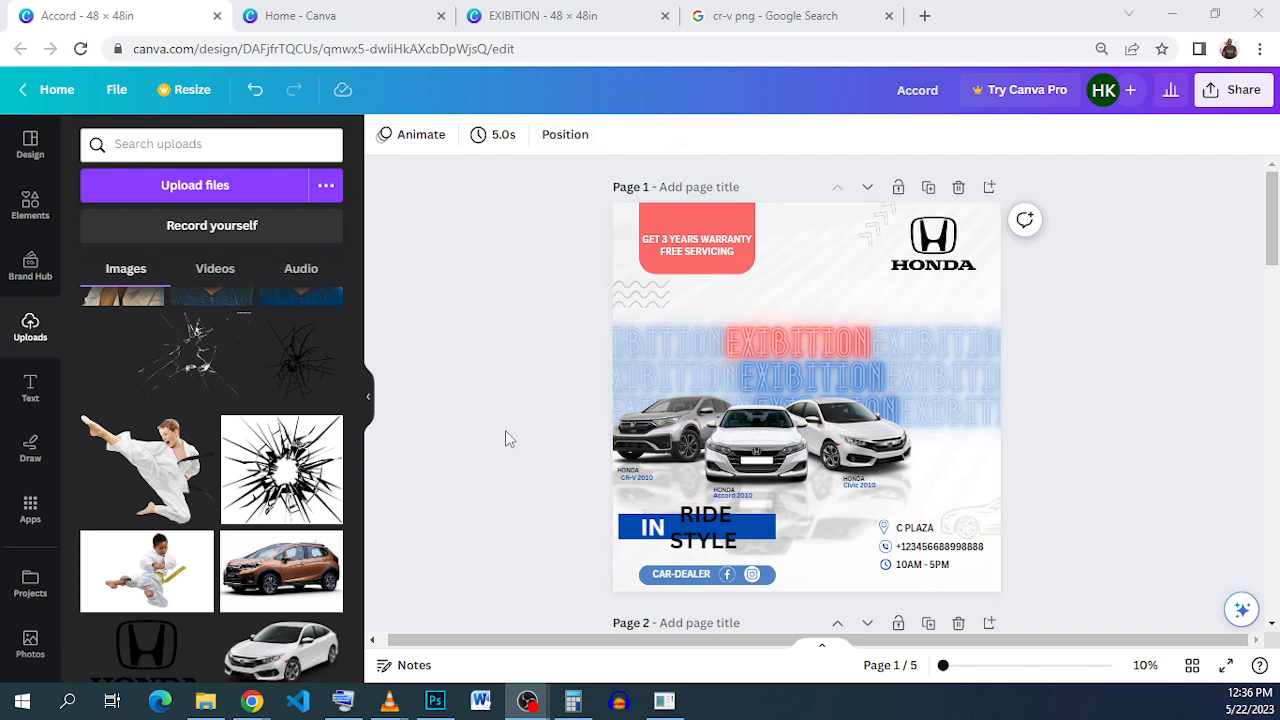
Step: Switch to the 'Home - Canva' browser tab
left_click(366, 20)
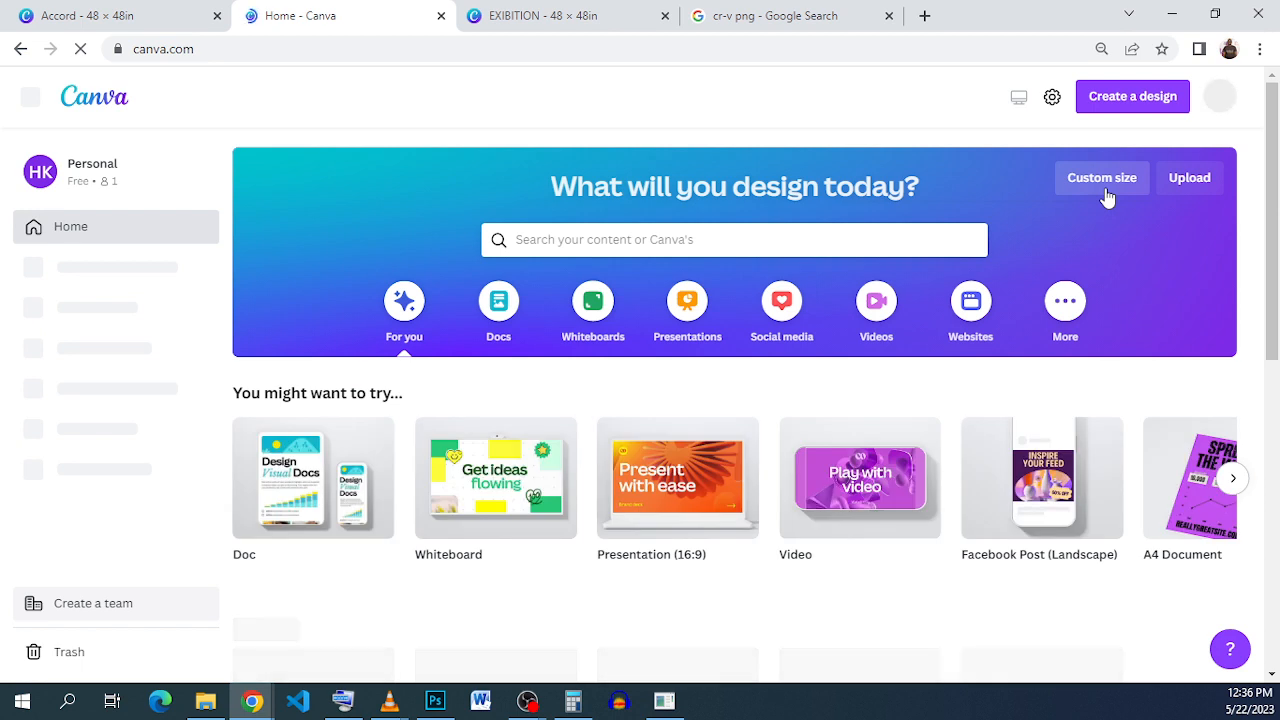
Step: Change the Custom size unit from px to inches, then return to the EXIBITION design
left_click(1104, 190)
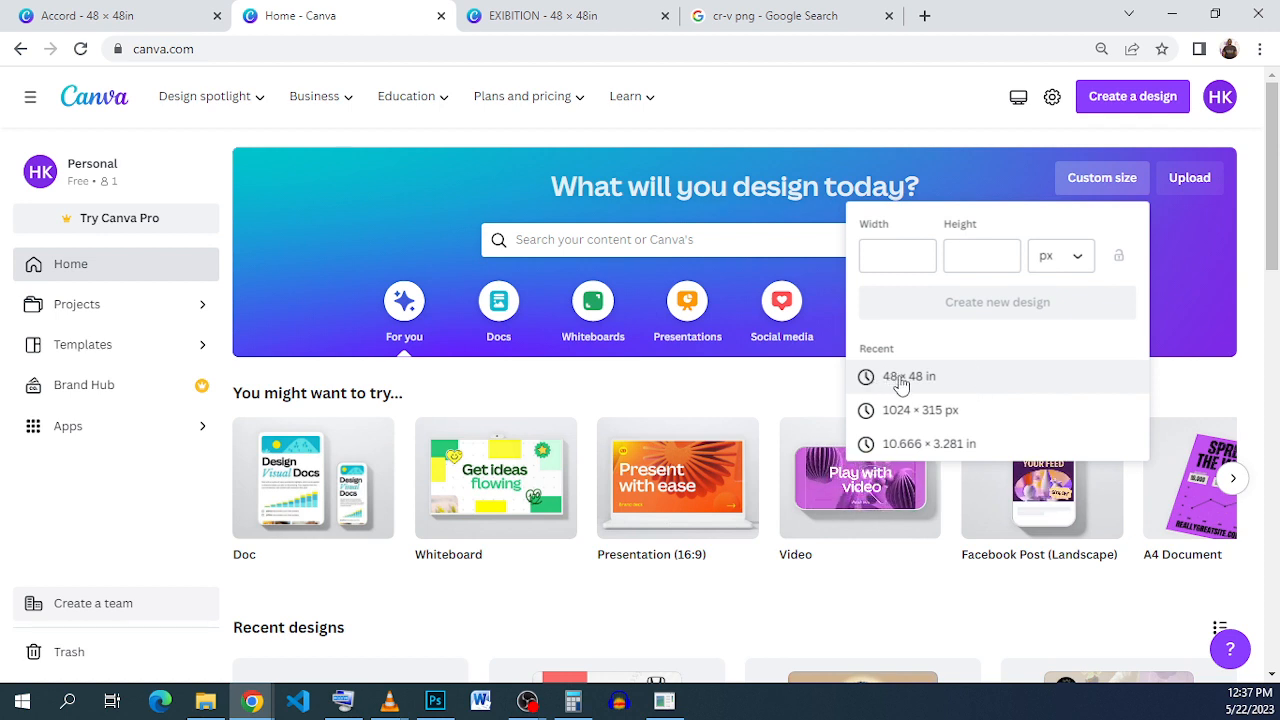
left_click(1060, 262)
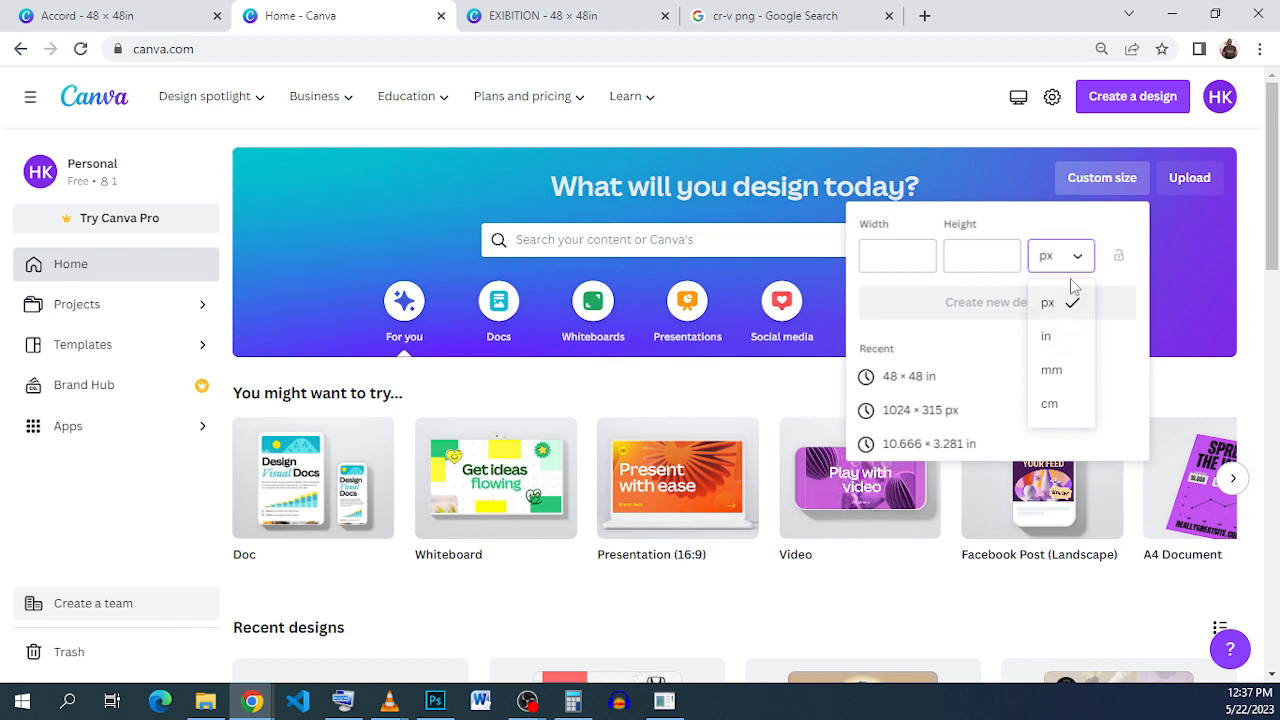
left_click(1076, 260)
left_click(1076, 260)
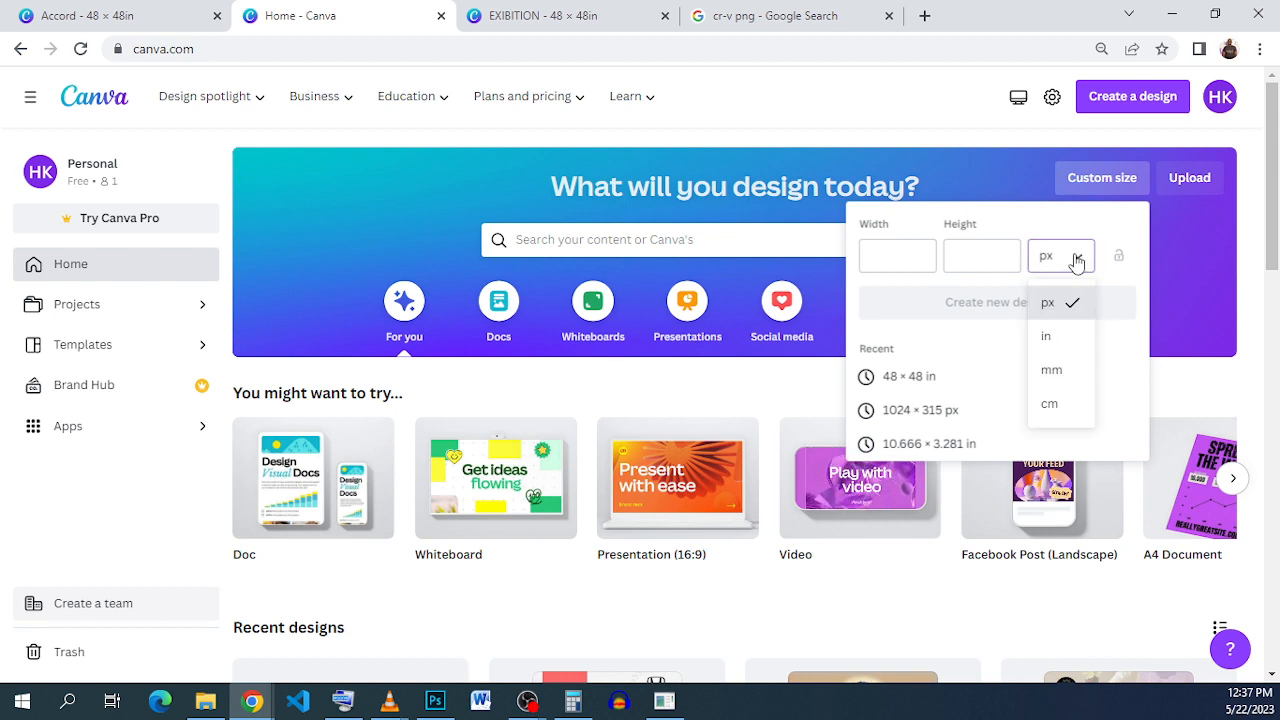
left_click(1066, 336)
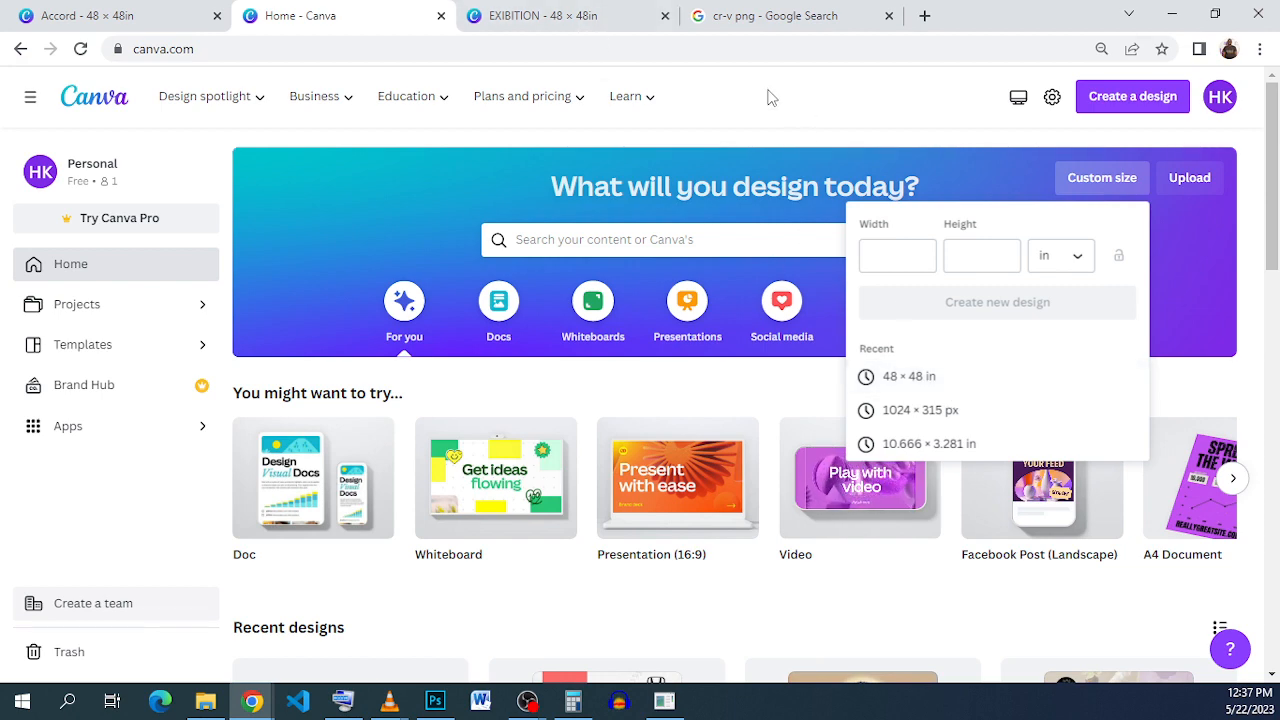
left_click(546, 18)
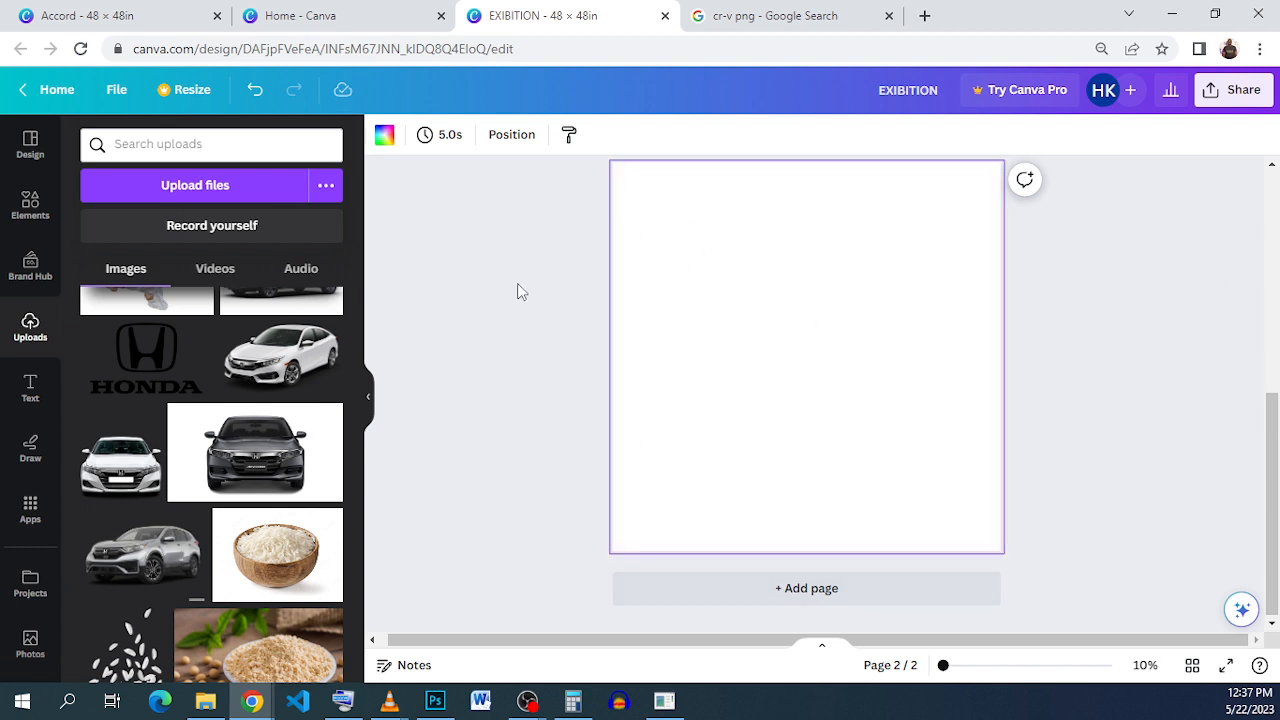
Step: Search Elements for 'White background' photos and browse the results
left_click(30, 205)
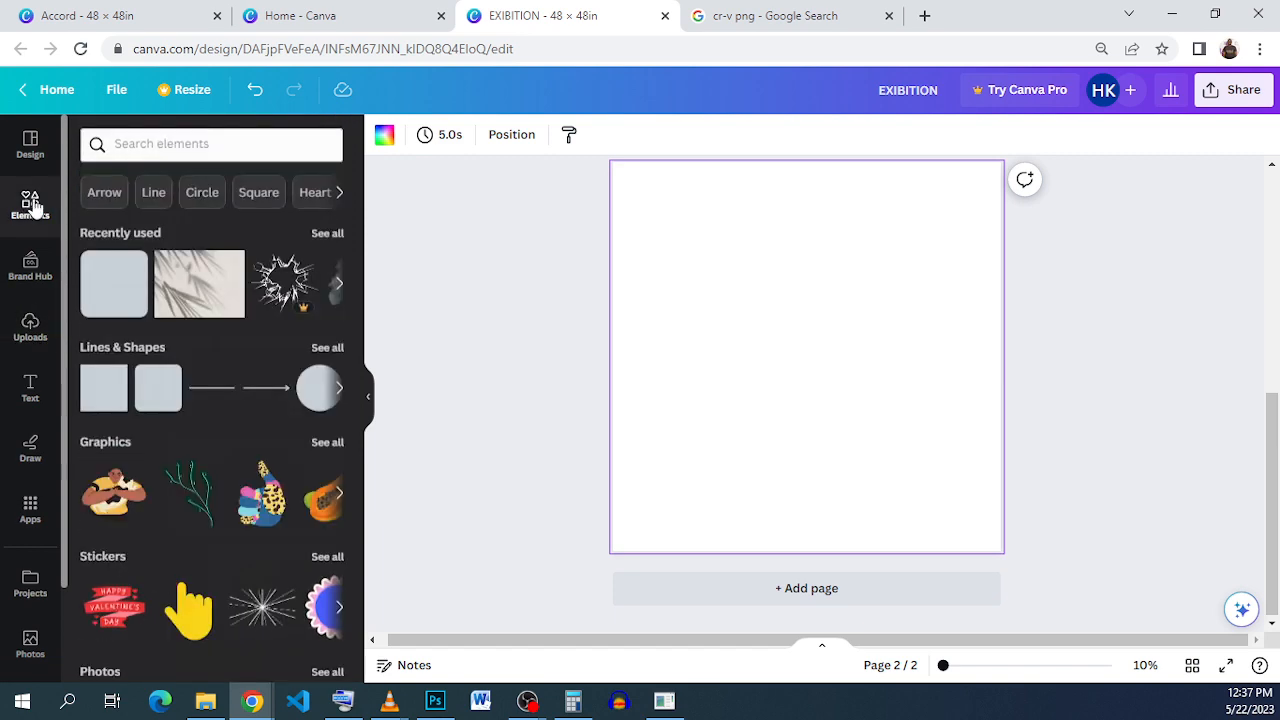
left_click(158, 142)
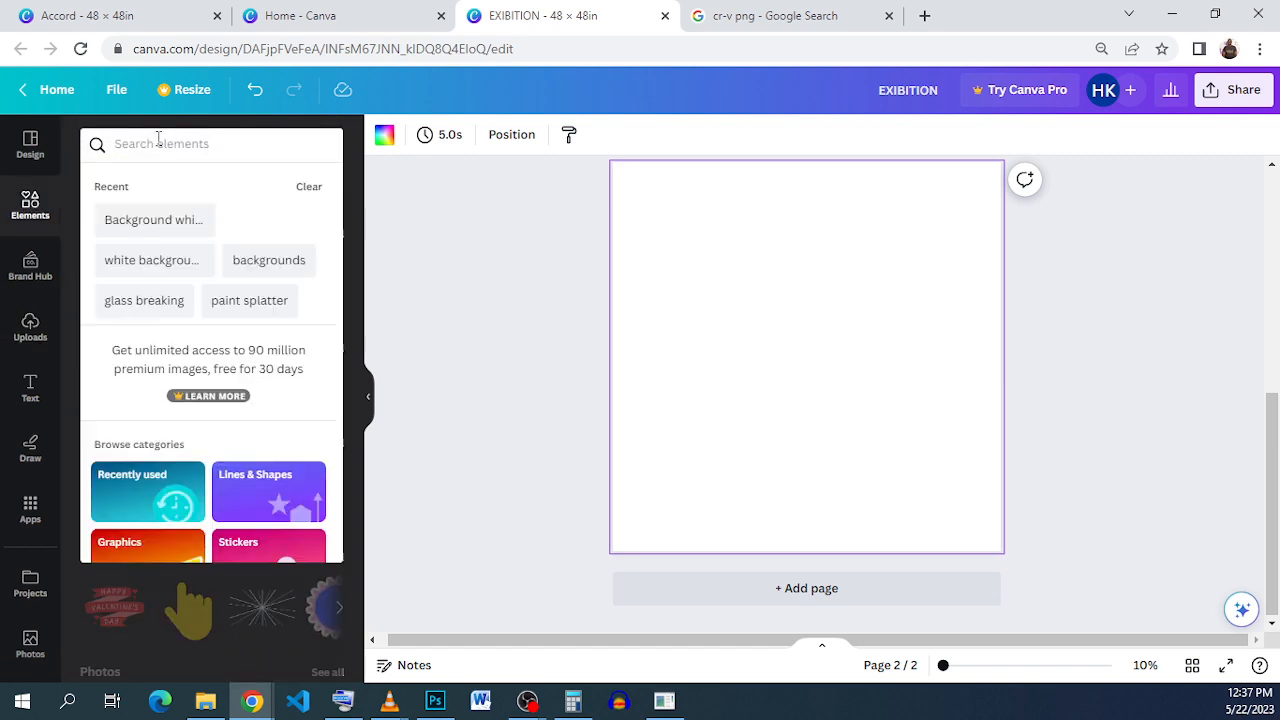
left_click(170, 262)
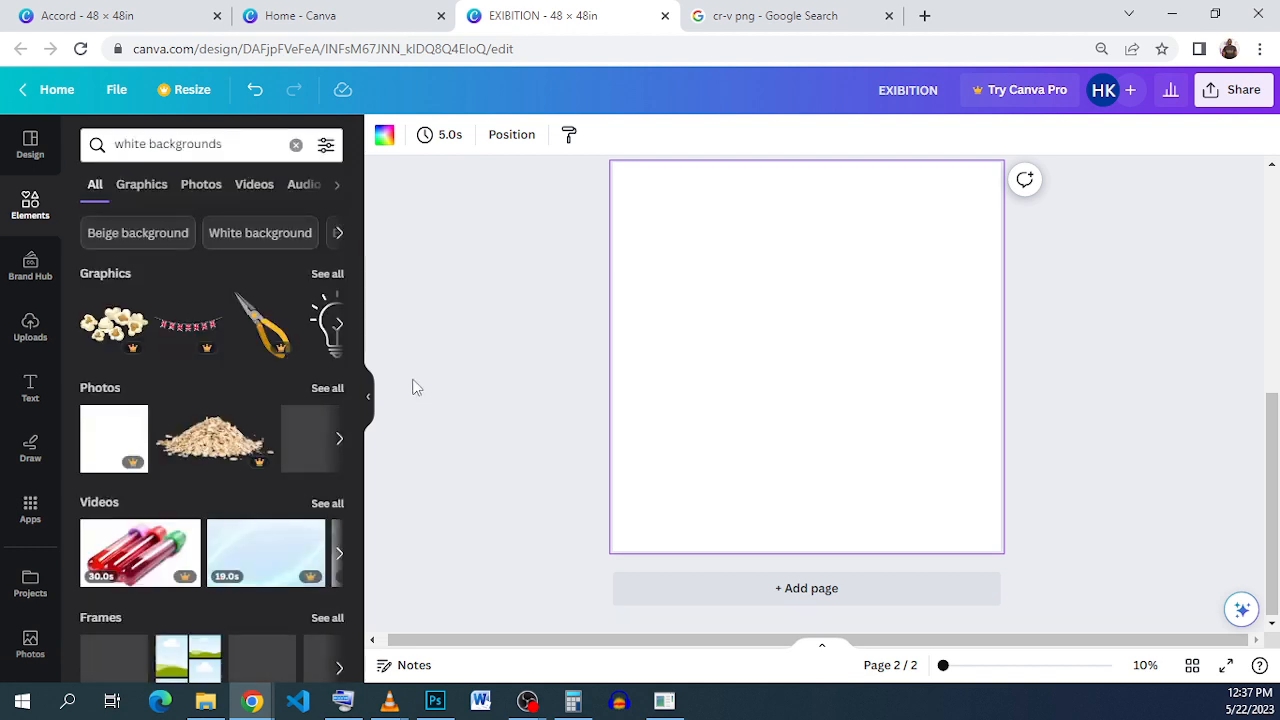
left_click(280, 236)
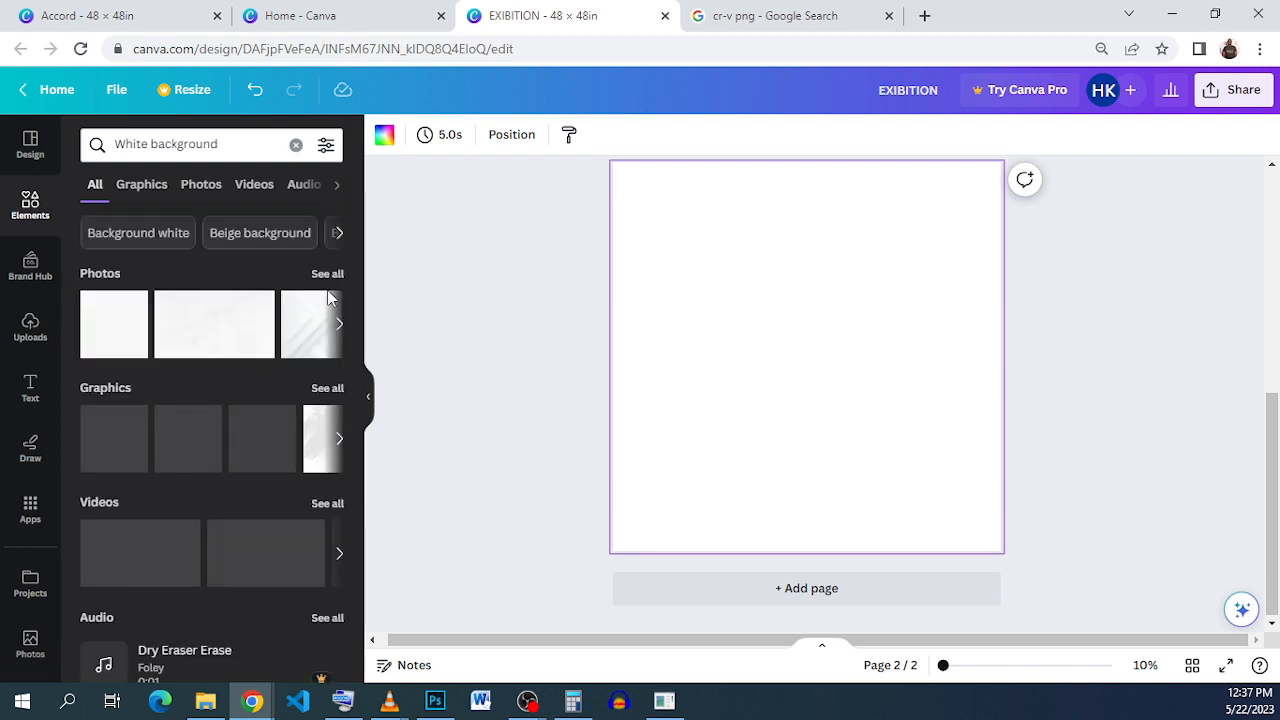
left_click(325, 274)
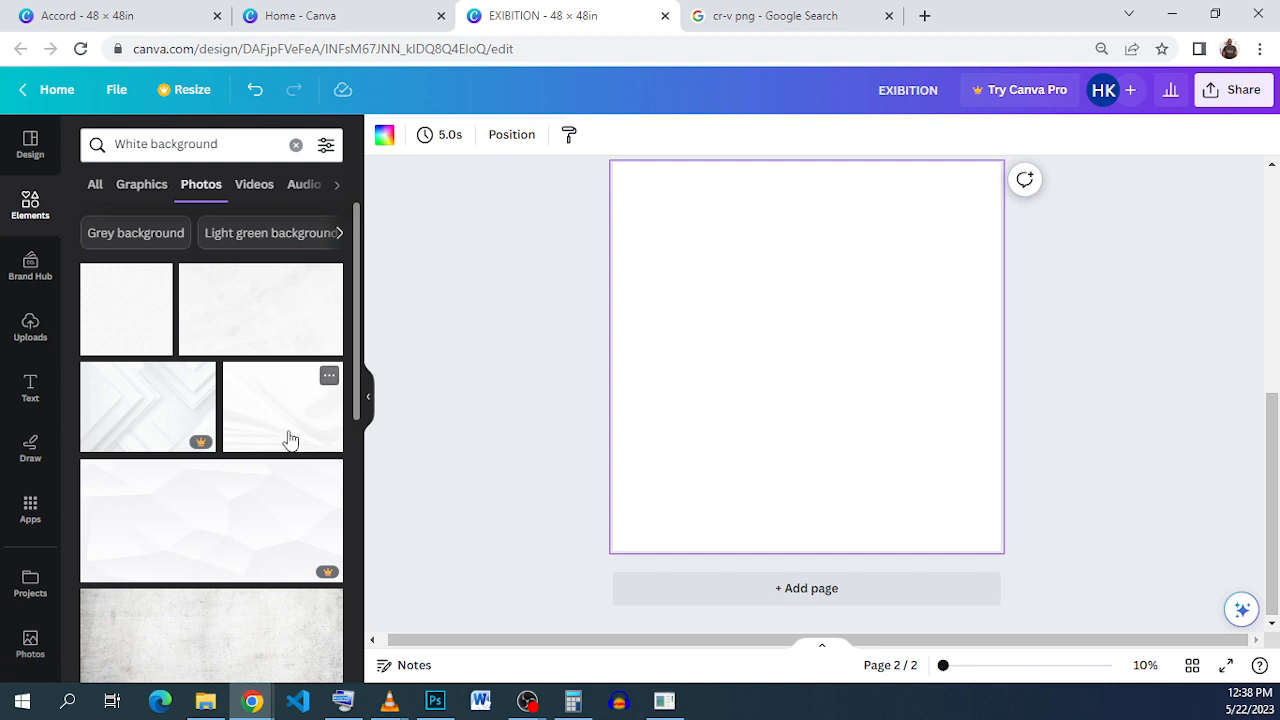
scroll(289, 440, "down", 10)
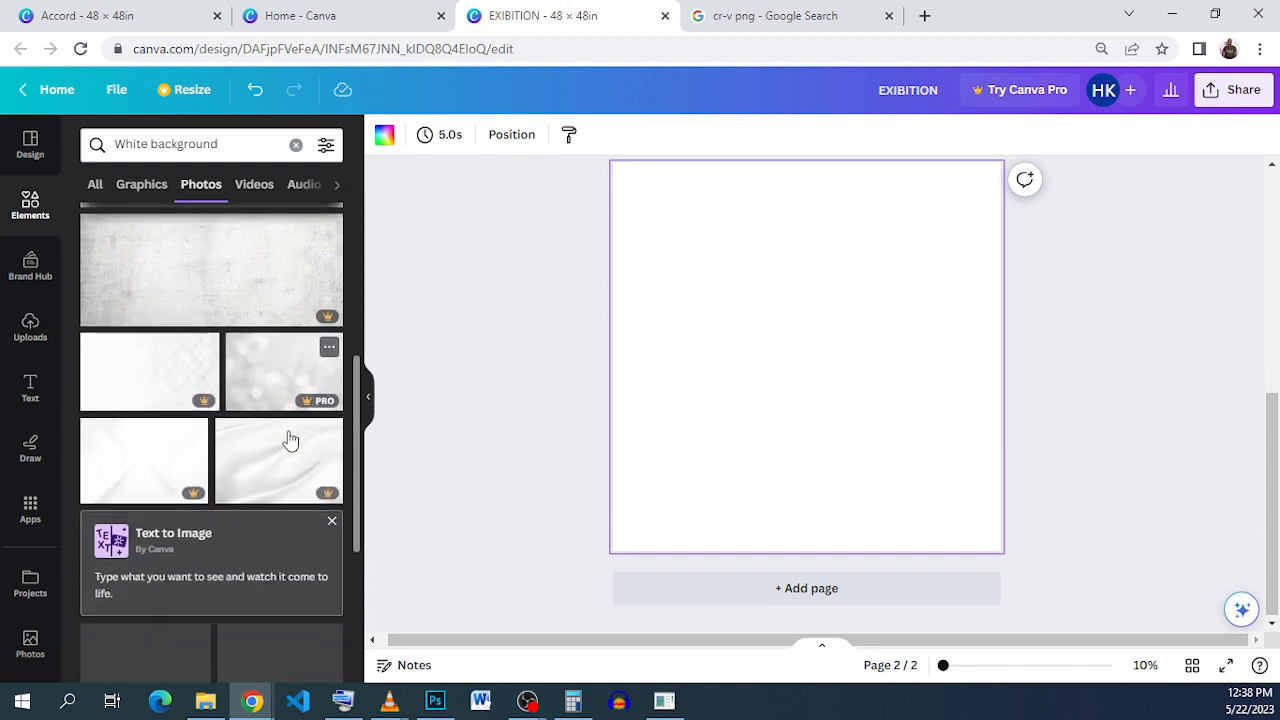
scroll(289, 440, "down", 2)
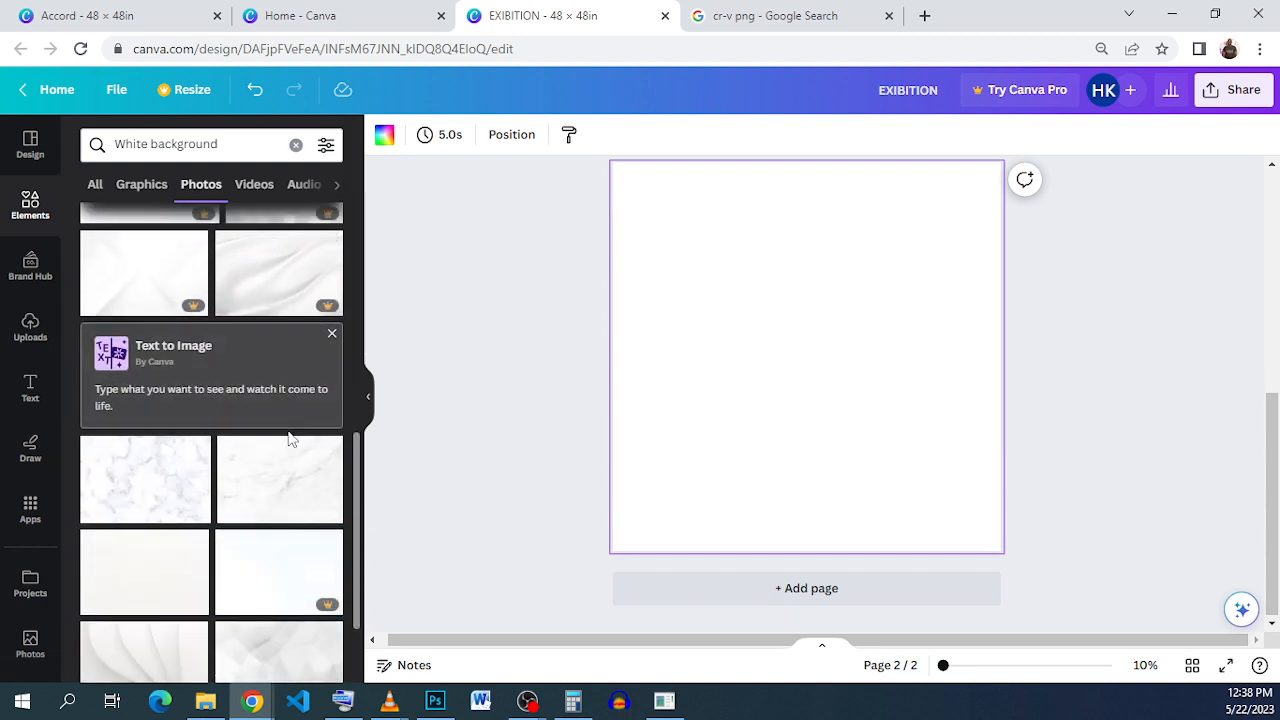
scroll(289, 440, "down", 2)
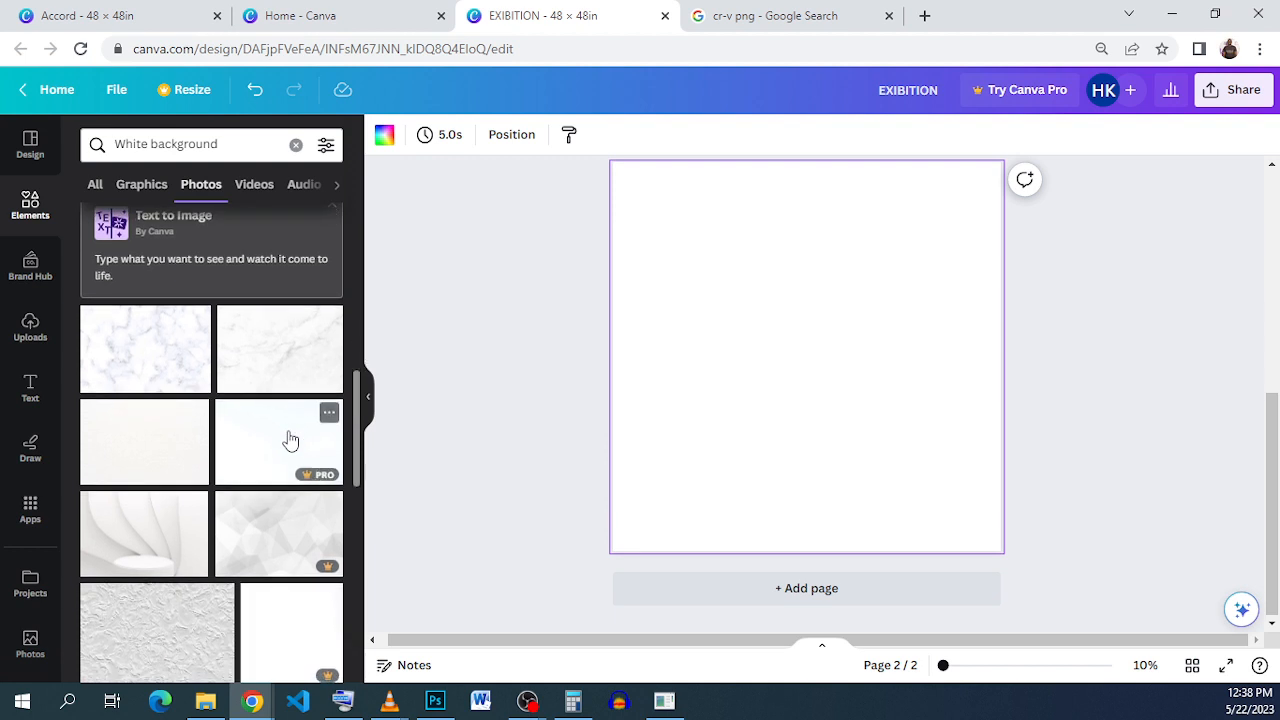
scroll(289, 440, "down", 3)
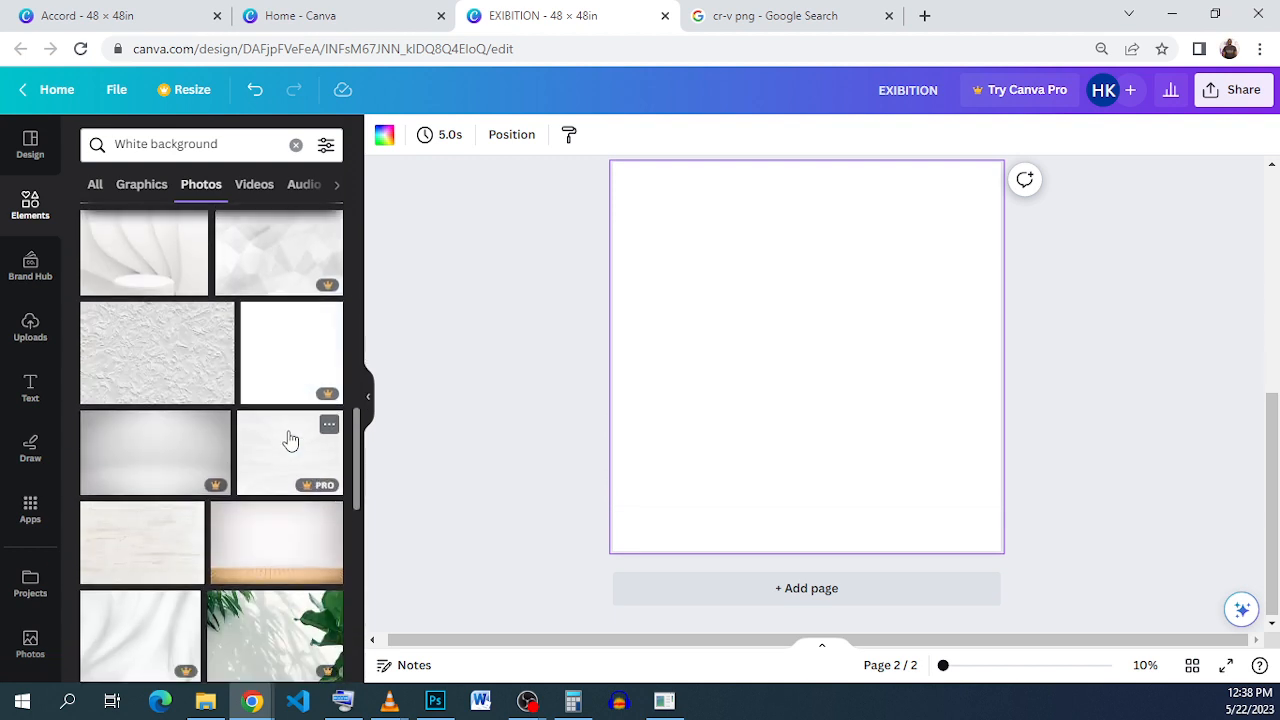
scroll(289, 440, "down", 3)
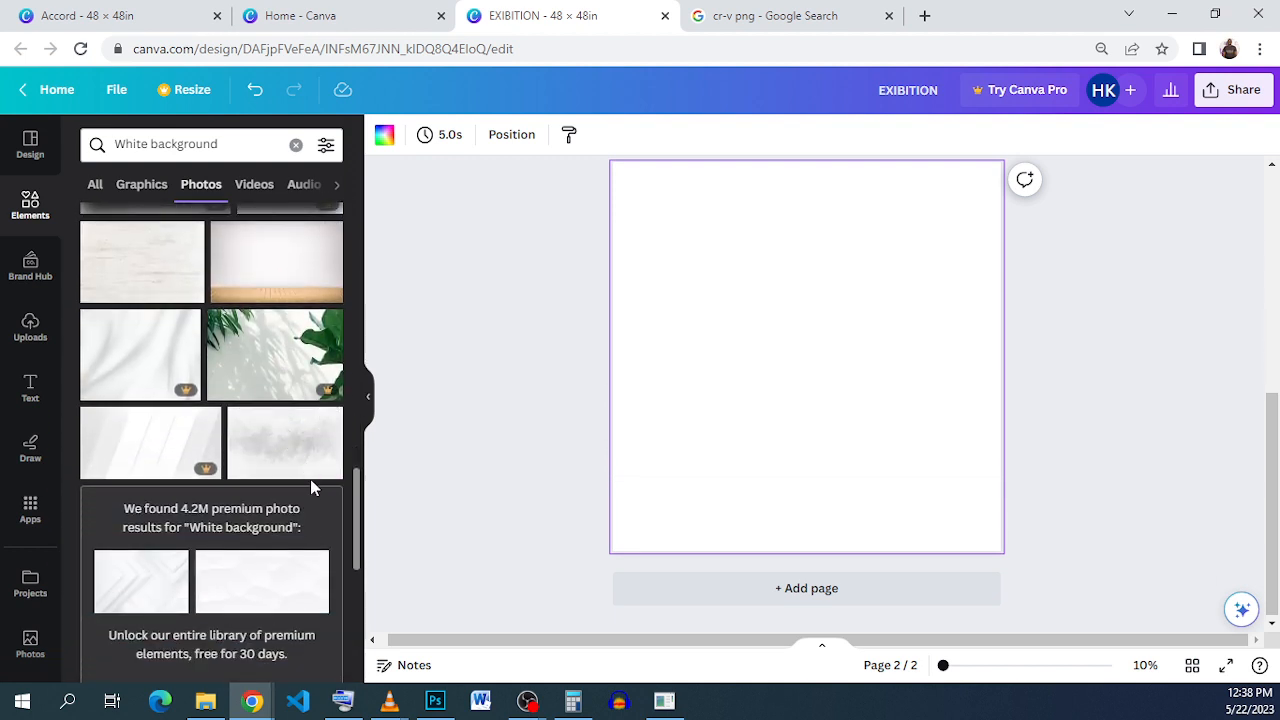
scroll(311, 480, "down", 1)
scroll(311, 480, "up", 3)
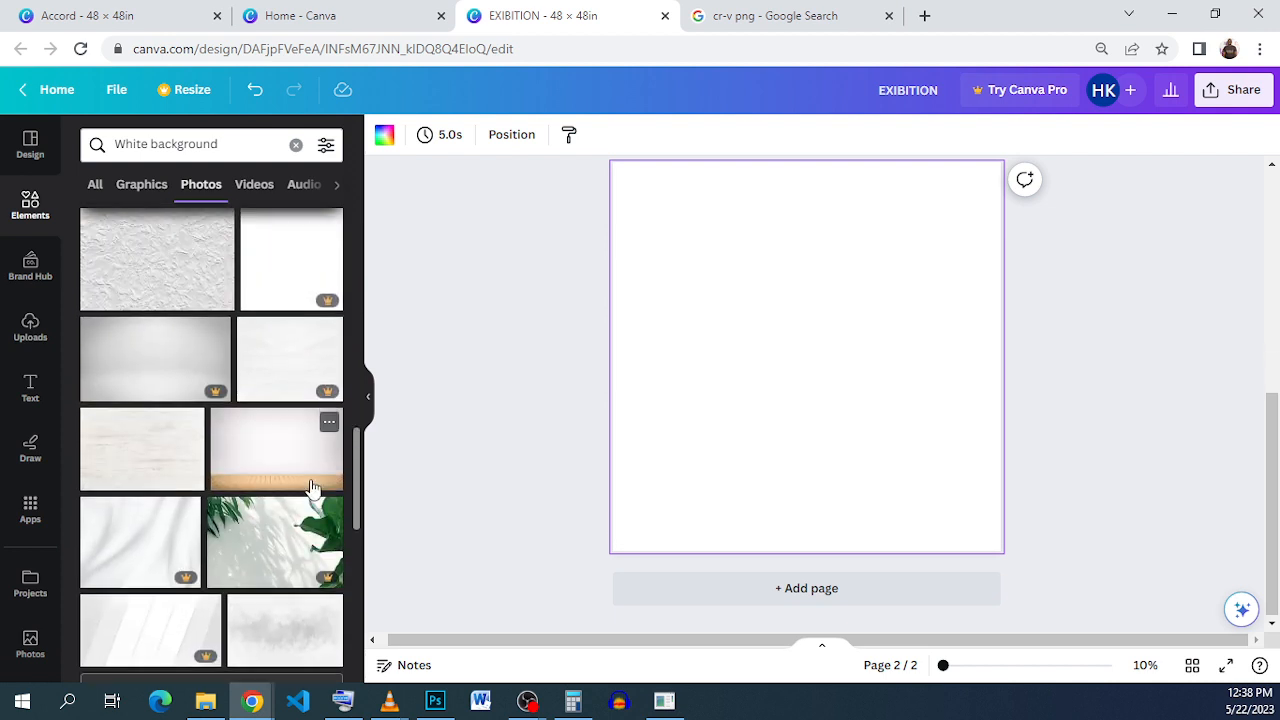
scroll(311, 487, "up", 2)
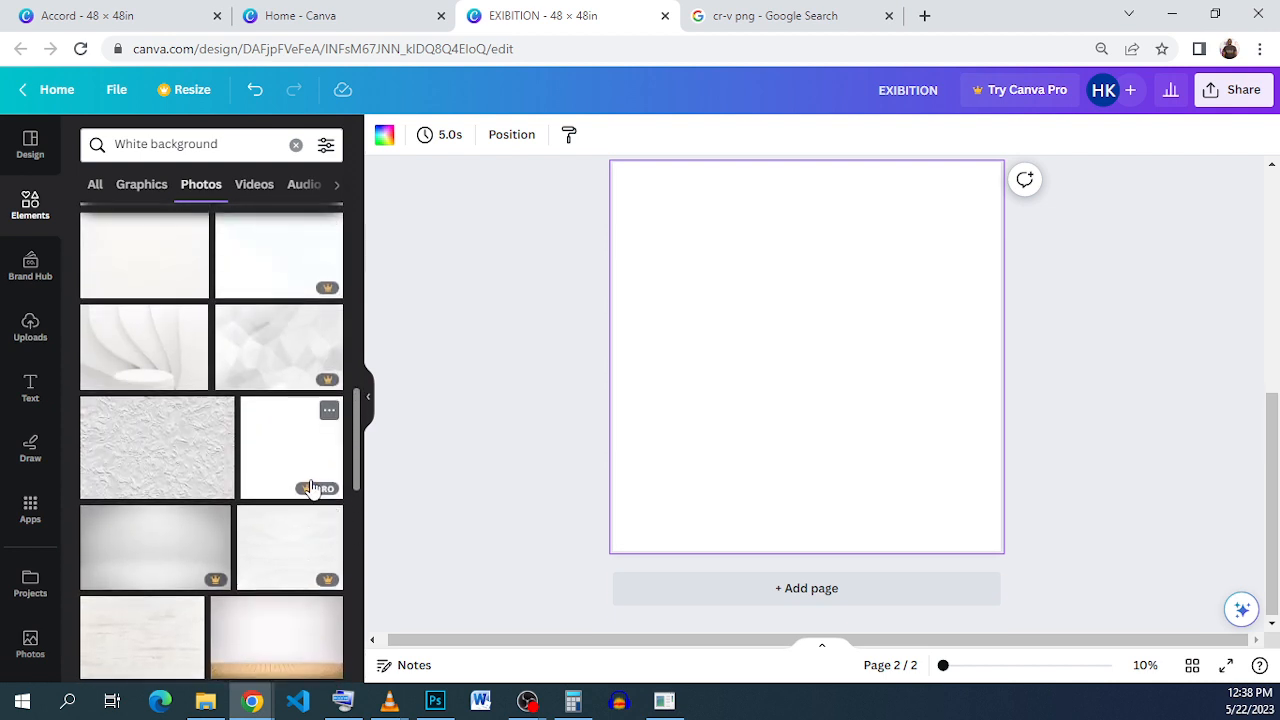
scroll(311, 487, "up", 2)
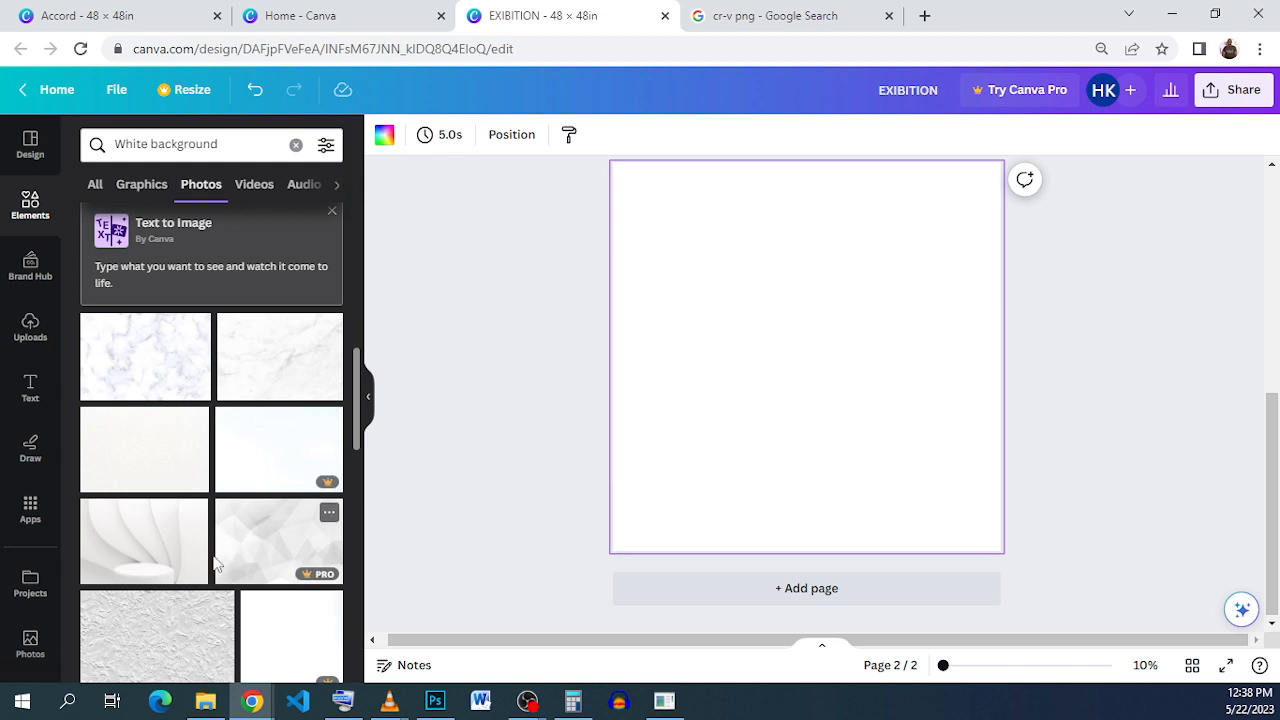
Step: Add the white curves photo near the page top and browse more white backgrounds
left_click(166, 539)
left_click_drag(786, 386, 727, 274)
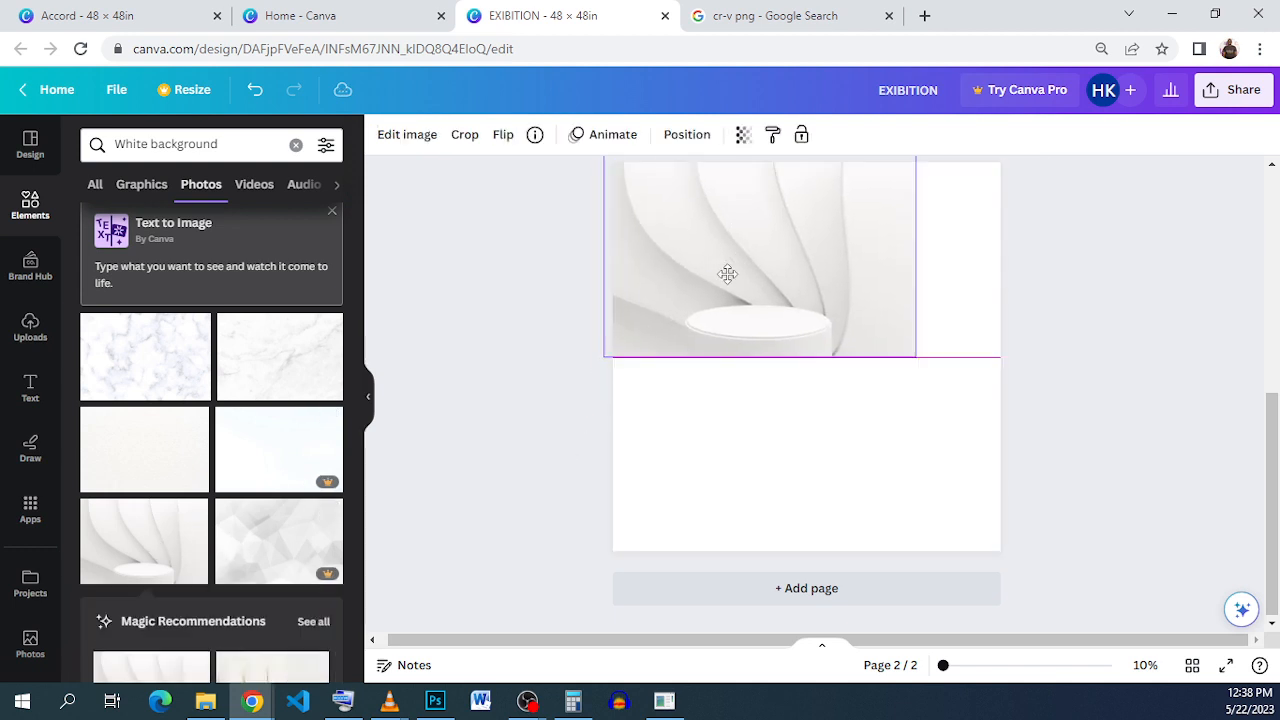
scroll(226, 491, "down", 4)
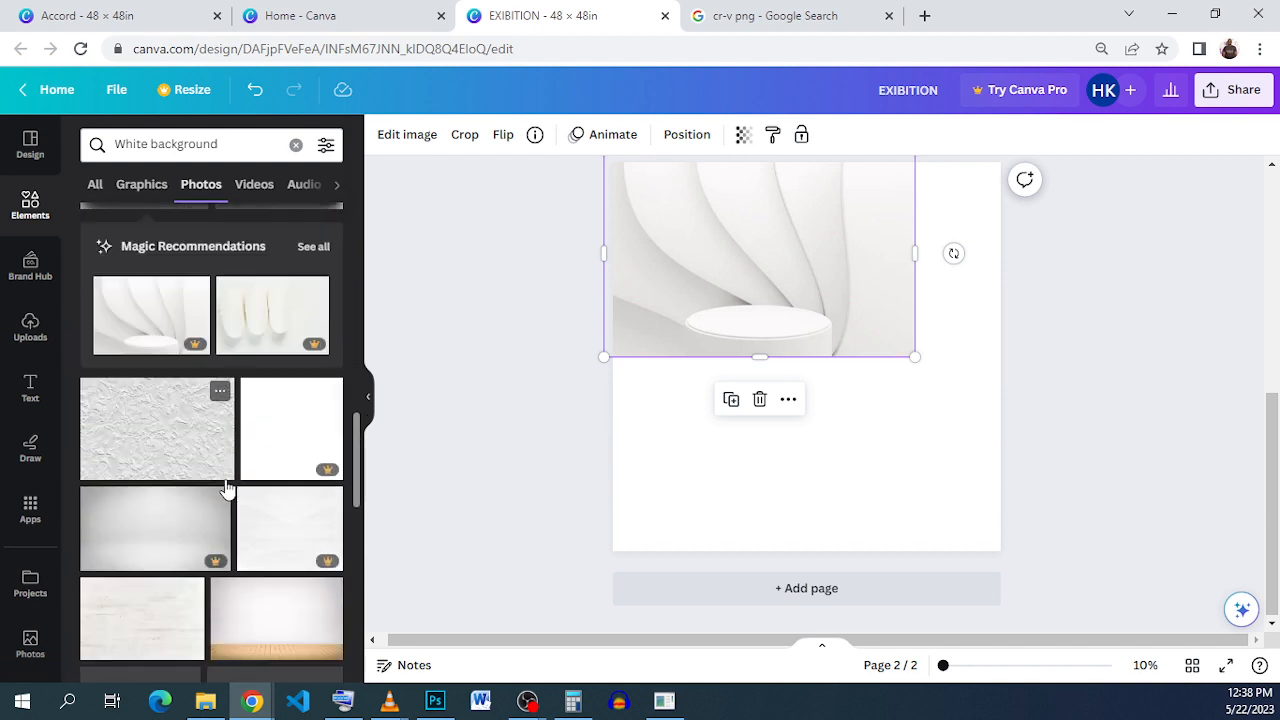
scroll(224, 488, "down", 3)
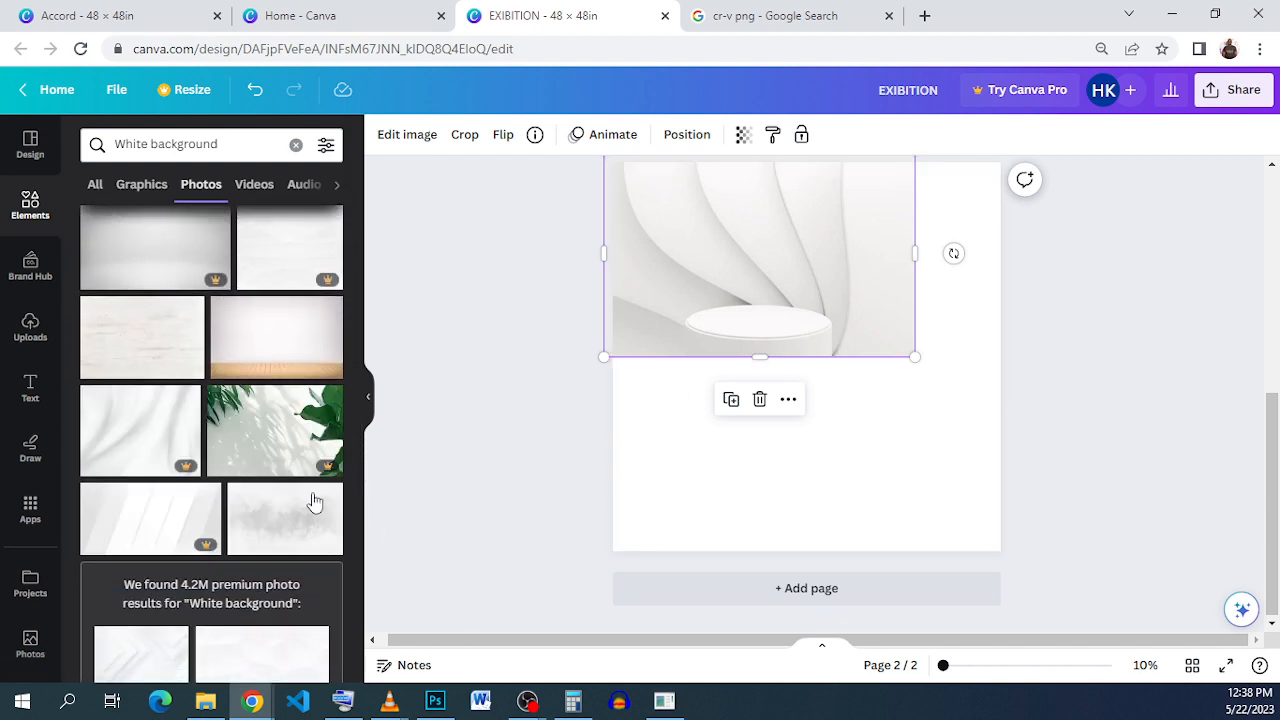
scroll(278, 500, "down", 3)
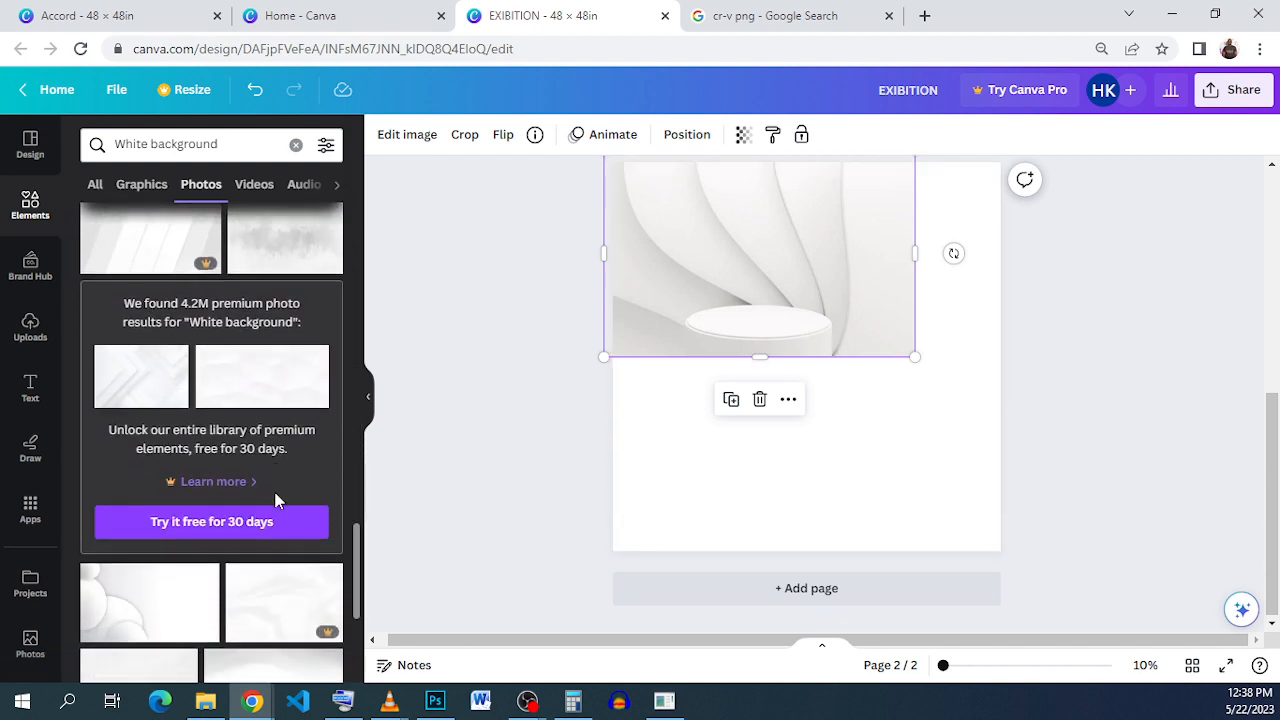
scroll(278, 500, "down", 3)
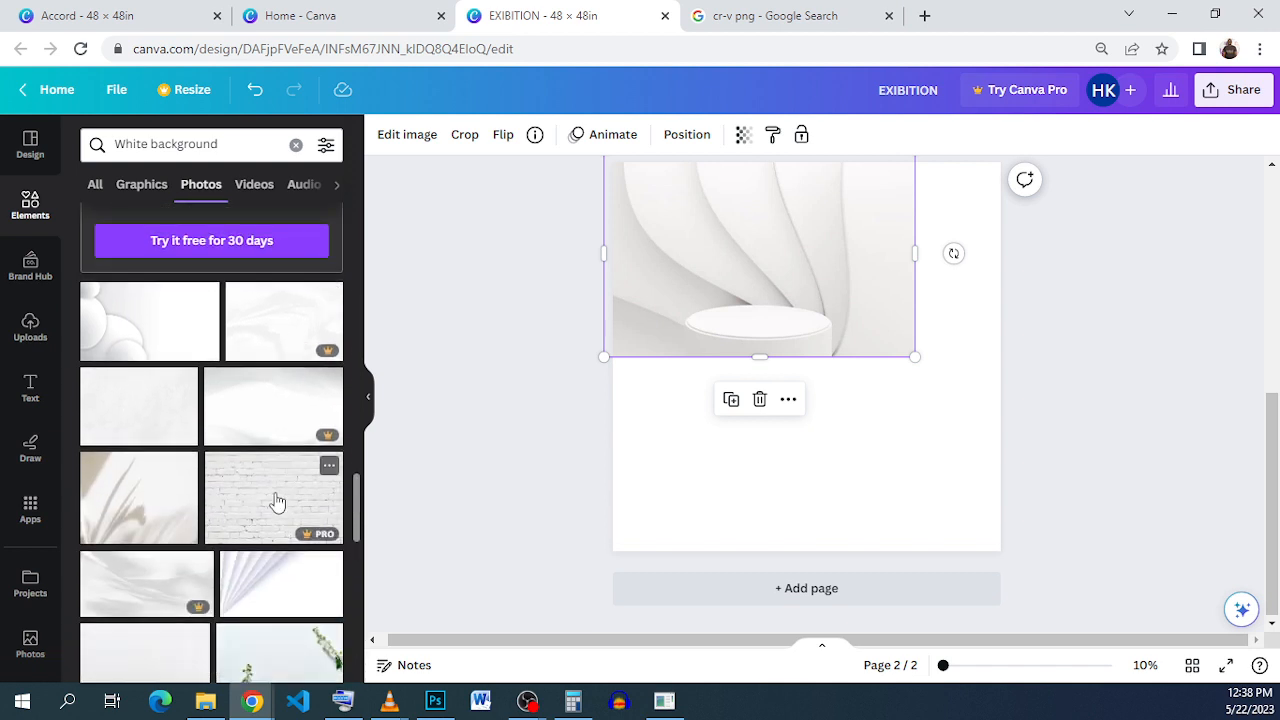
scroll(278, 500, "down", 1)
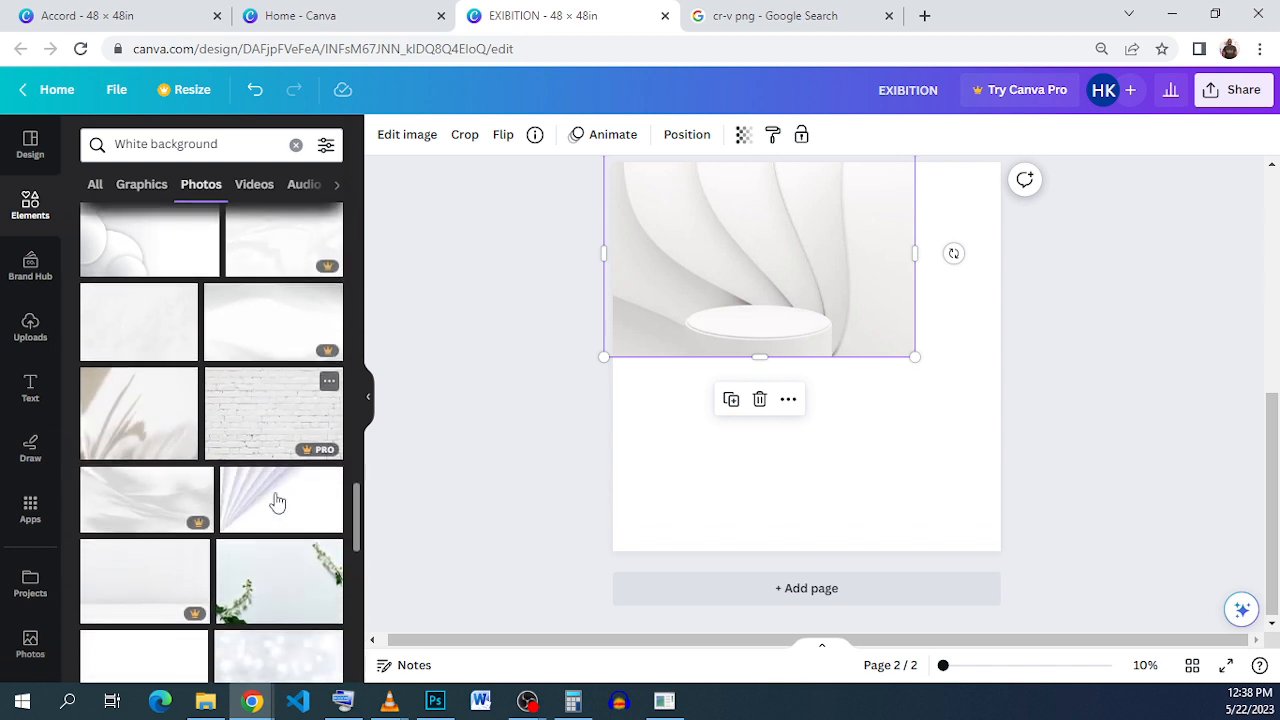
scroll(276, 502, "down", 3)
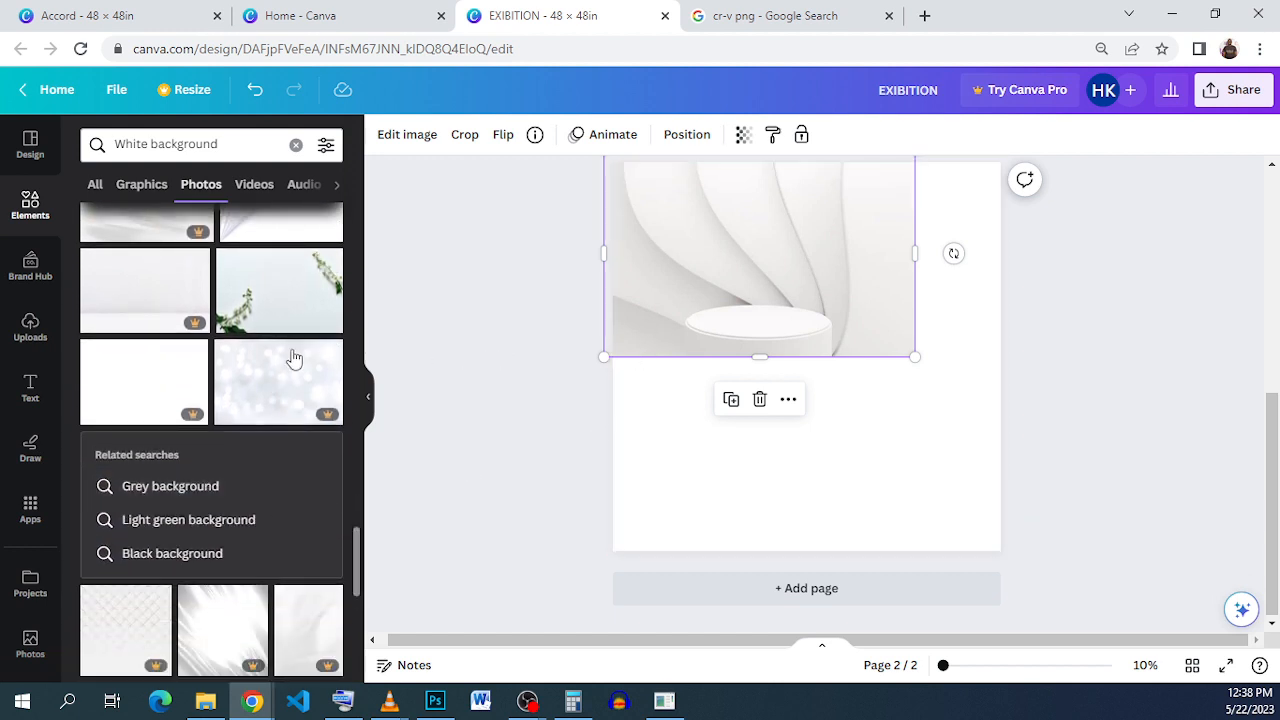
scroll(257, 340, "up", 2)
scroll(257, 340, "down", 4)
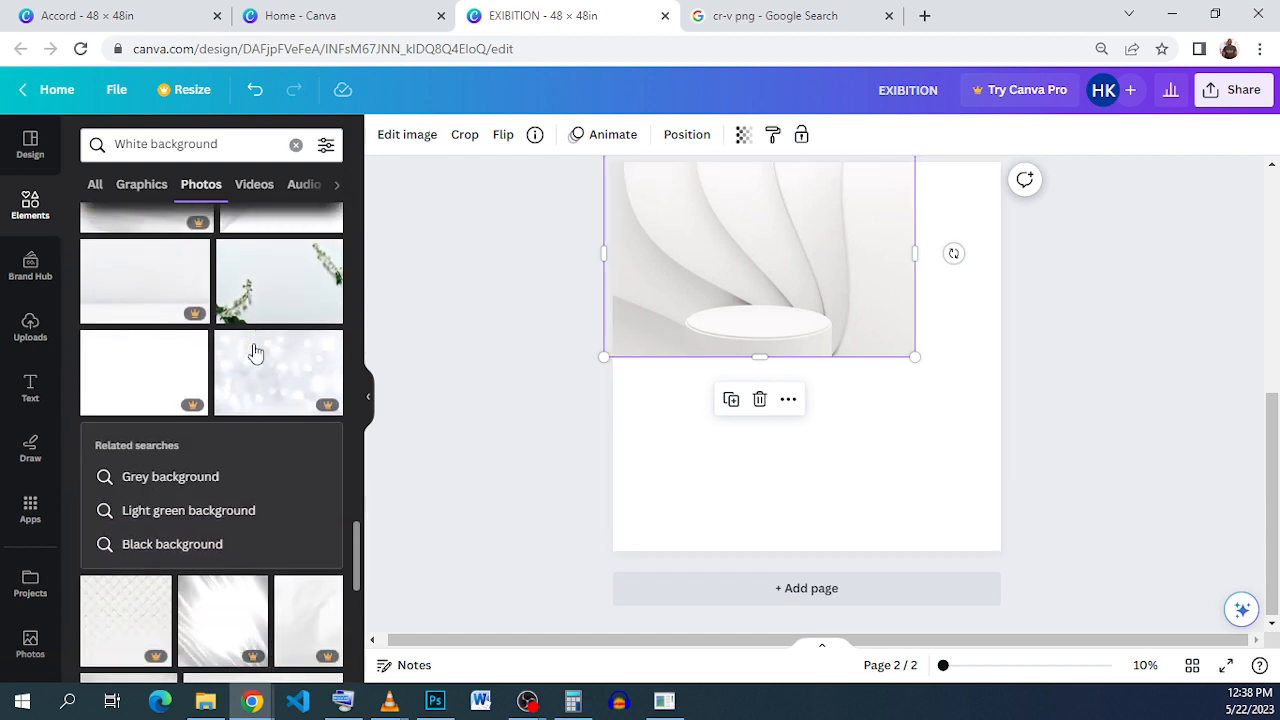
scroll(255, 352, "down", 2)
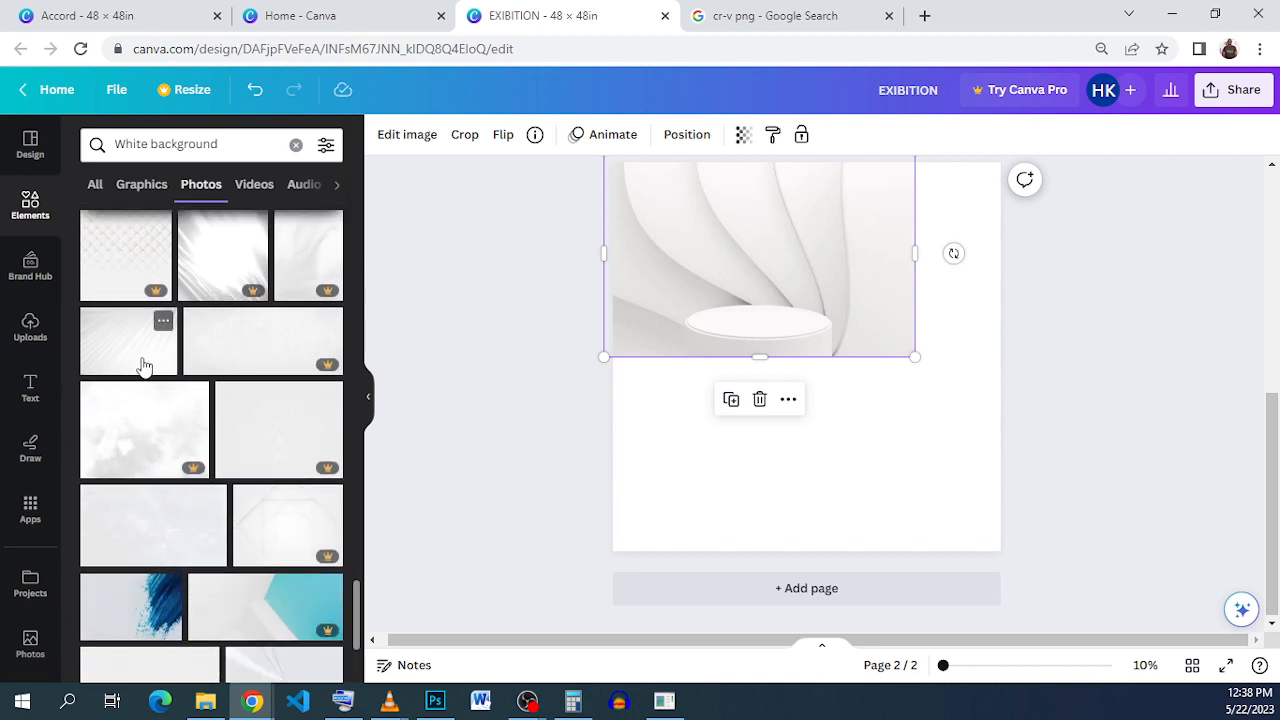
Step: Check a white background photo's details, then delete the podium photo from page 2
left_click(160, 327)
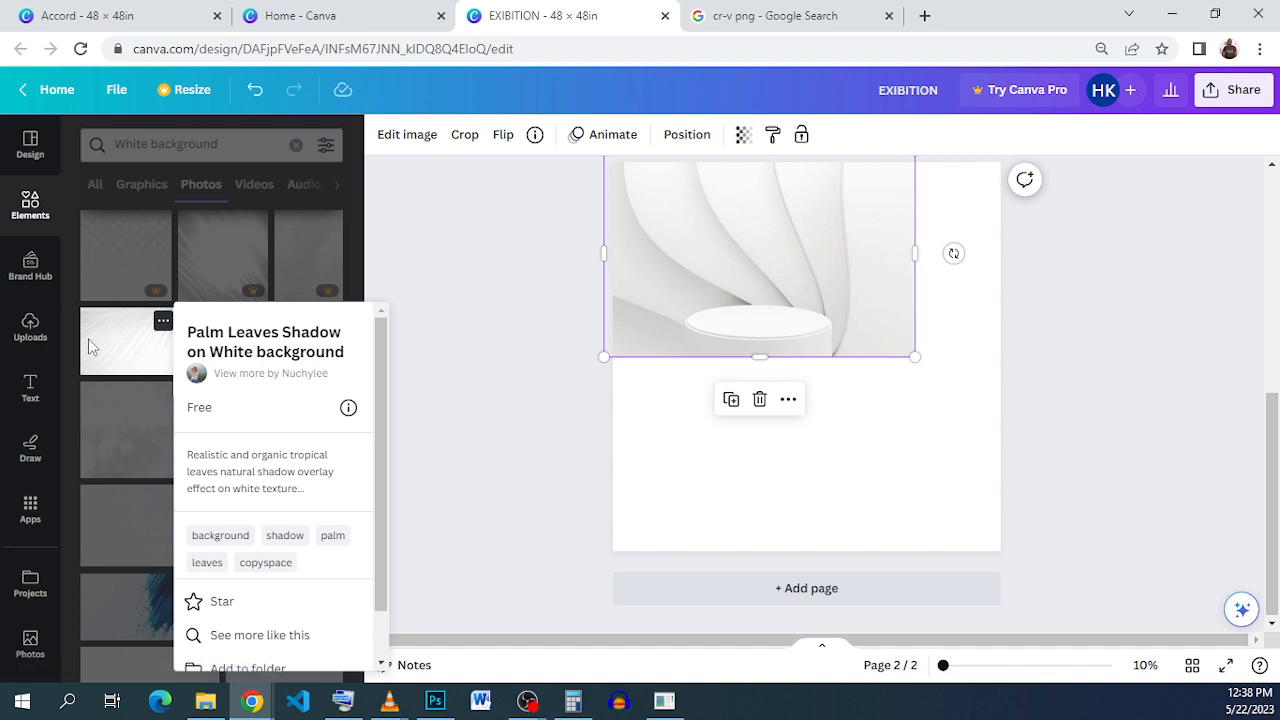
left_click(146, 359)
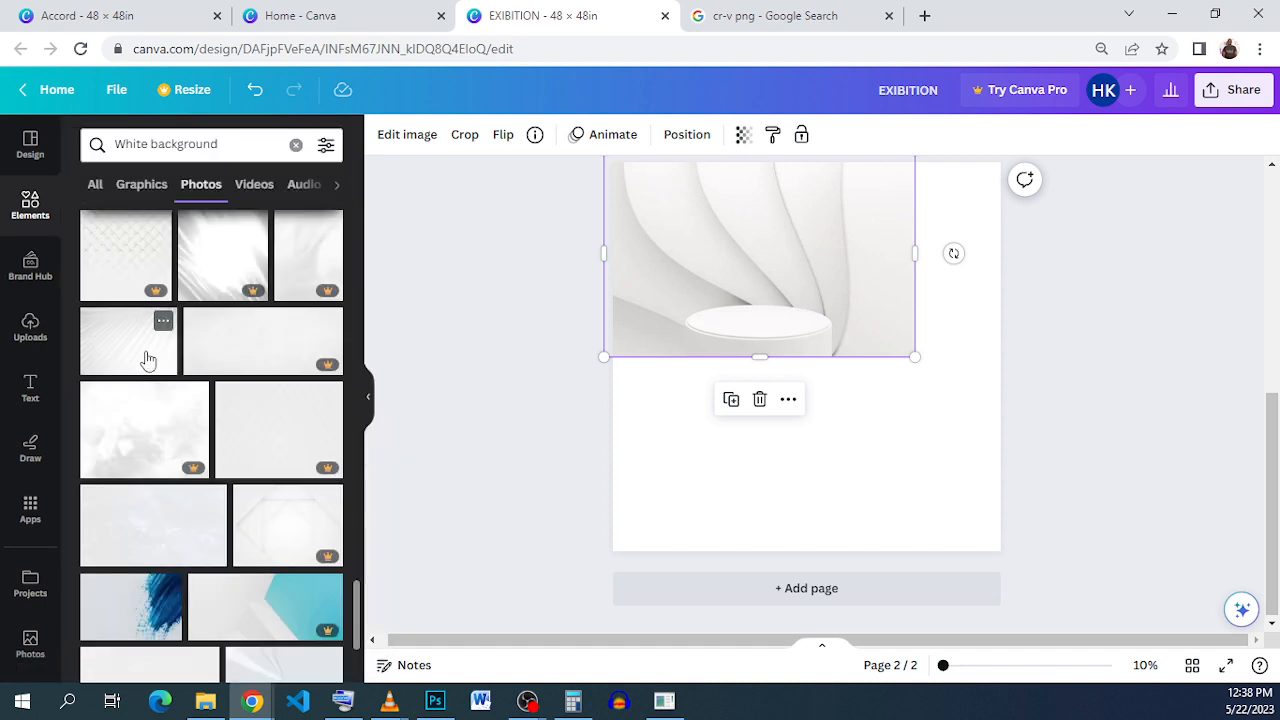
left_click(760, 400)
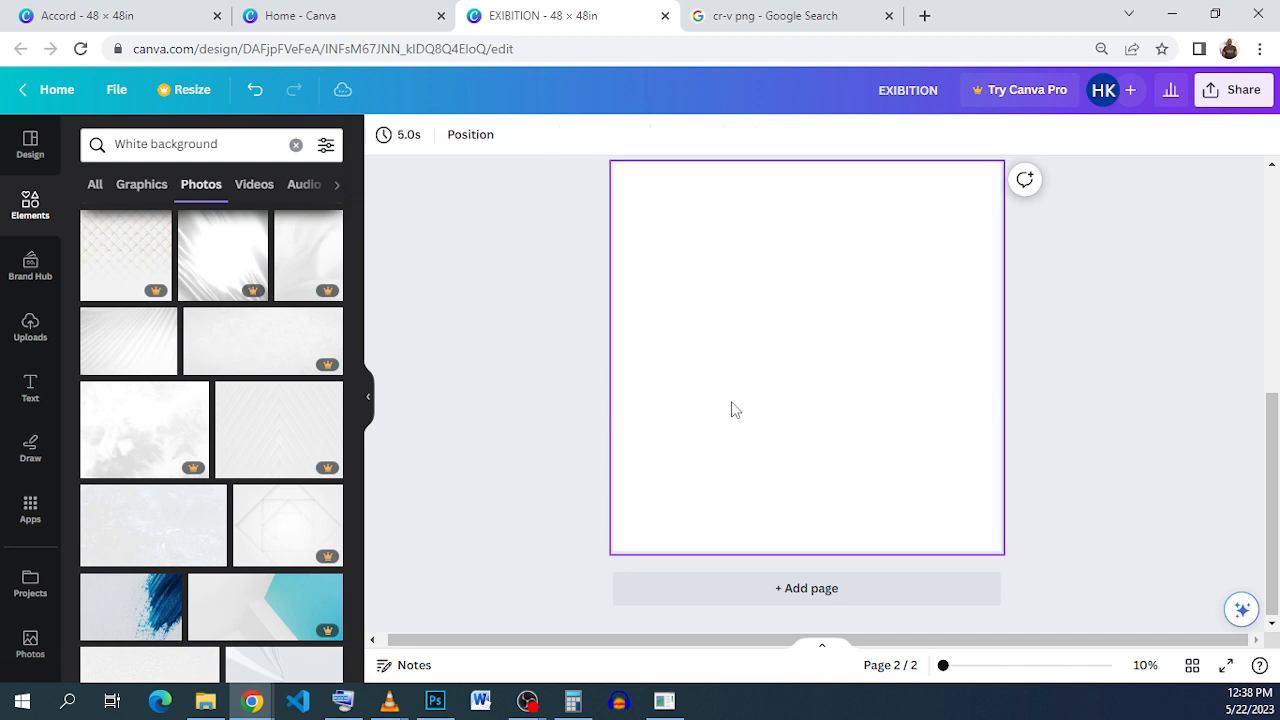
Step: Add the white shadow-striped photo, stretch it to fill page 2, then view the Accord design
left_click(136, 368)
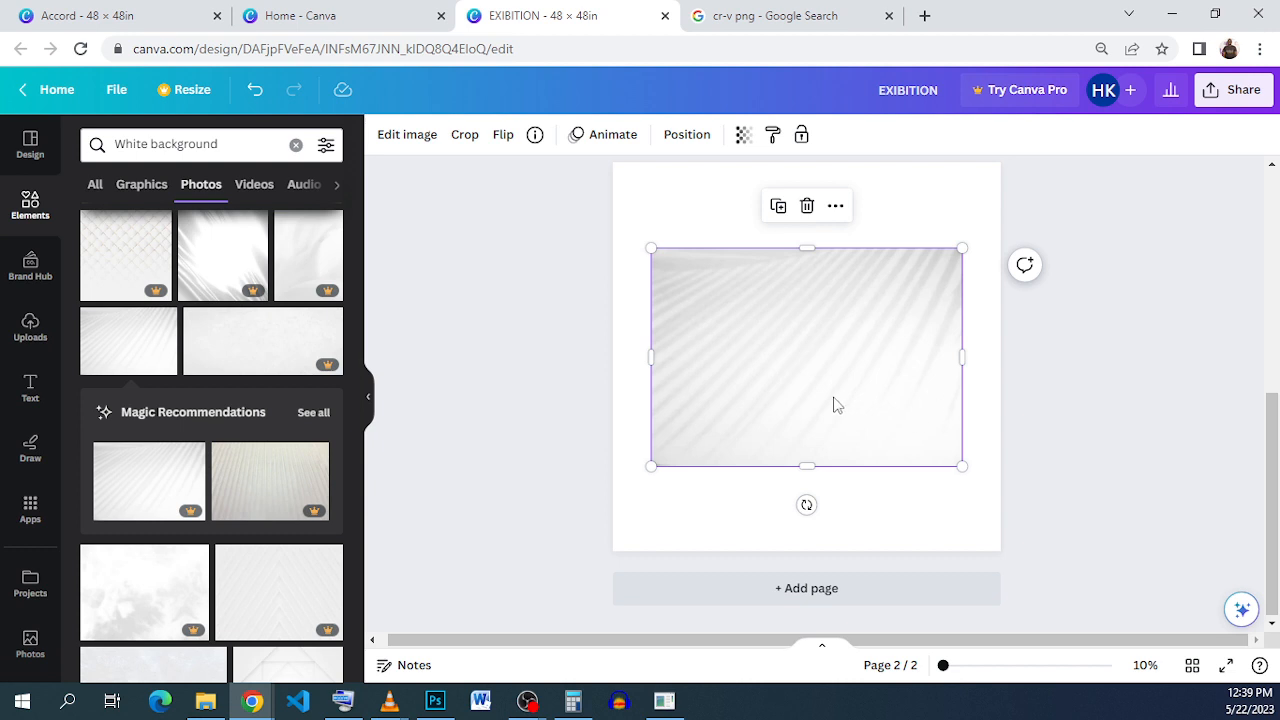
left_click_drag(836, 404, 791, 311)
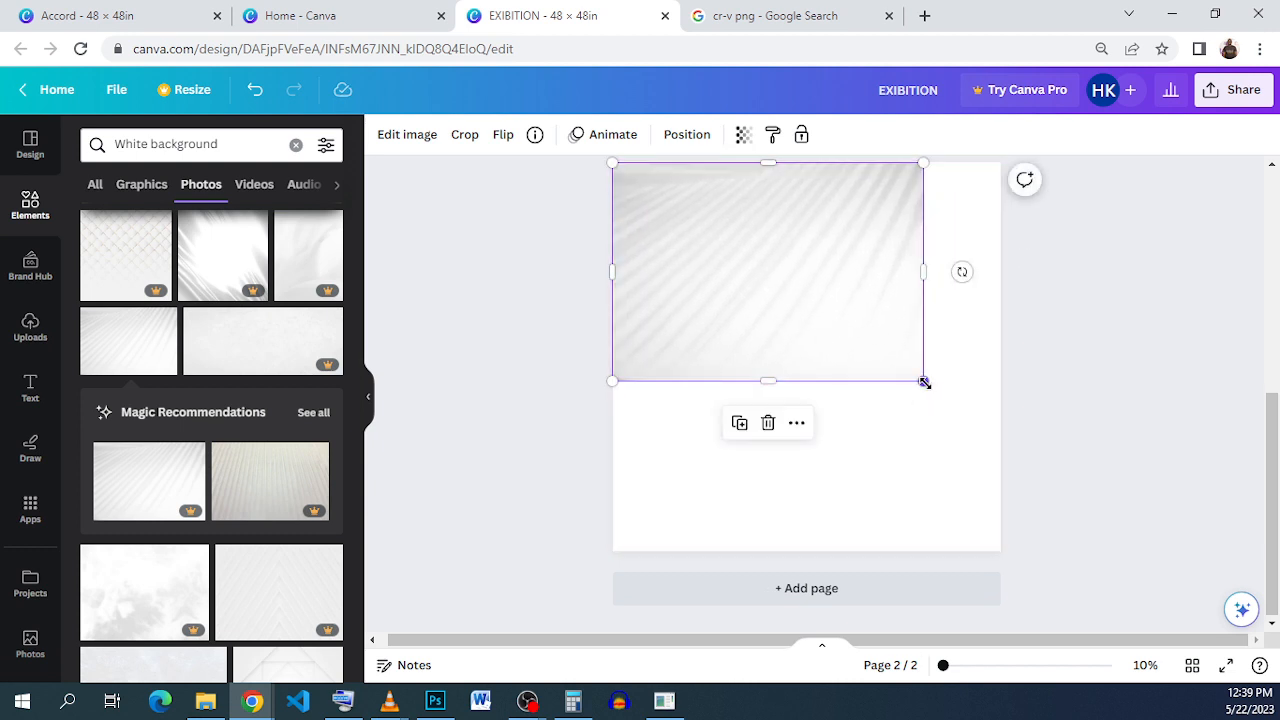
left_click_drag(924, 382, 1118, 630)
left_click_drag(1057, 420, 1043, 408)
left_click(540, 434)
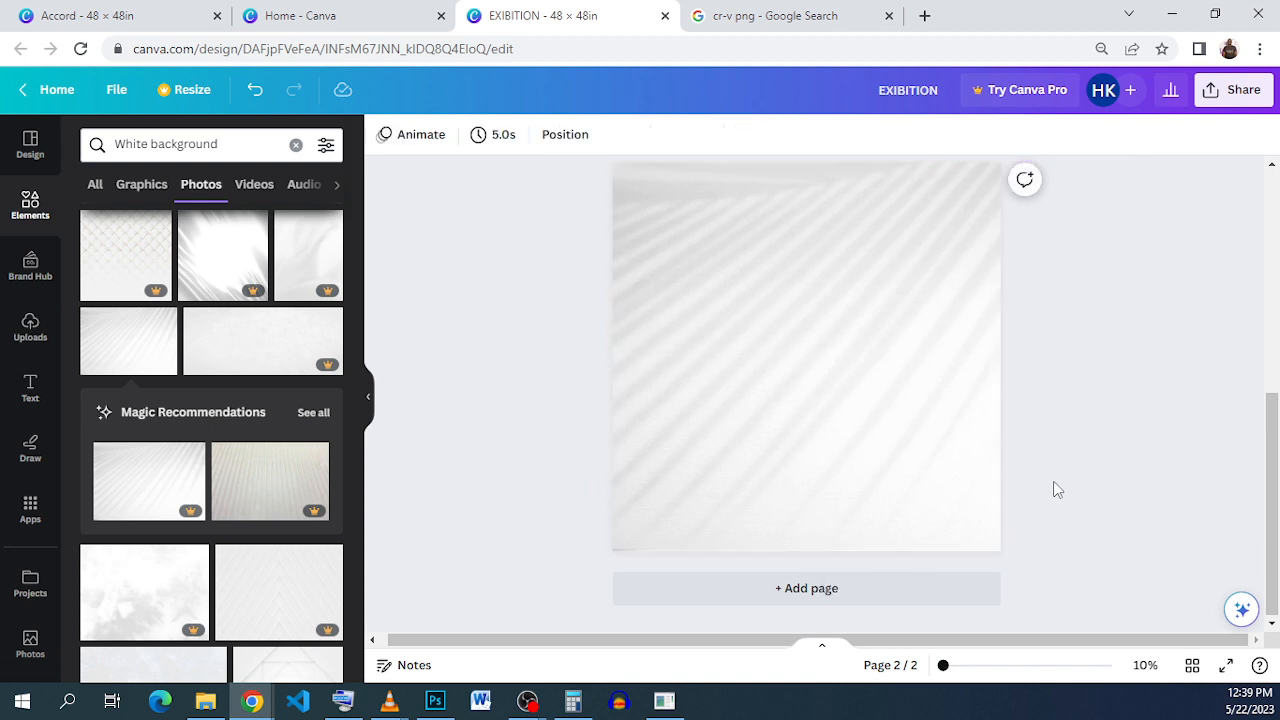
left_click(157, 18)
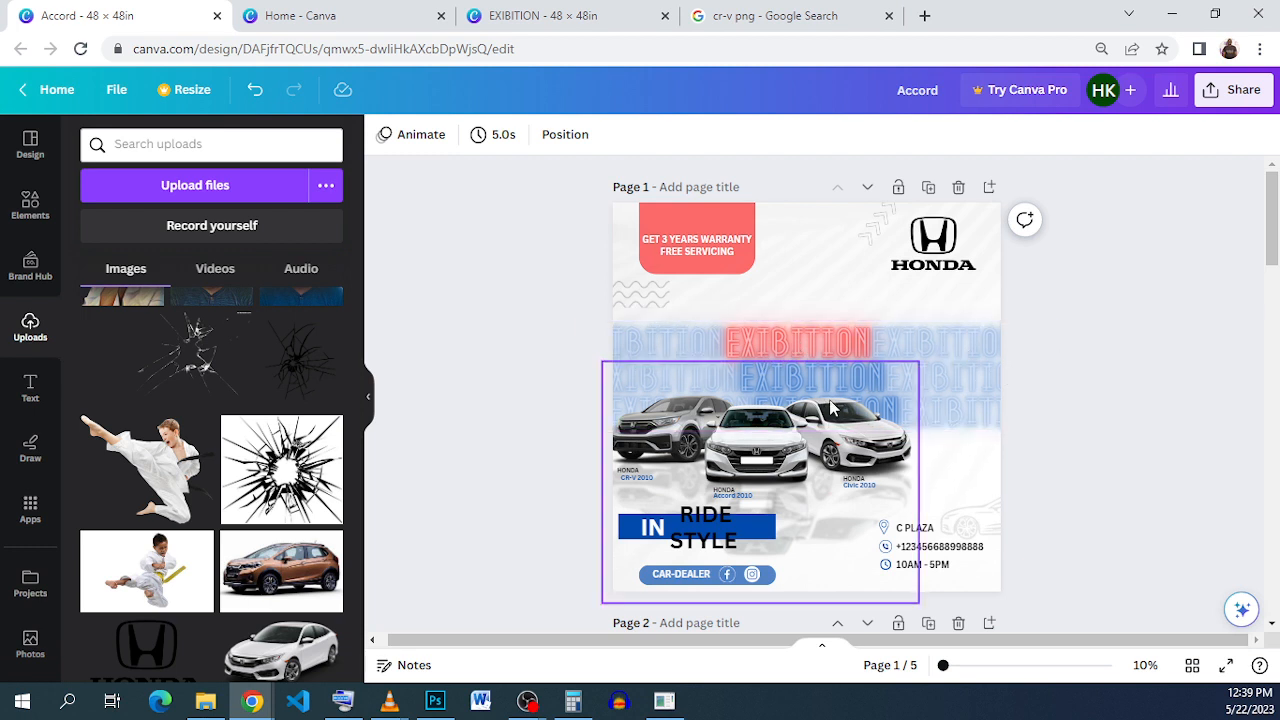
Step: Back in the EXIBITION design, add the NOW SHOWING neon text style to page 2
left_click(560, 18)
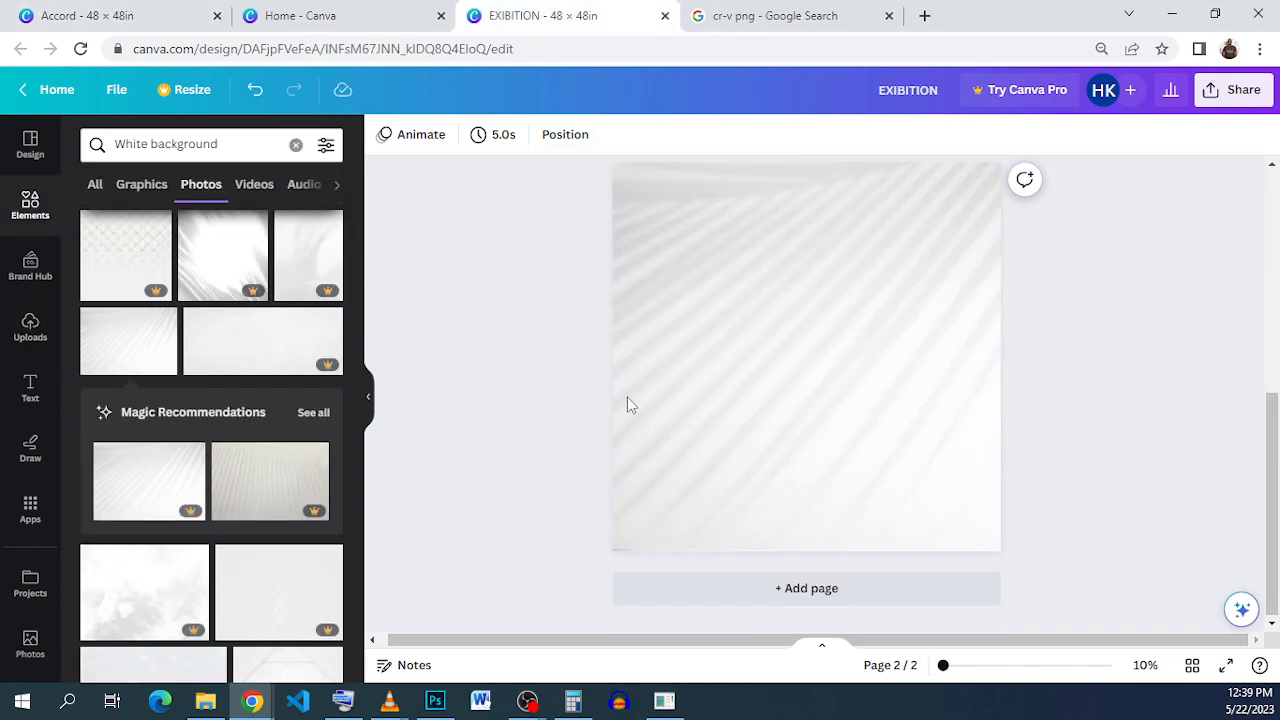
left_click(27, 385)
scroll(169, 386, "down", 3)
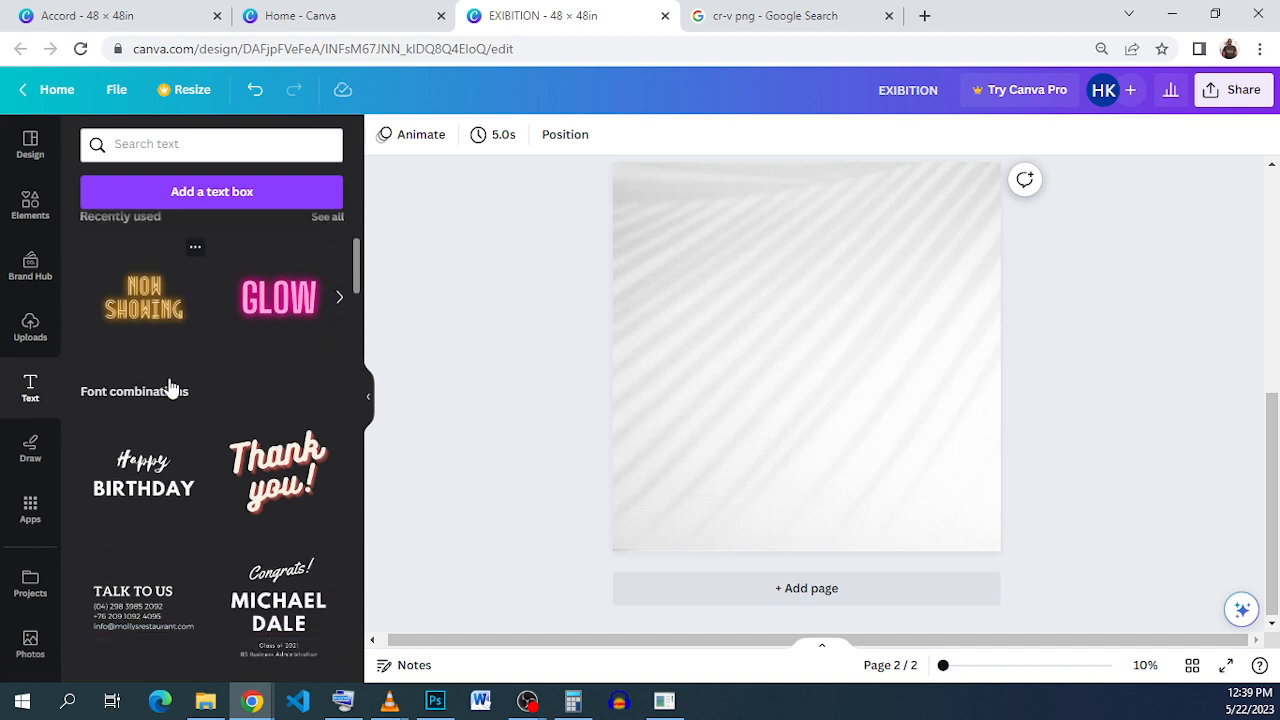
scroll(169, 380, "up", 2)
scroll(153, 357, "down", 1)
scroll(153, 357, "down", 4)
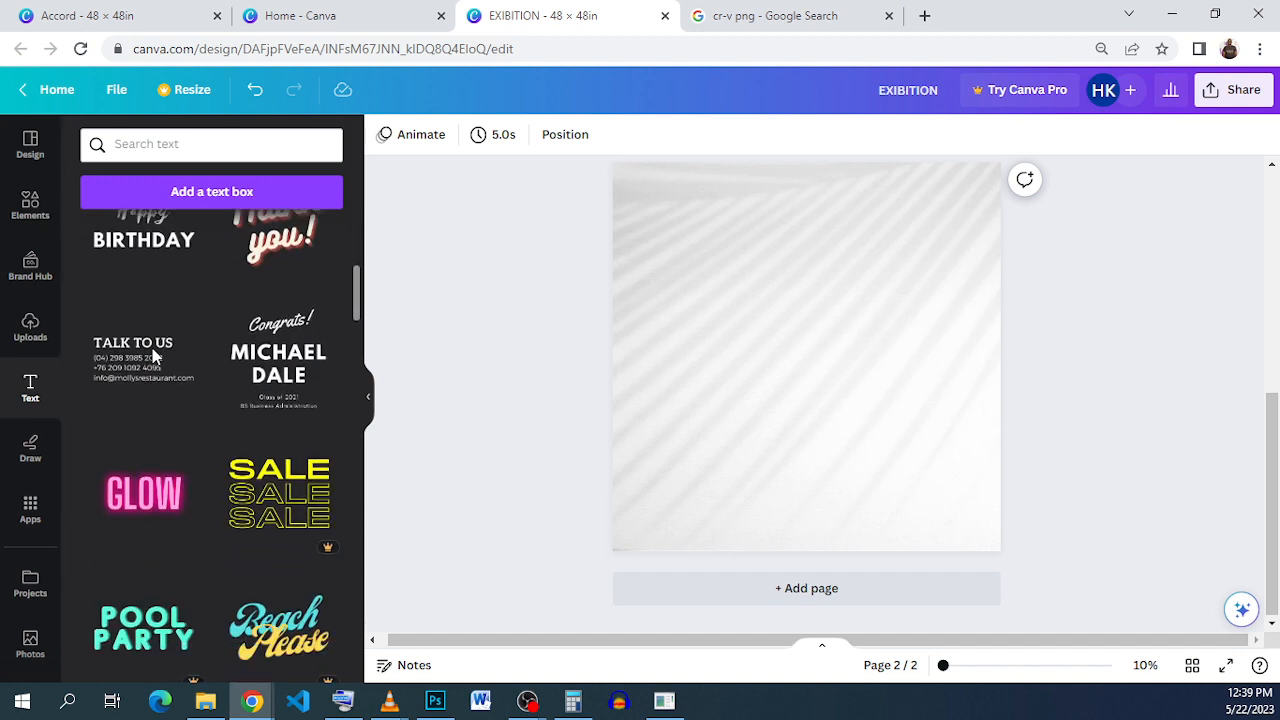
scroll(153, 357, "down", 1)
scroll(153, 357, "down", 6)
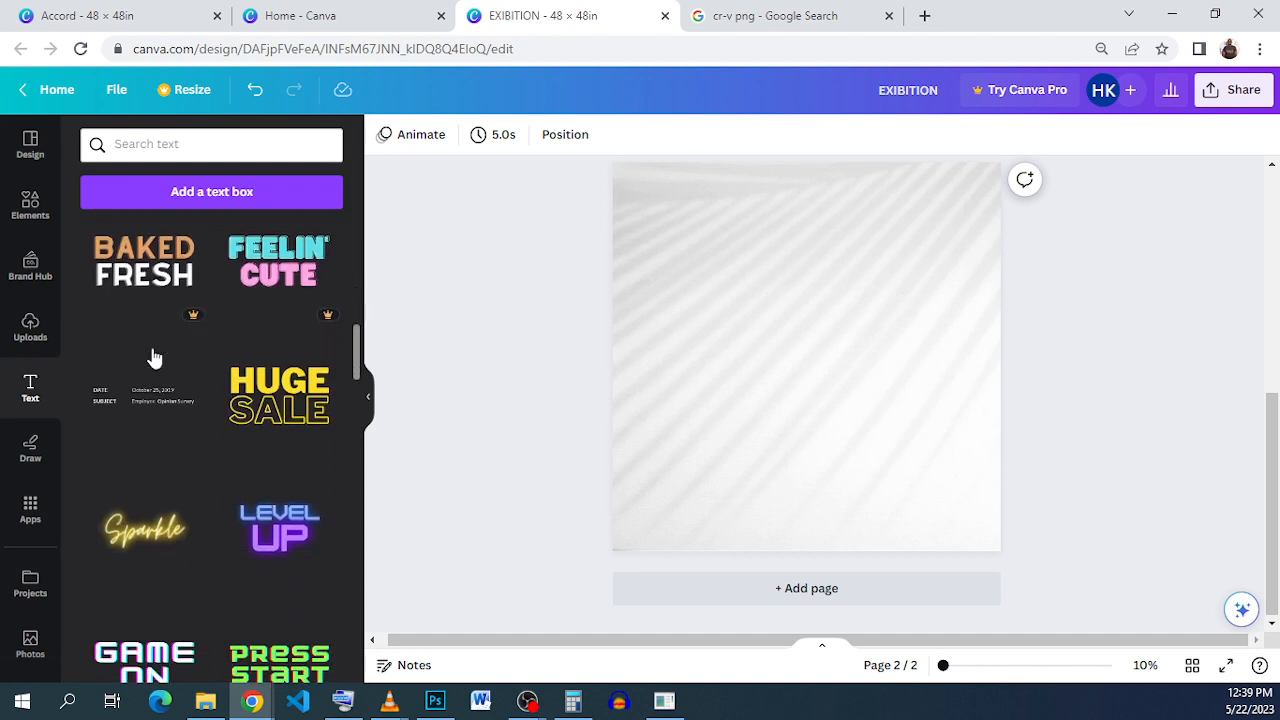
scroll(153, 357, "down", 7)
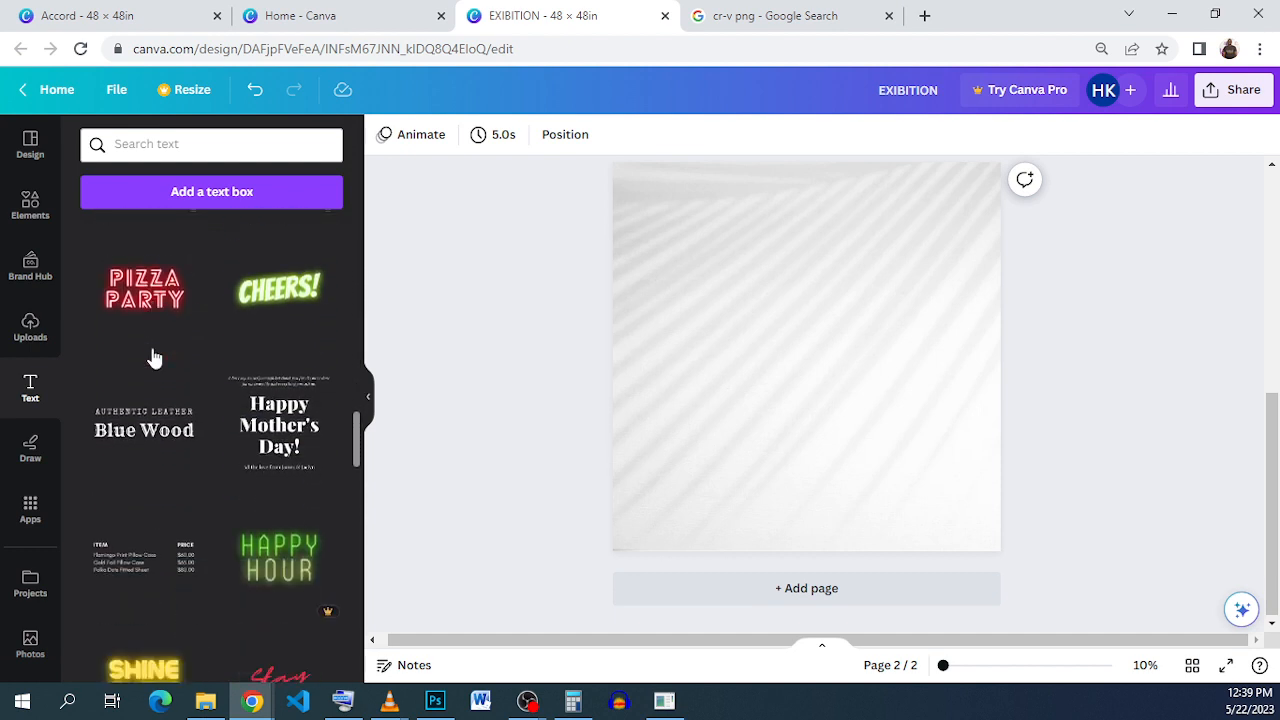
left_click(145, 420)
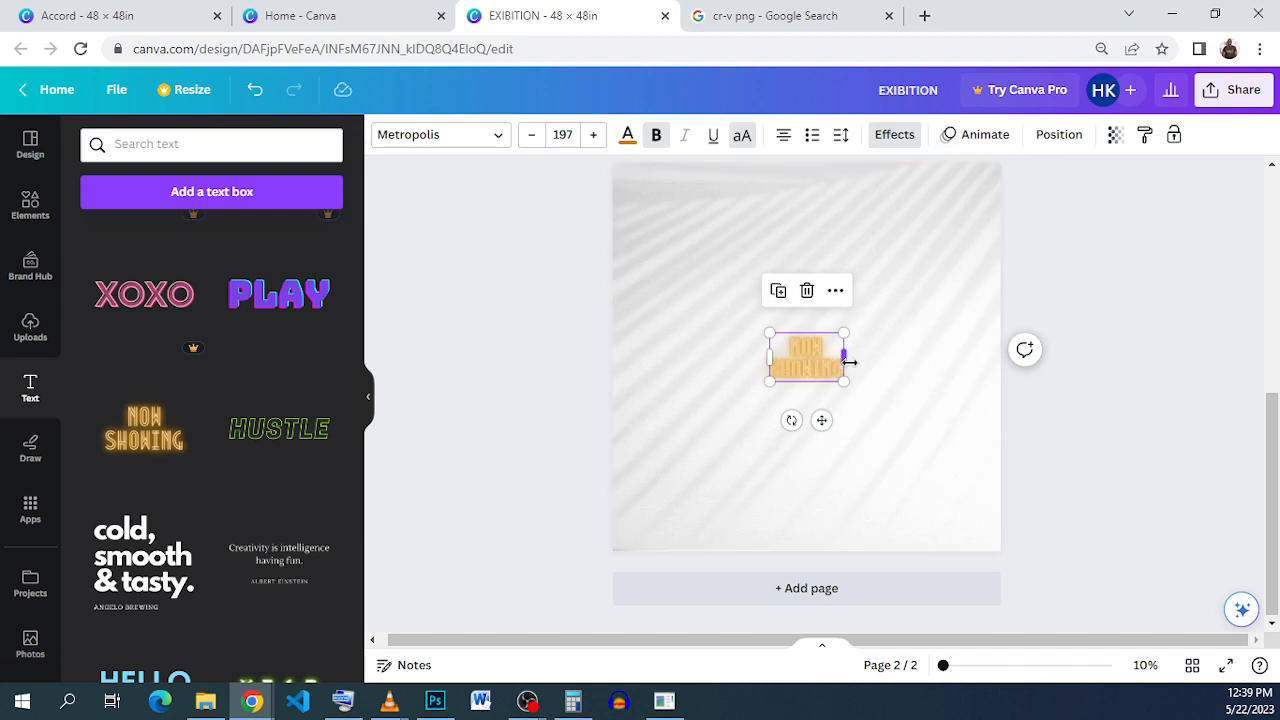
Step: Replace the neon wording with 'EXIBITION' and widen its box to fit one line
left_click_drag(854, 362, 773, 343)
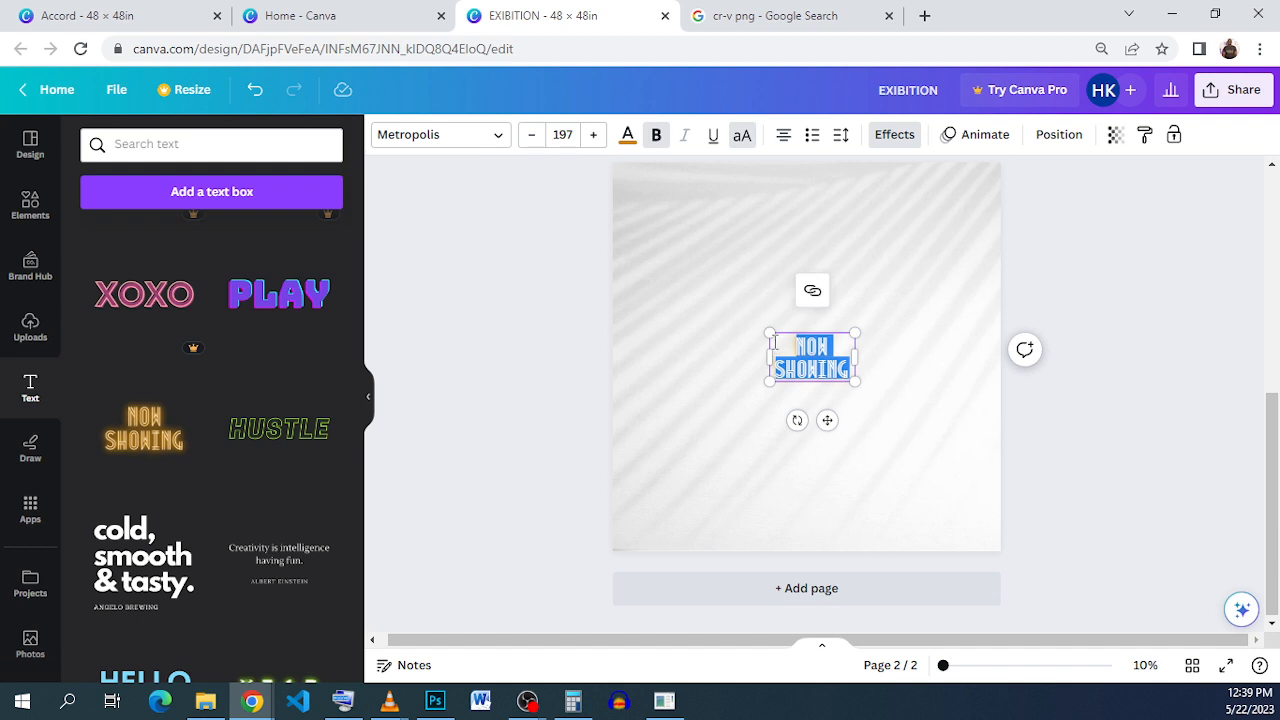
key("BackSpace")
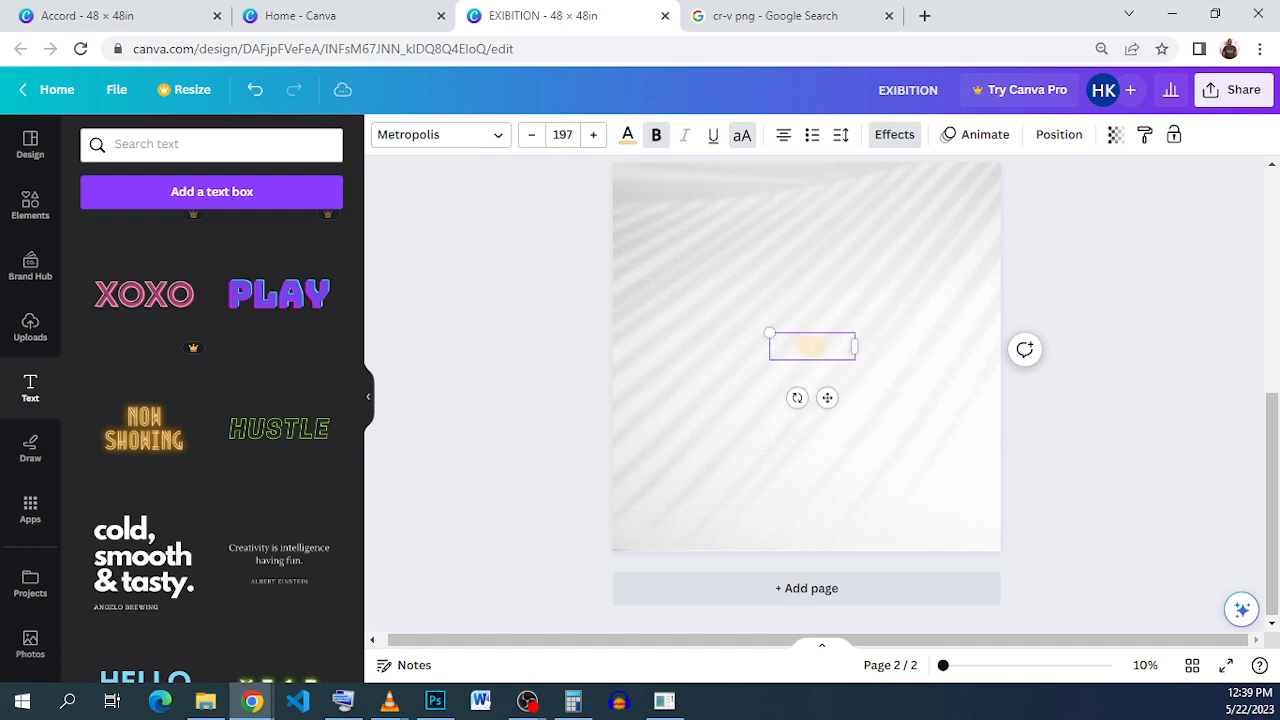
type("N")
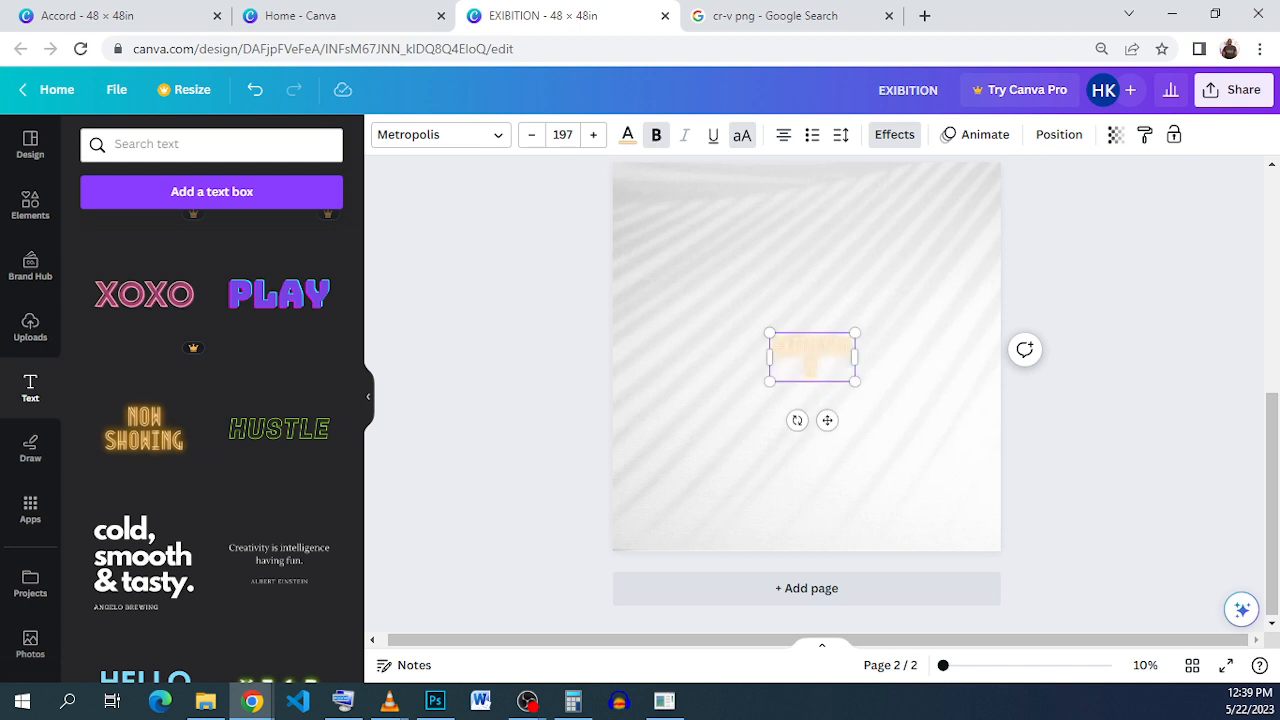
left_click_drag(876, 366, 692, 330)
left_click(860, 362)
left_click(855, 347)
Step: Make the EXIBITION text blue and enlarge it to font size 249
left_click(628, 134)
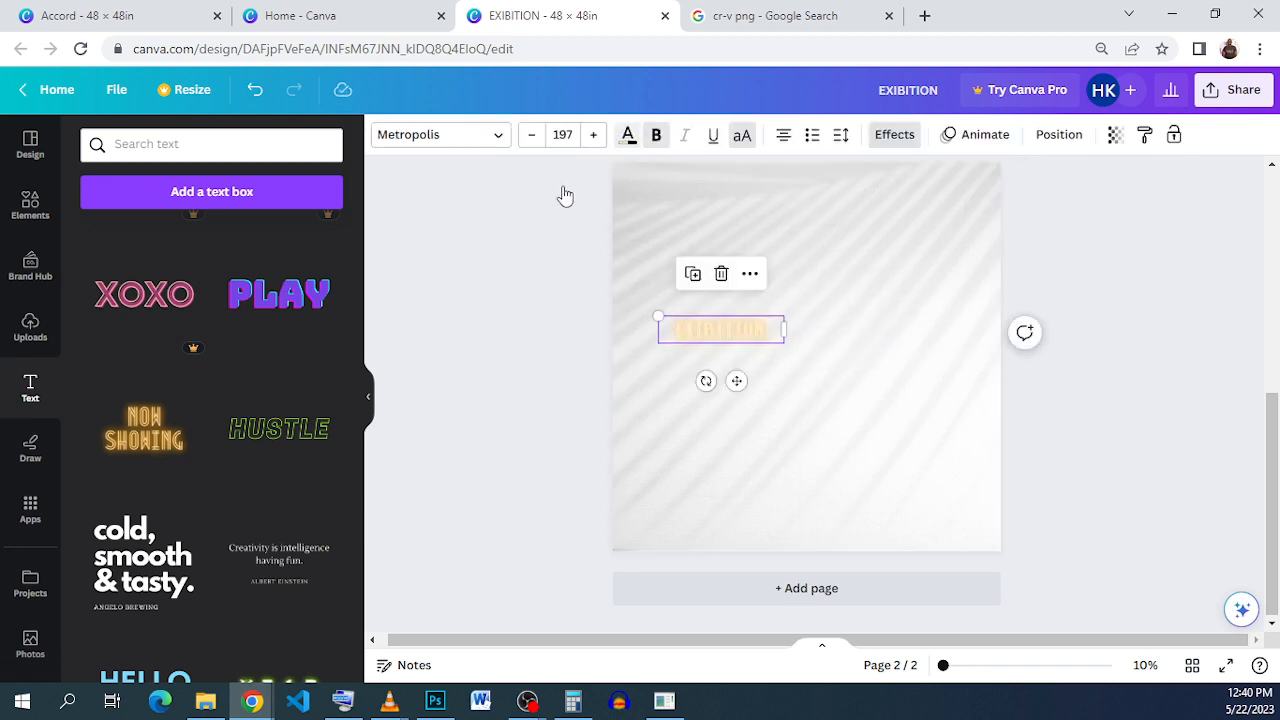
left_click(192, 237)
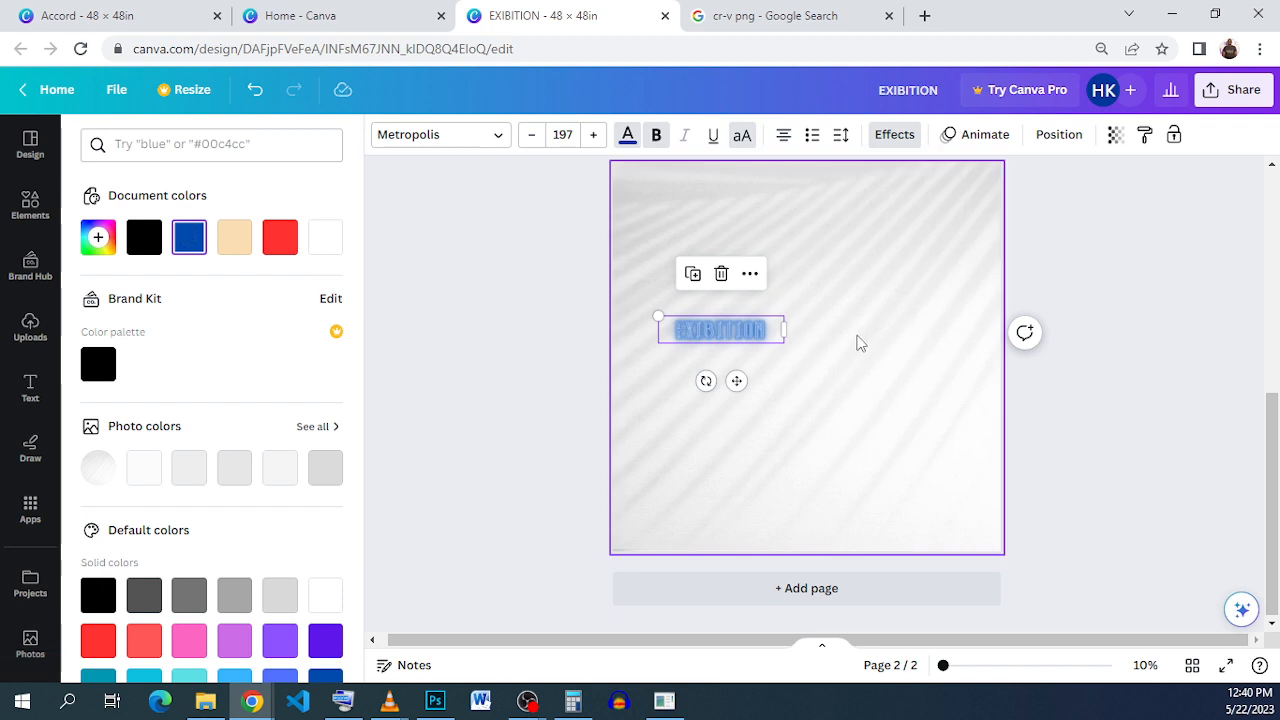
left_click(593, 135)
left_click(593, 135)
left_click(594, 136)
left_click(594, 136)
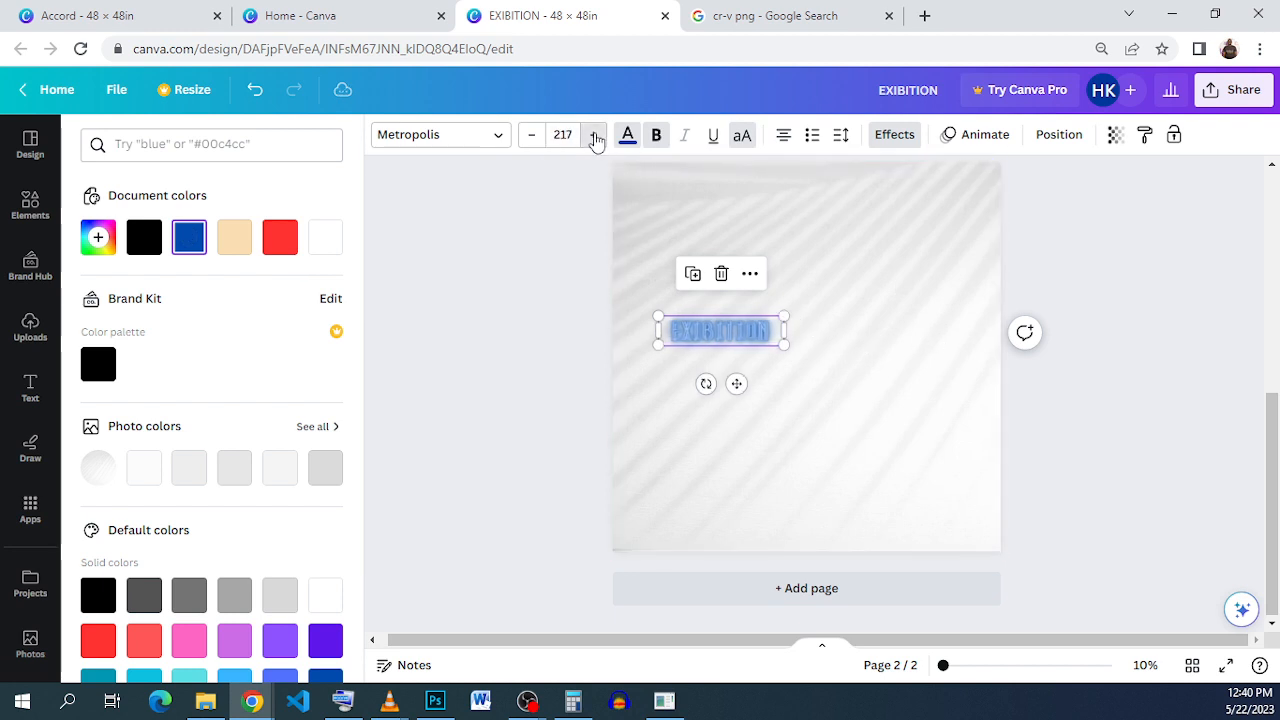
left_click(594, 136)
left_click(594, 136)
left_click(595, 138)
left_click(595, 138)
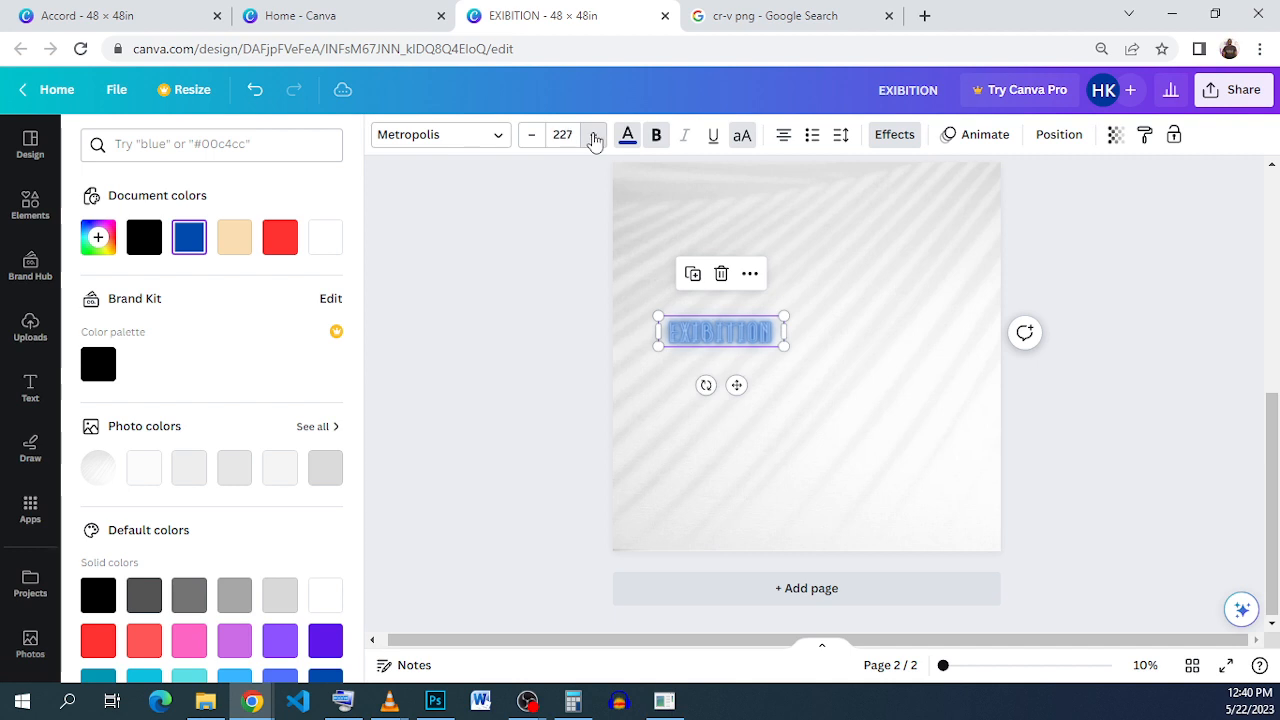
left_click(594, 142)
left_click(594, 142)
left_click(594, 142)
left_click(594, 142)
left_click(594, 142)
left_click(596, 138)
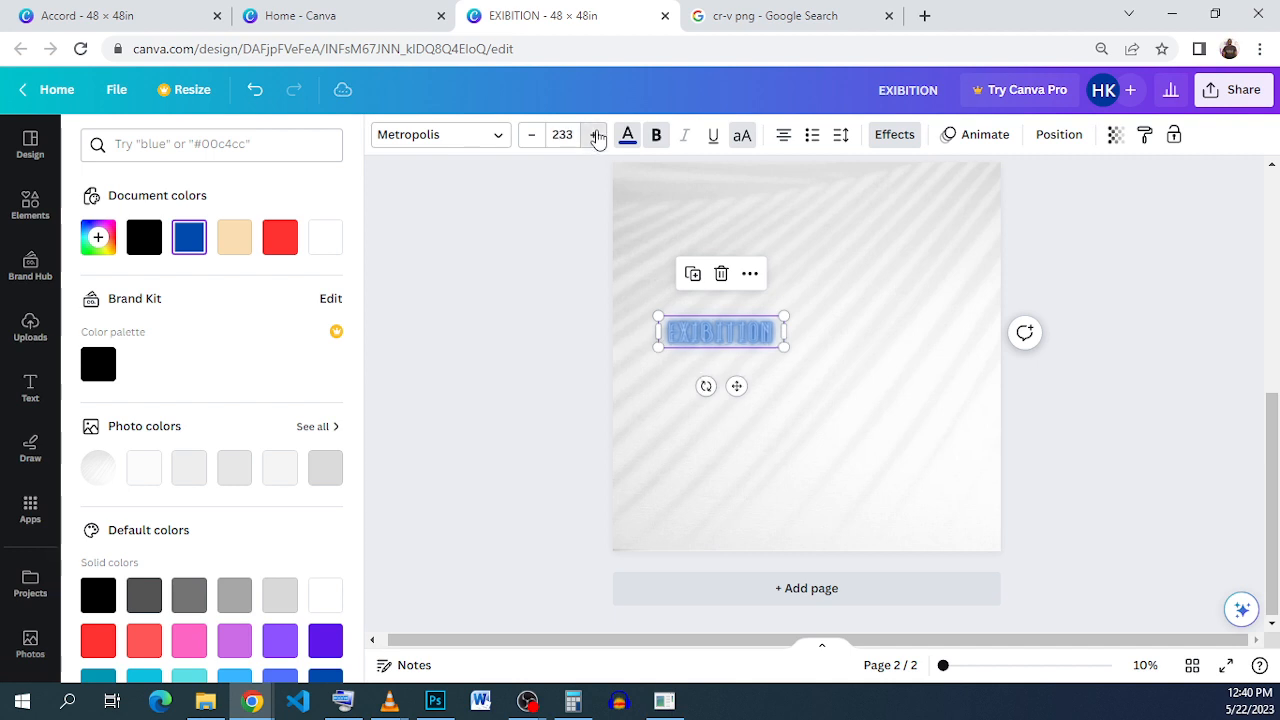
left_click(596, 138)
left_click(596, 138)
left_click(596, 138)
left_click(596, 138)
left_click(596, 138)
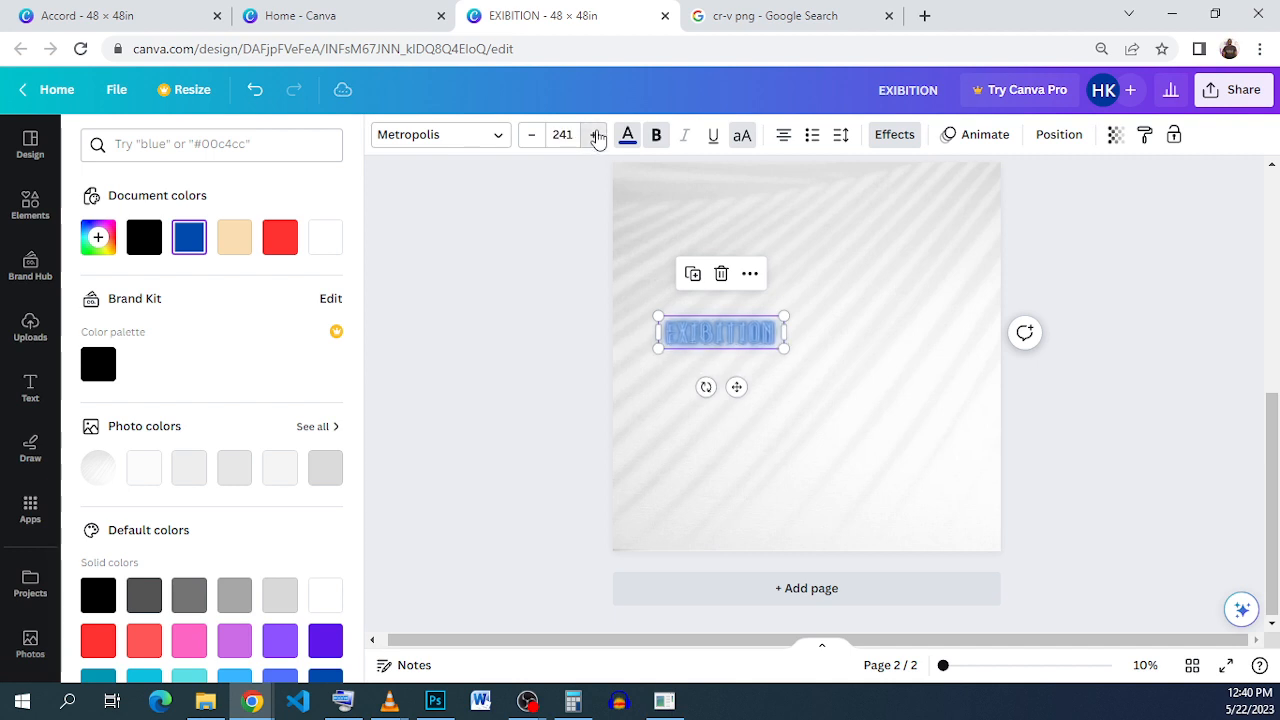
left_click(597, 138)
left_click(597, 138)
left_click(597, 138)
left_click(597, 138)
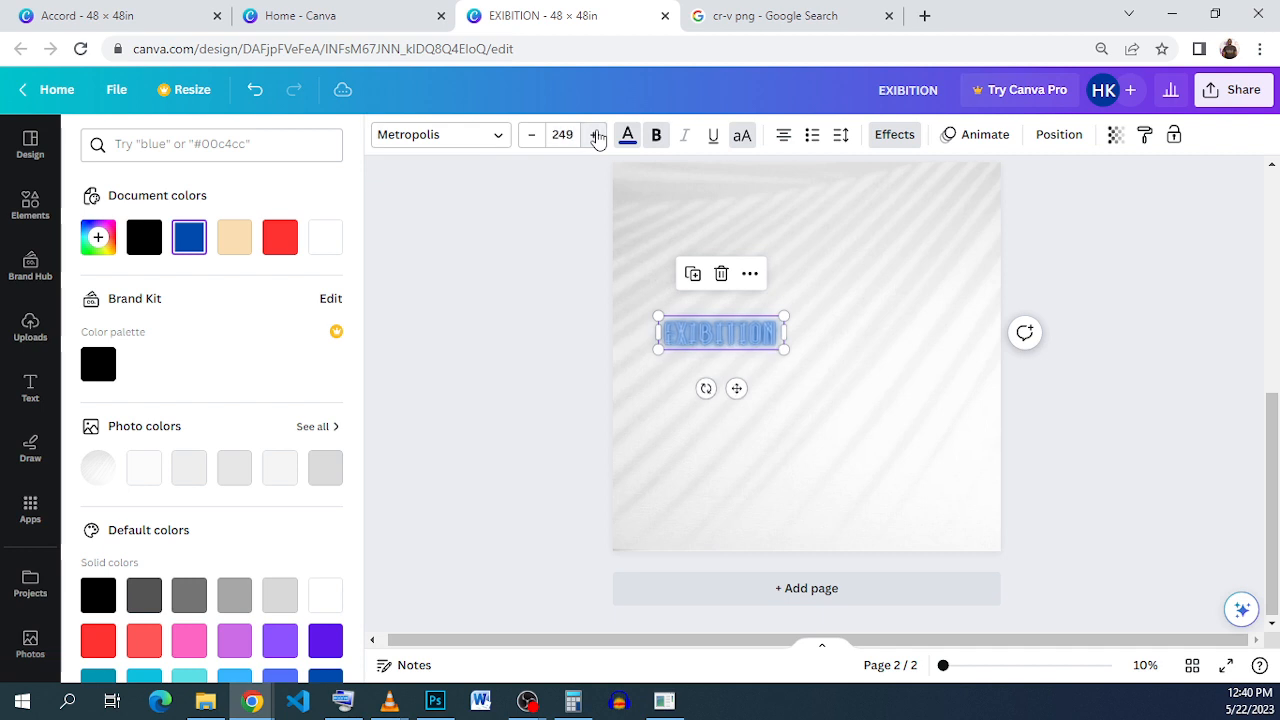
left_click(808, 350)
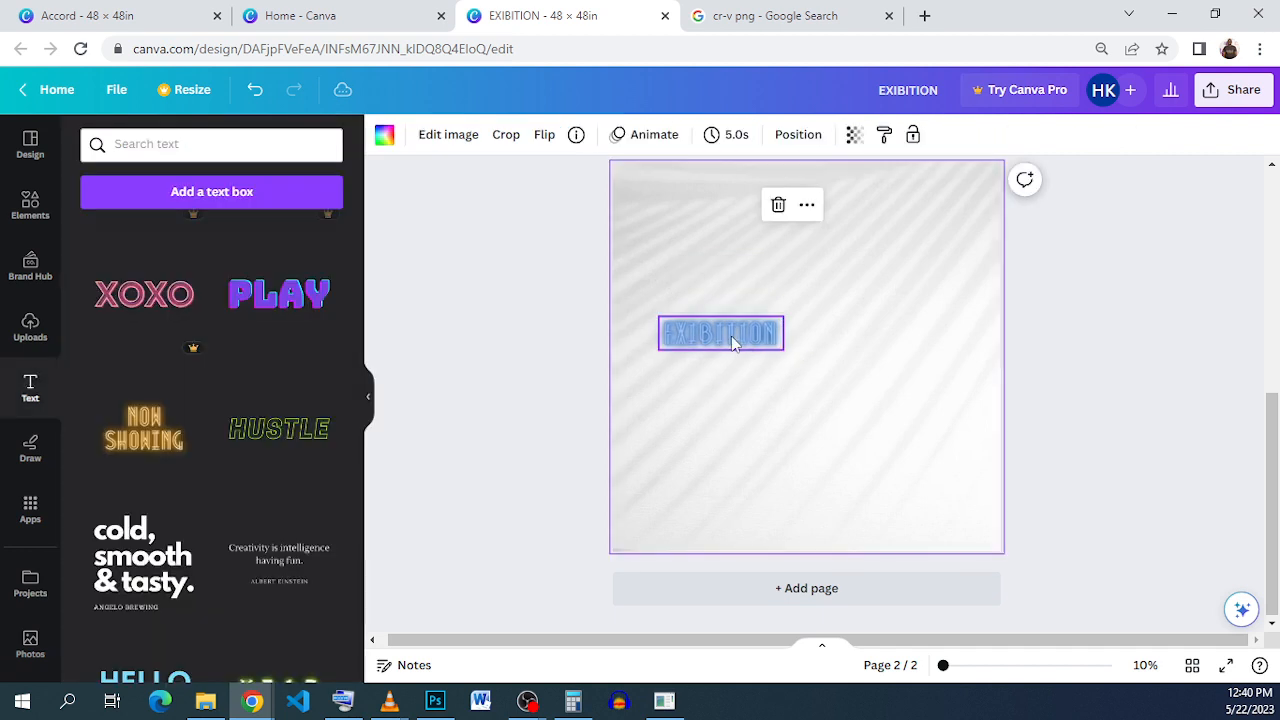
Step: Move EXIBITION to the page's left edge and place a copy beside it
left_click(730, 338)
left_click_drag(719, 333, 674, 293)
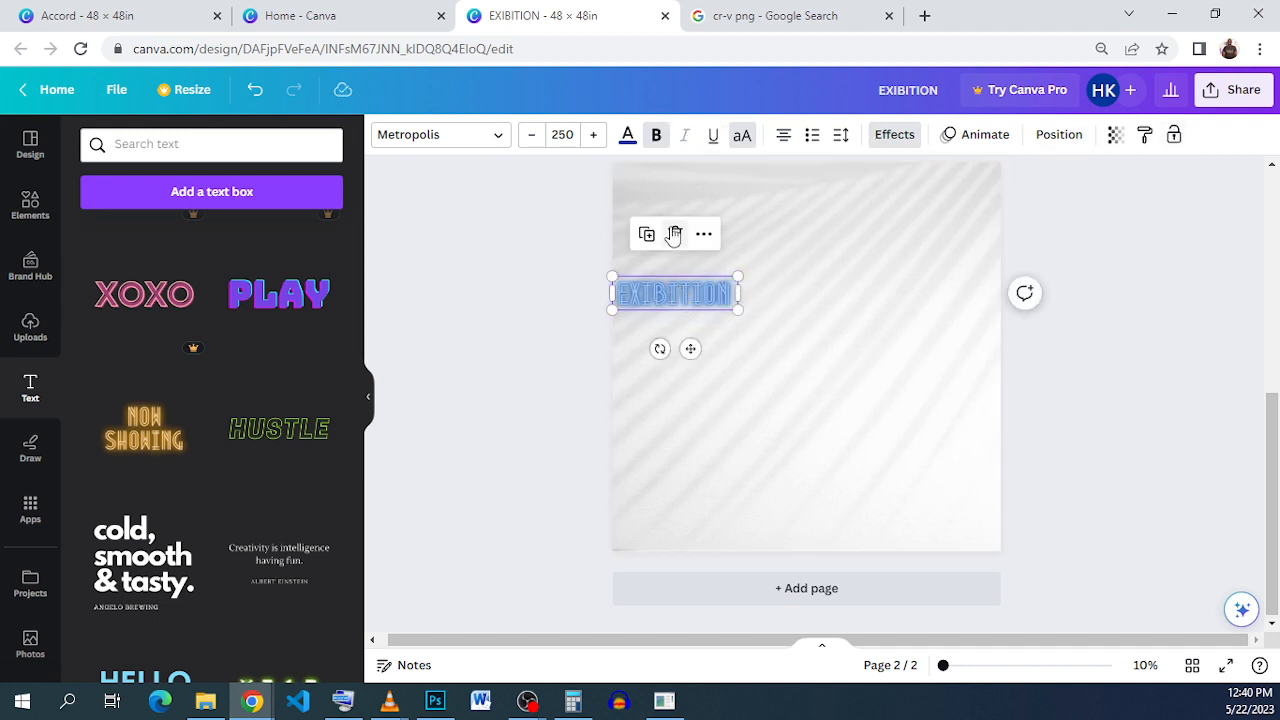
left_click_drag(681, 303, 797, 304)
left_click(845, 355)
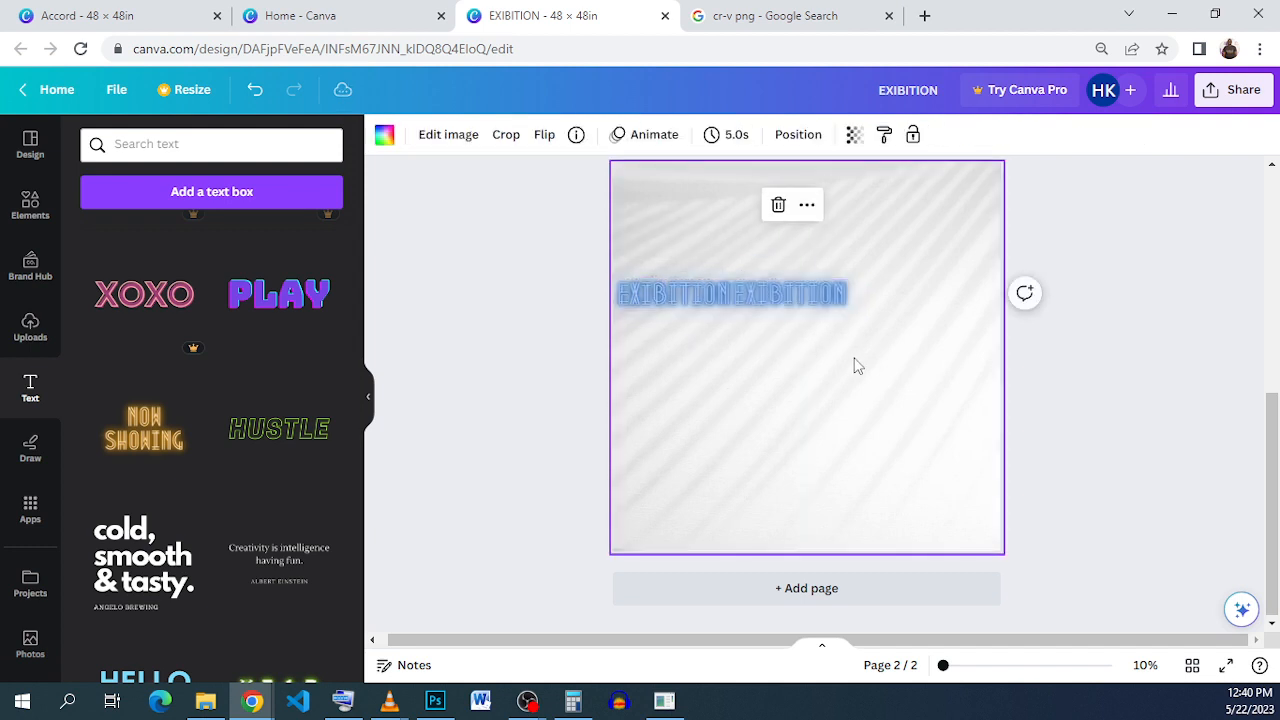
Step: Duplicate a third EXIBITION copy, align it at the row's right end, and select all three
left_click(800, 300)
left_click(763, 235)
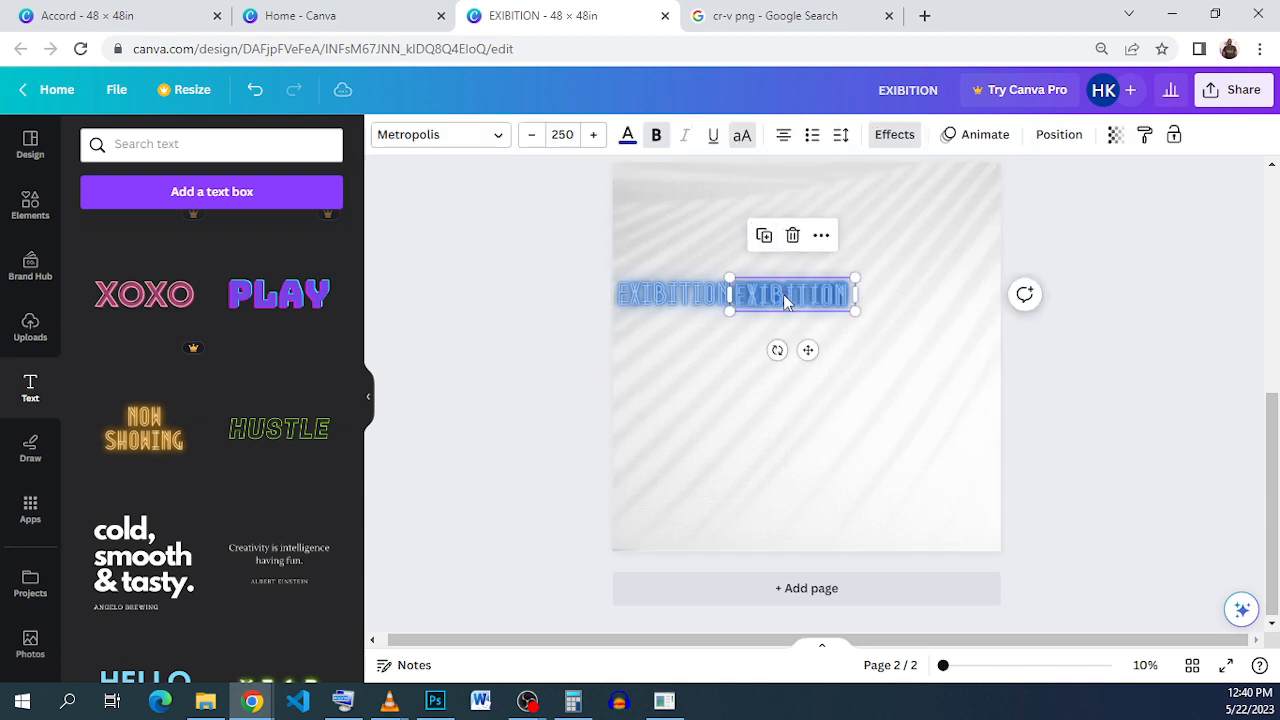
left_click_drag(790, 300, 900, 292)
left_click(1079, 335)
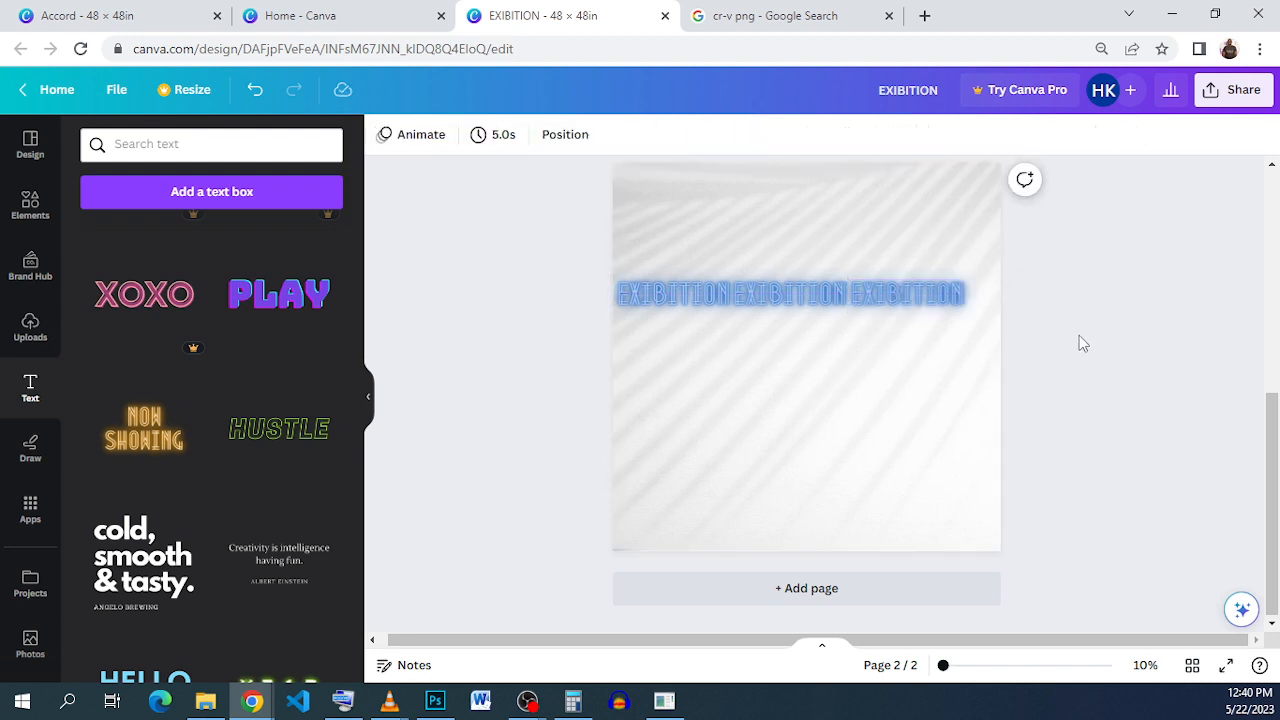
left_click(908, 300)
key("Left")
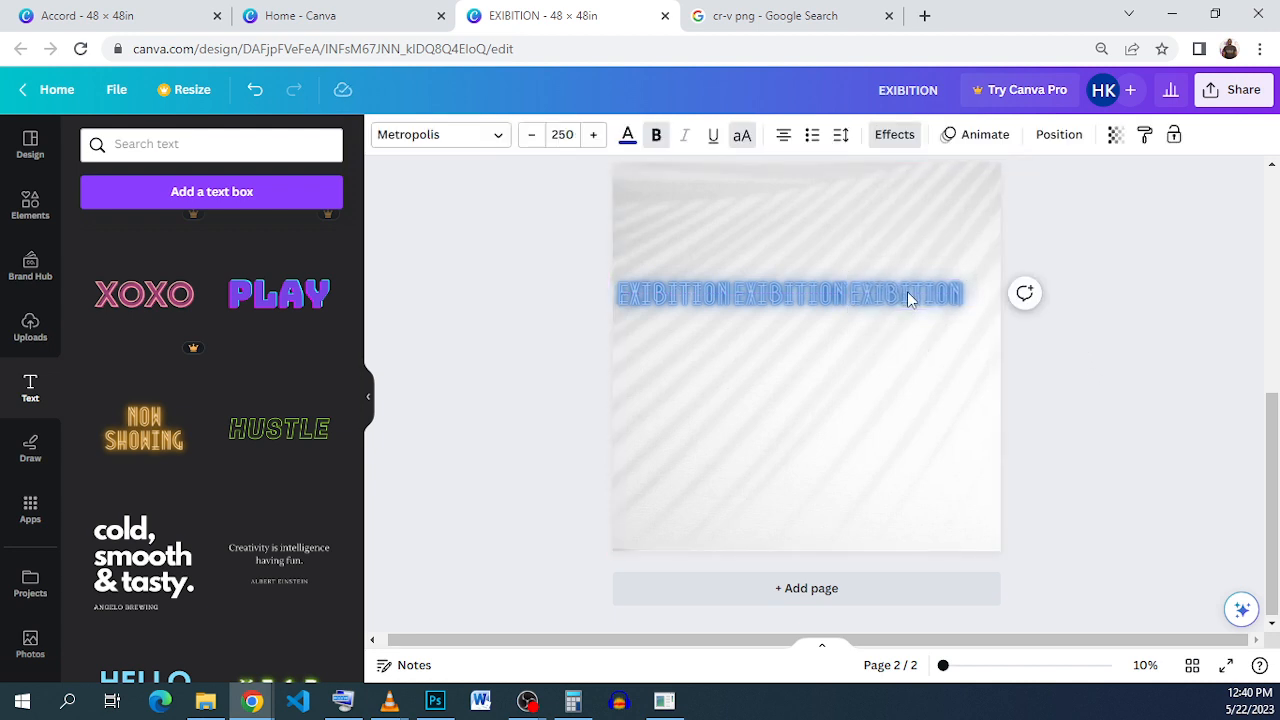
left_click(1103, 314)
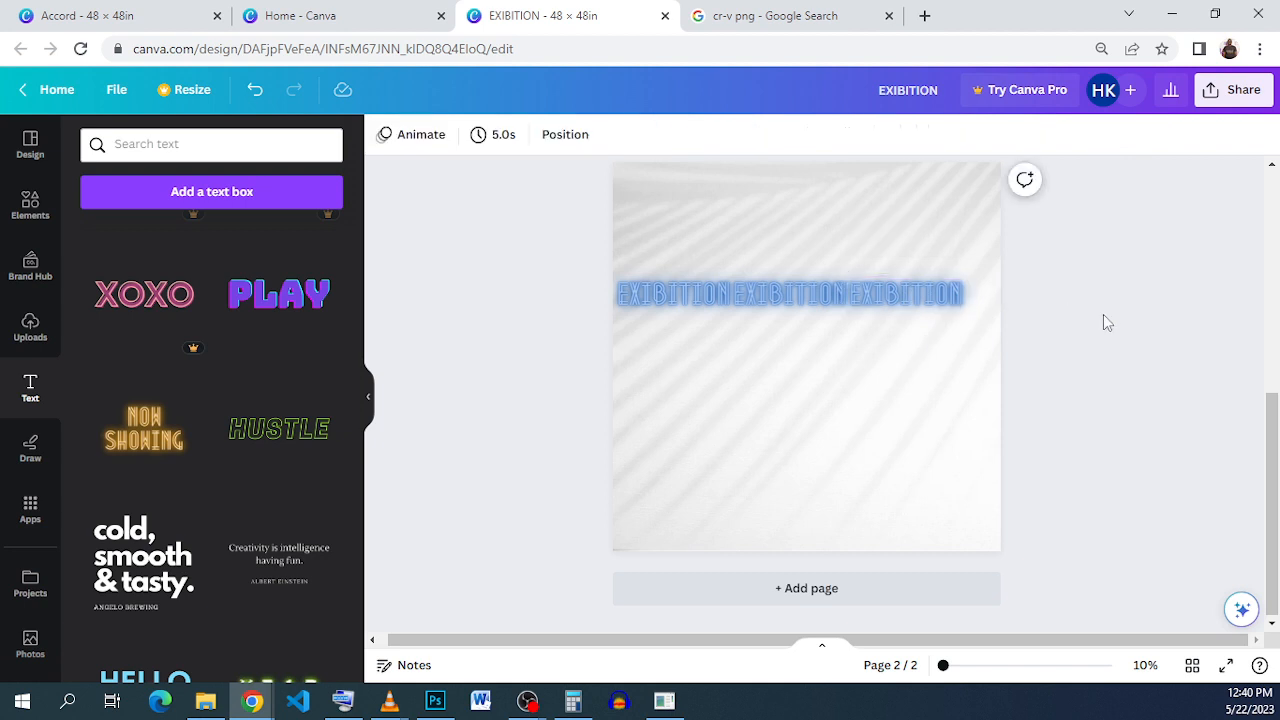
left_click_drag(1090, 304, 612, 298)
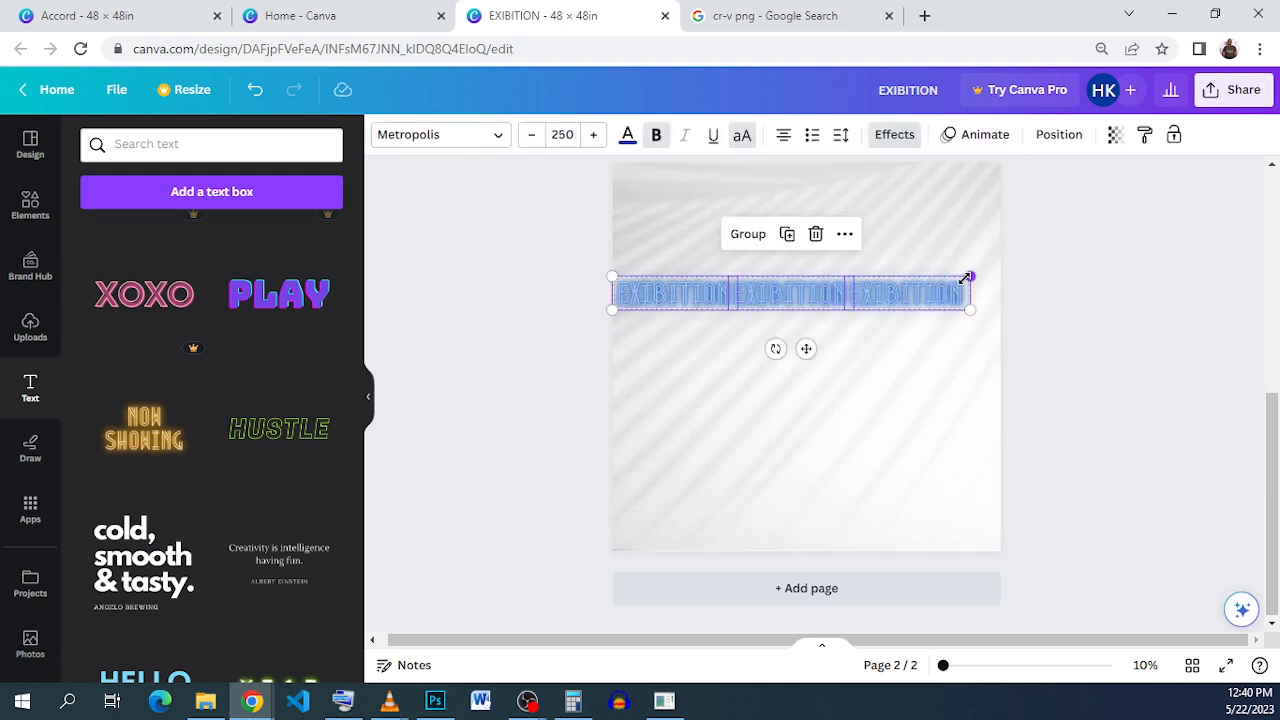
Step: Enlarge the three EXIBITION texts to size 311, group them, and shift the row left
left_click_drag(966, 278, 1052, 258)
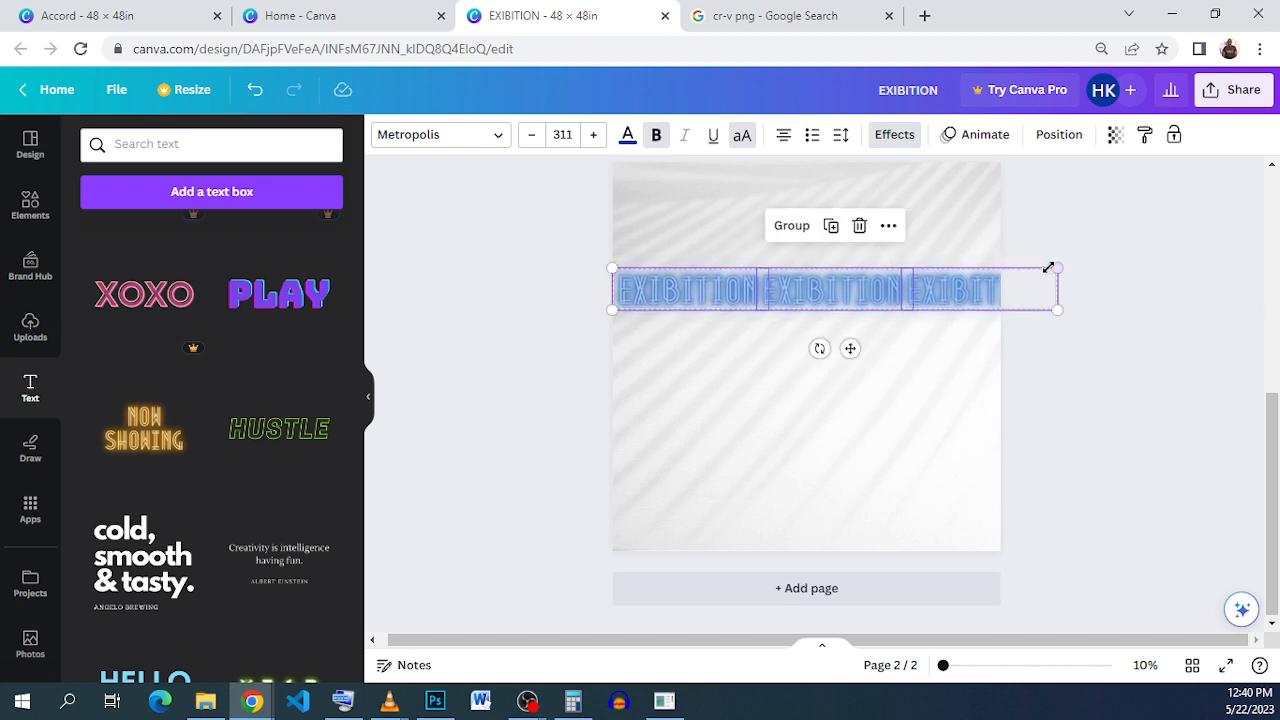
left_click(794, 234)
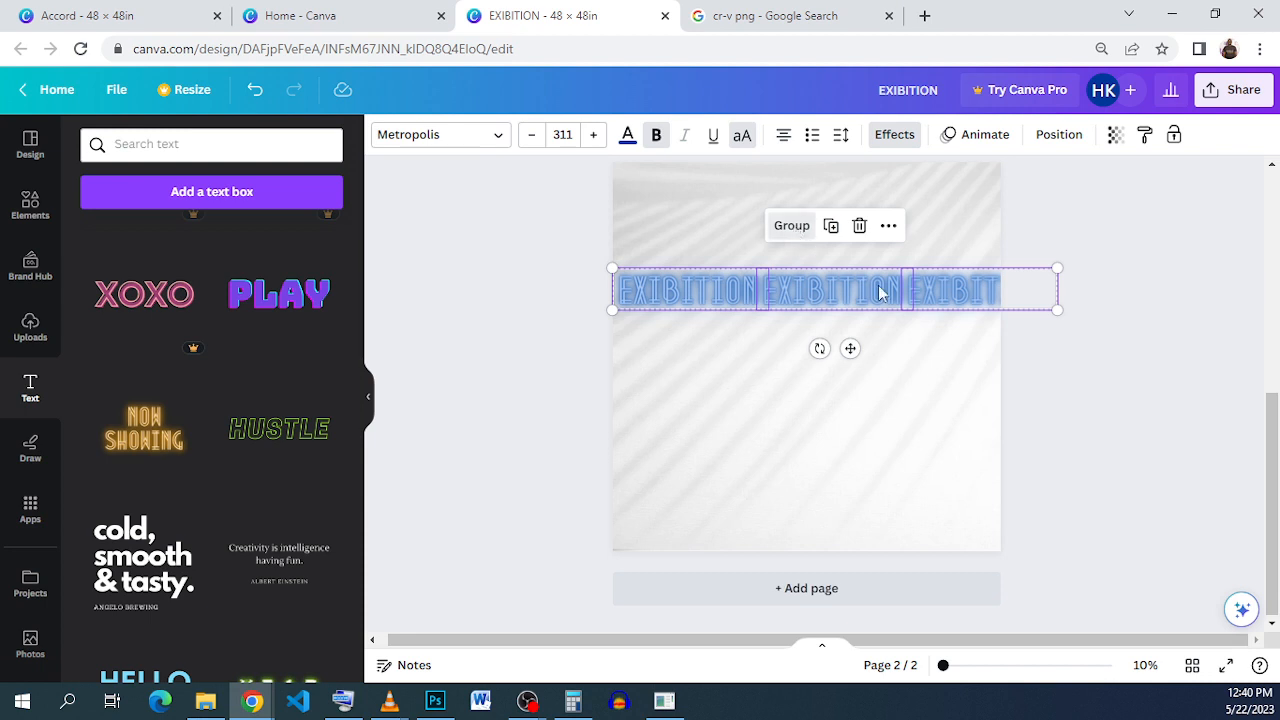
left_click_drag(908, 294, 885, 279)
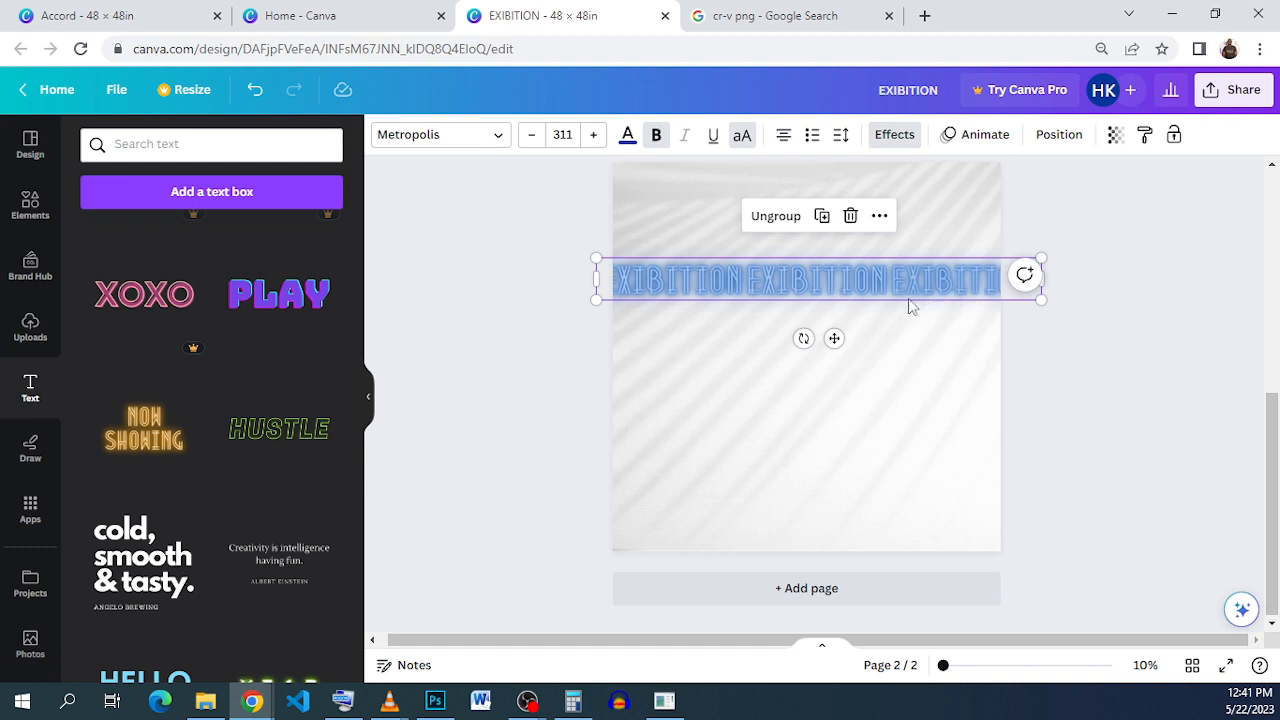
left_click(1070, 322)
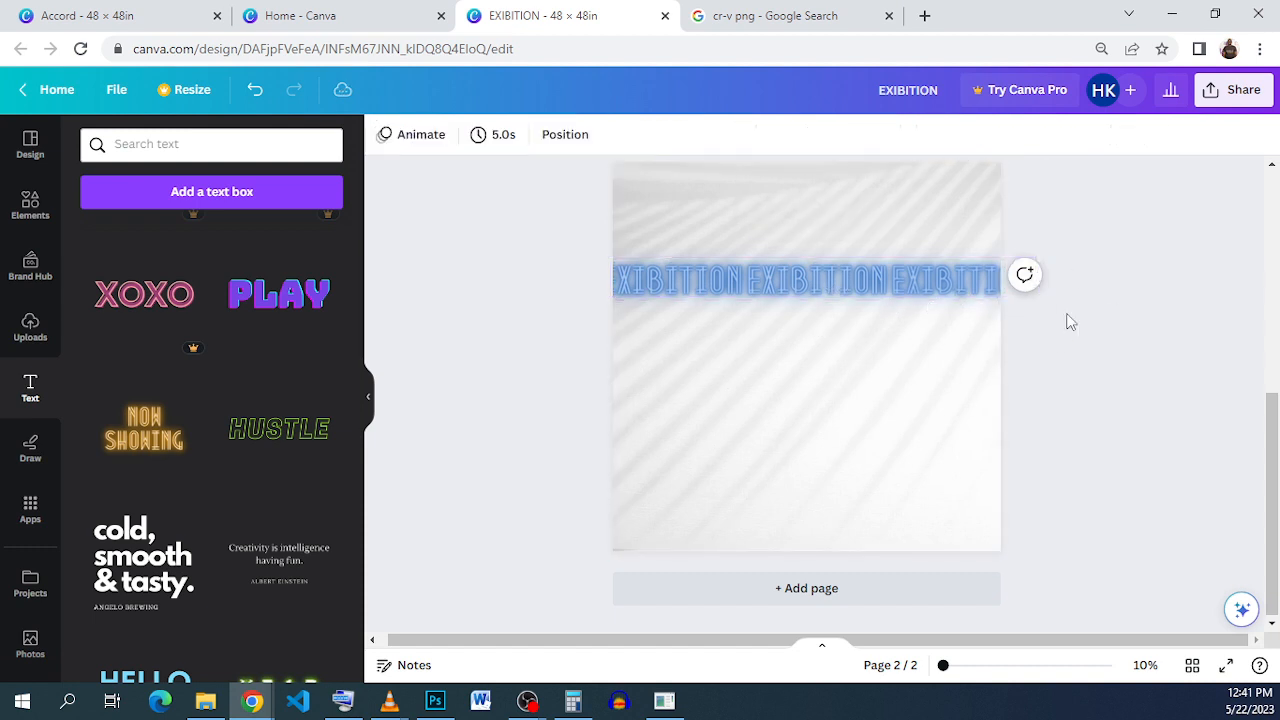
left_click(826, 287)
left_click(1078, 315)
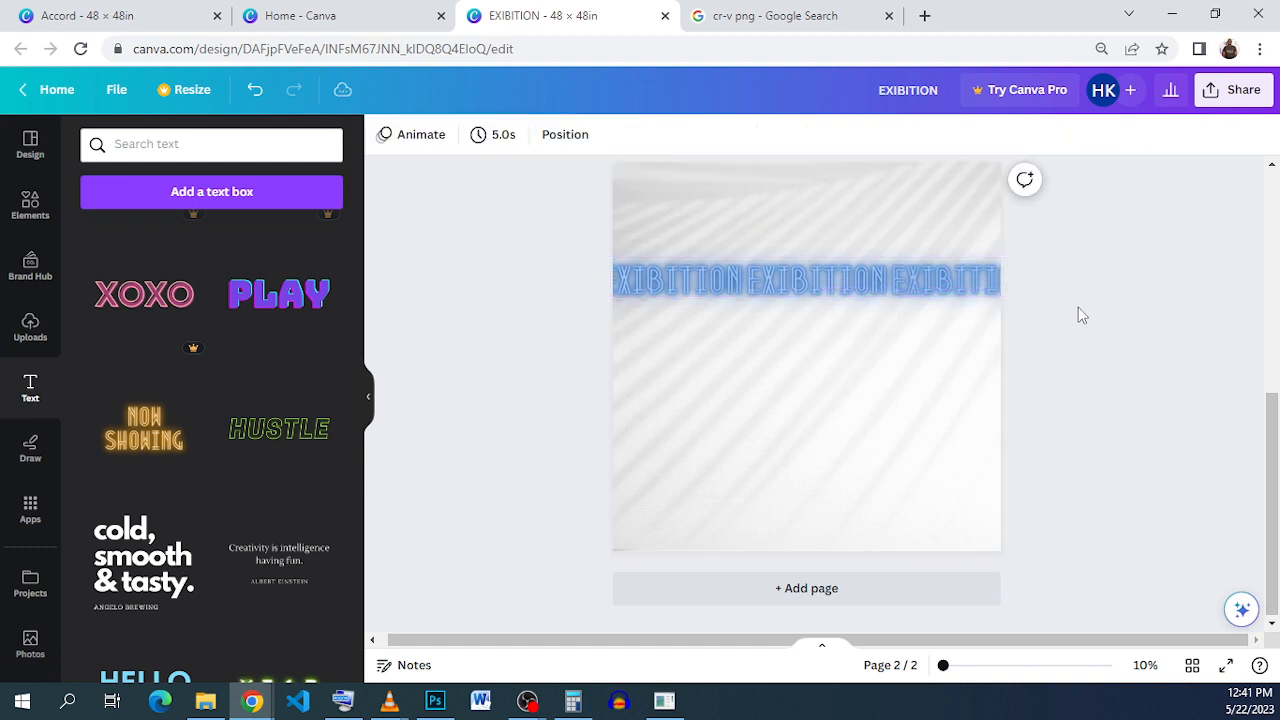
left_click_drag(949, 277, 926, 287)
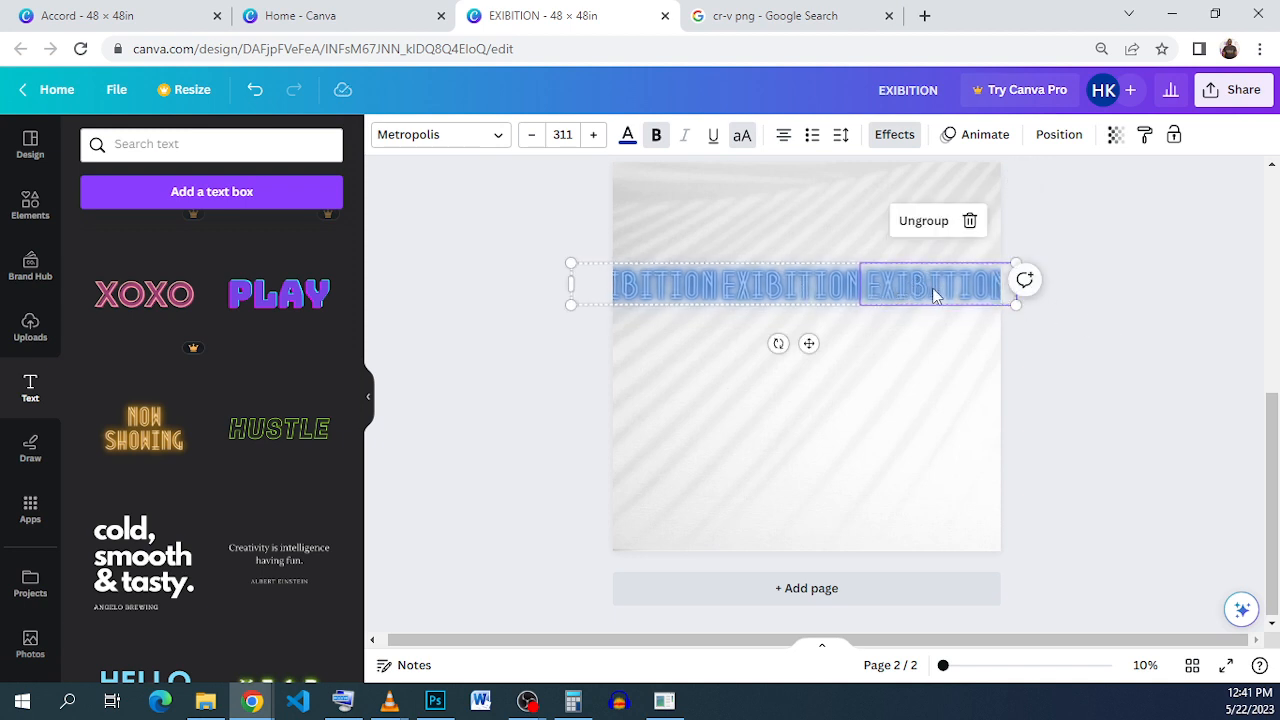
Step: Nudge the right EXIBITION word slightly to the right
left_click(906, 286)
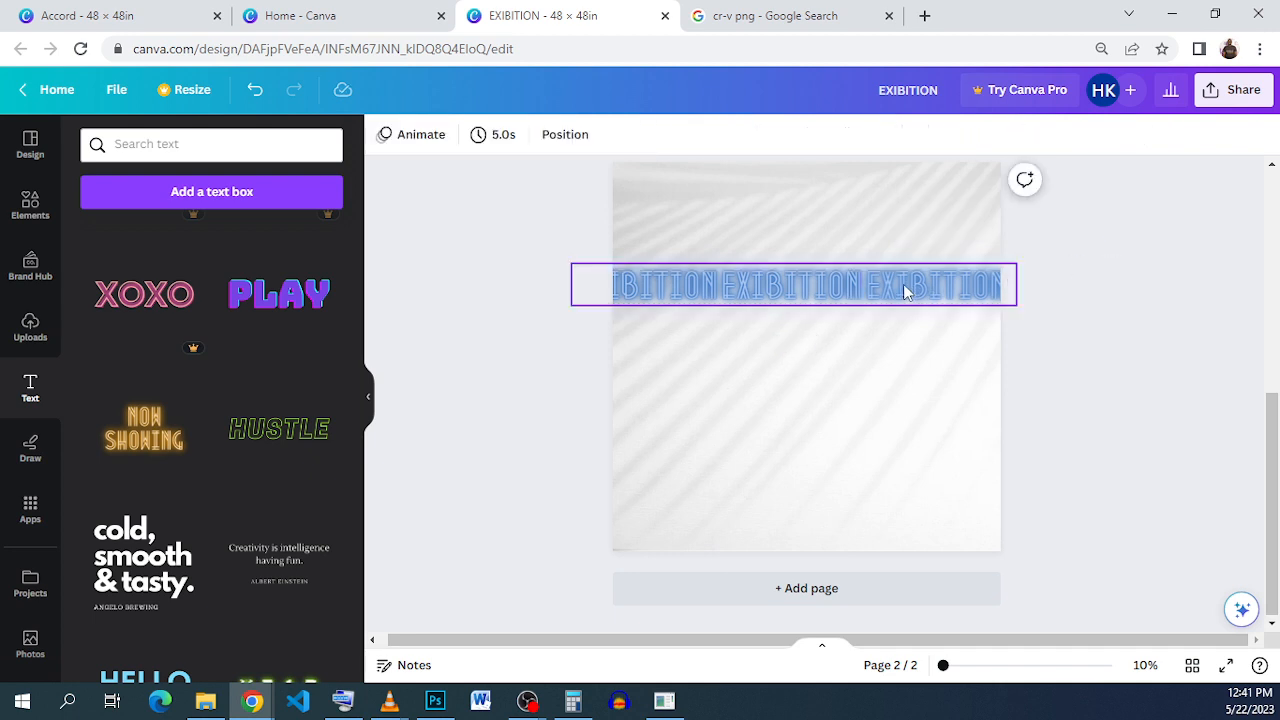
left_click_drag(906, 286, 917, 285)
left_click(1154, 323)
left_click(840, 300)
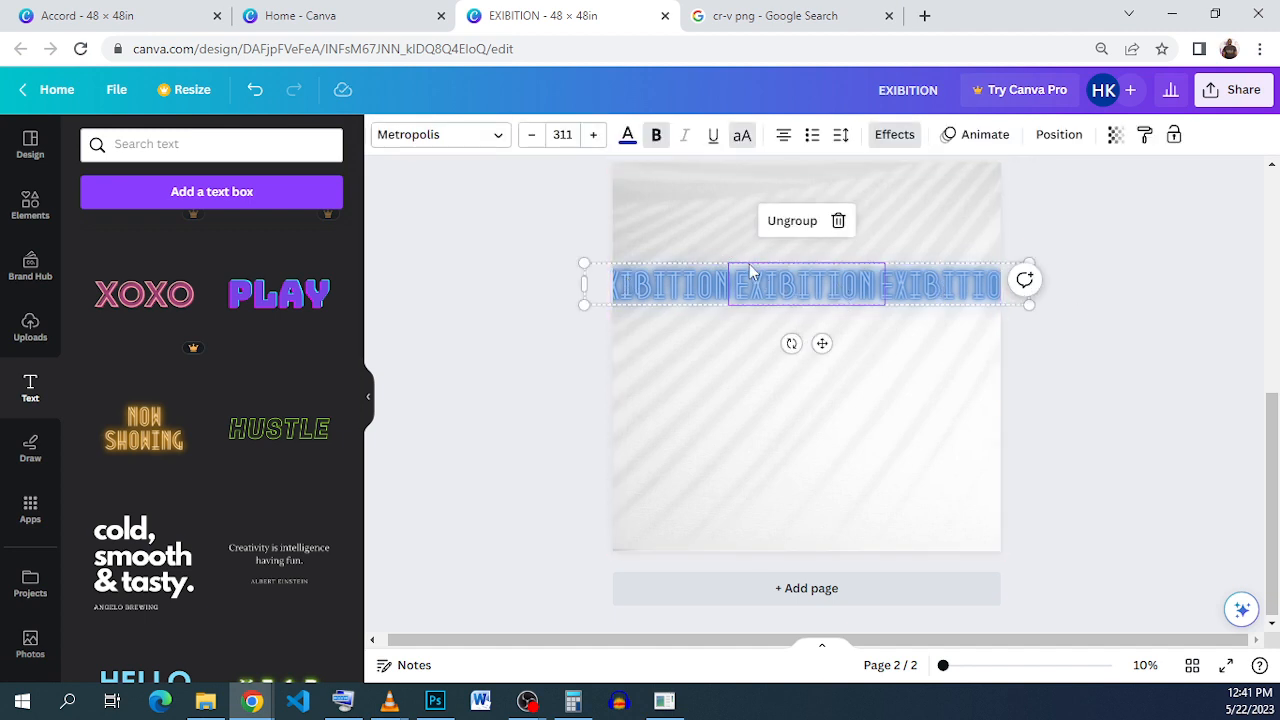
Step: Try red on the middle EXIBITION word, undo it back to blue, and select the whole row
left_click(627, 135)
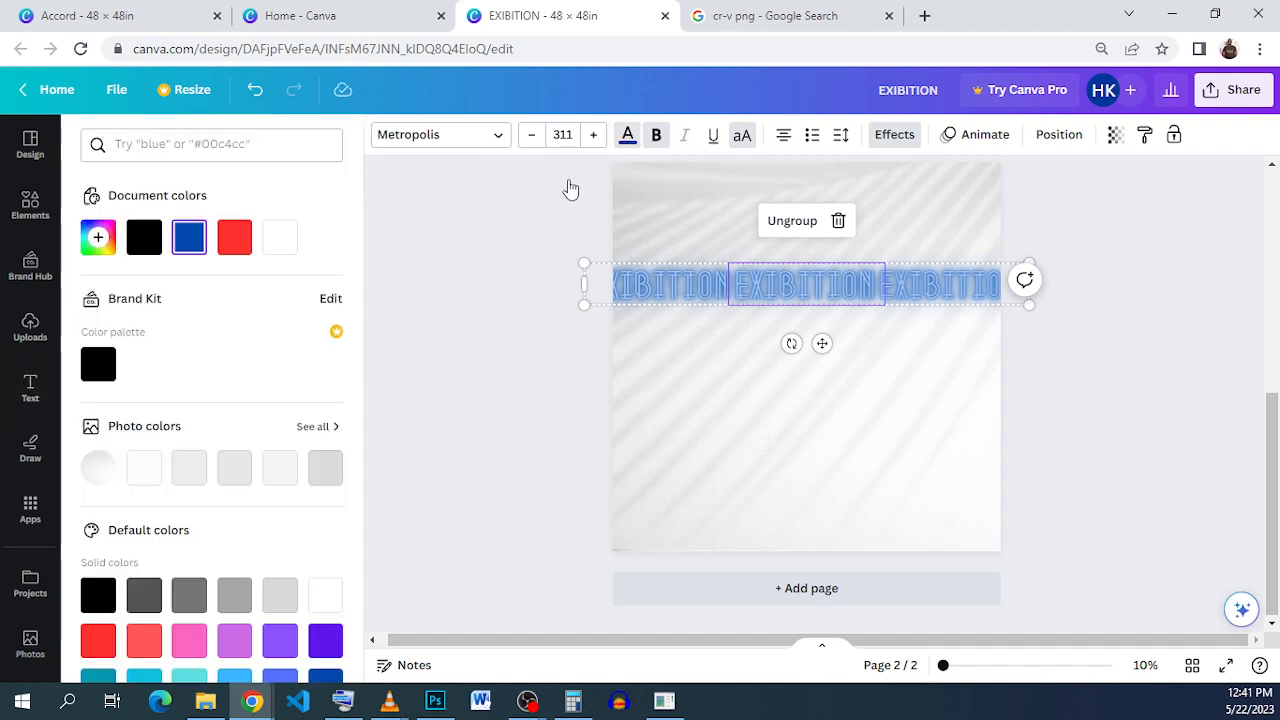
left_click(234, 237)
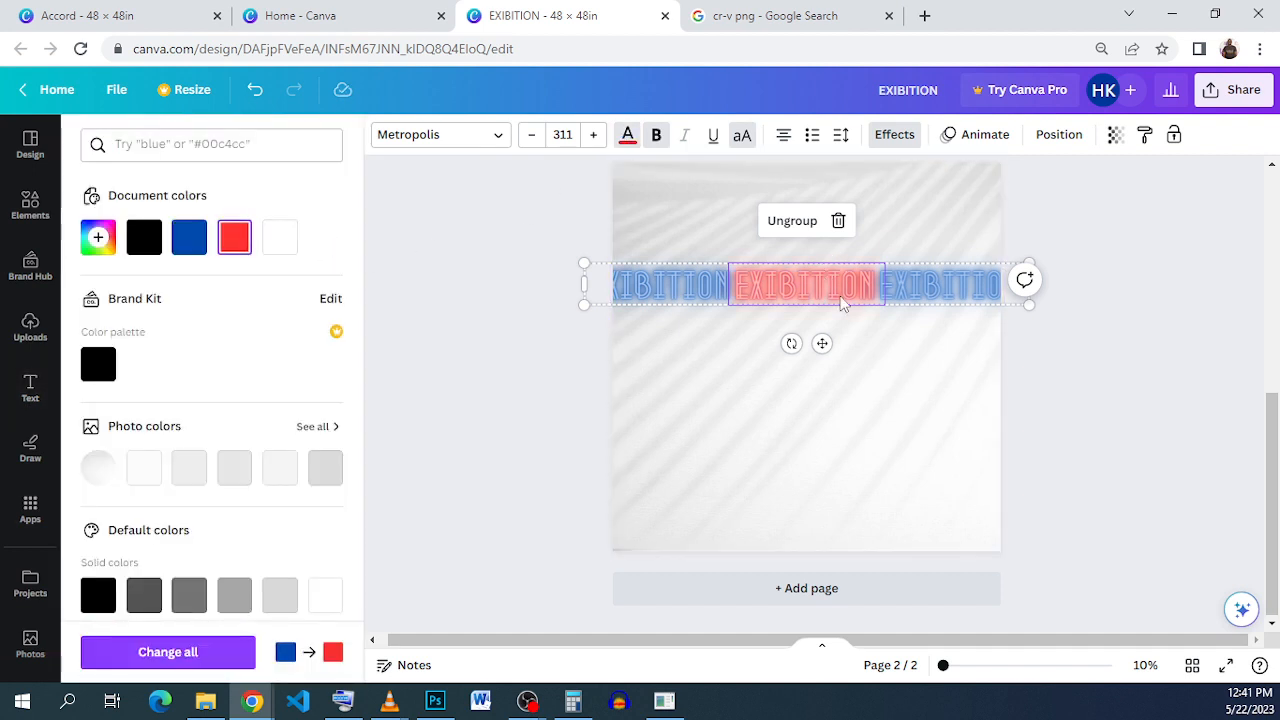
left_click(933, 283)
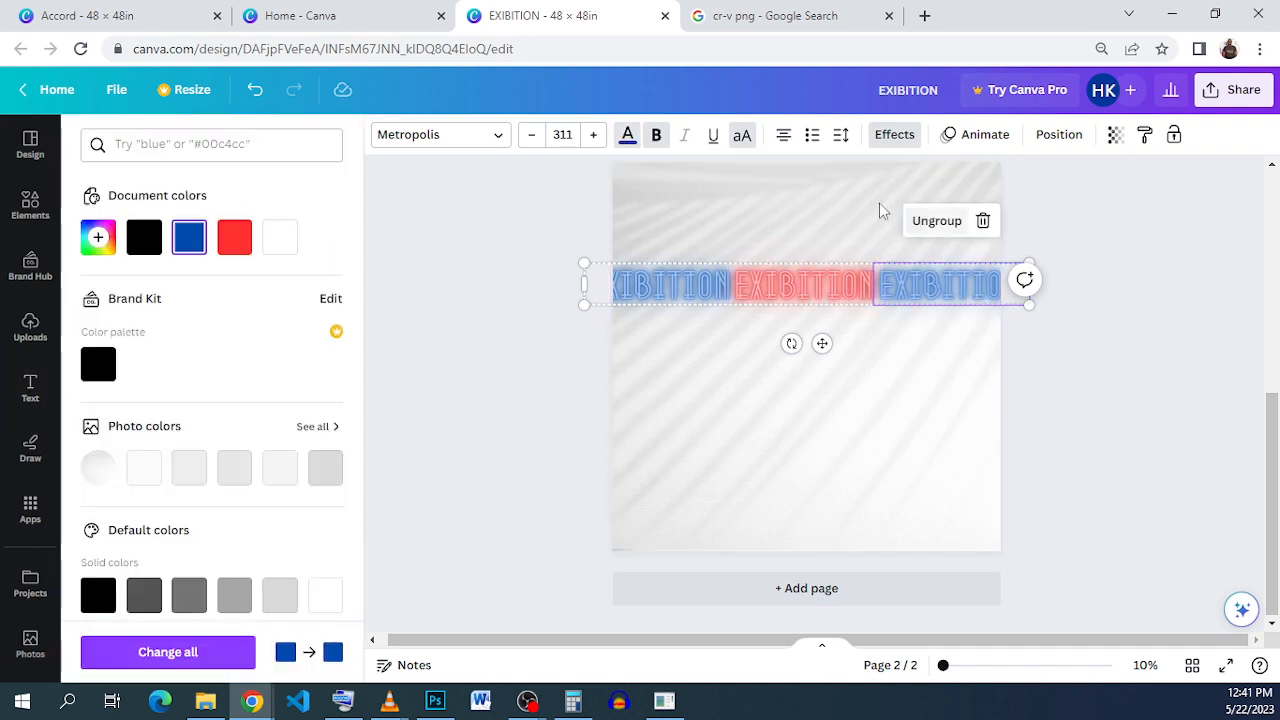
left_click(256, 90)
left_click(1052, 352)
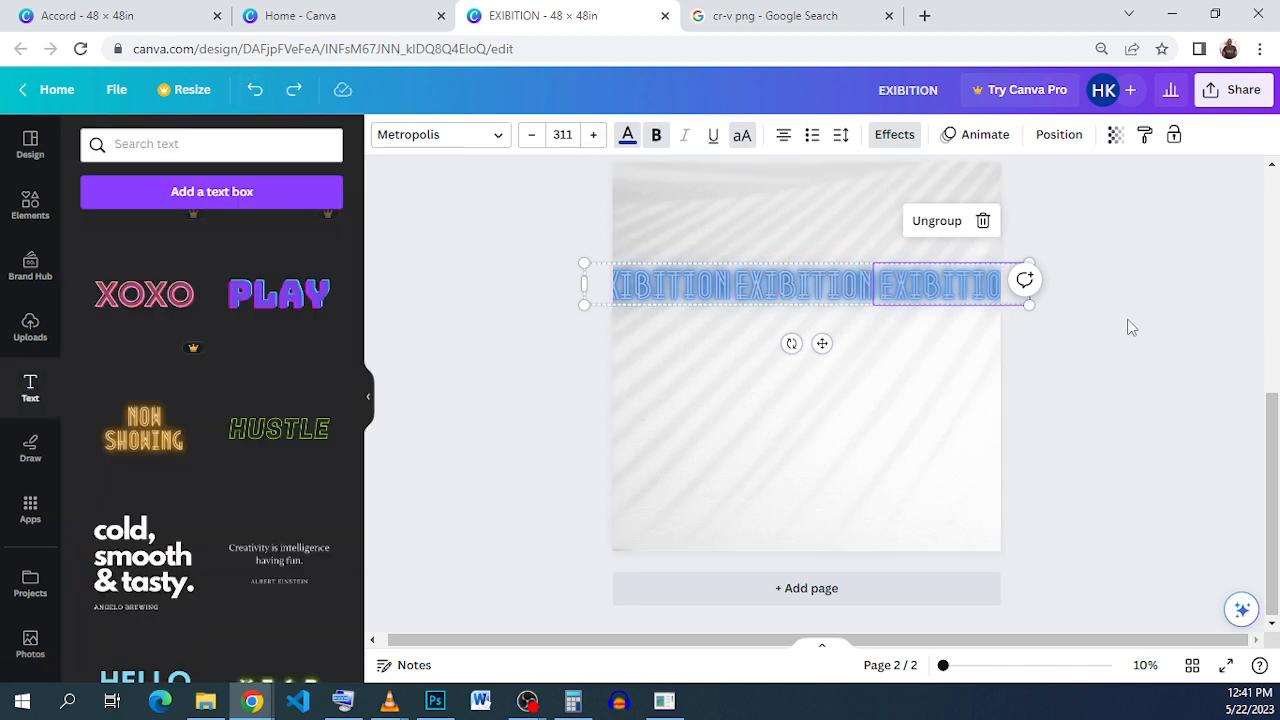
left_click(1128, 318)
left_click_drag(1128, 307, 630, 291)
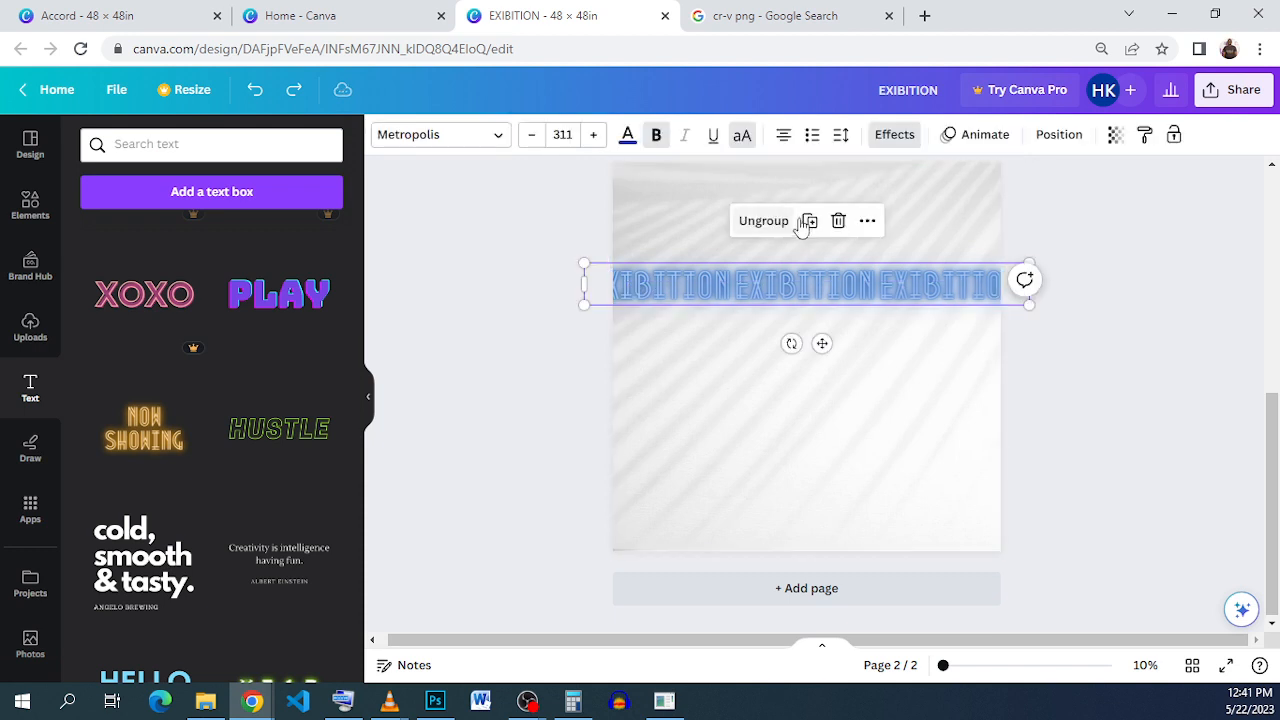
Step: Duplicate the EXIBITION row and position the copy just below the original
mouse_move(810, 287)
left_mouse_down()
mouse_move(811, 314)
mouse_move(791, 297)
mouse_move(808, 297)
mouse_move(799, 310)
left_mouse_up()
scroll(799, 313, "up", 3)
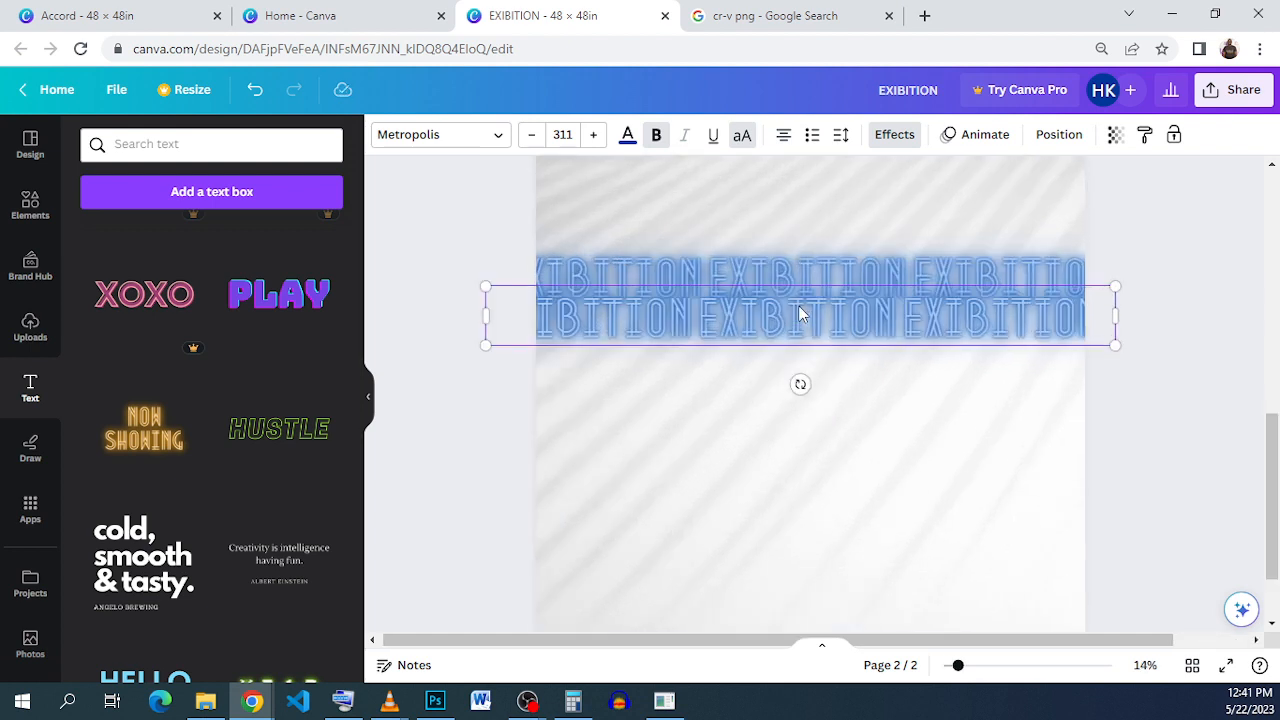
scroll(713, 315, "up", 1)
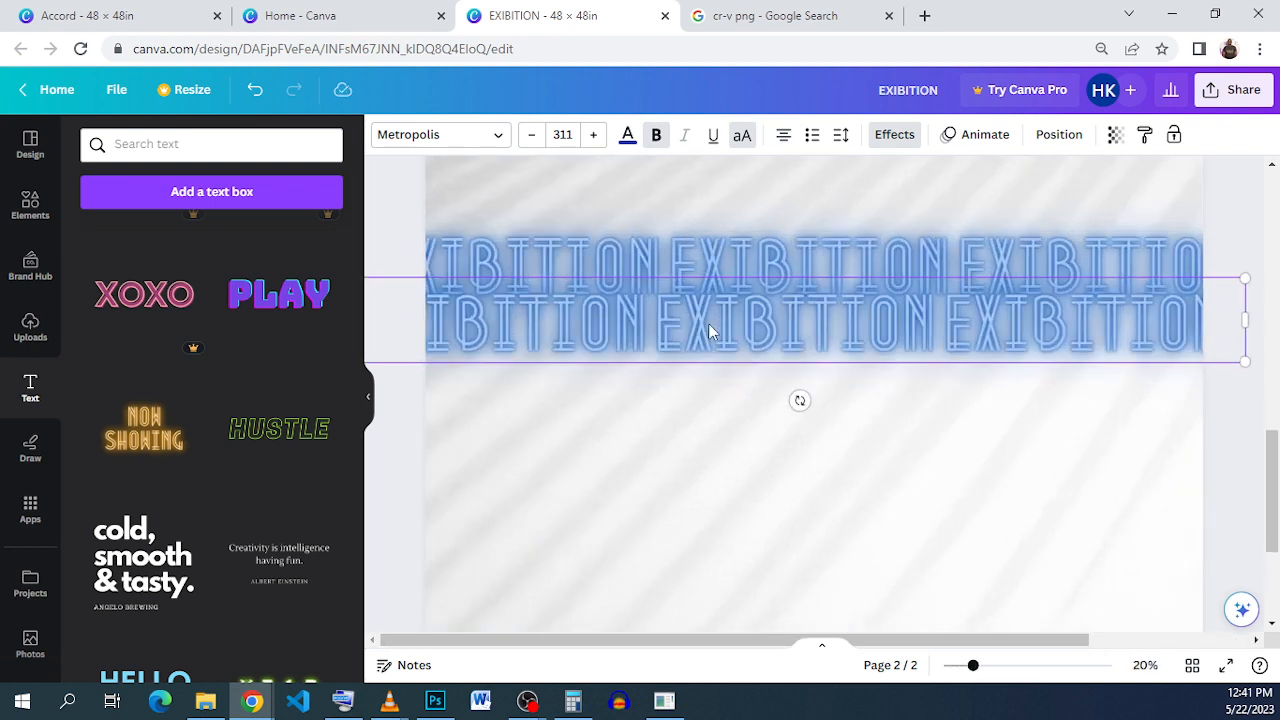
left_click_drag(708, 325, 753, 335)
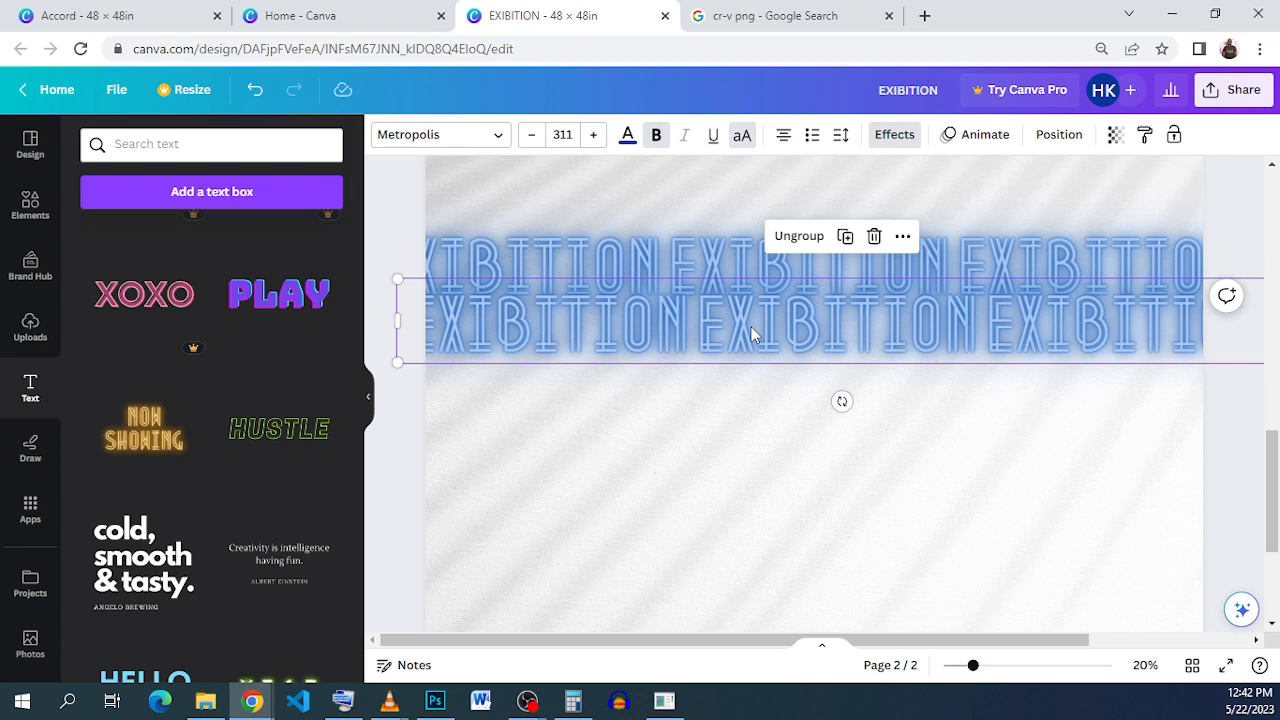
left_click_drag(751, 326, 754, 327)
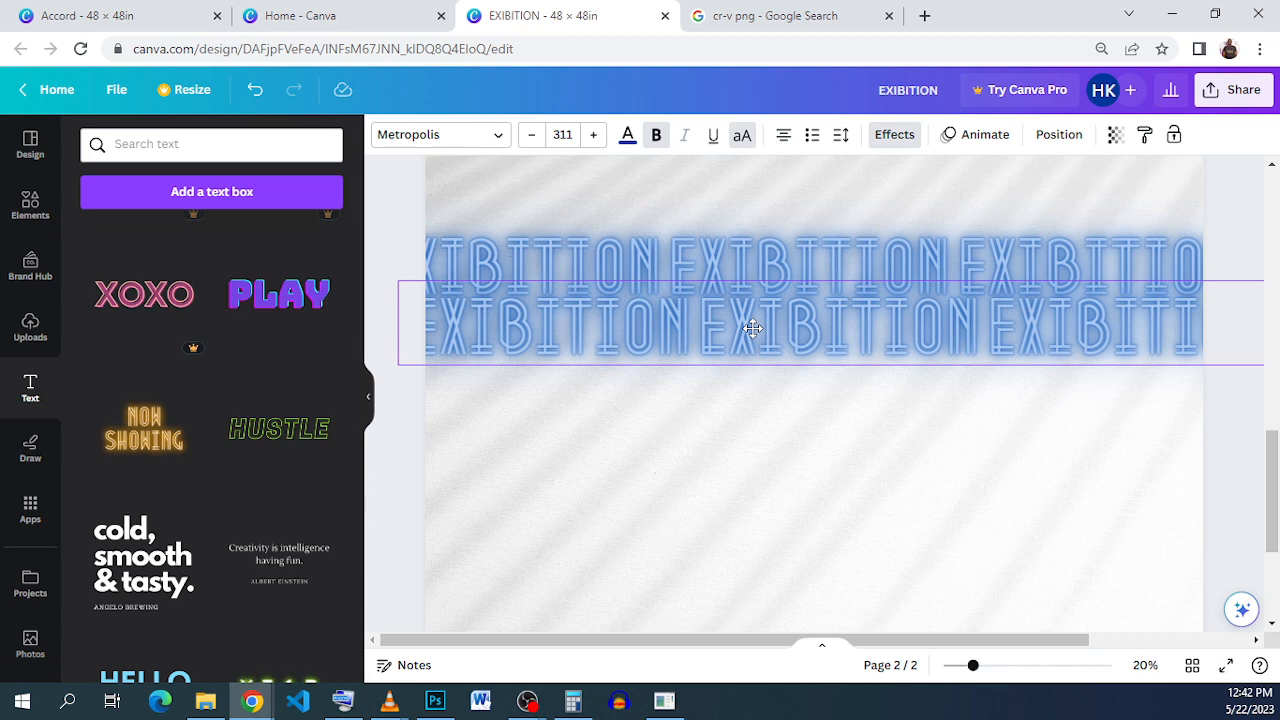
left_click_drag(752, 328, 752, 331)
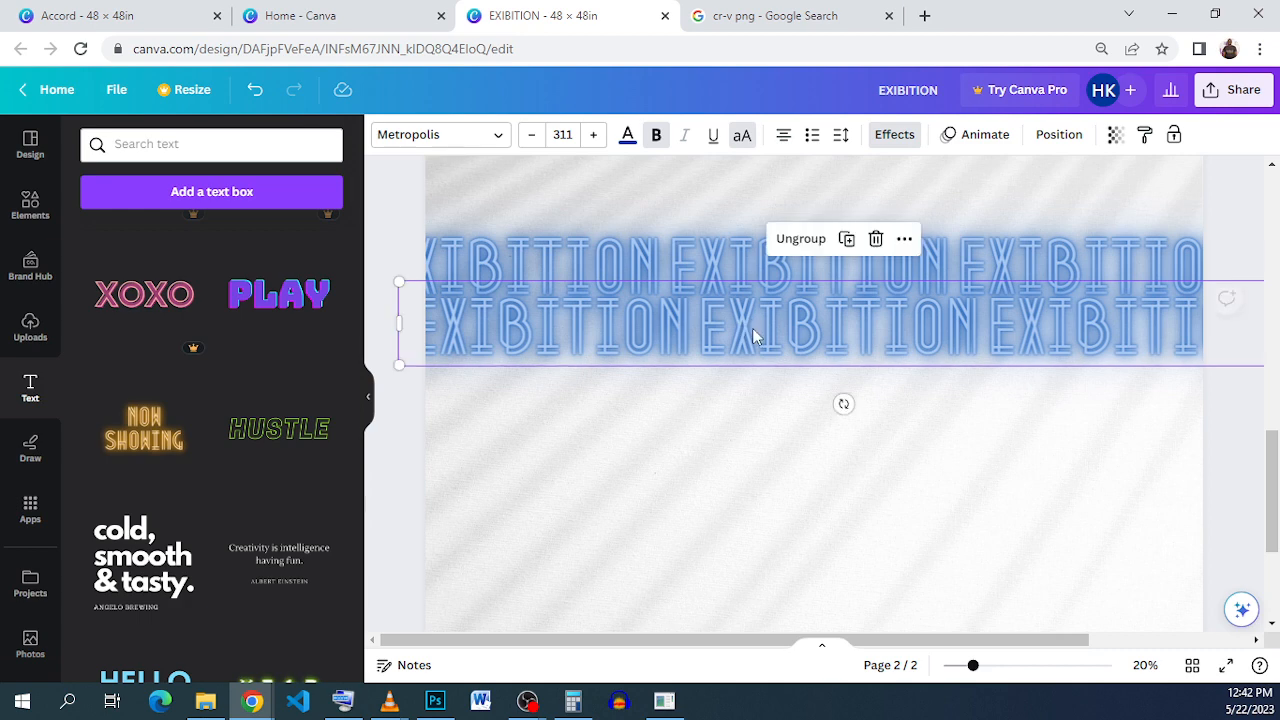
Step: Ungroup the top EXIBITION row into separate words
left_click(981, 241)
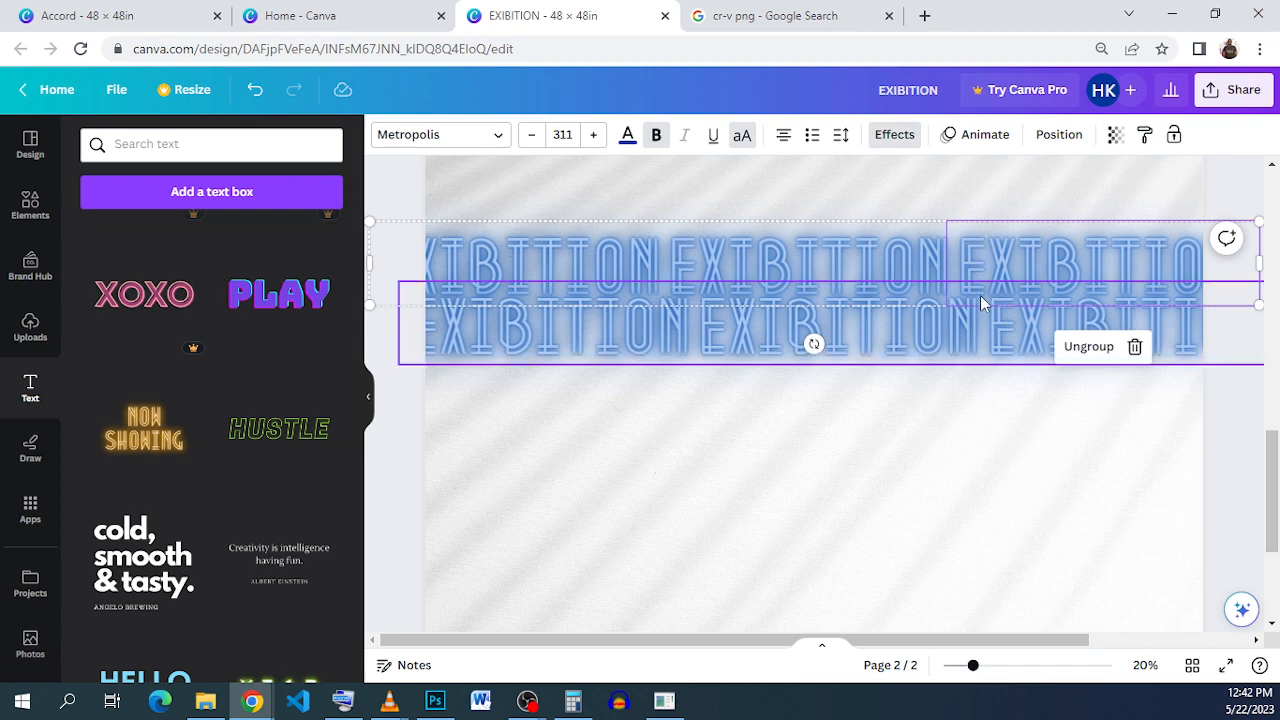
left_click(680, 258)
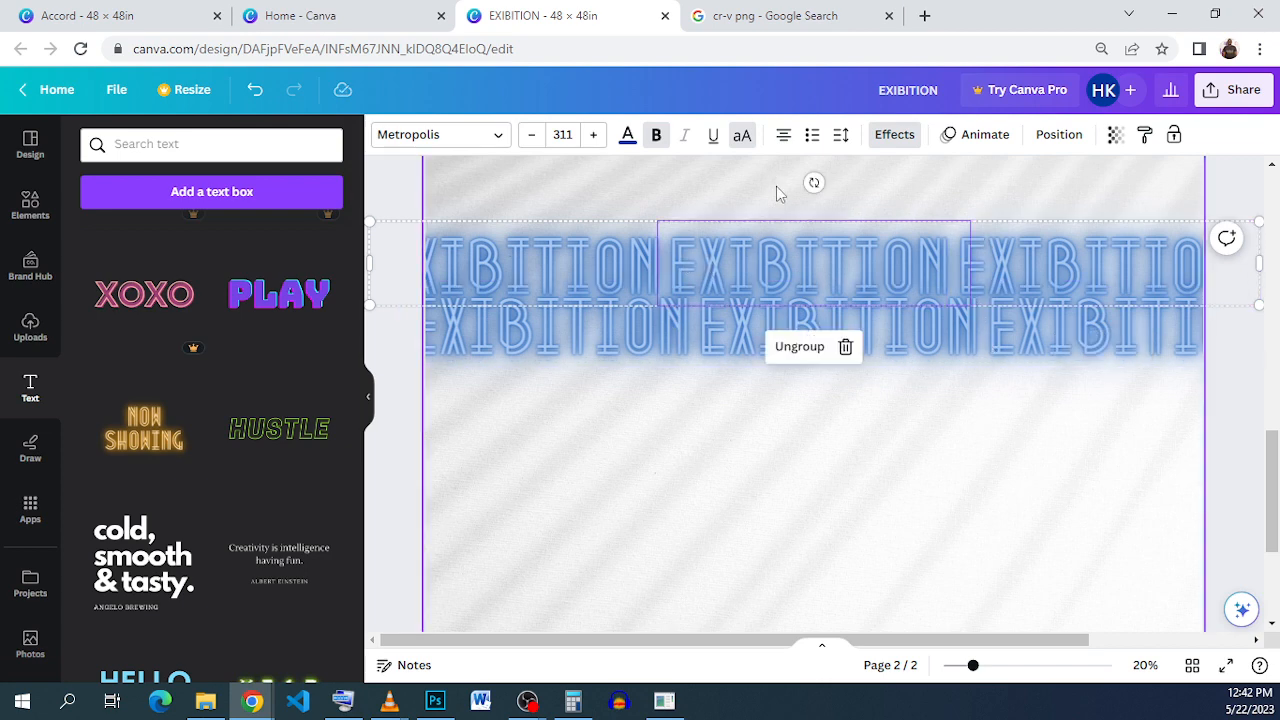
left_click(1040, 268)
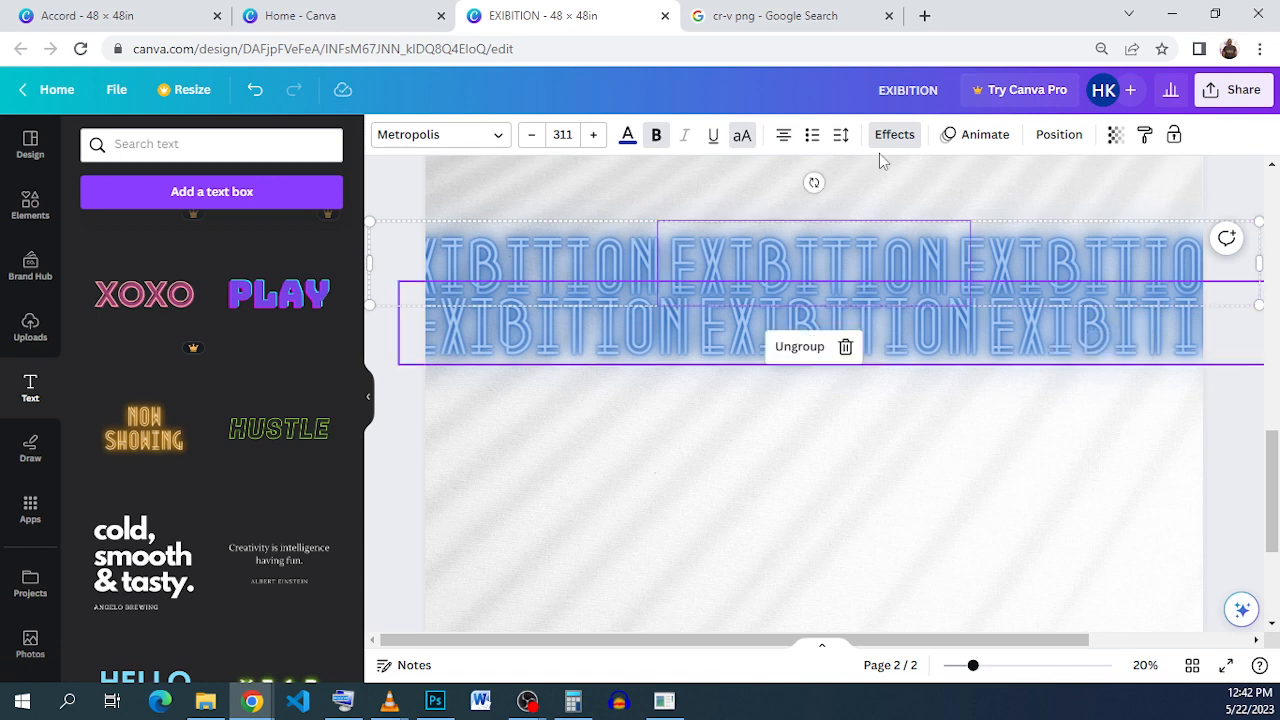
left_click(808, 346)
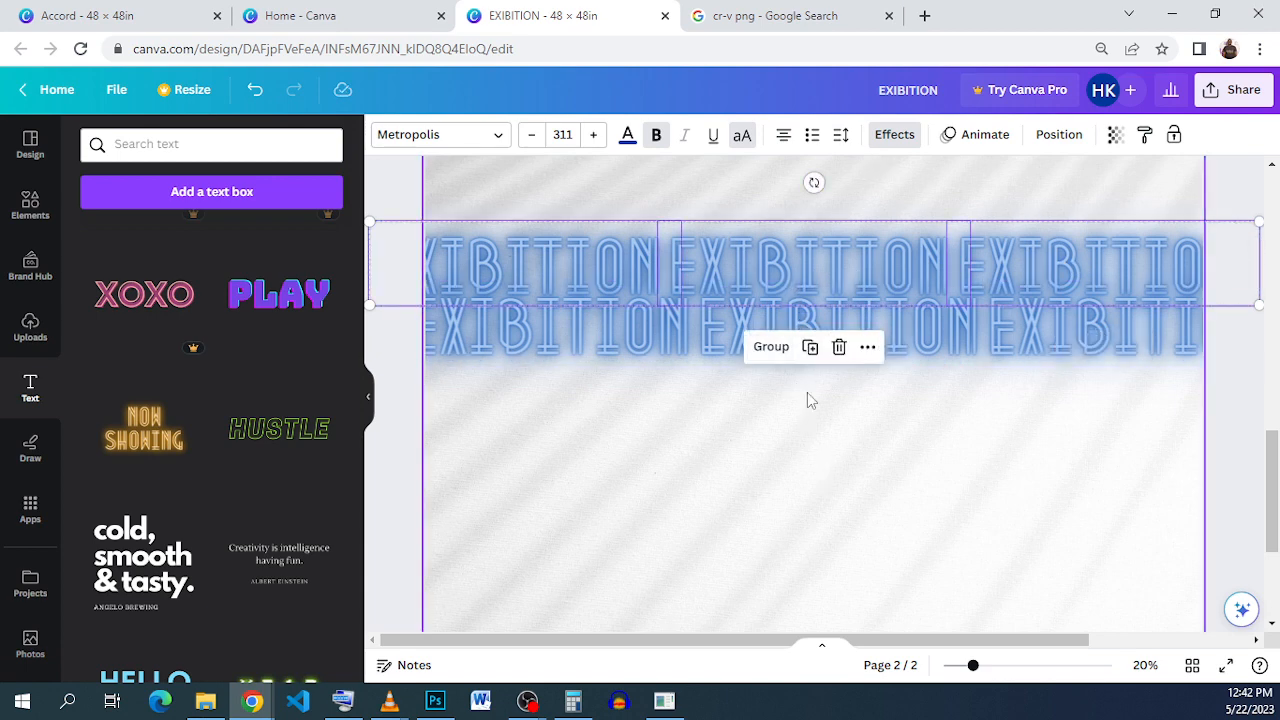
Step: Nudge the top row's middle and right EXIBITION words left to close the gaps
left_click(808, 396)
left_click(808, 268)
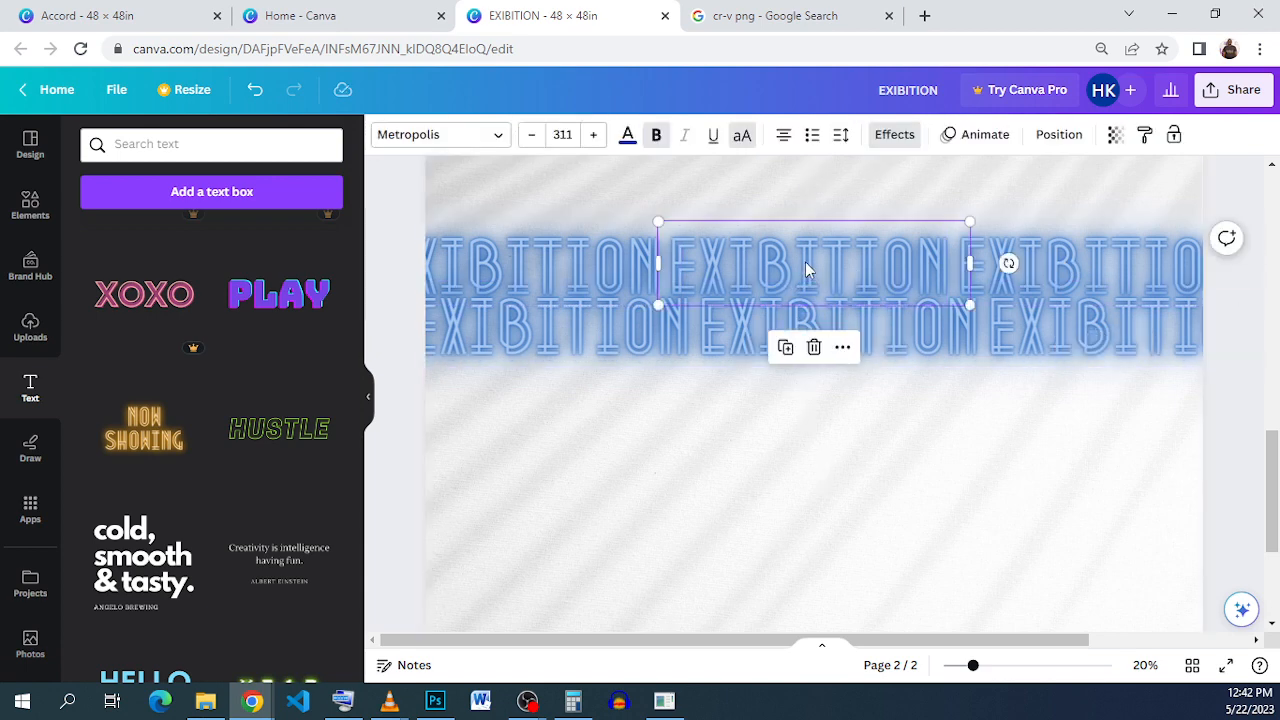
key("Left")
key("Left")
key("Left")
key("Left")
key("Left")
key("Left")
key("Left")
key("Left")
key("Left")
key("Left")
key("Left")
key("Left")
key("Left")
key("Left")
key("Left")
key("Left")
key("Left")
key("Left")
key("Left")
key("Left")
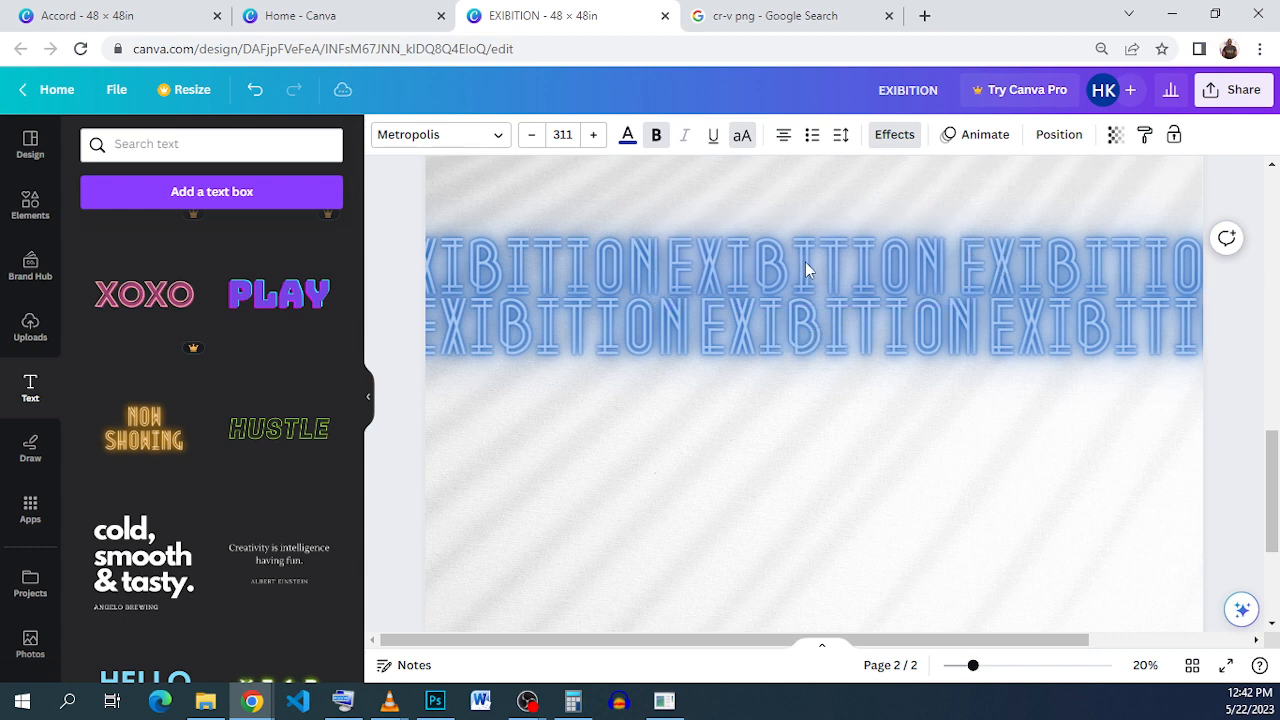
key("Left")
key("Left")
key("Left")
key("Left")
key("Left")
key("Left")
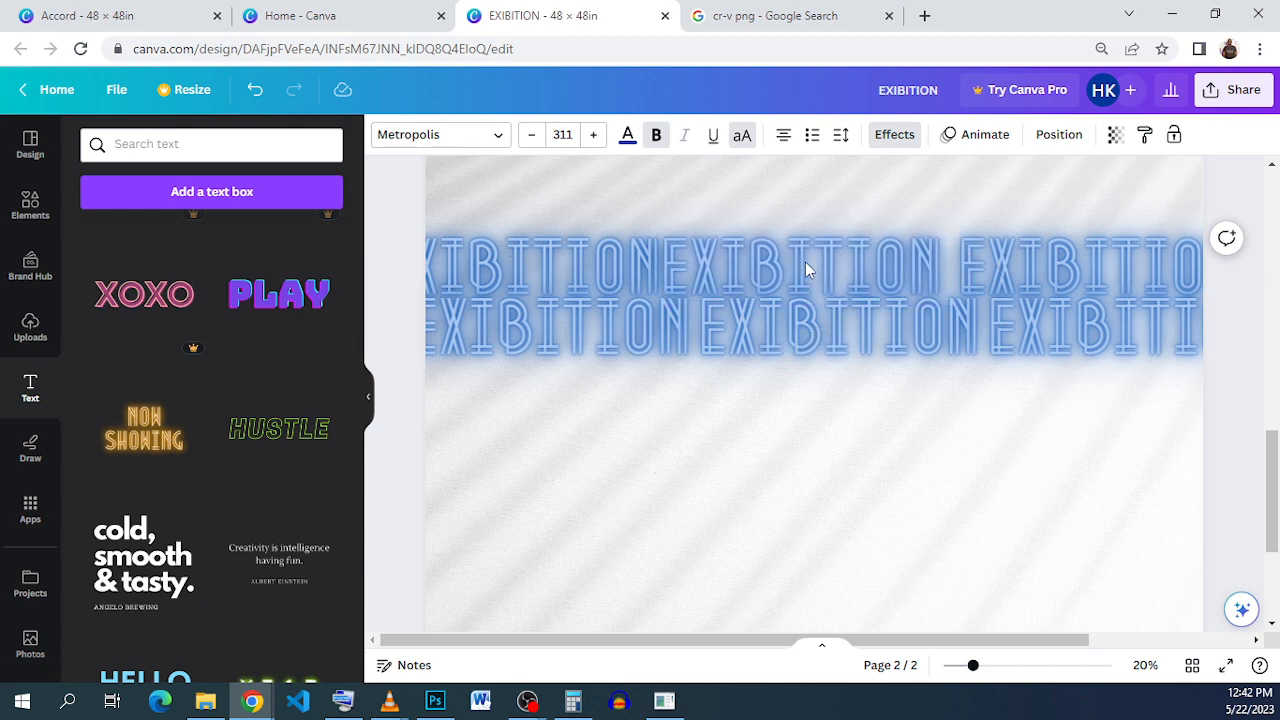
key("Left")
key("Left")
key("Left")
key("Left")
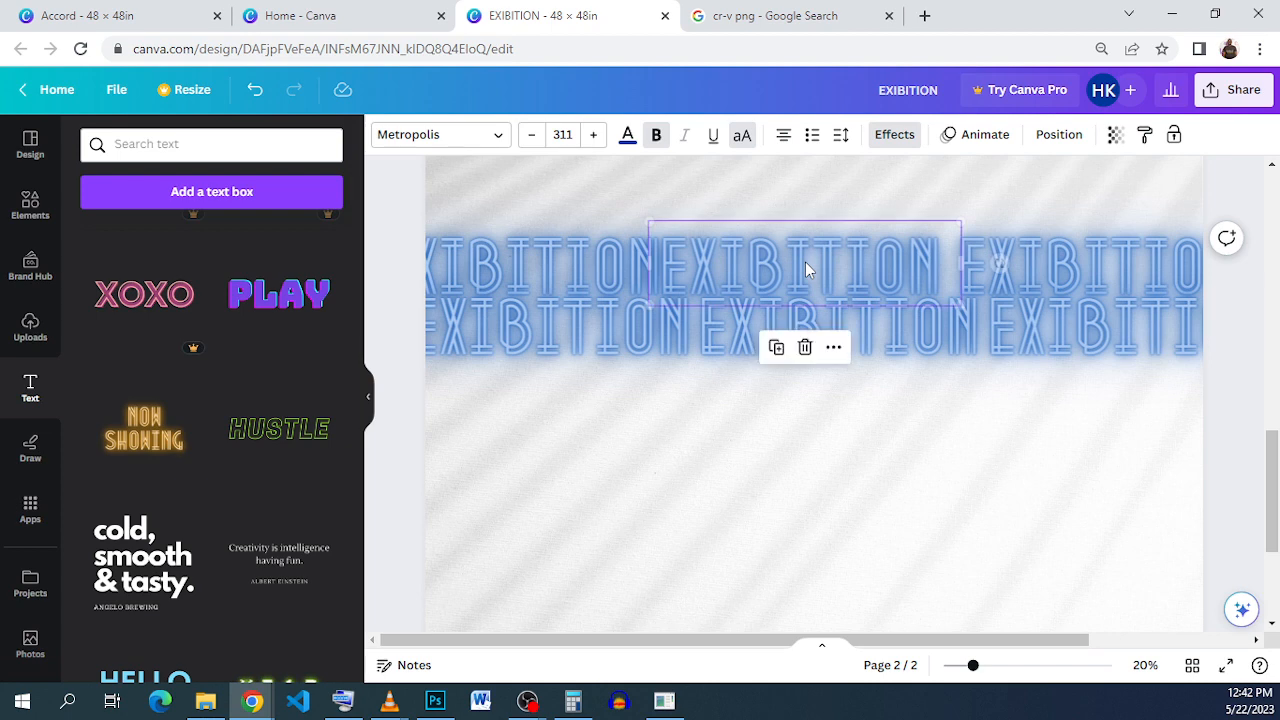
key("Left")
key("Left")
key("Left")
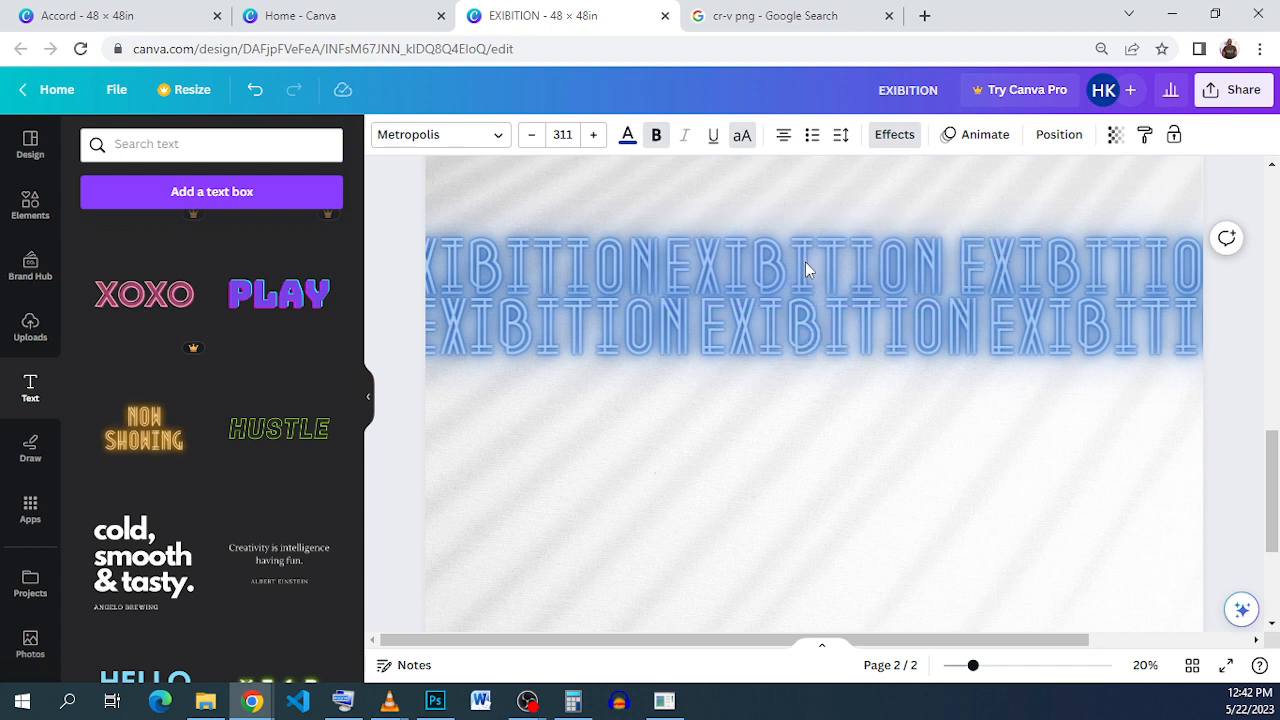
left_click(1114, 260)
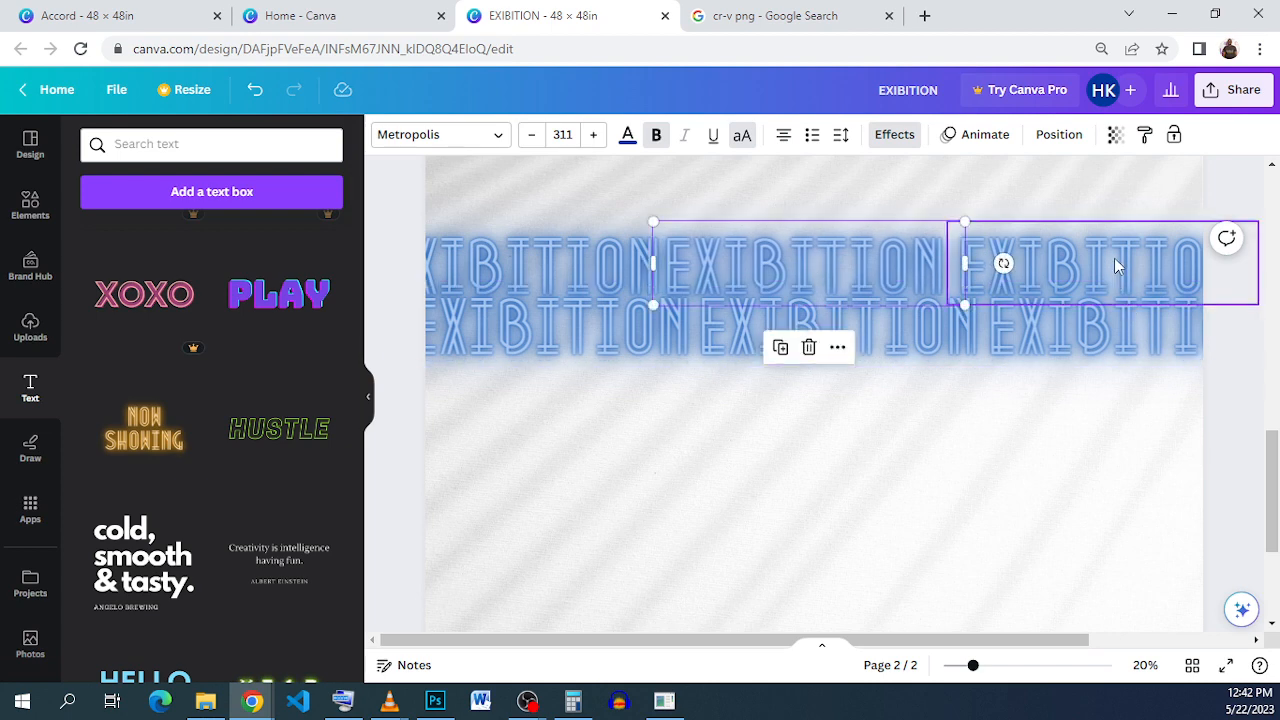
key("Left")
key("Left")
key("Left")
key("Left")
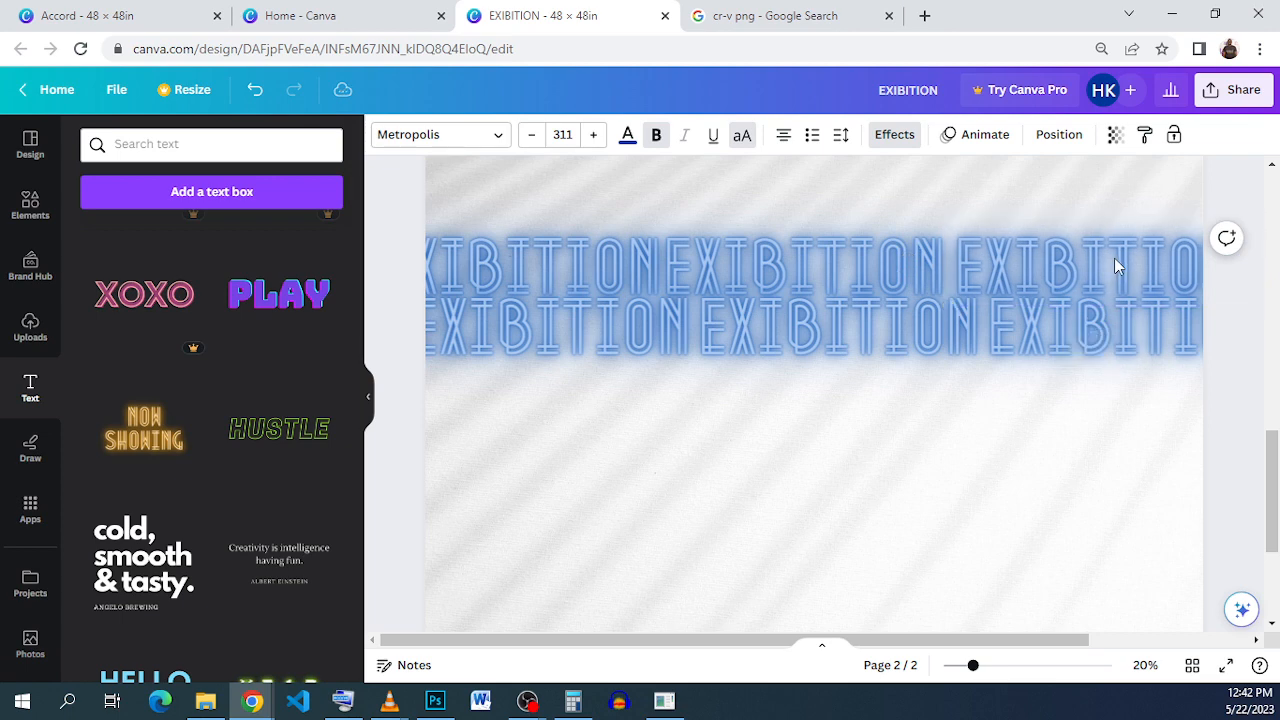
key("Left")
key("Left")
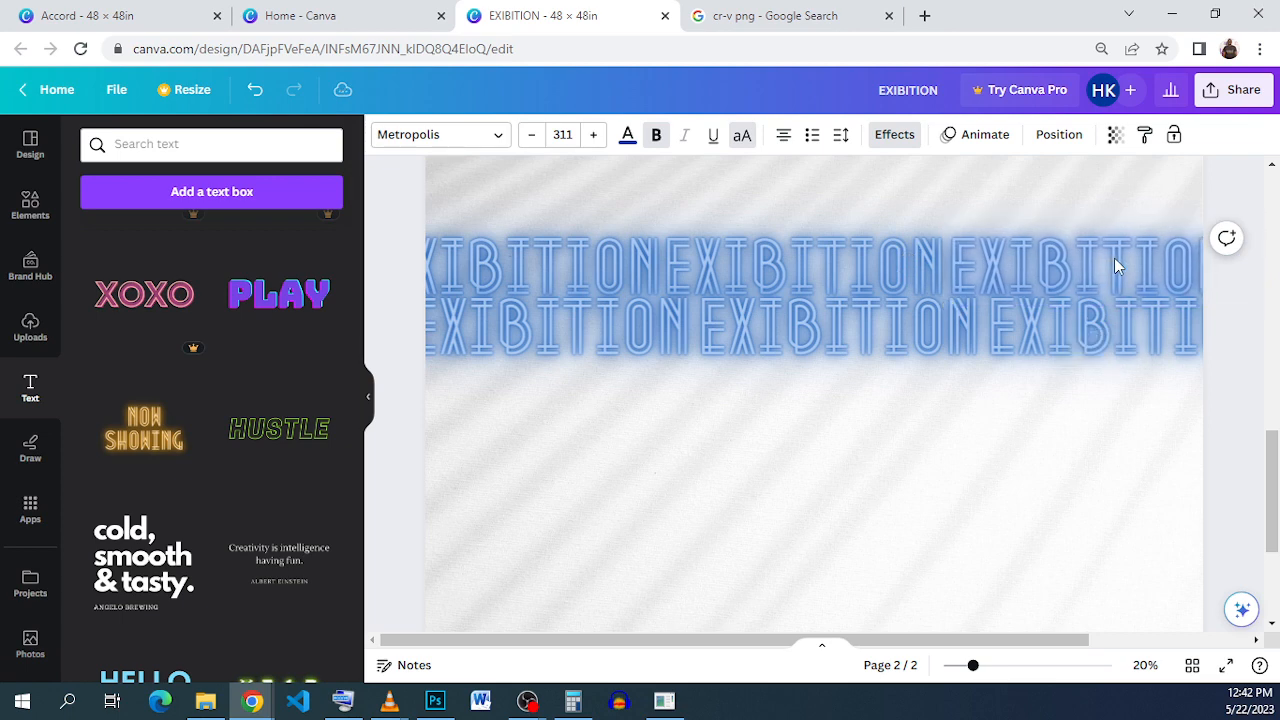
Step: Select the top row's three EXIBITION words and group them
left_click(1161, 328)
left_click(892, 256)
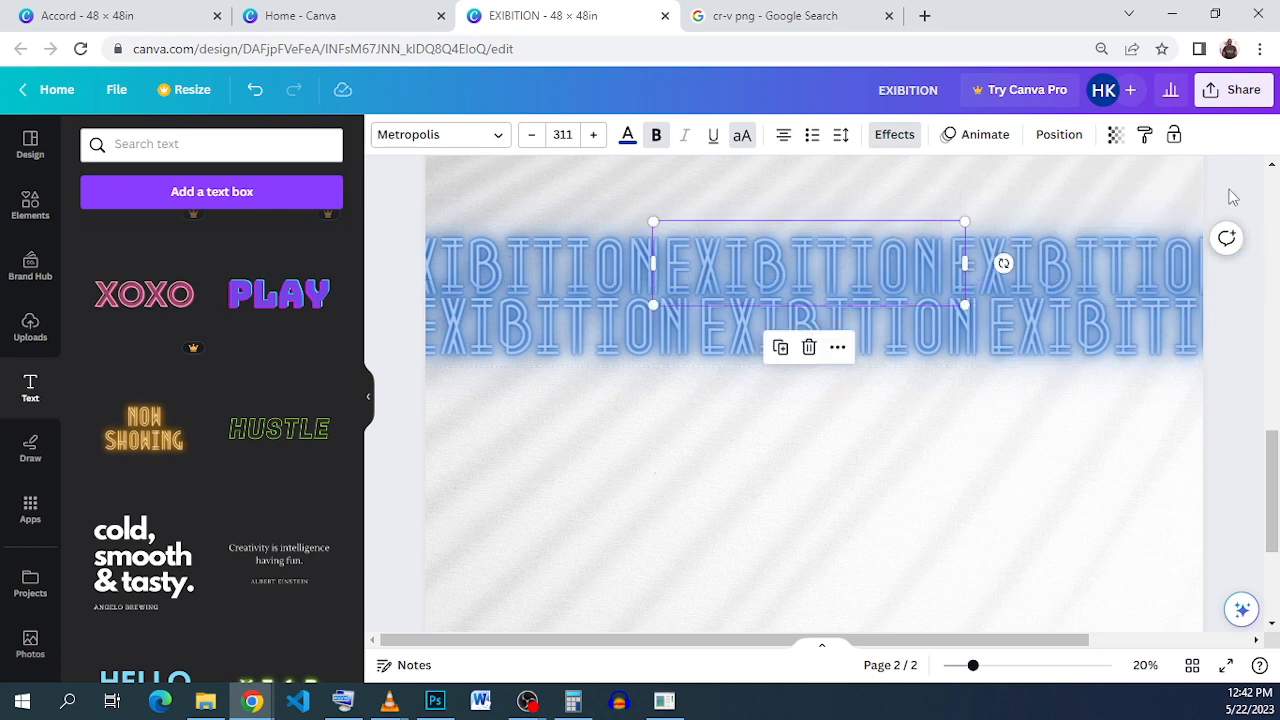
left_click_drag(1229, 190, 476, 250)
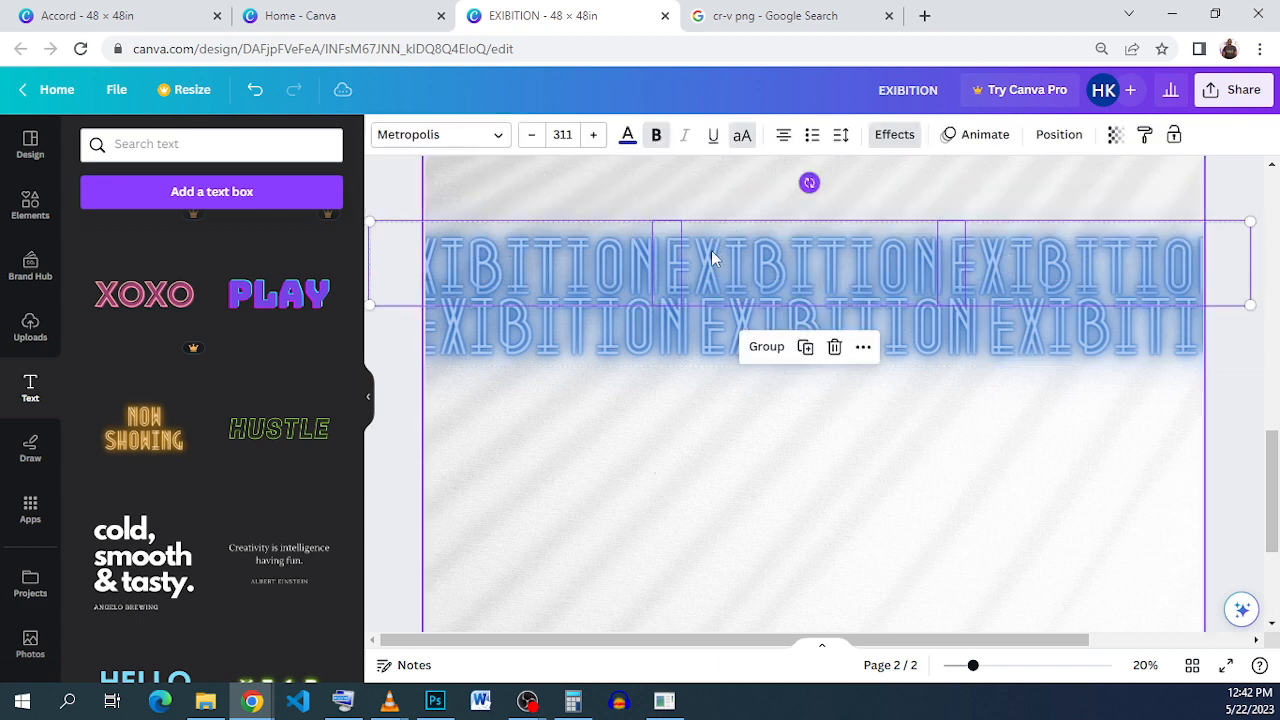
left_click(767, 346)
Step: Ungroup the second row and shift its middle and right words left
left_click(955, 325)
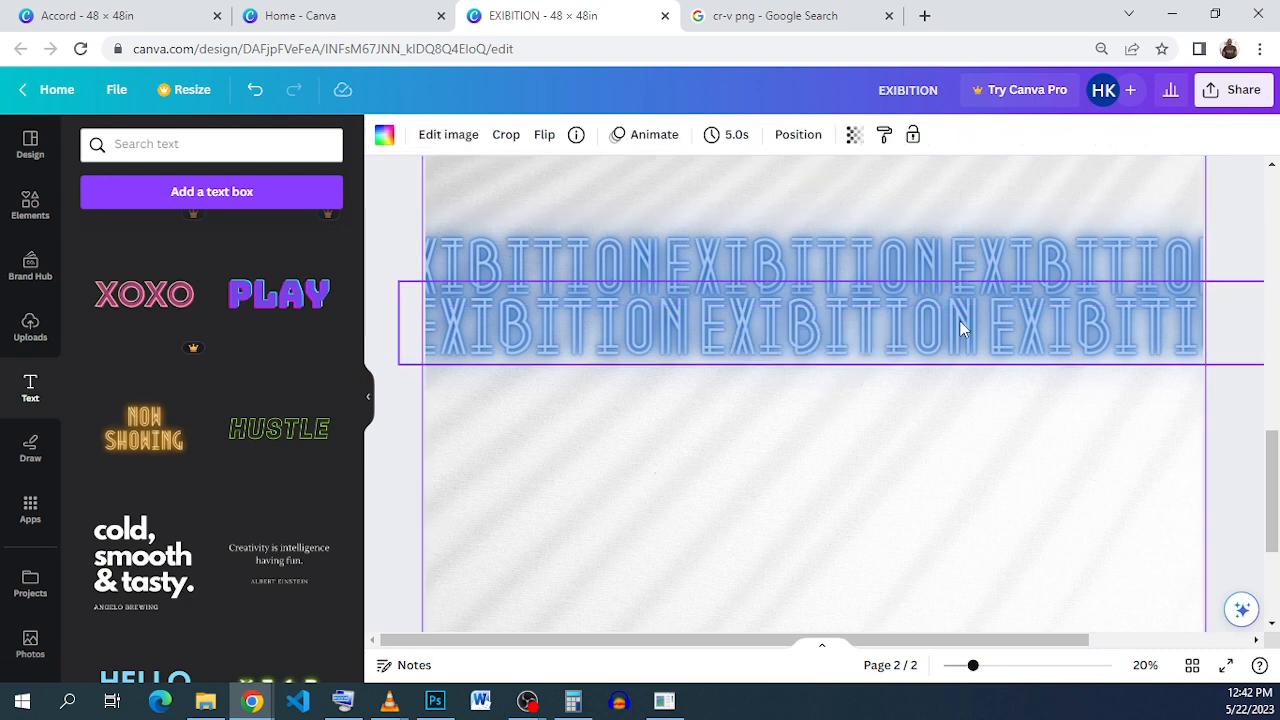
left_click(995, 320)
left_click(830, 240)
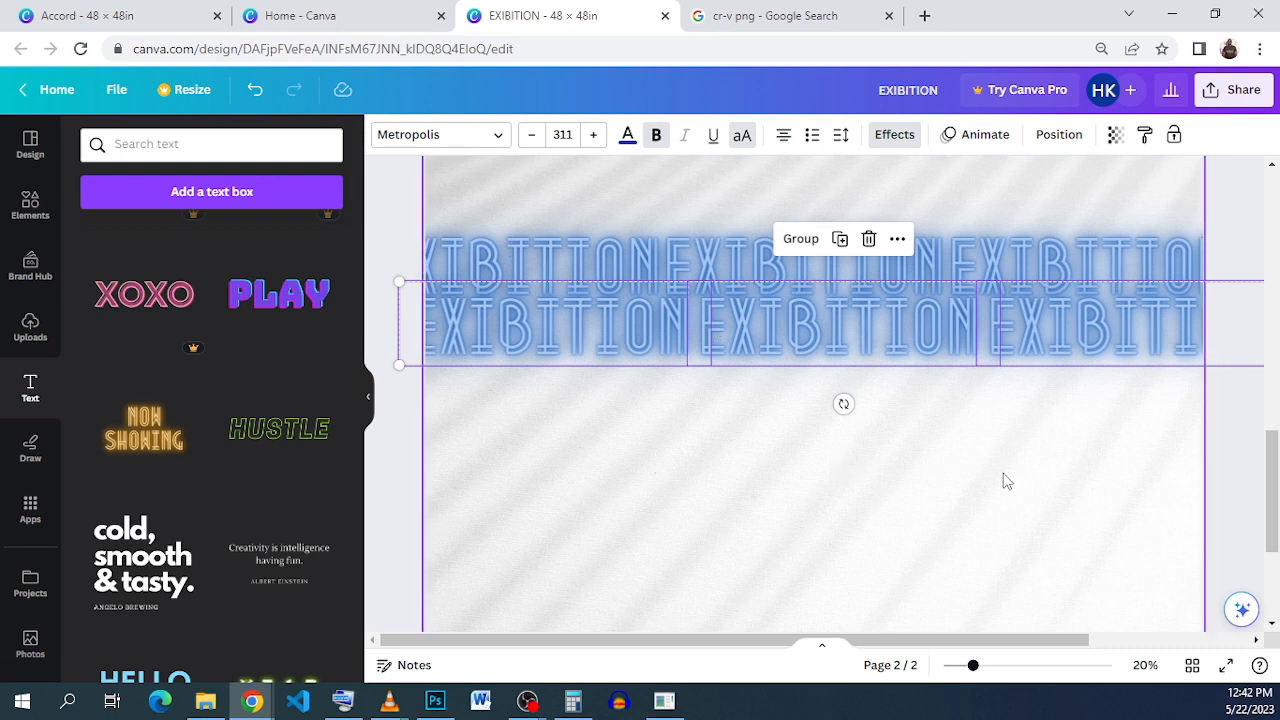
left_click(864, 345)
left_click(848, 318)
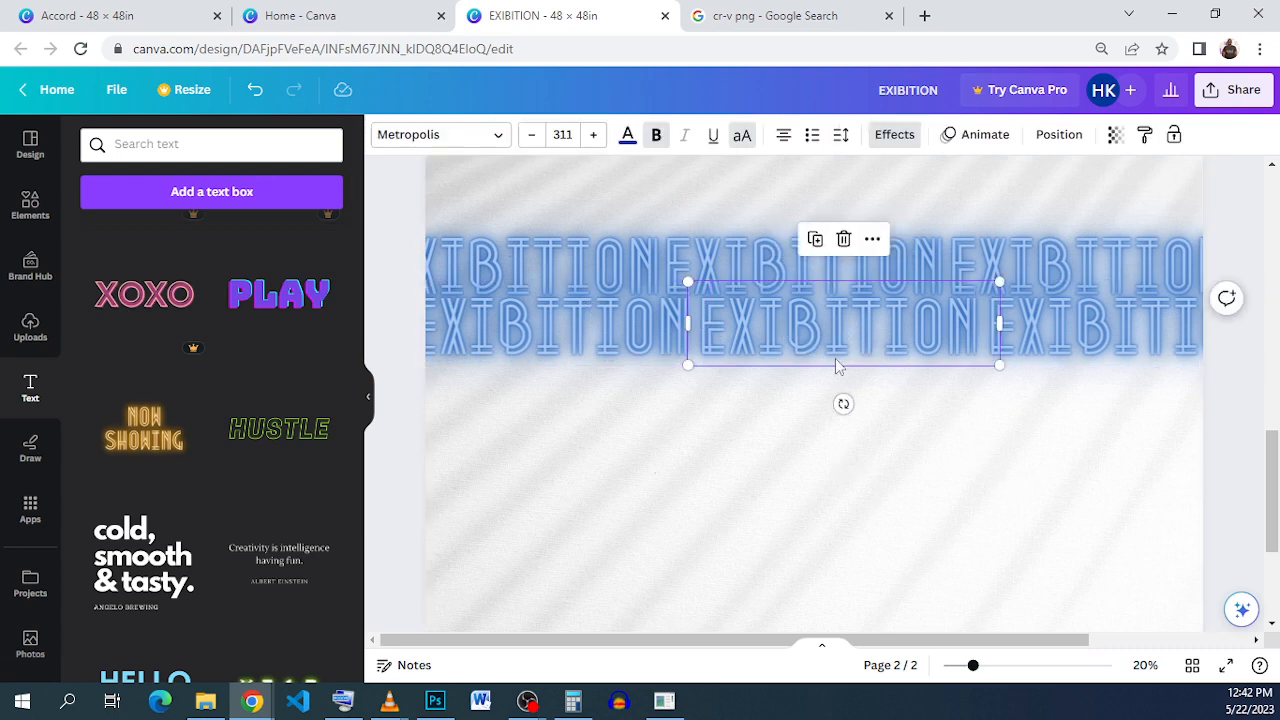
key("Left")
key("Left")
key("Left")
key("Left")
key("Left")
key("Left")
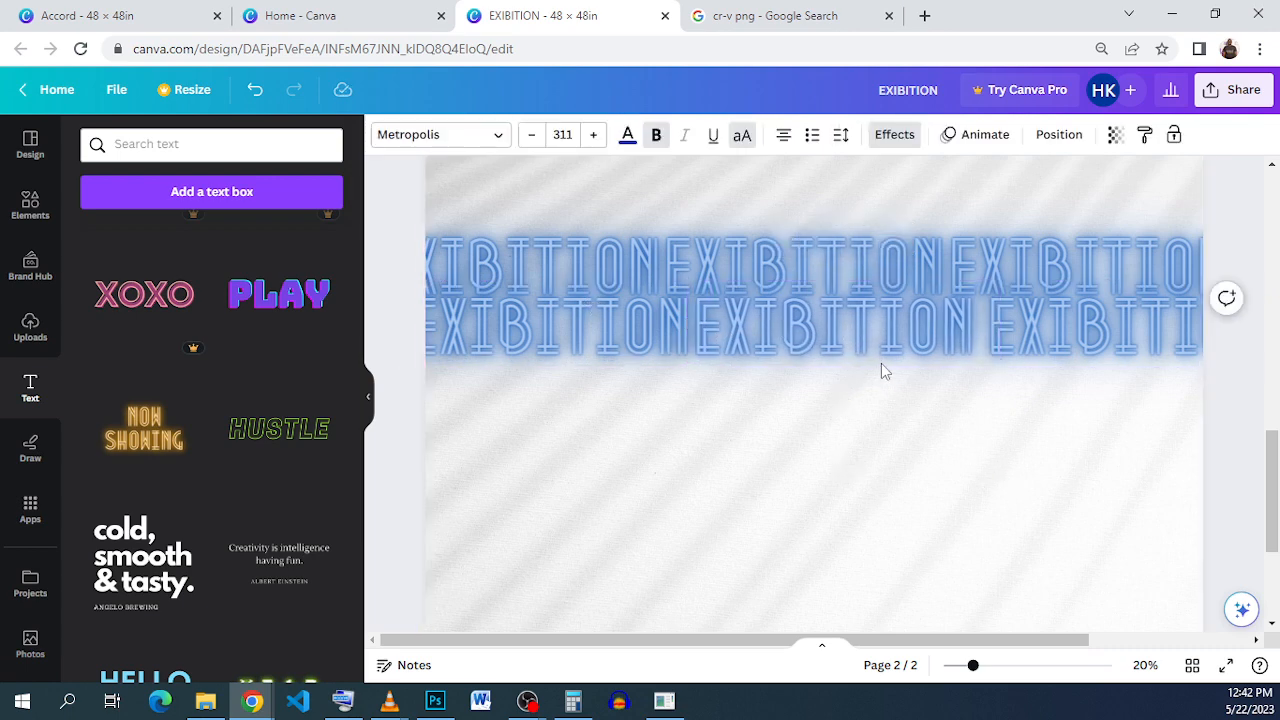
left_click(1098, 325)
key("Left")
key("Left")
key("Left")
key("Left")
key("Left")
key("Left")
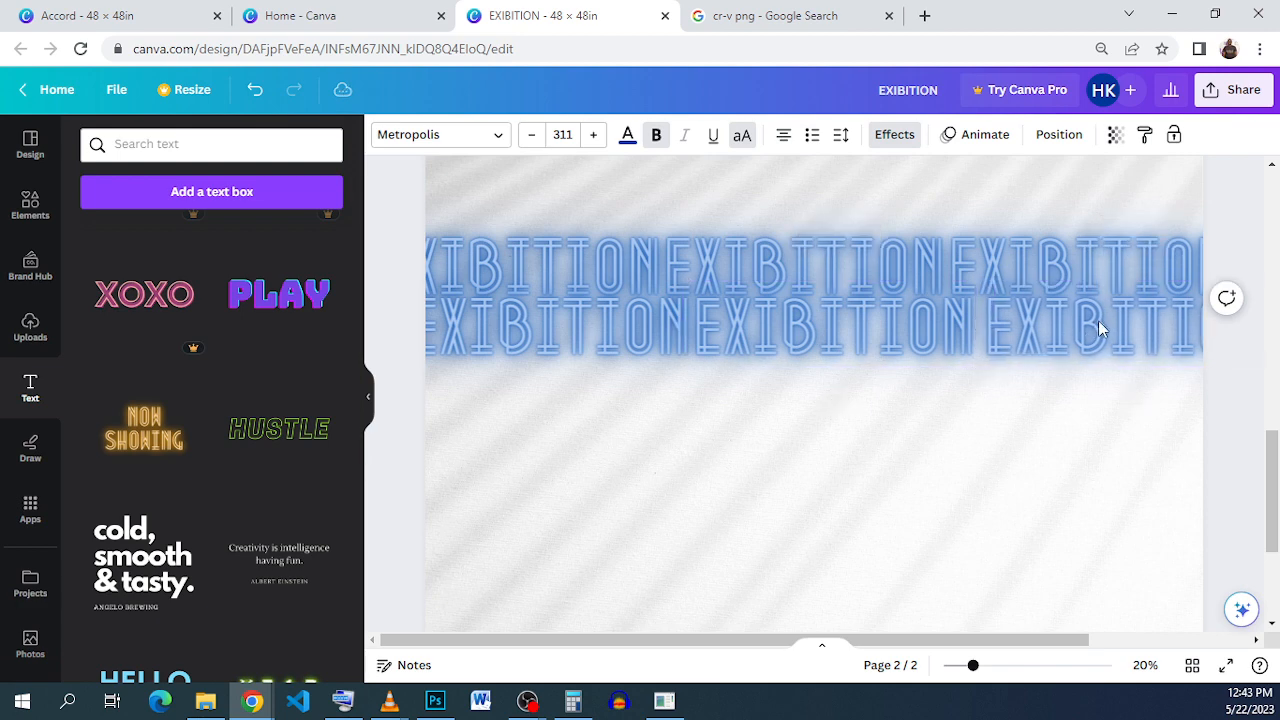
key("Left")
key("Left")
key("Left")
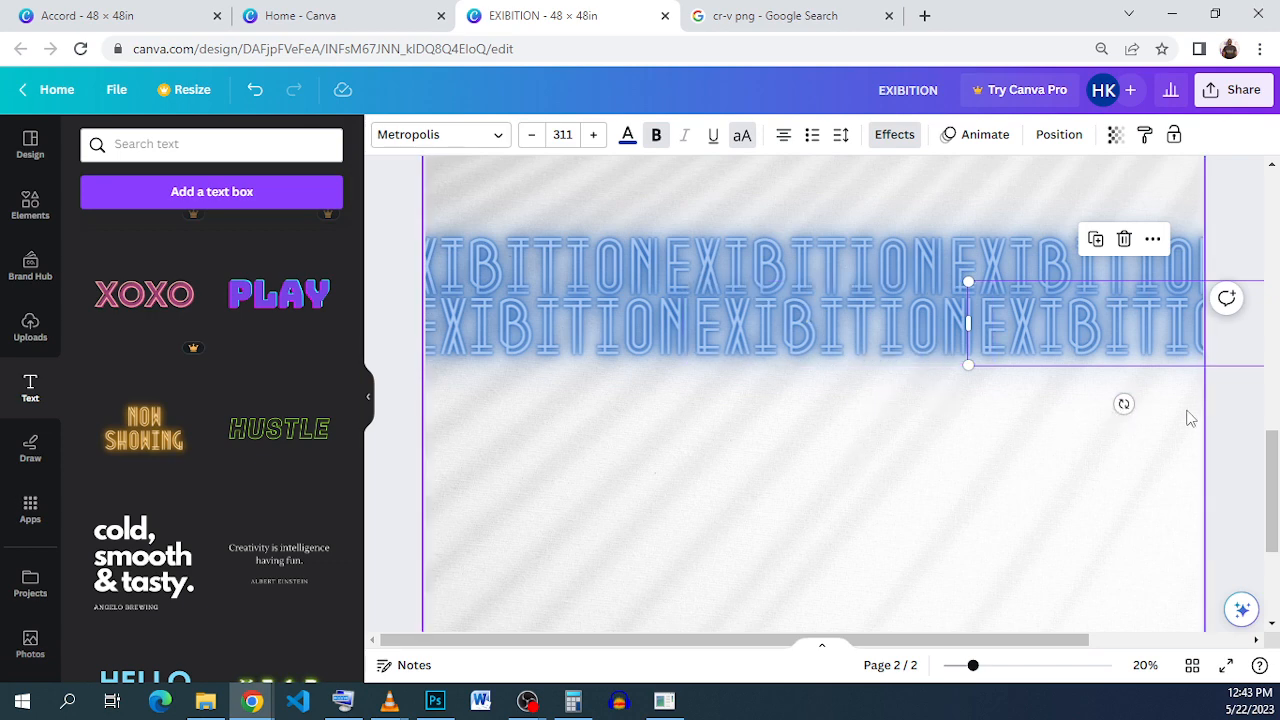
Step: Group the second row's words and duplicate the row downward as a third row
left_click(1235, 424)
left_click_drag(1248, 390, 409, 334)
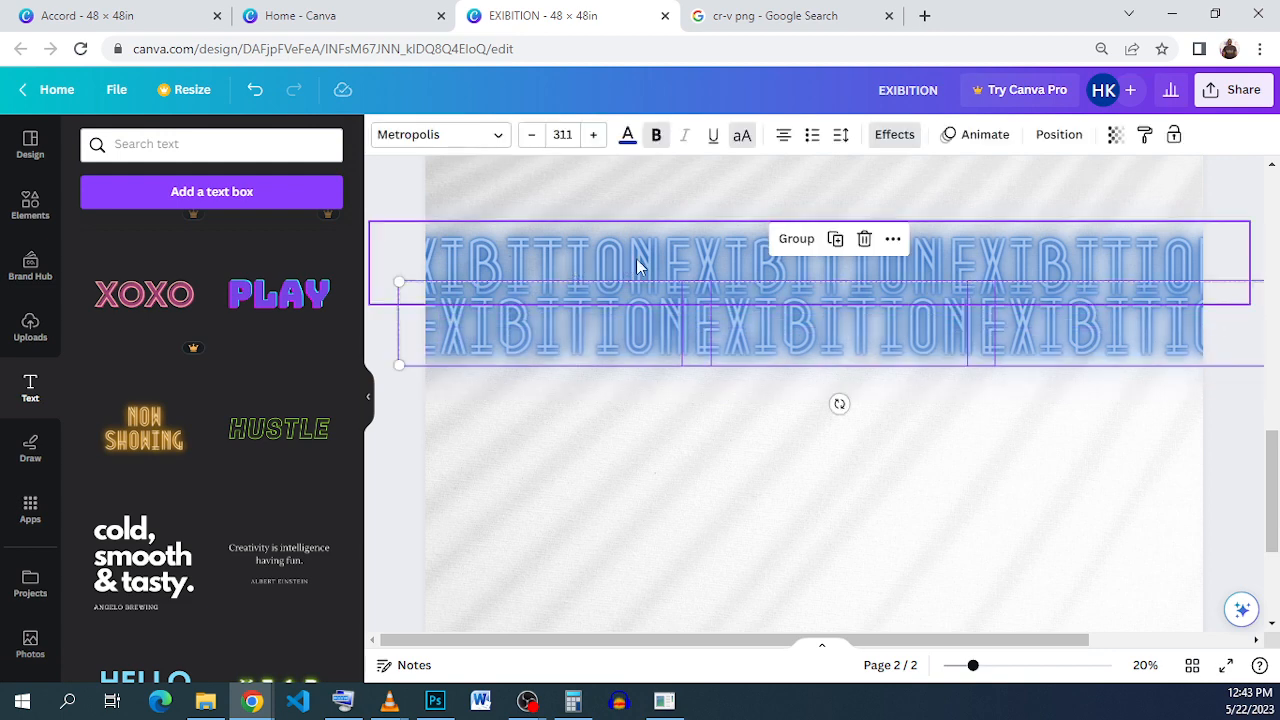
left_click(800, 243)
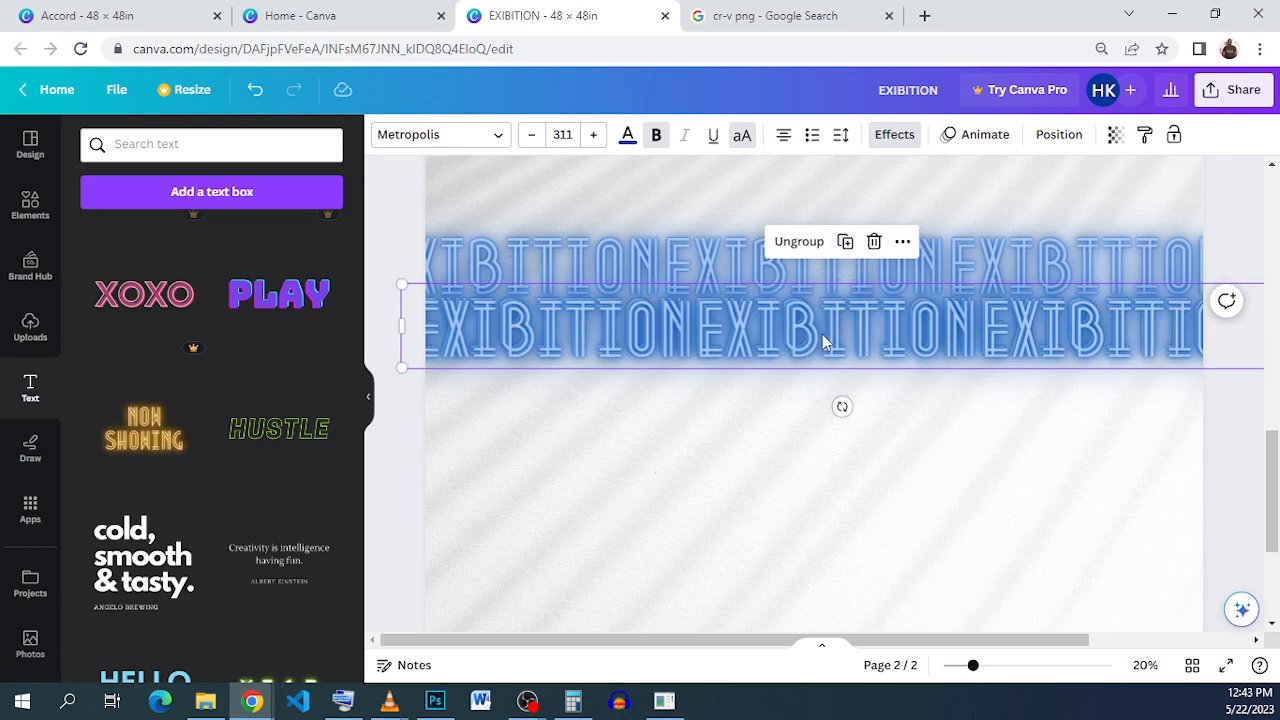
left_click_drag(823, 337, 856, 390)
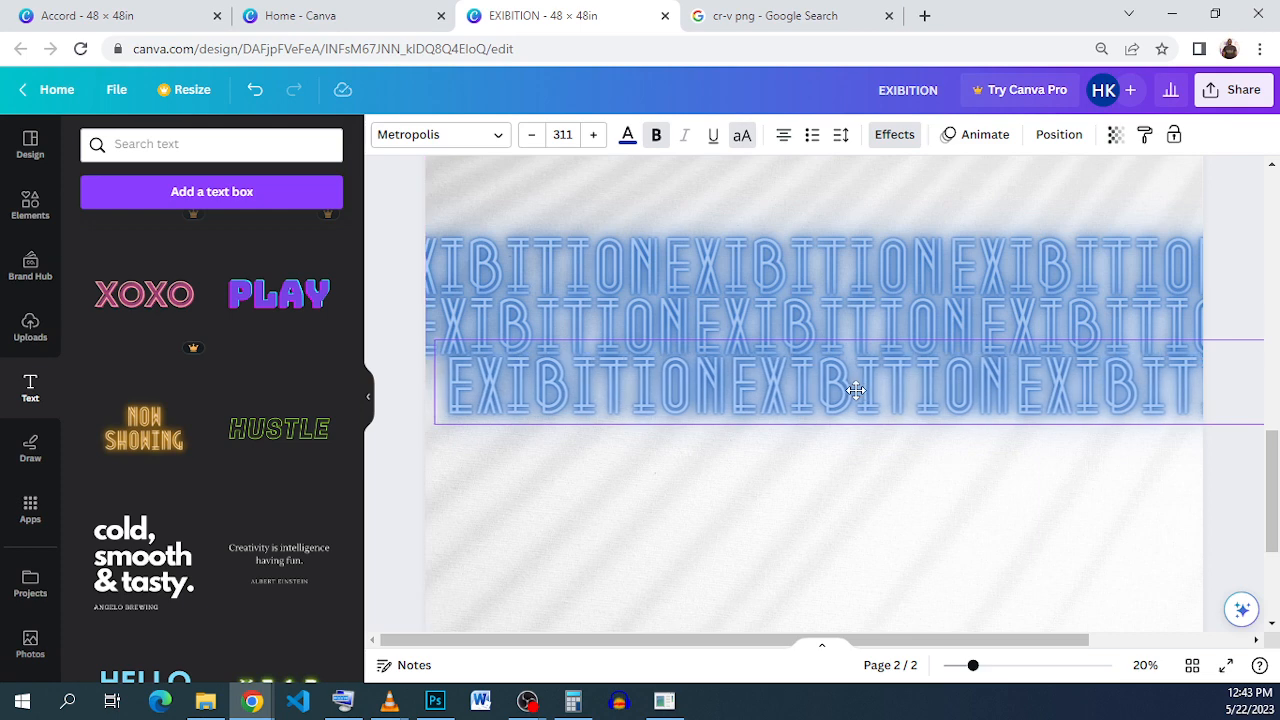
Step: Drop the third EXIBITION row in place and check its position against the second row
left_click_drag(856, 390, 855, 391)
left_click(1212, 497)
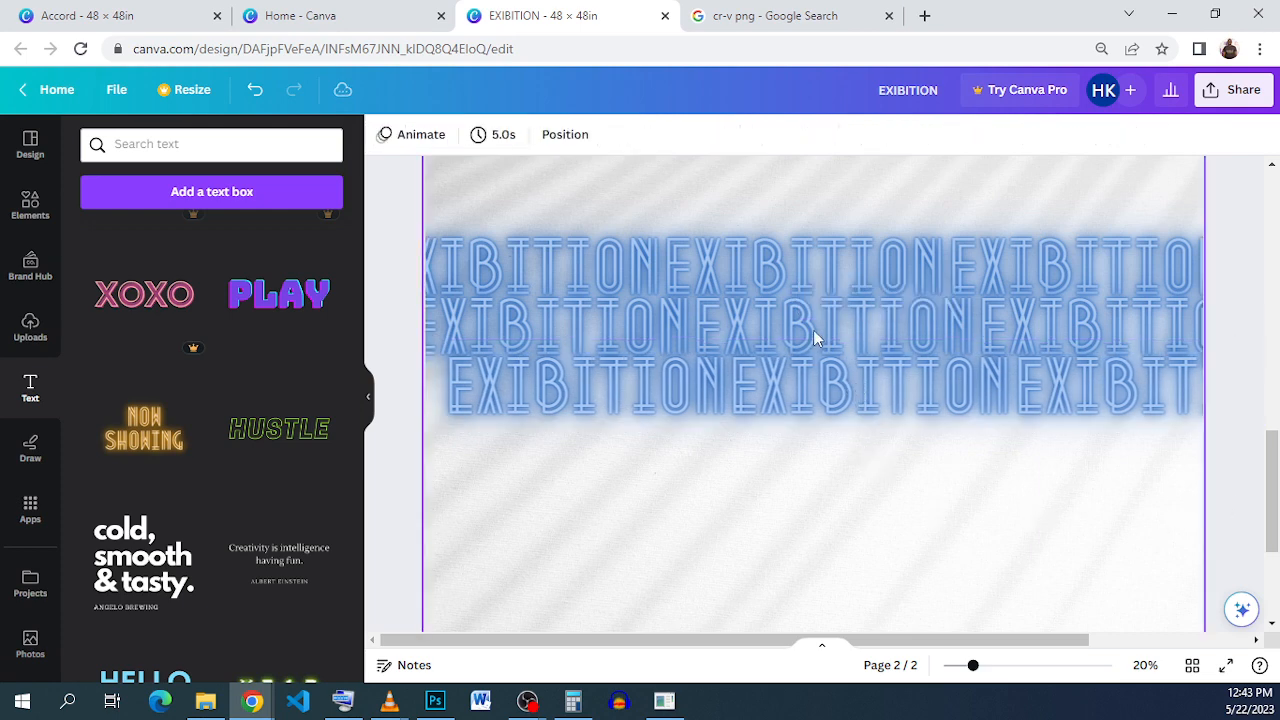
left_click(837, 400)
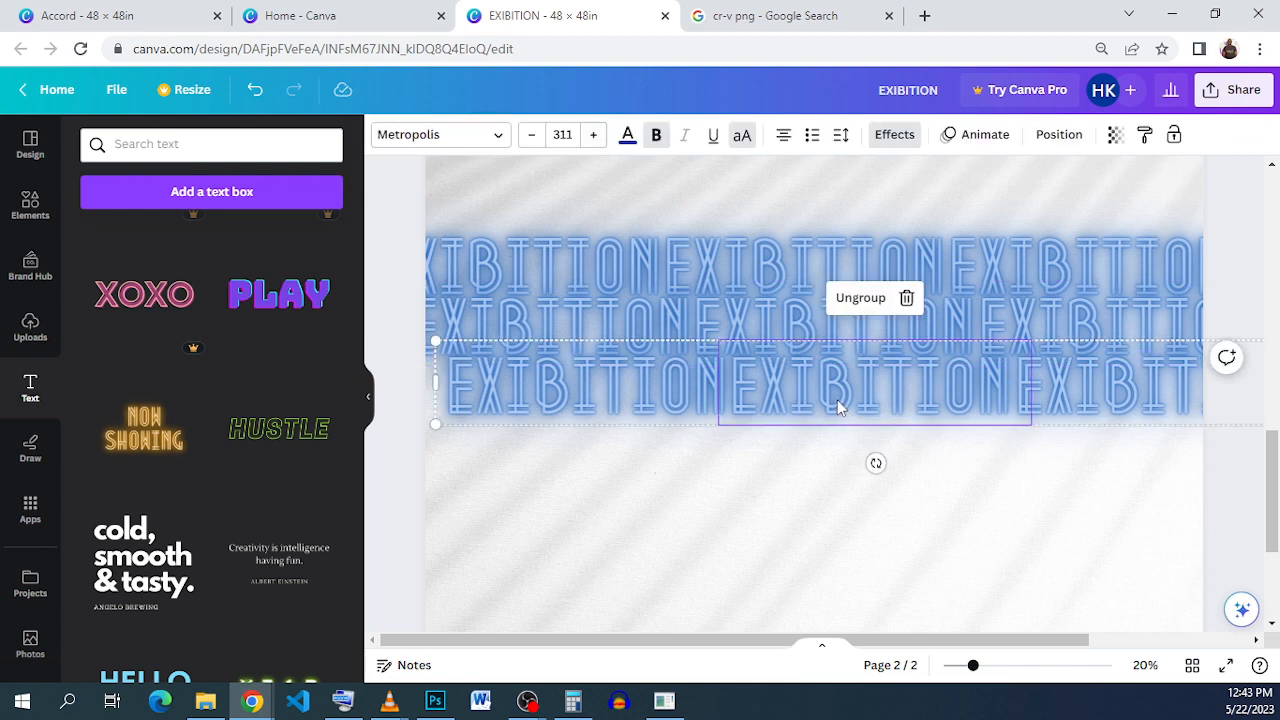
scroll(838, 407, "down", 1)
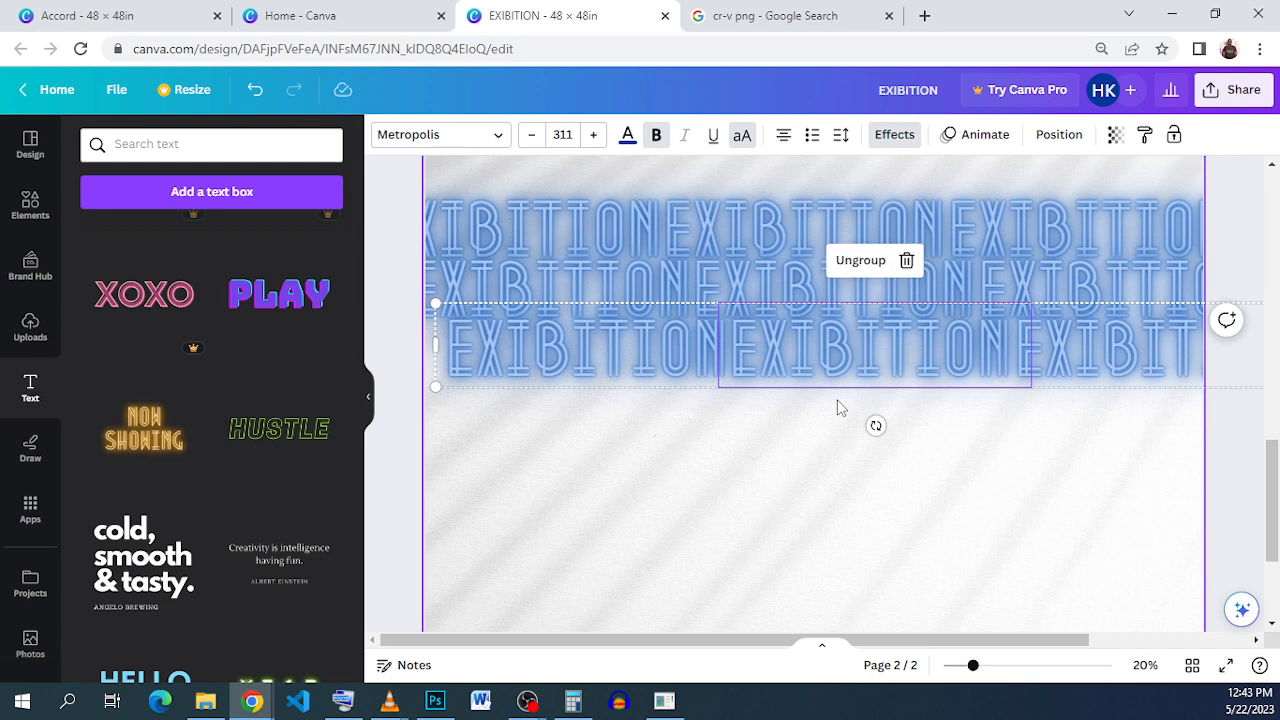
left_click(1225, 500)
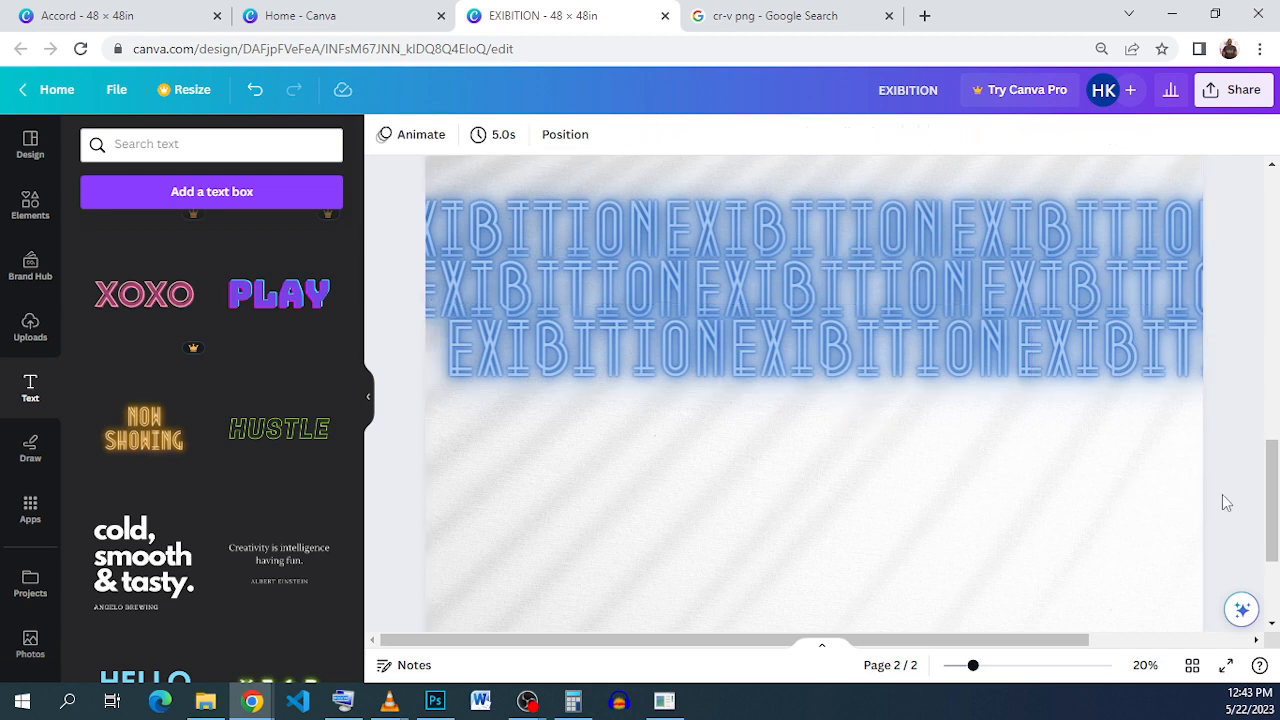
left_click(1008, 384)
scroll(1007, 382, "down", 2)
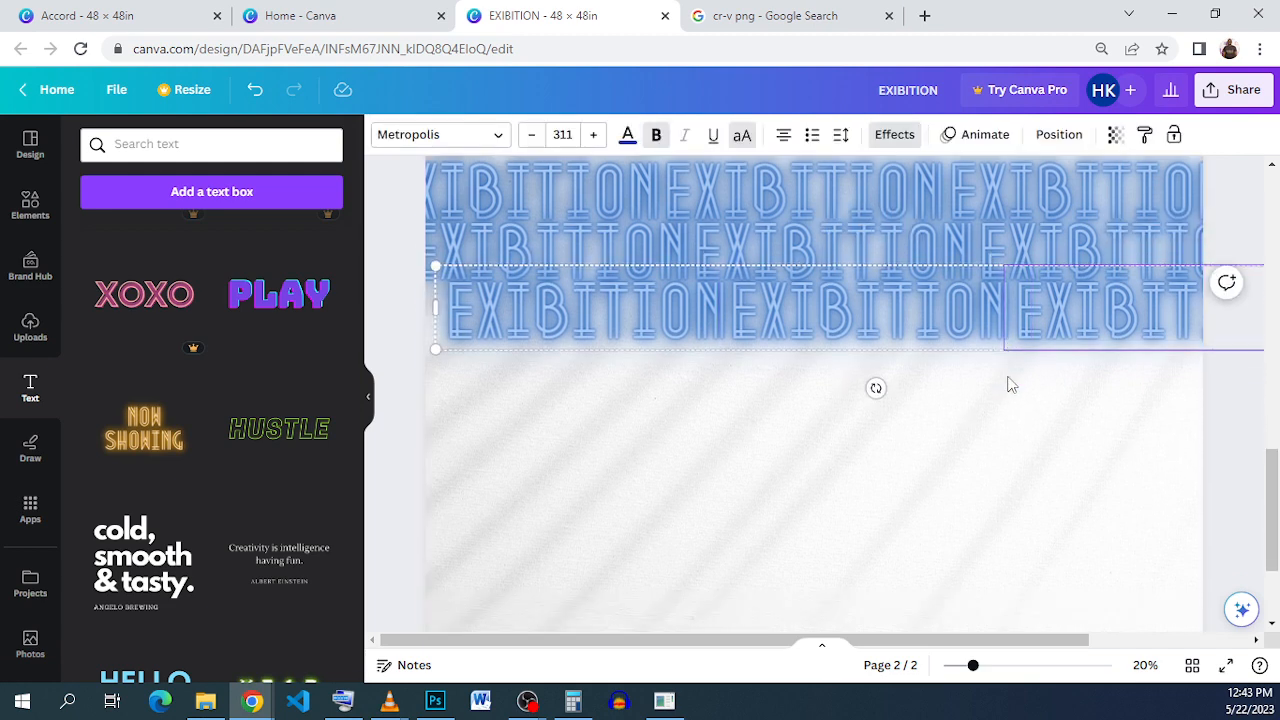
scroll(1120, 430, "up", 3)
left_click(1208, 466)
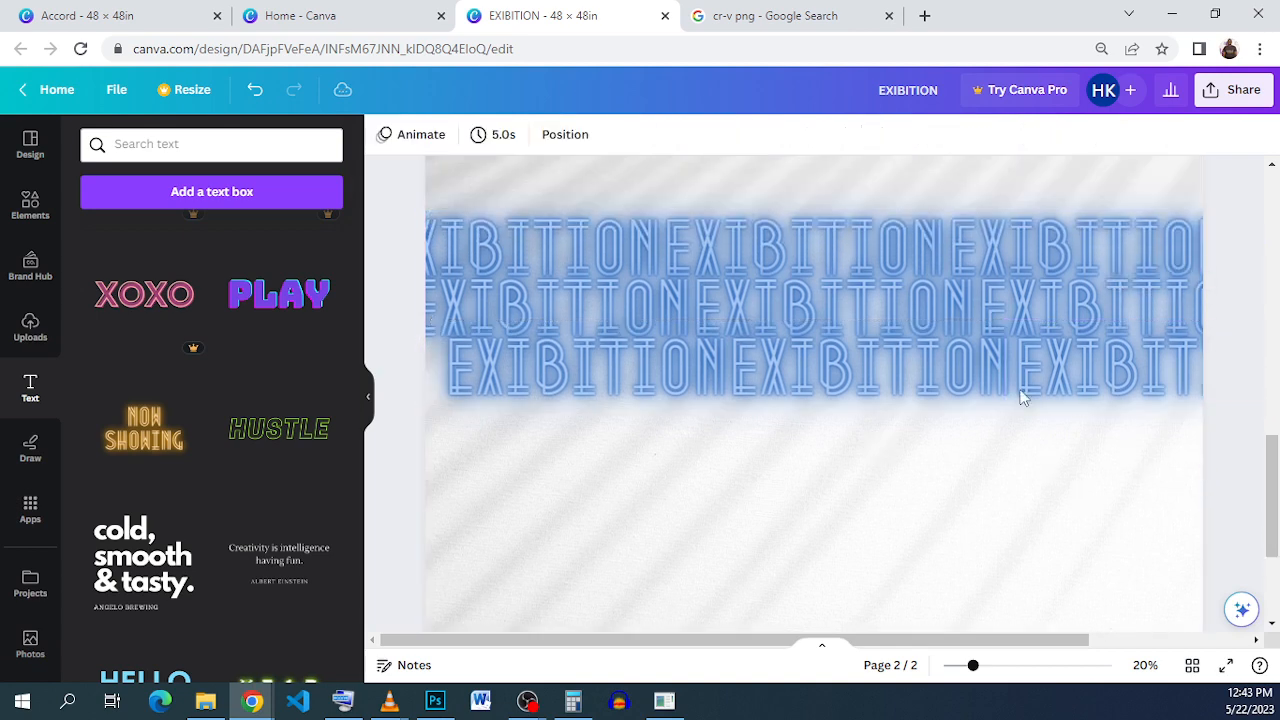
left_click(963, 366)
scroll(963, 370, "down", 2)
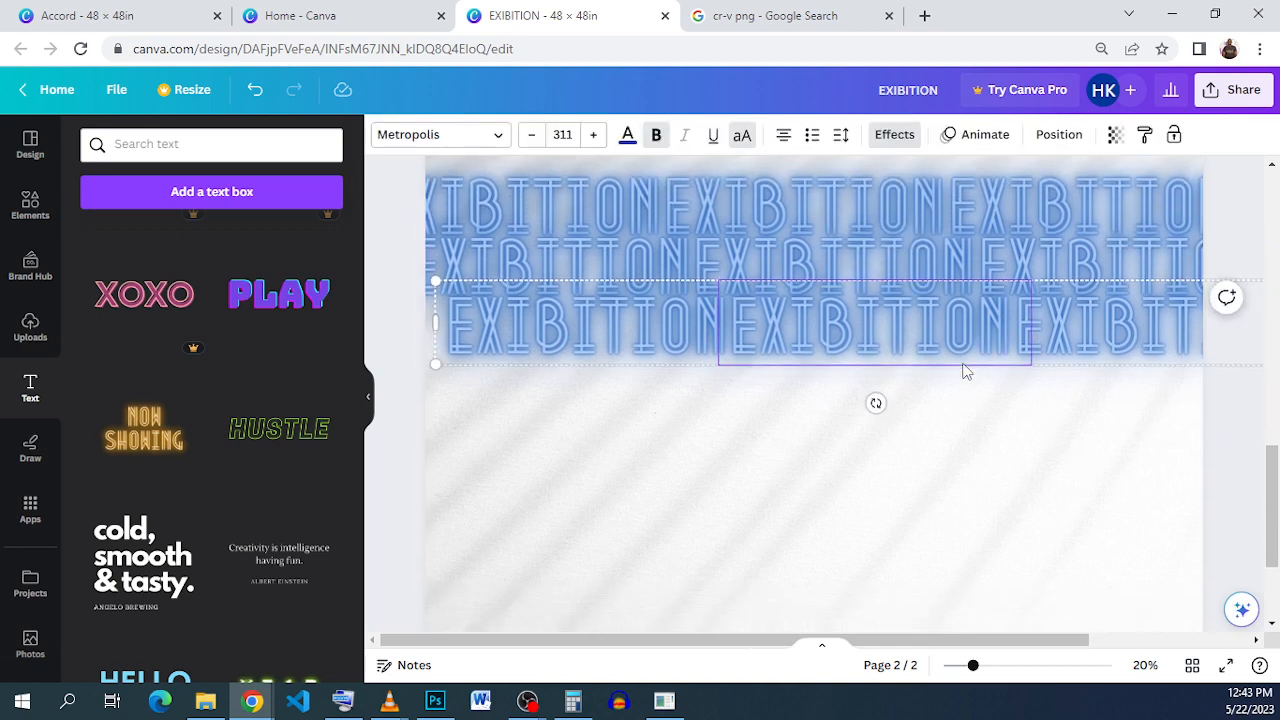
left_click(1230, 392)
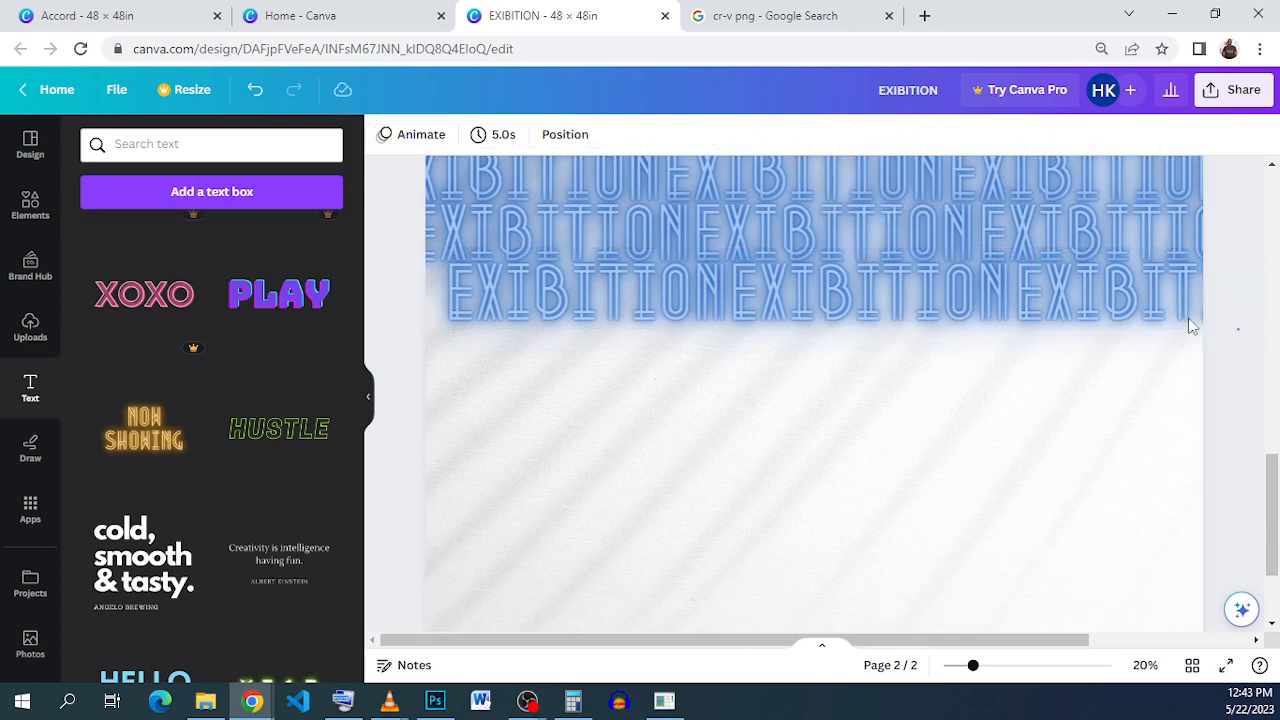
Step: Nudge the bottom EXIBITION row down and back up so it sits under the second row
left_click_drag(1237, 329, 483, 302)
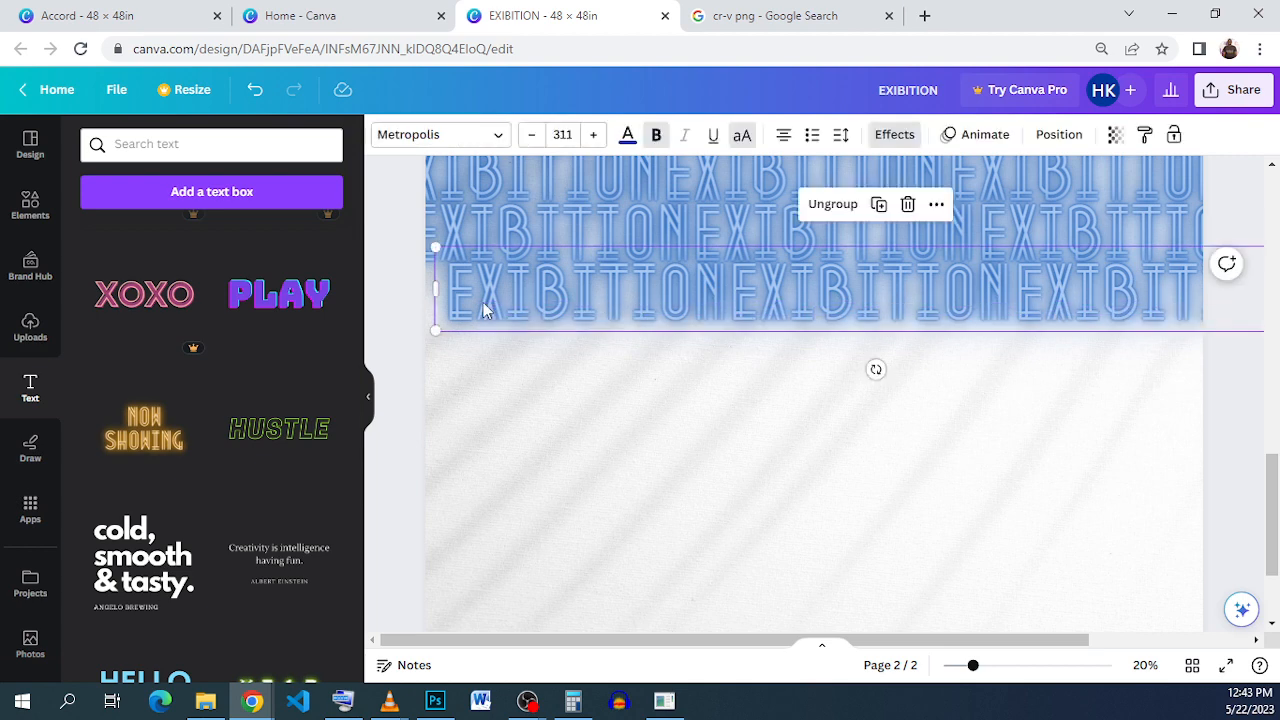
key("Down")
key("Down")
key("Down")
key("Down")
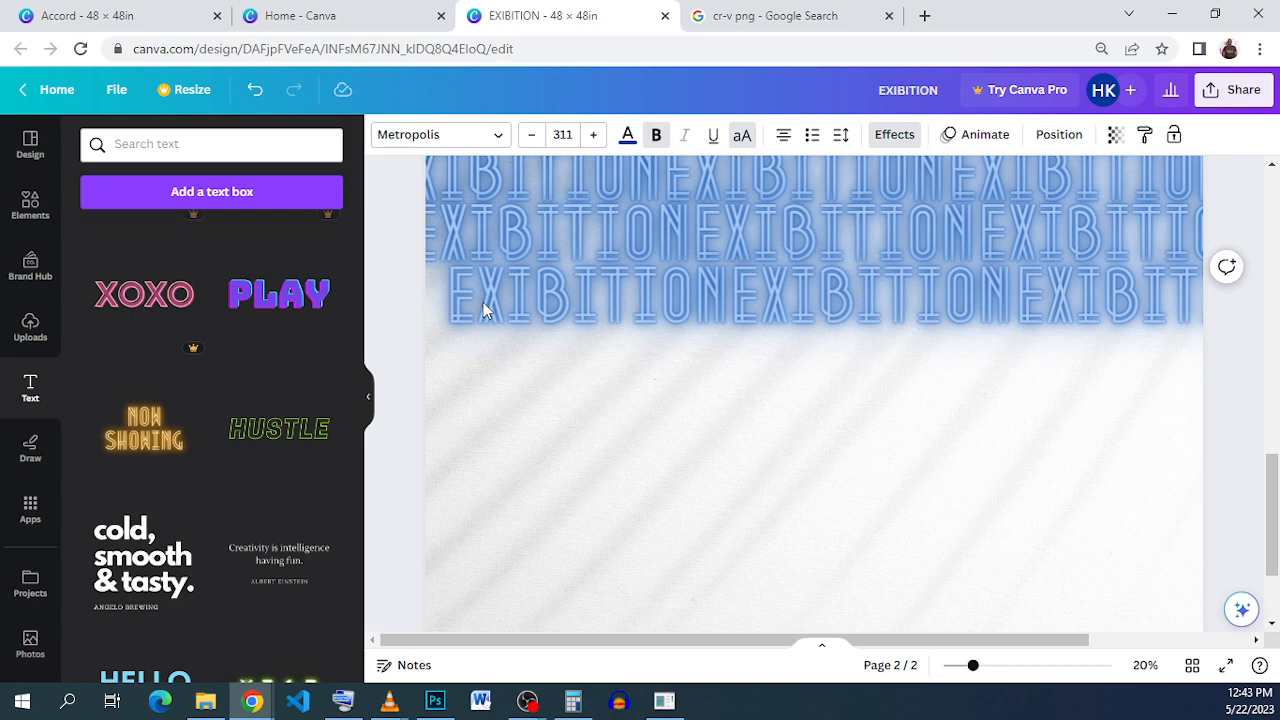
key("Up")
key("Up")
key("Up")
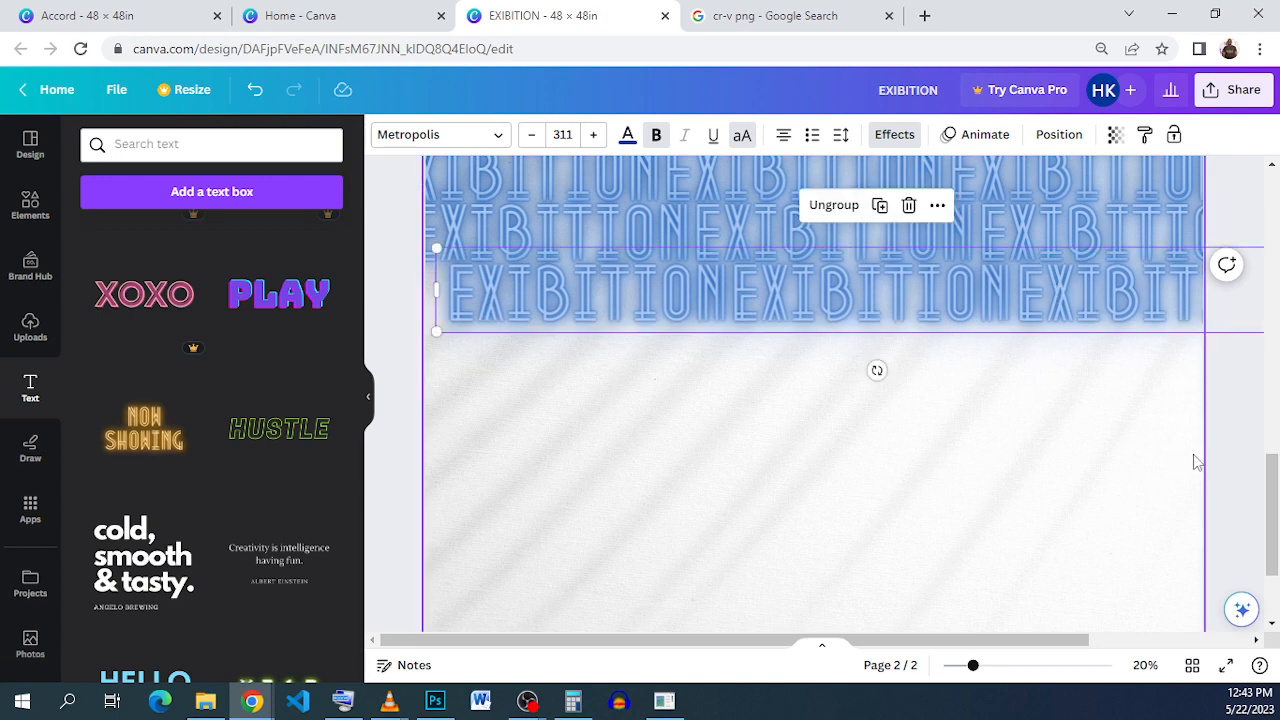
left_click(1057, 434)
scroll(808, 314, "up", 2)
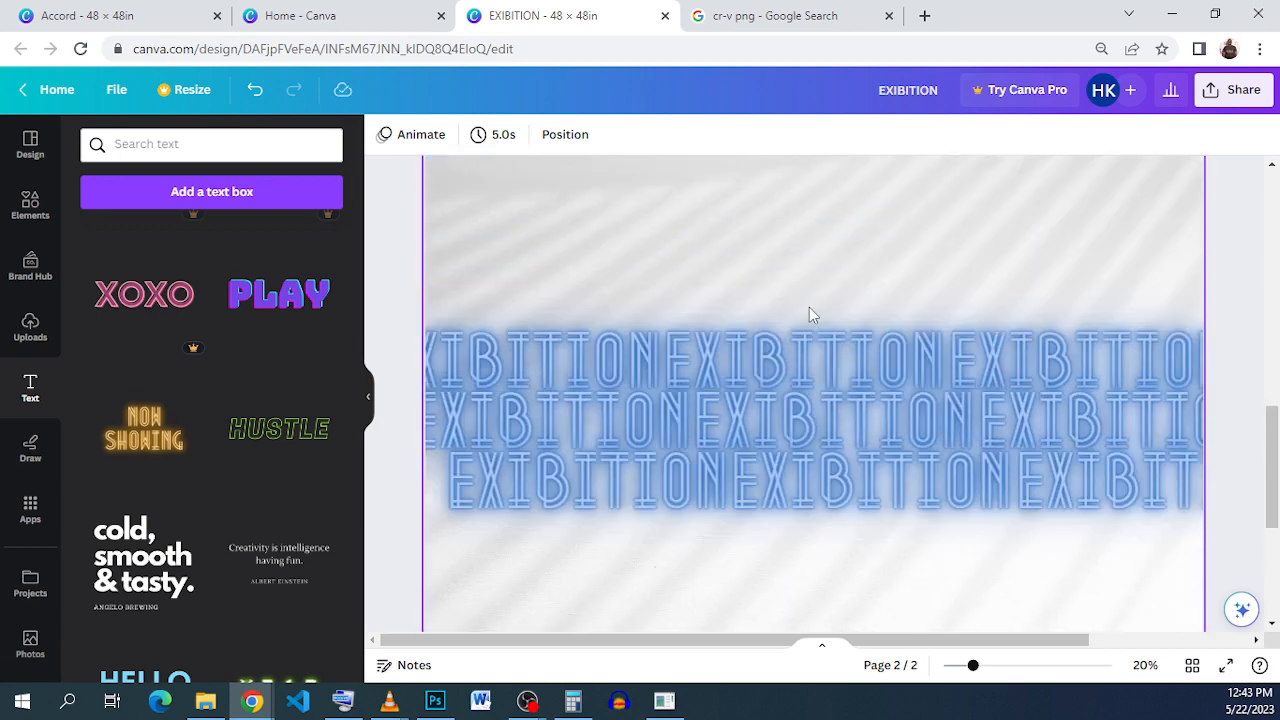
Step: Make the centre EXIBITION word of the top row red
left_click(773, 371)
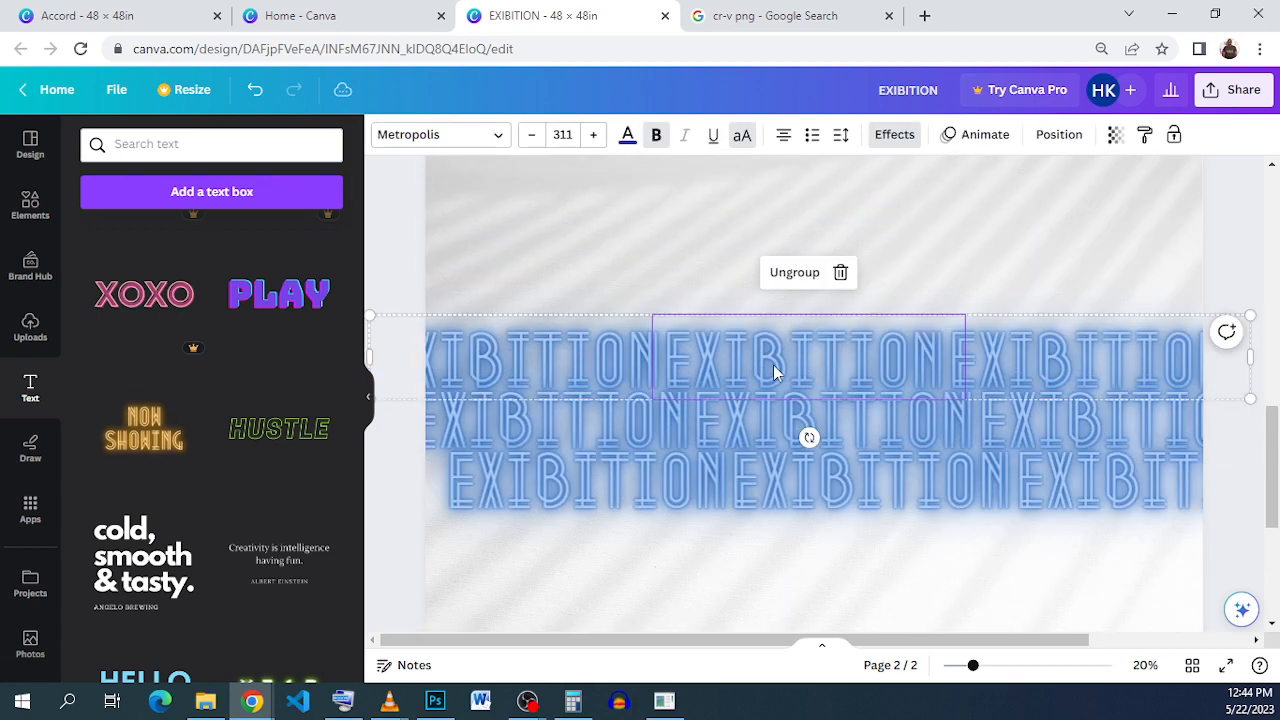
left_click(627, 136)
left_click(222, 240)
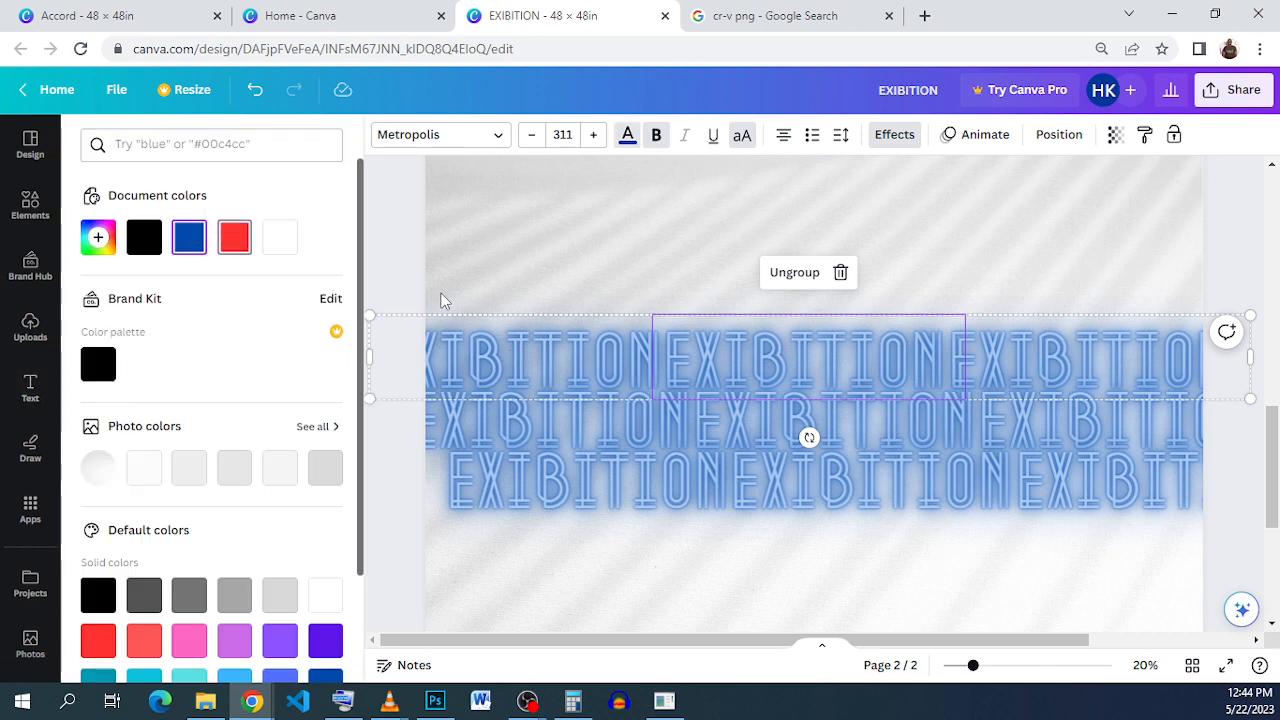
Step: Set the top row's left and right EXIBITION words to 50 transparency
left_click(486, 363)
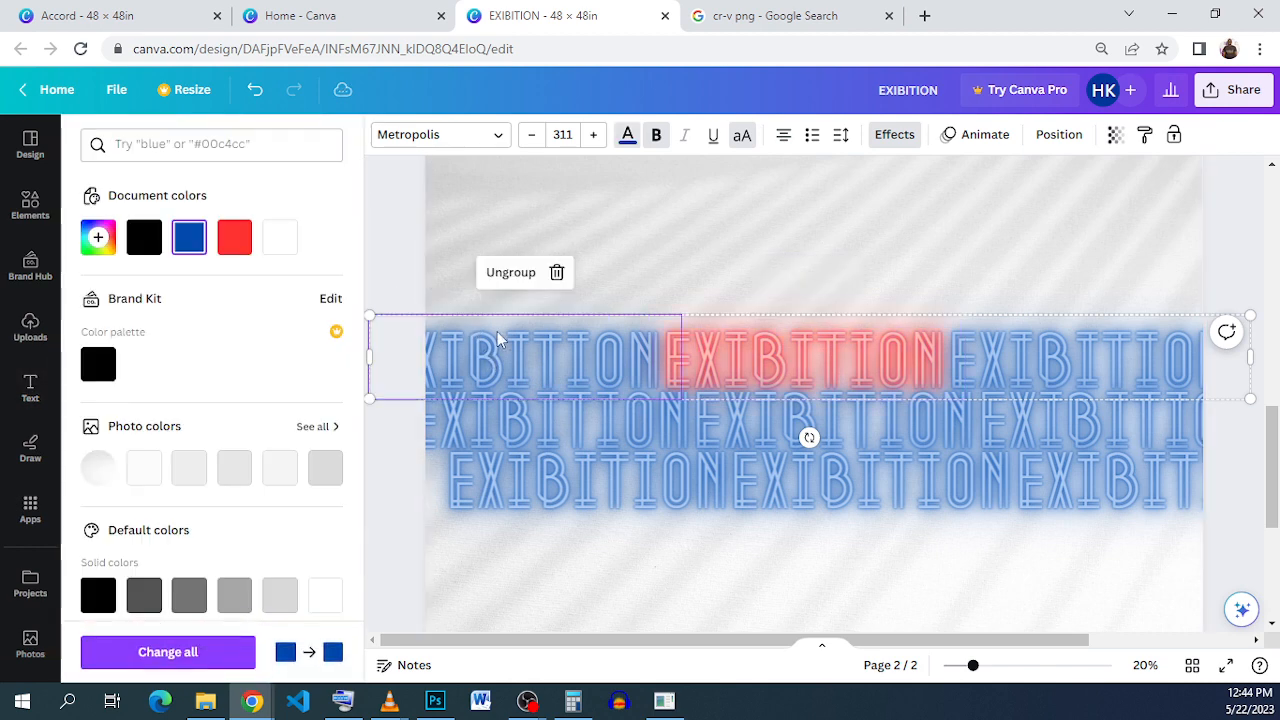
left_click(1115, 136)
left_click(1096, 184)
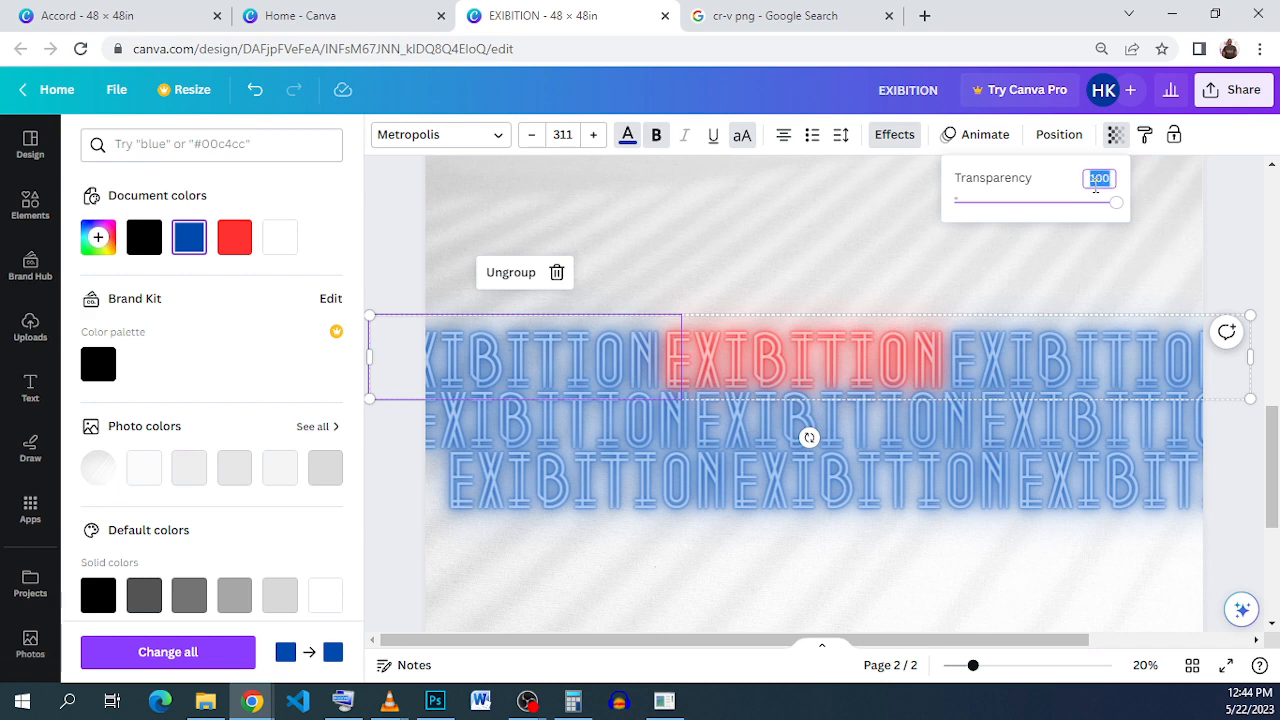
type("50")
key("Return")
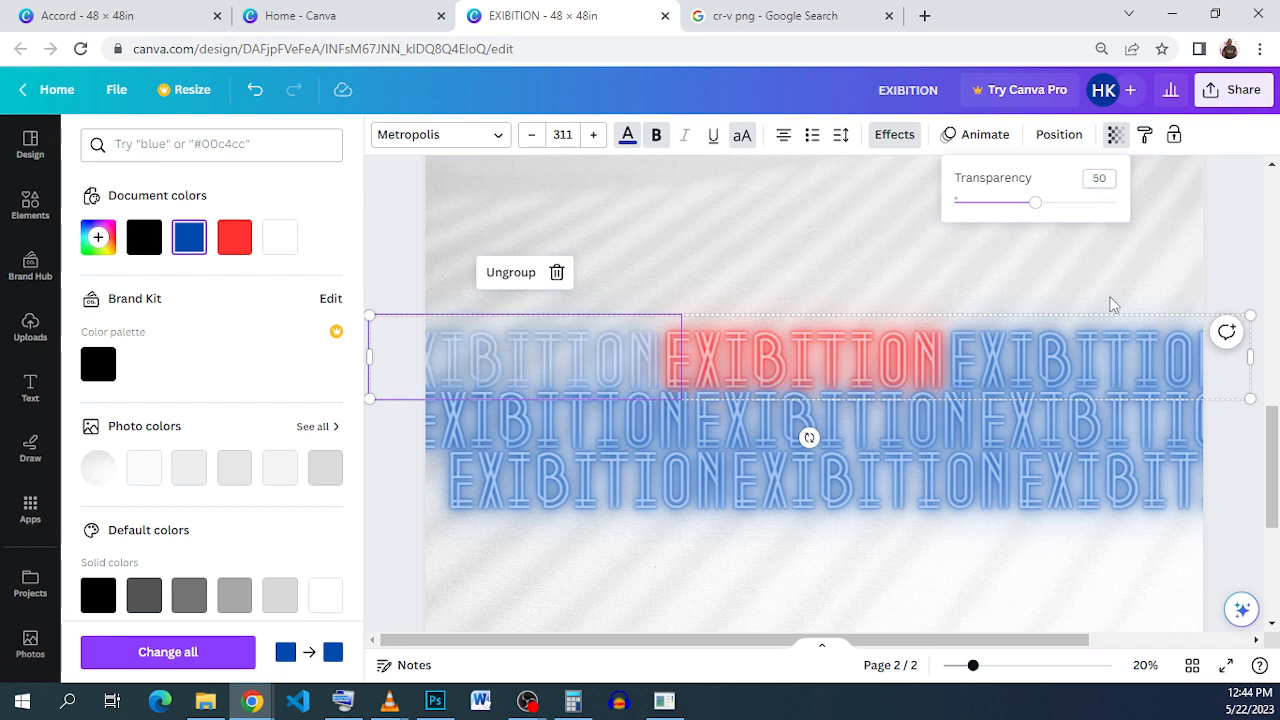
left_click(1063, 350)
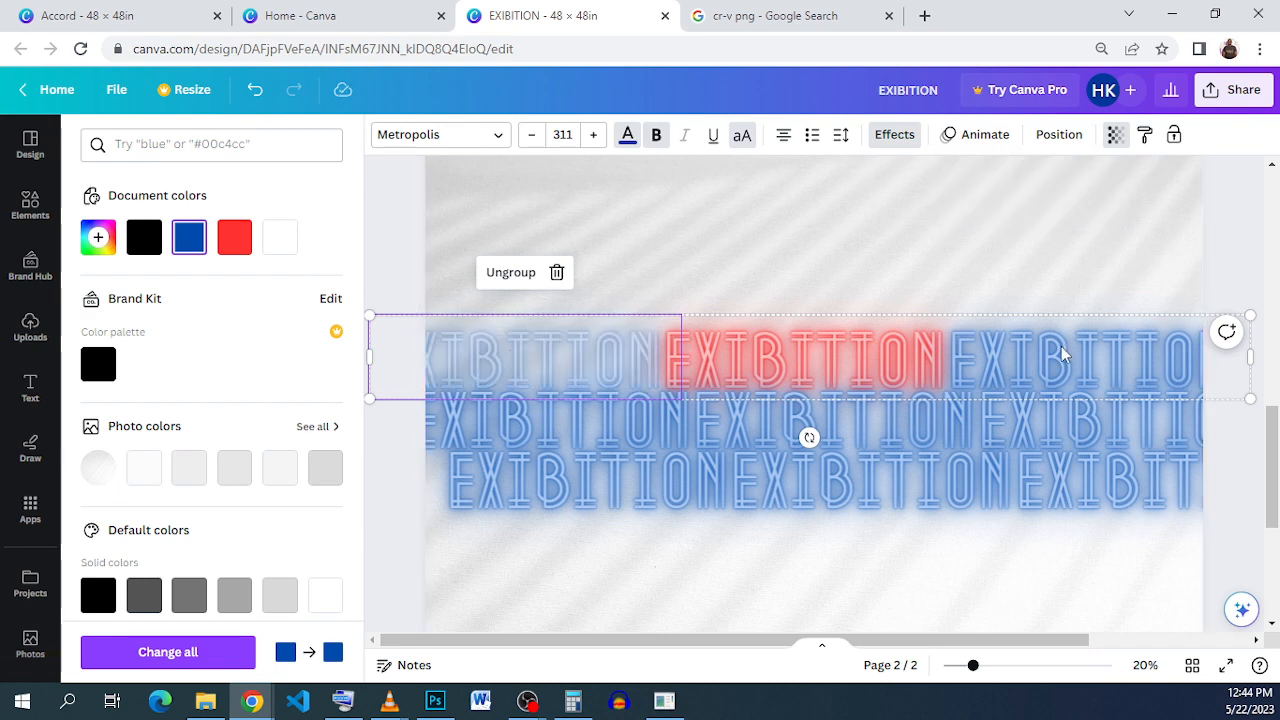
left_click(1115, 134)
left_click(1097, 178)
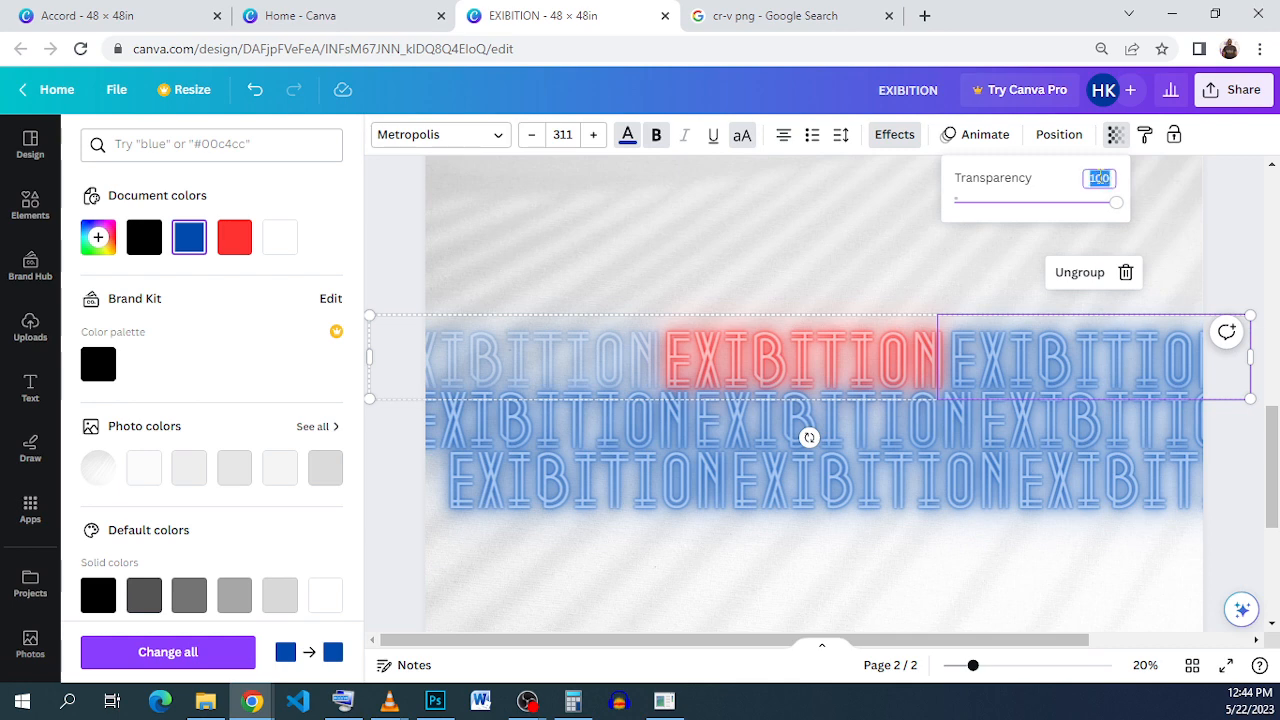
type("50")
key("Return")
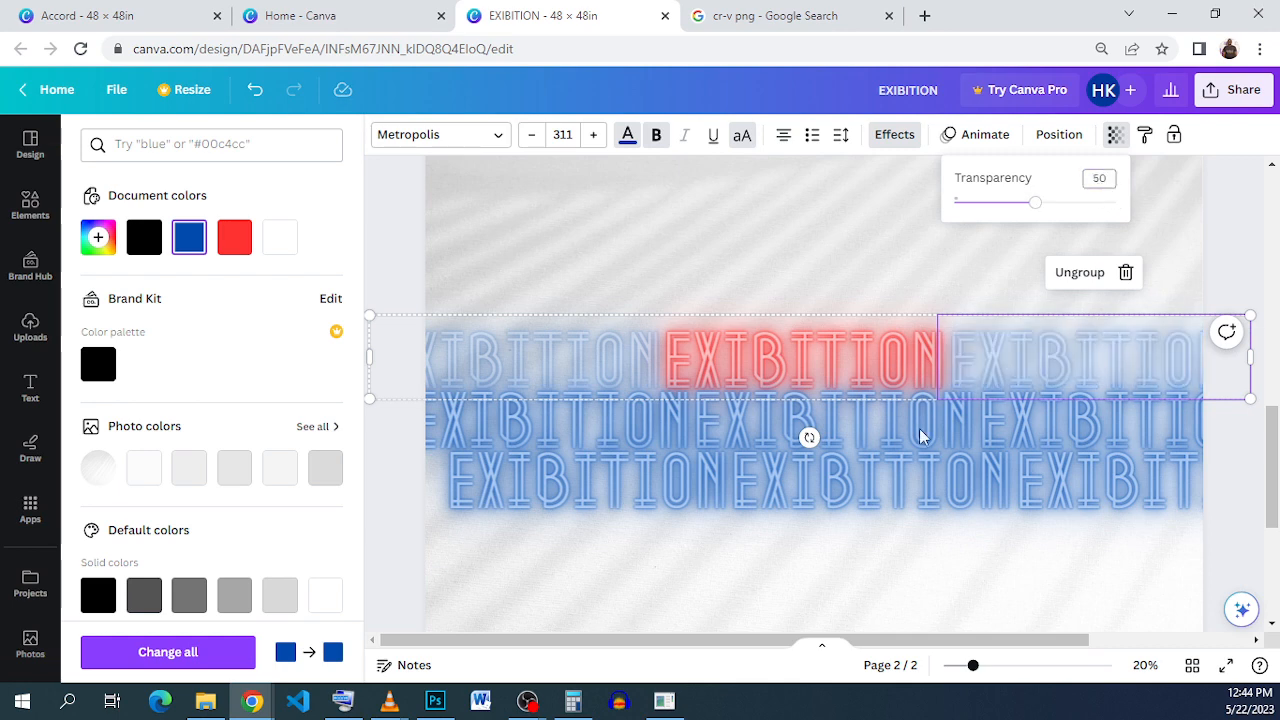
Step: Set the middle row's left and right EXIBITION words to 50 transparency
left_click(592, 424)
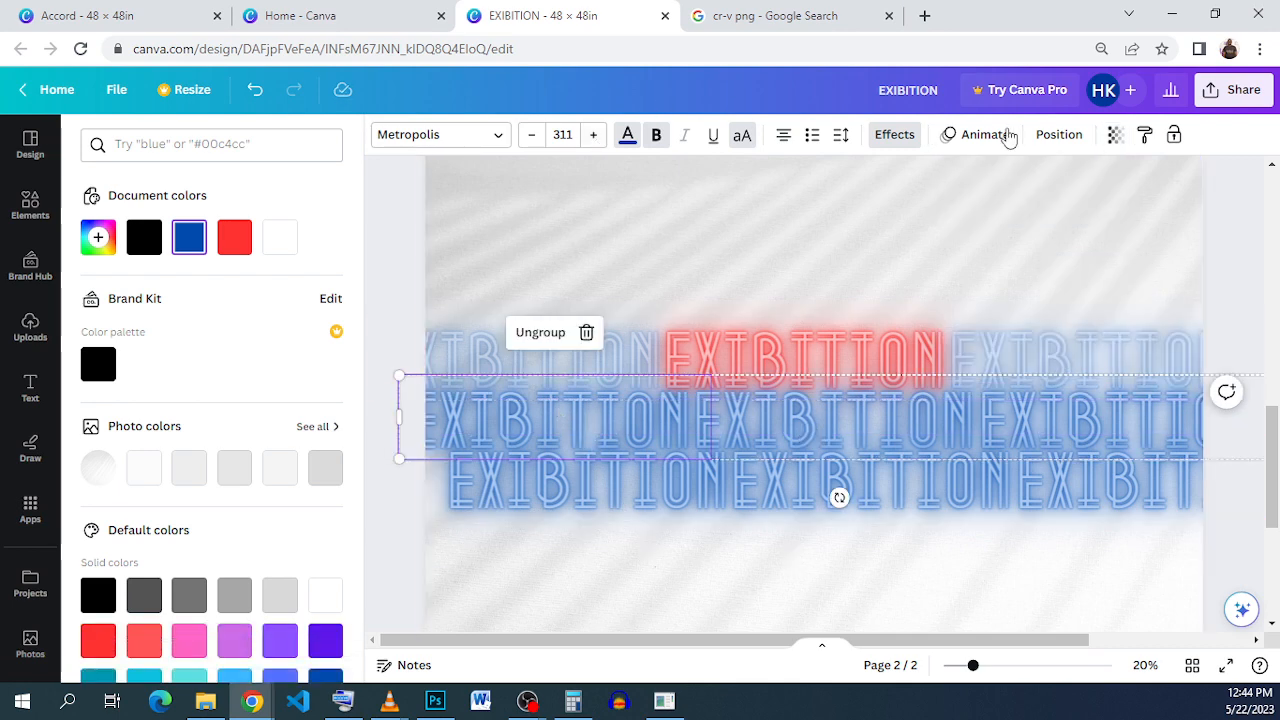
left_click(1113, 134)
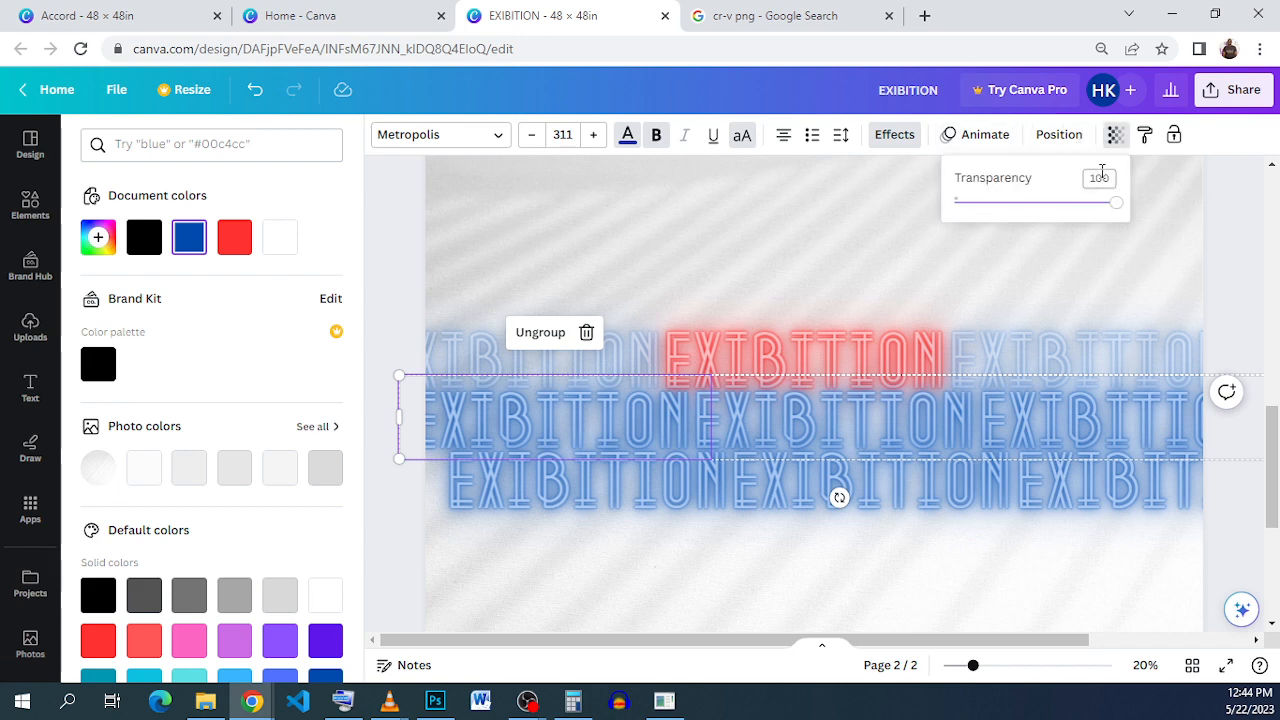
left_click(1102, 174)
type("50")
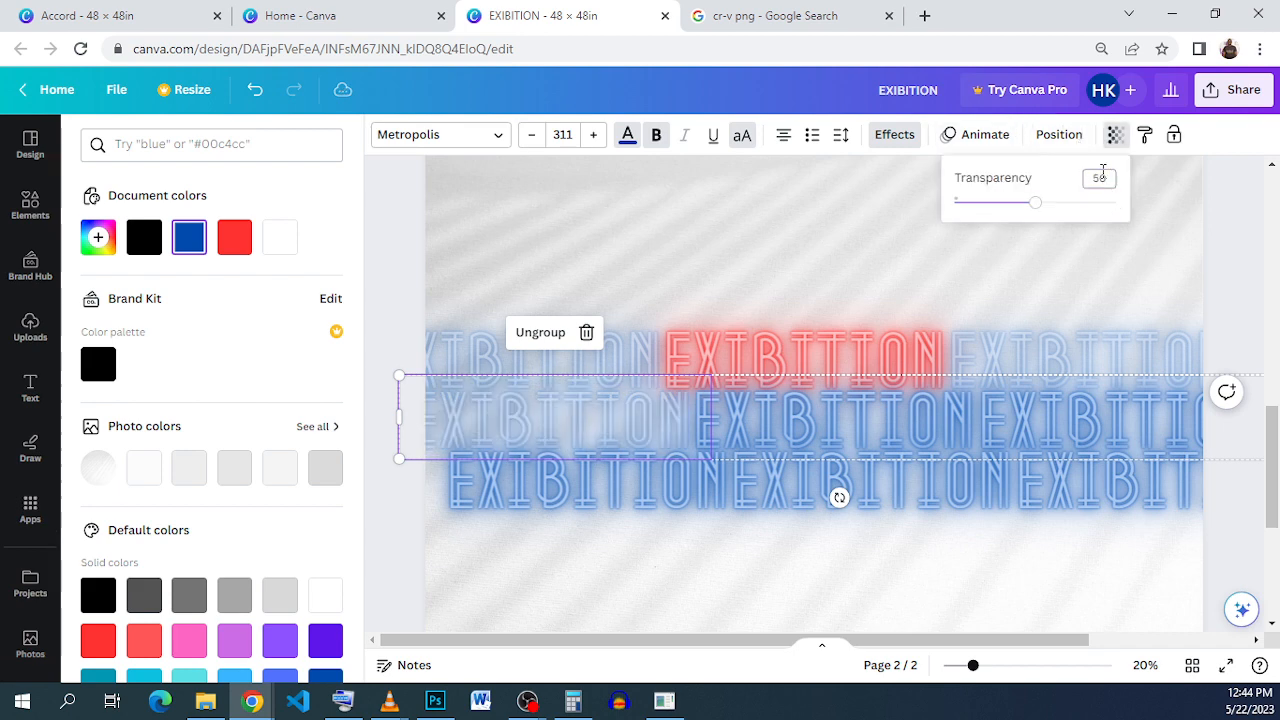
left_click(1102, 415)
left_click(1102, 415)
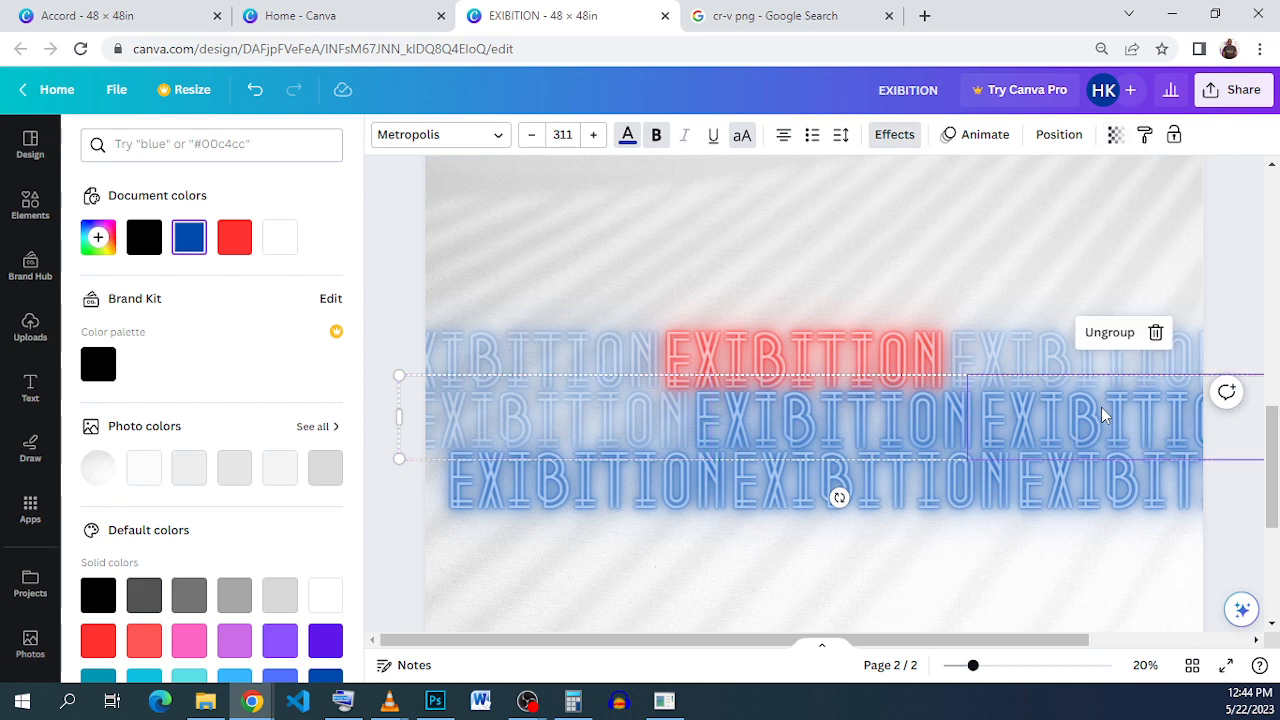
left_click(1110, 136)
left_click(1102, 178)
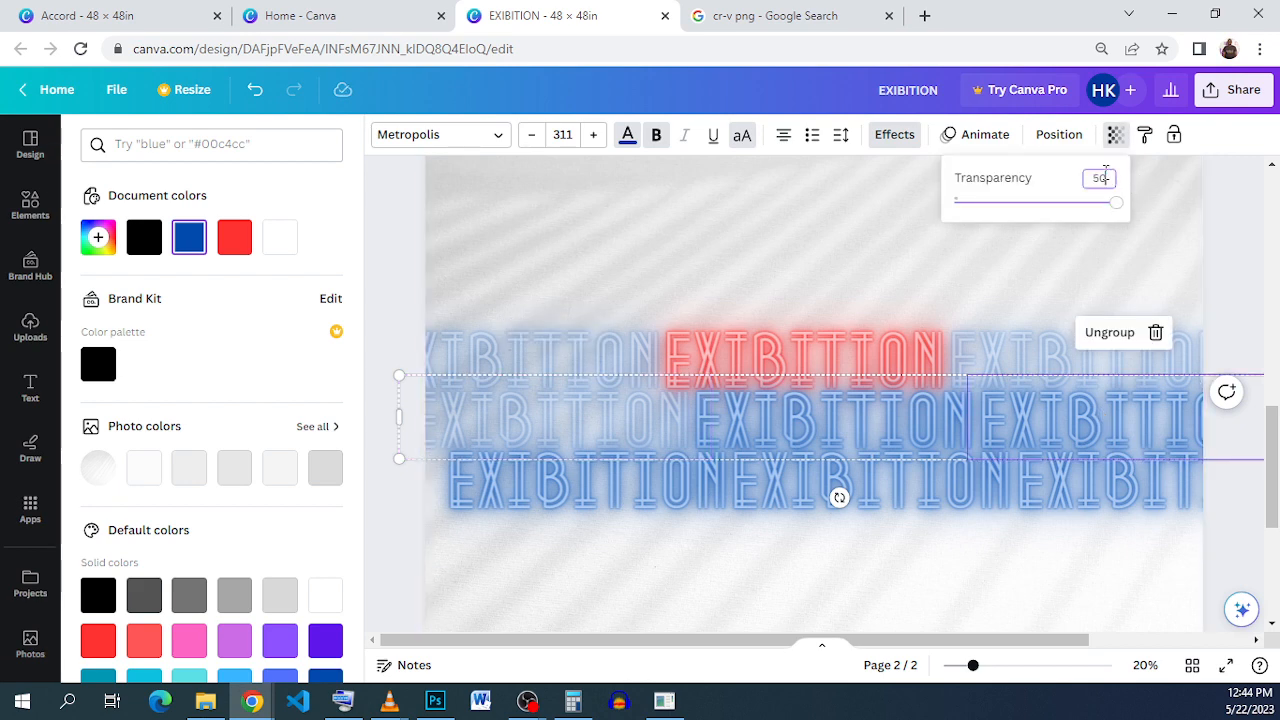
key("Return")
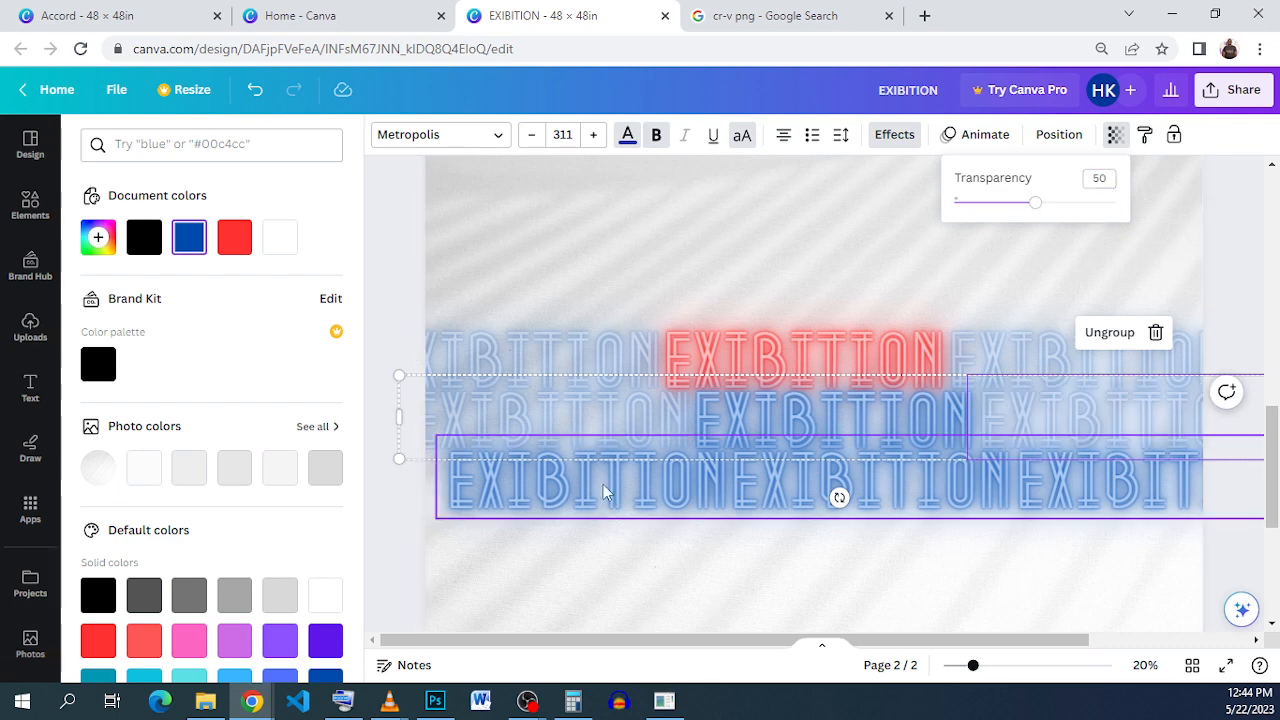
Step: Set the bottom row's left and right EXIBITION words to 50 transparency
left_click(560, 492)
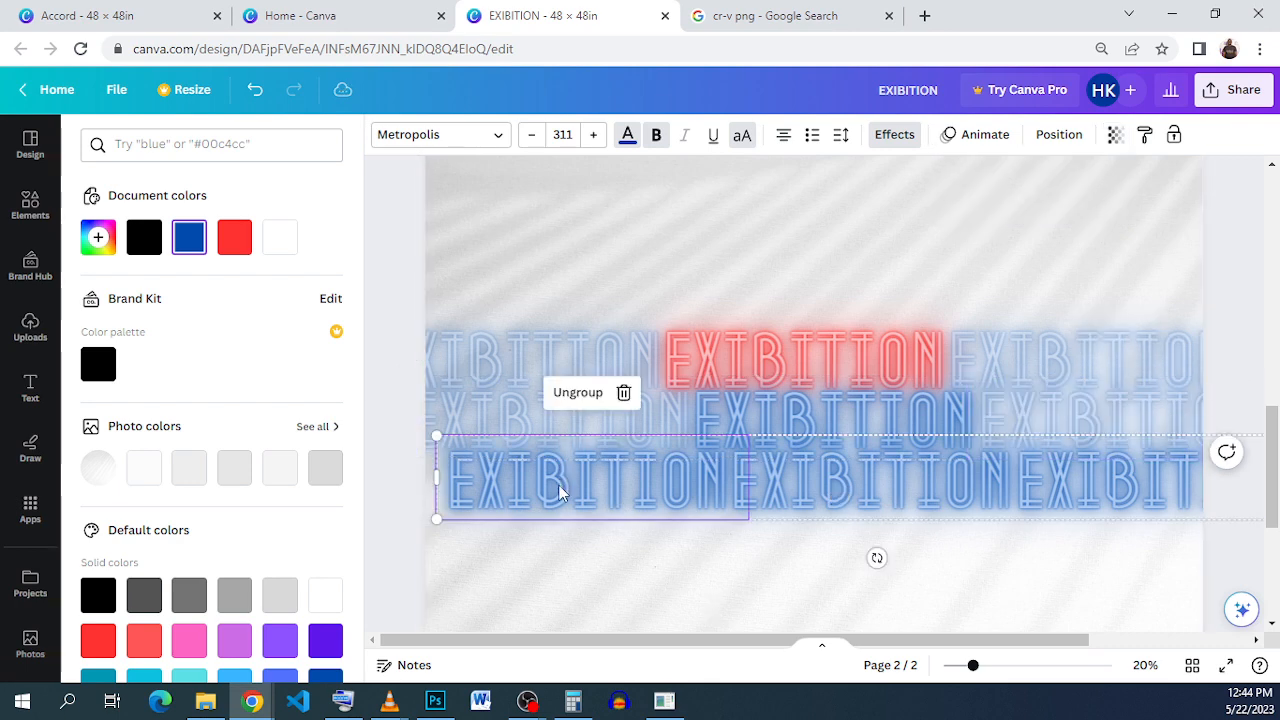
left_click(1115, 136)
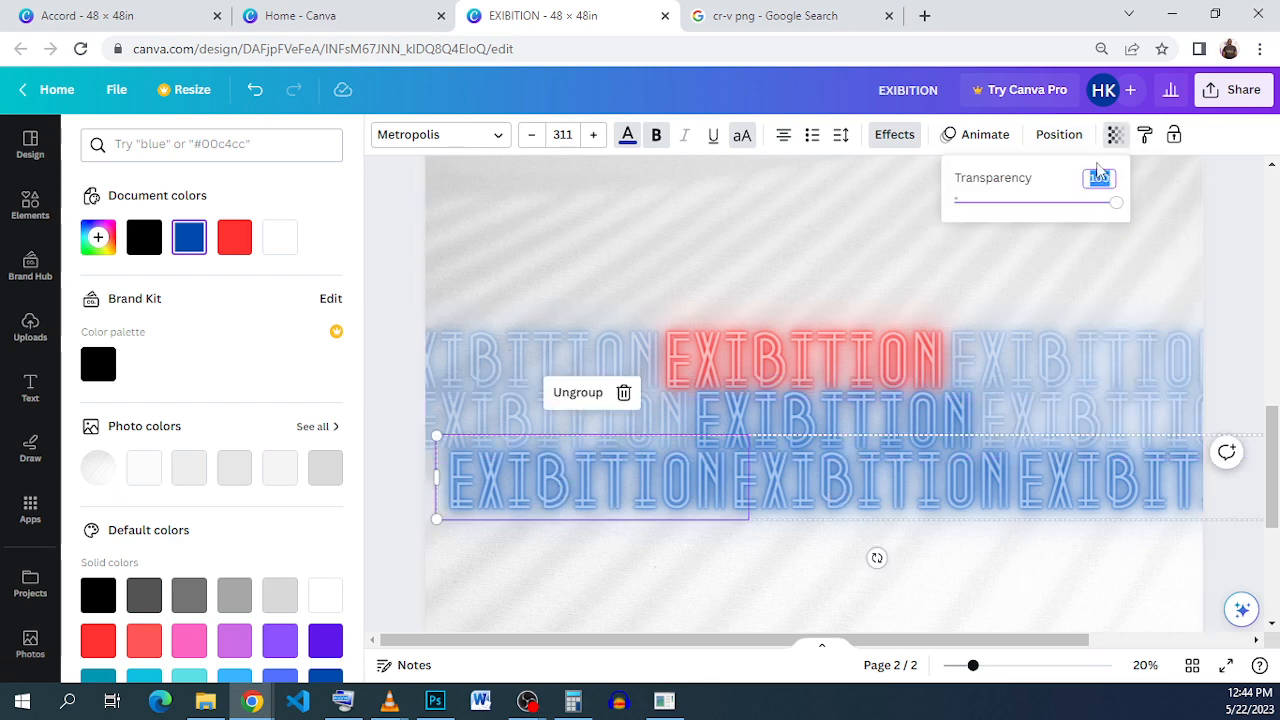
type("50")
key("Return")
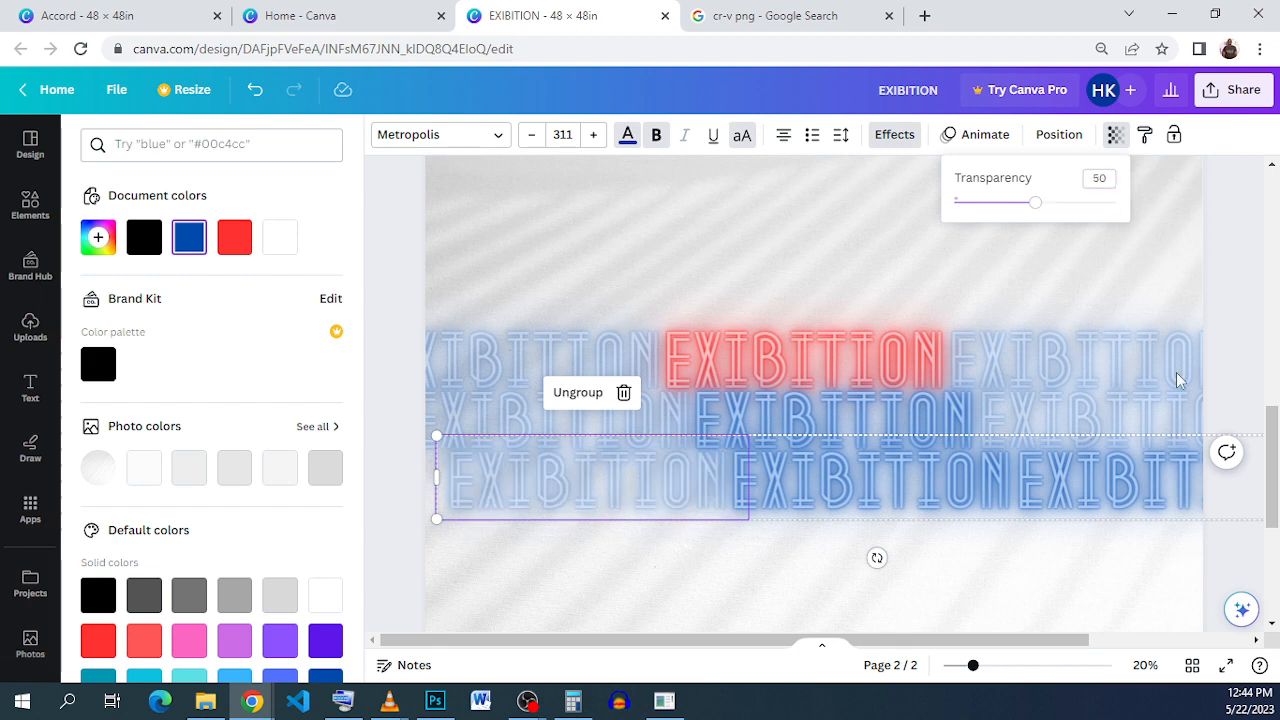
left_click(1100, 500)
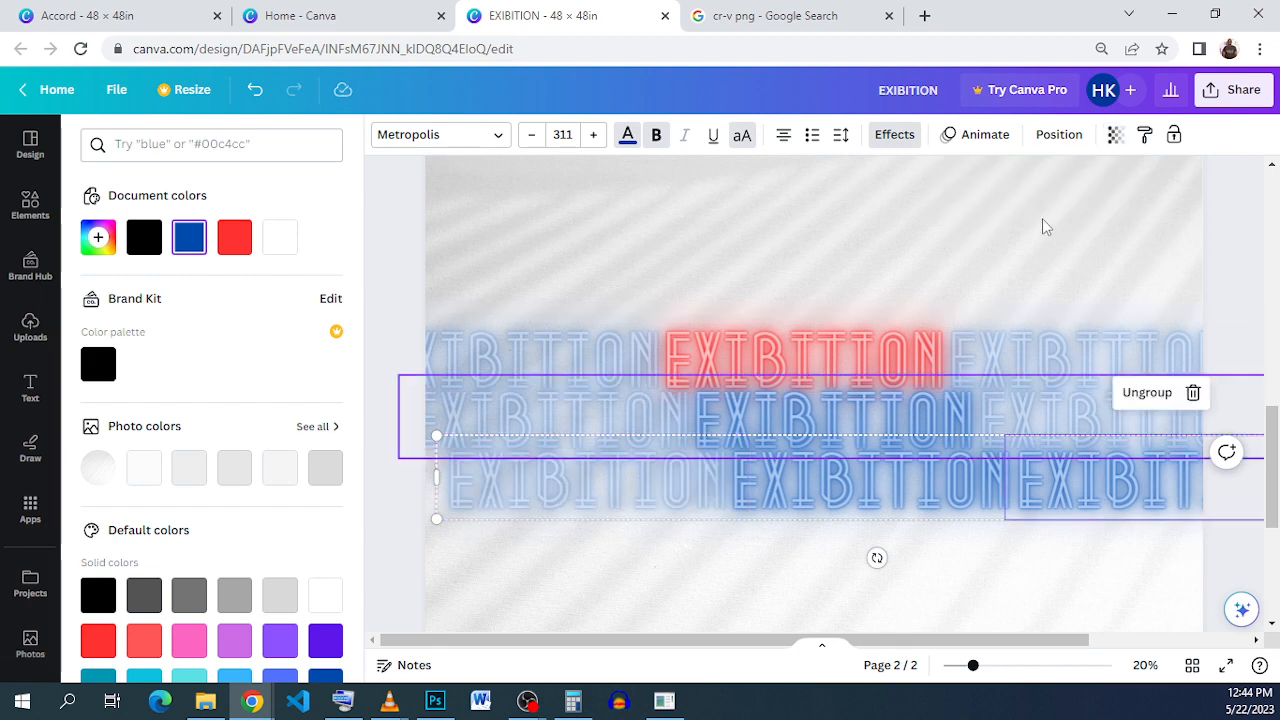
left_click(1116, 137)
left_click(1091, 174)
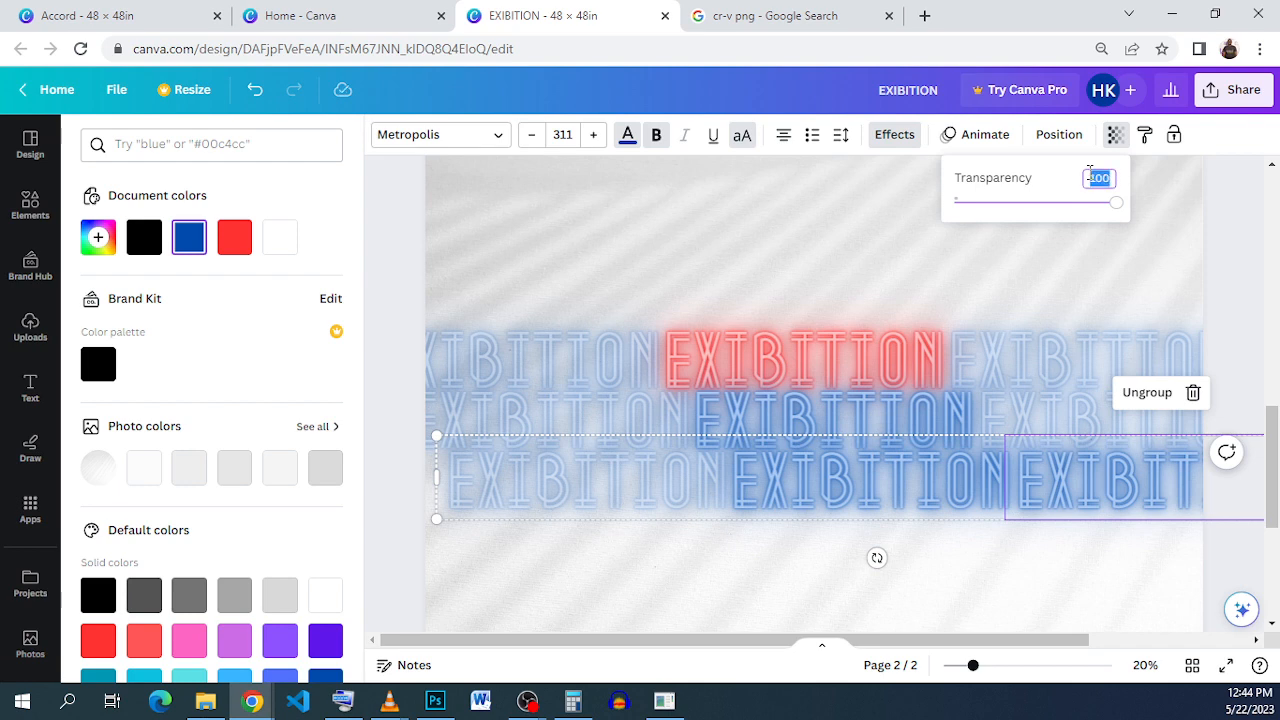
type("50")
key("Return")
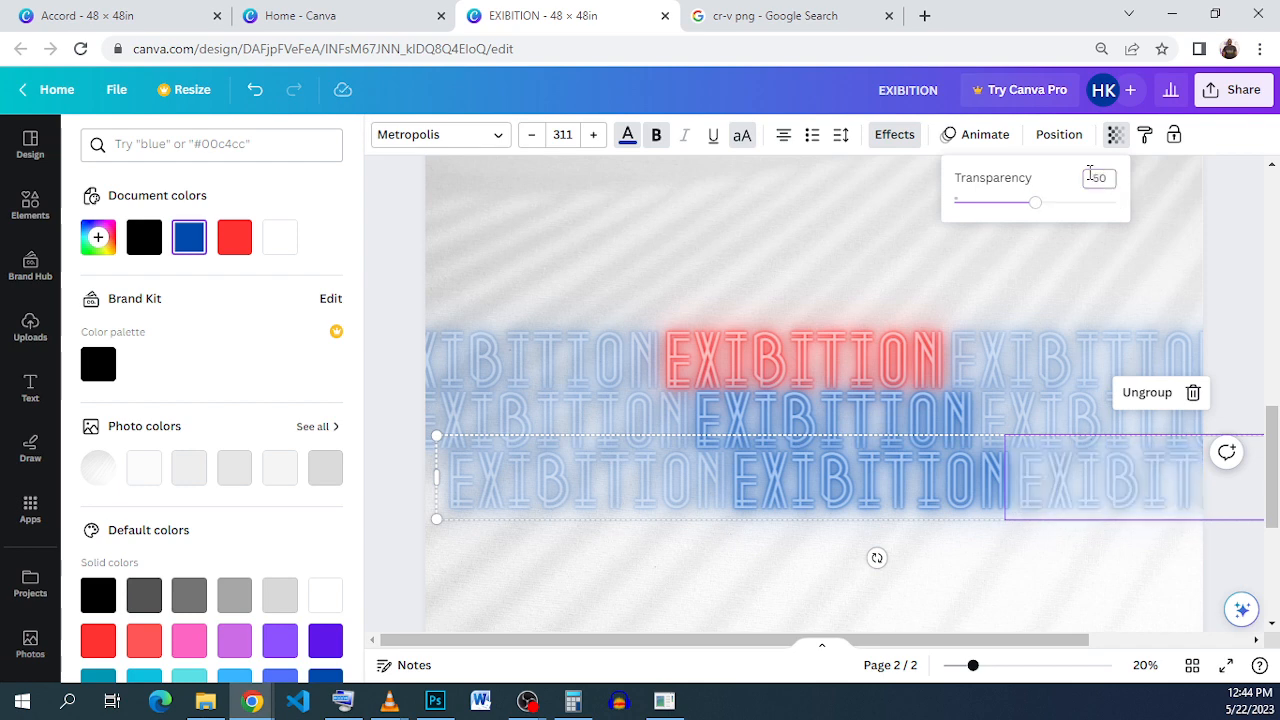
left_click(1204, 280)
left_click(1201, 288)
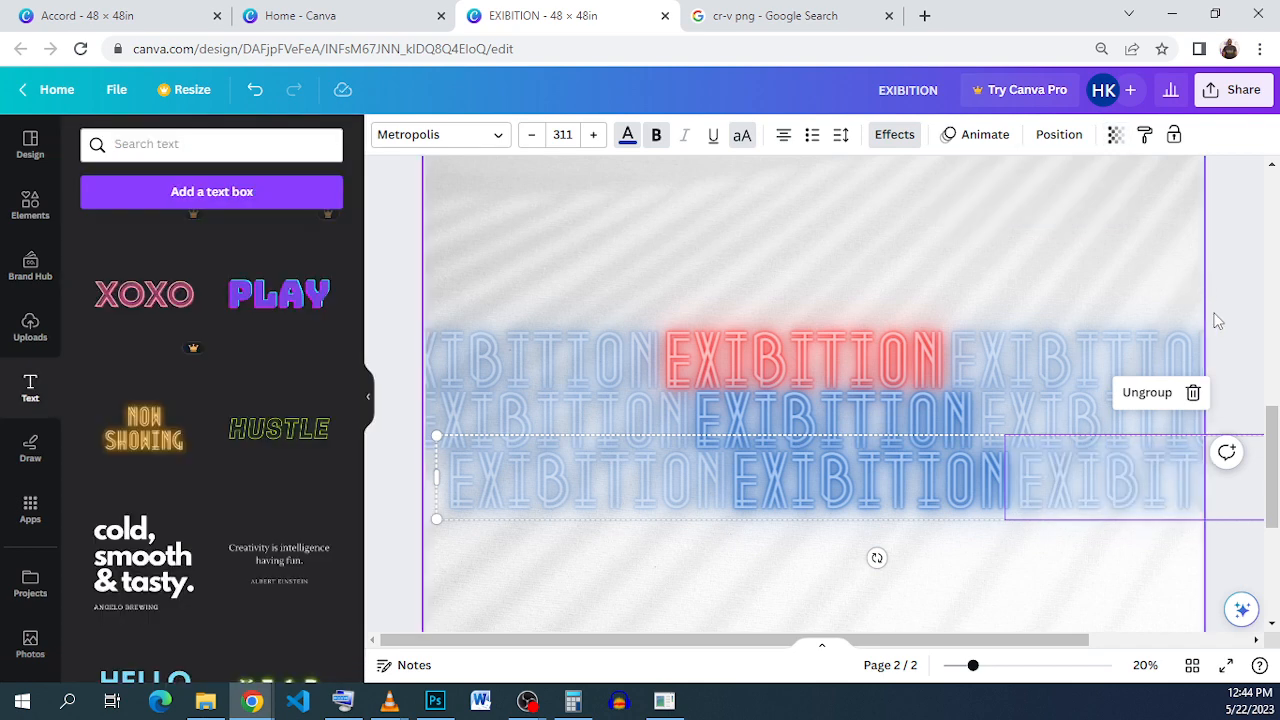
left_click(1212, 312)
Step: Ungroup the EXIBITION rows into separate text boxes and shift them slightly left
scroll(790, 240, "down", 1)
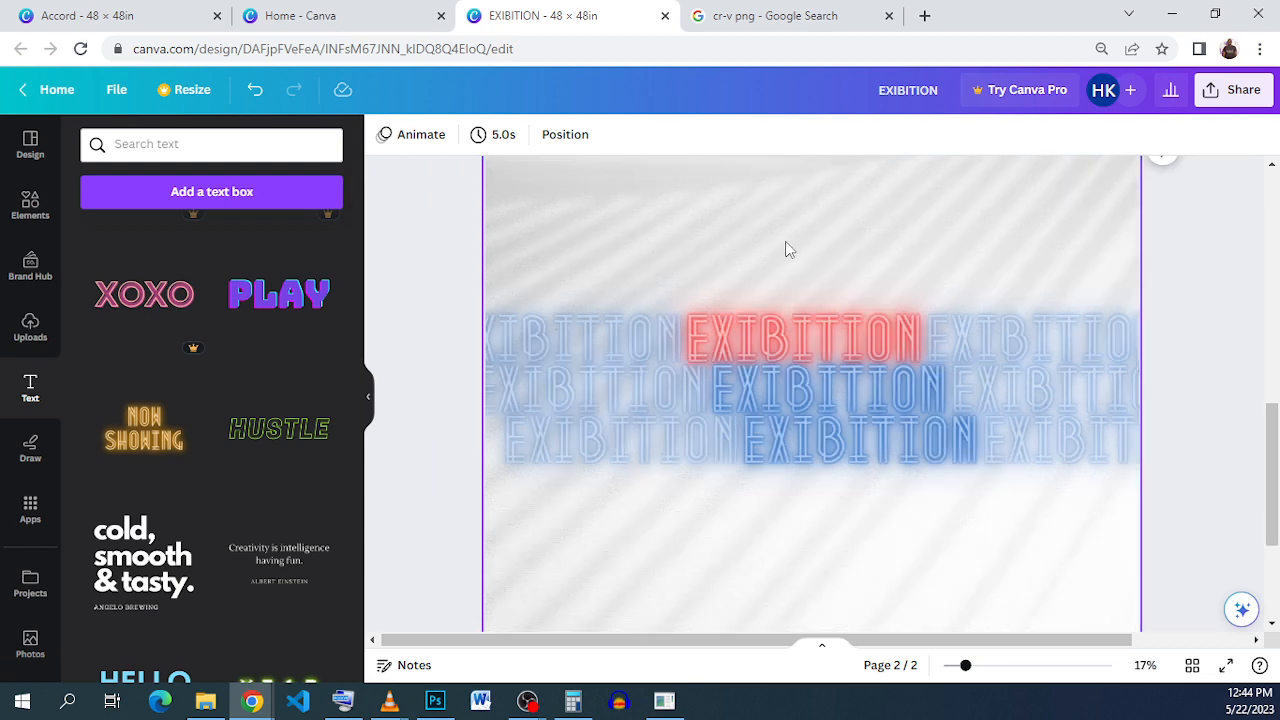
scroll(786, 249, "down", 1)
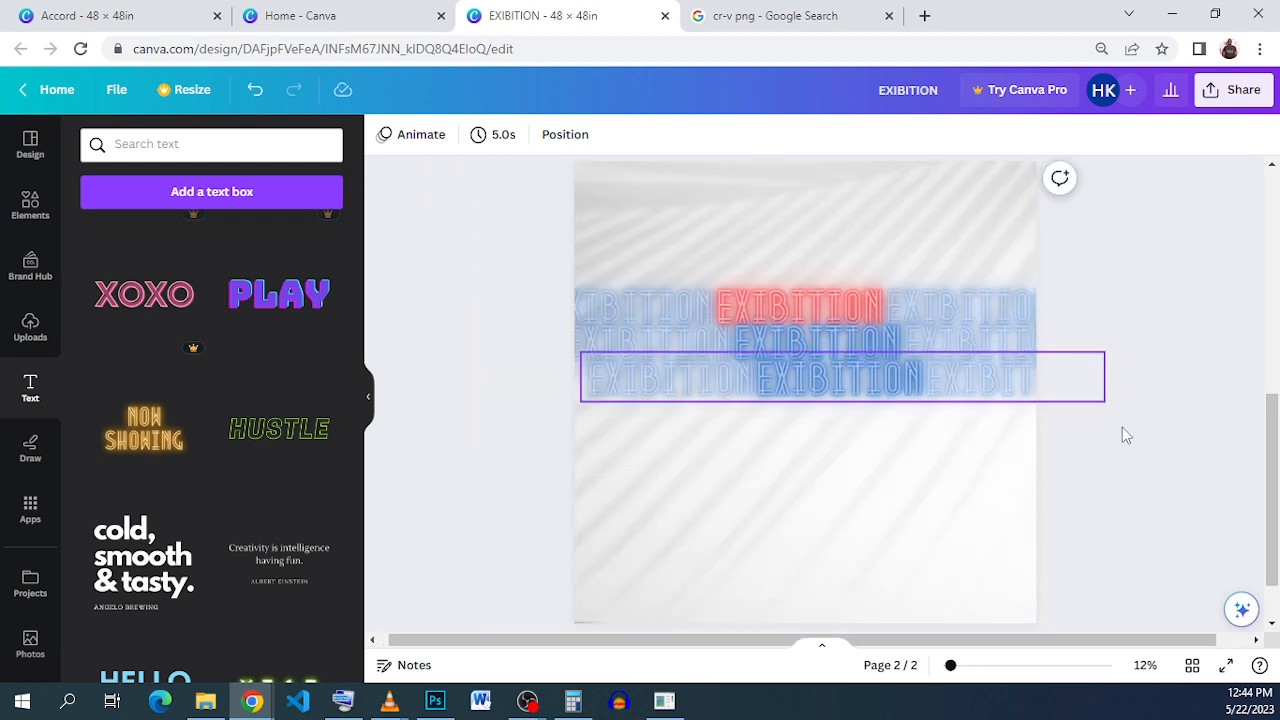
left_click_drag(1121, 397, 597, 293)
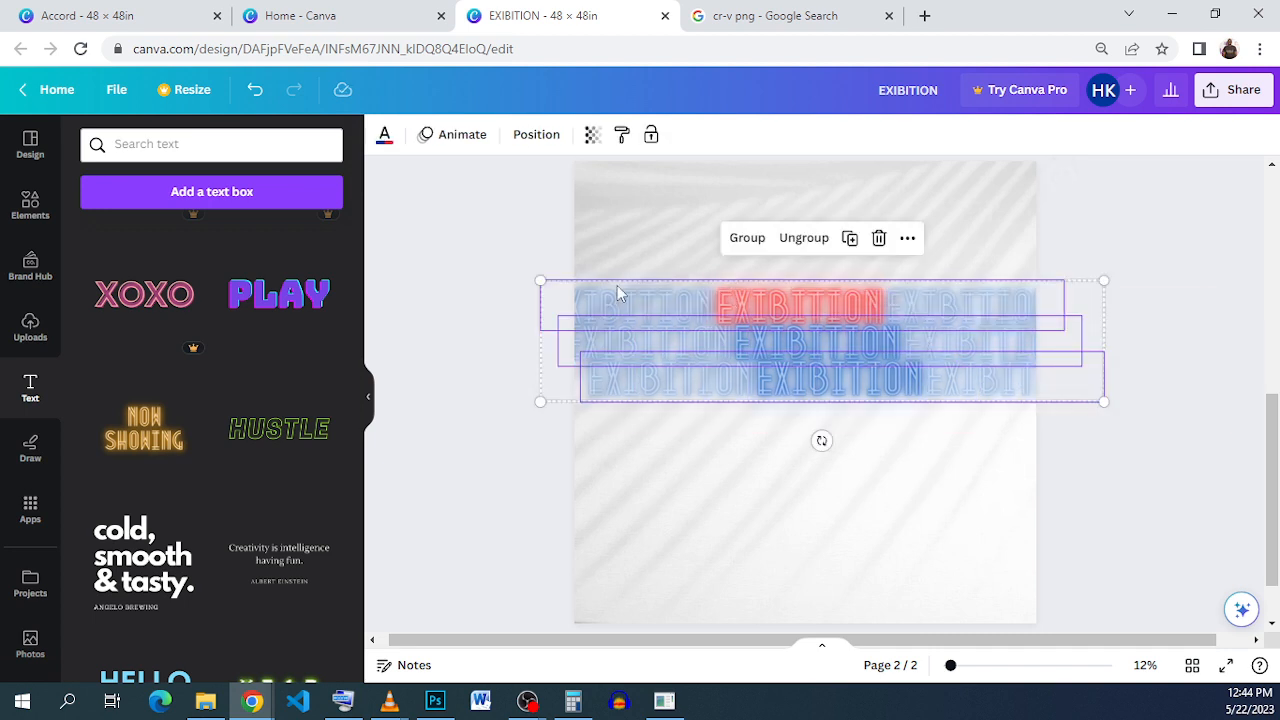
left_click(802, 244)
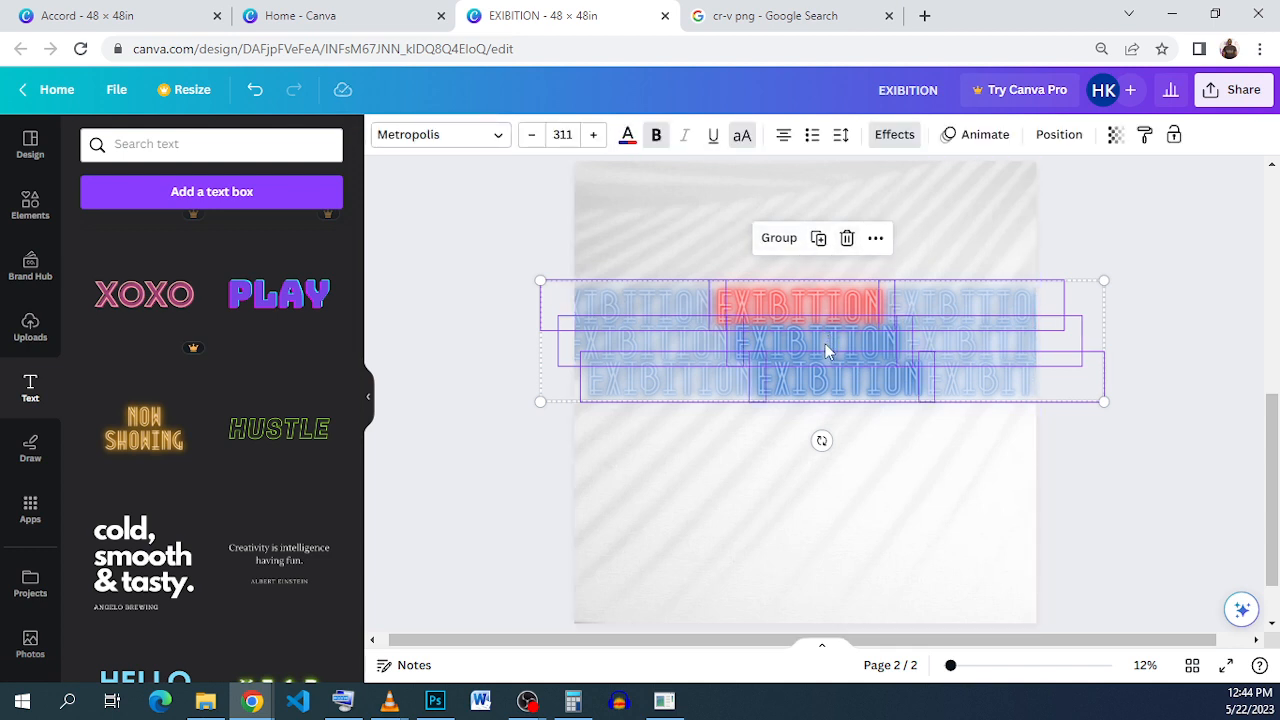
left_click_drag(825, 345, 811, 343)
left_click(1088, 437)
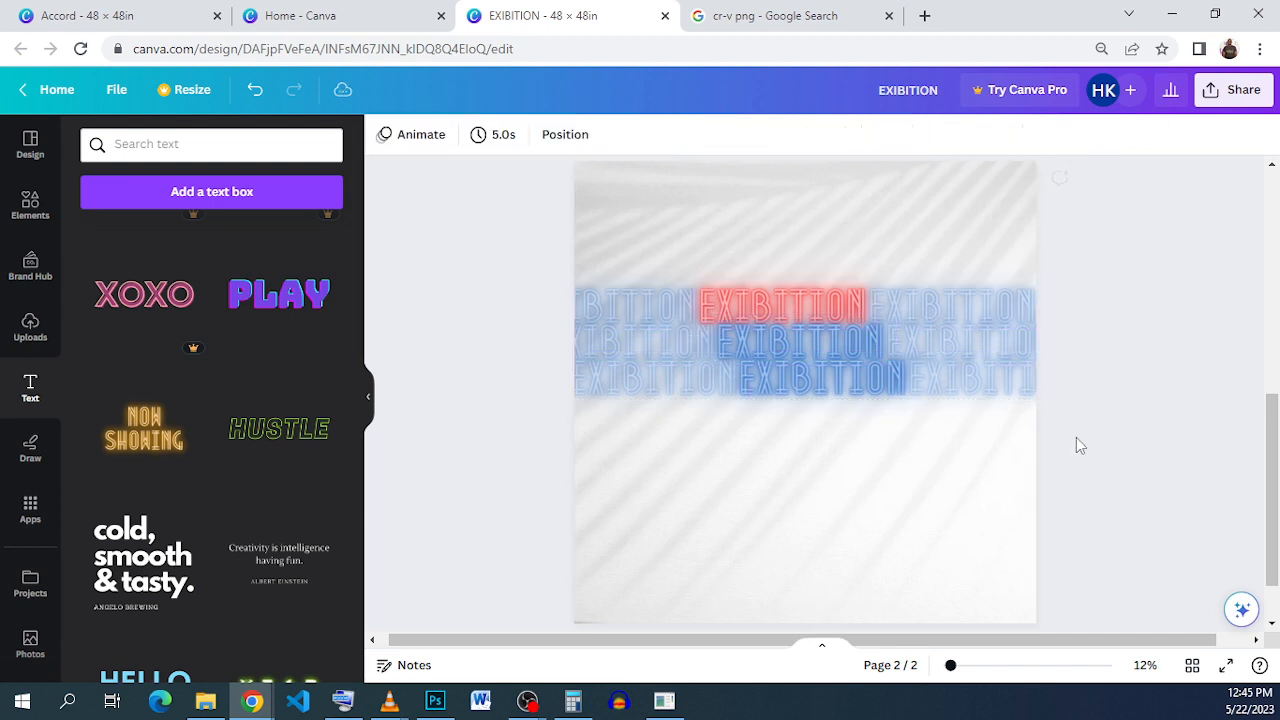
left_click_drag(840, 353, 839, 356)
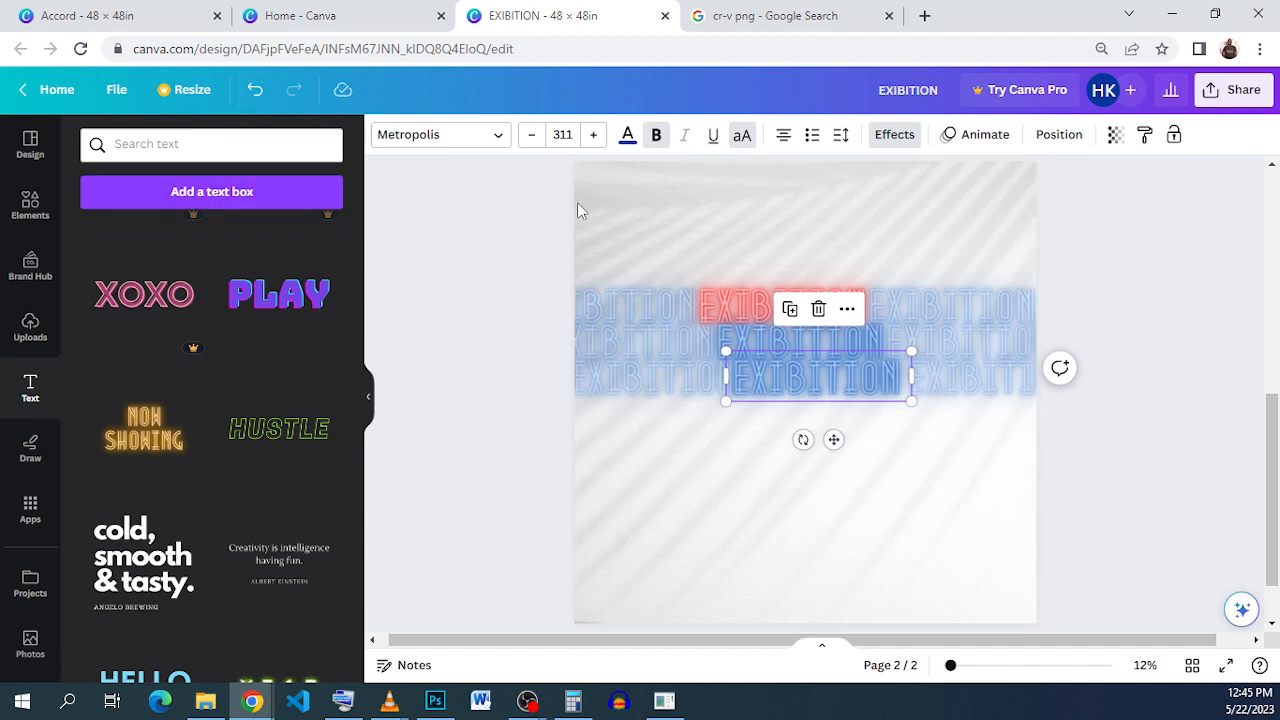
left_click(254, 90)
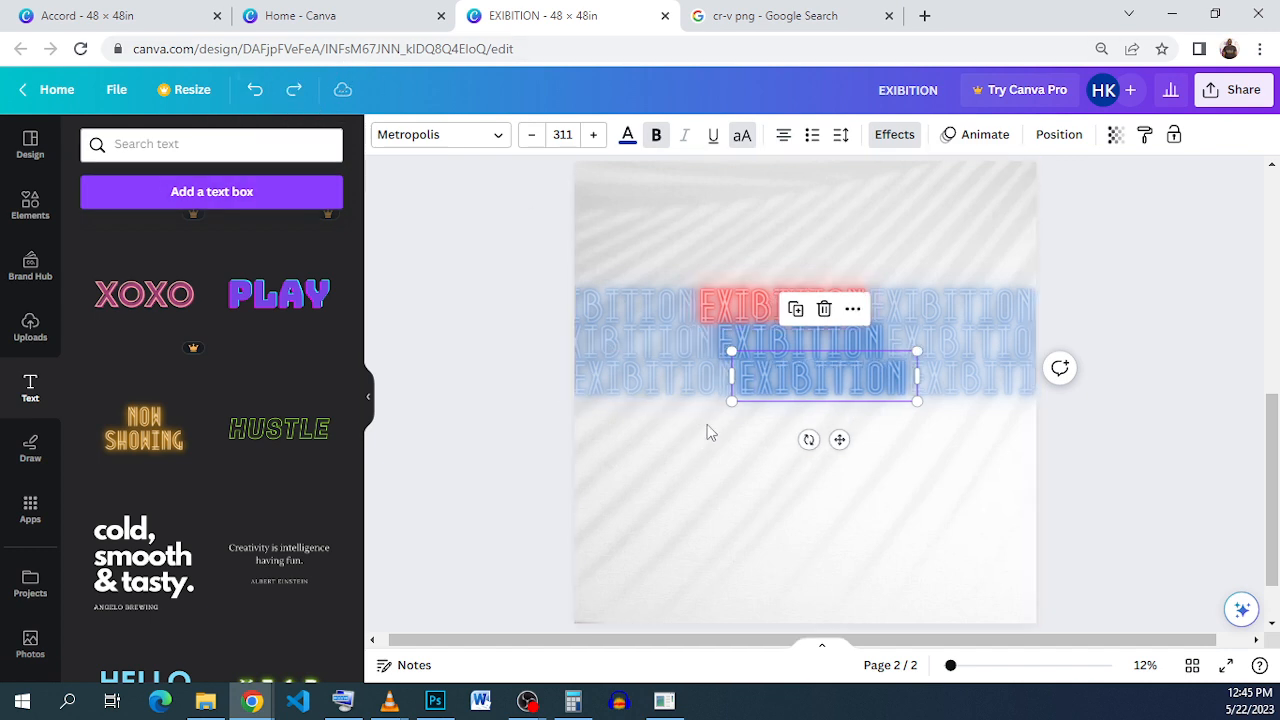
left_click(1068, 454)
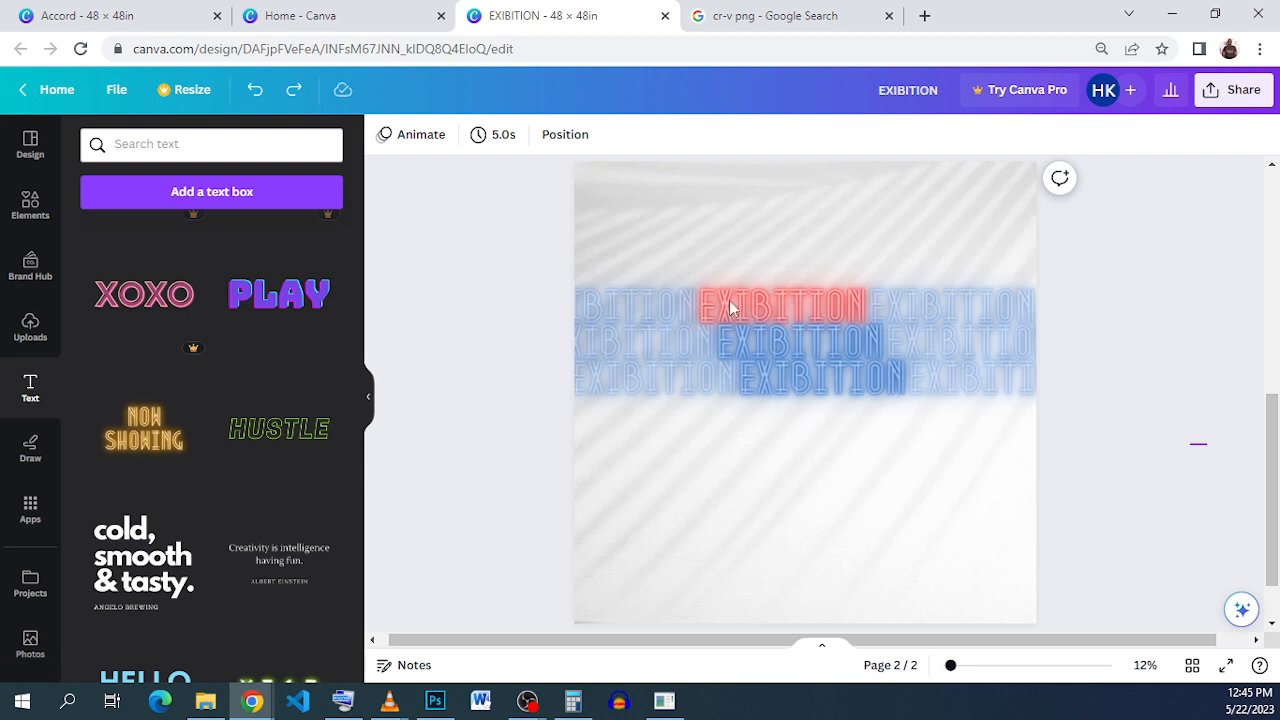
Step: Group all six EXIBITION text boxes into one block and nudge it into place
left_click_drag(1206, 443, 554, 281)
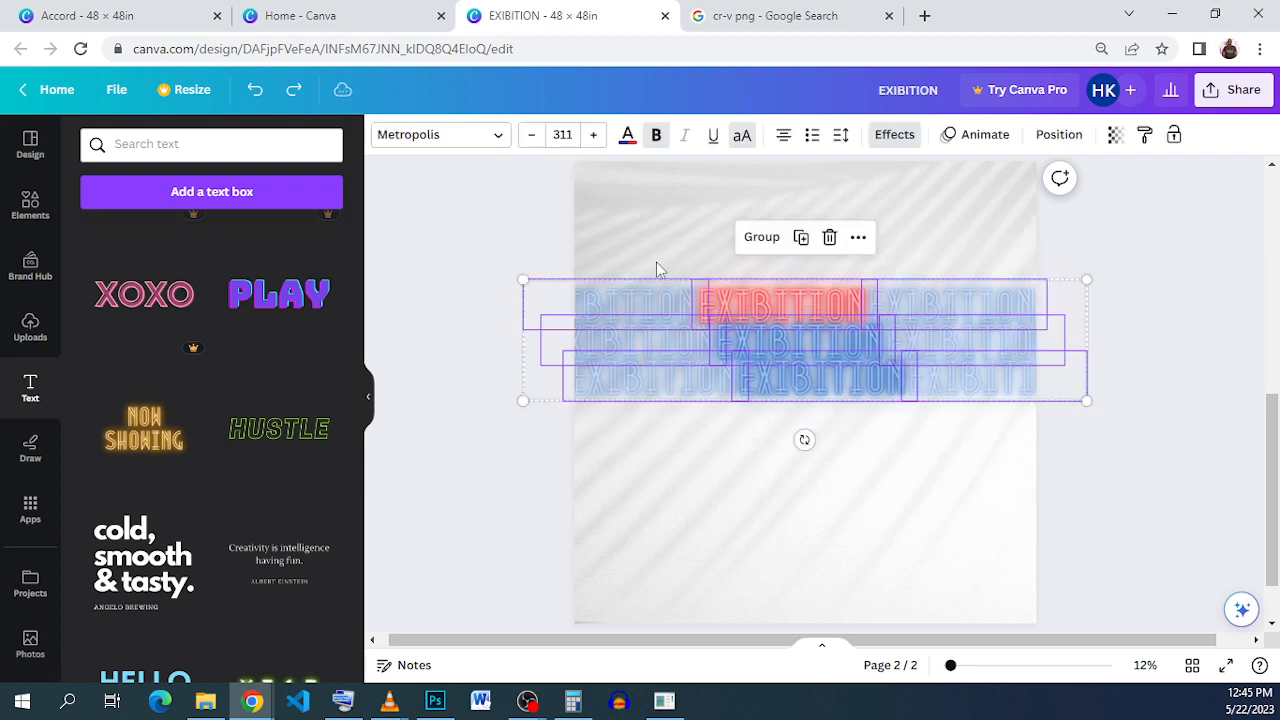
left_click(761, 237)
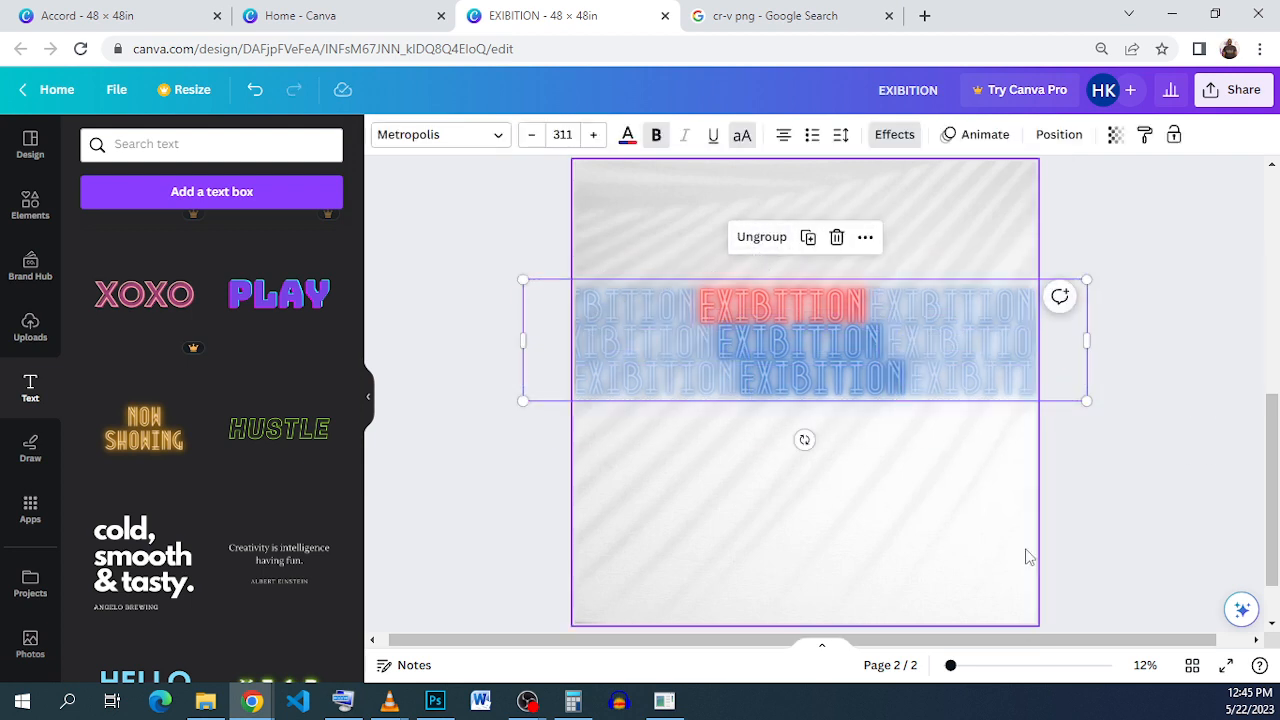
left_click_drag(776, 340, 776, 355)
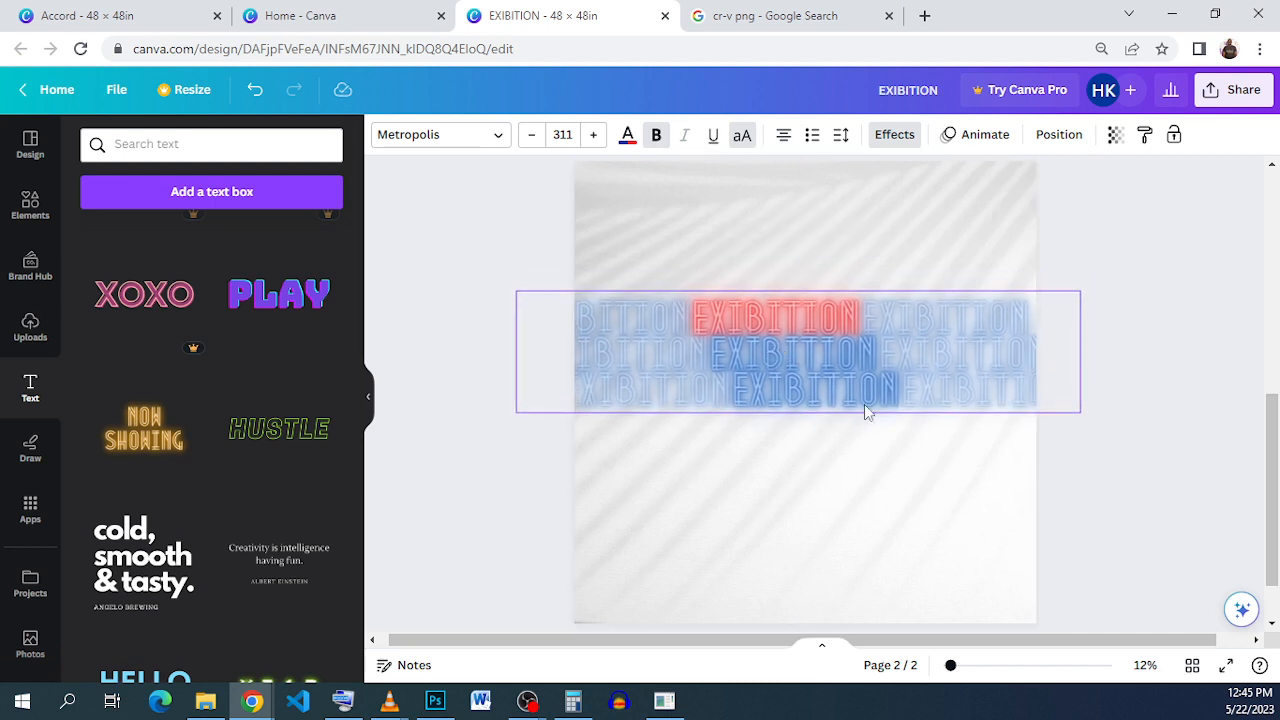
Step: Deselect the EXIBITION group and switch to the 'cr-v png - Google Search' browser tab
left_click(1140, 500)
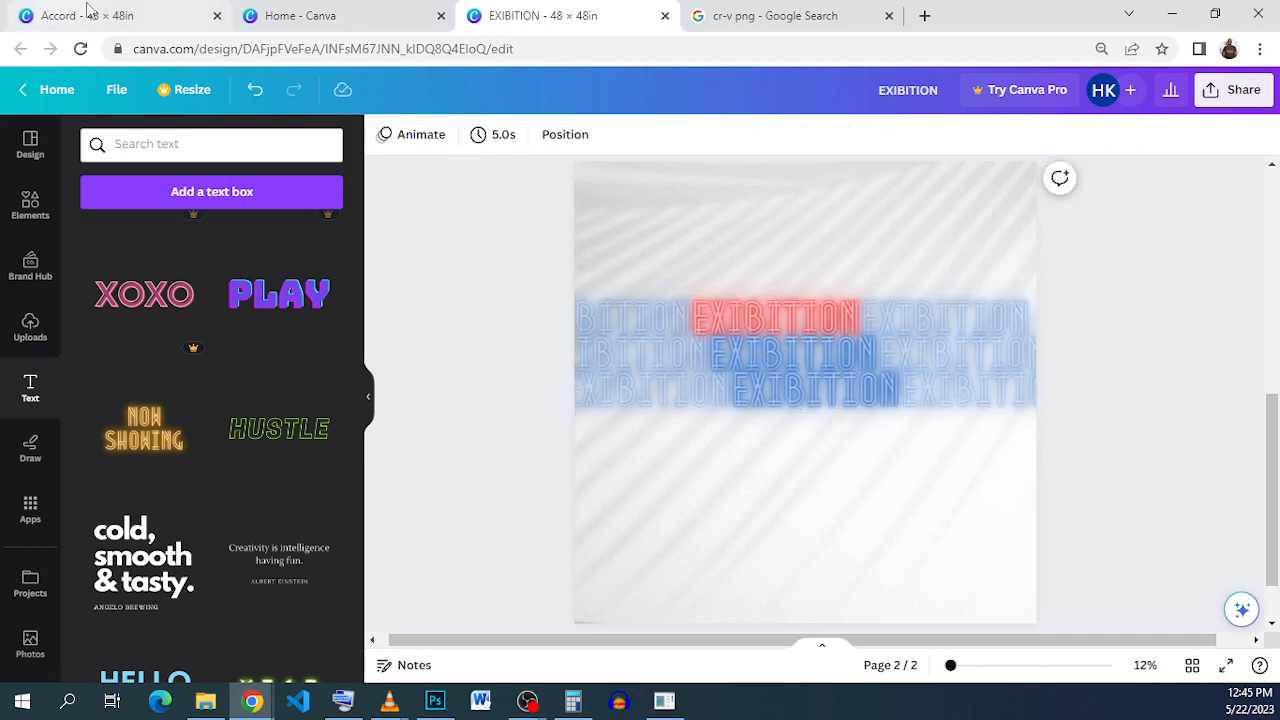
left_click(150, 15)
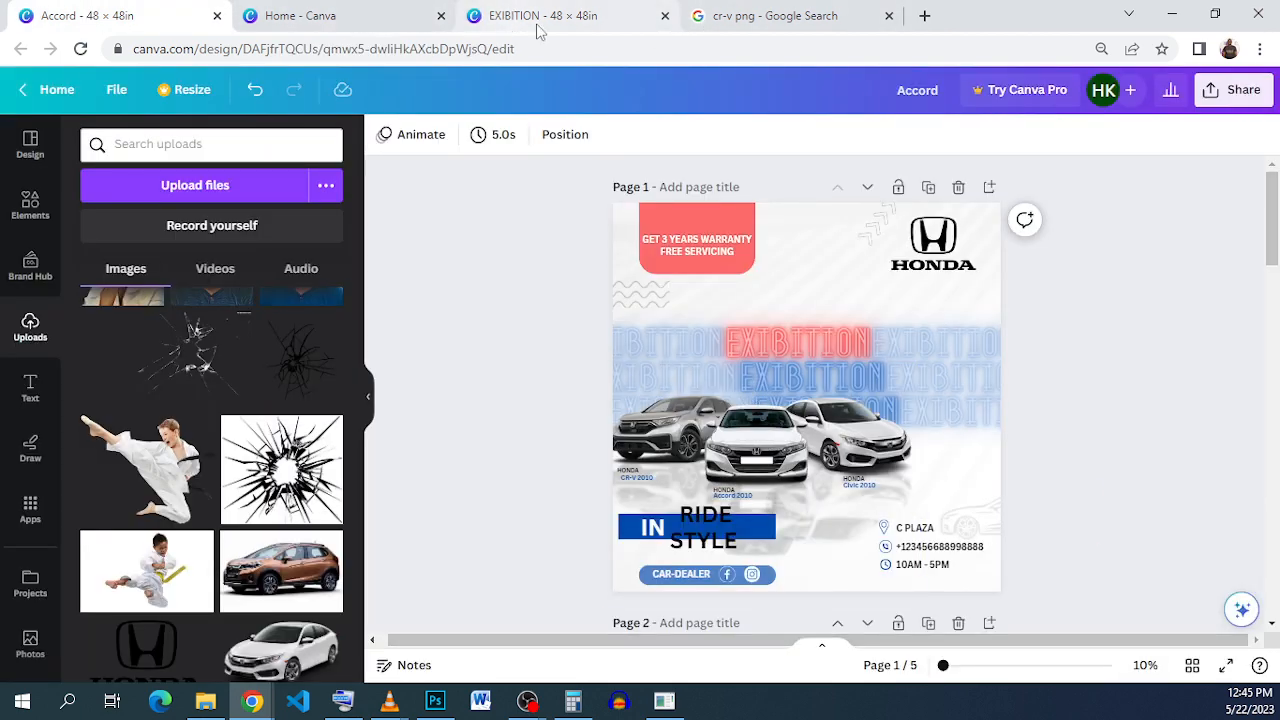
left_click(753, 20)
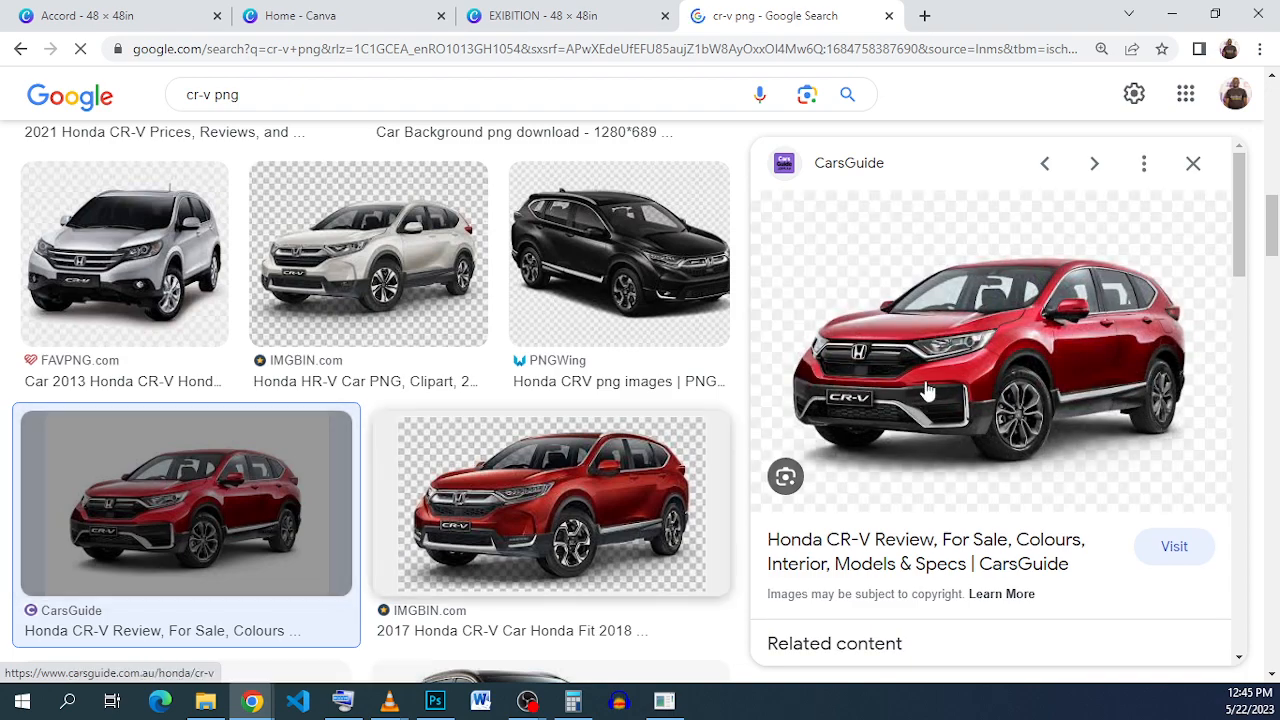
Step: Open the background-free brown PNGkey Honda CR-V (464 × 246) in the image preview
scroll(689, 323, "down", 10)
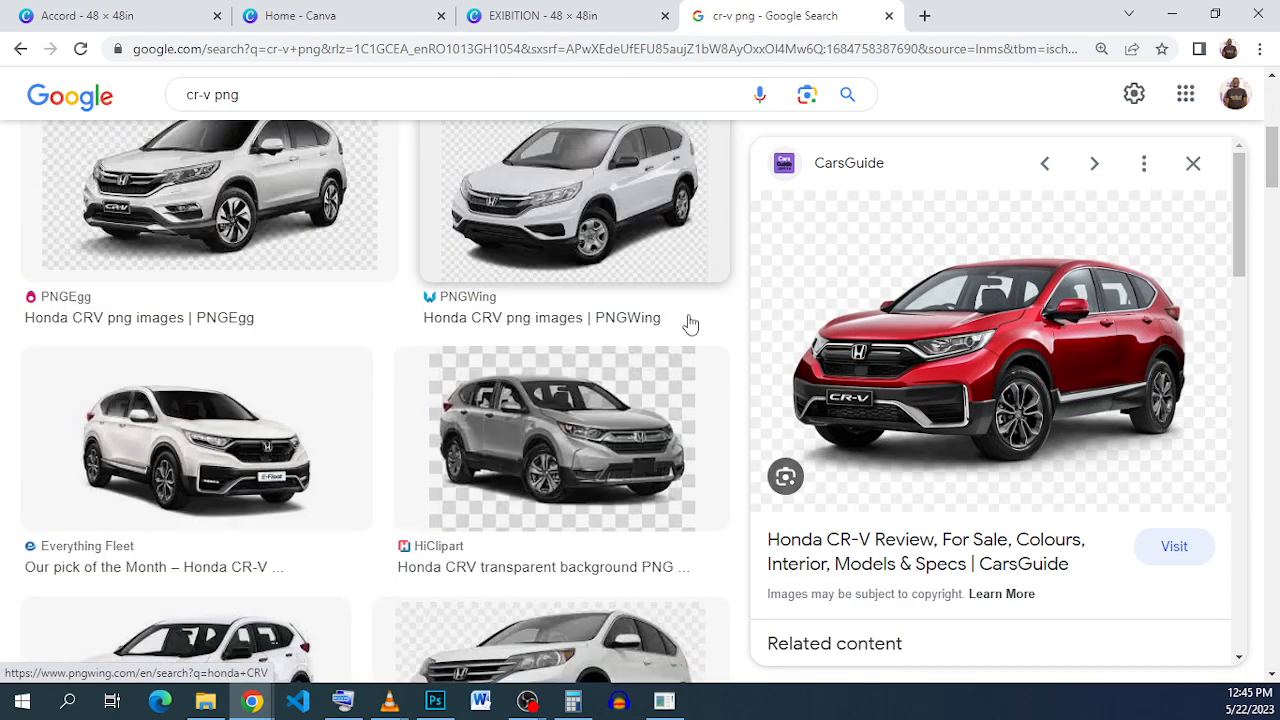
scroll(649, 321, "up", 2)
scroll(640, 320, "down", 5)
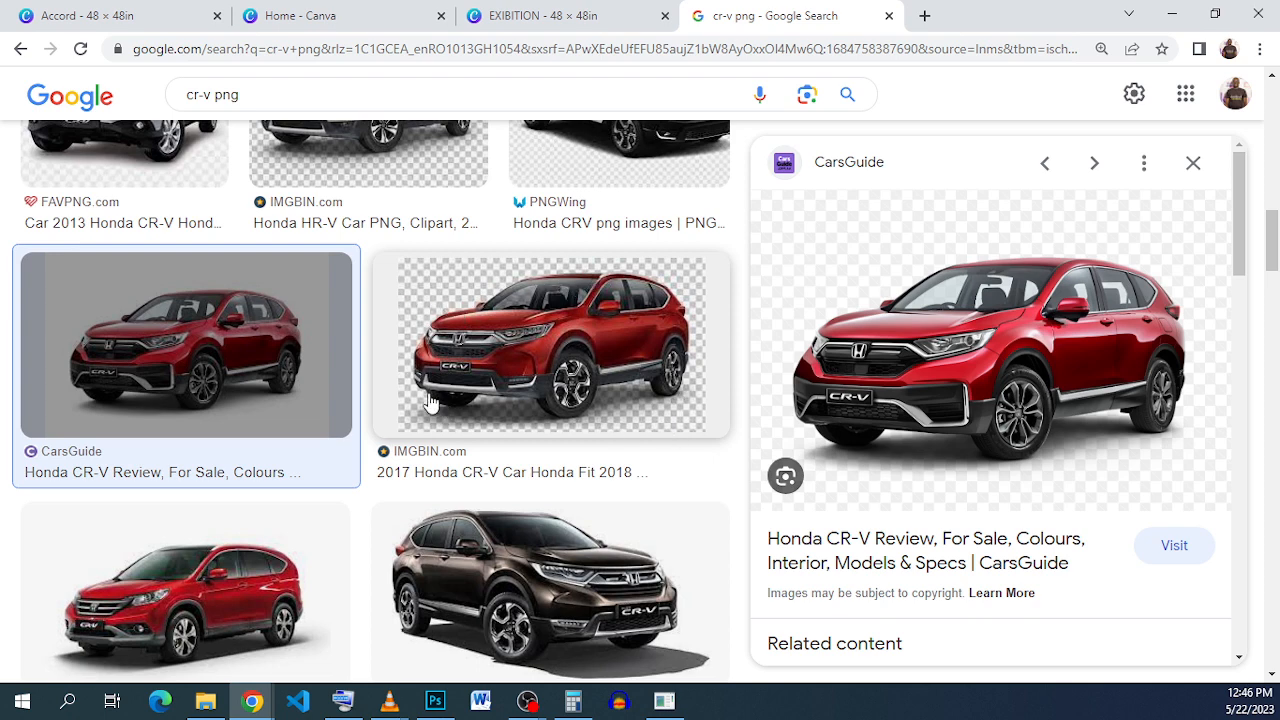
left_click(565, 325)
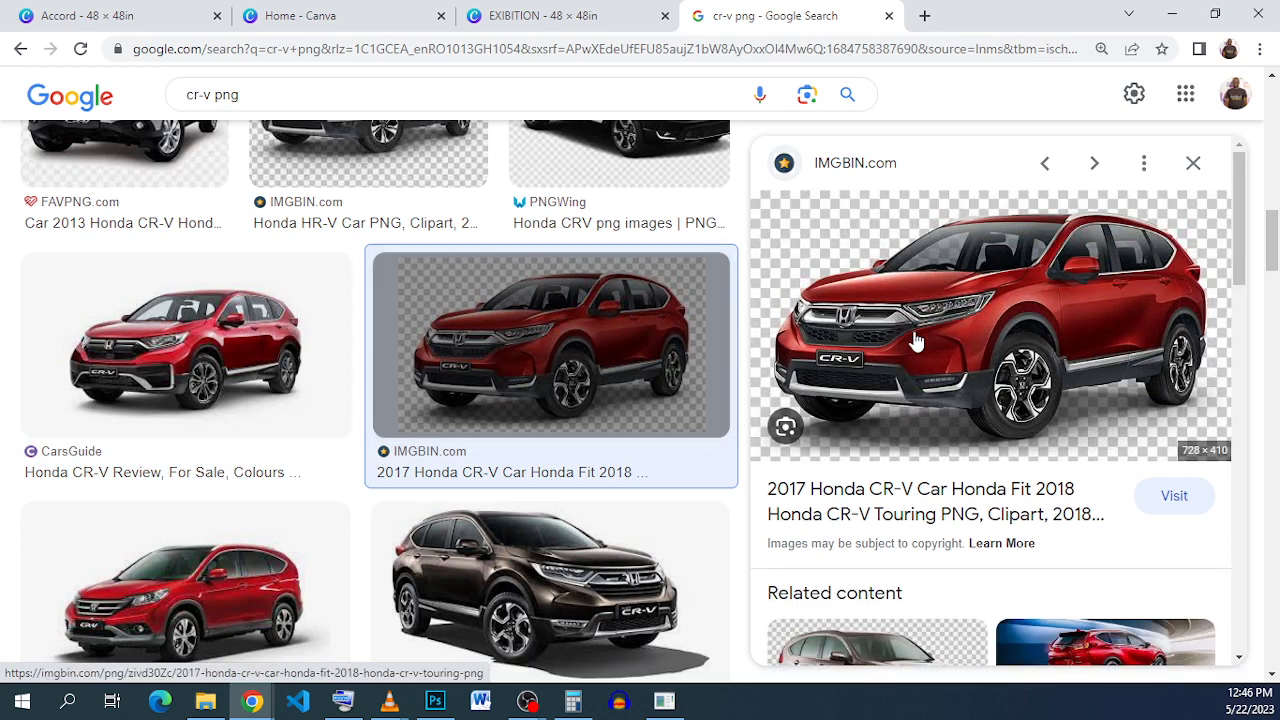
scroll(916, 340, "down", 2)
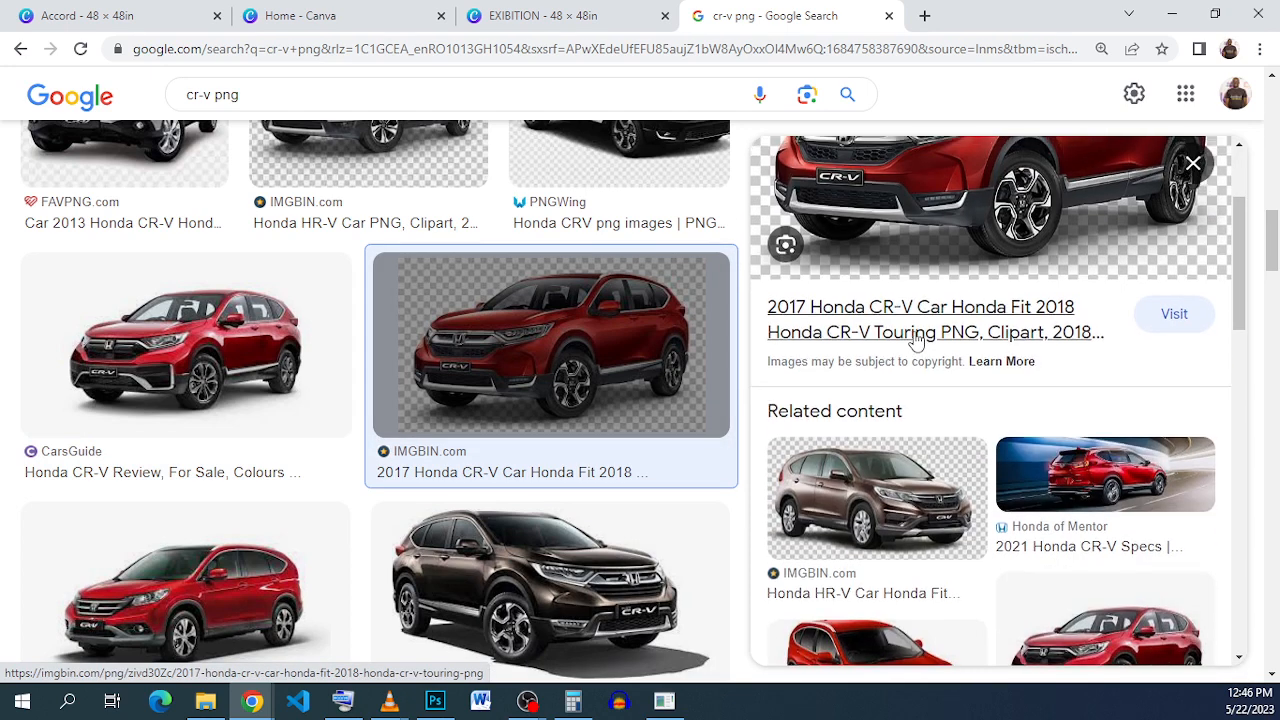
scroll(916, 340, "up", 2)
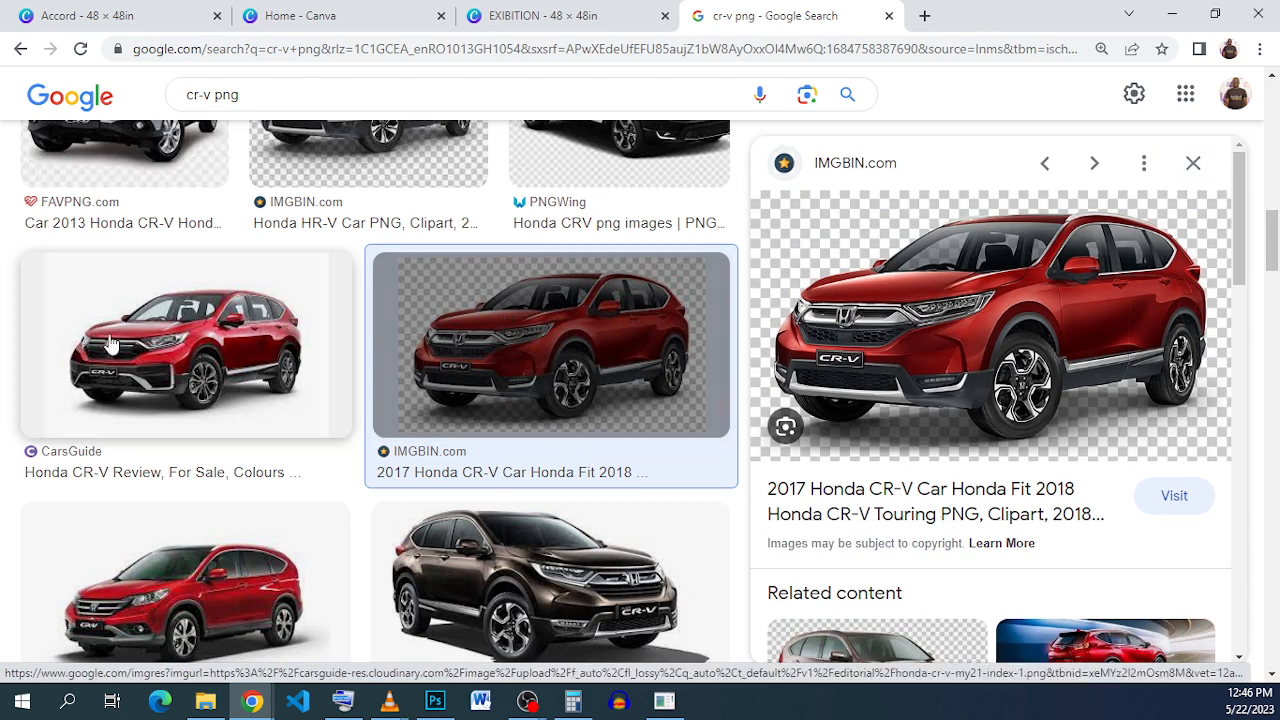
scroll(175, 400, "down", 1)
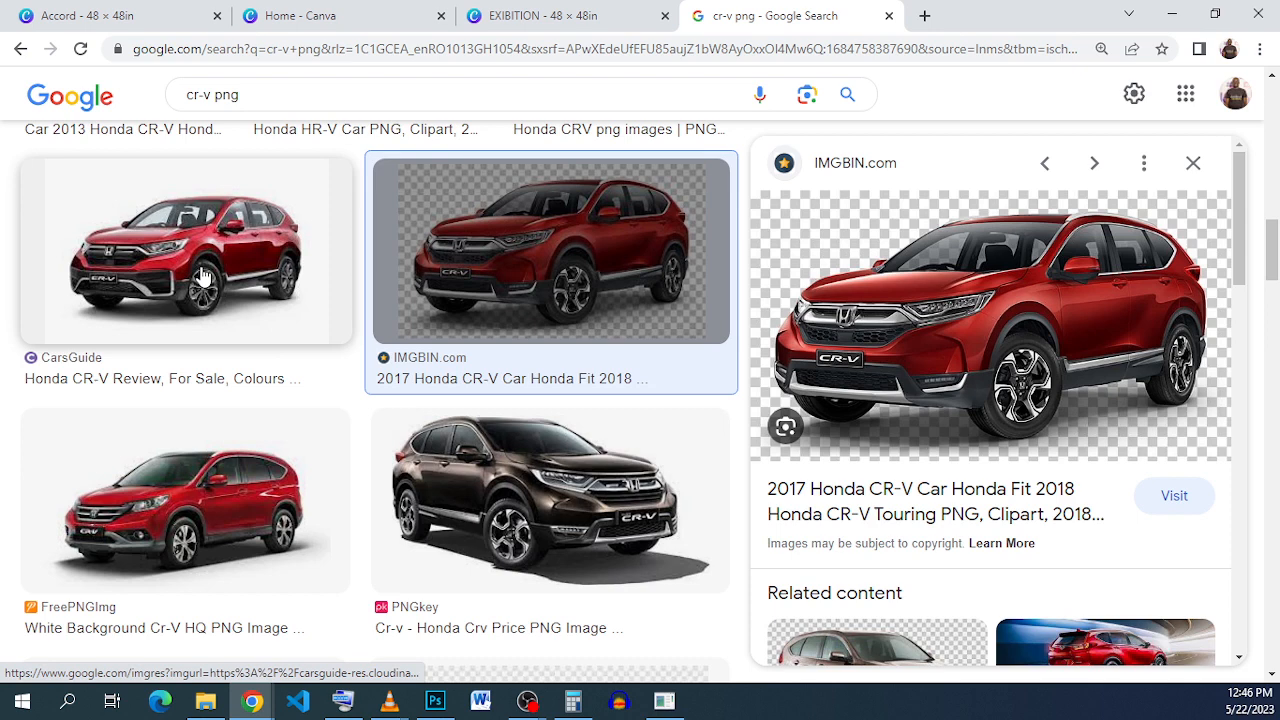
left_click(530, 537)
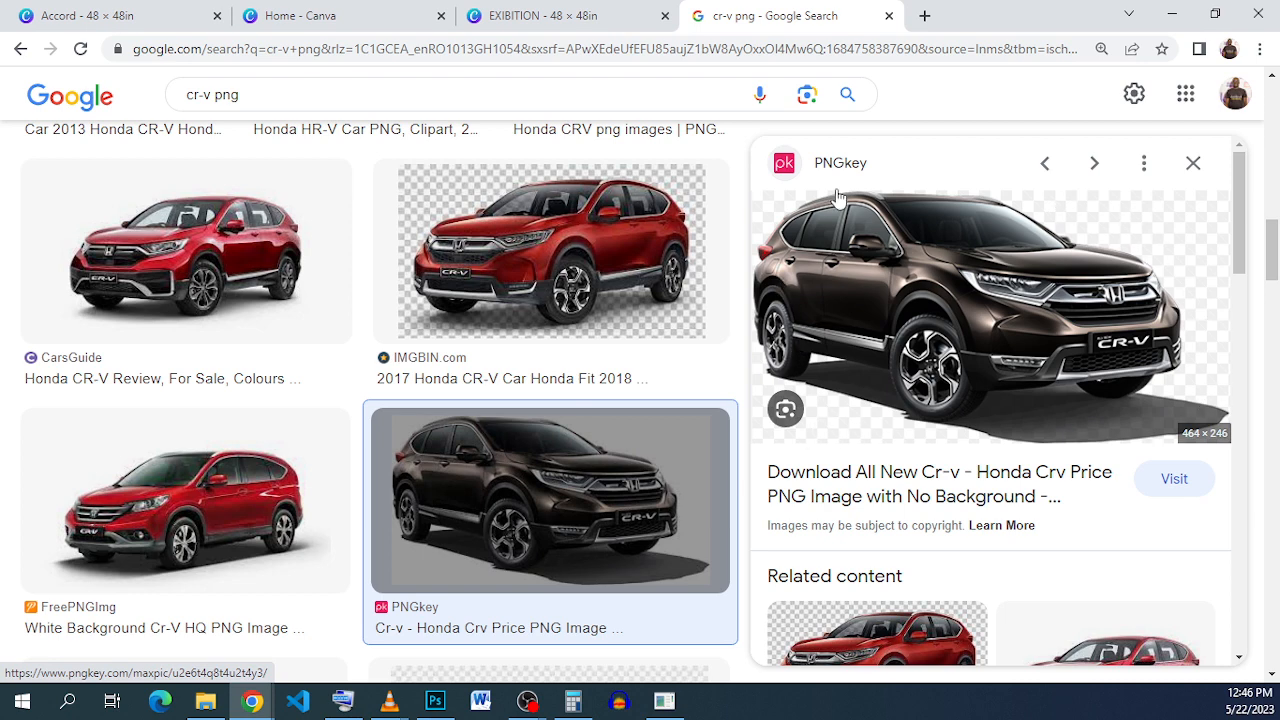
right_click(886, 292)
right_click(855, 262)
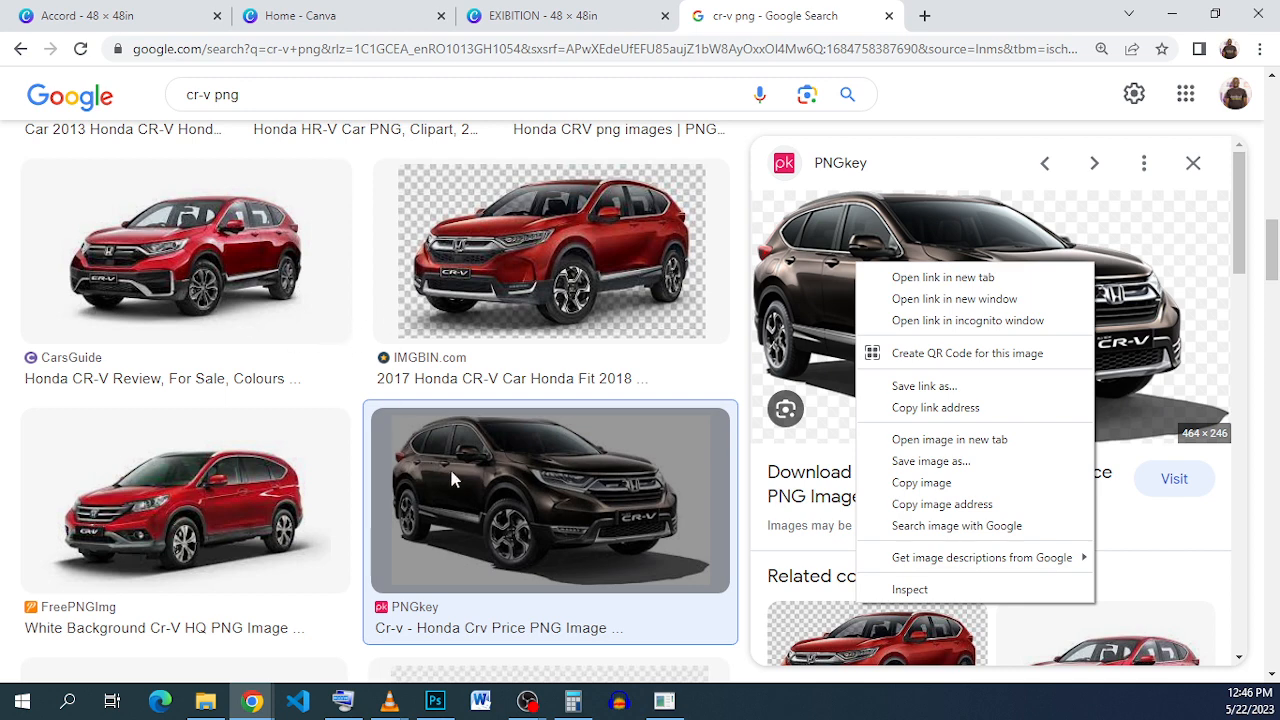
Step: Compare other CR-V results, including the white CR-V images, without copying any
left_click(357, 368)
scroll(372, 194, "up", 3)
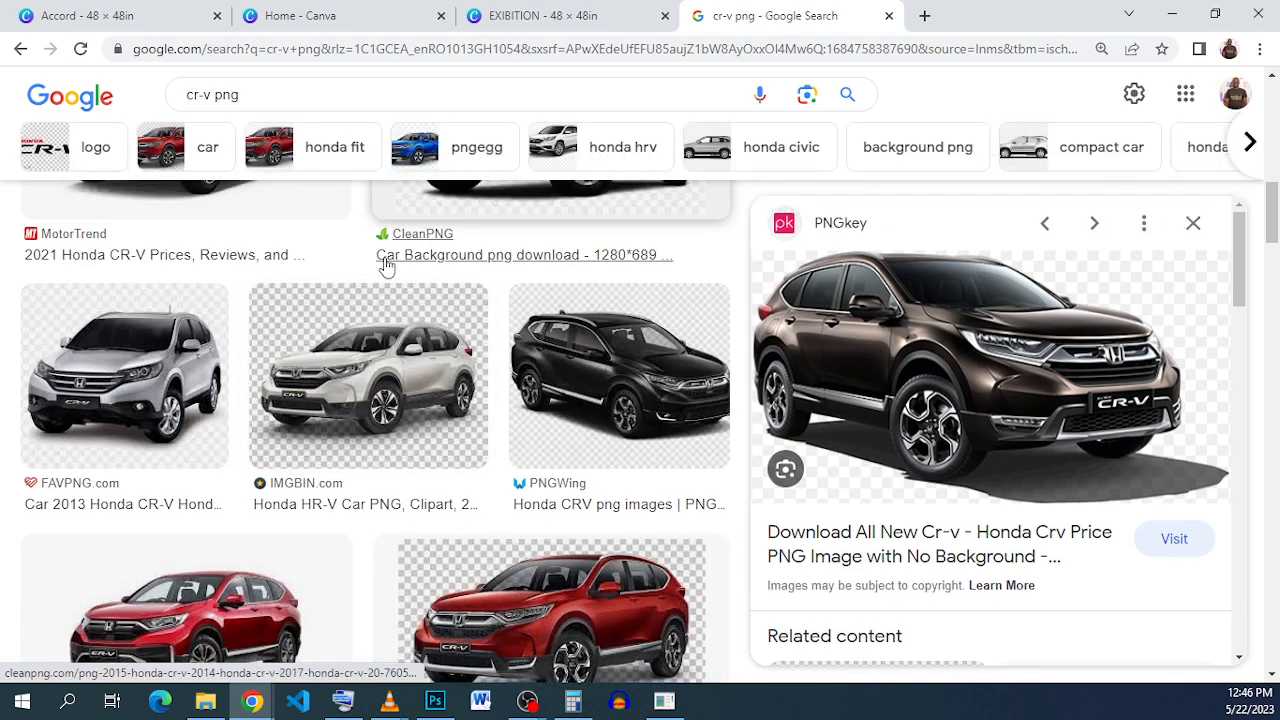
scroll(486, 371, "down", 2)
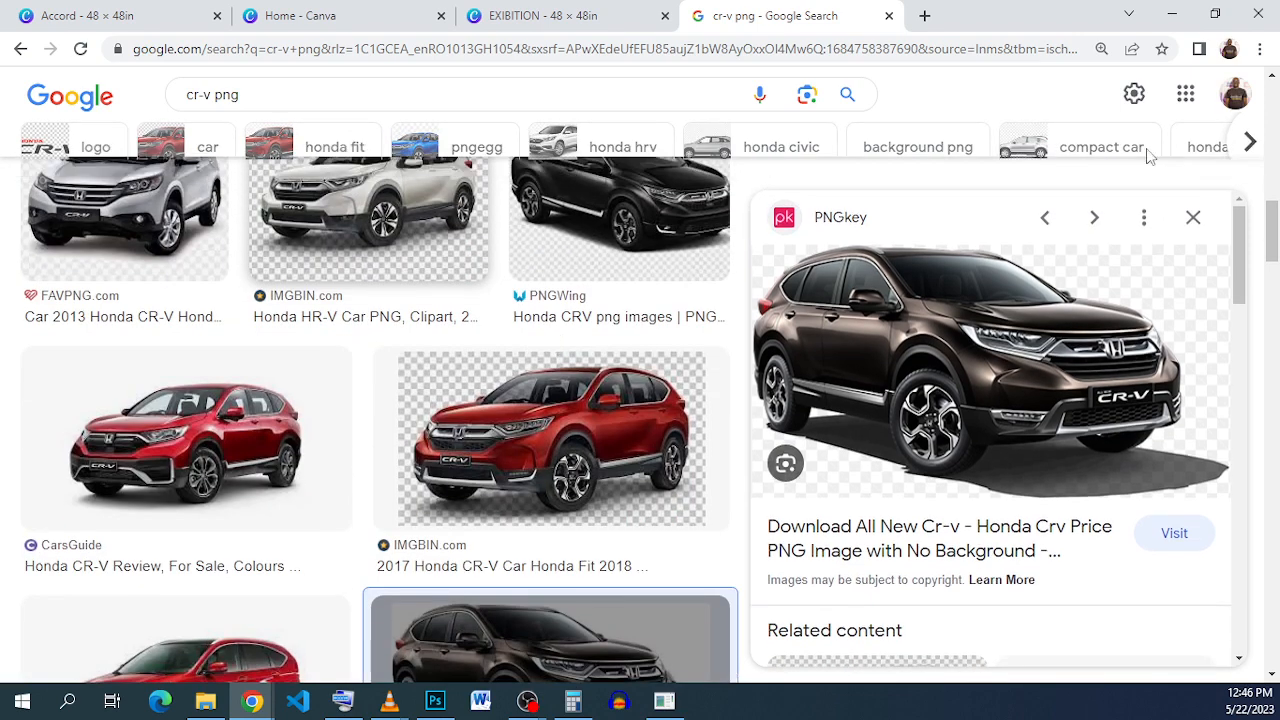
left_click(1198, 166)
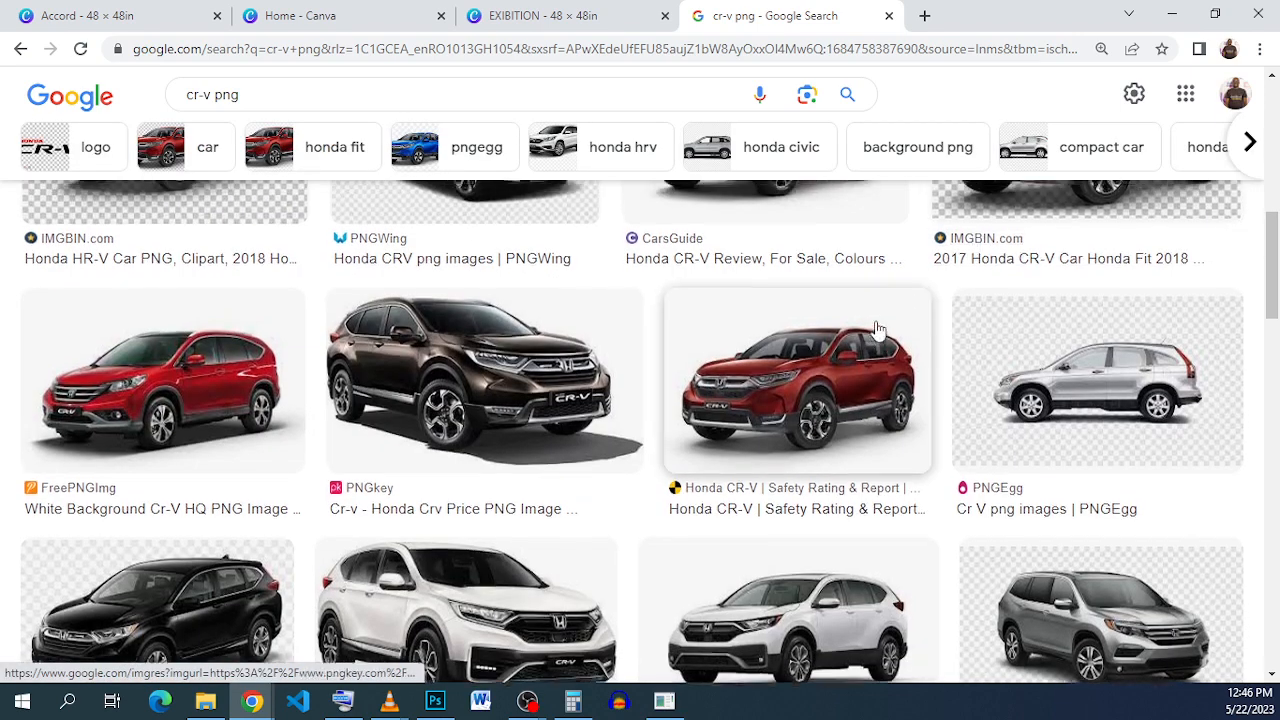
scroll(875, 327, "up", 4)
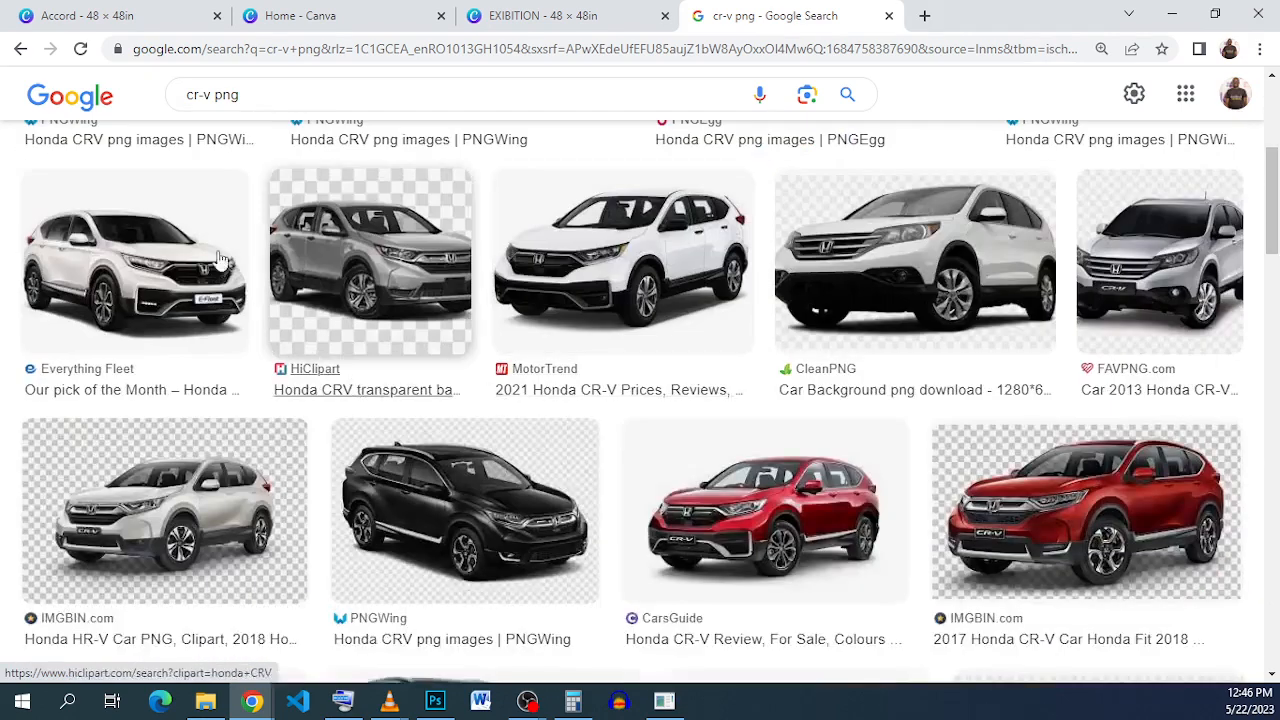
right_click(138, 267)
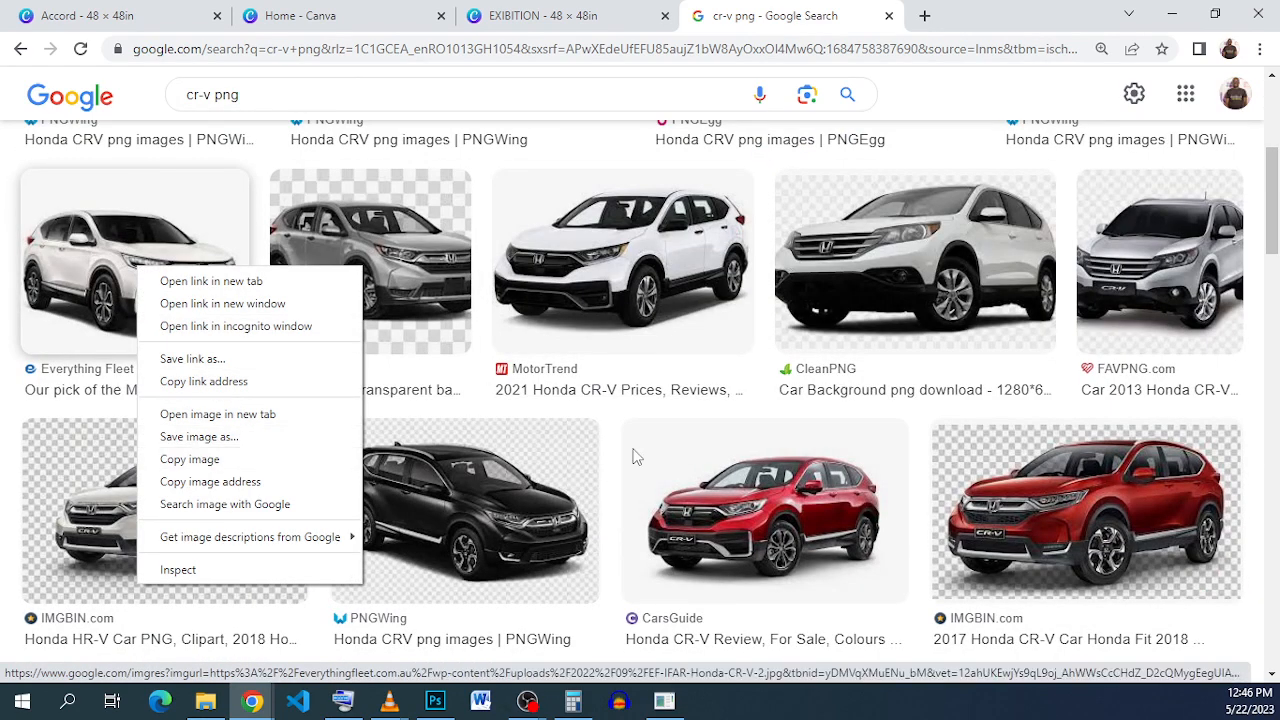
left_click(767, 374)
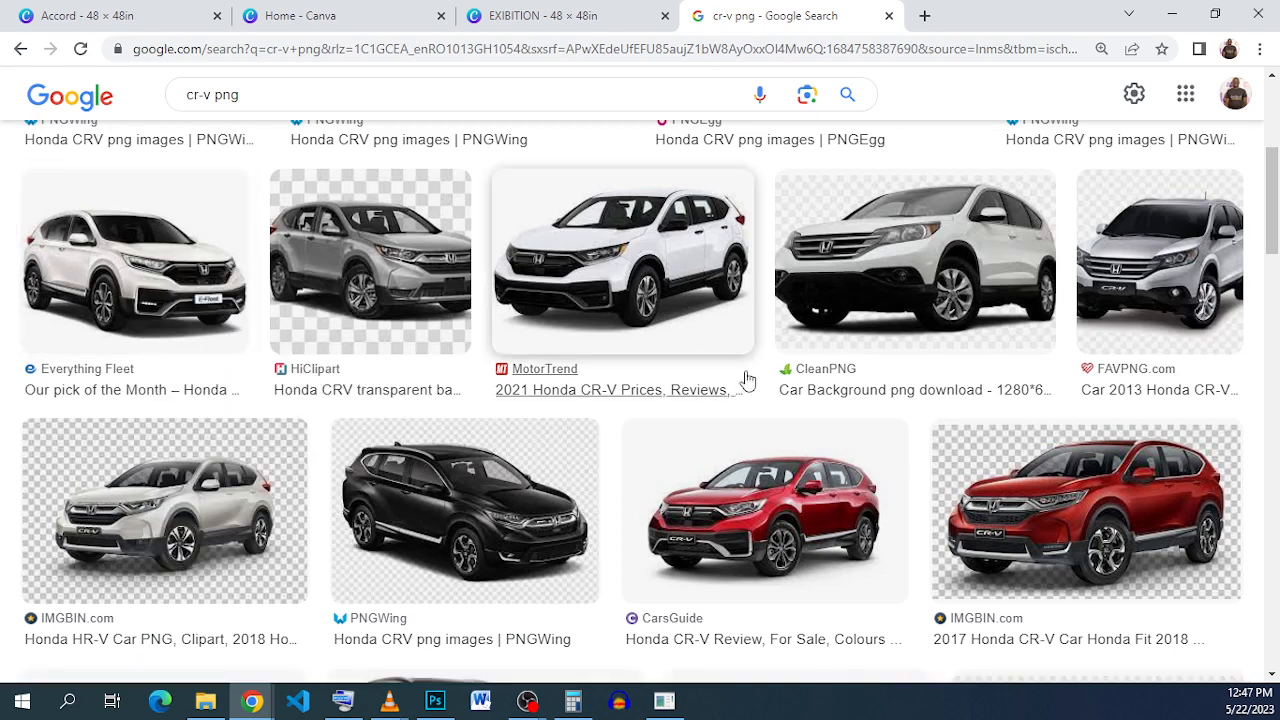
scroll(723, 406, "up", 3)
scroll(723, 406, "up", 2)
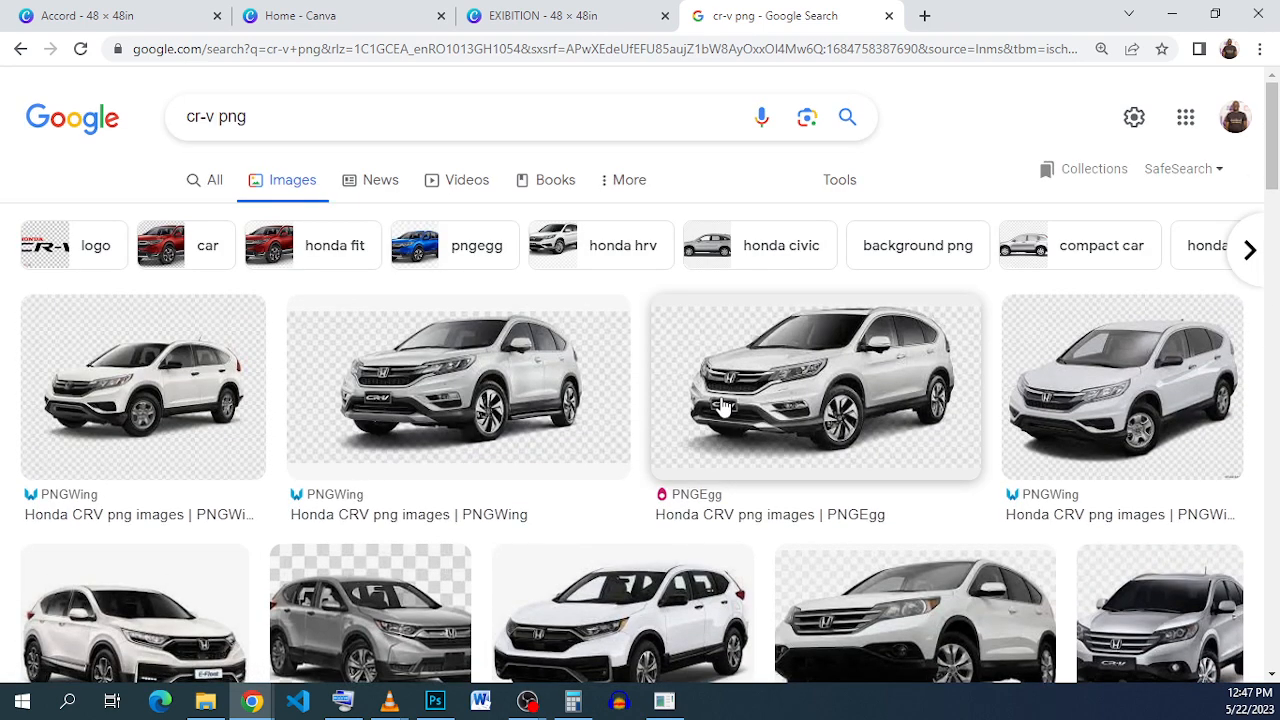
scroll(723, 406, "down", 3)
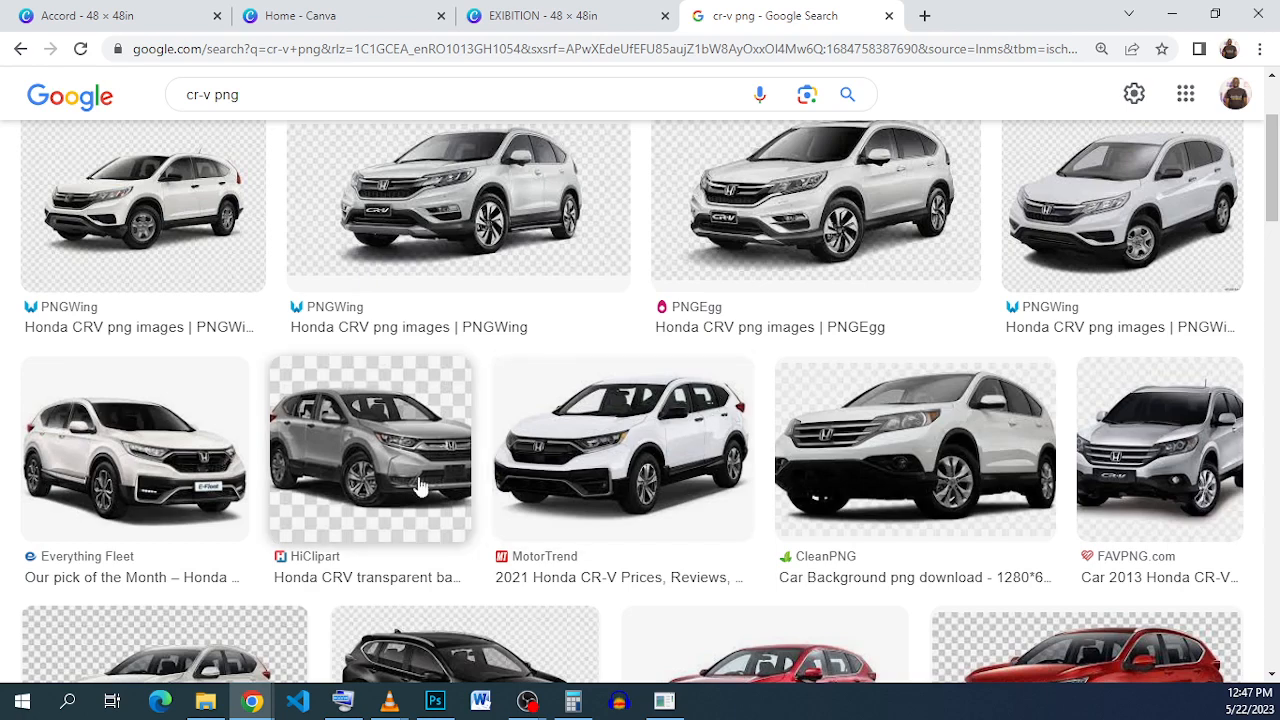
left_click(152, 478)
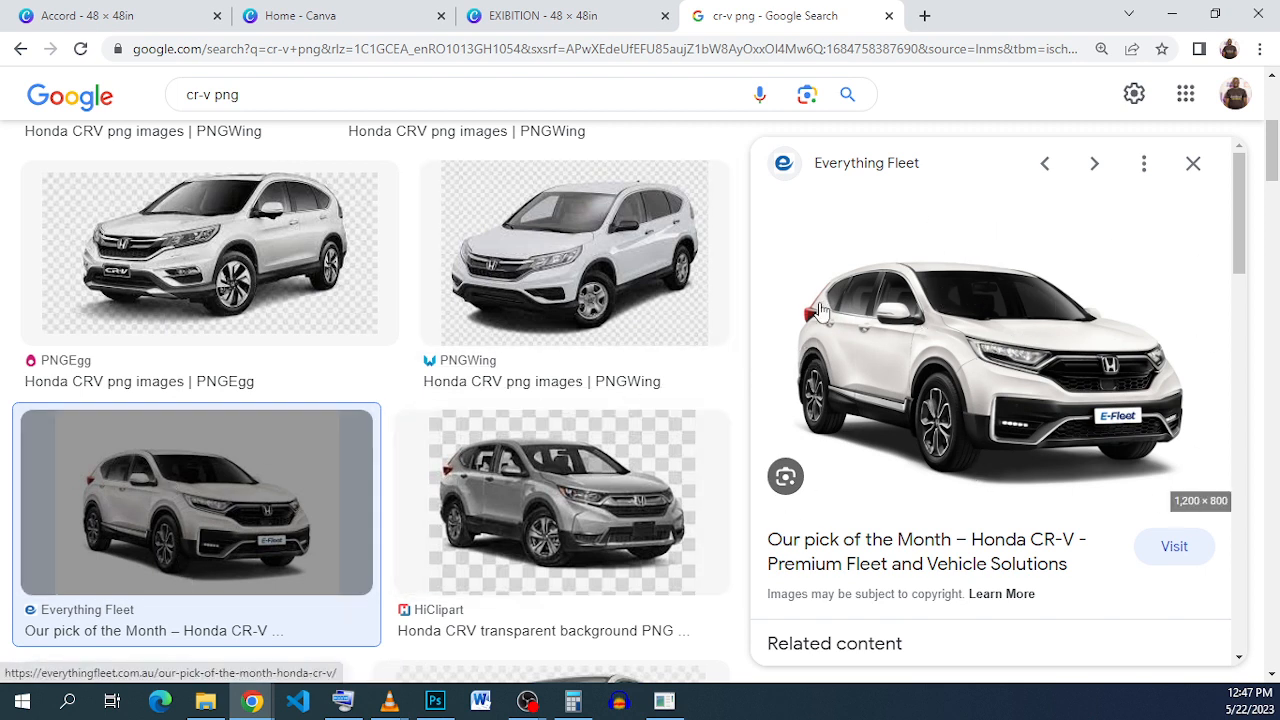
scroll(812, 313, "down", 3)
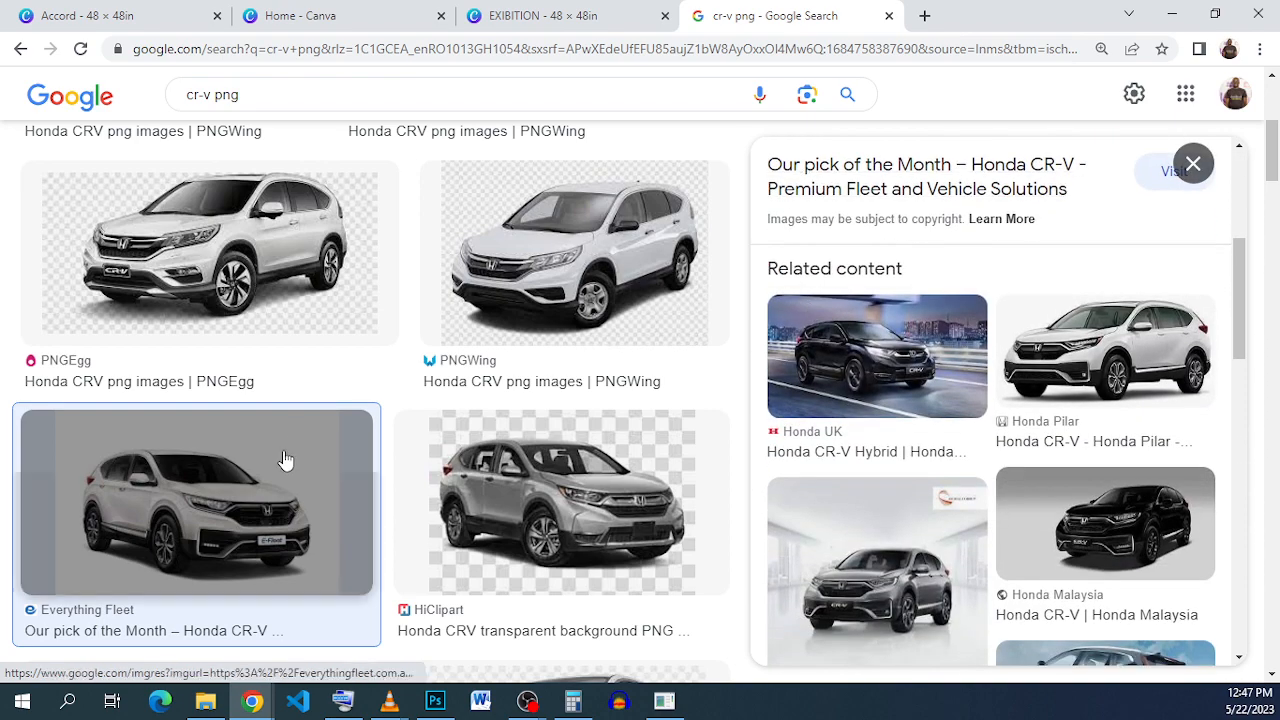
scroll(300, 405, "down", 3)
scroll(303, 405, "down", 7)
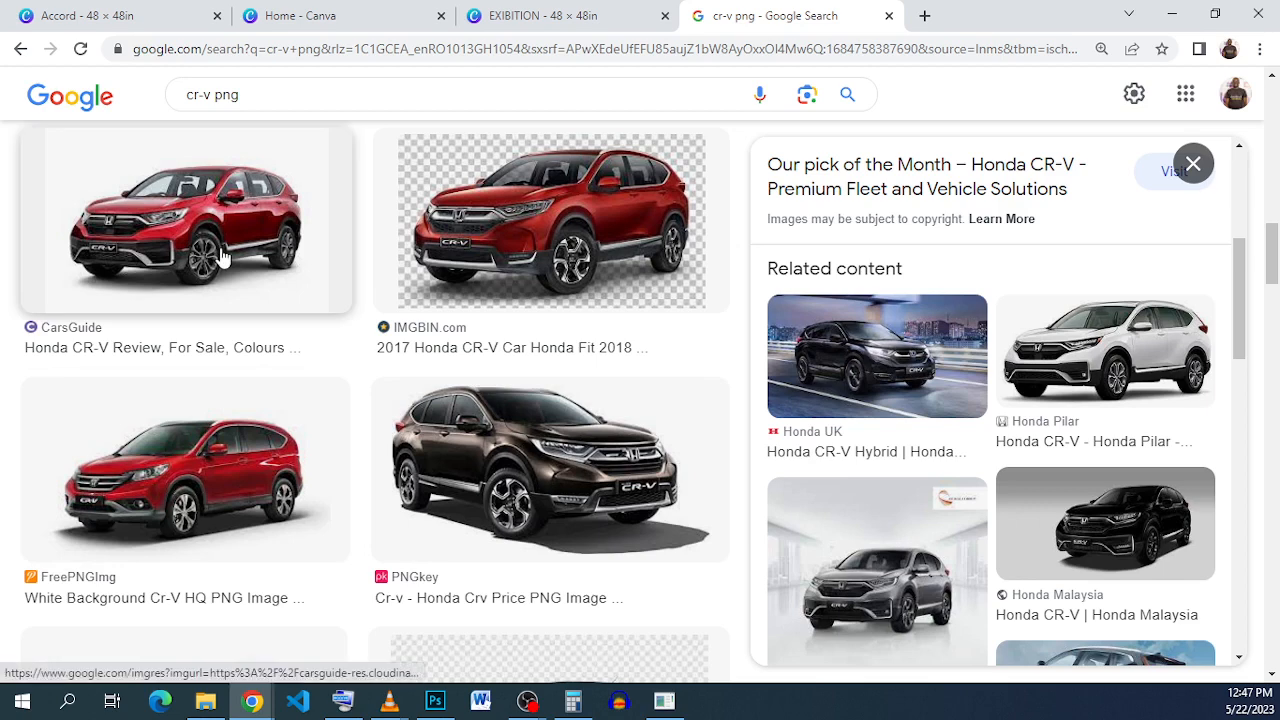
Step: Copy the brown PNGkey CR-V image and return to the EXIBITION design
left_click(222, 258)
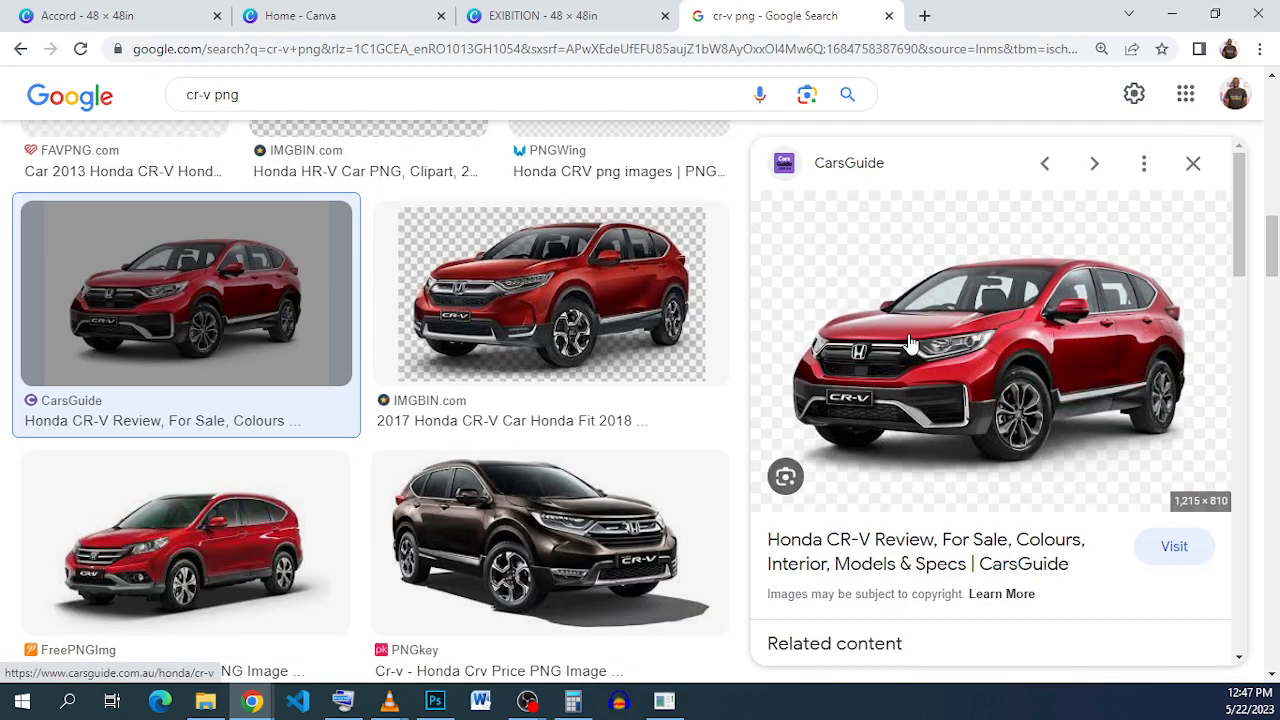
left_click(640, 592)
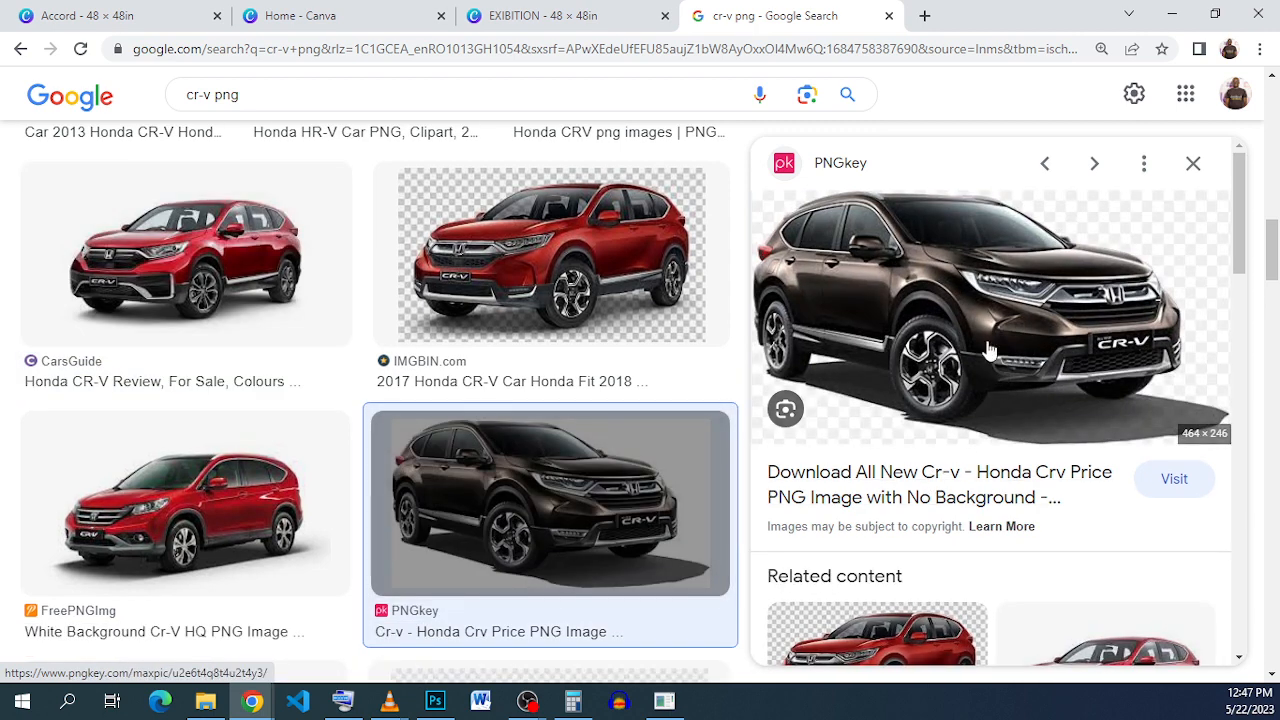
right_click(925, 291)
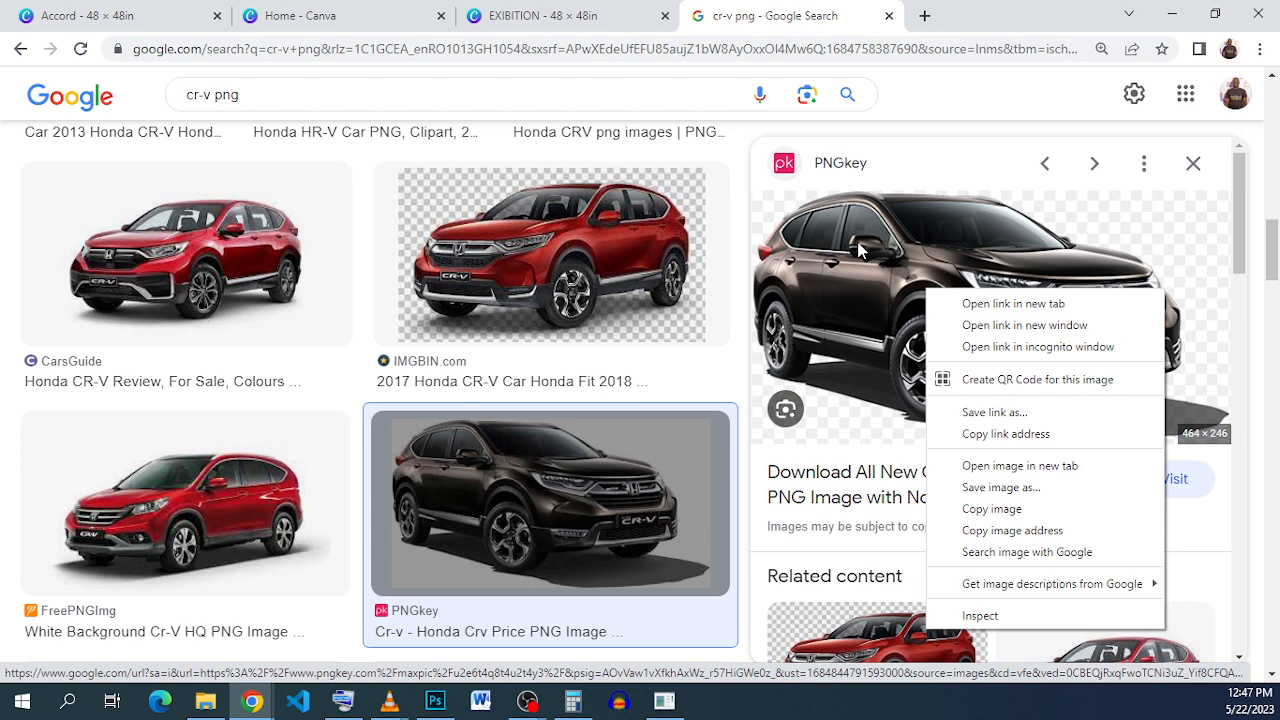
left_click(1040, 509)
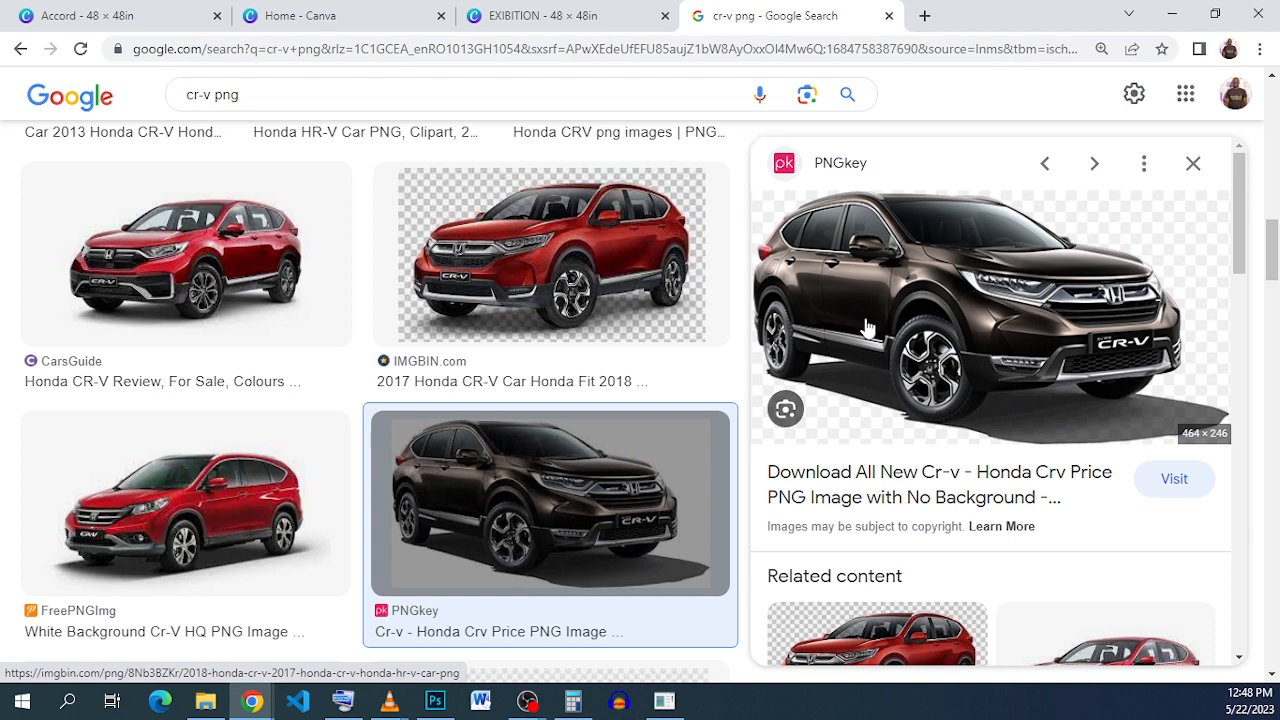
left_click(509, 17)
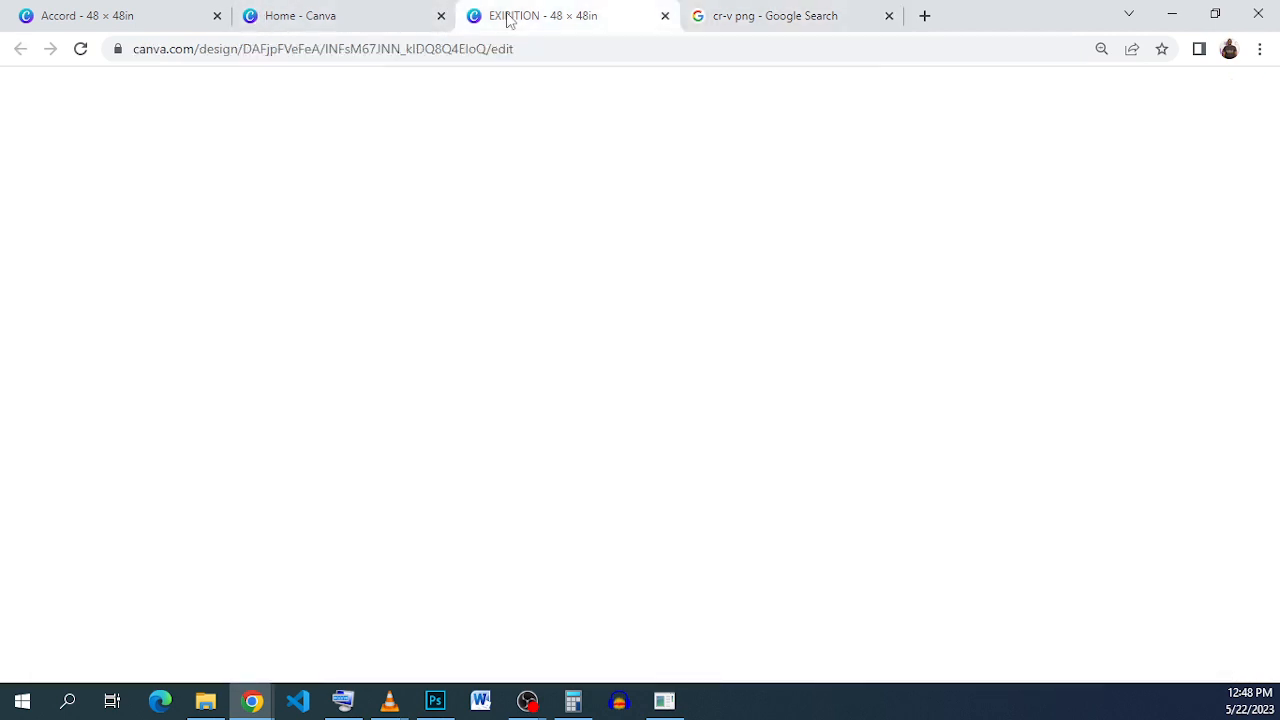
Step: Paste the brown CR-V, bring it forward over the text, and resize it to about 22.79 × 12.08 in
right_click(720, 416)
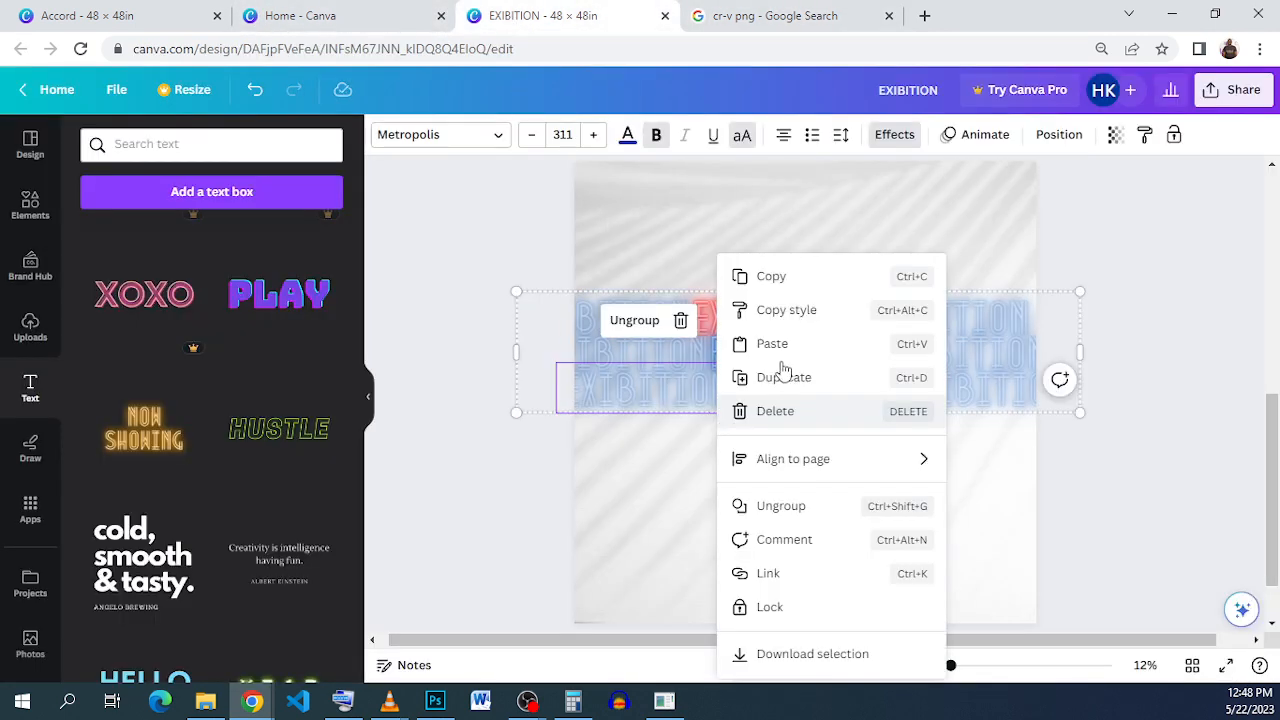
left_click(805, 348)
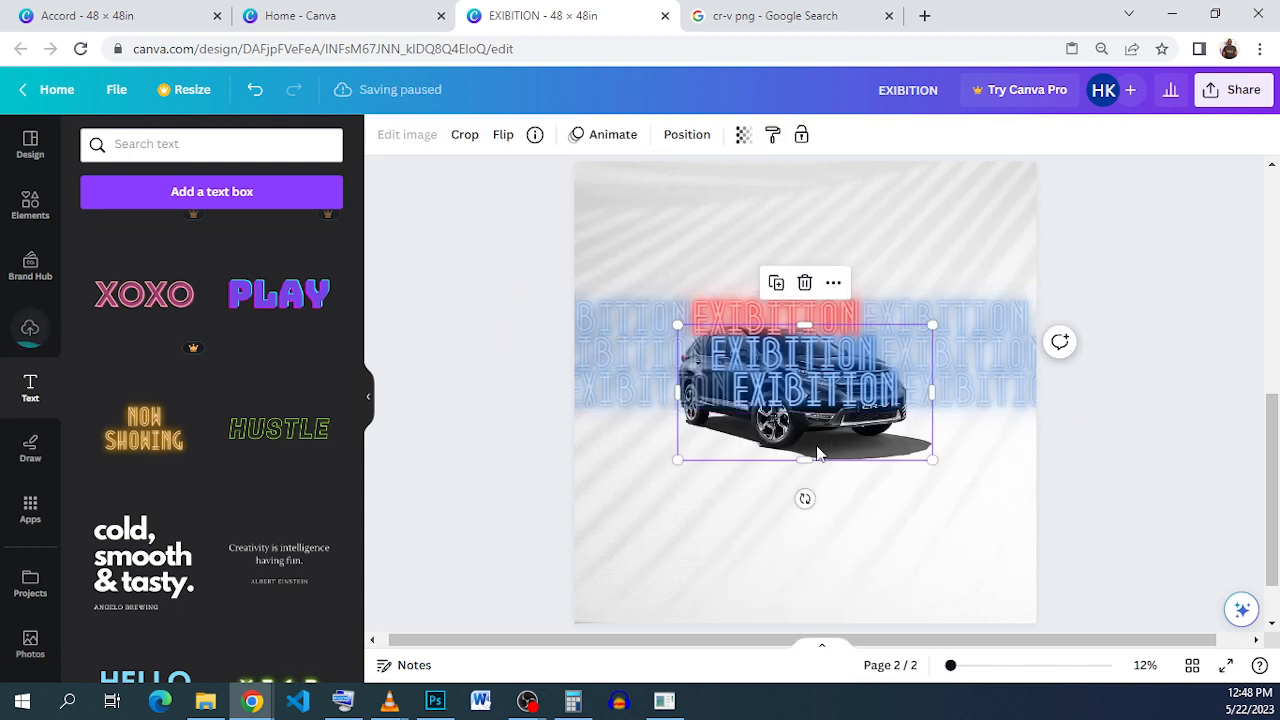
mouse_move(818, 453)
left_mouse_down()
mouse_move(794, 466)
mouse_move(781, 450)
mouse_move(560, 588)
mouse_move(809, 453)
left_mouse_up()
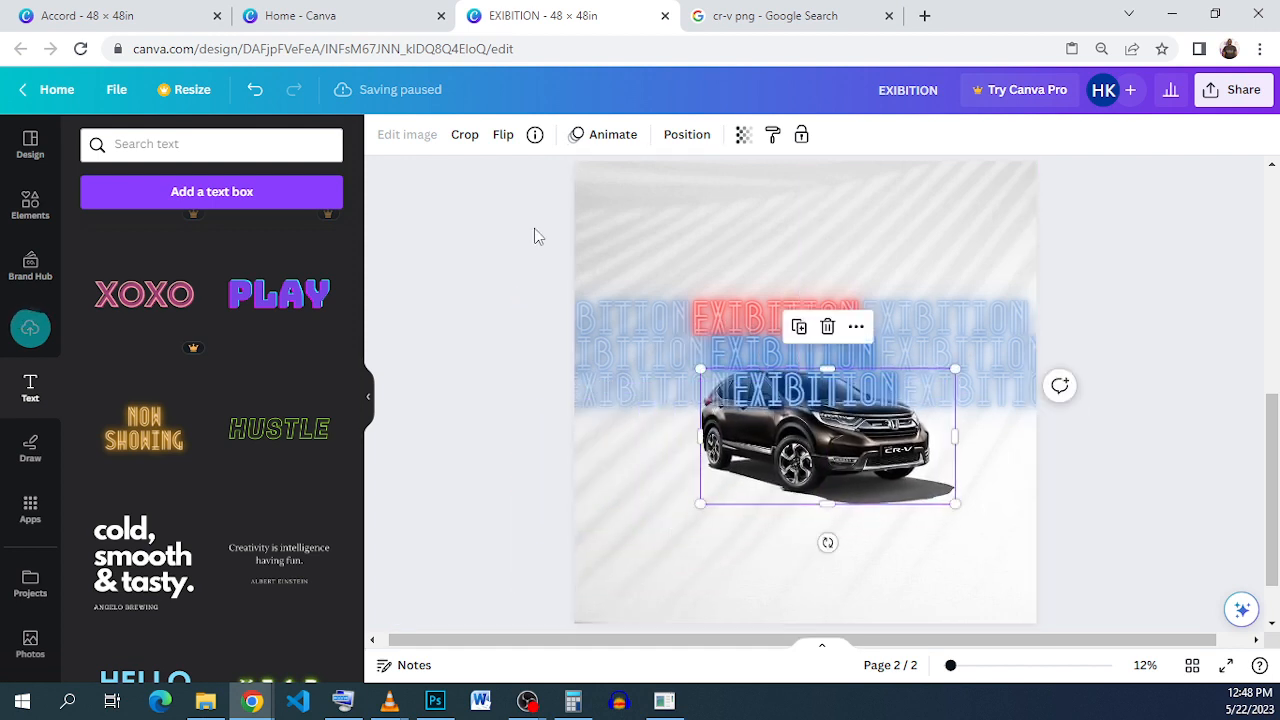
left_click(688, 136)
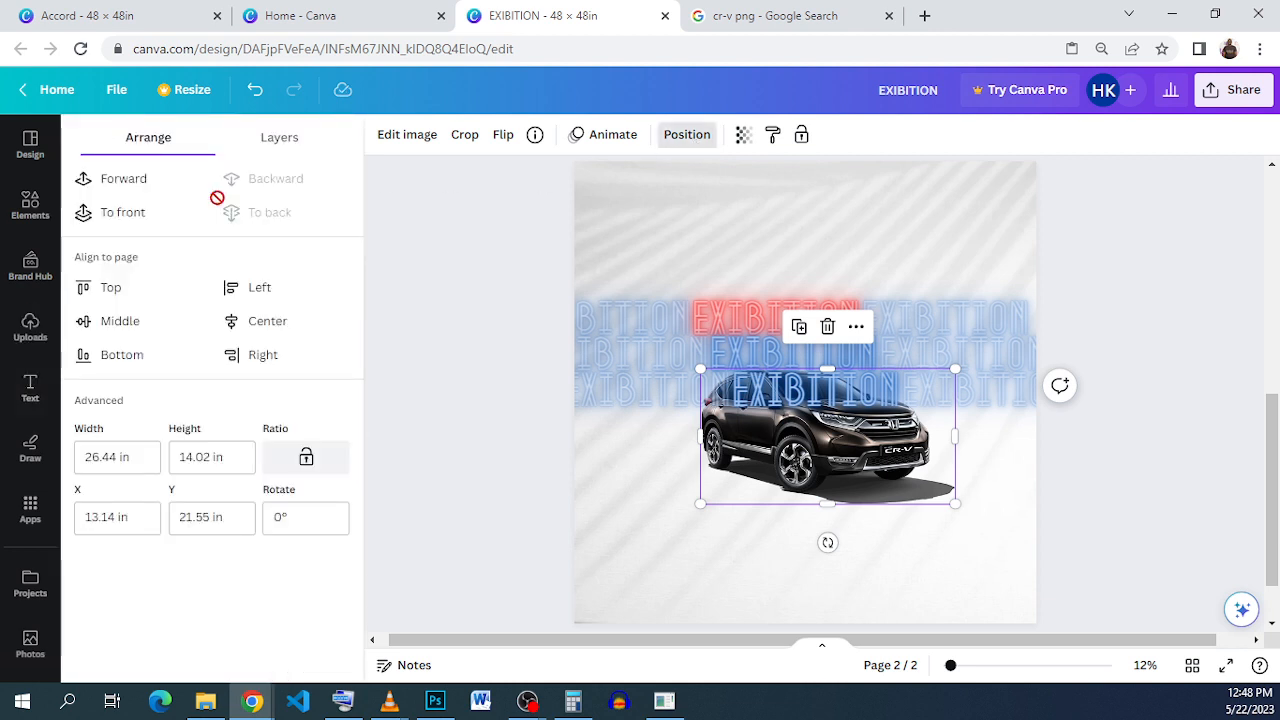
left_click(152, 213)
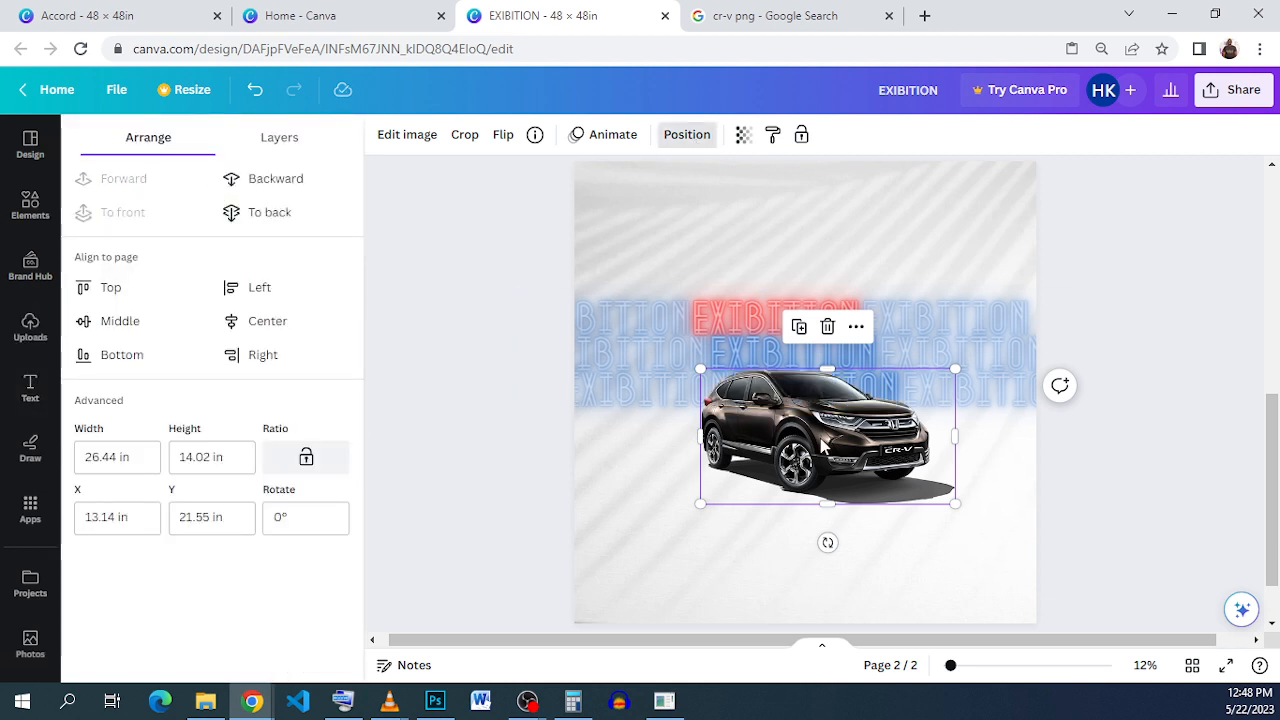
left_click_drag(953, 371, 918, 388)
left_click_drag(851, 440, 872, 433)
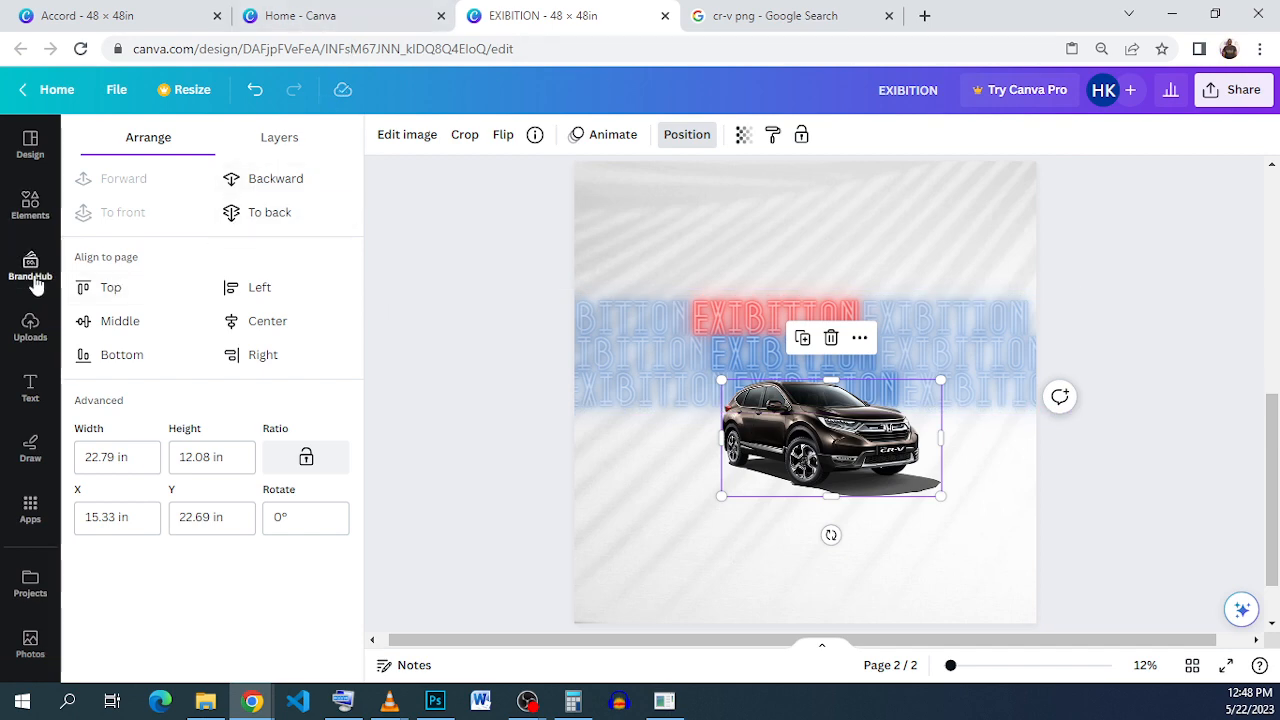
left_click(31, 325)
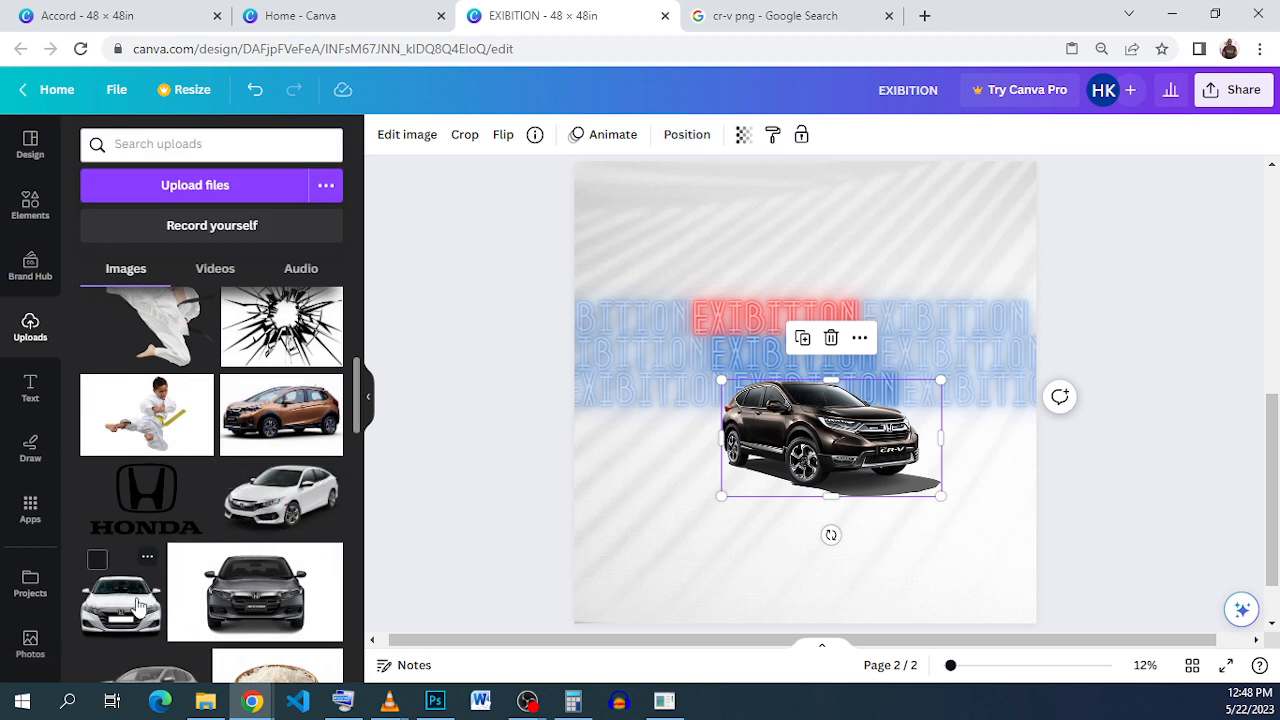
Step: Add the white Civic, enlarge and trim the white Accord, and overlap the Civic onto the Accord
left_click(282, 497)
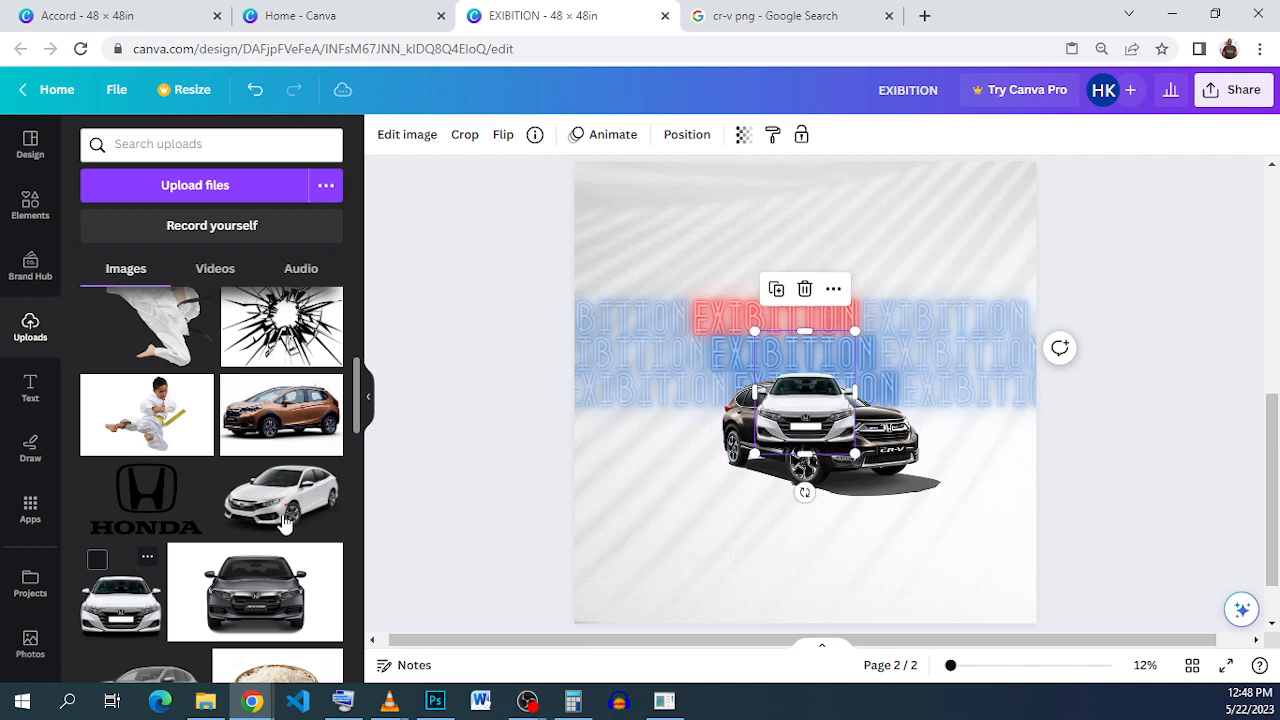
left_click_drag(858, 401, 920, 475)
left_click(808, 400)
left_click_drag(808, 400, 724, 428)
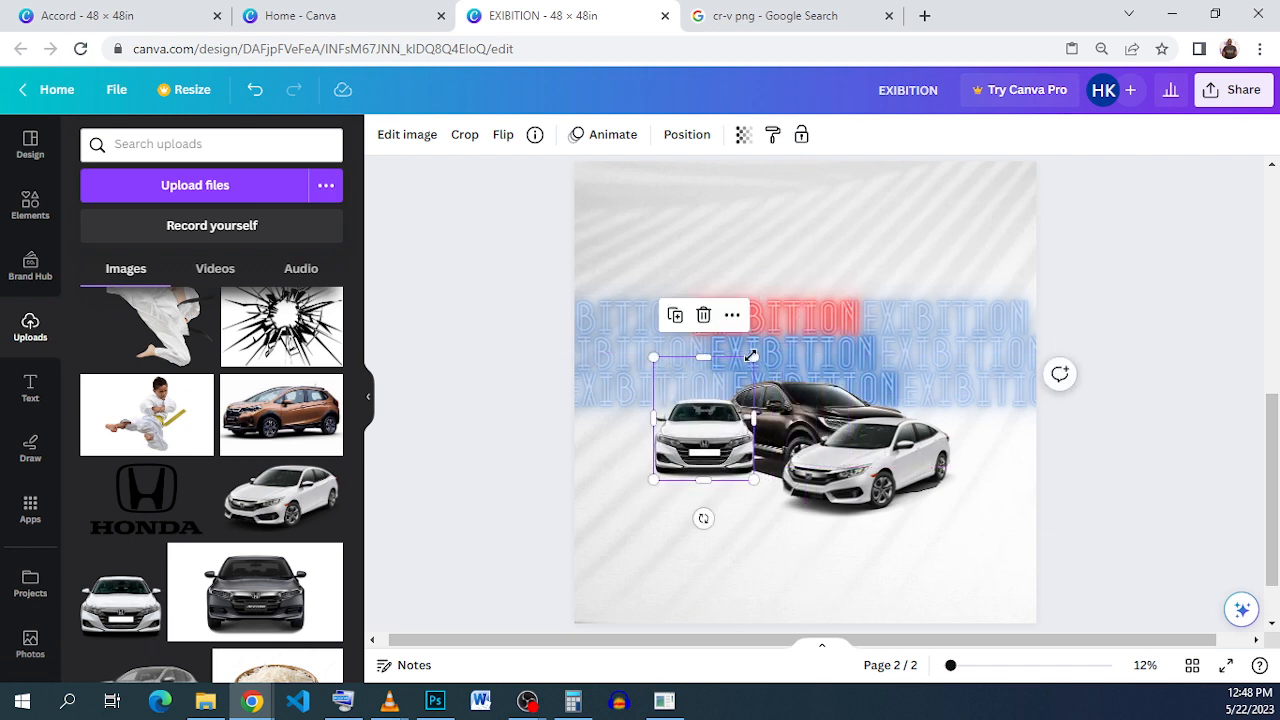
left_click_drag(751, 356, 789, 316)
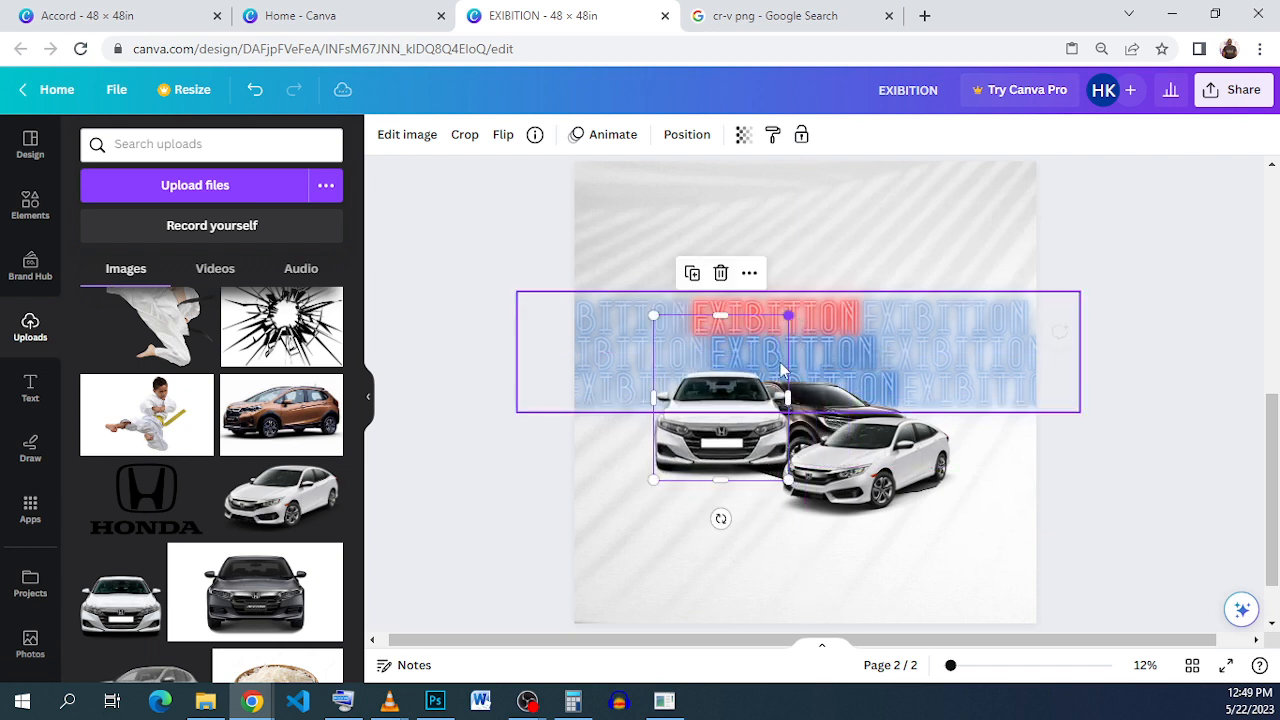
left_click_drag(742, 440, 723, 453)
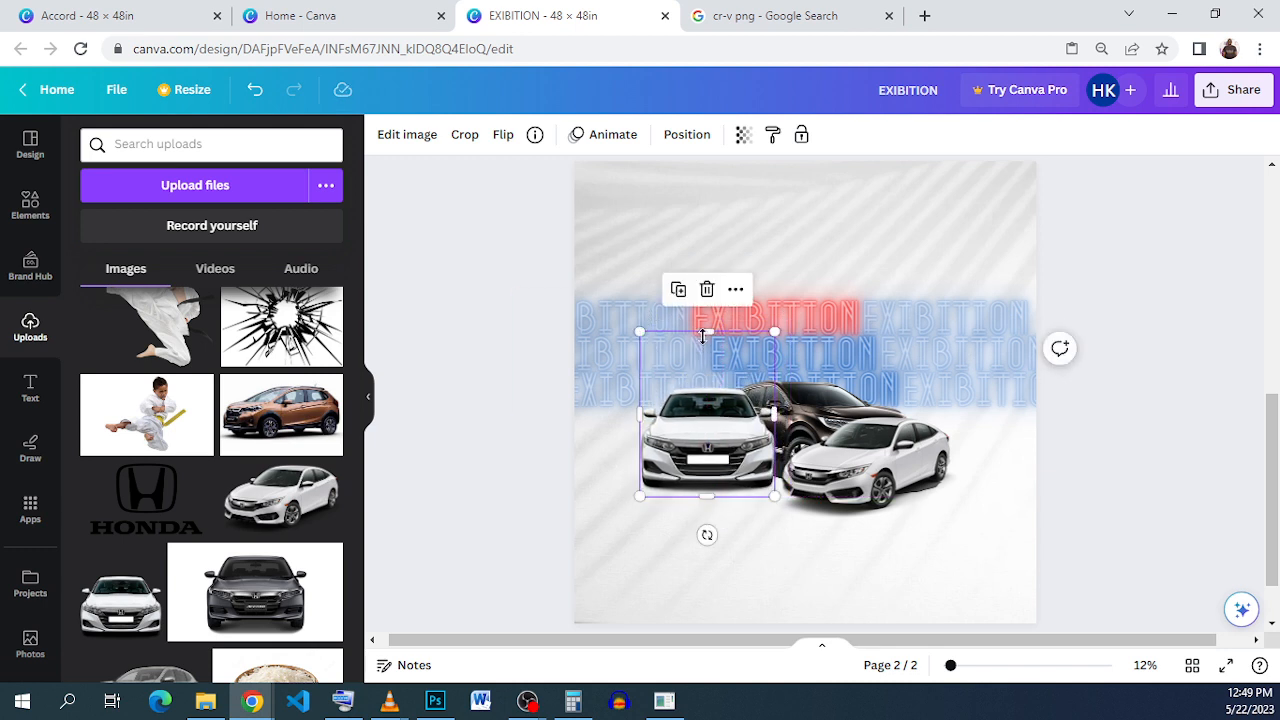
left_click_drag(703, 337, 706, 377)
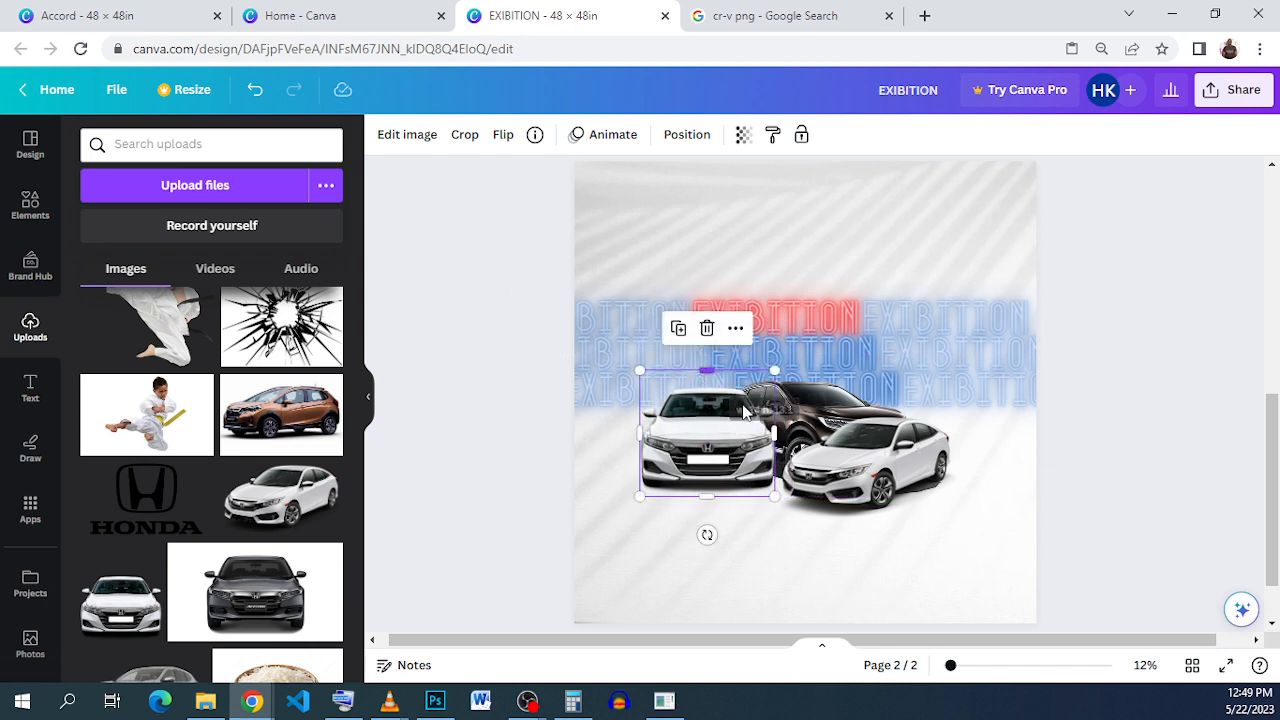
left_click_drag(884, 478, 631, 440)
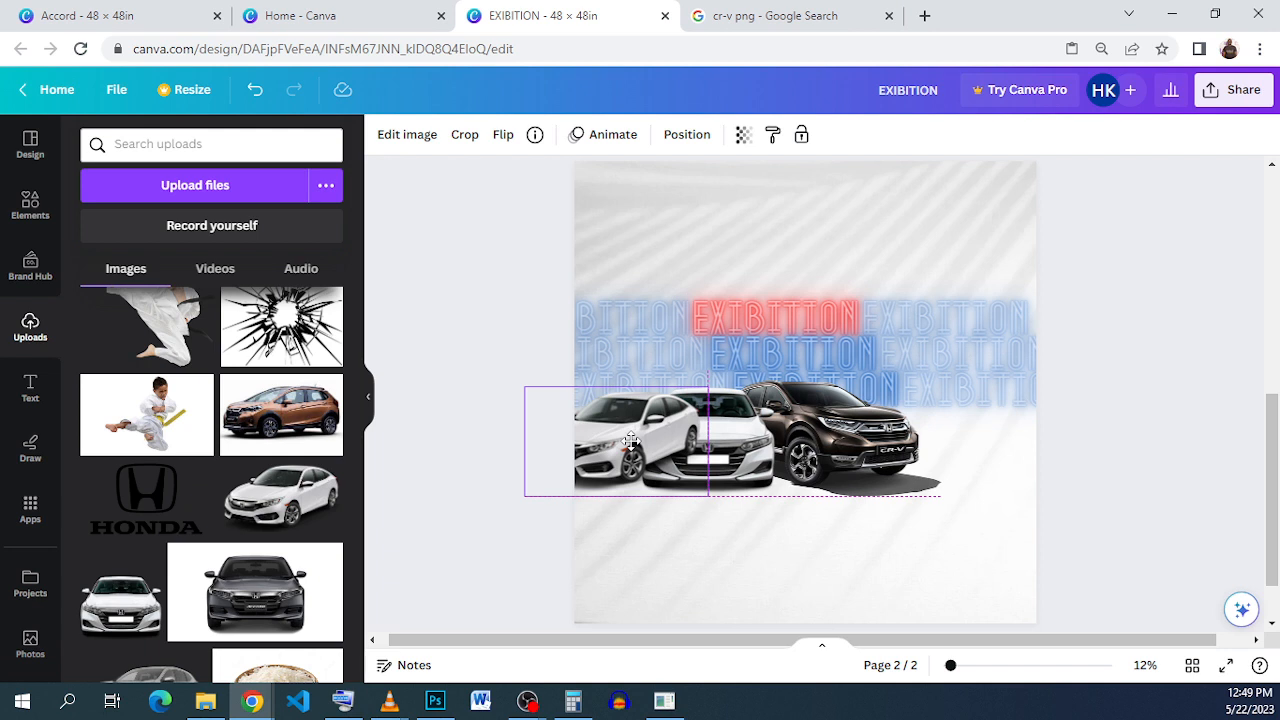
Step: Shrink the CR-V, Accord and Civic and line them up side by side
left_click(648, 420)
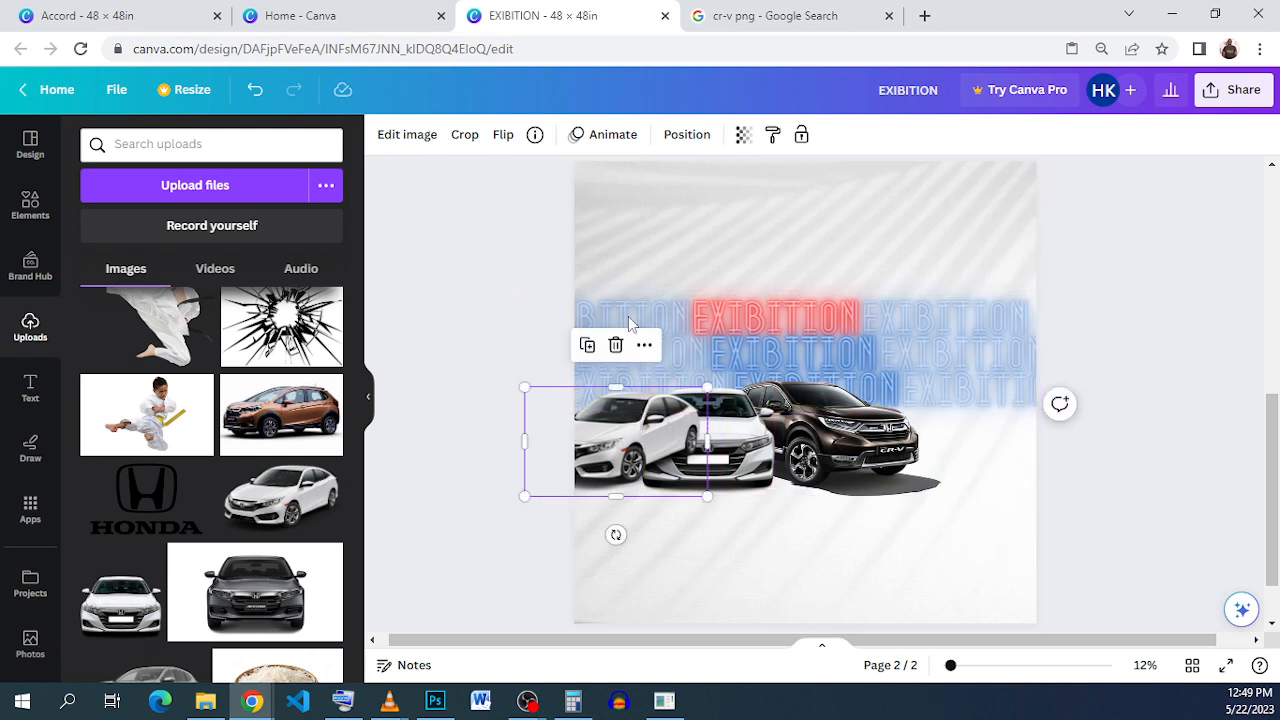
left_click_drag(630, 430, 644, 280)
left_click(774, 444)
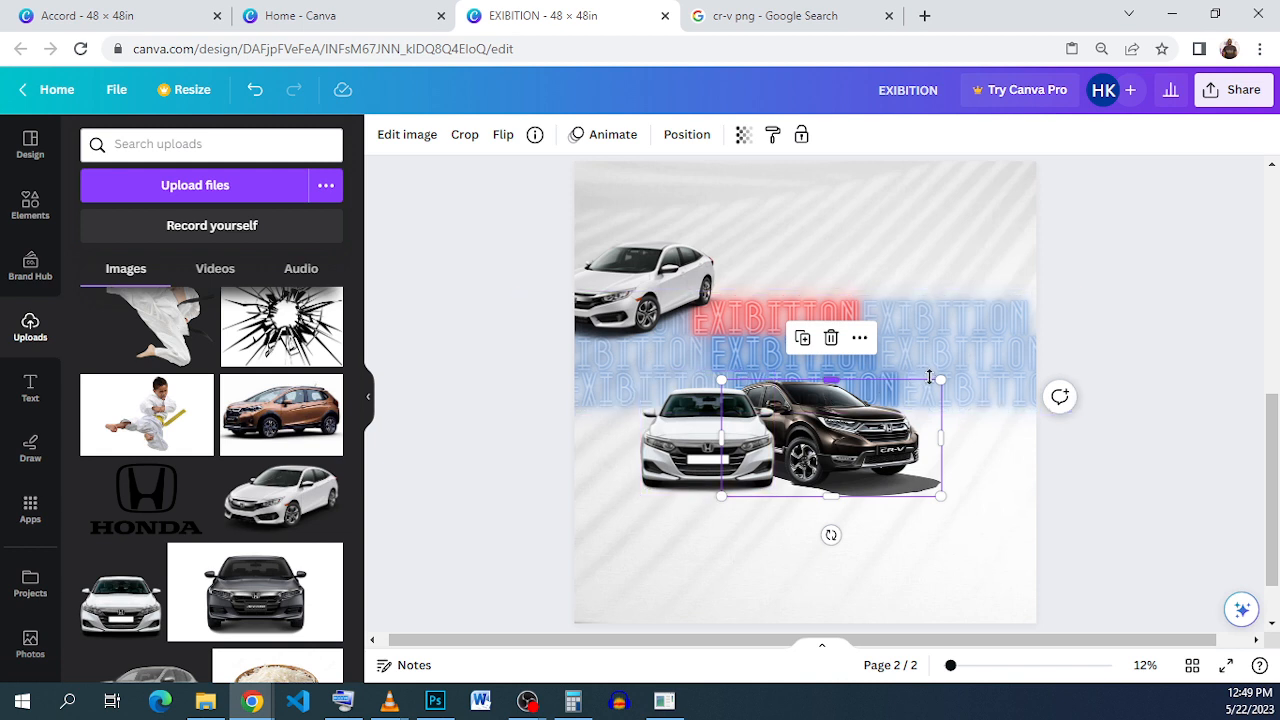
left_click_drag(938, 382, 903, 397)
left_click(685, 459)
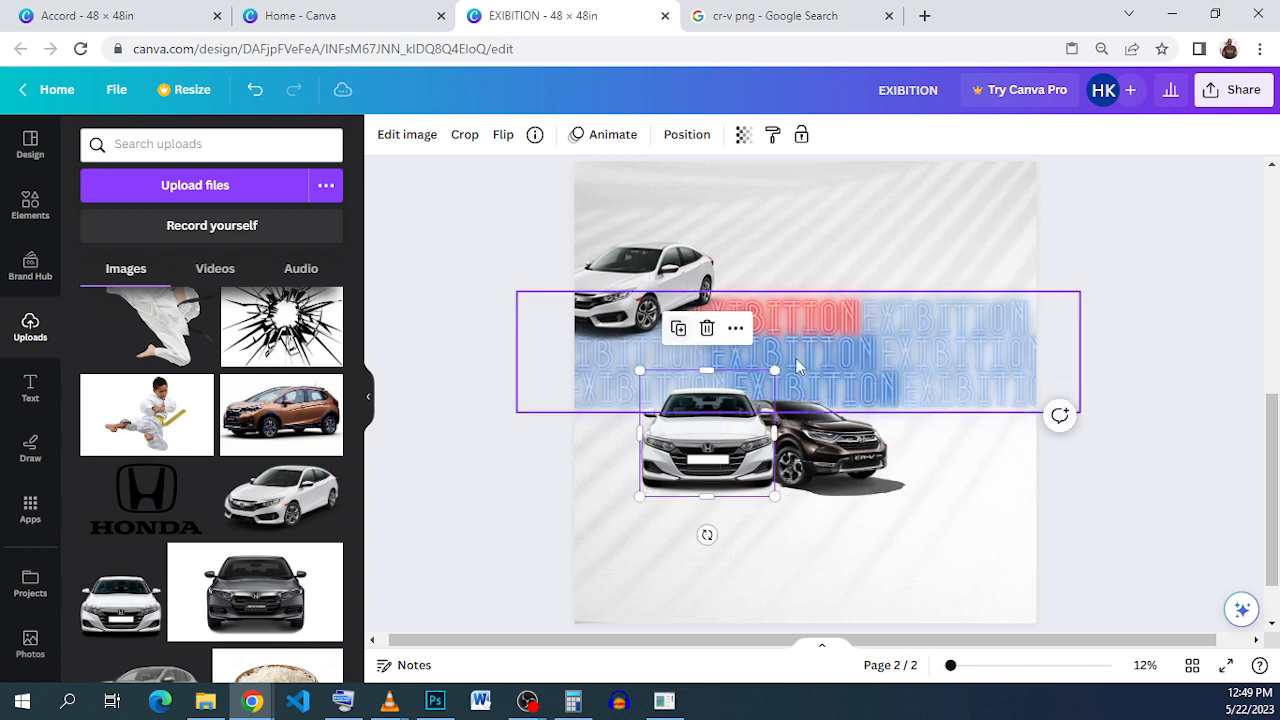
left_click_drag(776, 370, 744, 398)
left_click_drag(678, 455, 692, 454)
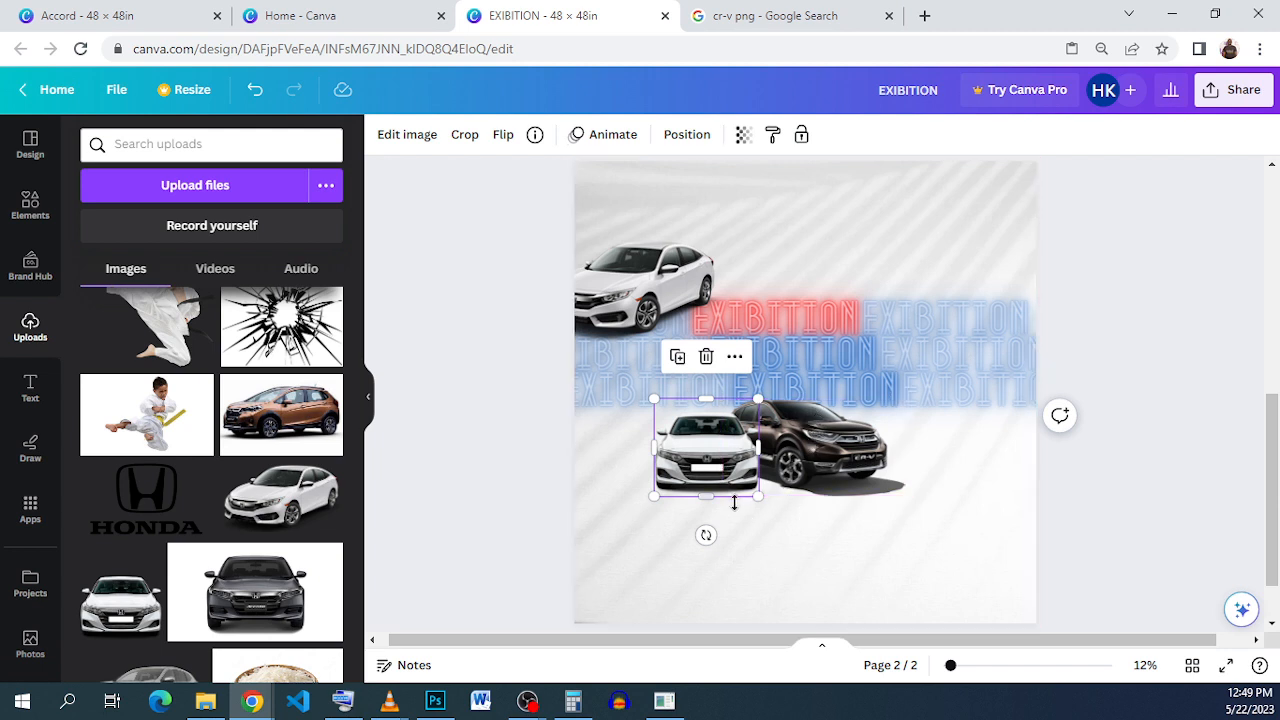
left_click(777, 524)
left_click_drag(640, 279, 607, 463)
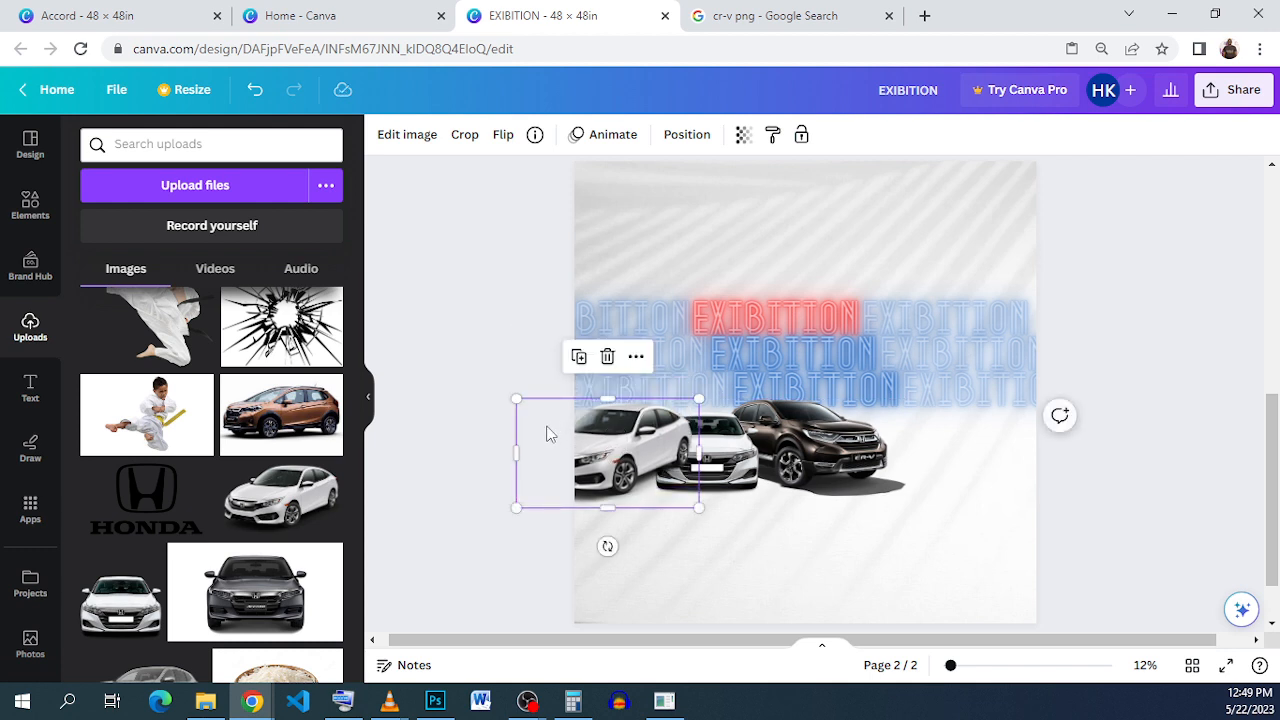
left_click_drag(518, 507, 534, 505)
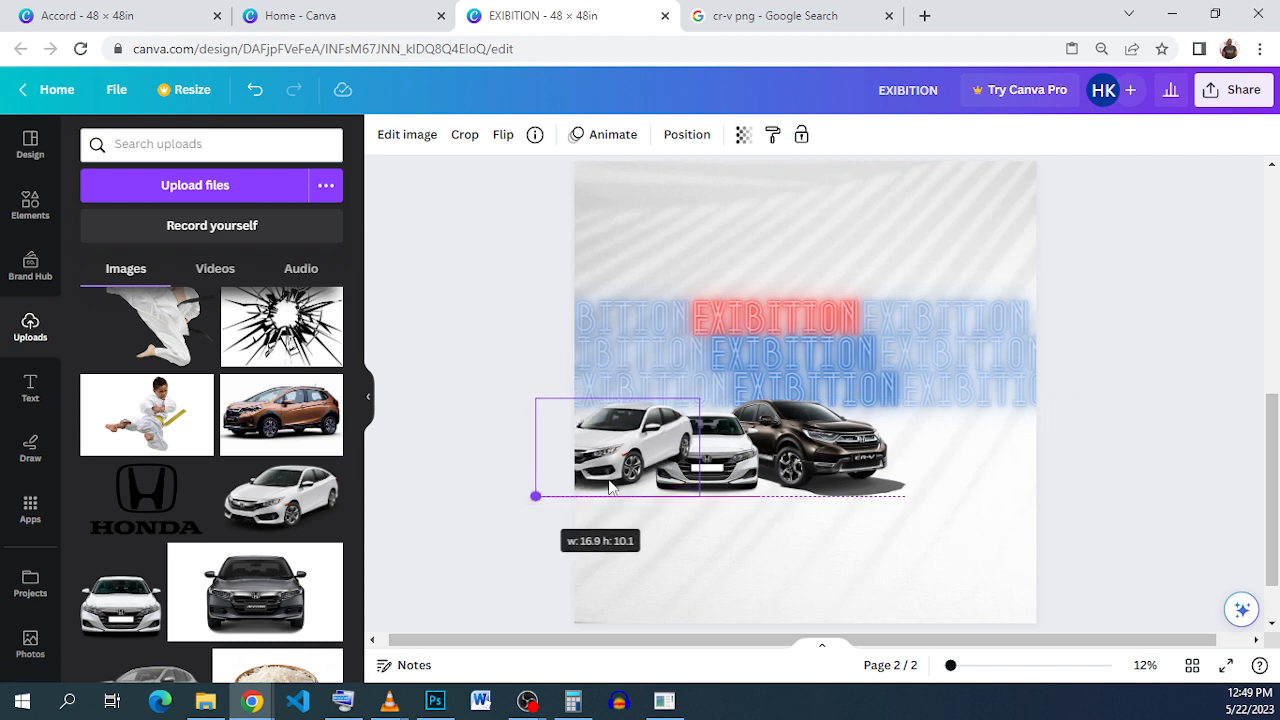
mouse_move(640, 433)
left_mouse_down()
mouse_move(642, 447)
mouse_move(636, 437)
left_mouse_up()
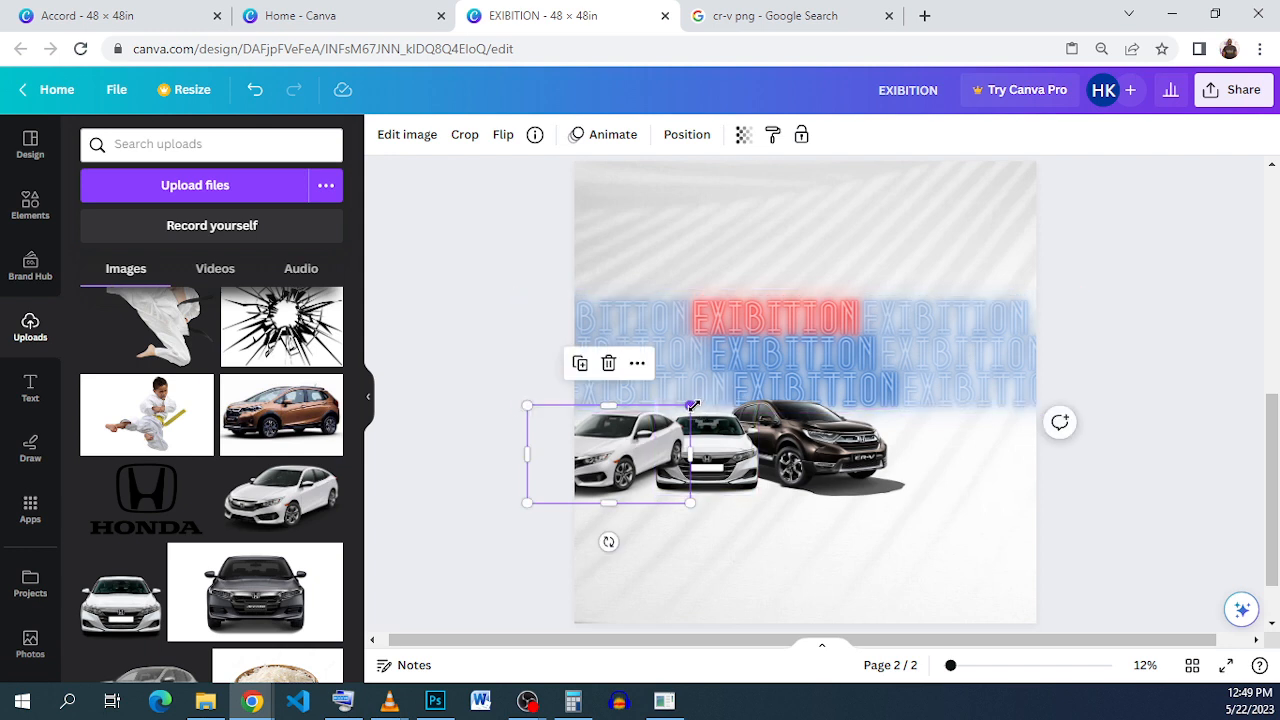
Step: Match the car sizes, send the Civic backward, and group all three cars into one 37.95 × 11.48 in unit
left_click(705, 445)
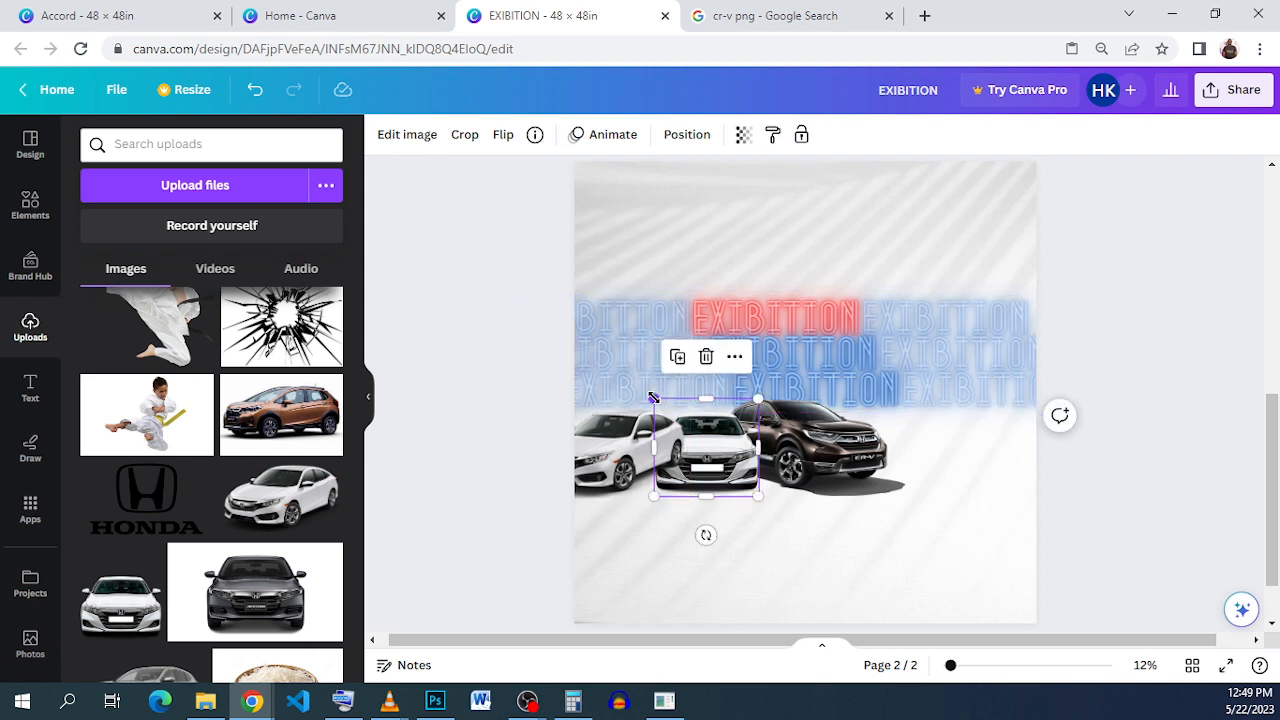
left_click_drag(653, 398, 646, 393)
left_click(870, 418)
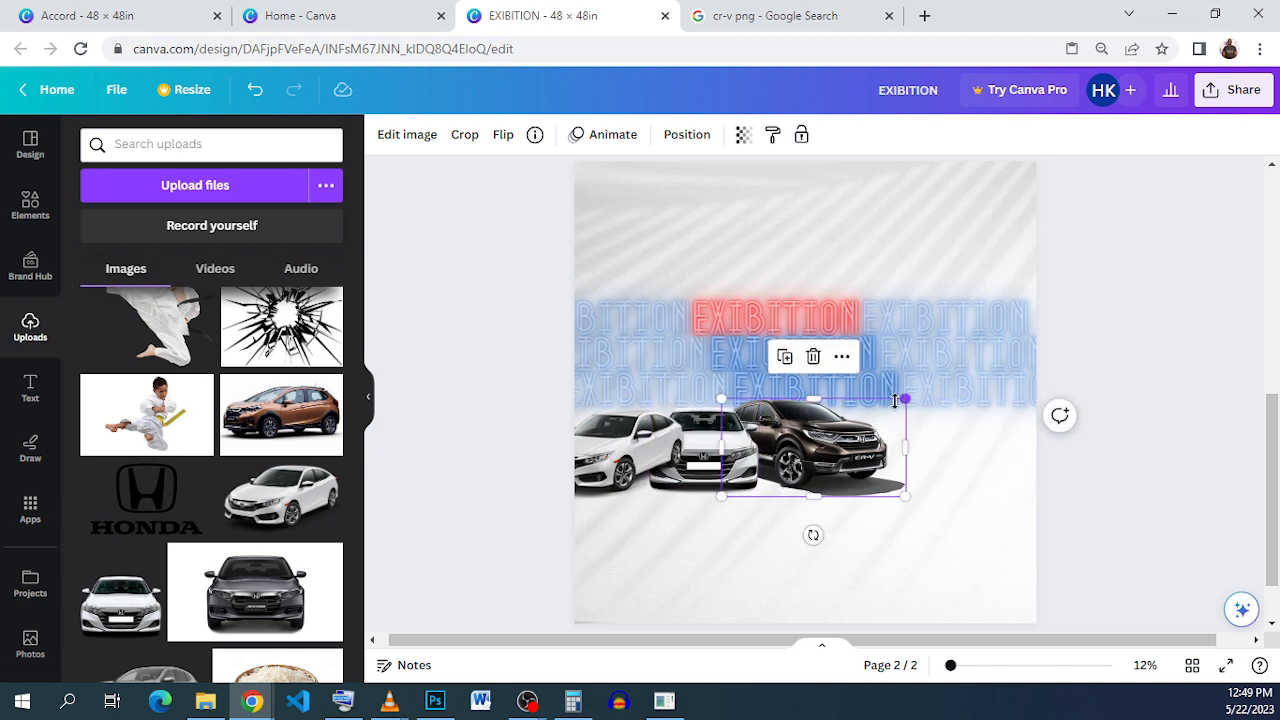
left_click_drag(895, 401, 892, 405)
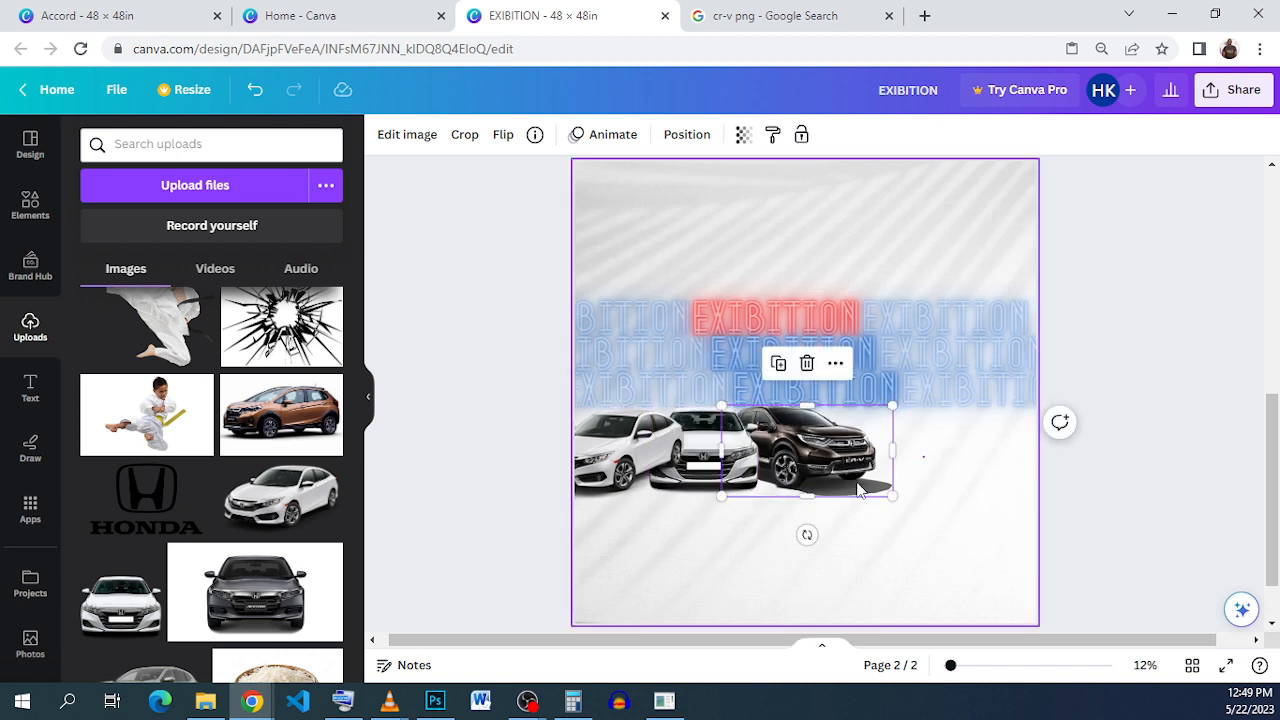
left_click(622, 428)
left_click(691, 137)
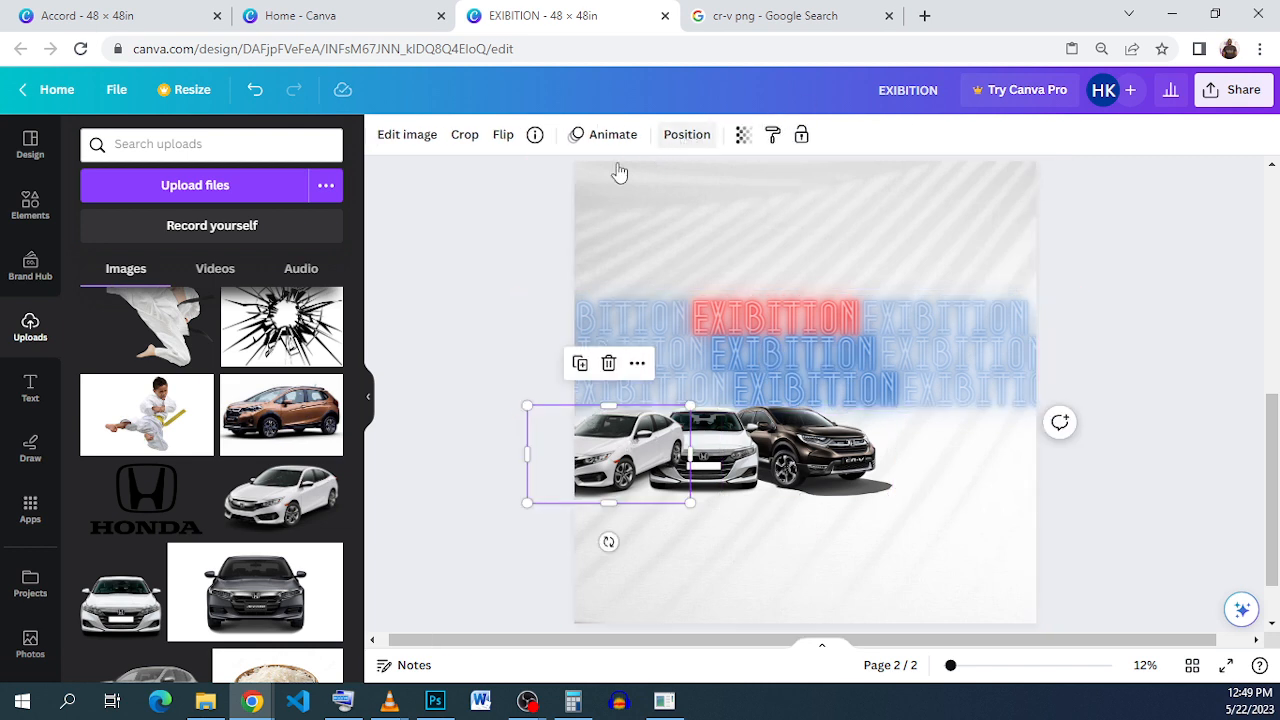
left_click(296, 180)
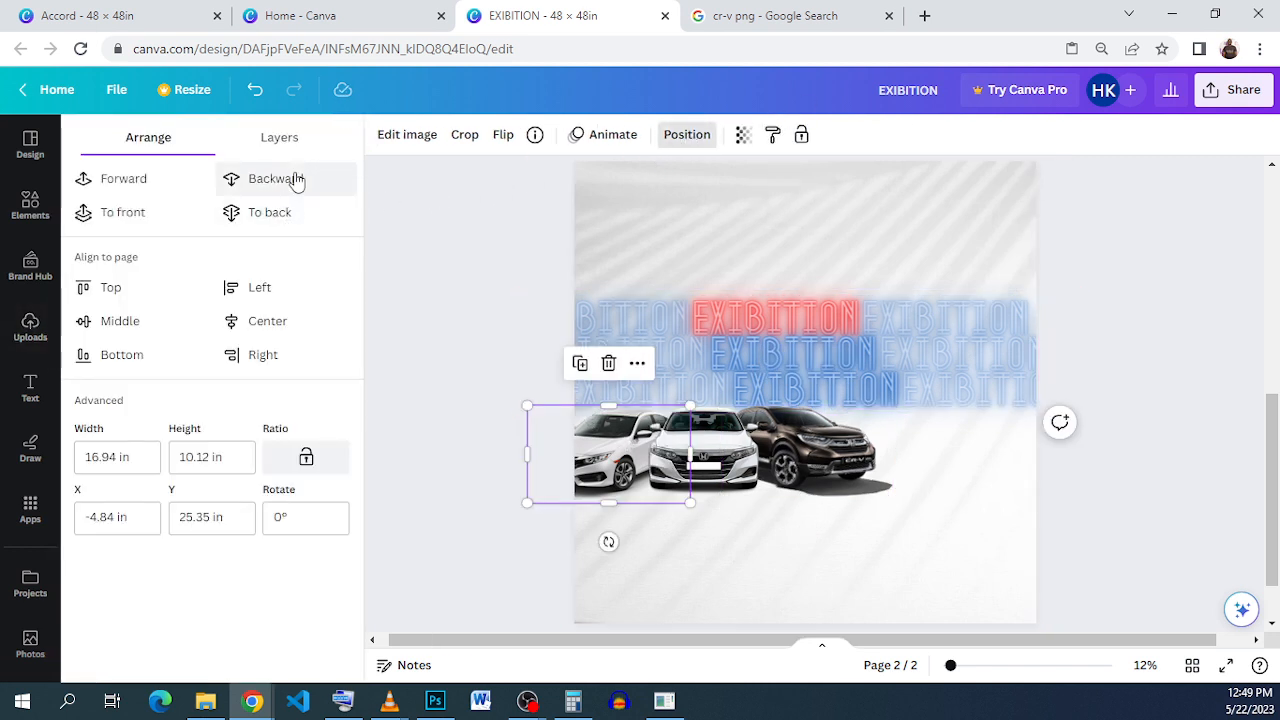
left_click_drag(1006, 522, 721, 404)
left_click(668, 350)
left_click(760, 448)
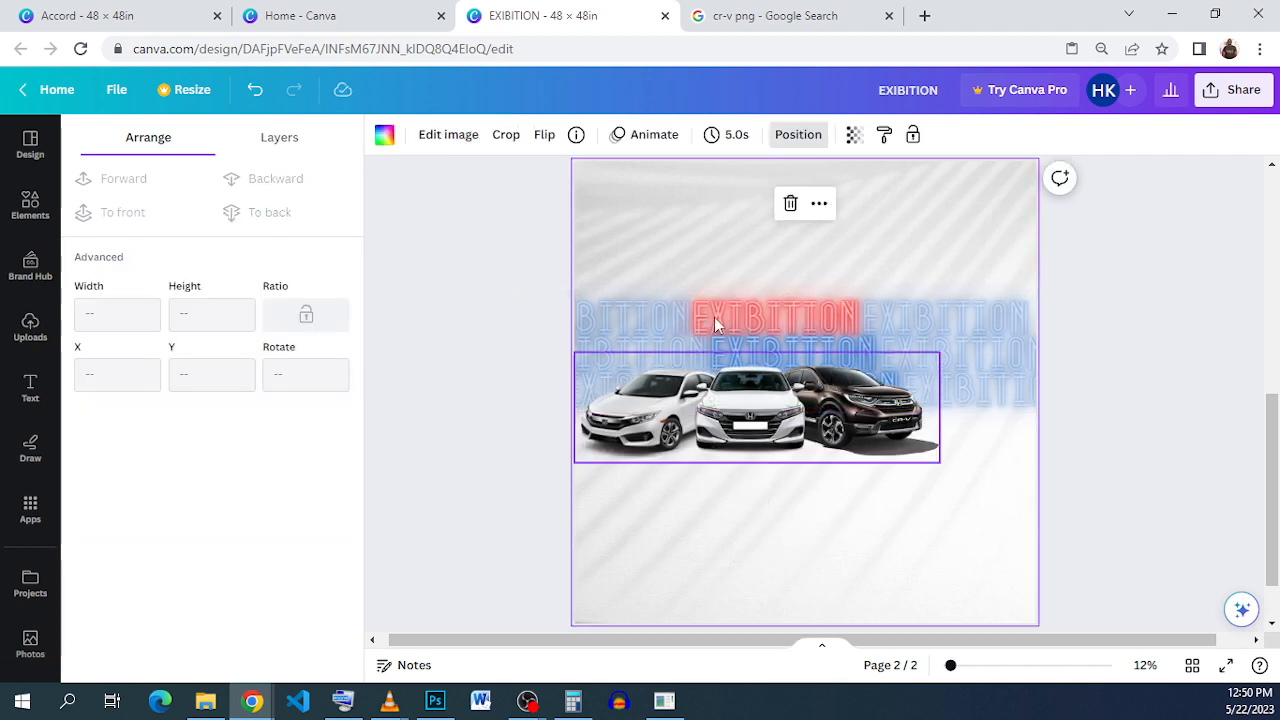
Step: Add a rounded square shape at the page's top edge and fill it red
left_click(54, 224)
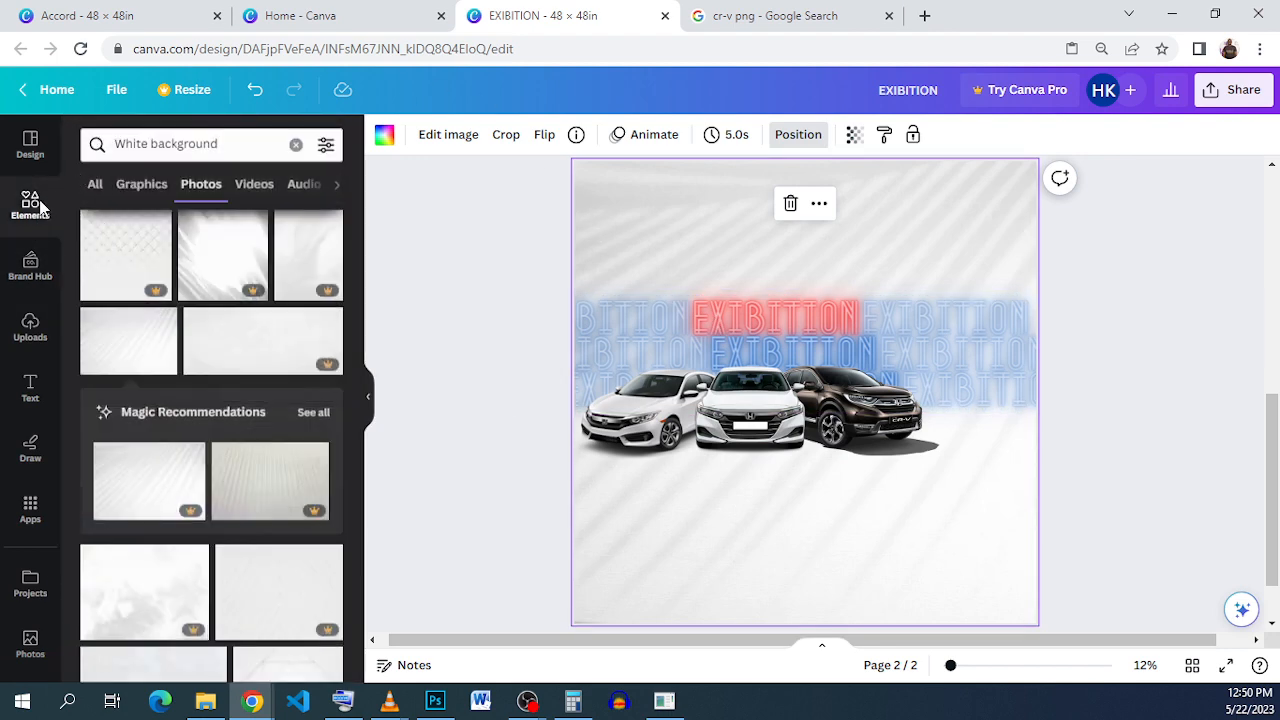
left_click(296, 145)
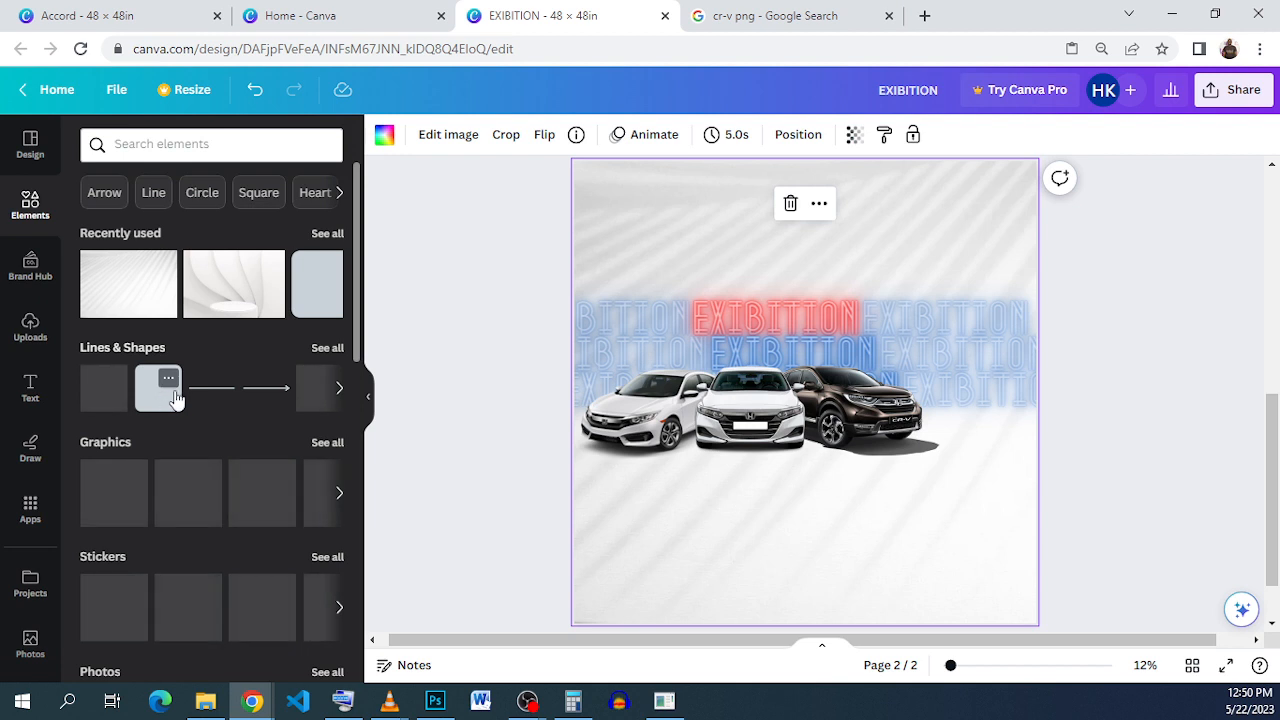
left_click(162, 398)
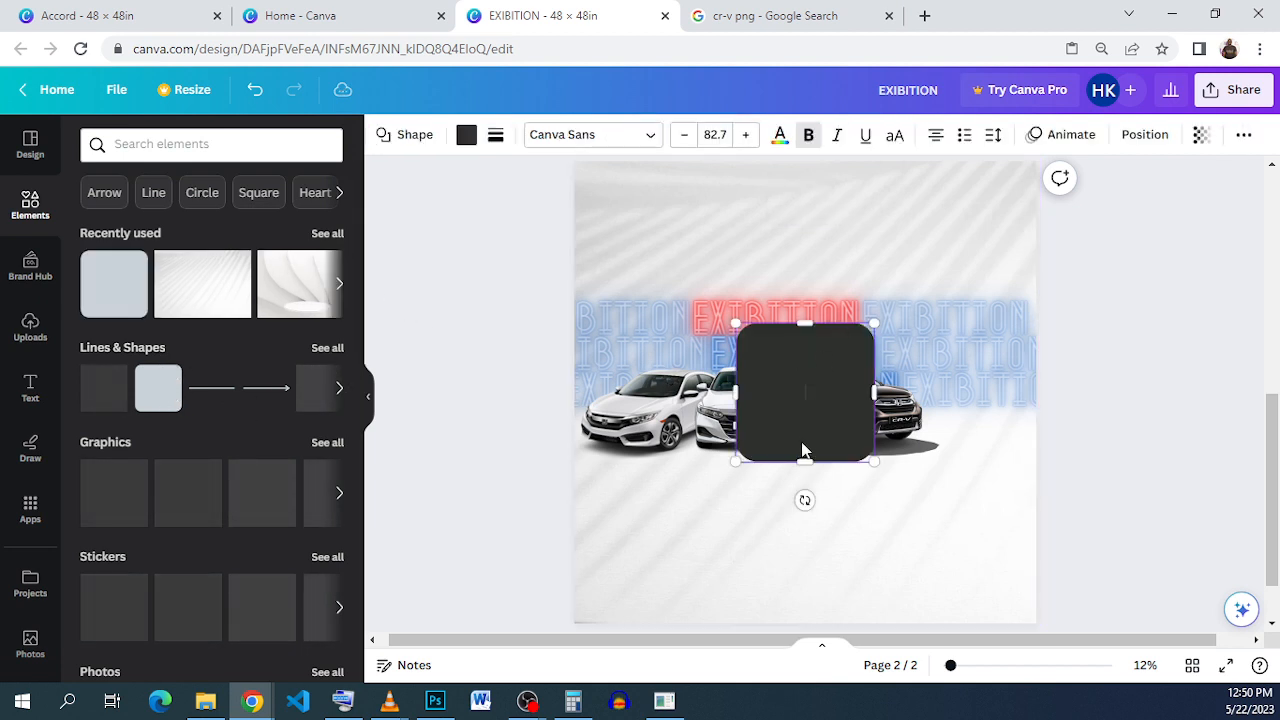
left_click_drag(790, 360, 674, 206)
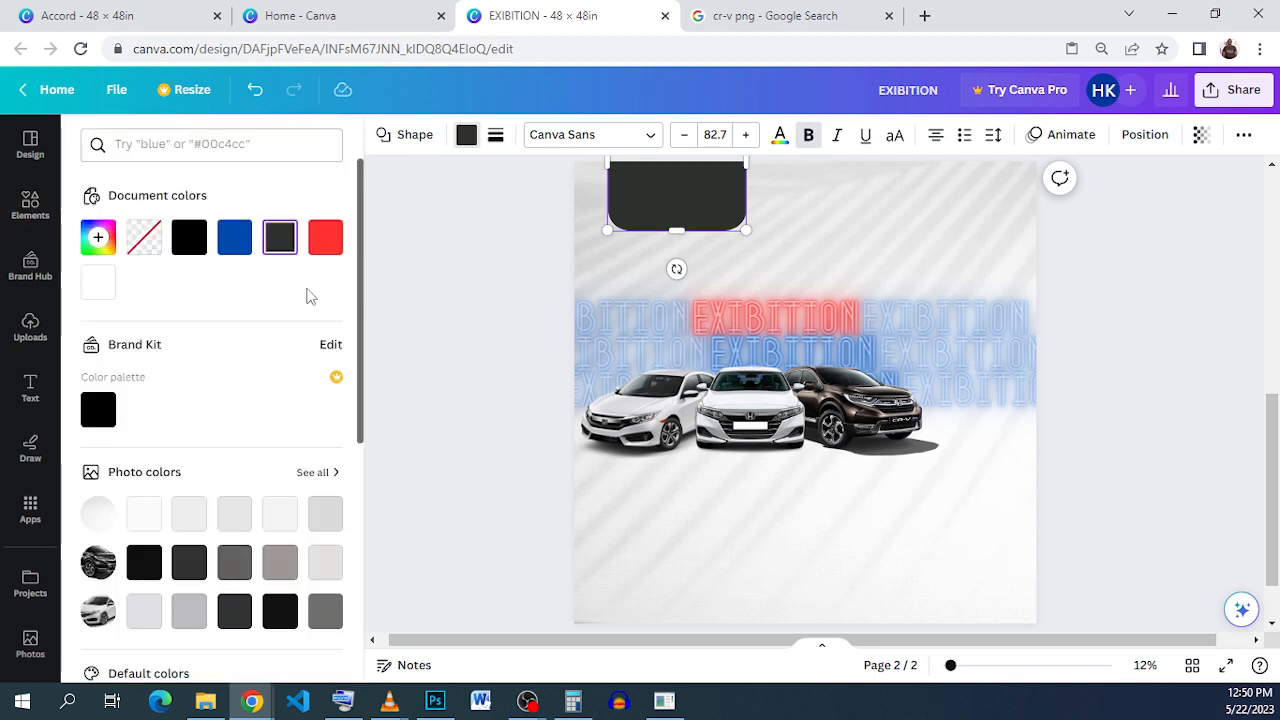
left_click(323, 244)
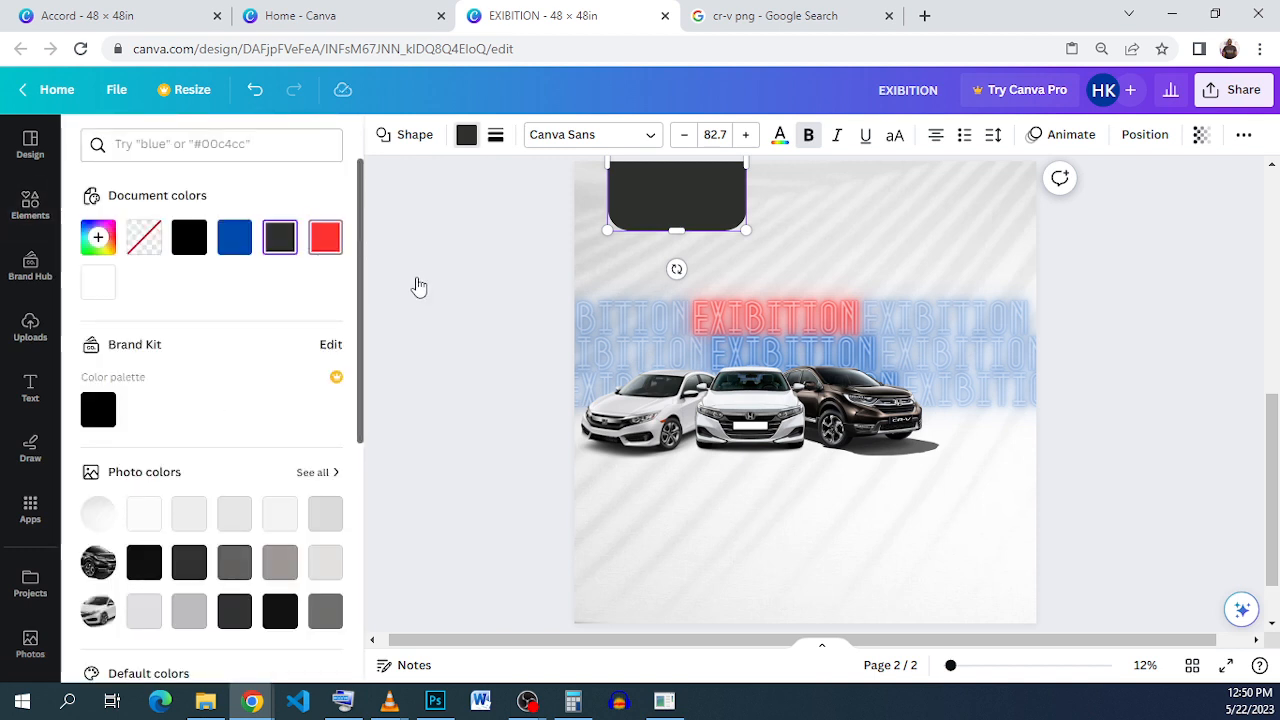
Step: Copy the Accord flyer's 'GET 3 YEARS WARRANTY FREE SERVICING' text, then return to the EXIBITION design
left_click(130, 17)
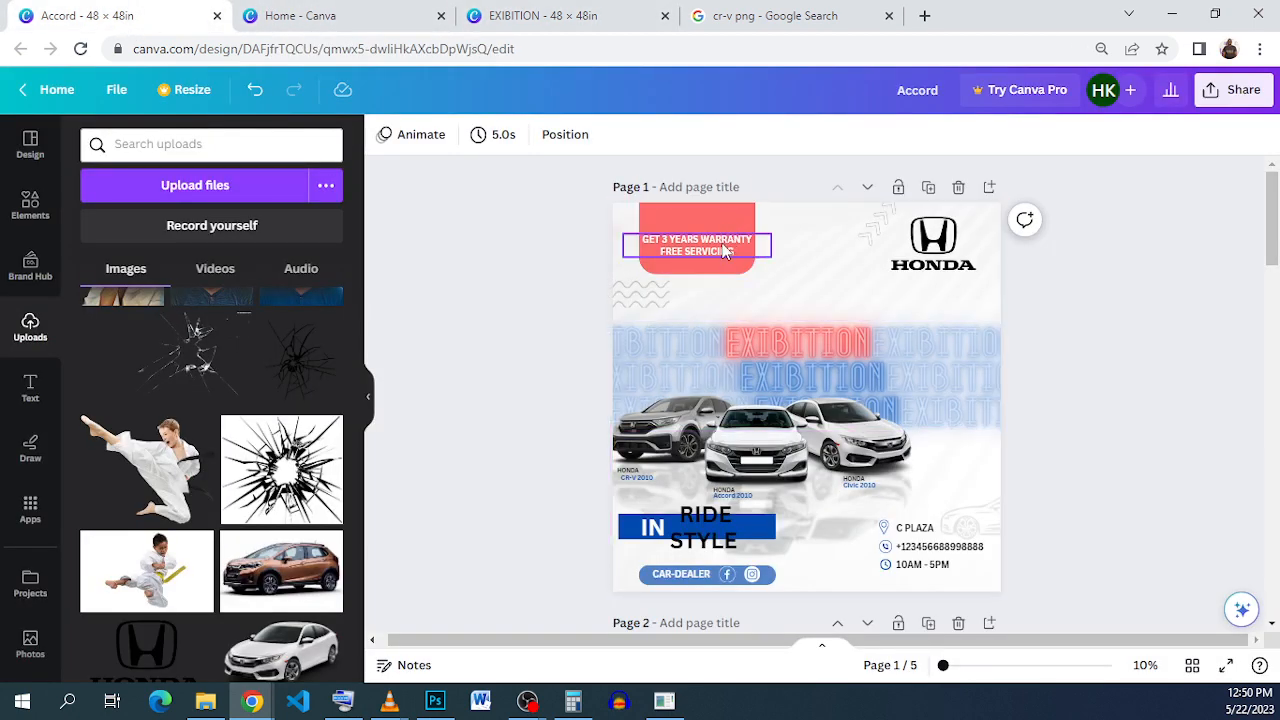
double_click(724, 246)
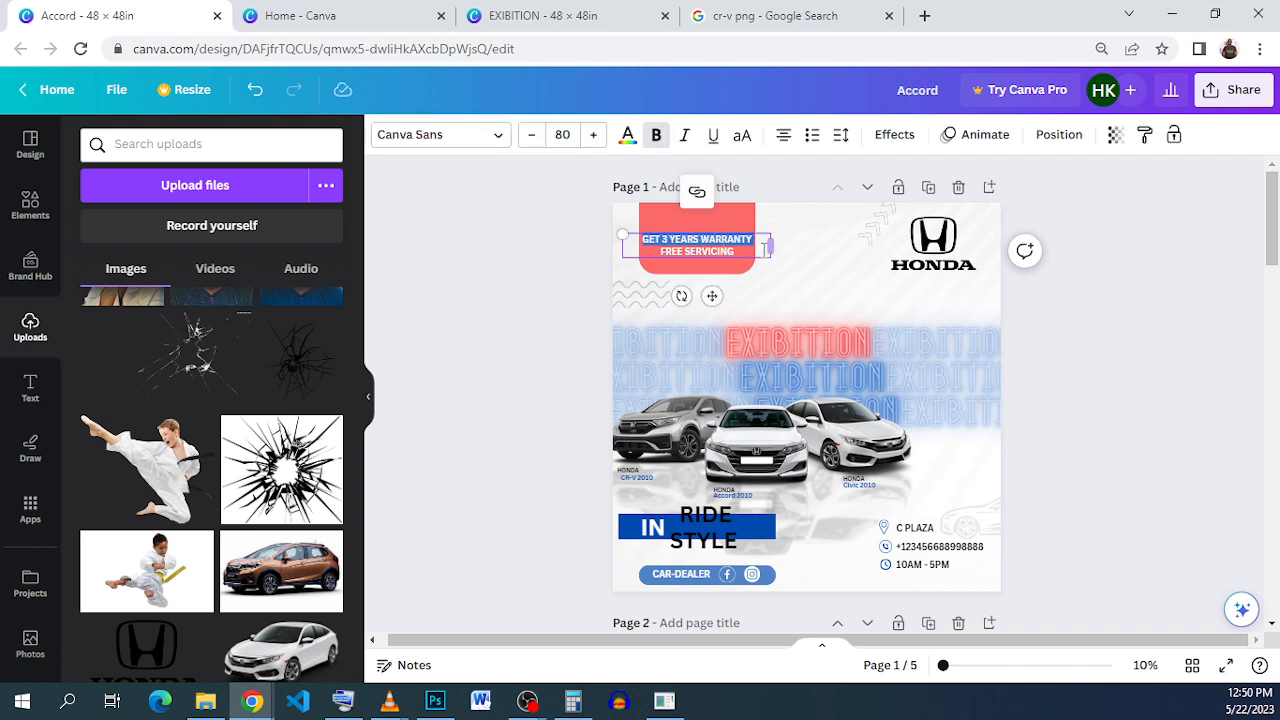
left_click(757, 250)
left_click_drag(743, 251, 642, 240)
right_click(696, 249)
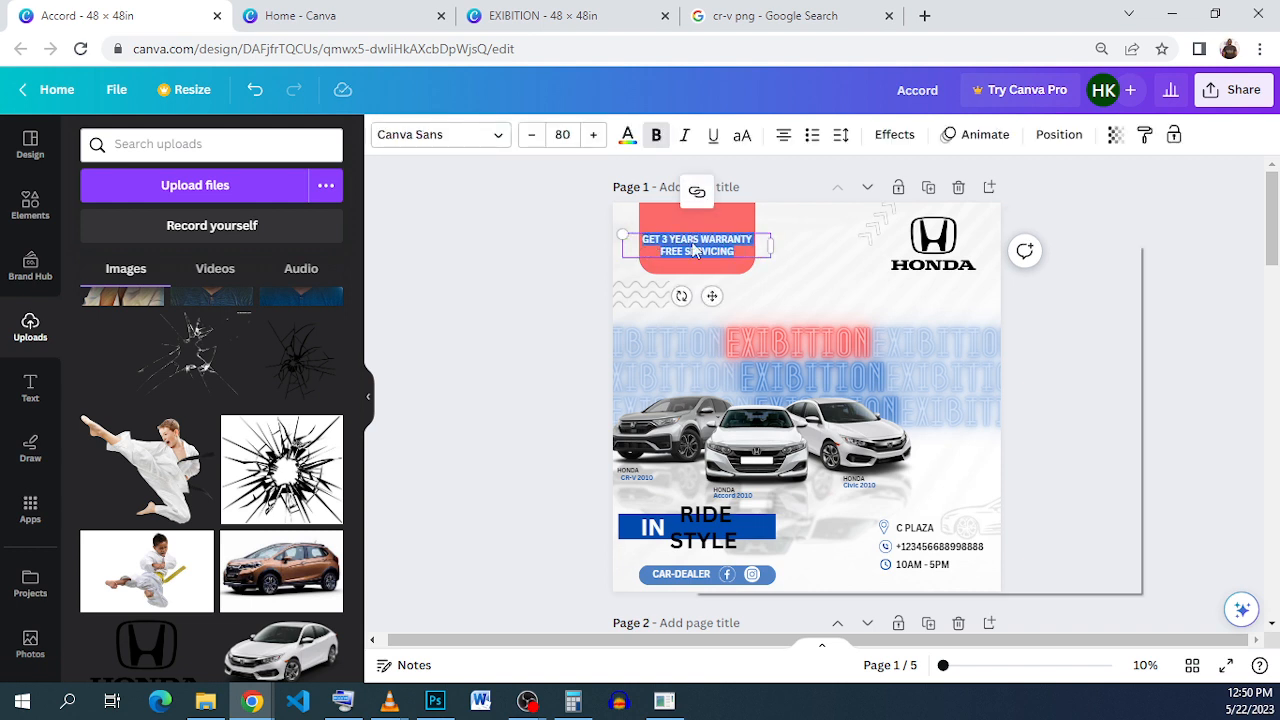
left_click(760, 311)
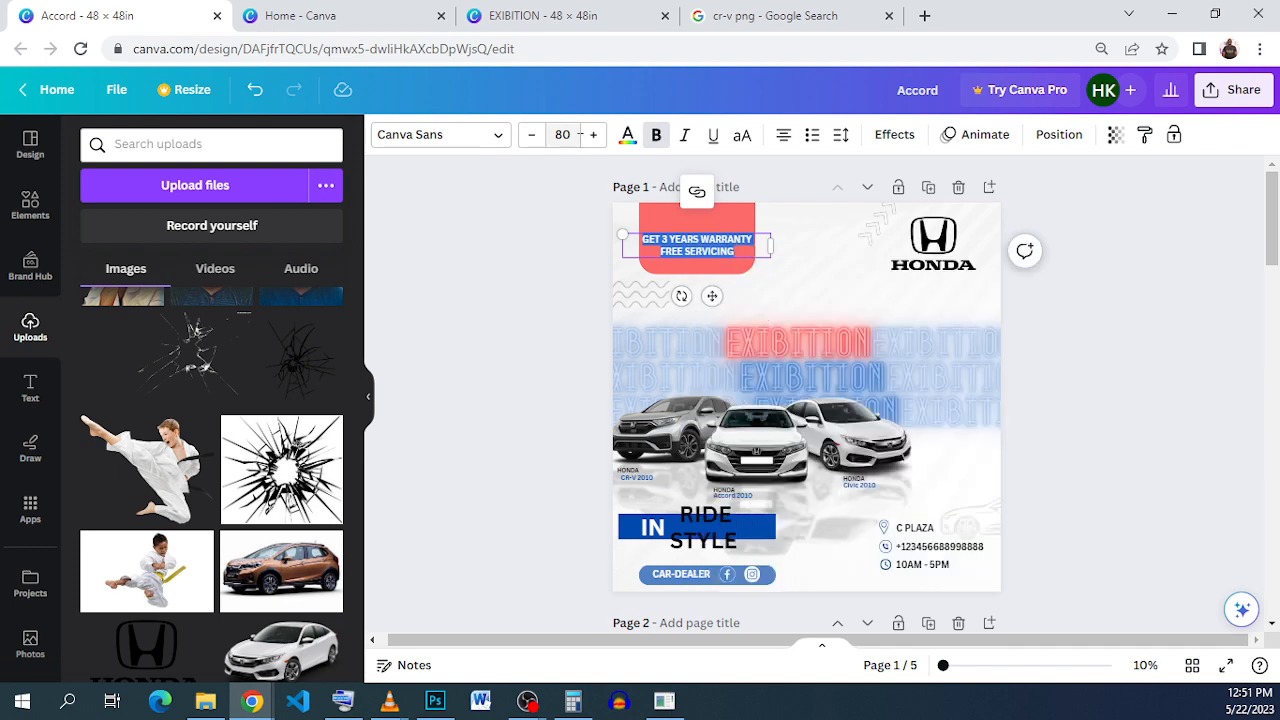
left_click(558, 12)
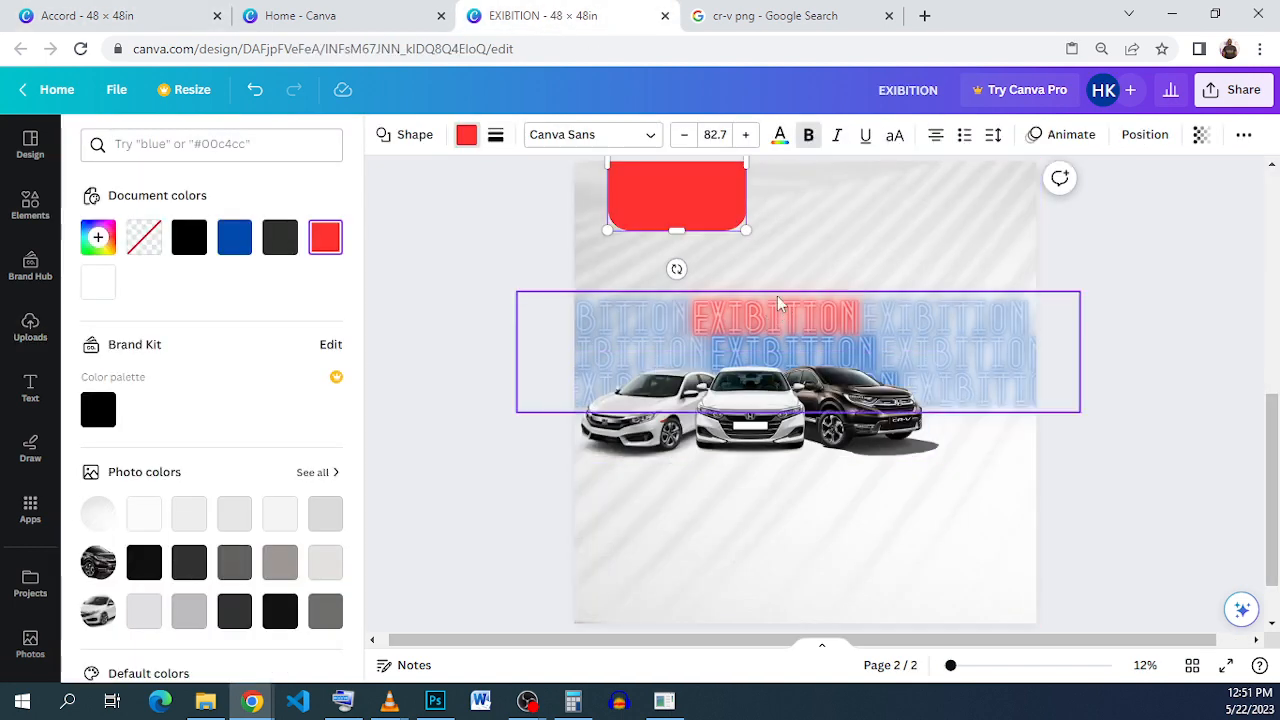
Step: Add a body text box, paste the copied warranty text, and widen it to two lines
left_click(30, 390)
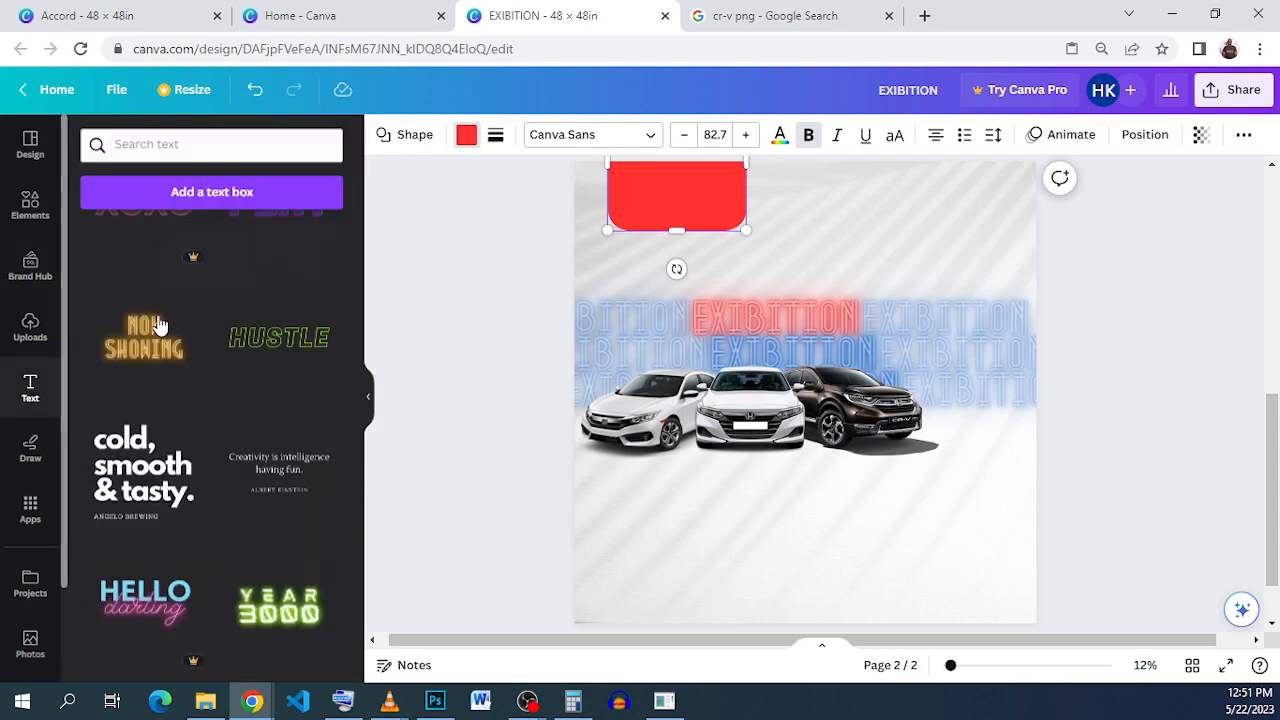
scroll(148, 325, "down", 10)
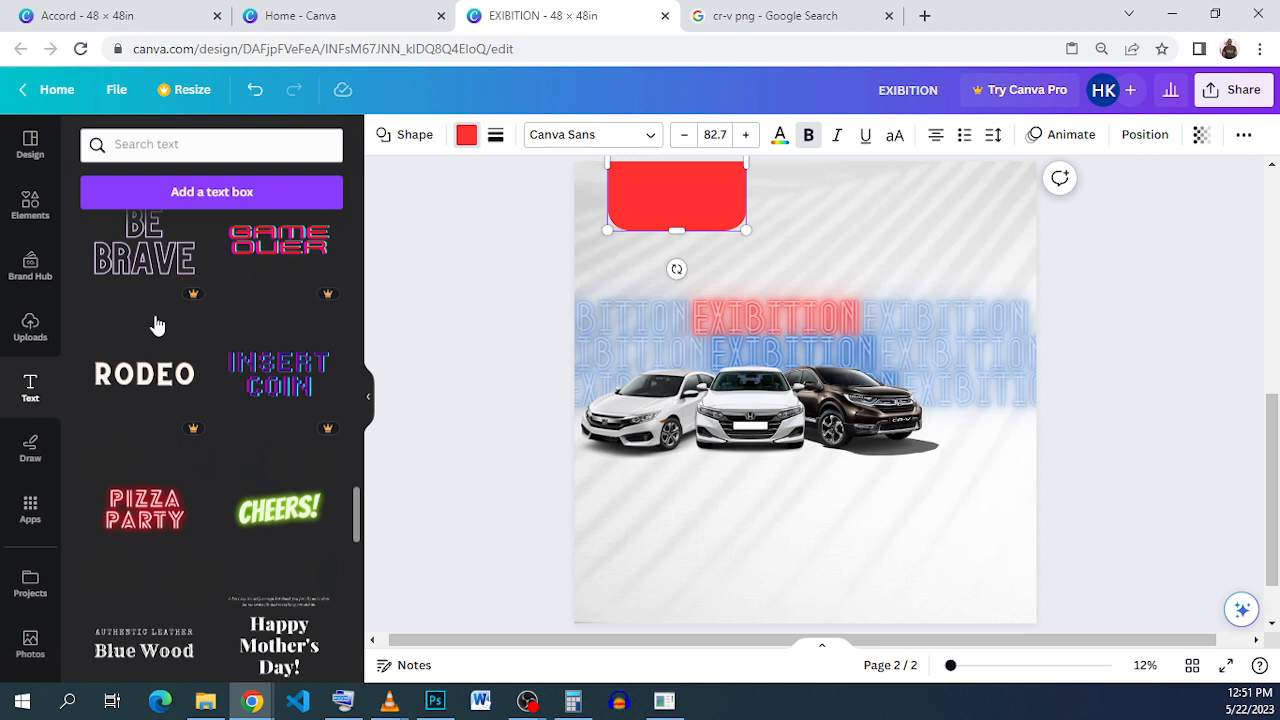
scroll(155, 325, "up", 10)
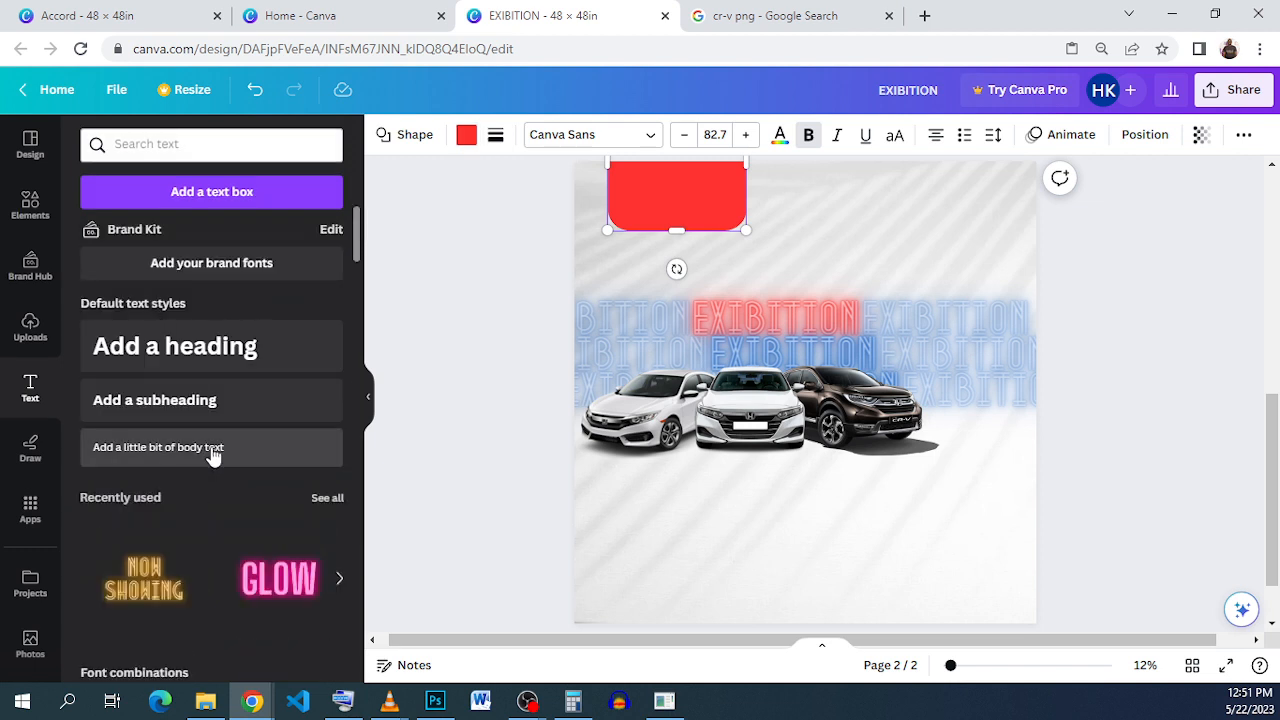
left_click(213, 450)
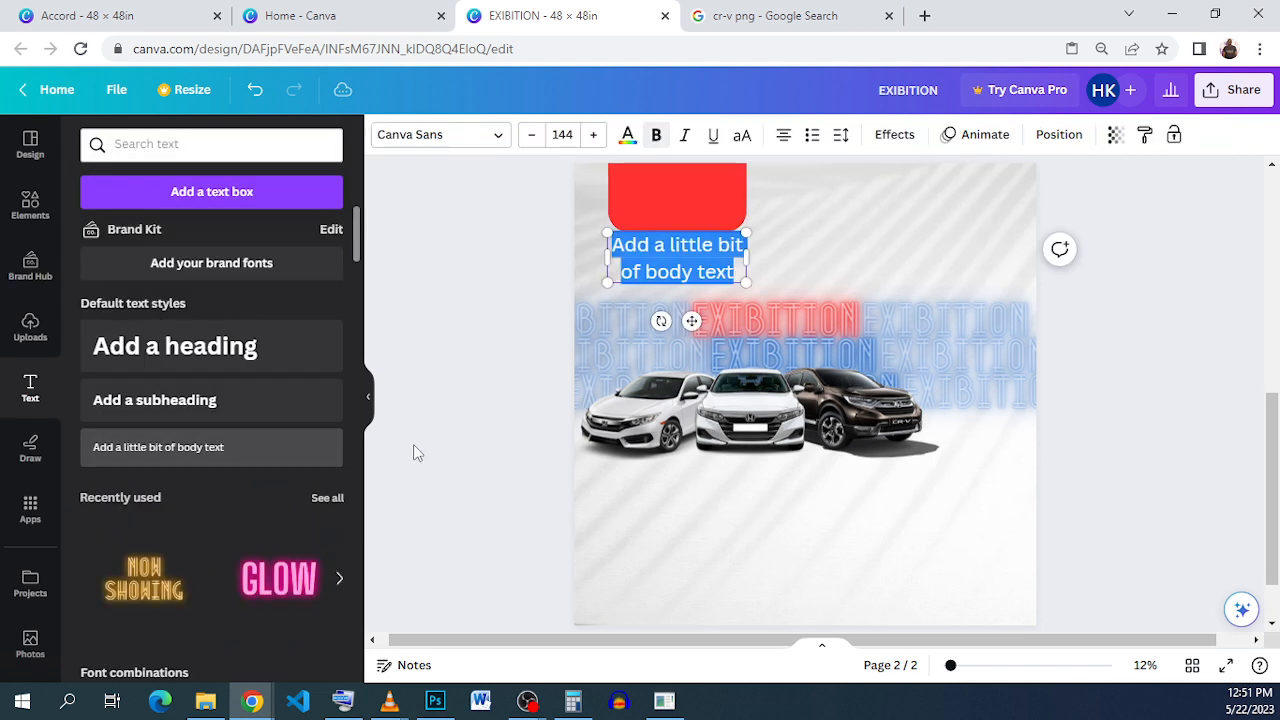
right_click(662, 237)
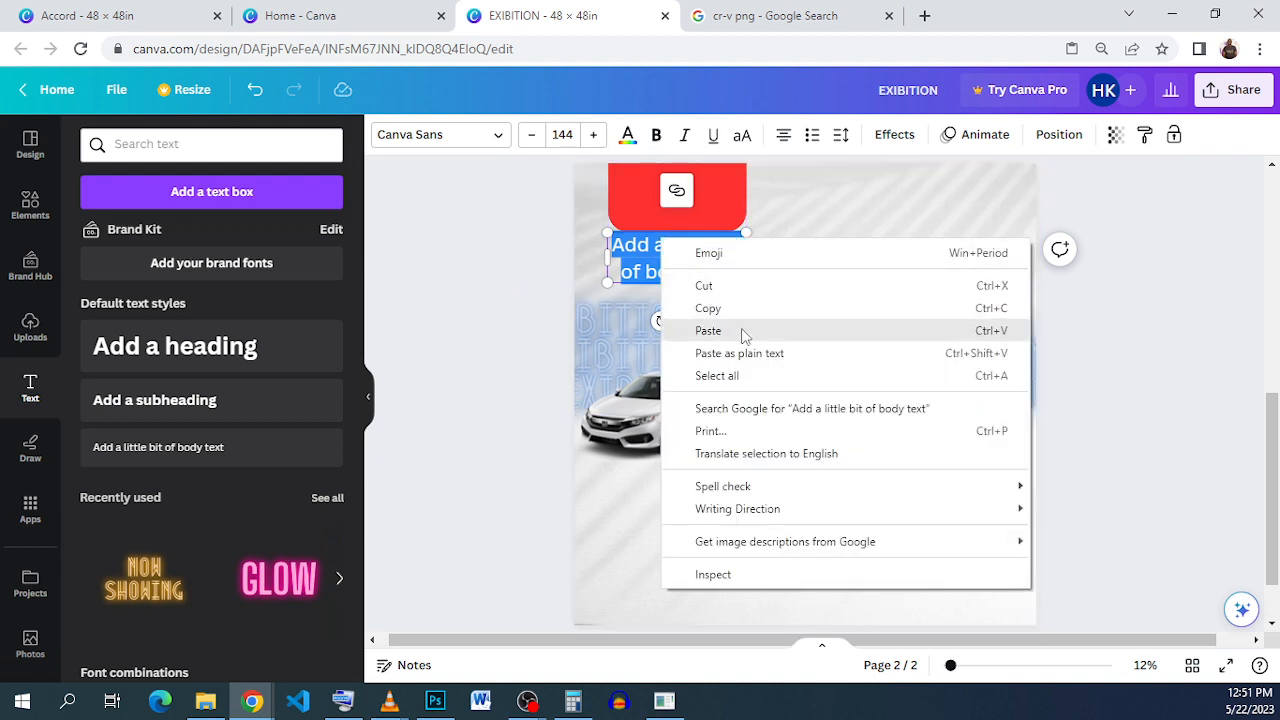
left_click(743, 331)
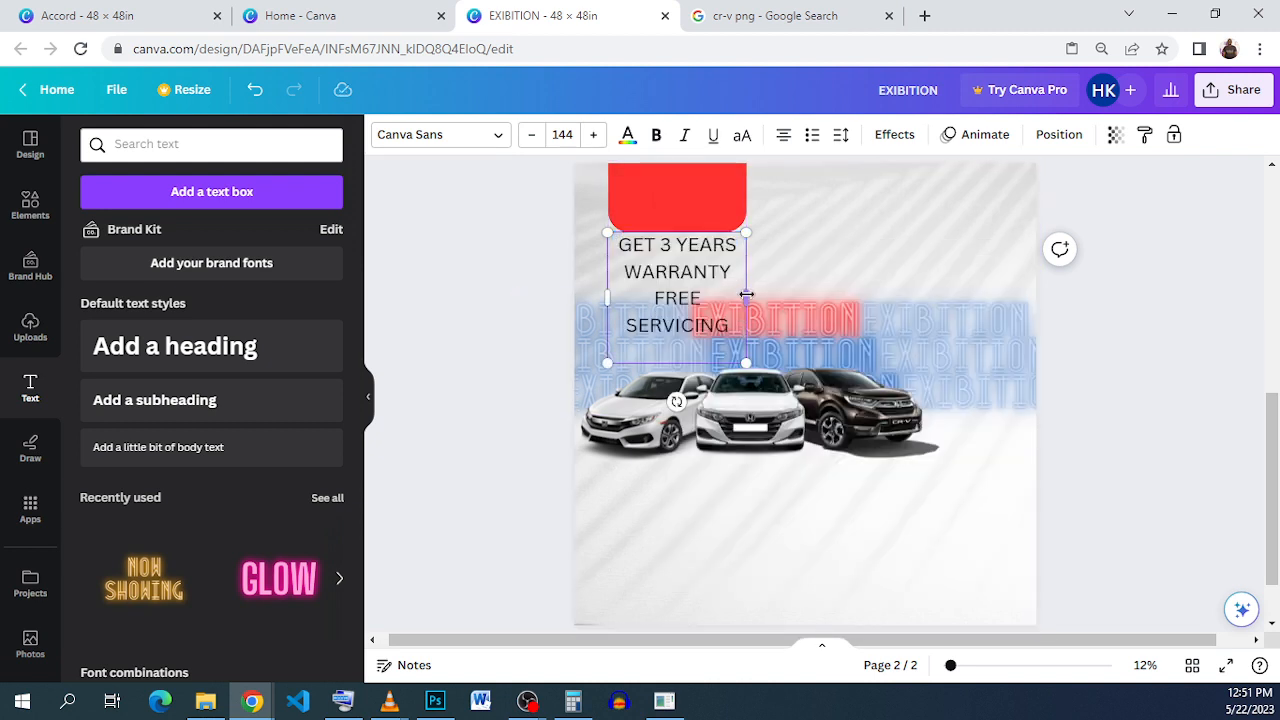
left_click_drag(746, 295, 852, 288)
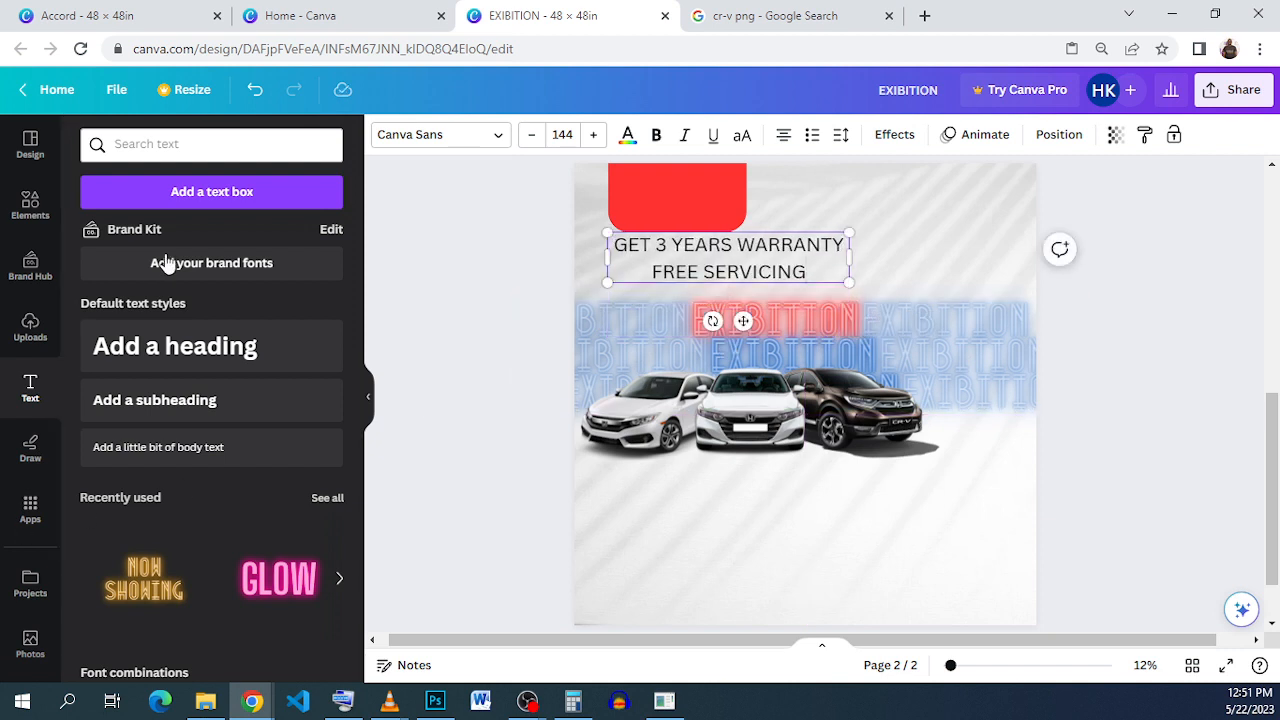
Step: Bold the warranty text, shrink its box, and move it onto the red tab
left_click_drag(808, 278, 612, 248)
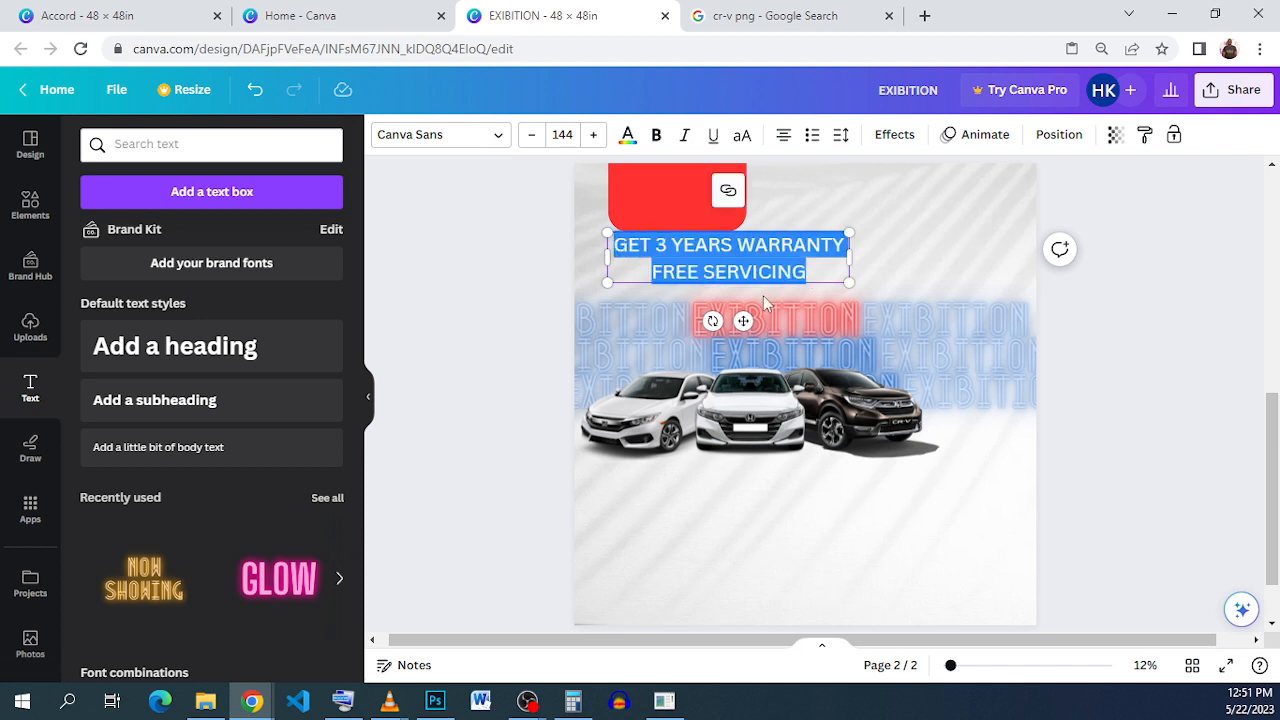
left_click(655, 135)
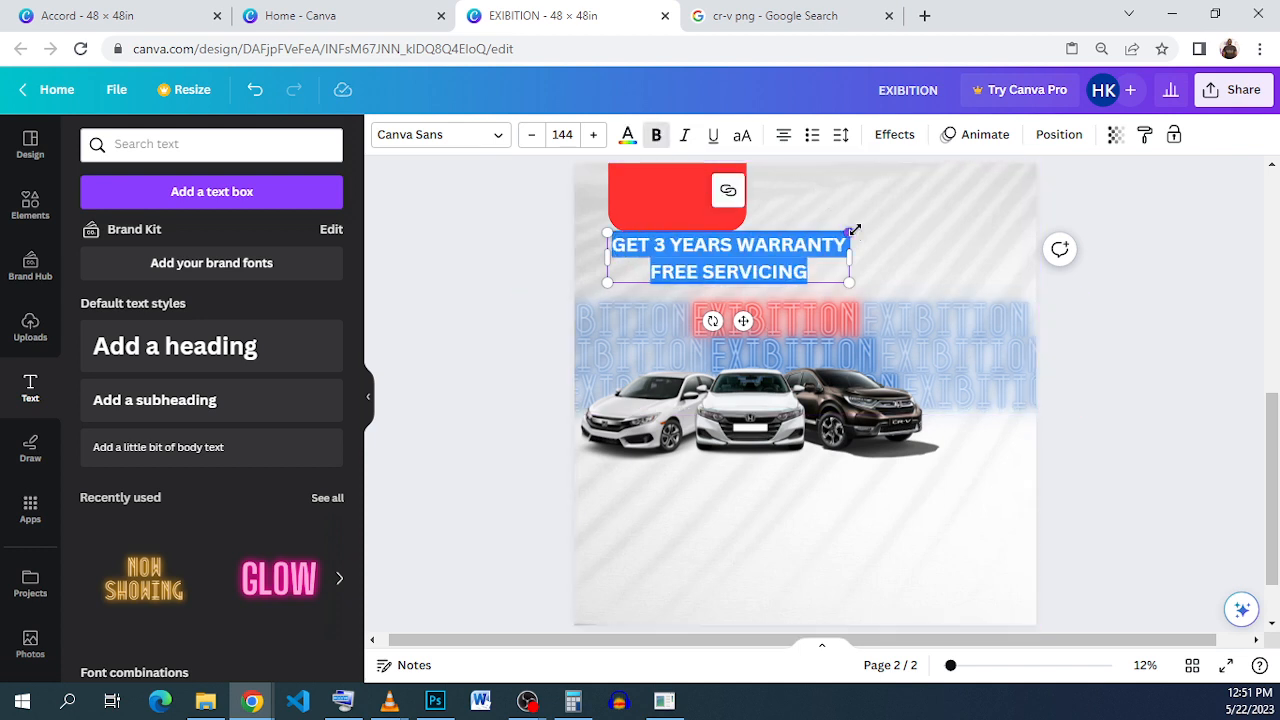
left_click_drag(854, 230, 757, 258)
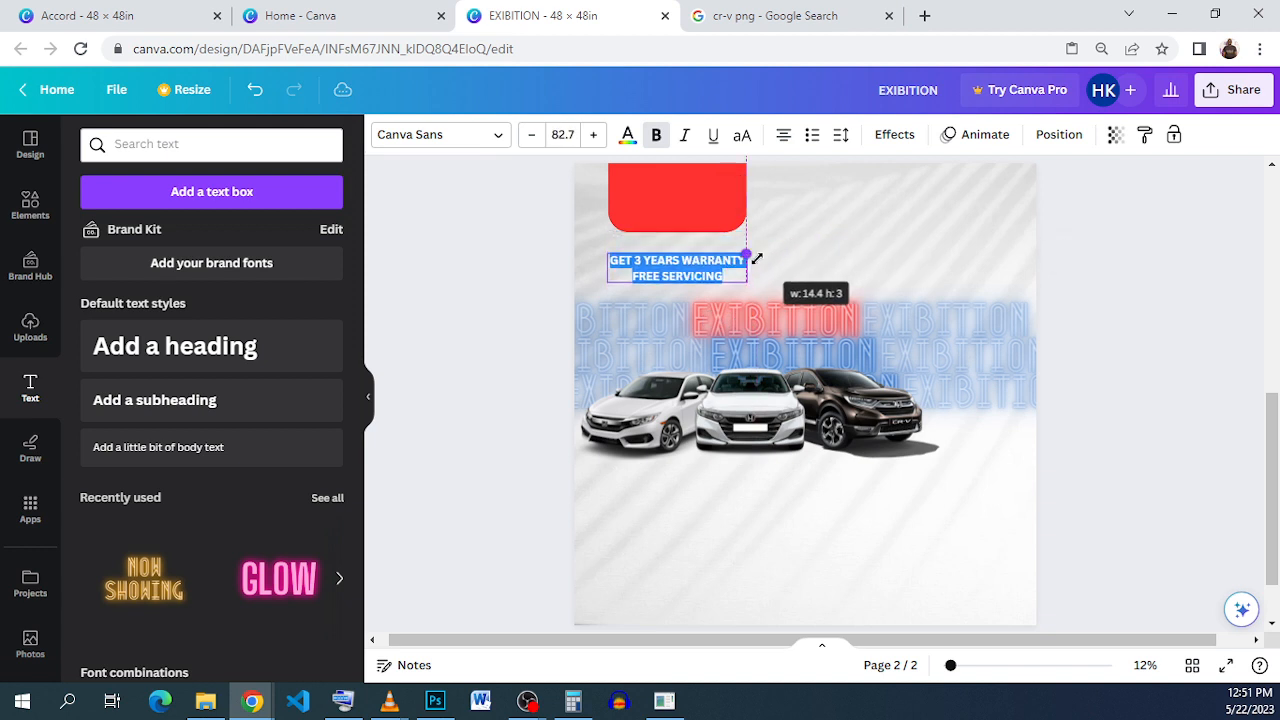
left_click_drag(688, 312, 690, 264)
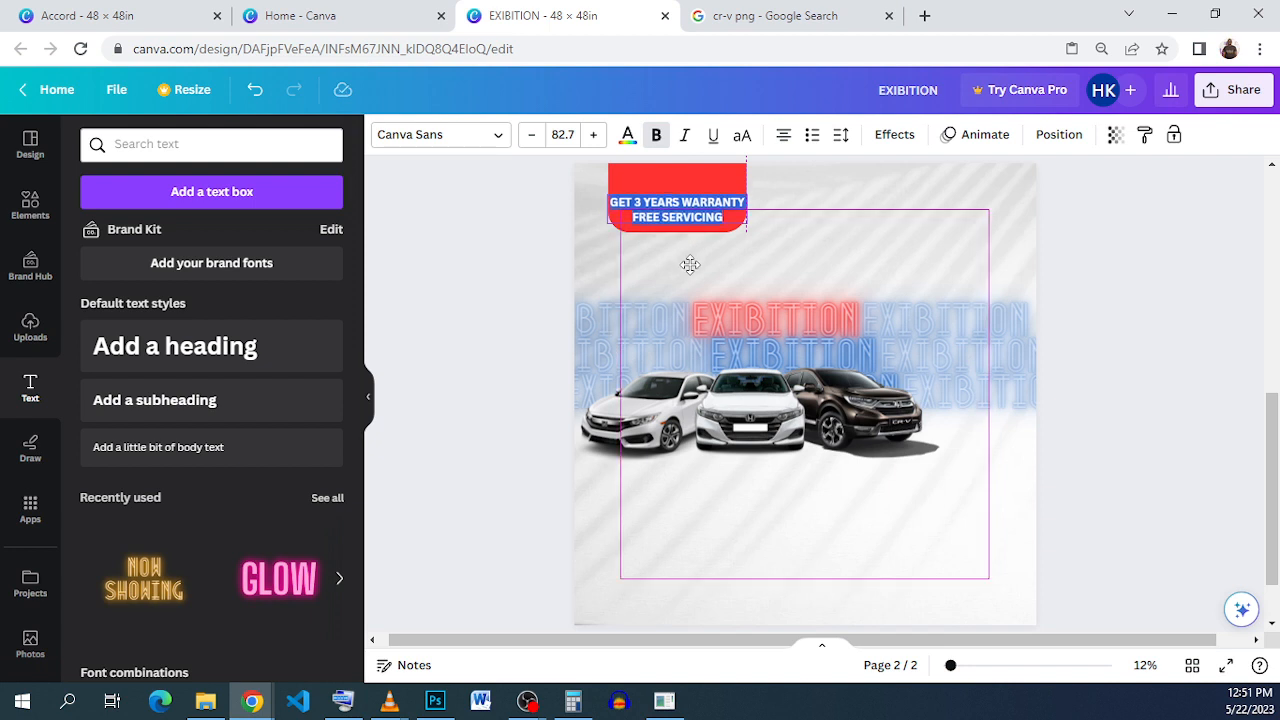
left_click_drag(690, 272, 690, 272)
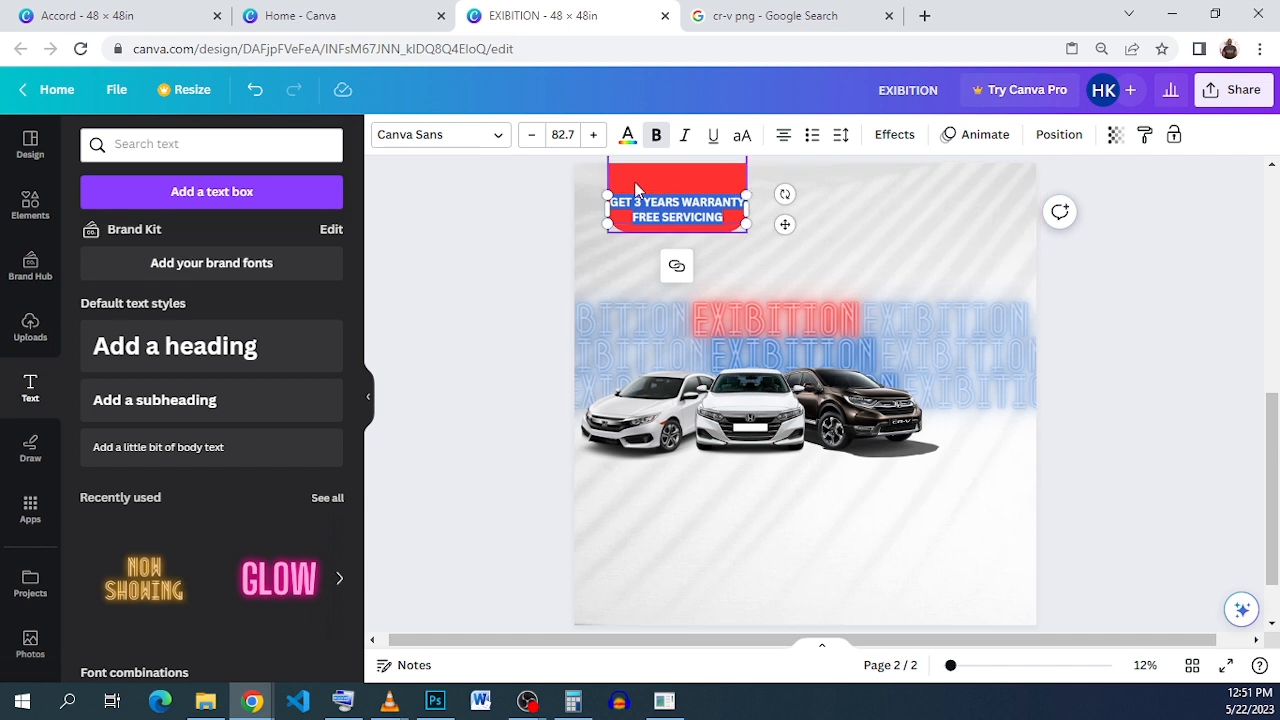
Step: Reduce the warranty text's font size to 77.7 and color it white
left_click(533, 139)
left_click(533, 139)
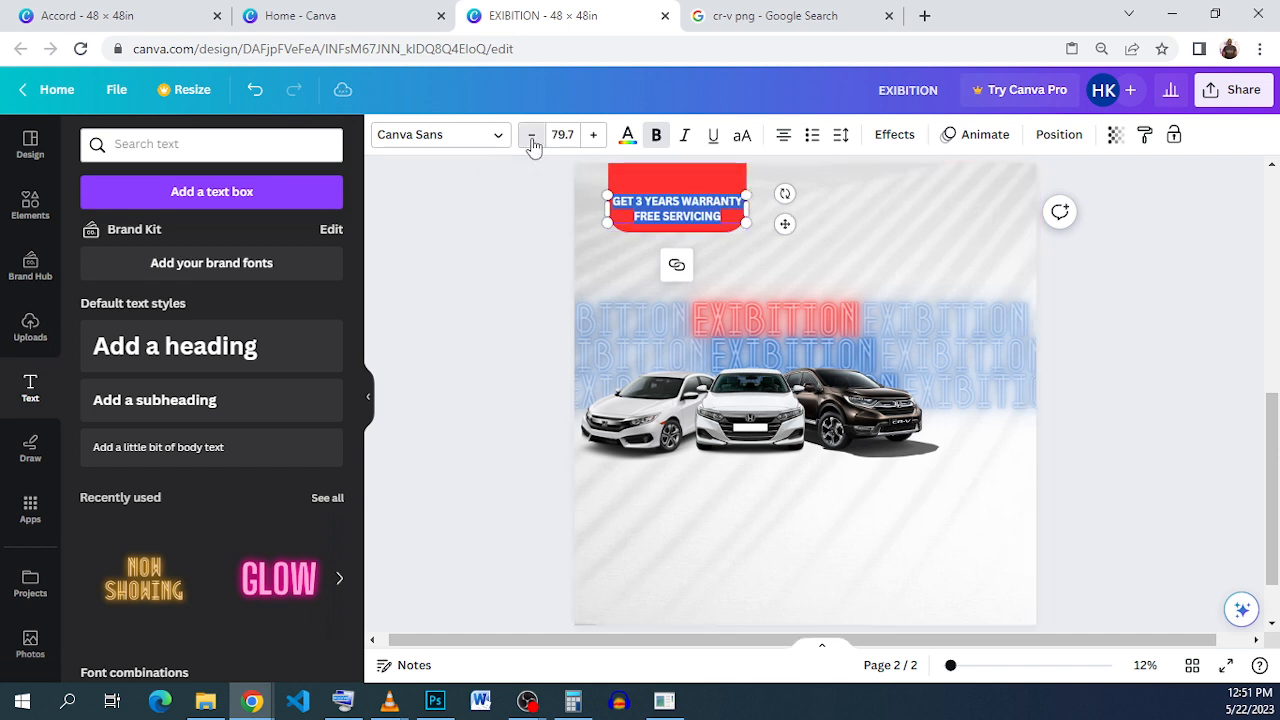
left_click(533, 139)
left_click(533, 139)
left_click(532, 140)
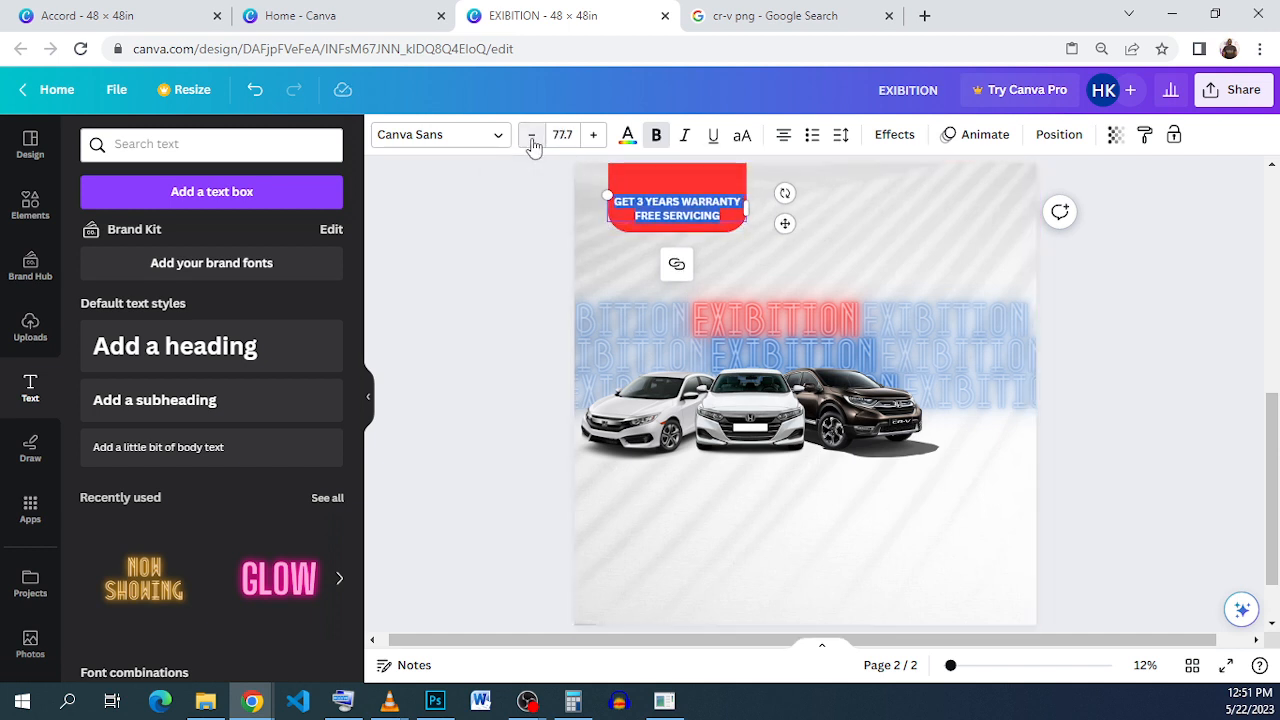
left_click(930, 243)
left_click(678, 212)
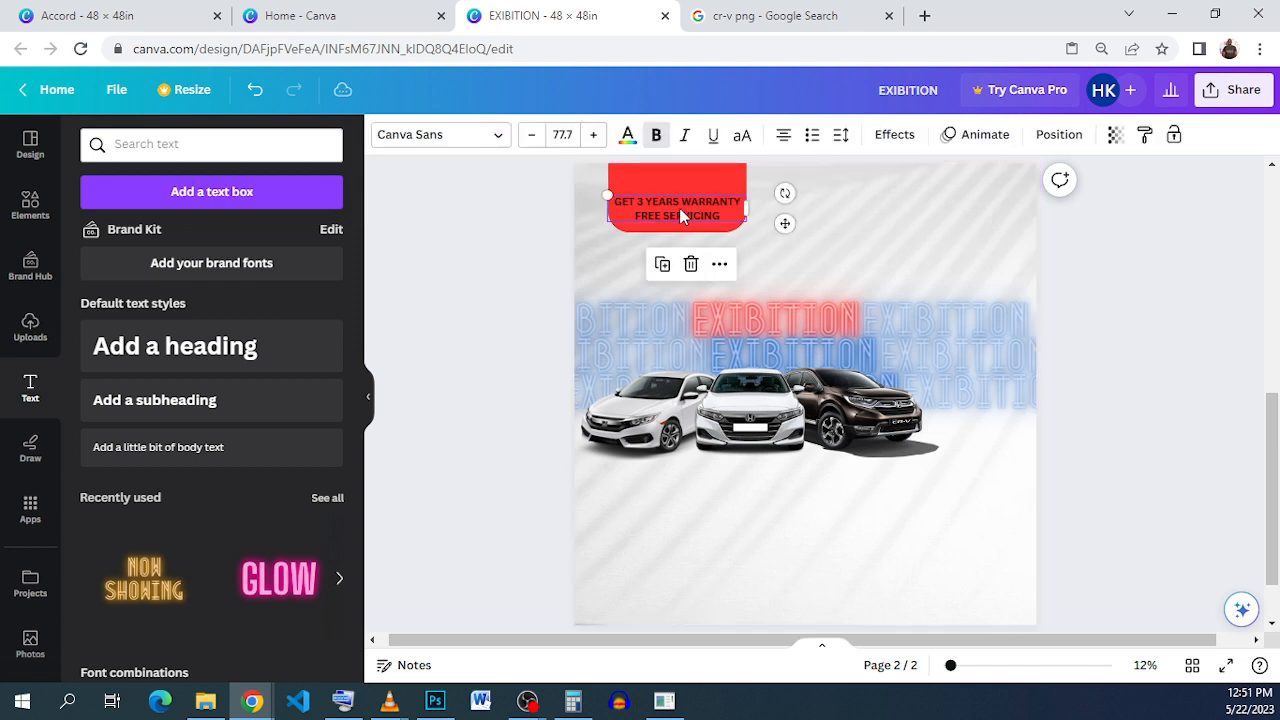
left_click(802, 266)
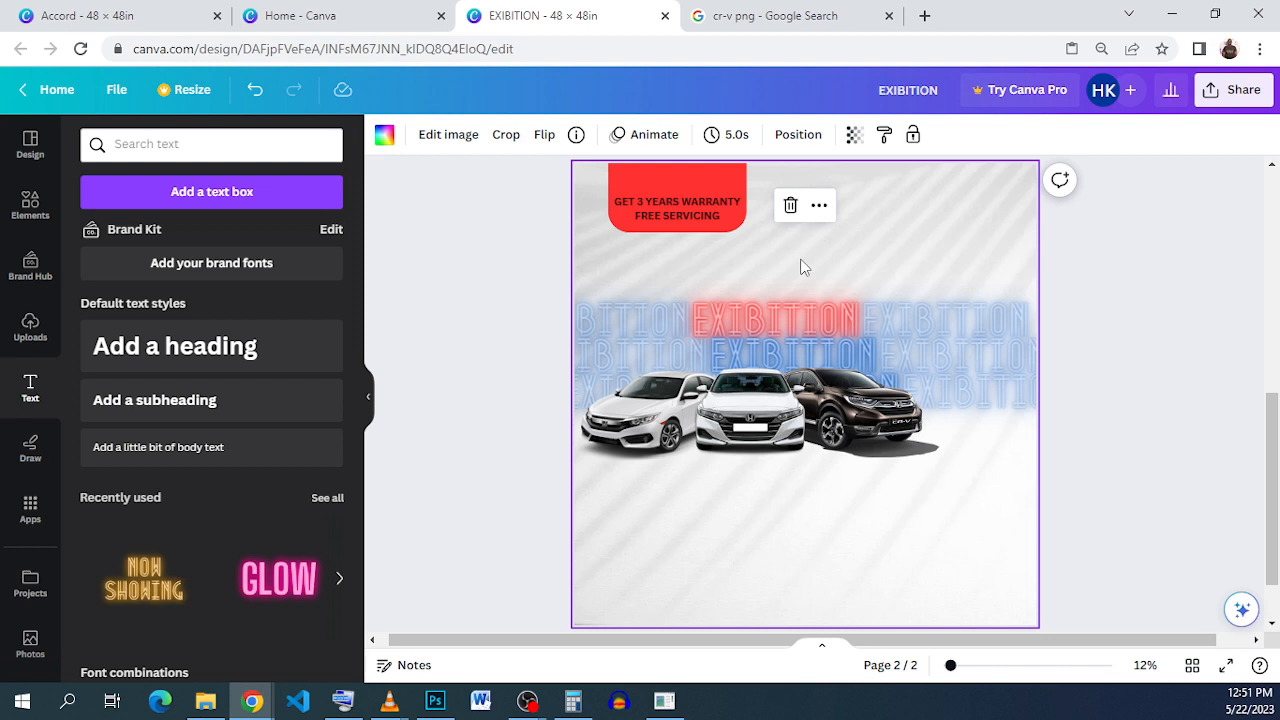
left_click(656, 215)
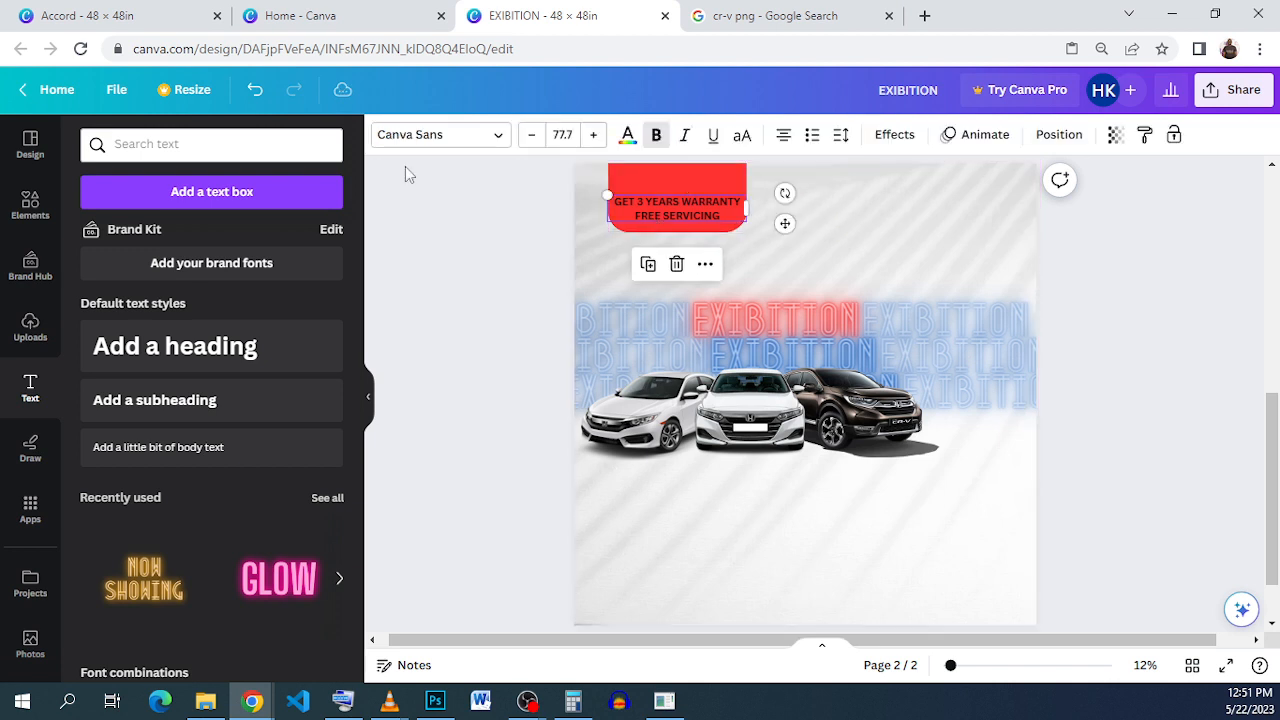
left_click(628, 140)
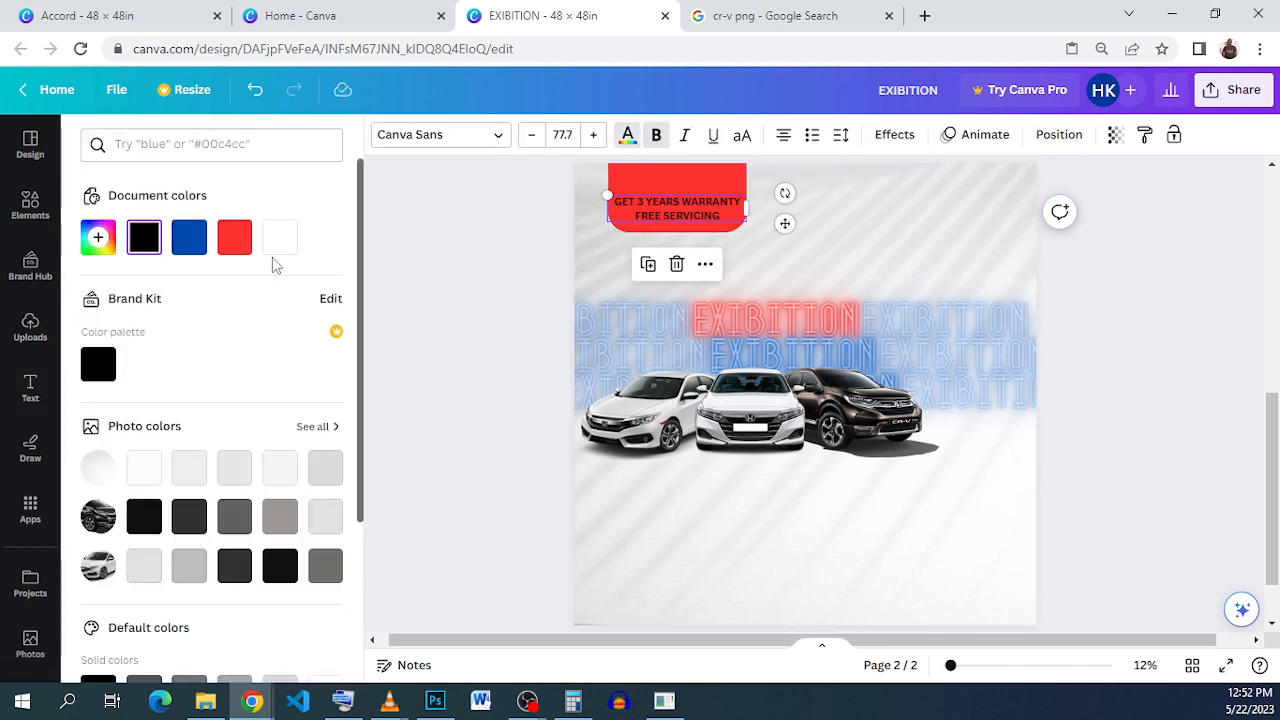
left_click(279, 240)
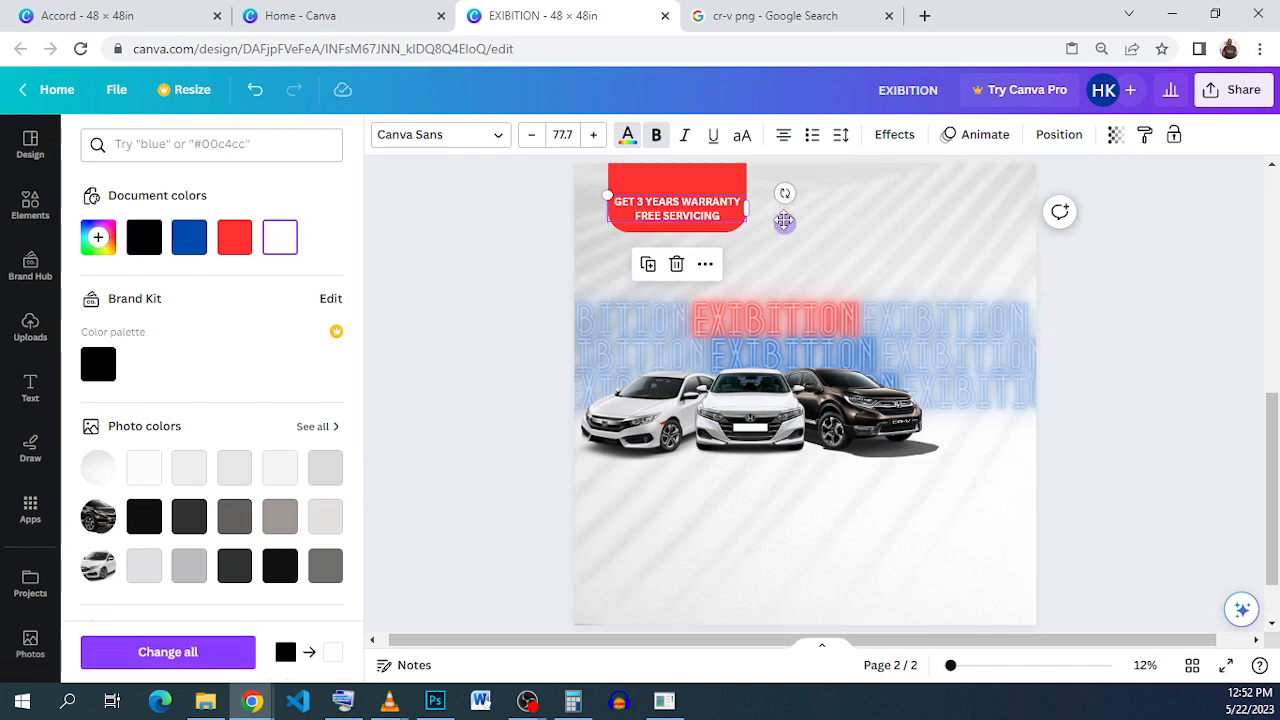
left_click(855, 262)
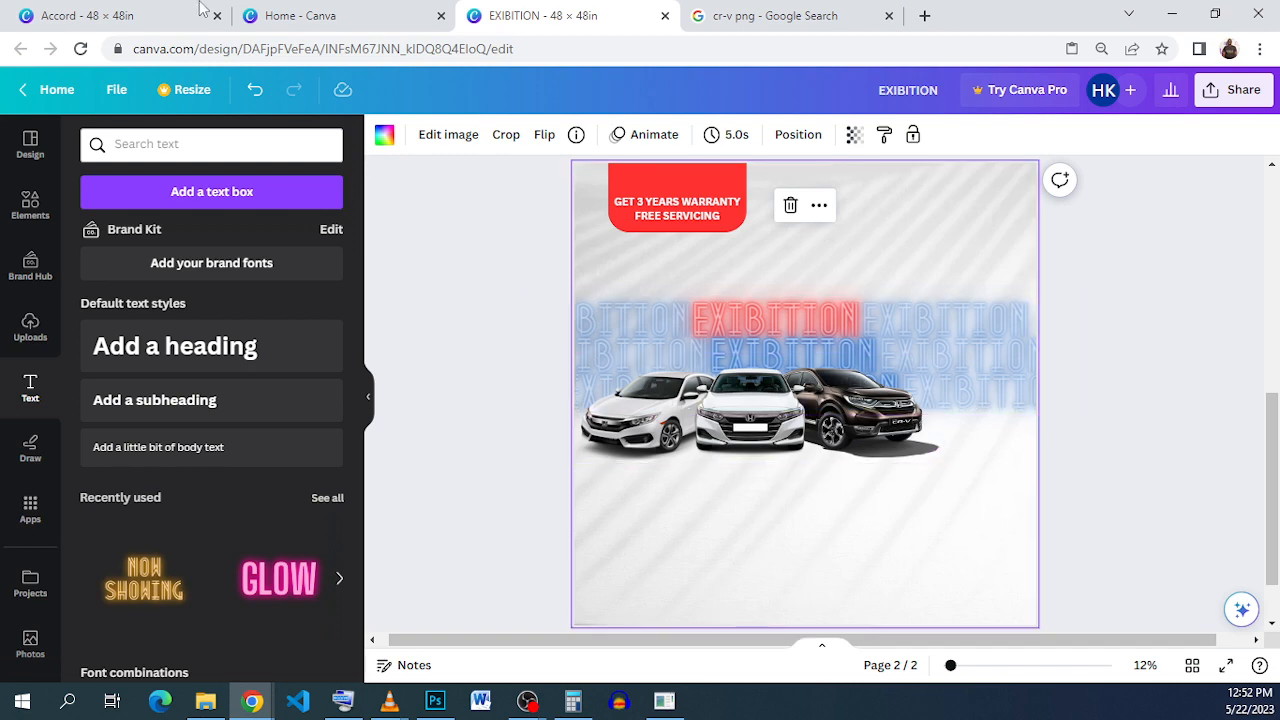
Step: Copy the Honda logo from the Accord design
left_click(137, 16)
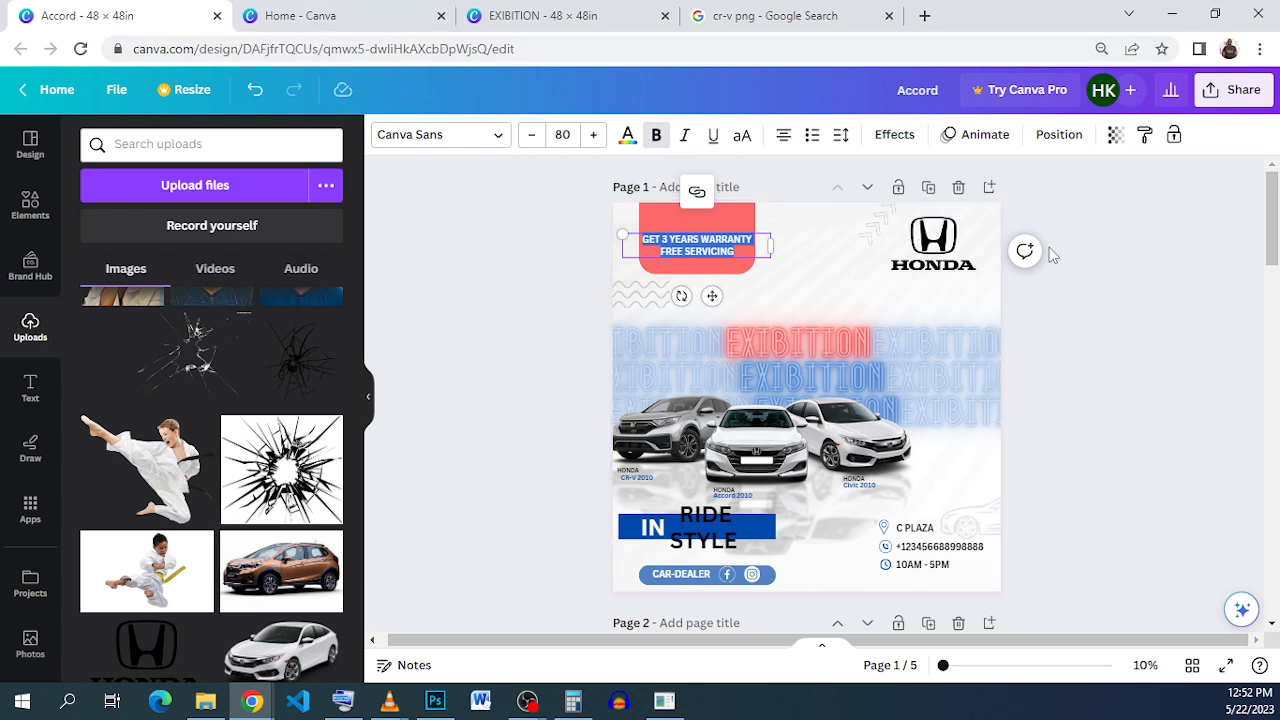
left_click(962, 256)
right_click(964, 271)
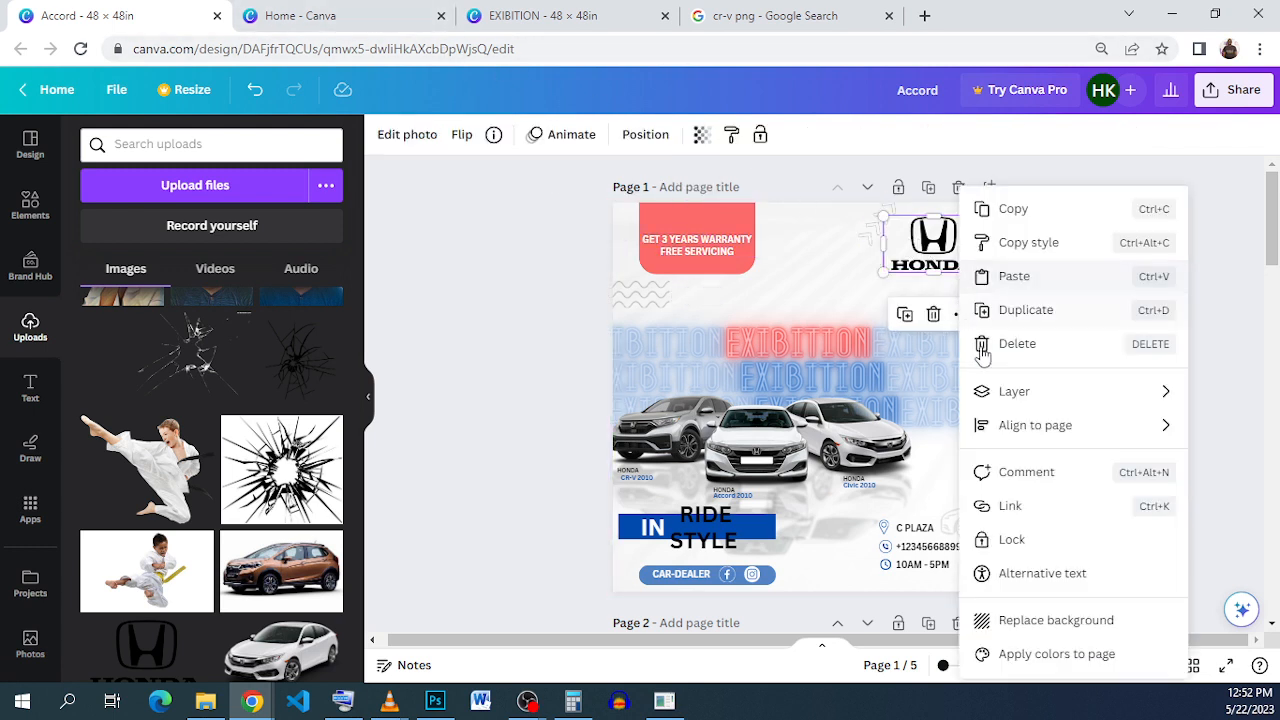
left_click(1013, 208)
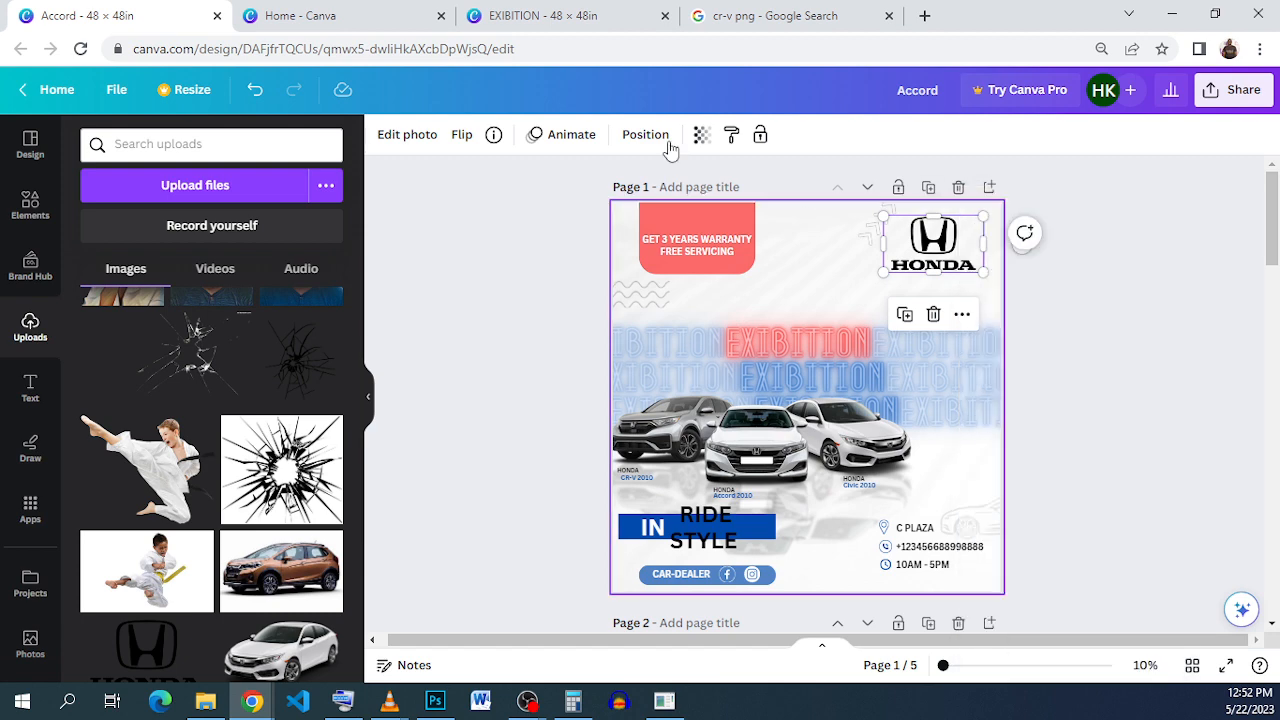
Step: Paste the Honda logo into the EXIBITION flyer's top-right corner, then return to the Accord design
left_click(766, 16)
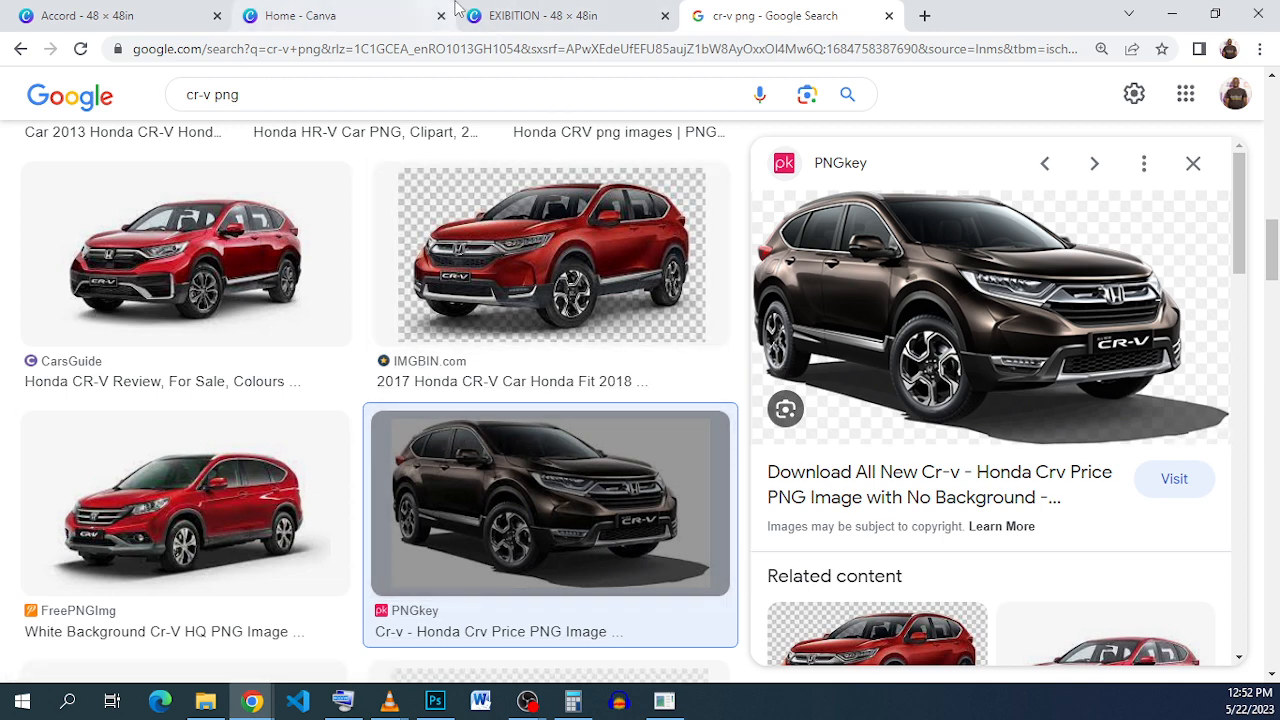
left_click(500, 15)
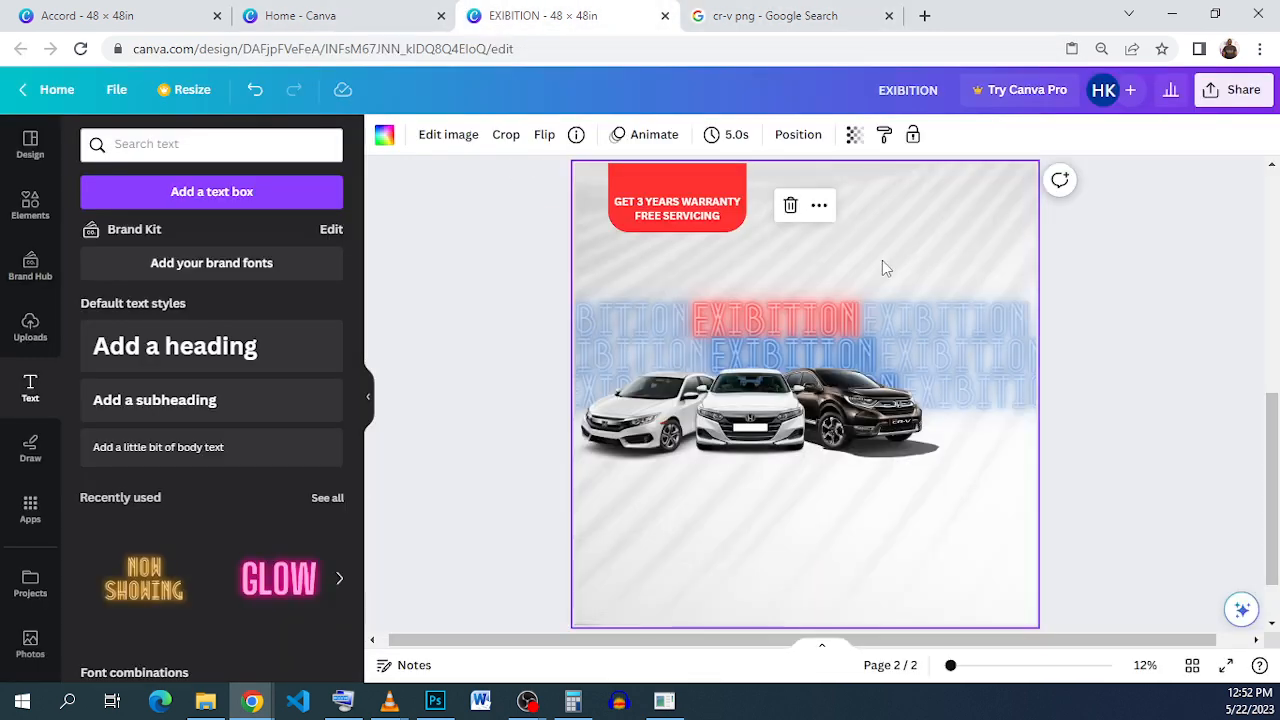
right_click(882, 262)
left_click(999, 360)
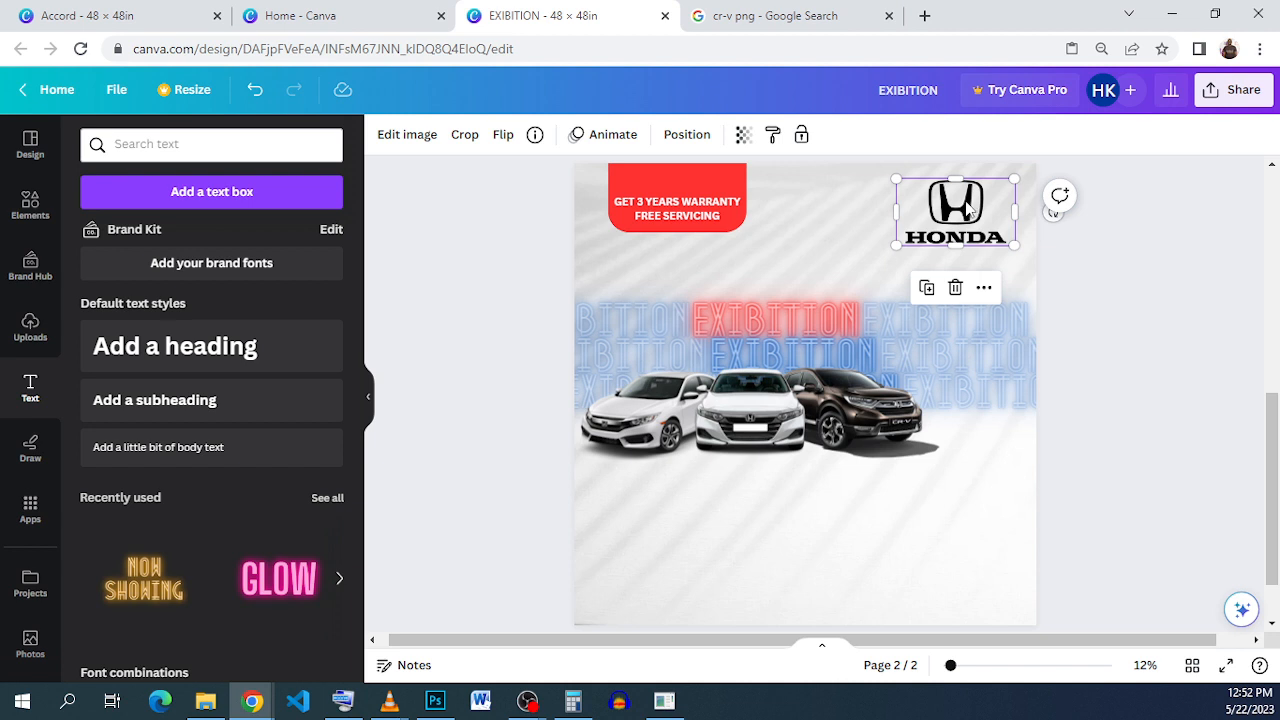
left_click_drag(974, 208, 974, 200)
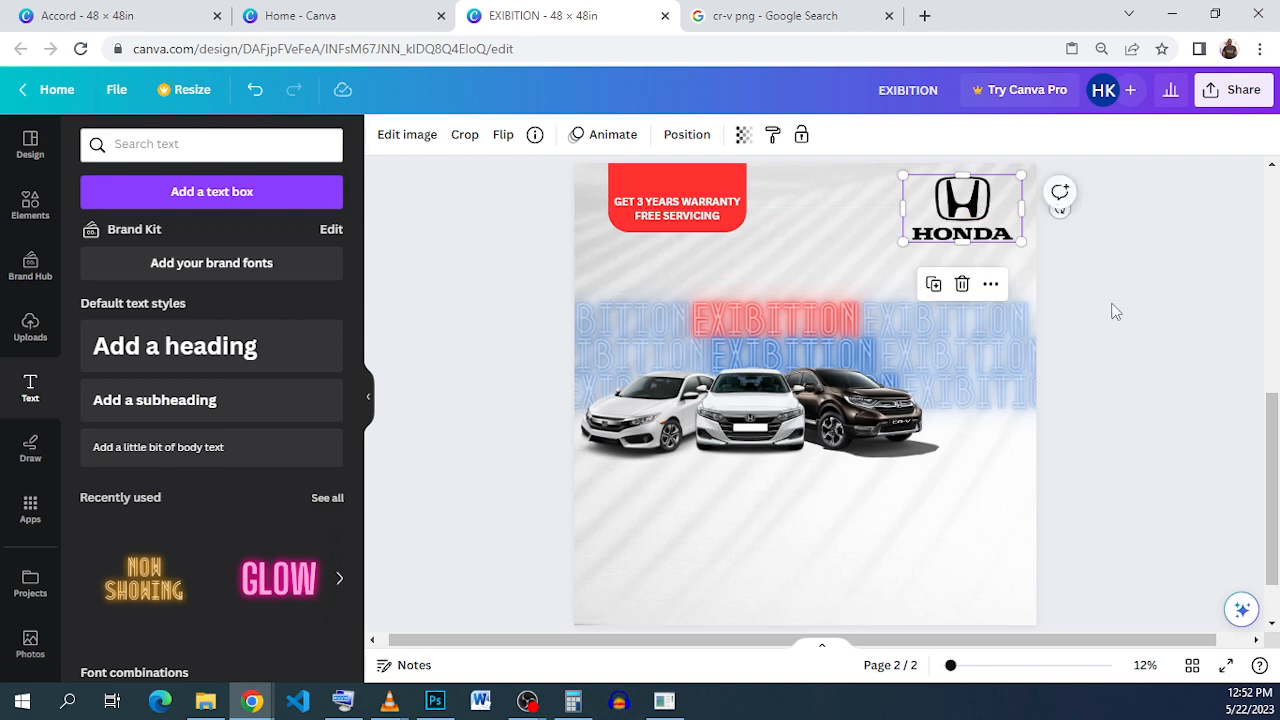
left_click(1042, 312)
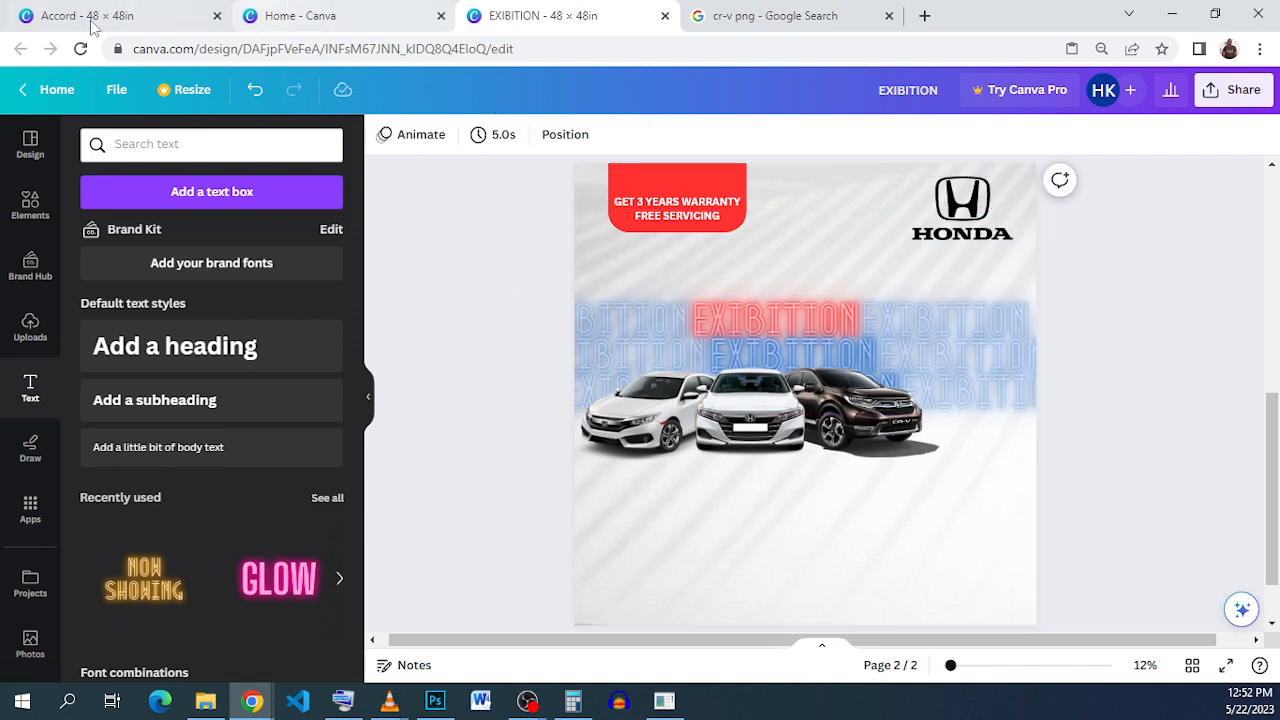
left_click(228, 22)
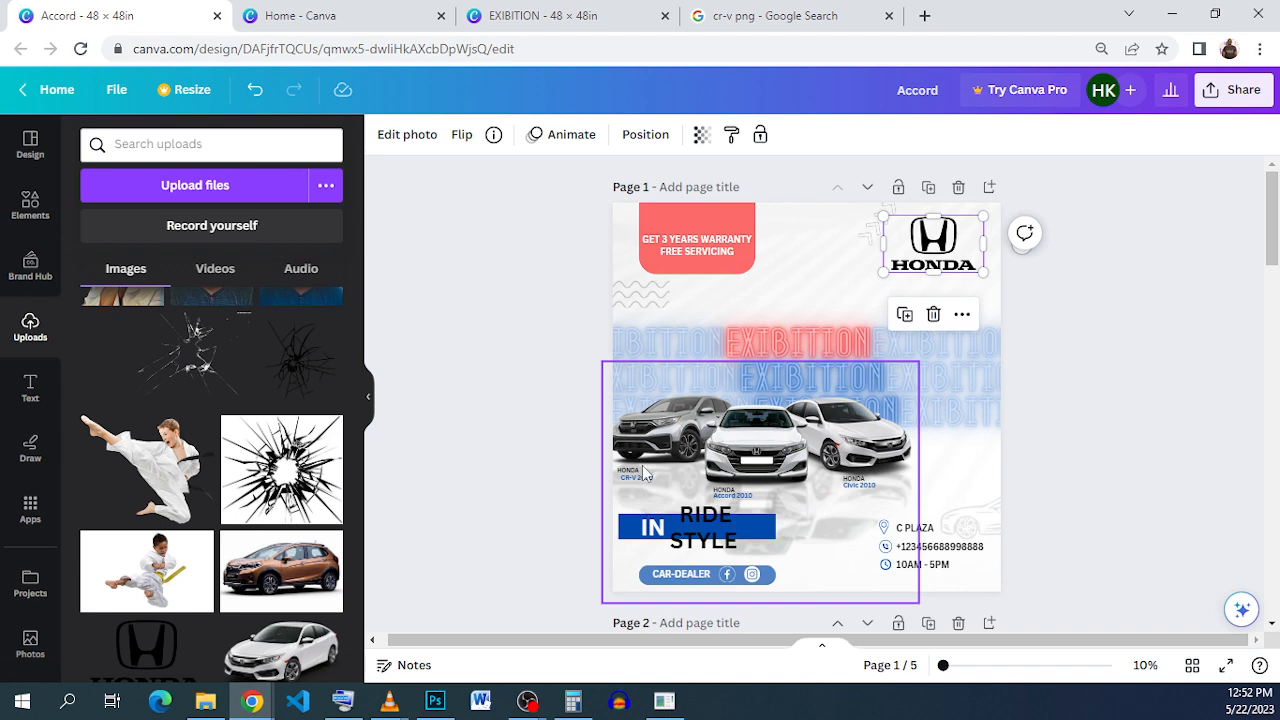
Step: Add a body text box over the three cars on page 2 of the EXIBITION design
left_click(578, 20)
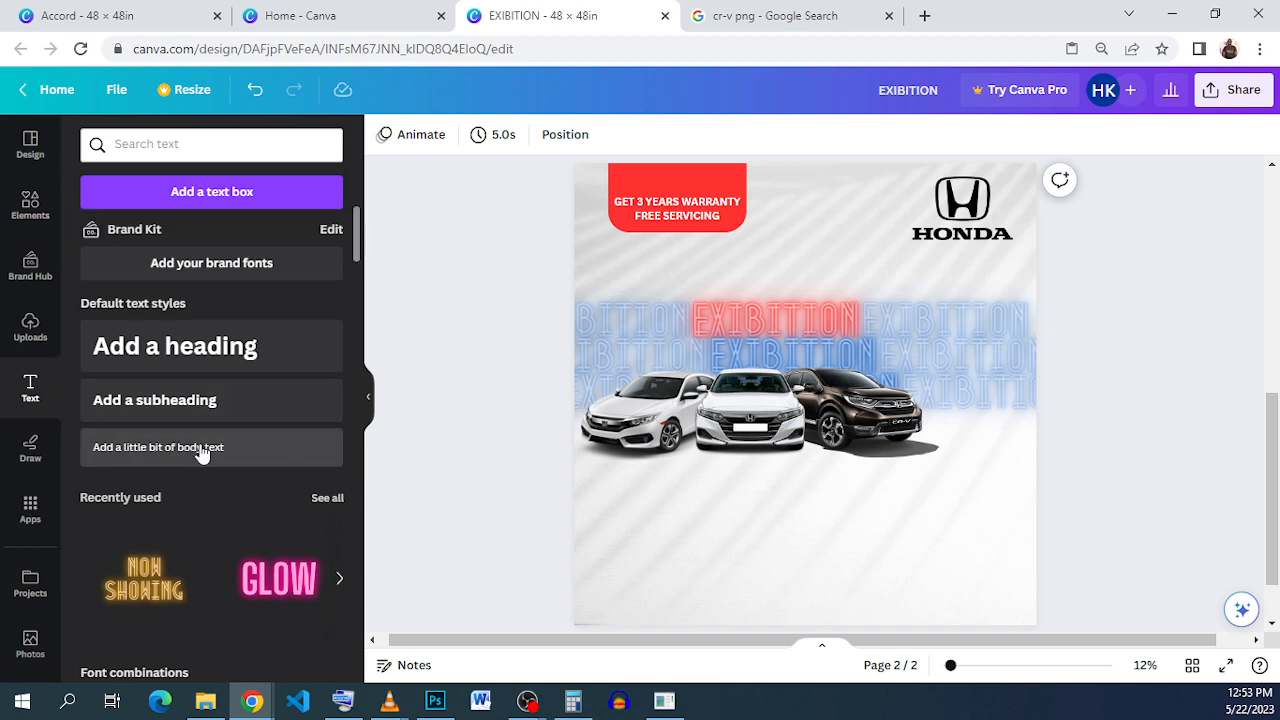
left_click(277, 443)
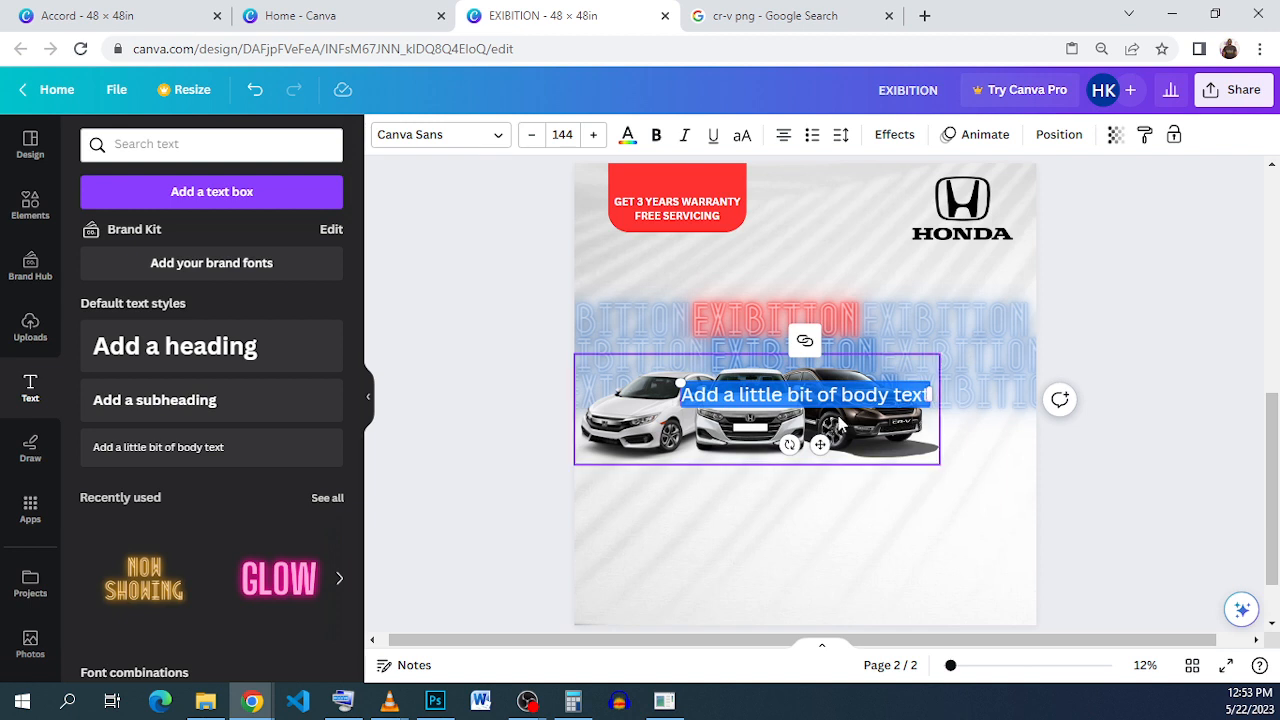
Step: Replace the new text box's content with the caption 'Honda'
left_click(62, 14)
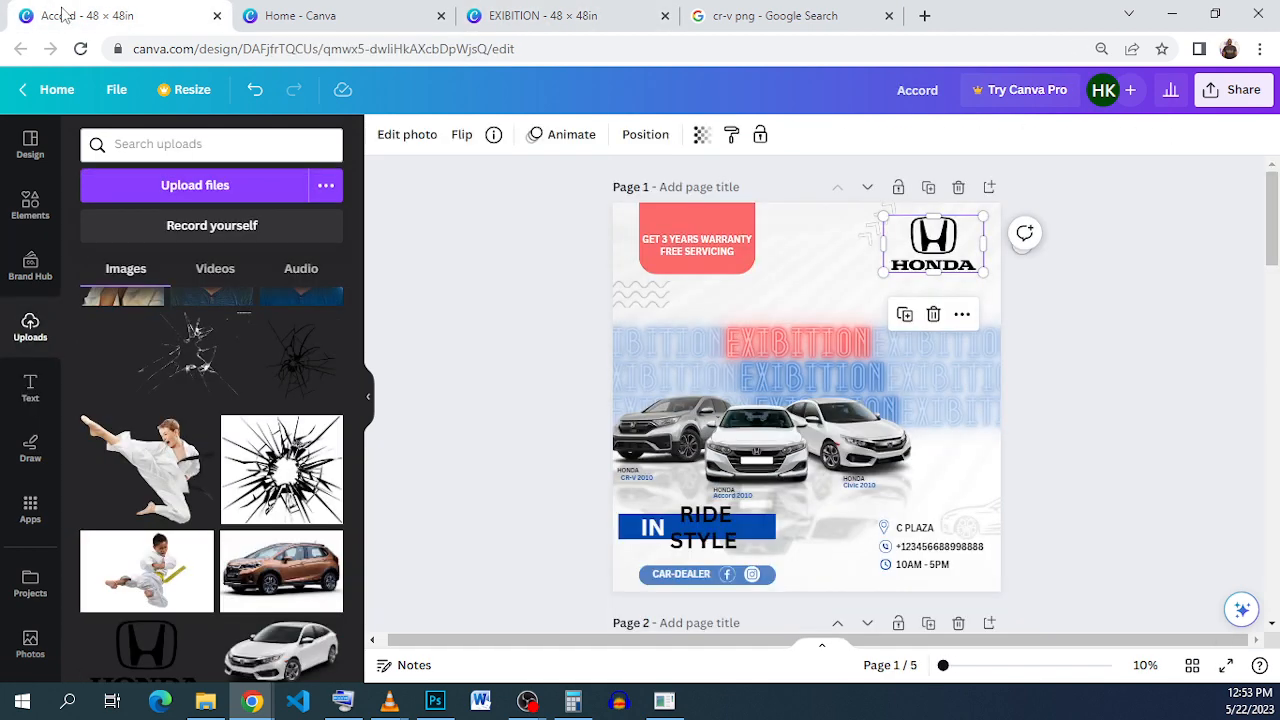
left_click(504, 15)
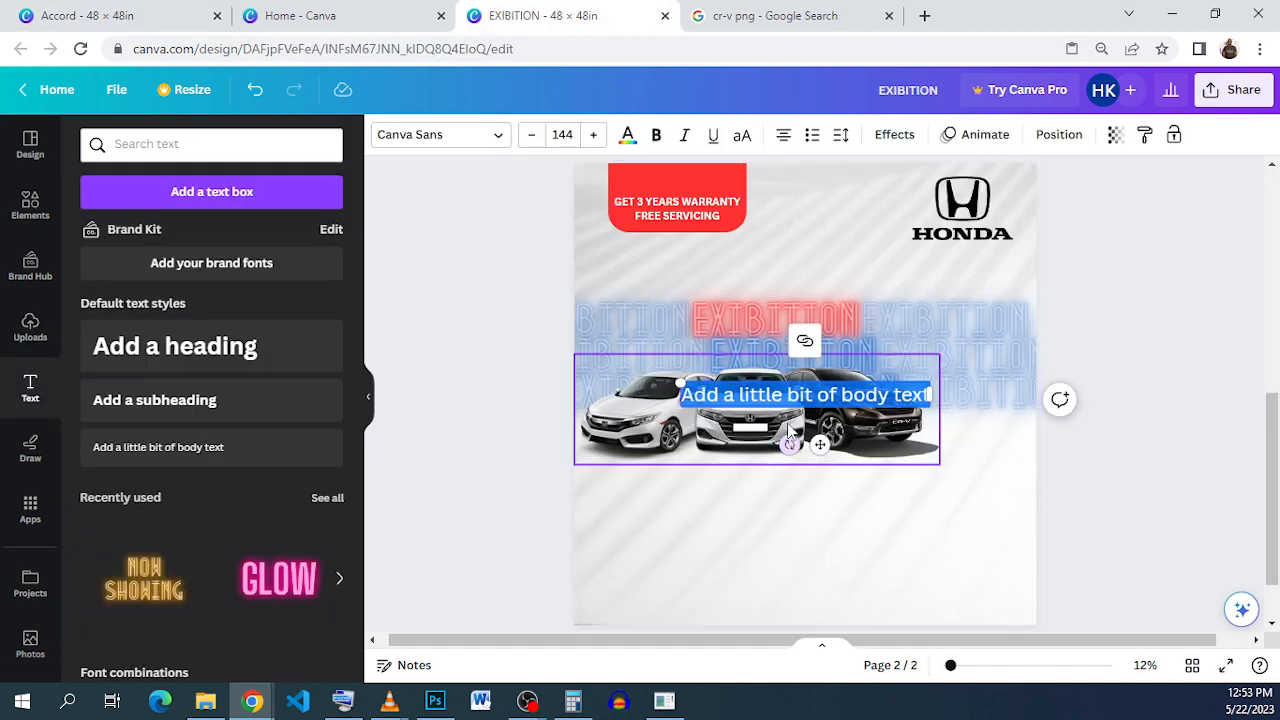
type("HAND")
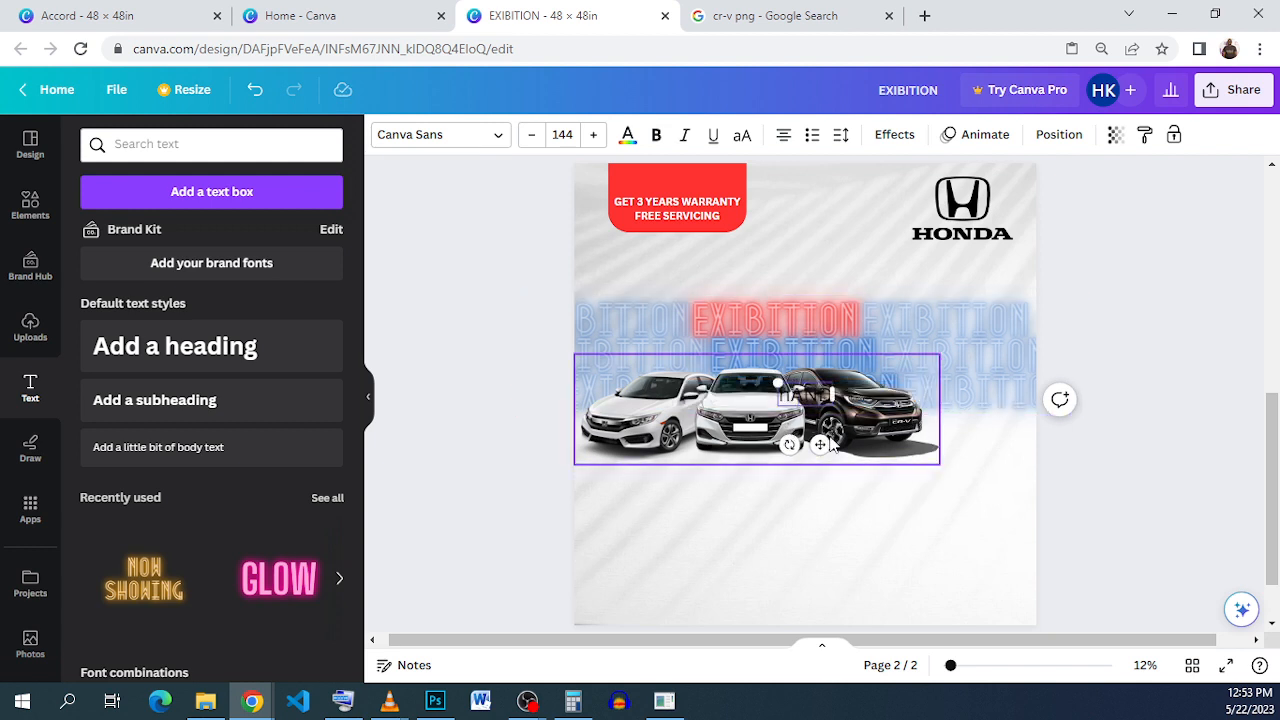
left_click_drag(820, 444, 702, 526)
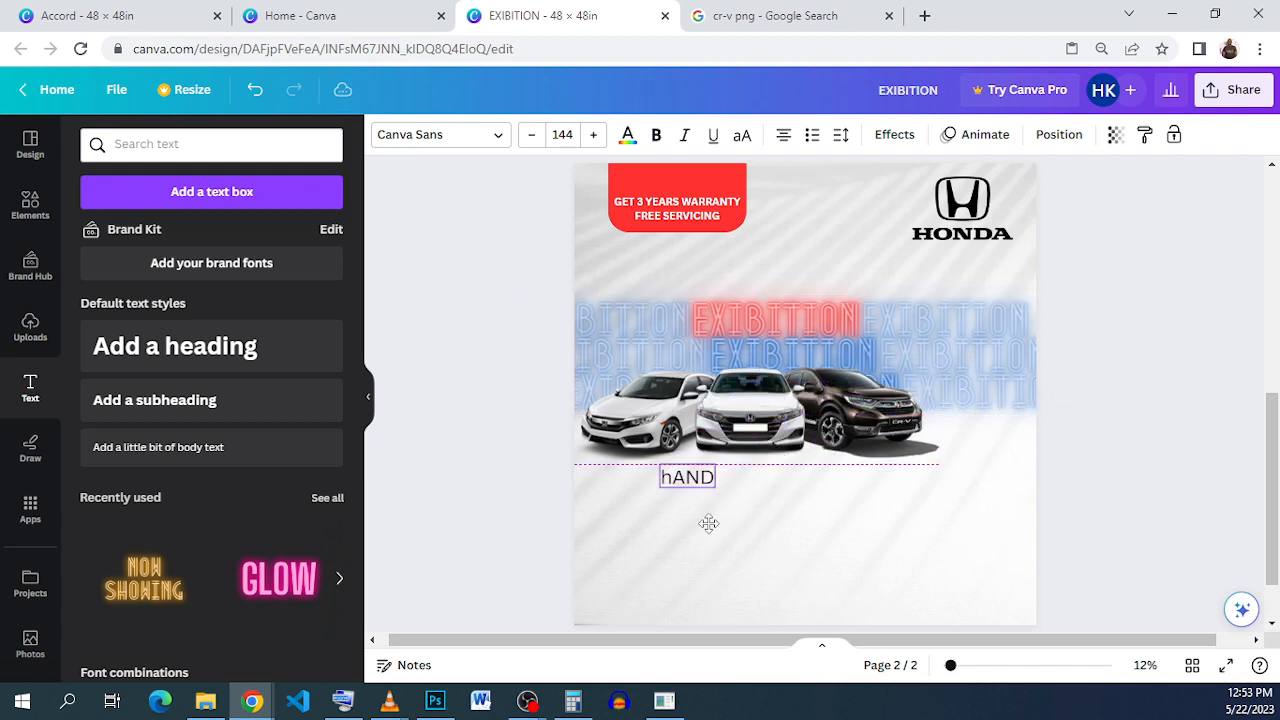
double_click(696, 488)
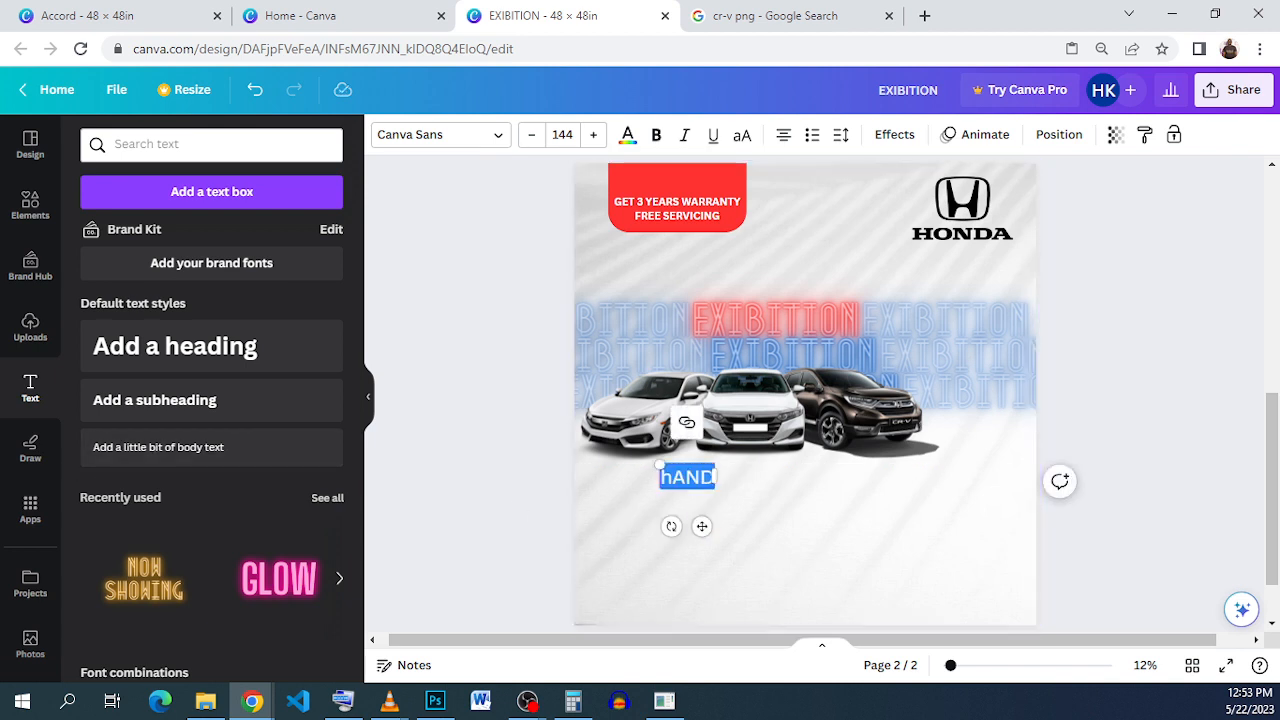
type("Honda")
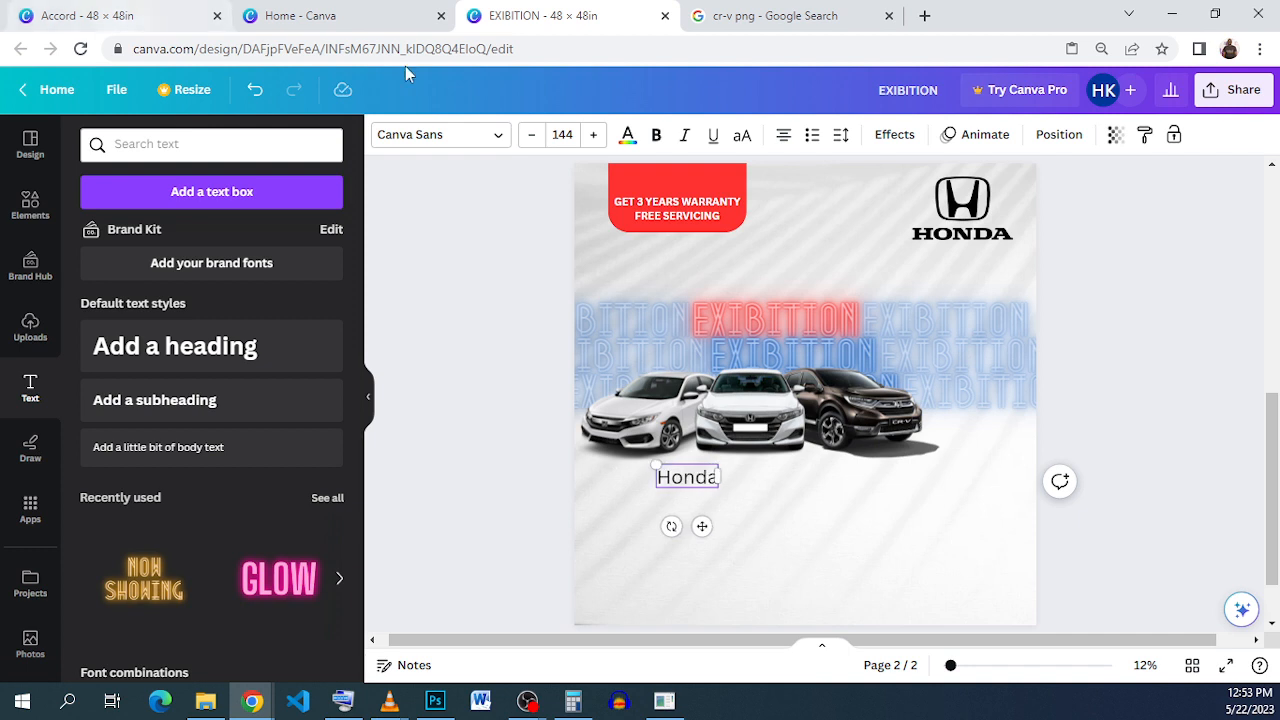
Step: Shrink the Honda caption's font size from 144 to 50 and move it under the left car
left_click(562, 134)
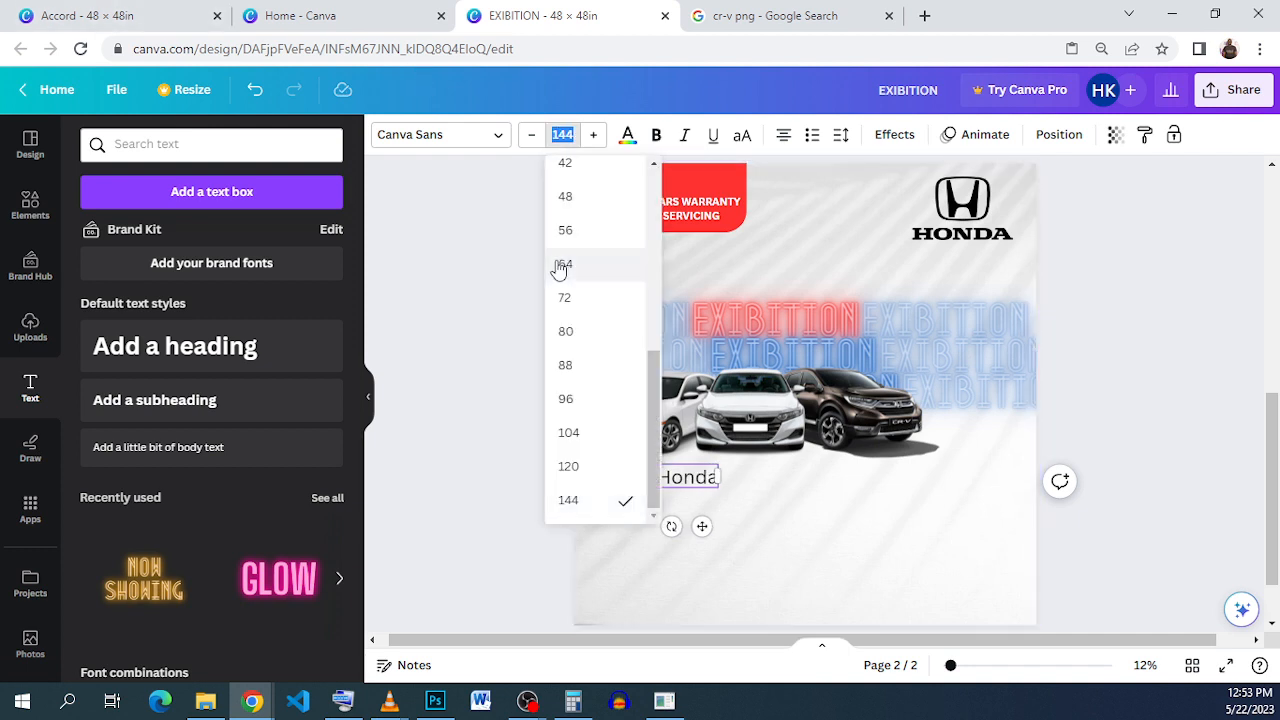
left_click(592, 331)
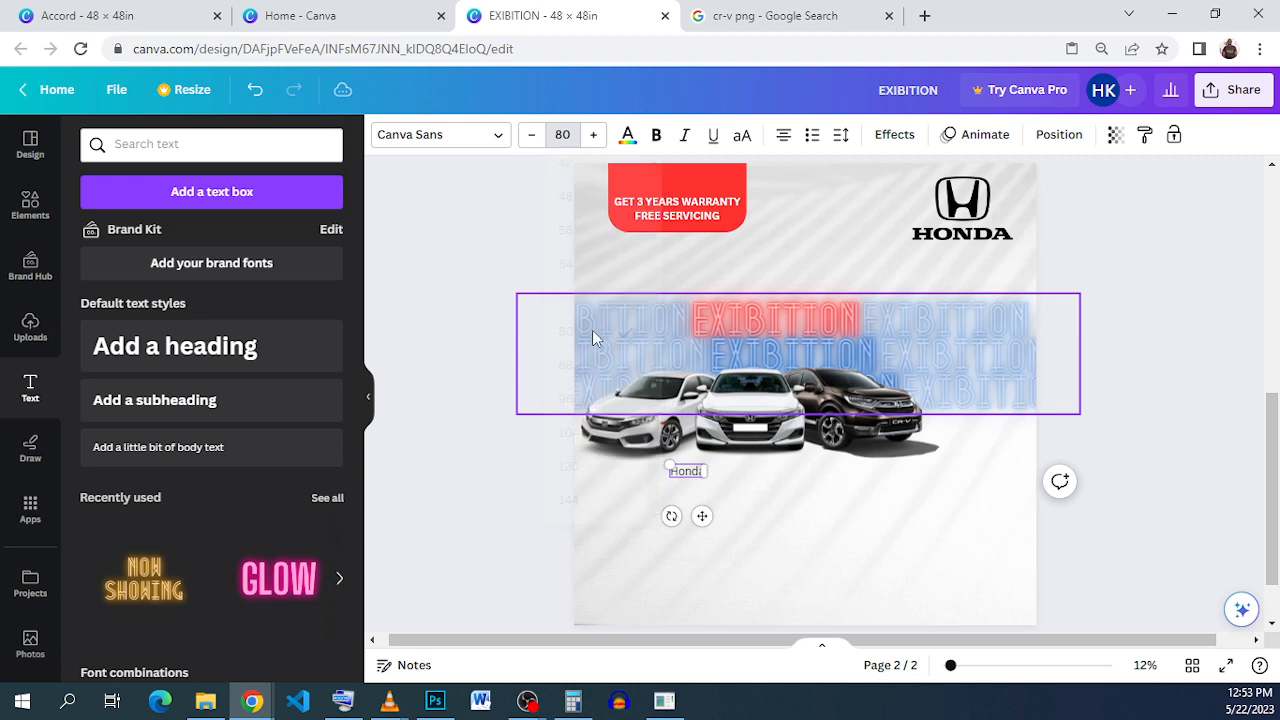
left_click(562, 134)
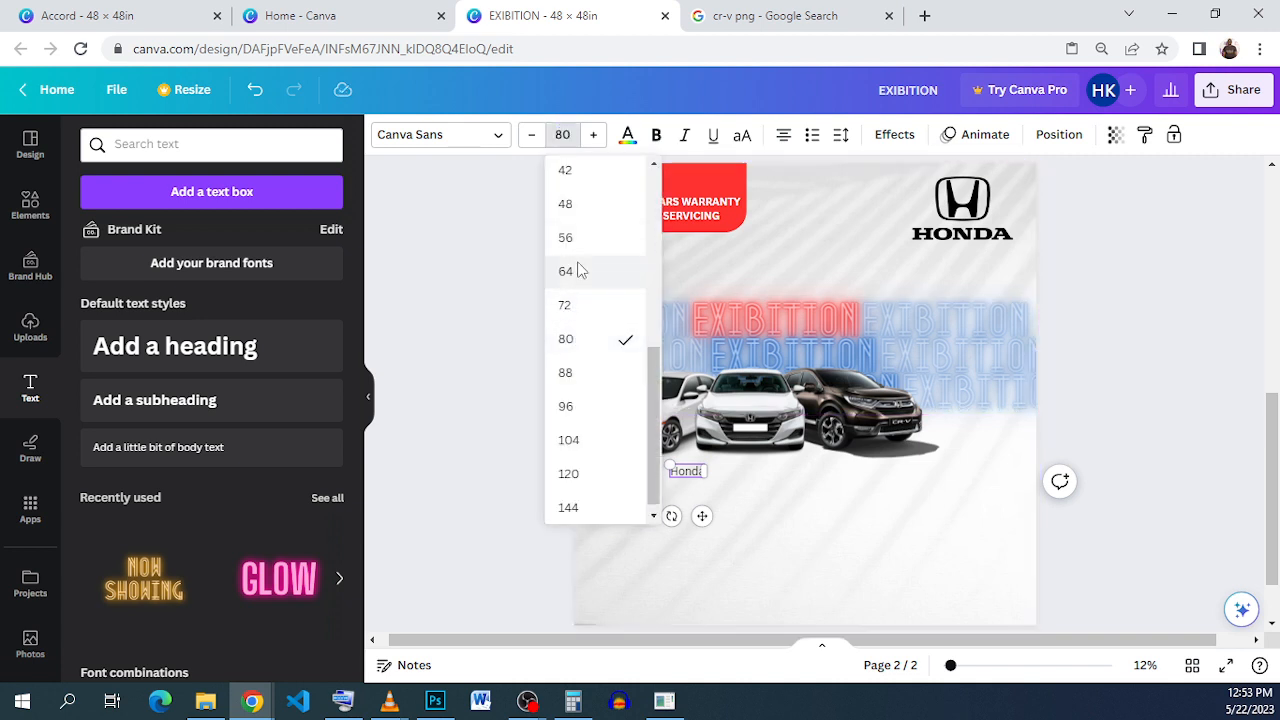
left_click(578, 271)
left_click_drag(643, 514, 628, 507)
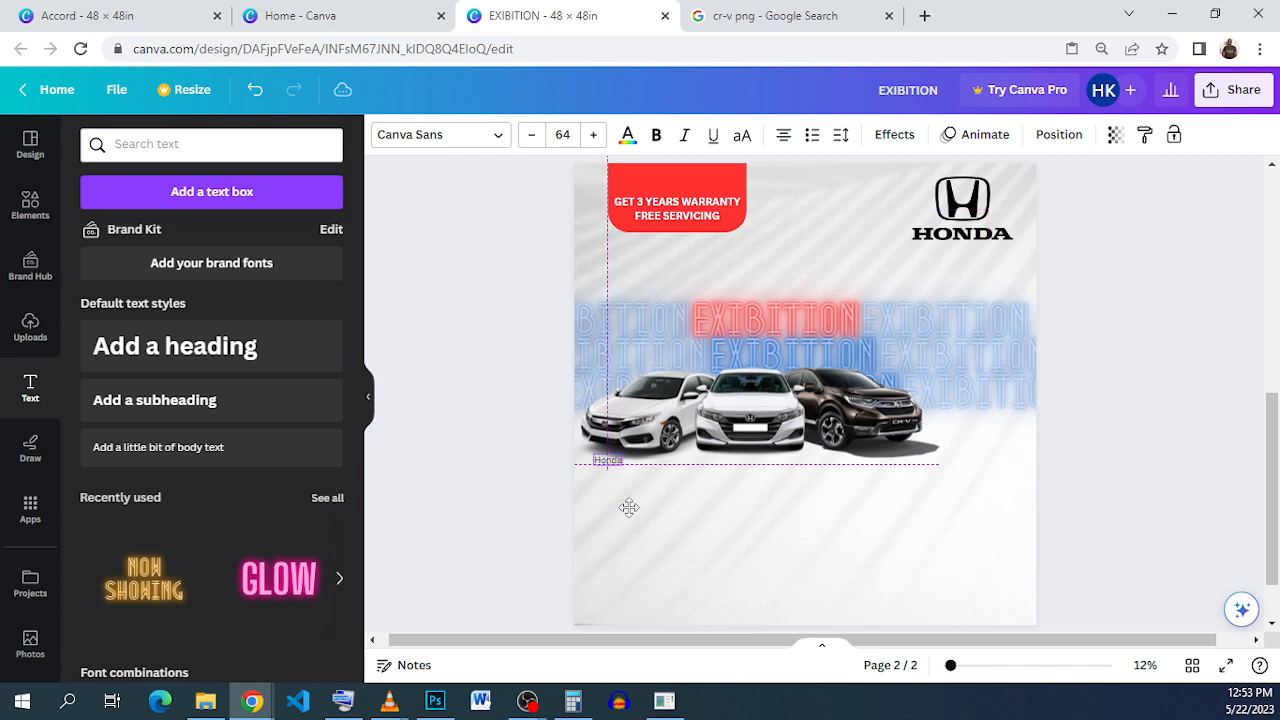
left_click(527, 140)
left_click(527, 140)
left_click(527, 140)
left_click(527, 140)
left_click(527, 140)
left_click(527, 140)
left_click(527, 140)
left_click(527, 140)
left_click(527, 140)
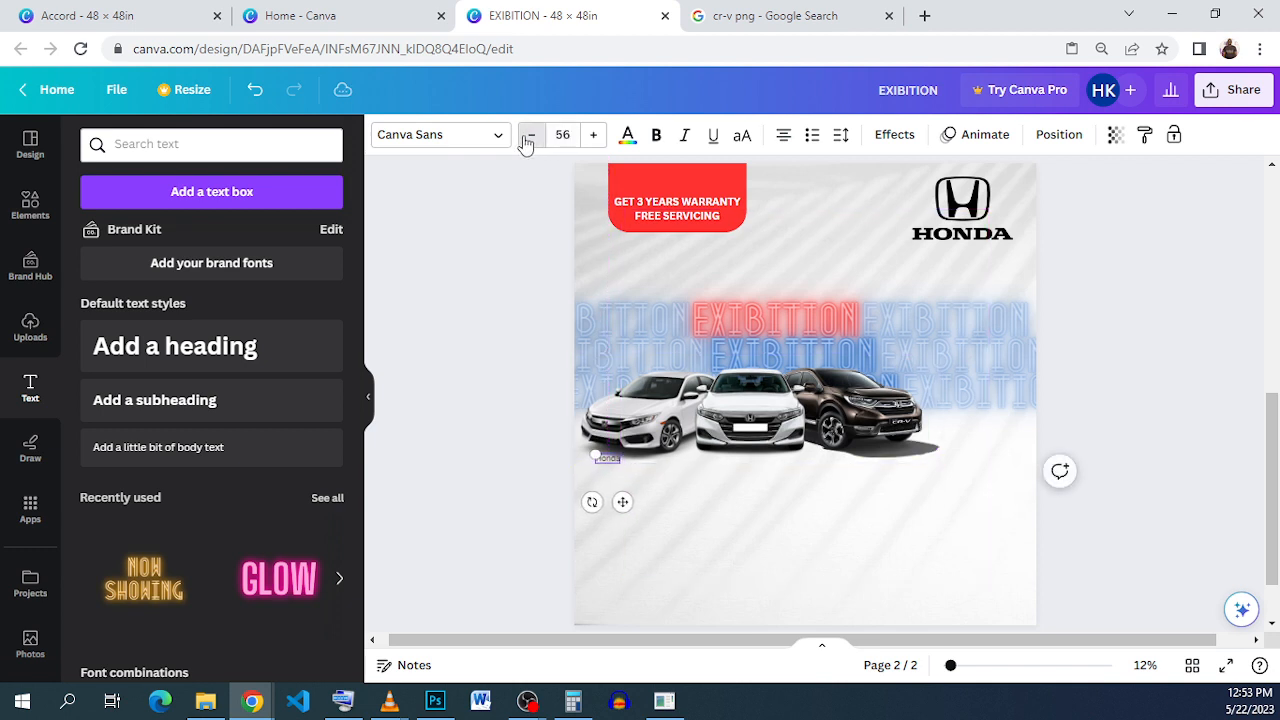
left_click(527, 140)
left_click(527, 140)
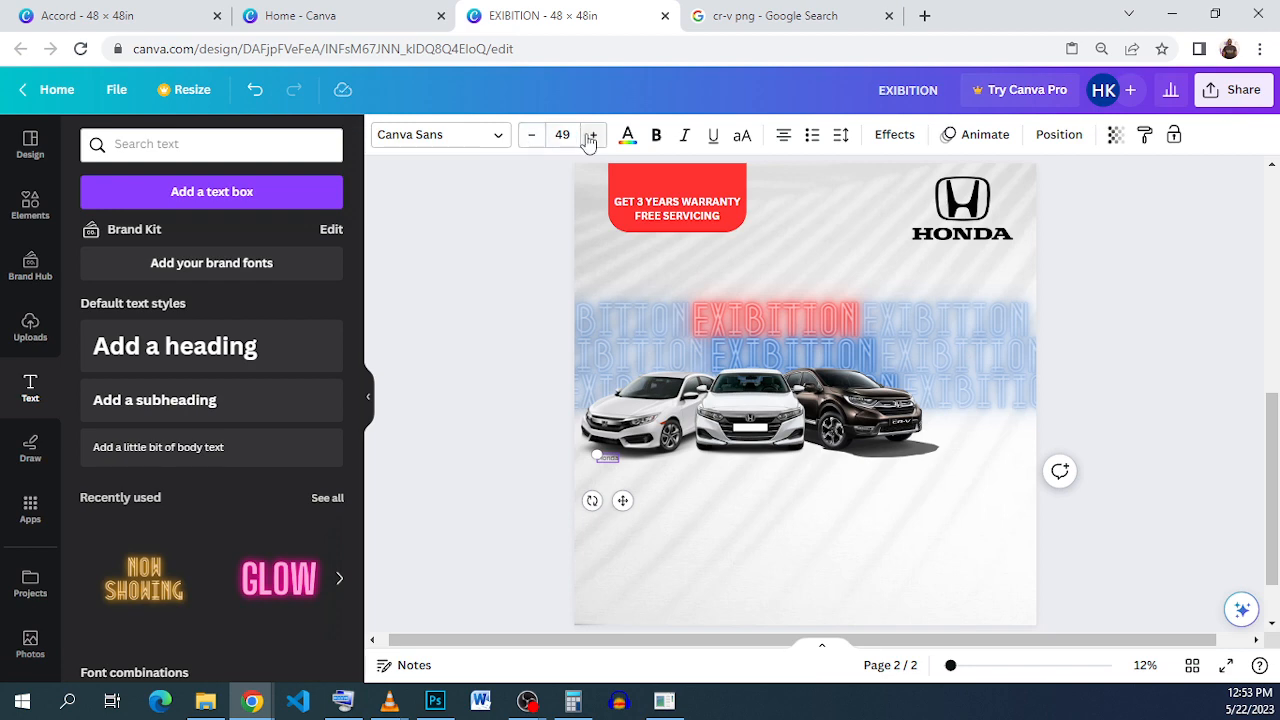
left_click(593, 134)
left_click(645, 480)
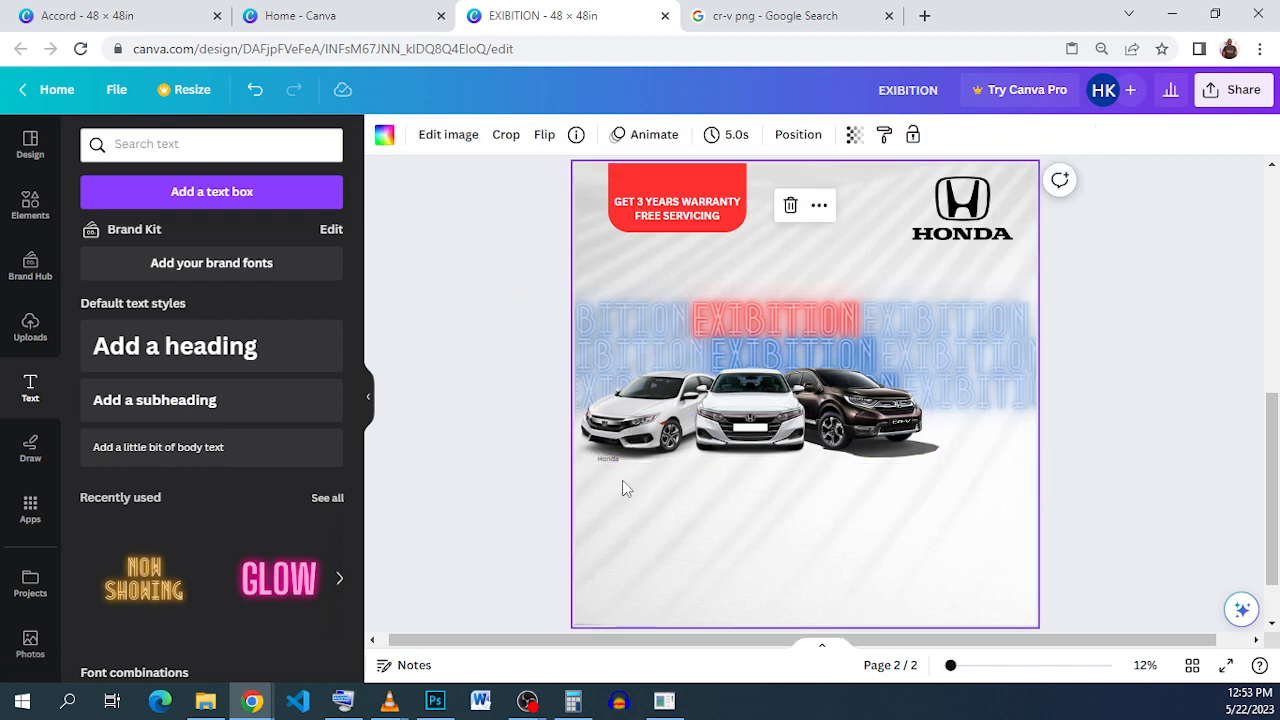
Step: Move Honda under the white sedan and put a duplicate just below it
scroll(588, 490, "up", 4)
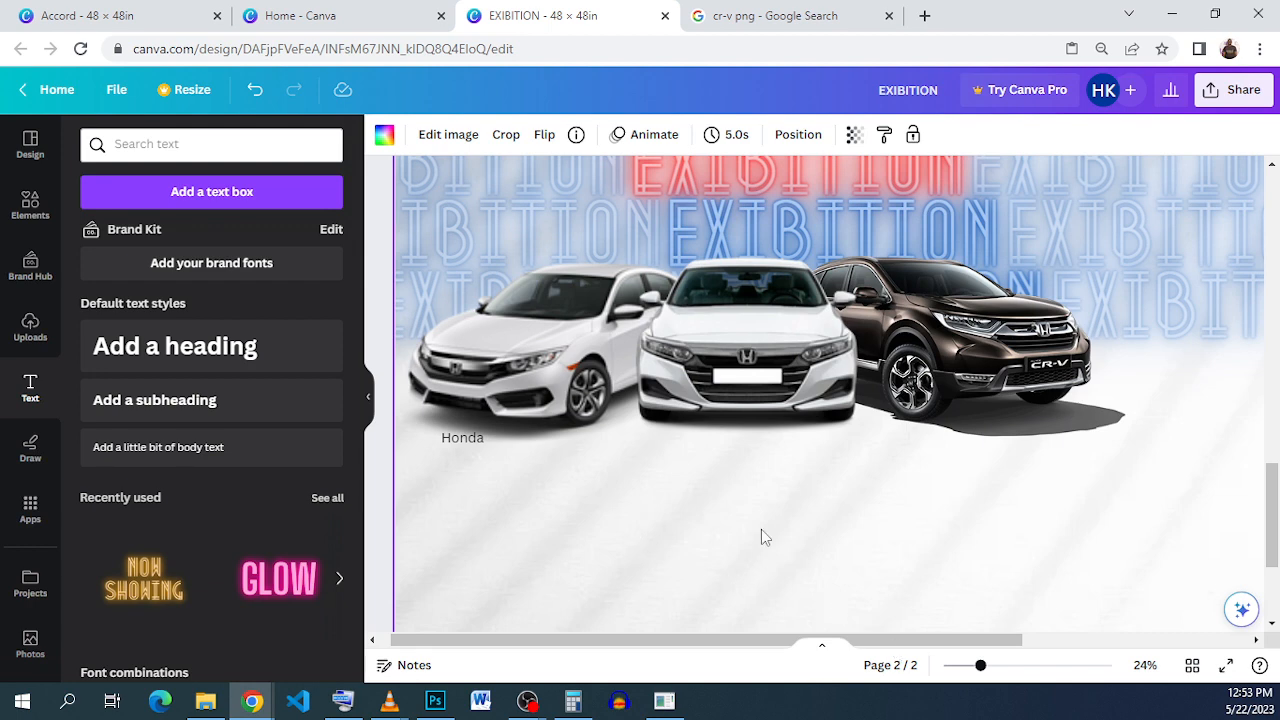
scroll(462, 455, "up", 2)
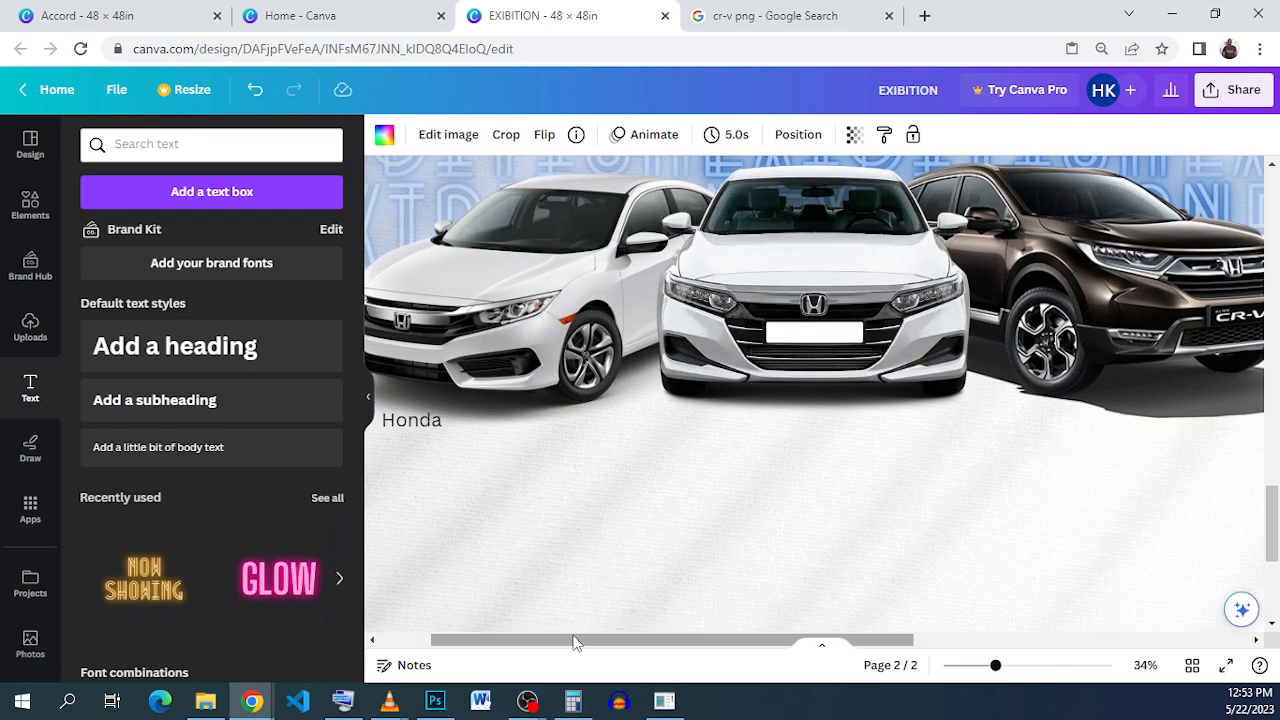
left_click_drag(575, 643, 508, 640)
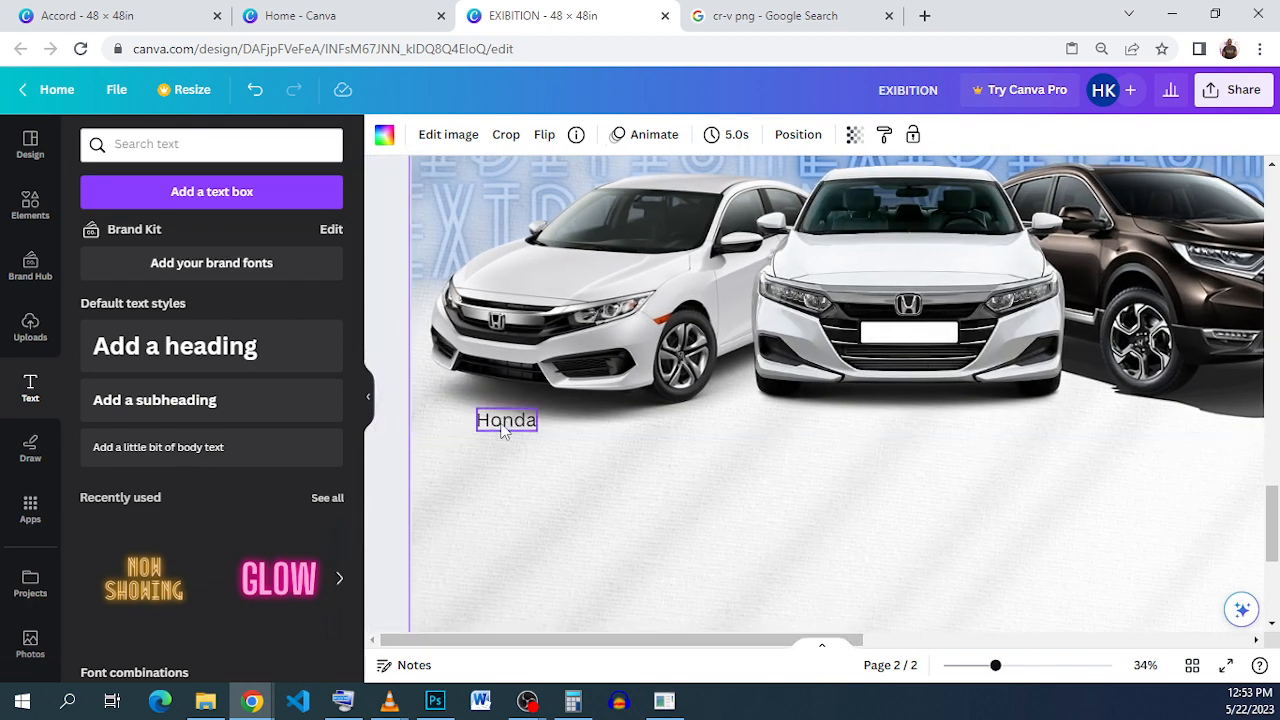
left_click_drag(520, 424, 488, 420)
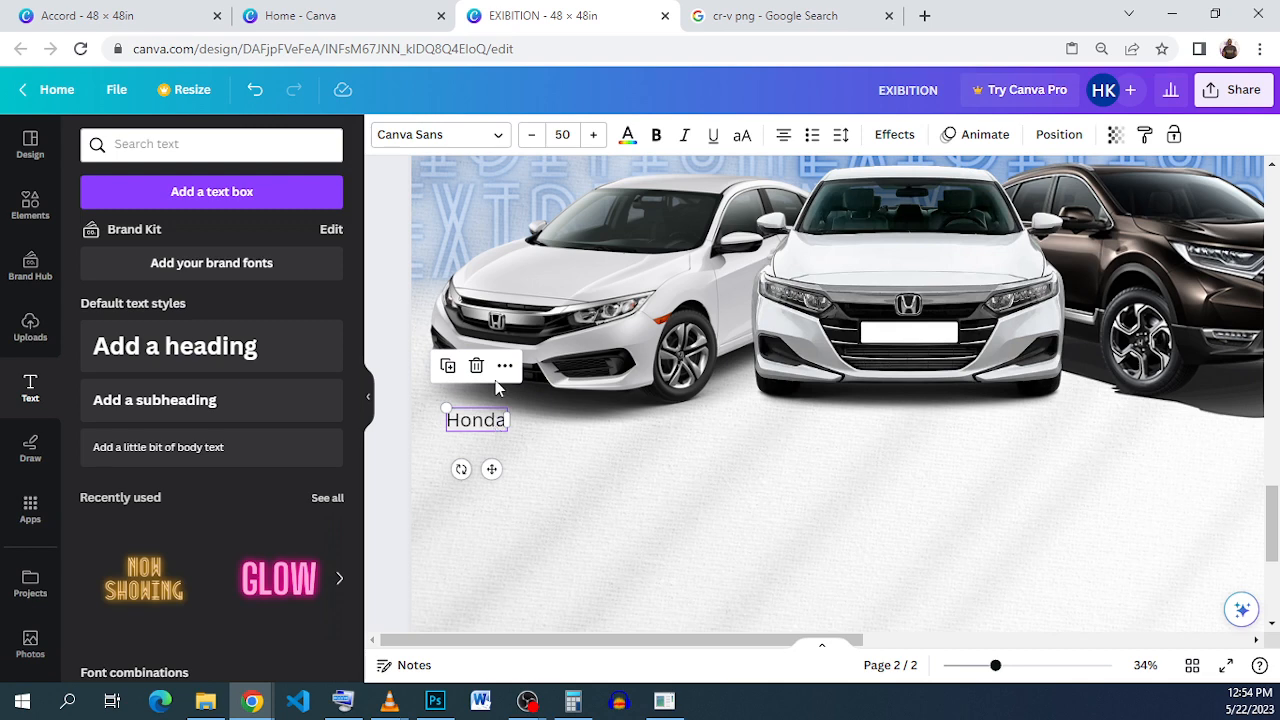
left_click(448, 366)
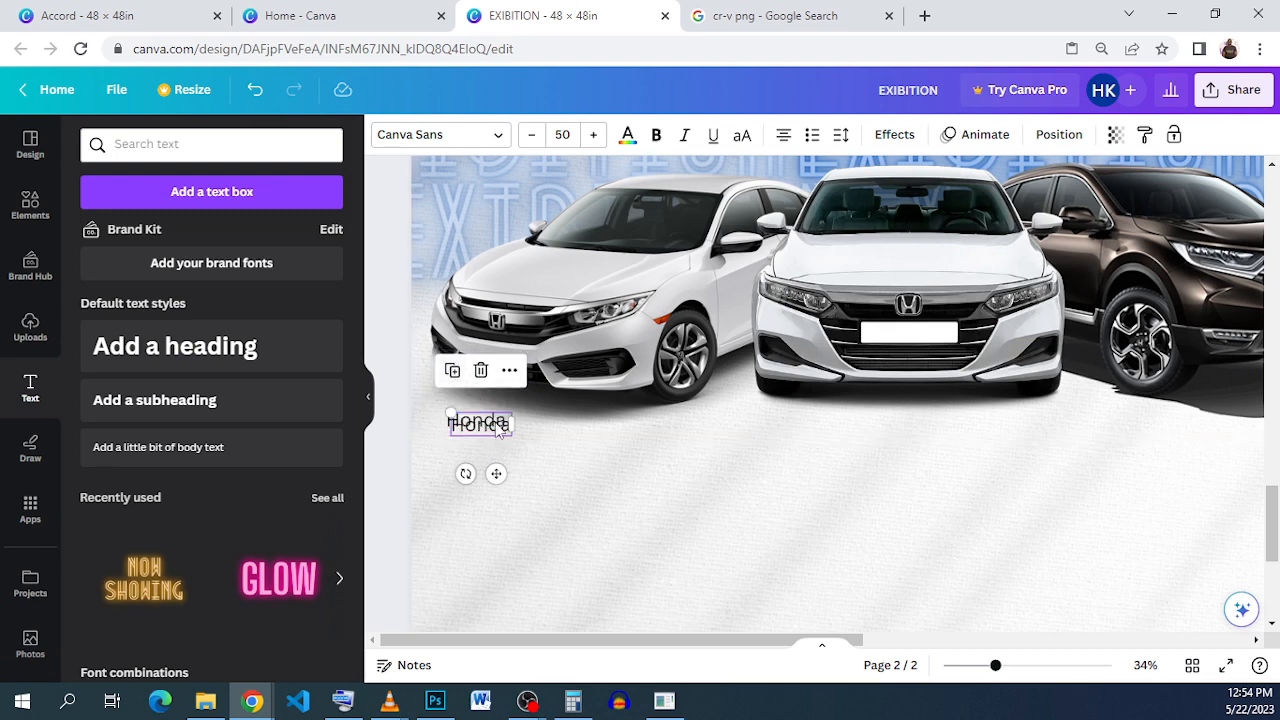
left_click_drag(488, 433, 484, 445)
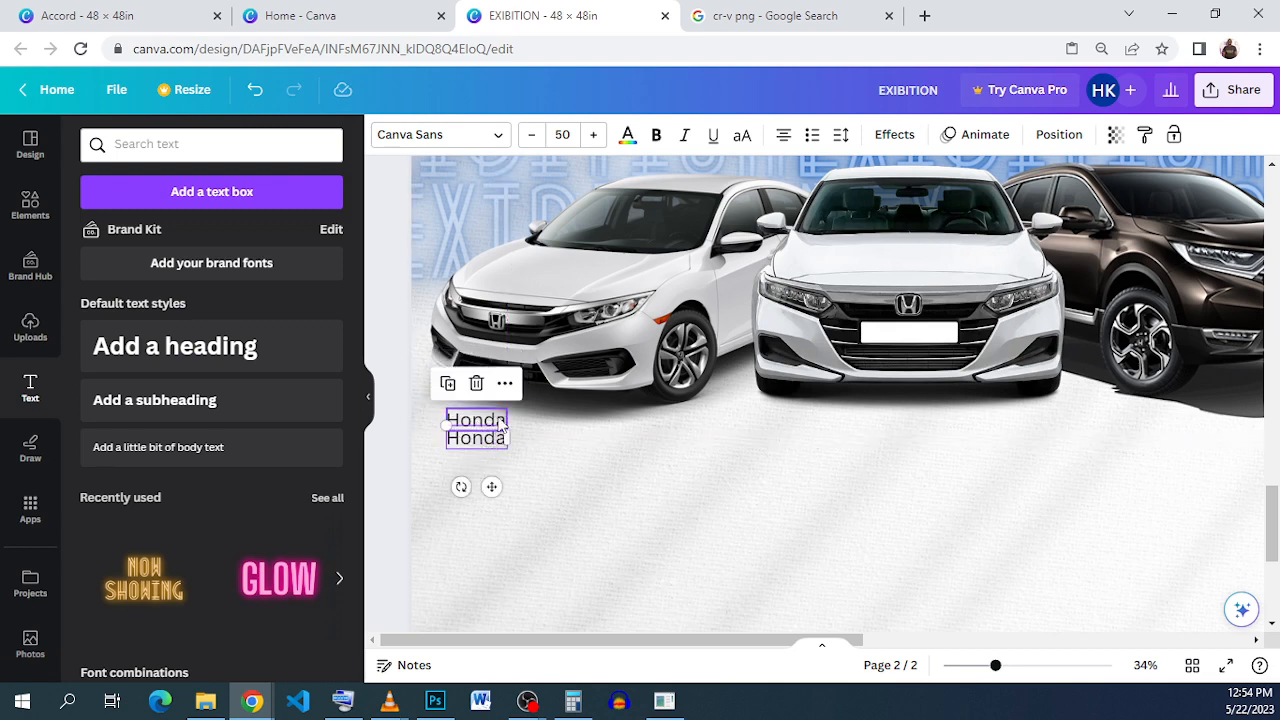
Step: Make the upper caption uppercase blue HONDA, then select the word in the lower line
left_click(497, 421)
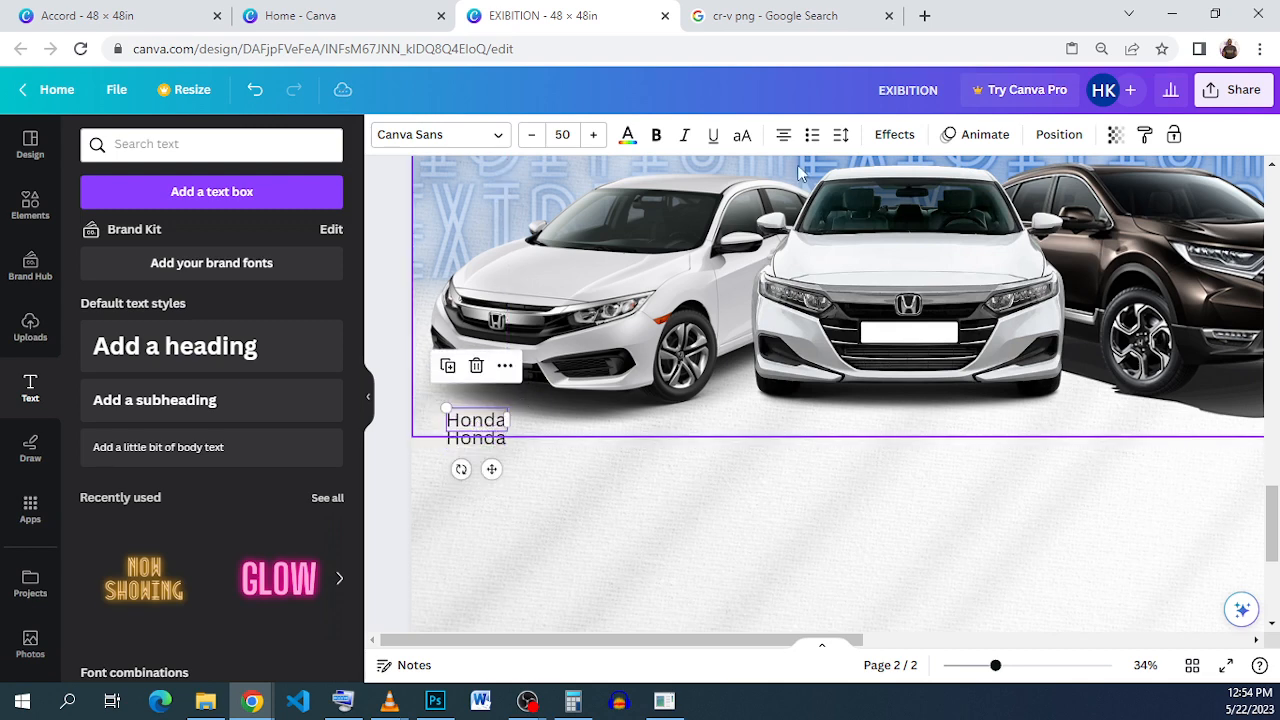
left_click(741, 135)
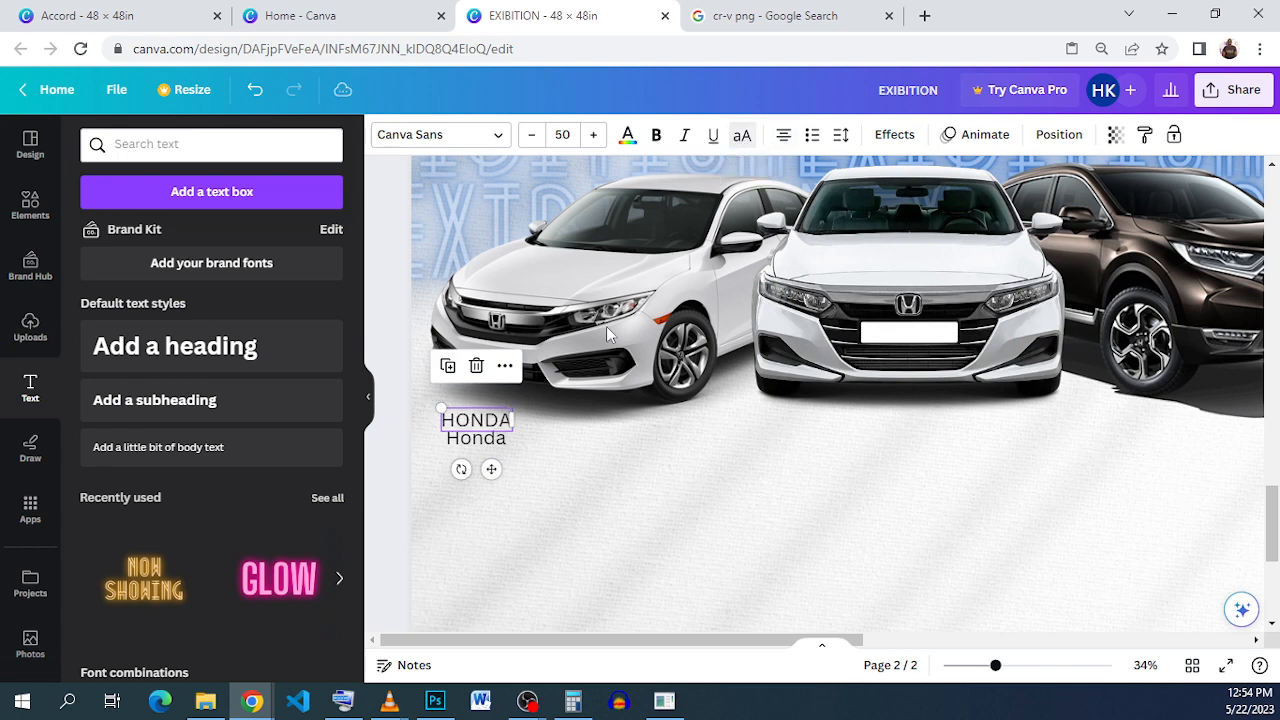
left_click(627, 136)
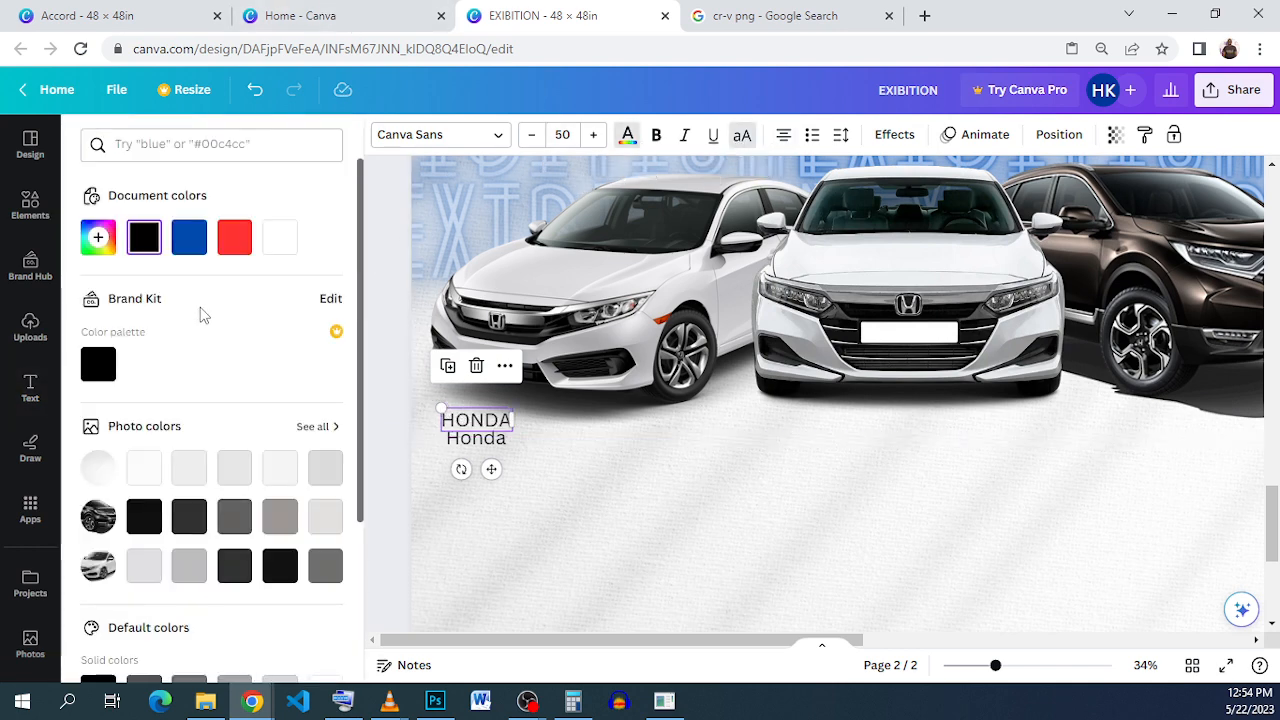
left_click(189, 240)
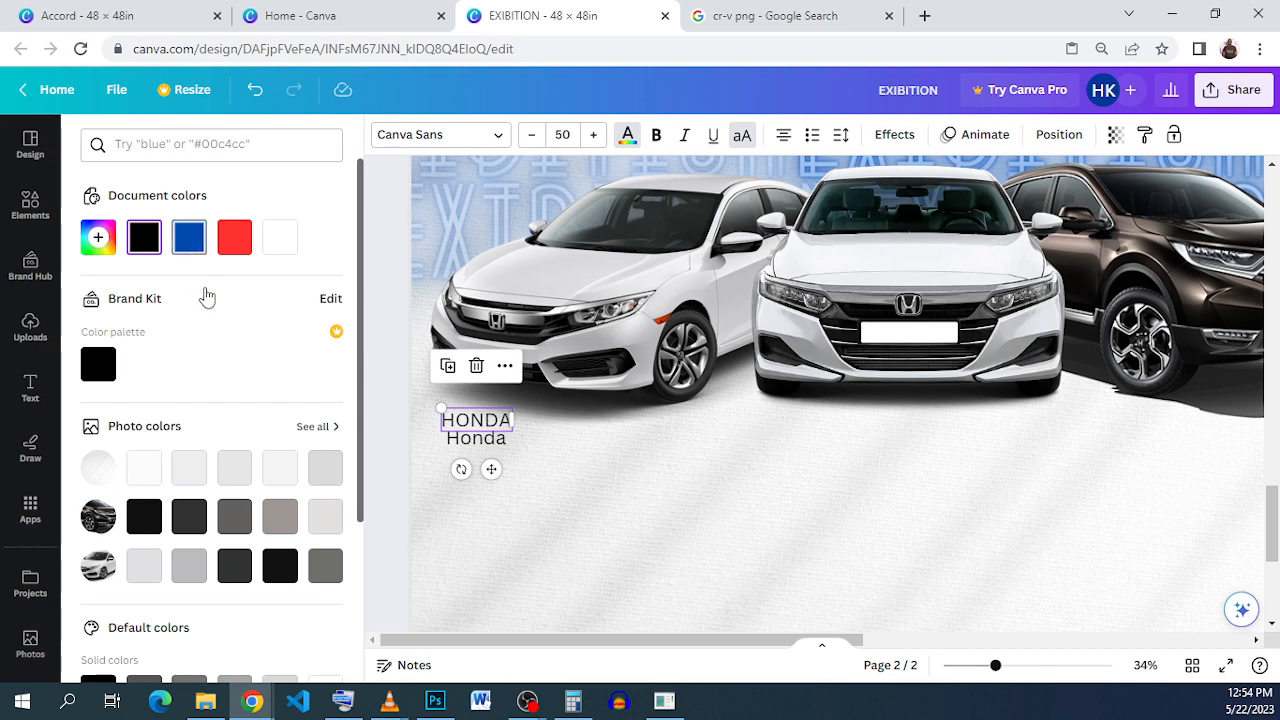
left_click(484, 444)
left_click(484, 440)
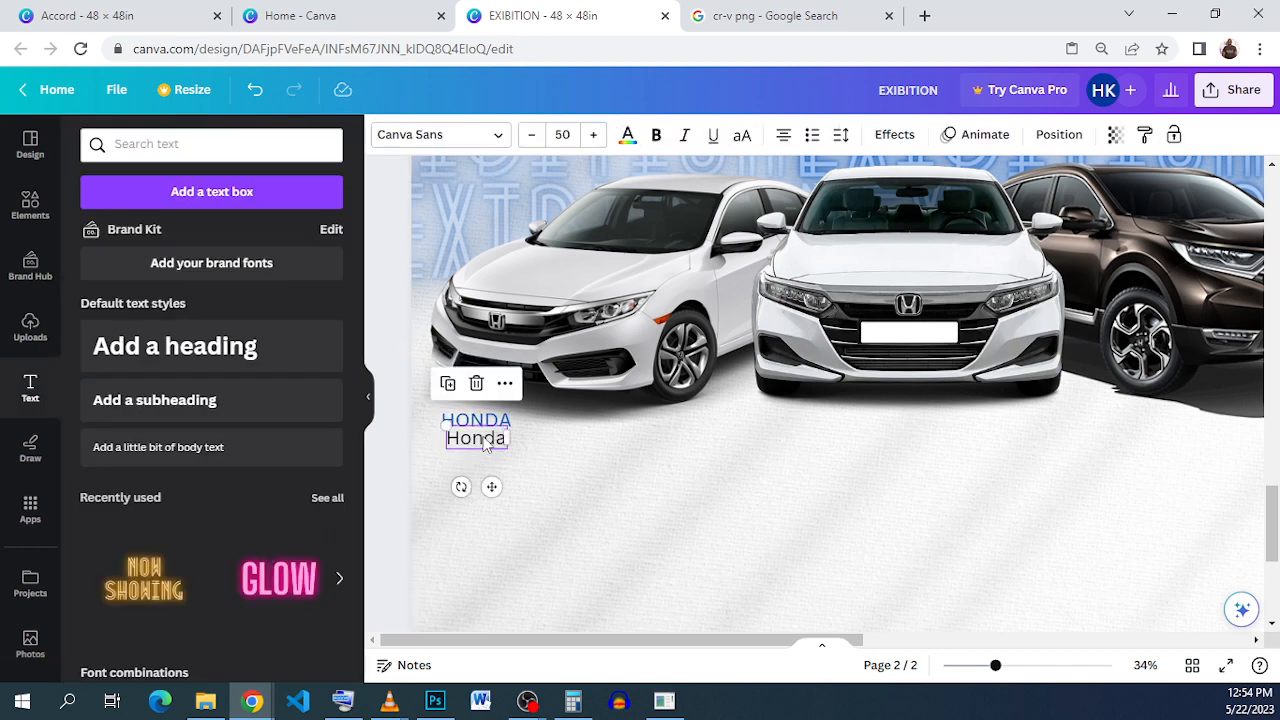
double_click(484, 437)
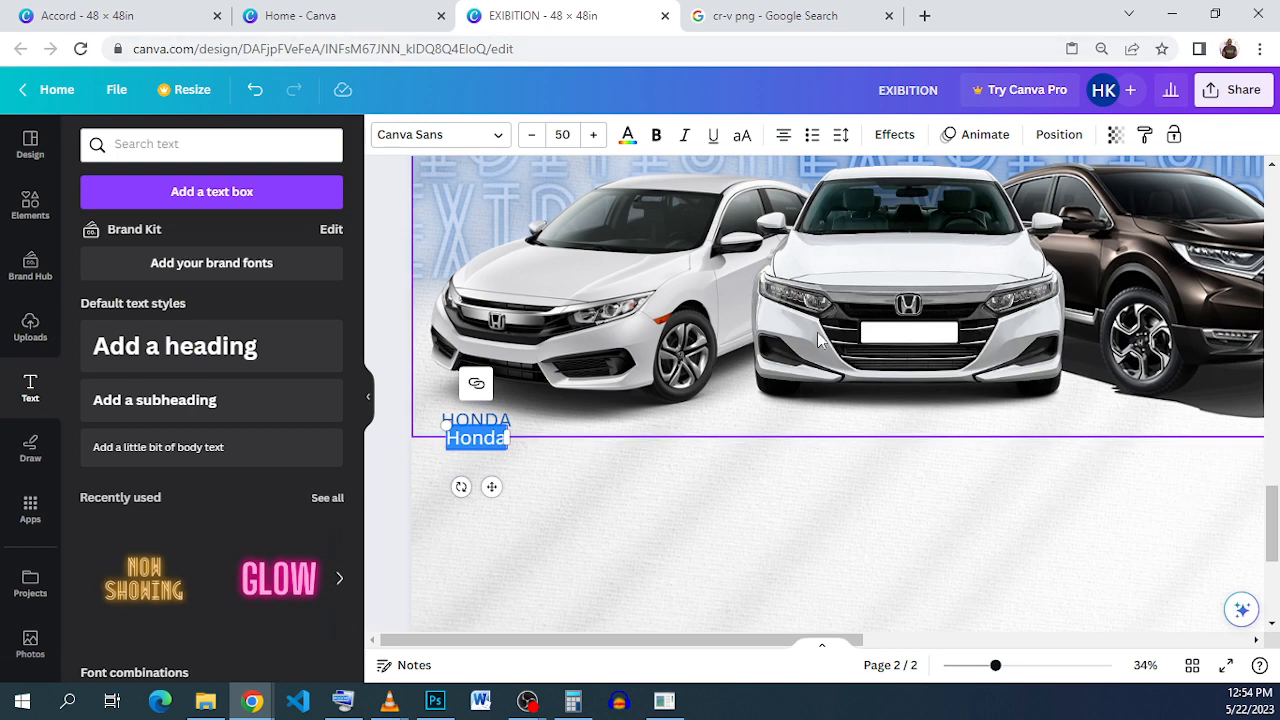
left_click(170, 20)
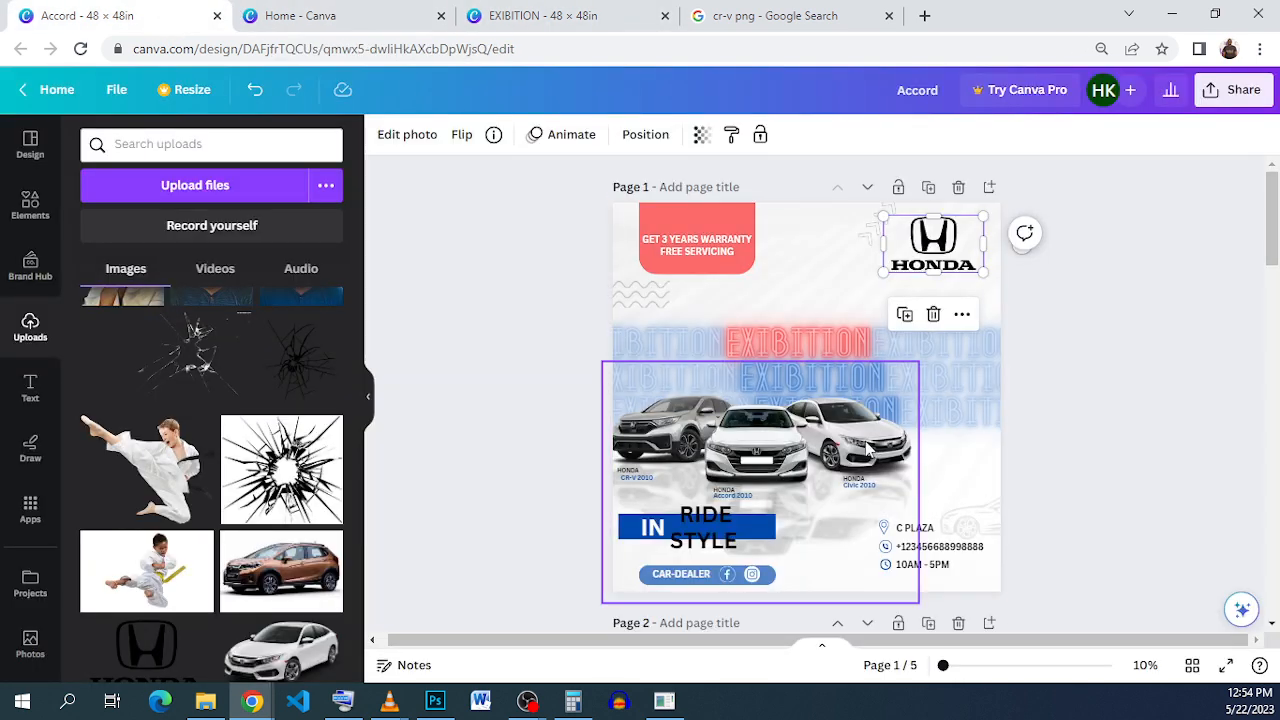
Step: Retype the lower caption as 'Civic 2000' and nudge it two steps right under HONDA
scroll(866, 452, "up", 2, "ctrl")
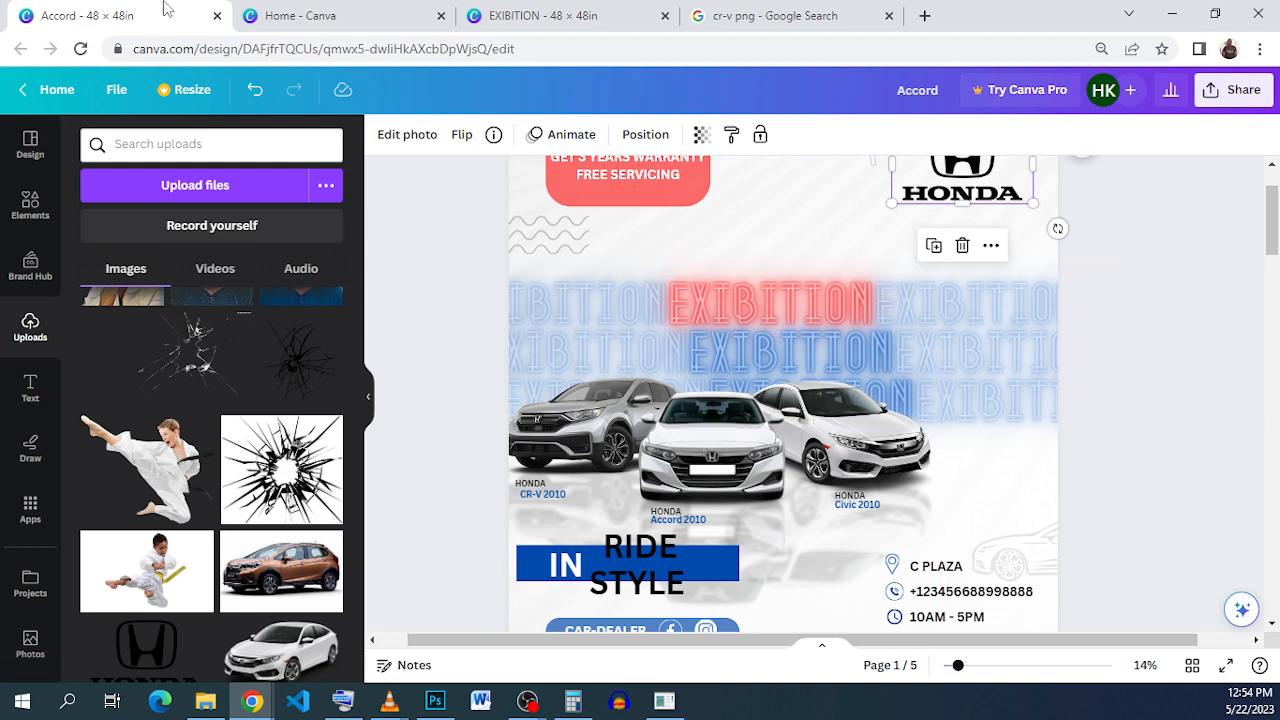
left_click(603, 15)
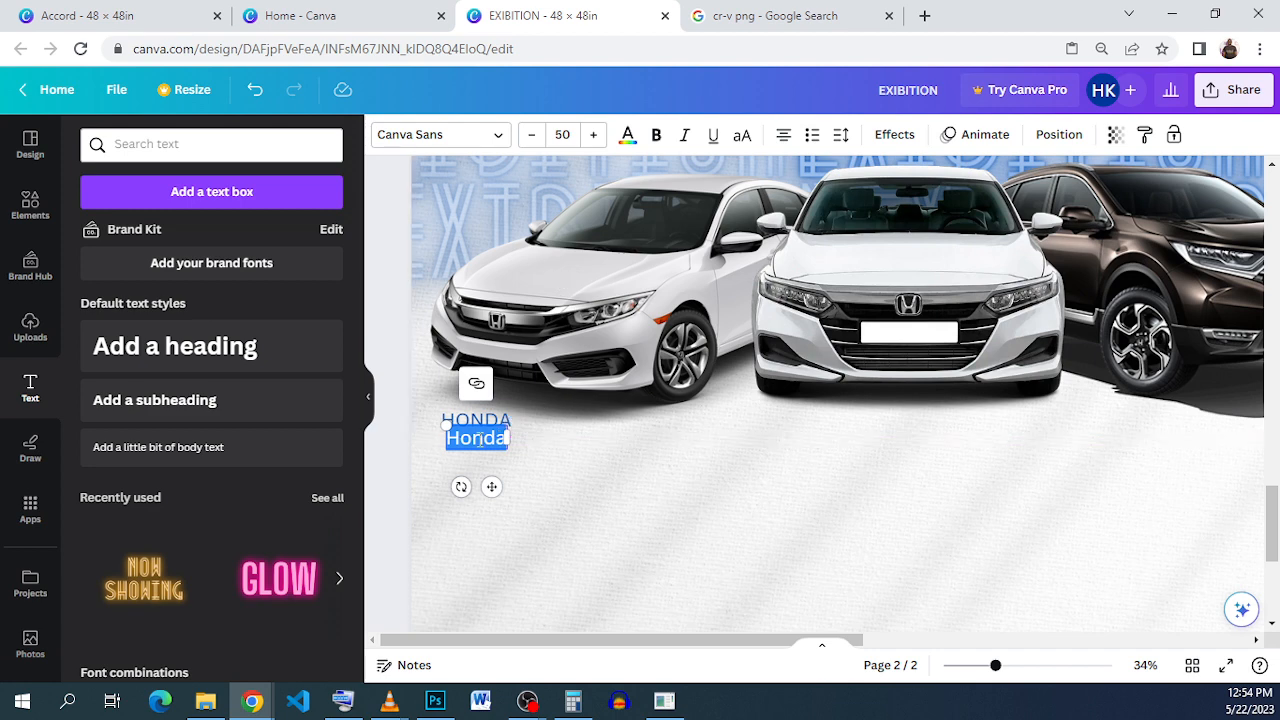
type("C")
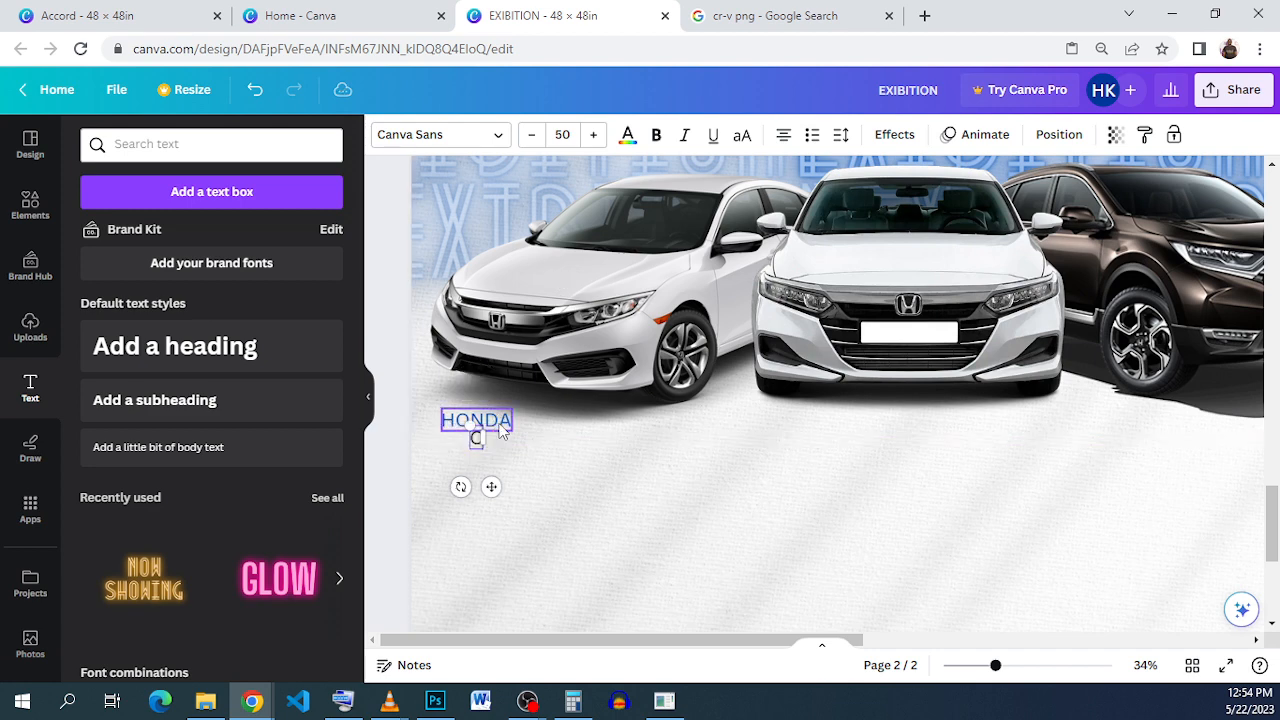
type("i")
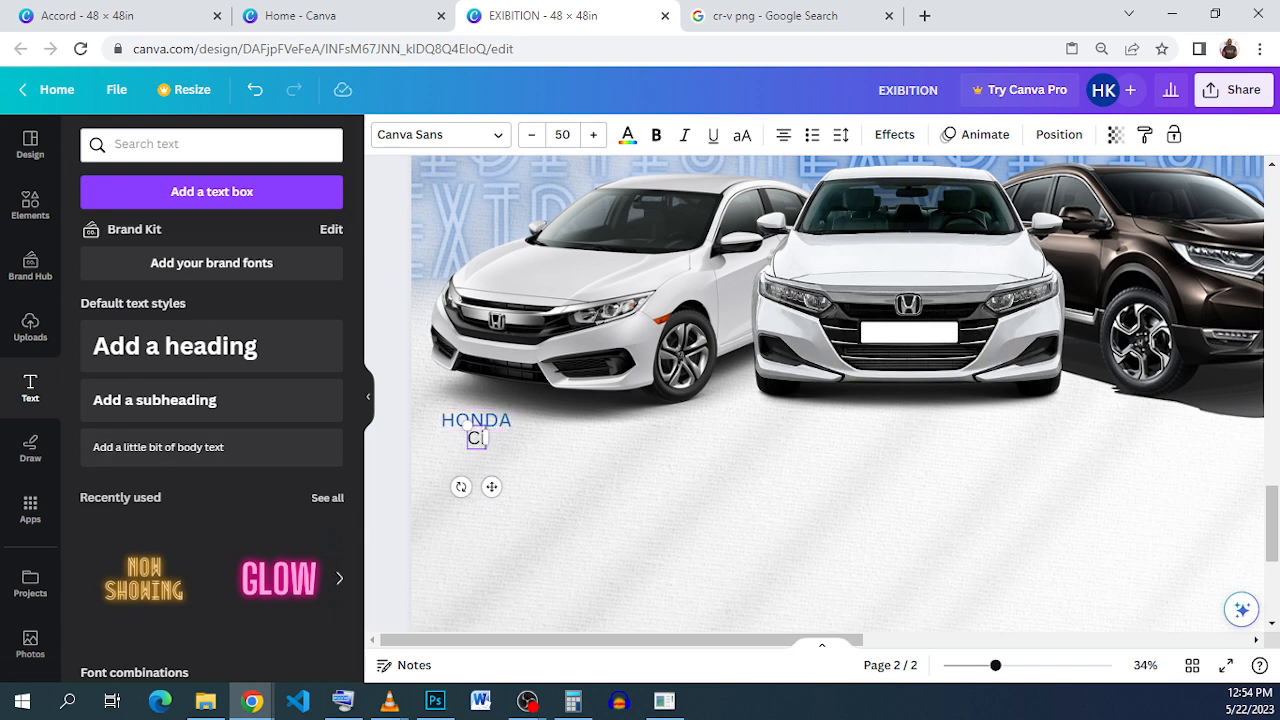
type("vi")
type("x")
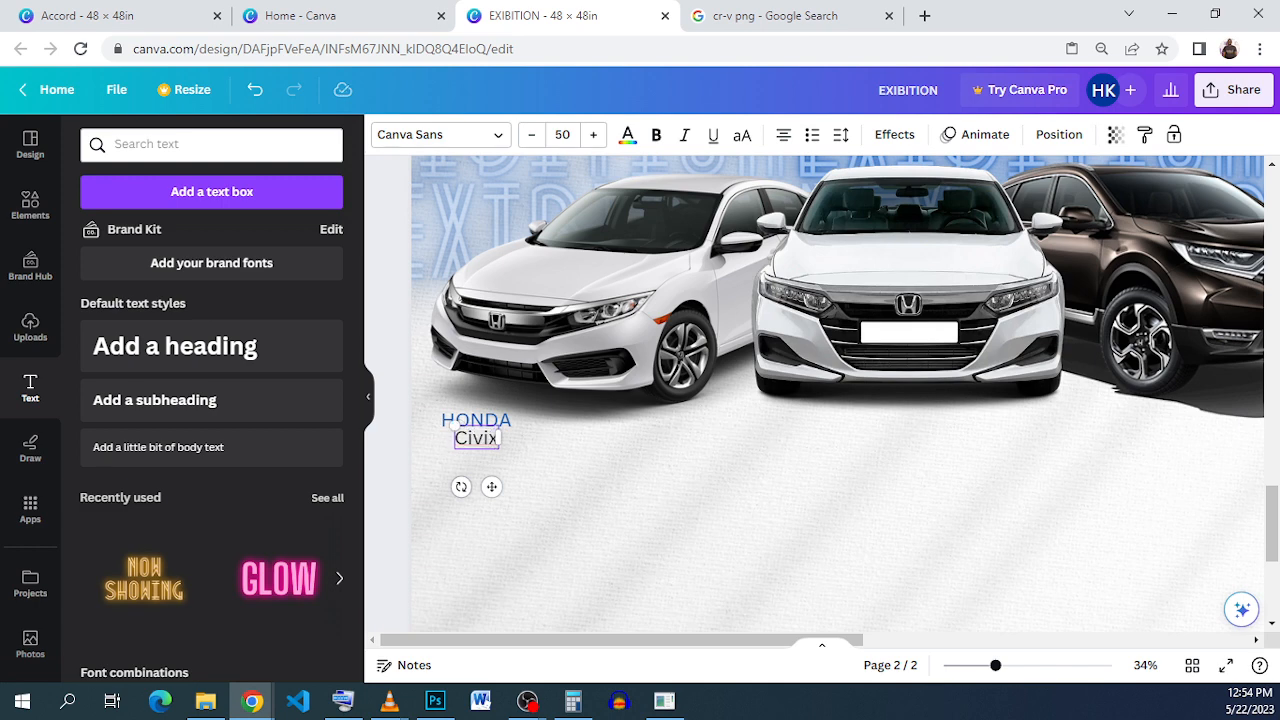
key("BackSpace")
type("c")
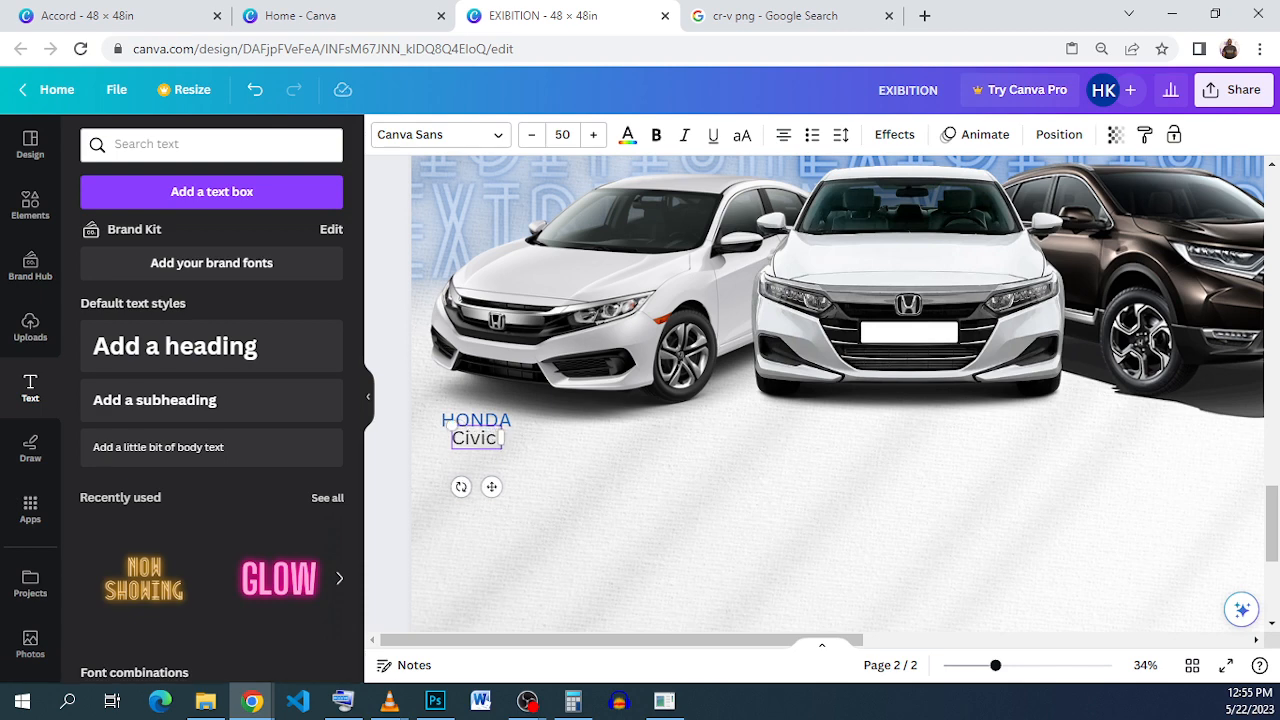
type(" 200")
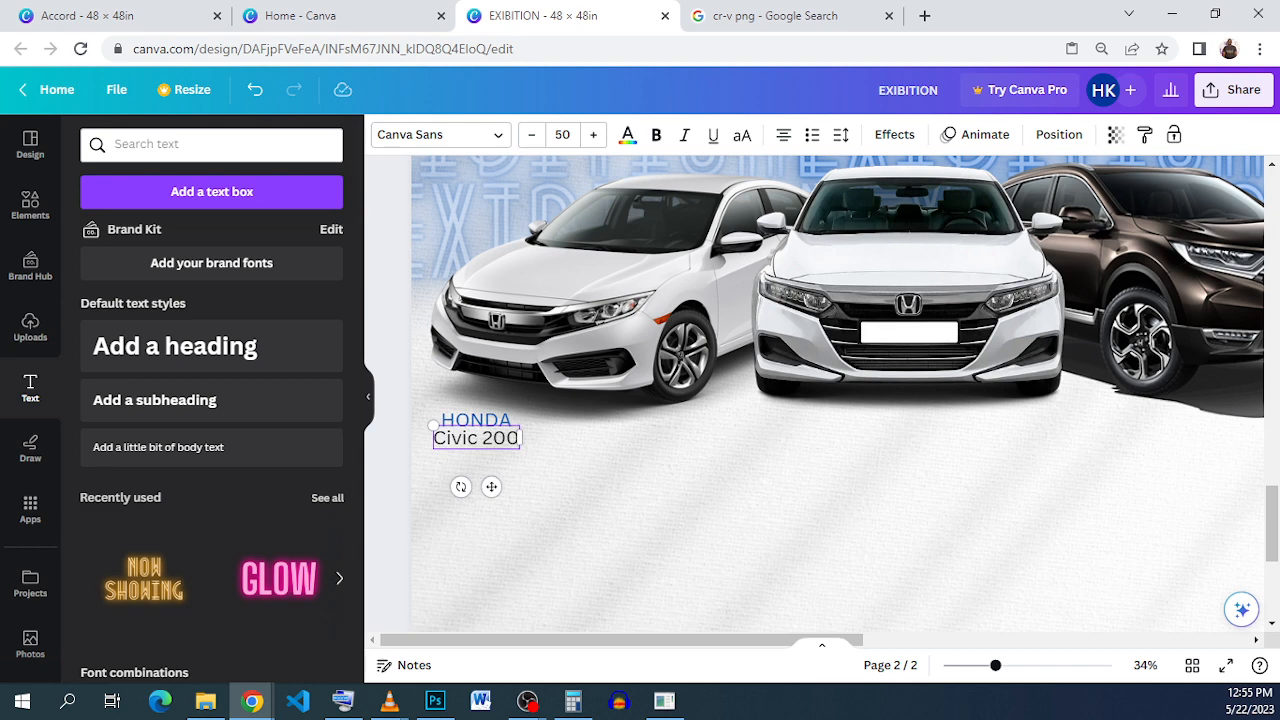
type("0")
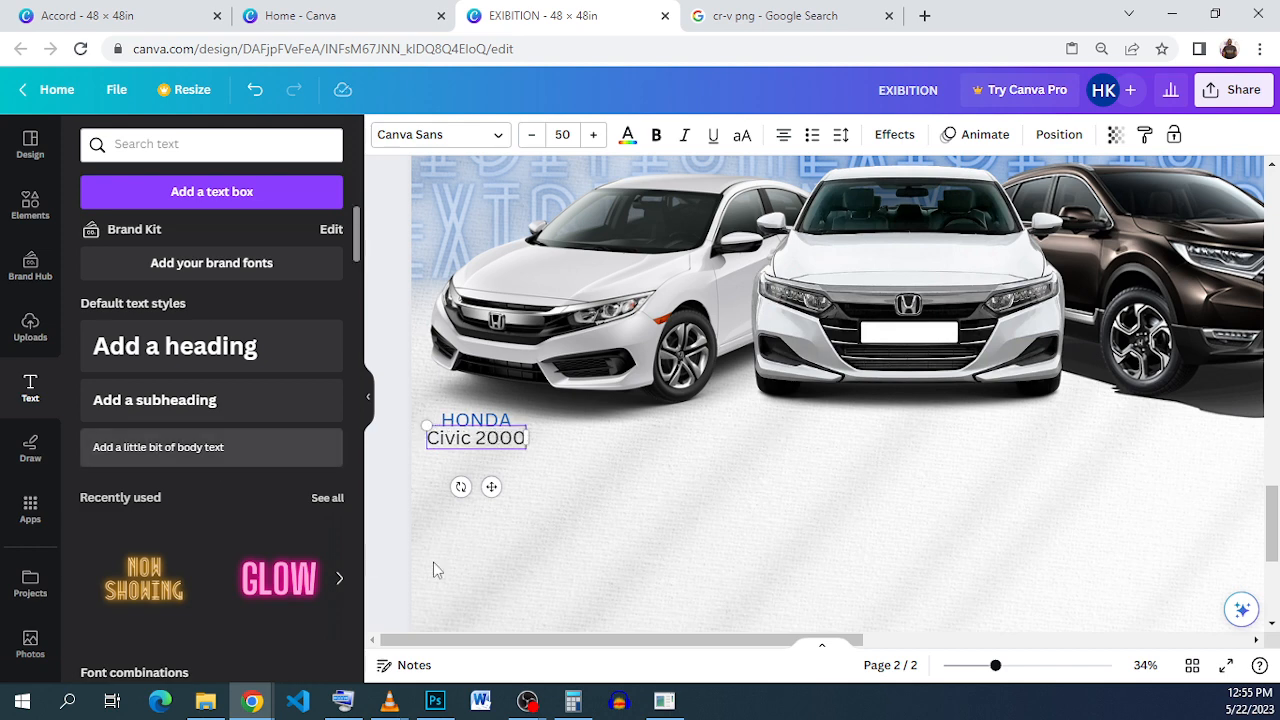
left_click(522, 453)
left_click(519, 448)
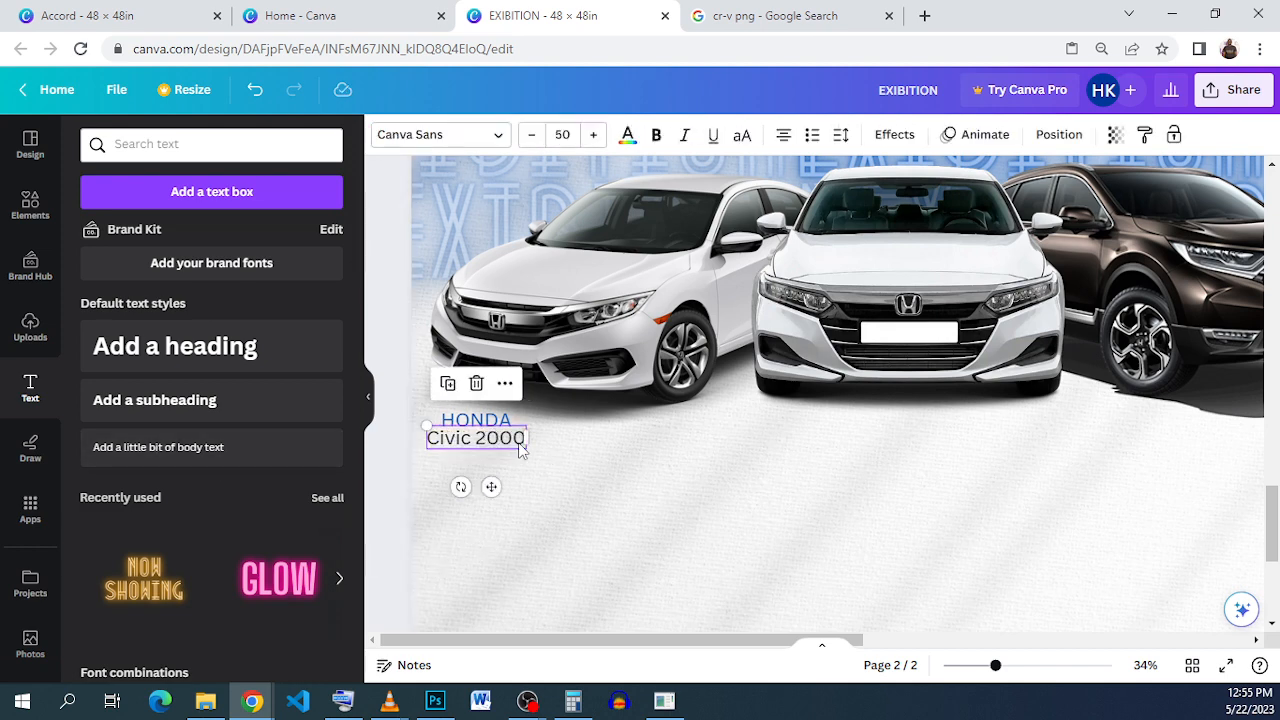
key("Right")
key("Right")
key("Right")
key("Right")
key("Right")
key("Right")
key("Right")
key("Right")
key("Right")
key("Right")
key("Right")
key("Right")
key("Right")
key("Right")
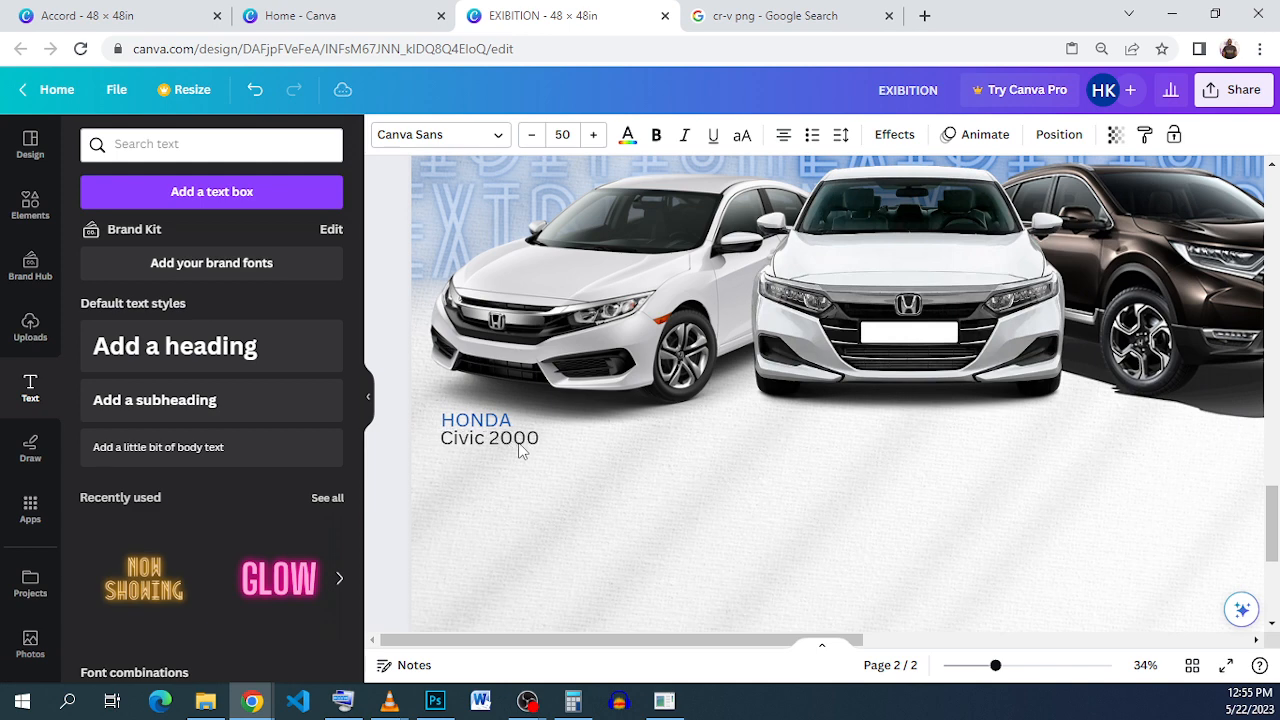
key("Right")
left_click(691, 497)
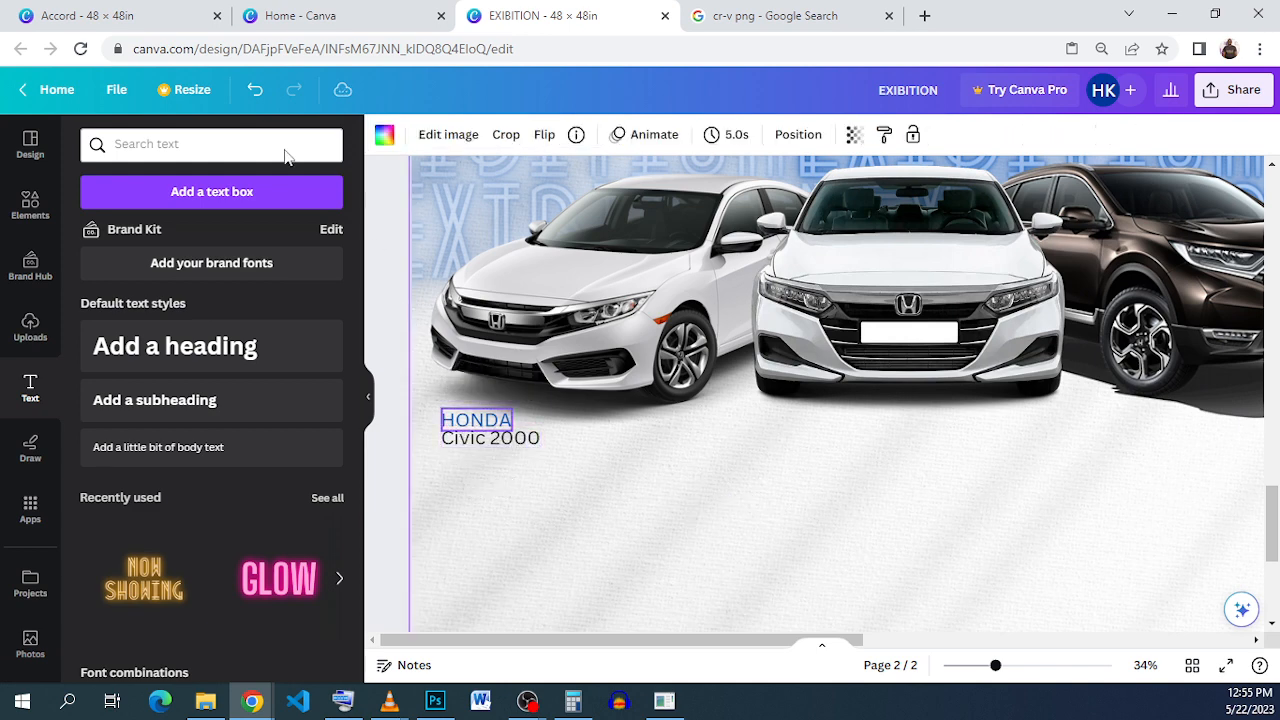
Step: Make the Civic 2000 and HONDA captions bold
left_click(87, 16)
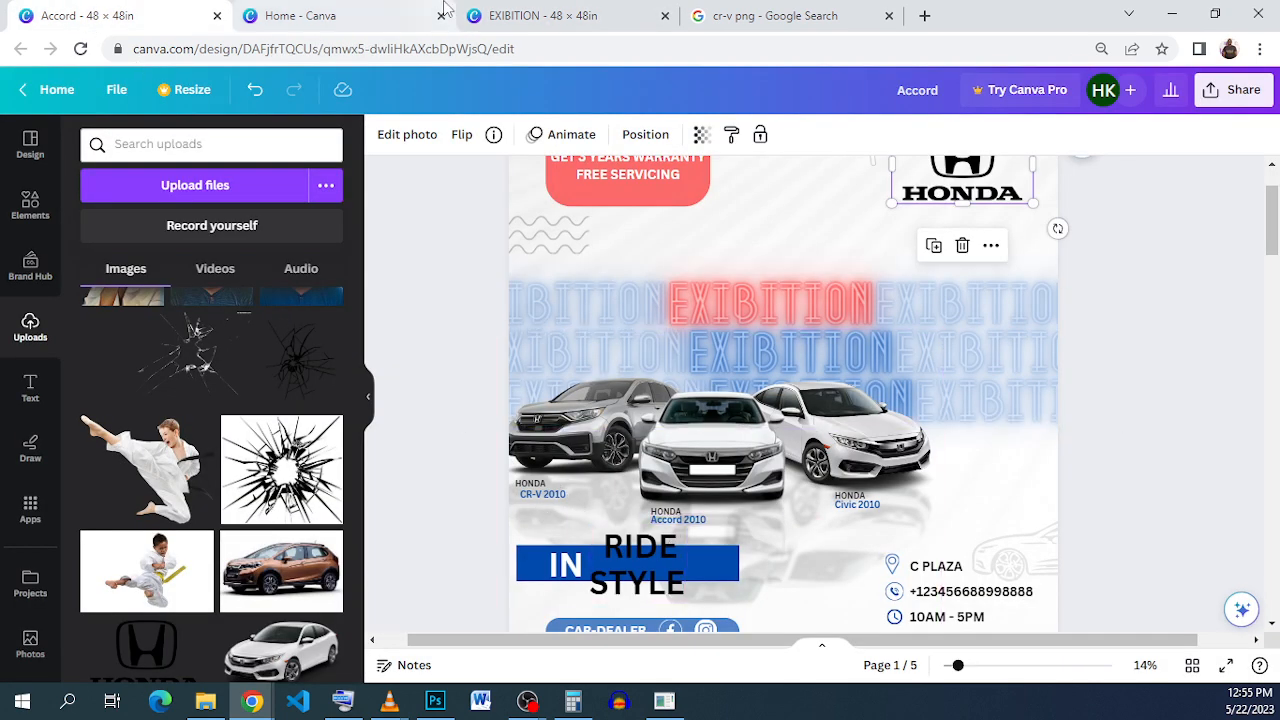
left_click(528, 18)
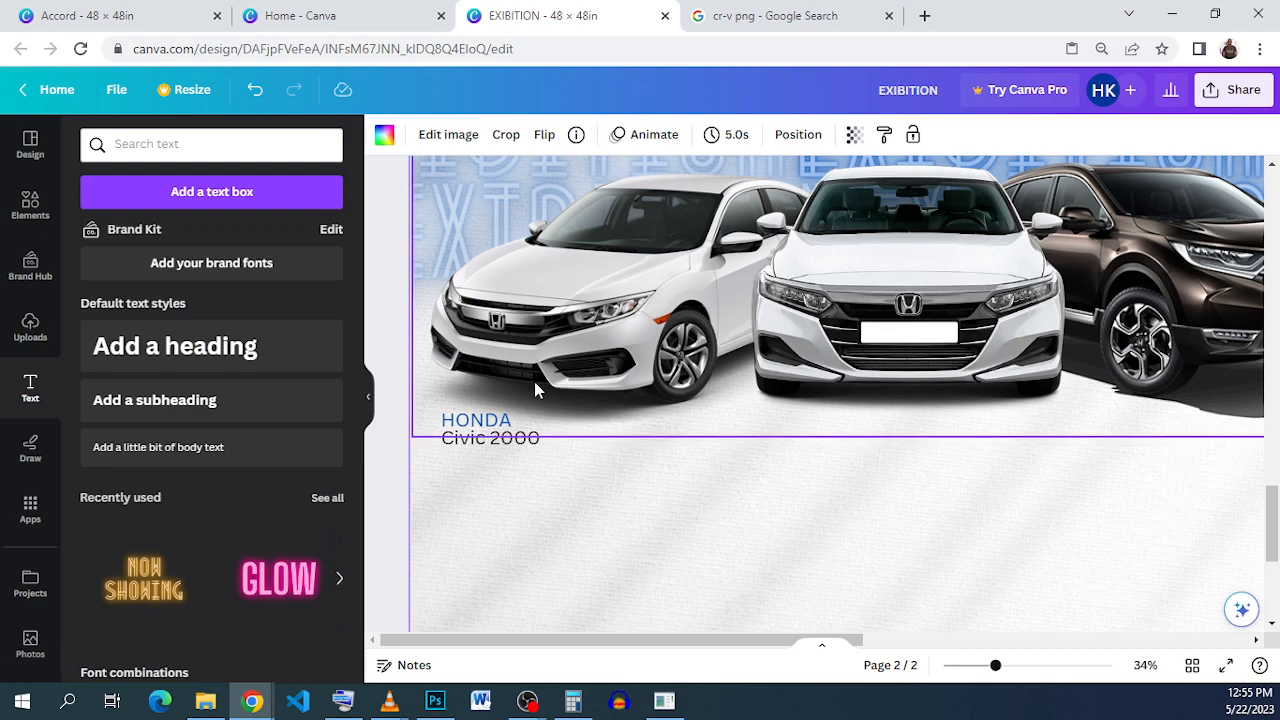
left_click(515, 440)
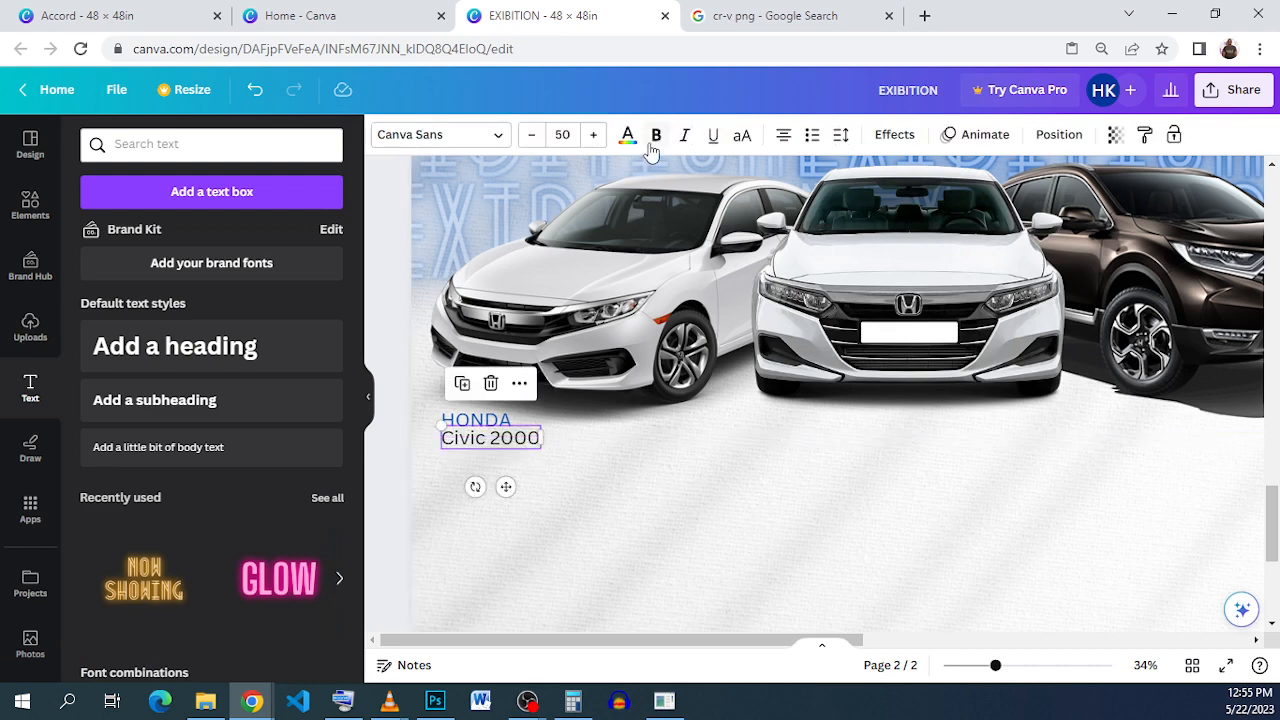
left_click(656, 134)
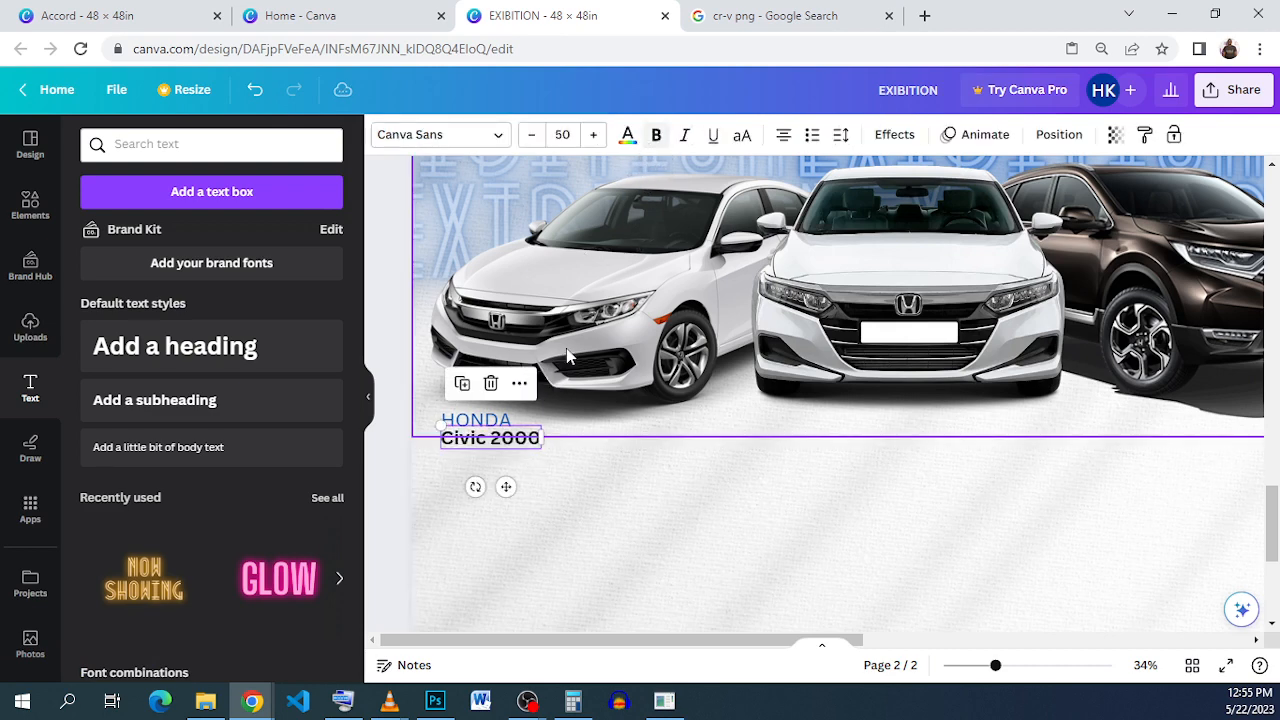
left_click(505, 421)
left_click(656, 134)
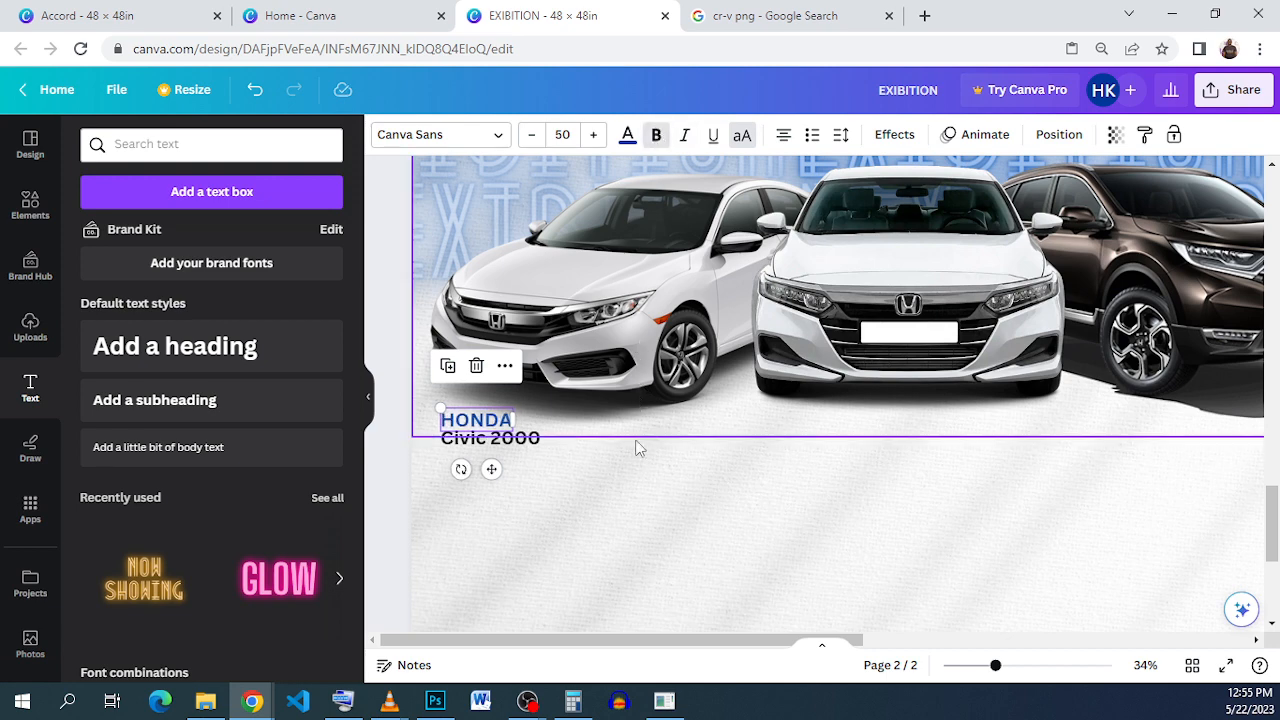
left_click(622, 514)
Step: Duplicate the HONDA and Civic 2000 captions and place the copies under the middle car
left_click(465, 422)
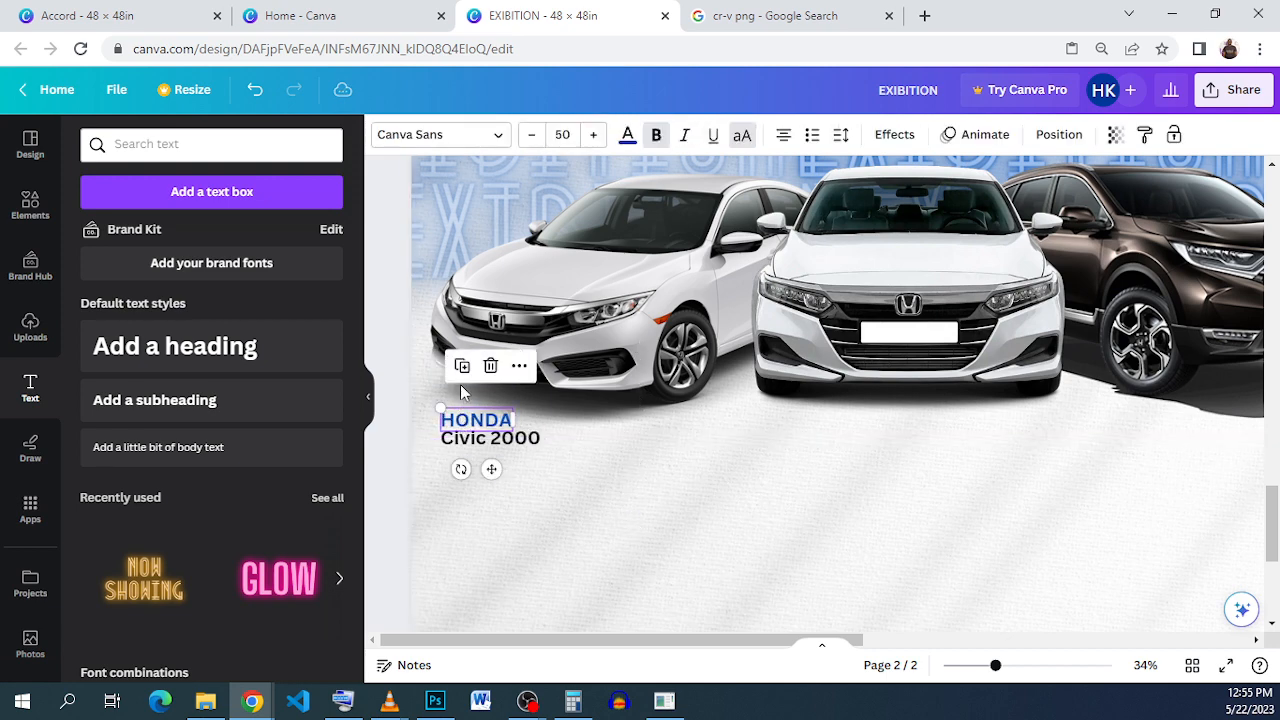
left_click(462, 365)
left_click_drag(498, 470, 821, 467)
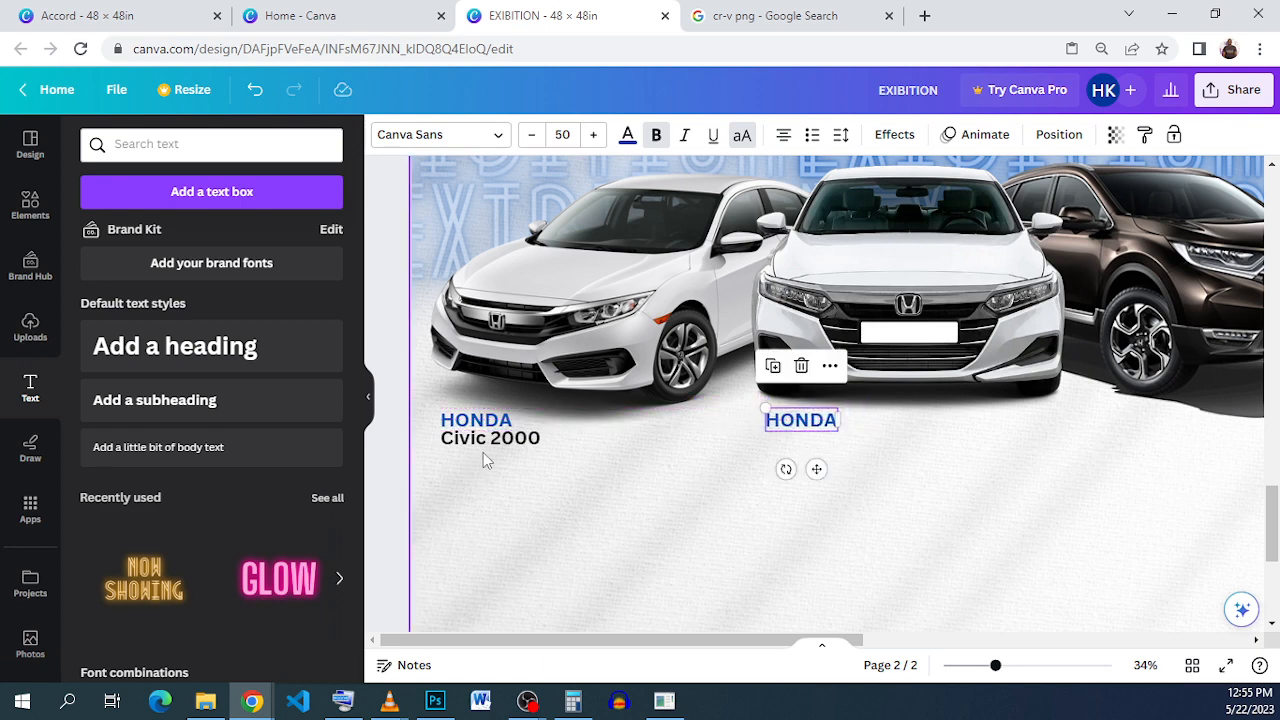
left_click(488, 440)
left_click(463, 388)
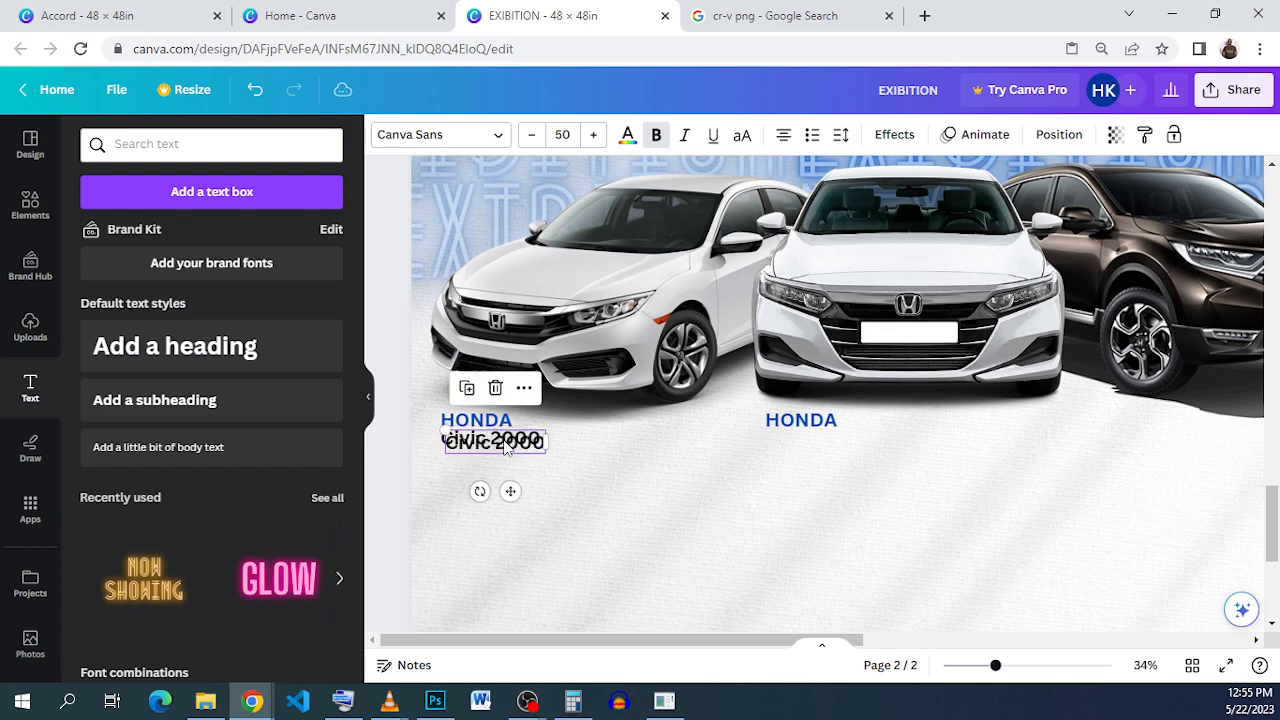
left_click_drag(498, 441, 828, 431)
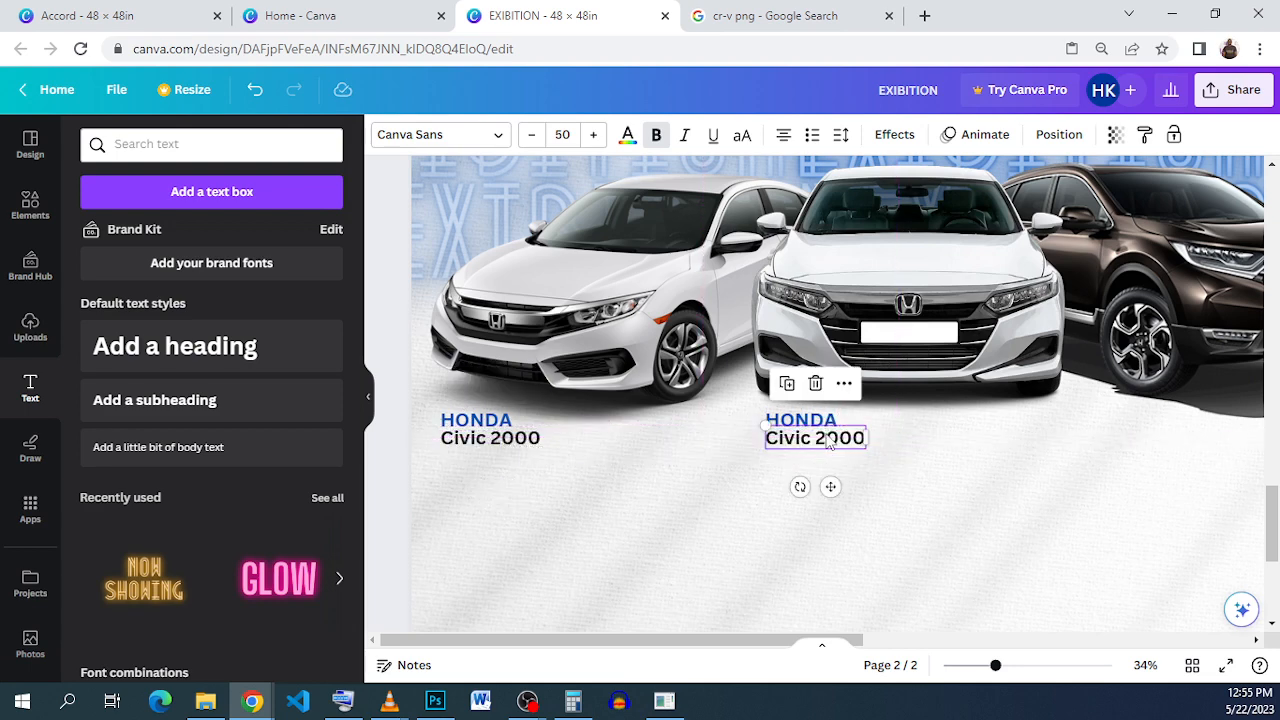
Step: Change the copied caption to 'Accord 2000' and nudge it into line under HONDA
left_click(800, 440)
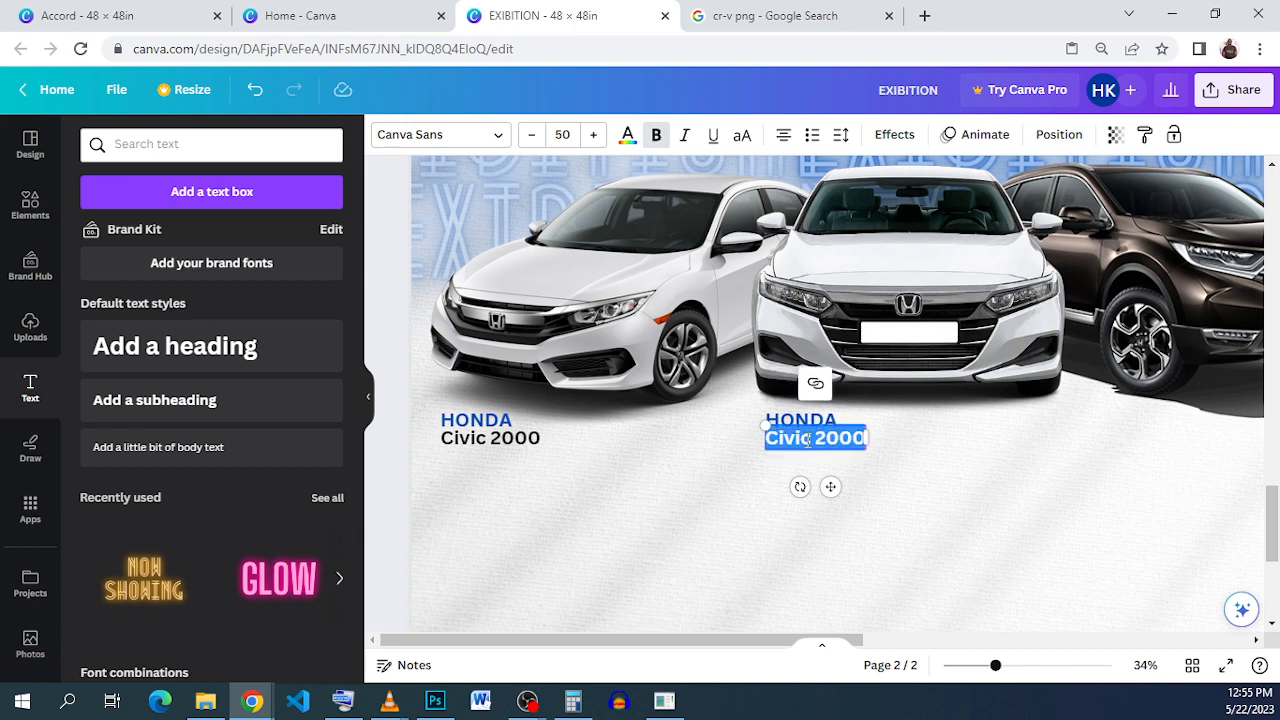
left_click(810, 440)
left_click_drag(810, 440, 765, 436)
type("Accord")
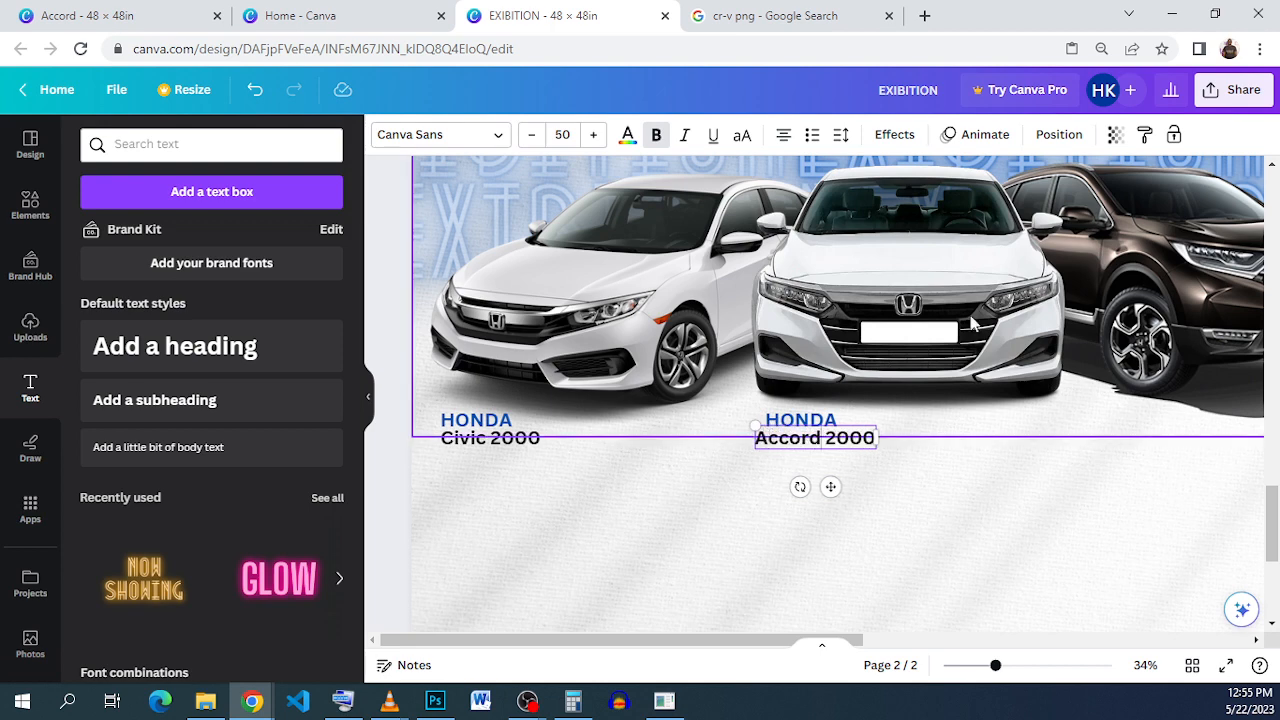
left_click(866, 467)
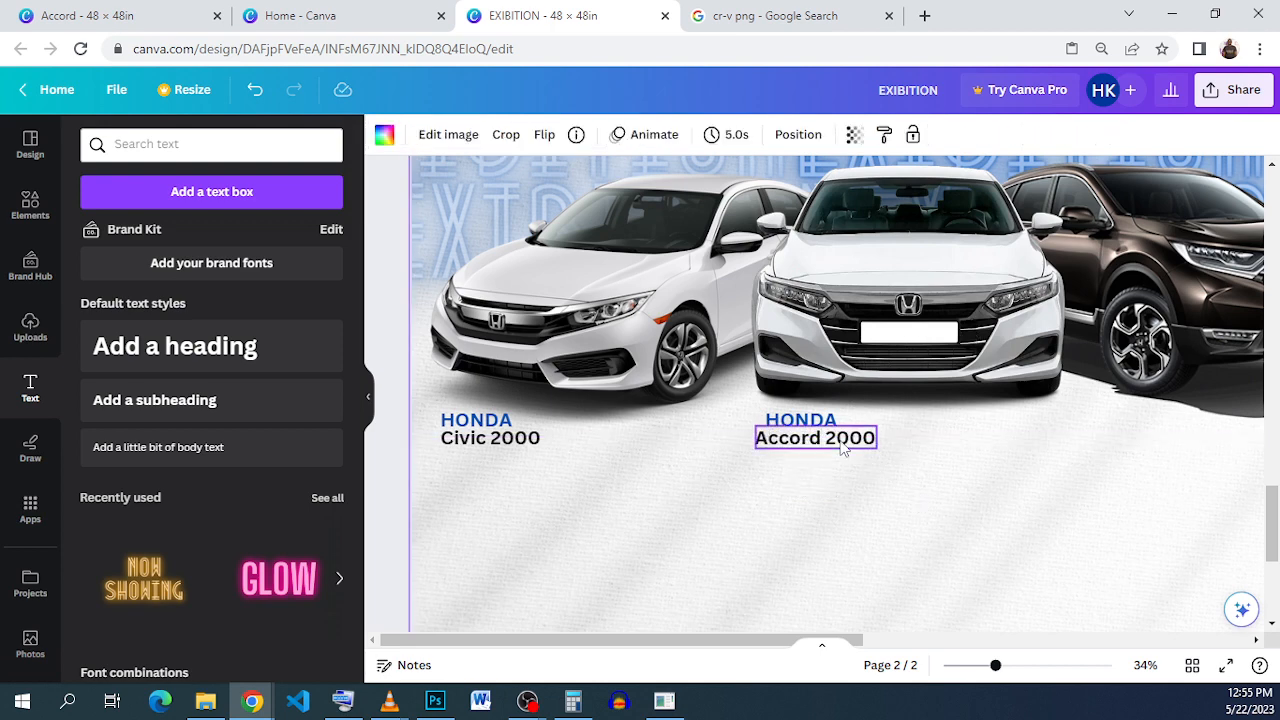
left_click(843, 449)
key("Right")
key("Right")
key("Right")
key("Right")
key("Right")
key("Right")
key("Right")
key("Right")
key("Right")
key("Right")
key("Right")
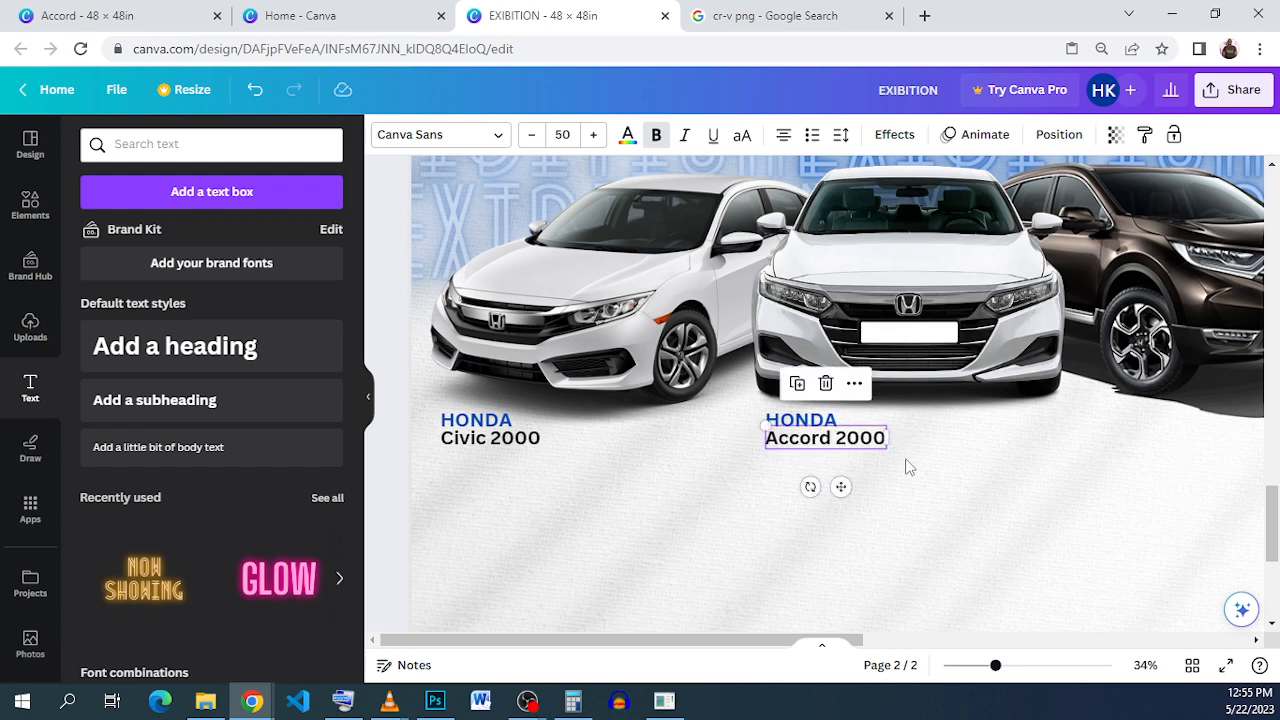
left_click(925, 490)
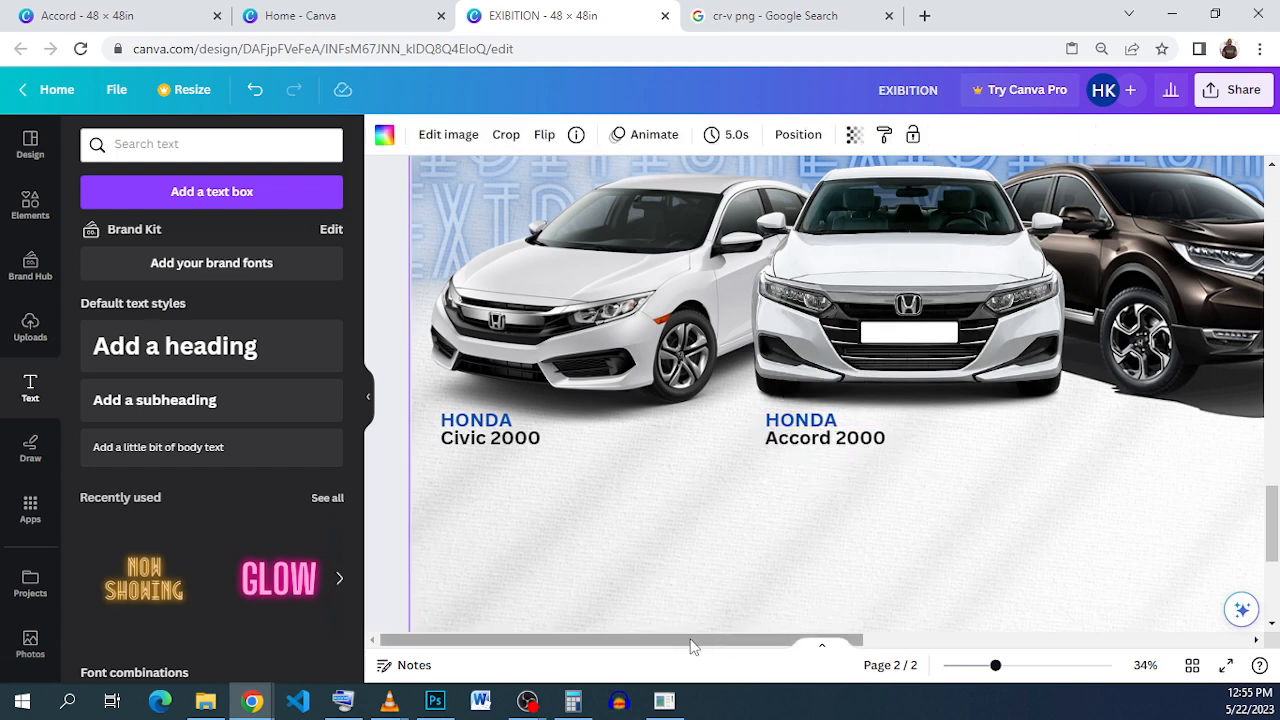
Step: Place a HONDA label under the CR-V, aligned with the other two
left_click_drag(689, 644, 754, 646)
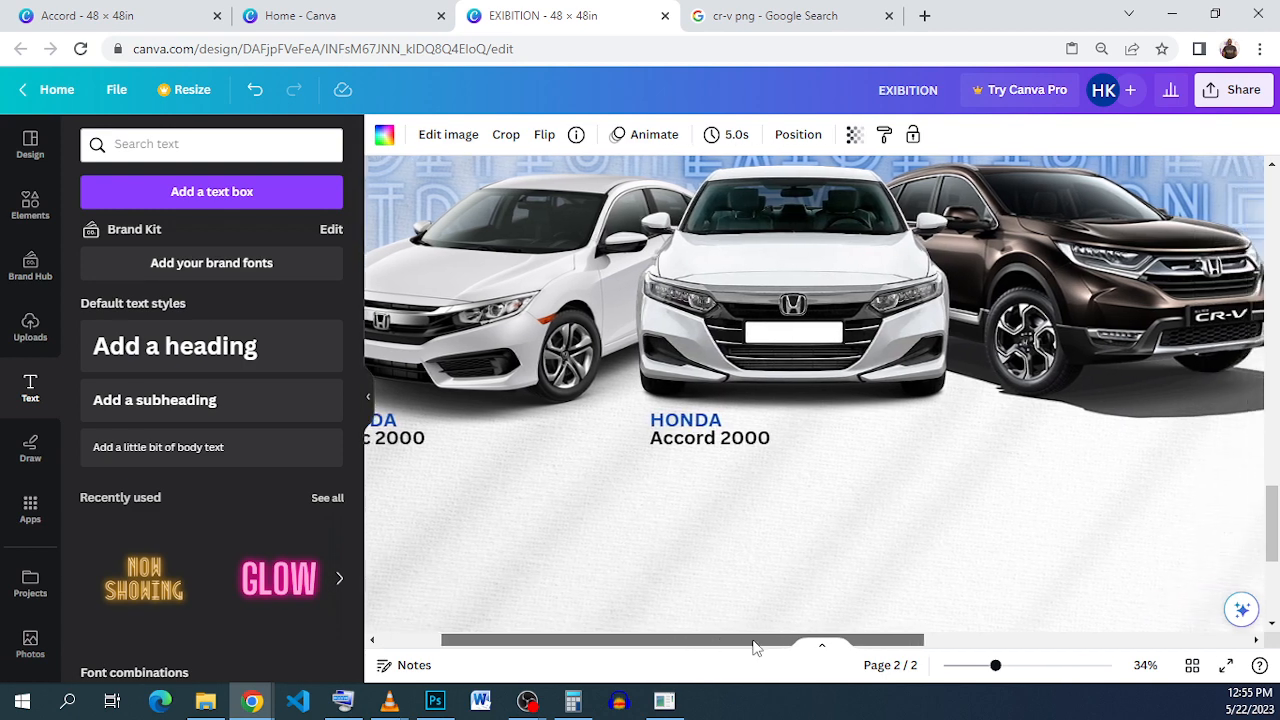
double_click(683, 420)
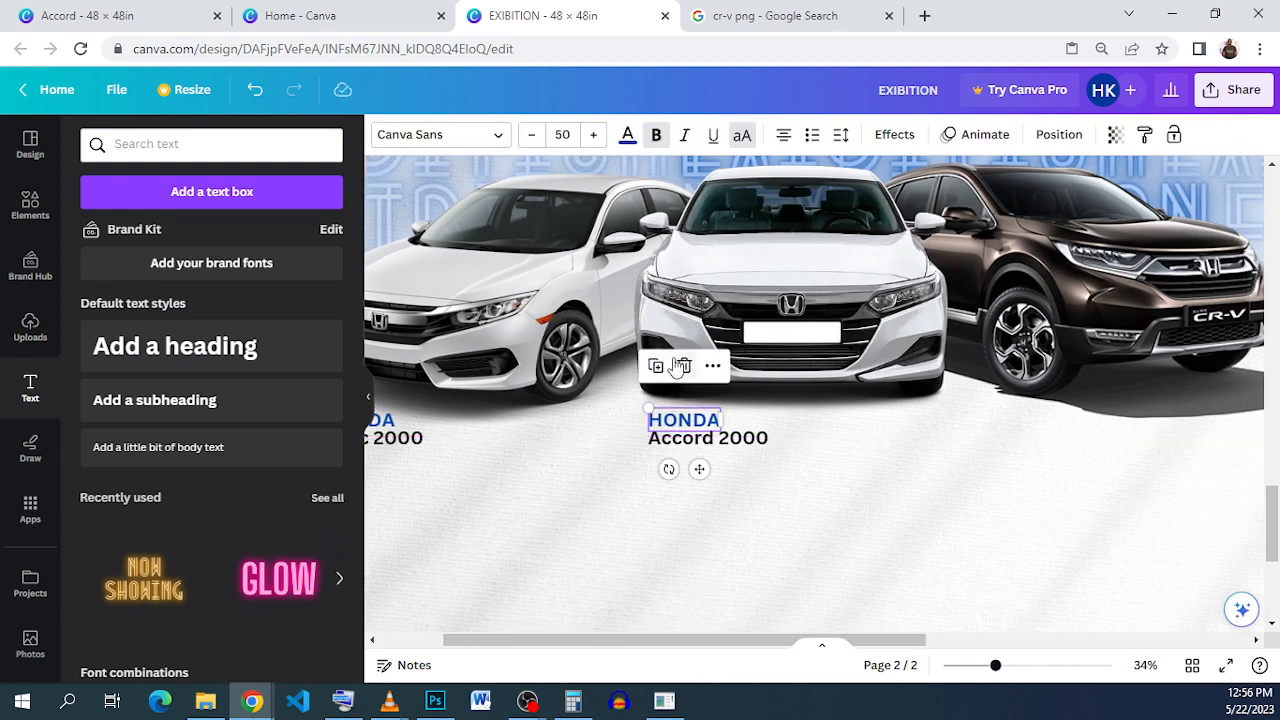
left_click_drag(699, 469, 1088, 457)
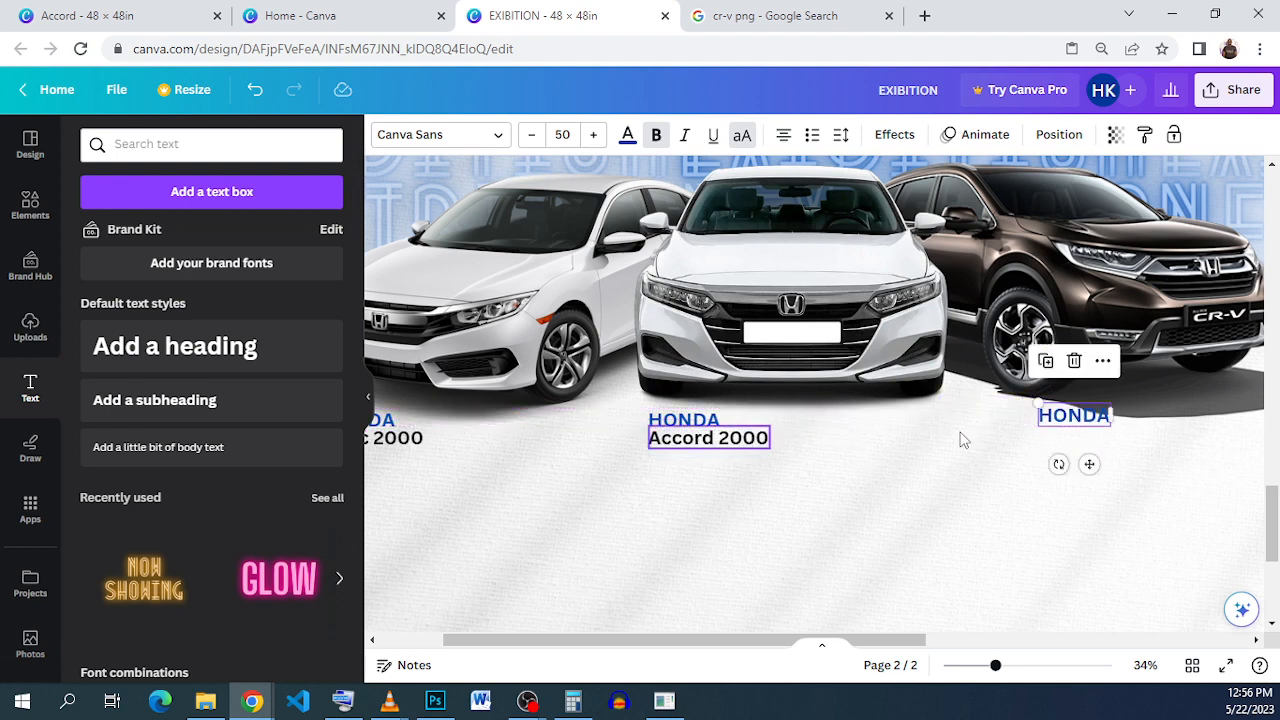
left_click_drag(1080, 422, 1078, 412)
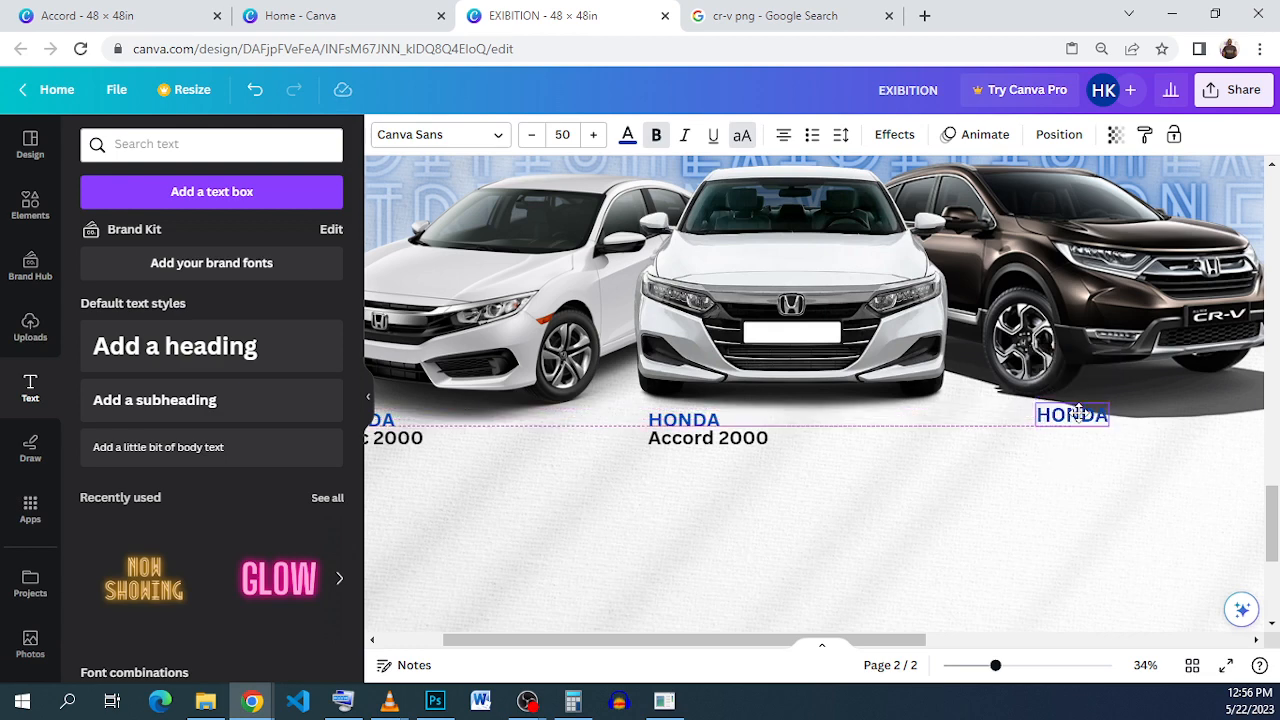
left_click_drag(1079, 411, 1073, 420)
Step: Duplicate the Accord 2000 caption under the CR-V label and select its word Accord
left_click(710, 438)
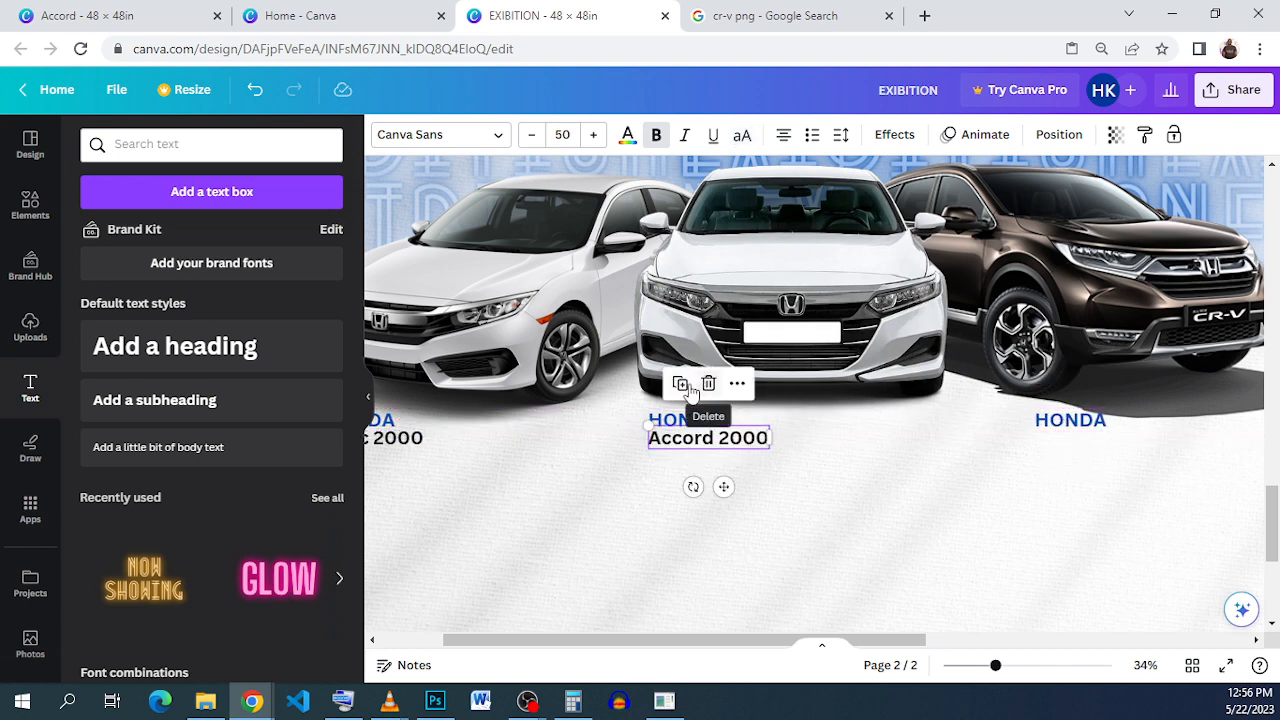
left_click(680, 384)
left_click_drag(720, 449, 1118, 453)
double_click(1059, 441)
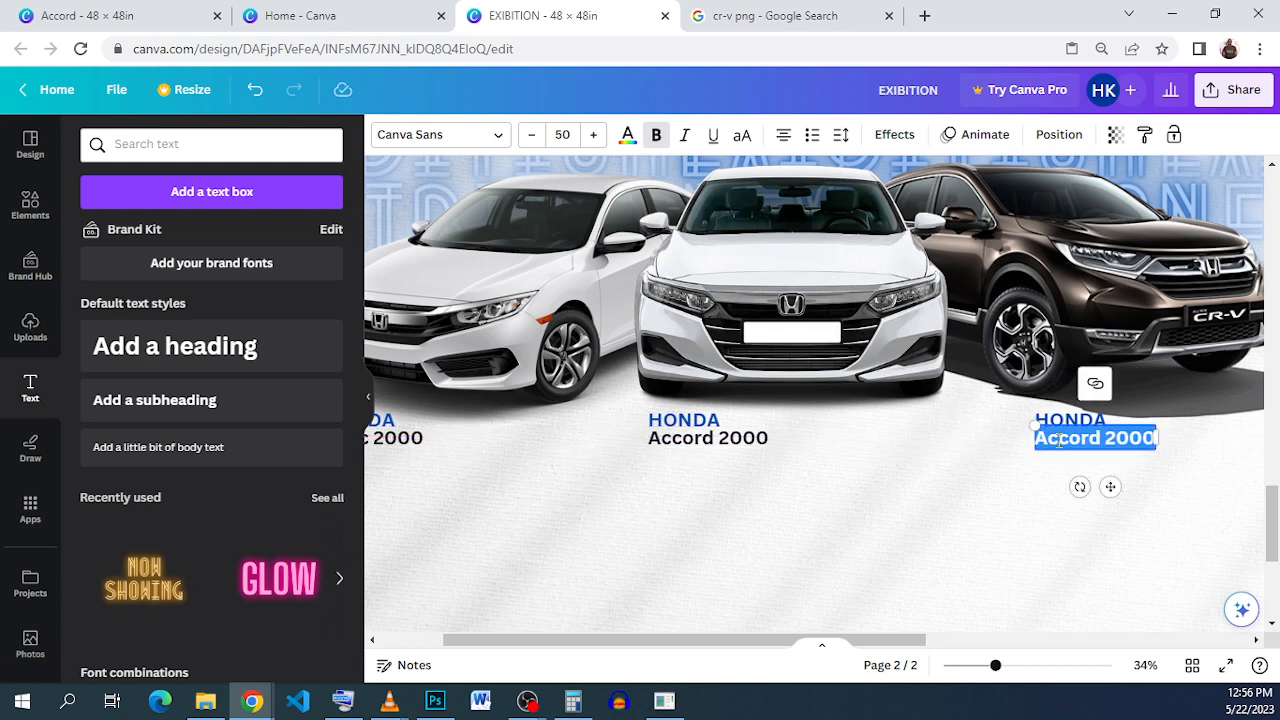
left_click(1059, 441)
double_click(1110, 440)
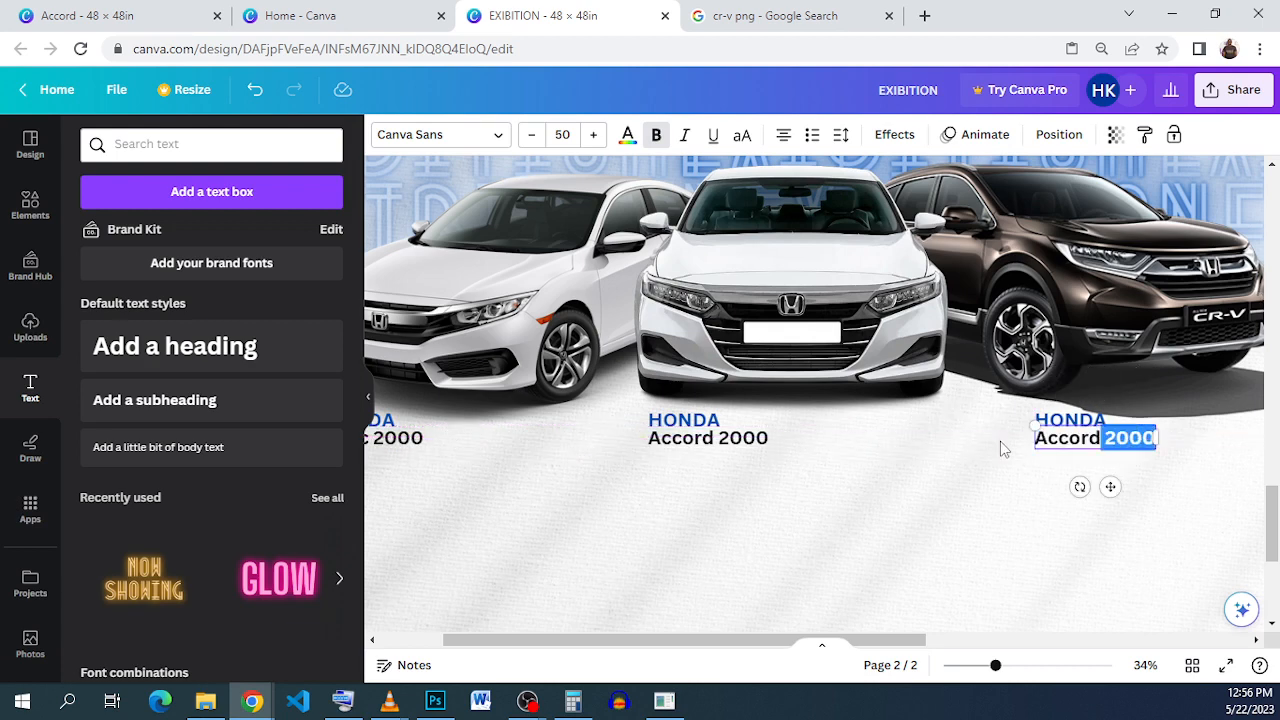
left_click(1036, 438)
double_click(1036, 438)
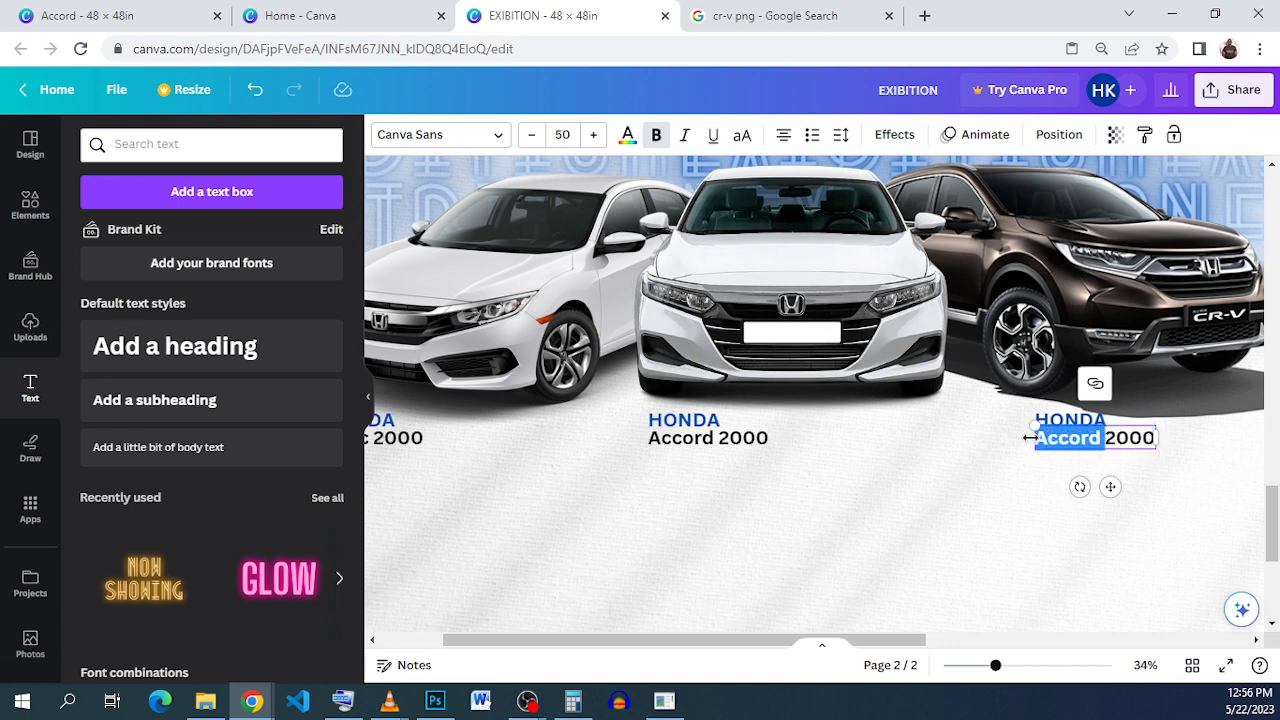
left_click(252, 701)
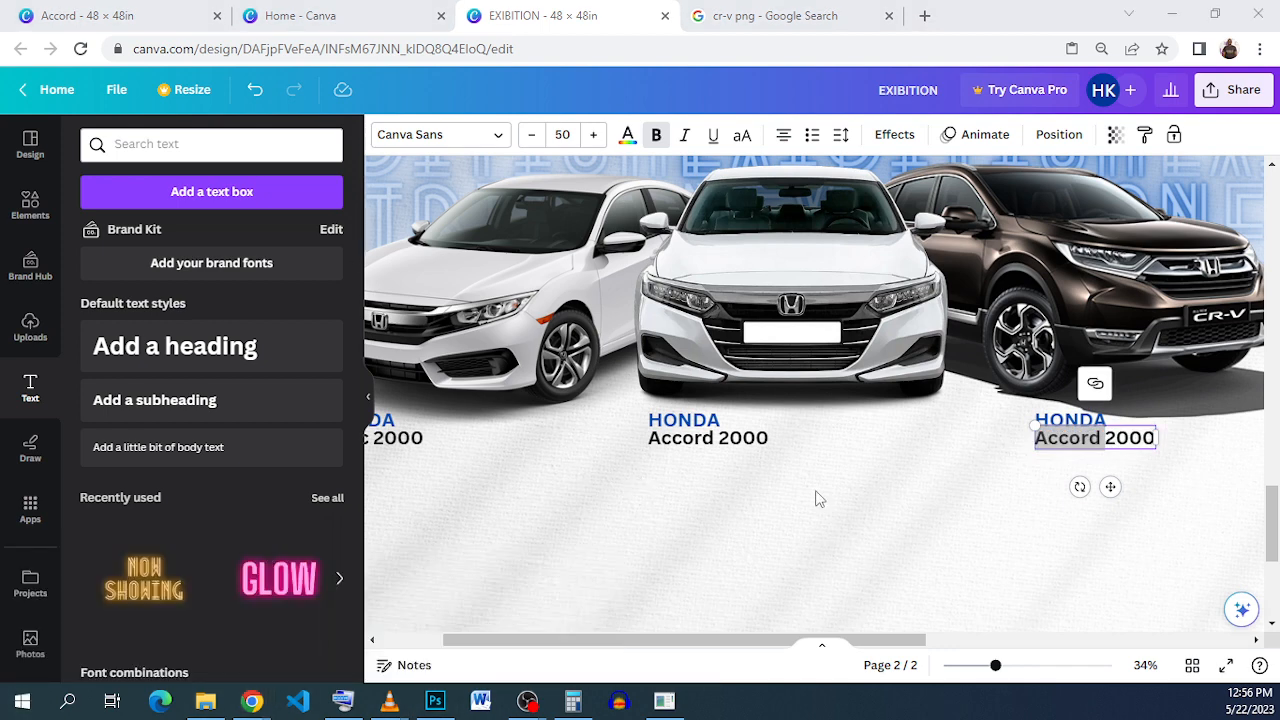
left_click(1130, 46)
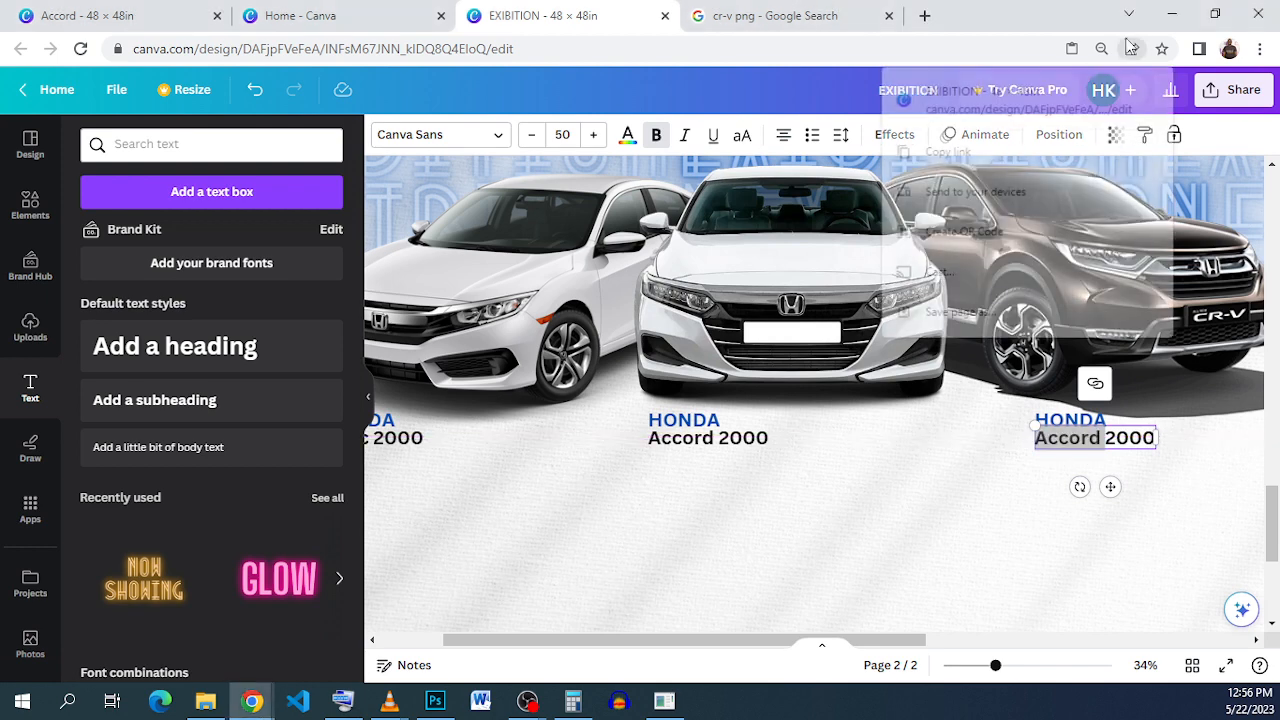
left_click(1092, 13)
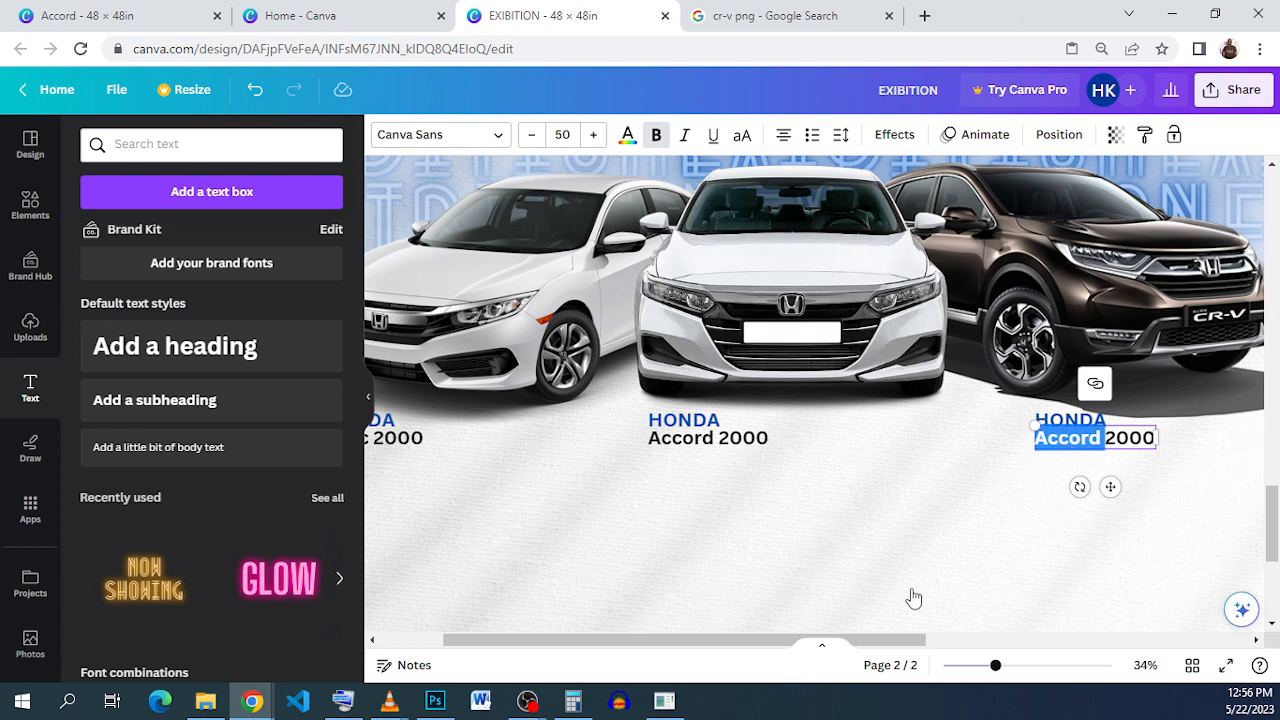
Step: Retype the caption as 'CRV 2010' and nudge it left under HONDA
type("CRV")
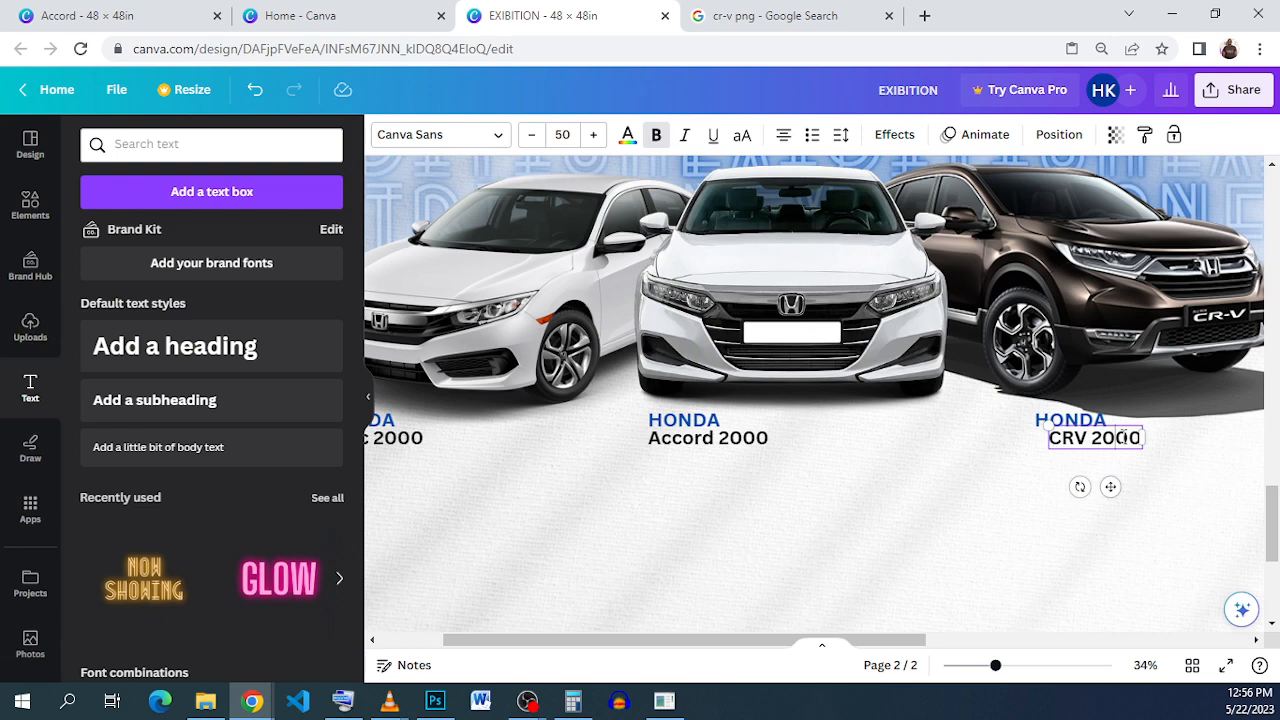
left_click_drag(1116, 437, 1129, 437)
type("1")
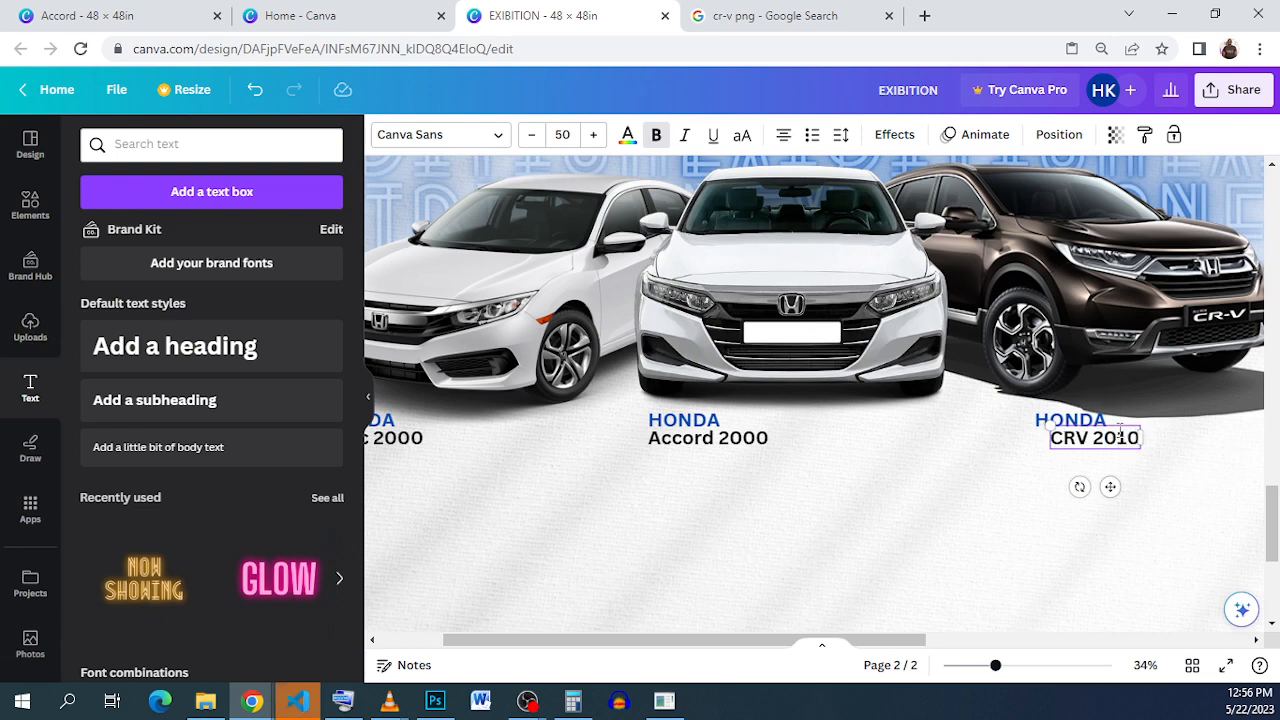
left_click(1097, 457)
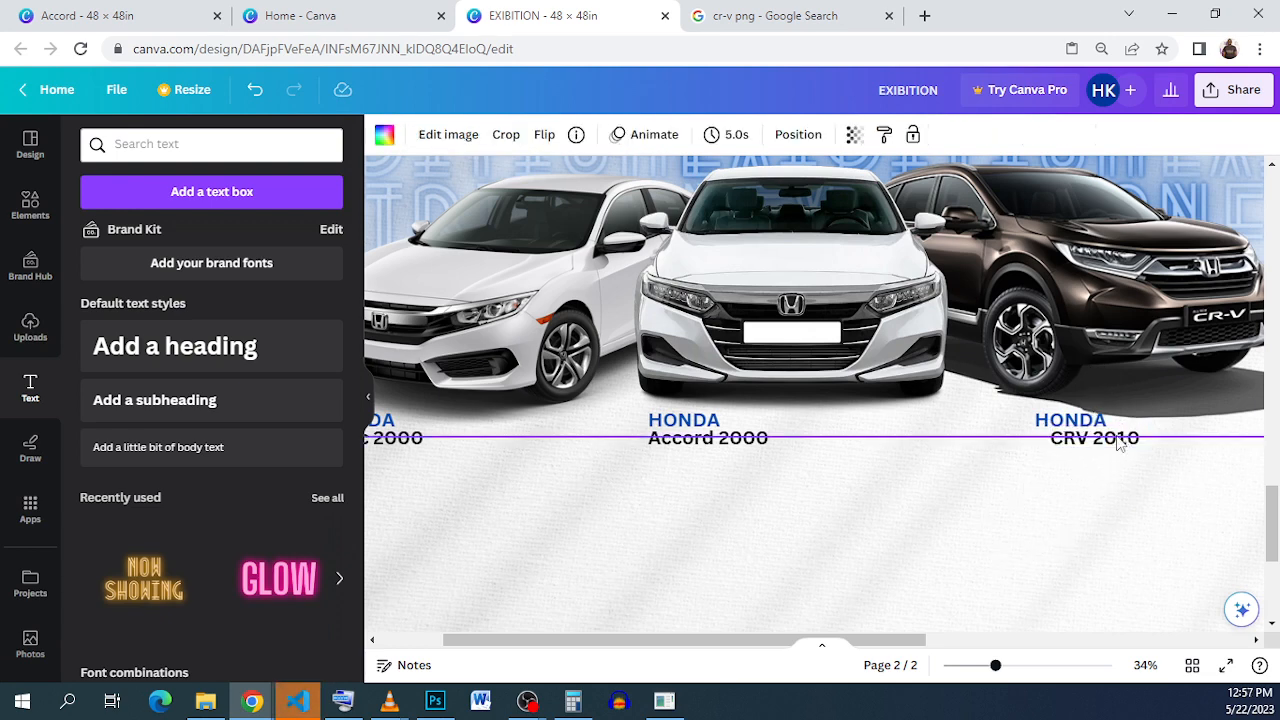
left_click(1118, 444)
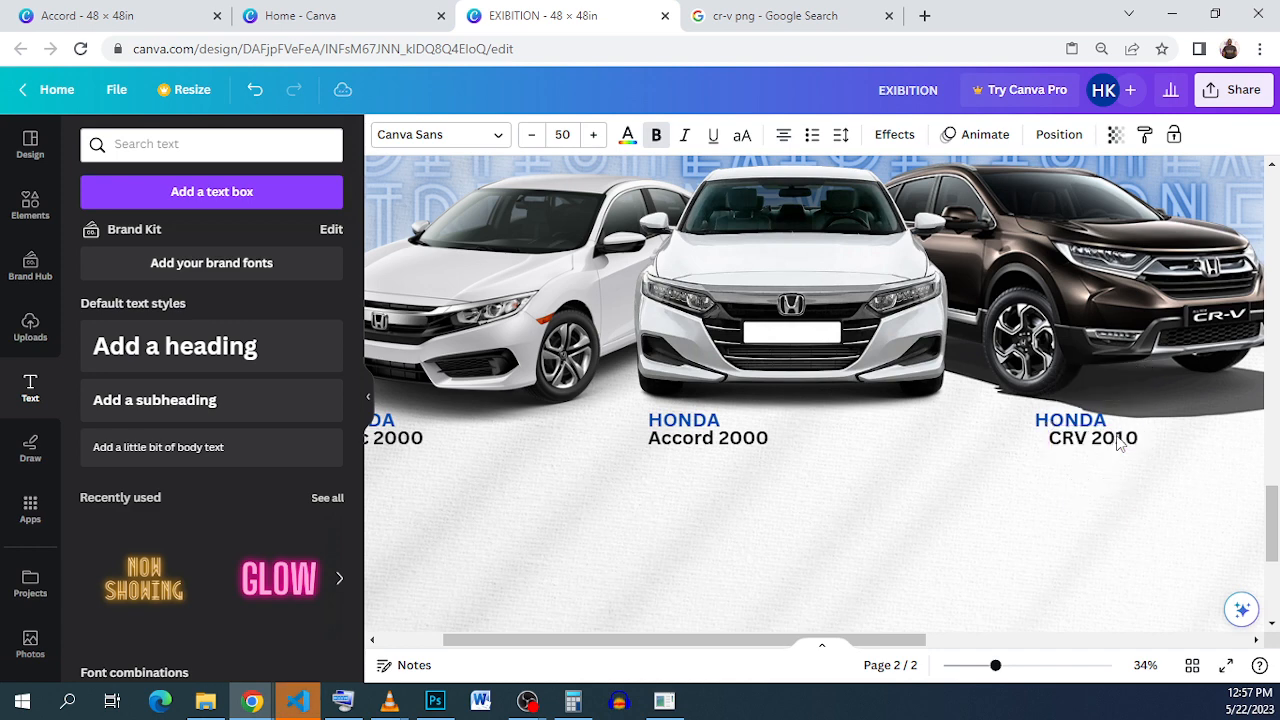
key("Left")
key("Left")
key("Left")
key("Left")
key("Left")
key("Left")
key("Left")
key("Left")
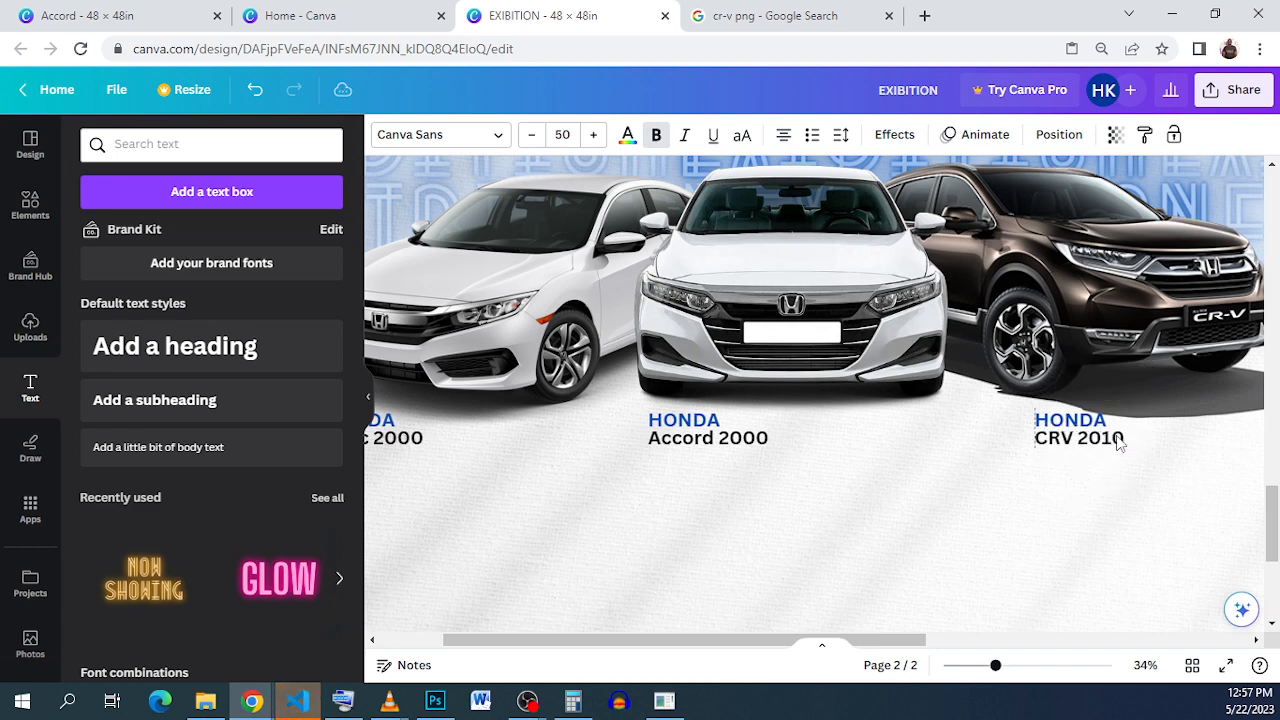
left_click(955, 466)
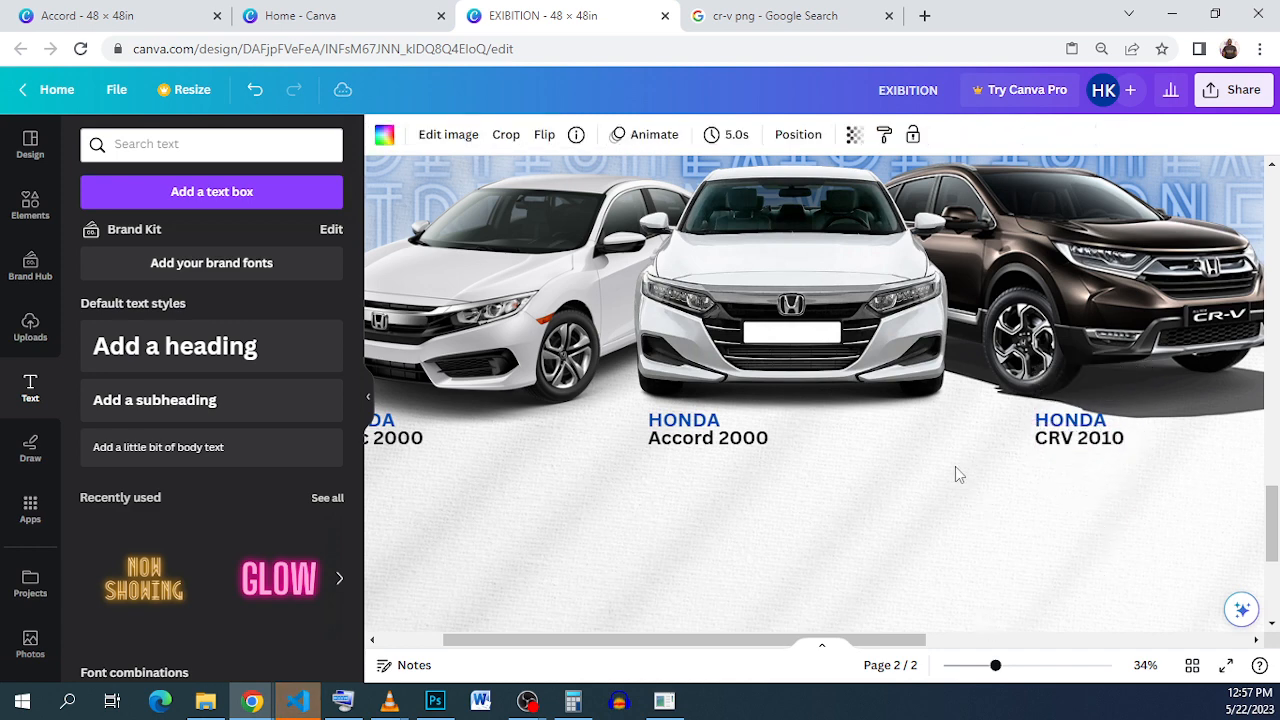
Step: Check the Accord design for reference, then add a new body text box to the EXIBITION page
scroll(952, 474, "down", 2)
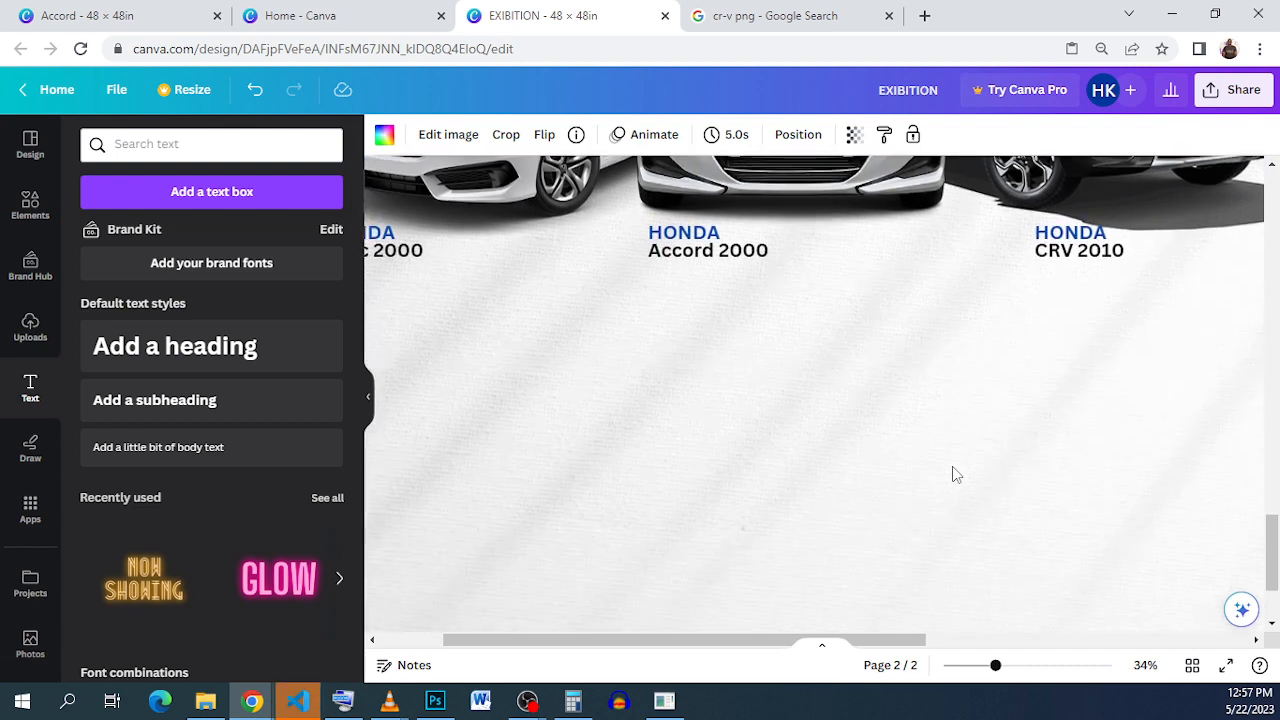
scroll(952, 474, "up", 1)
scroll(953, 472, "up", 1)
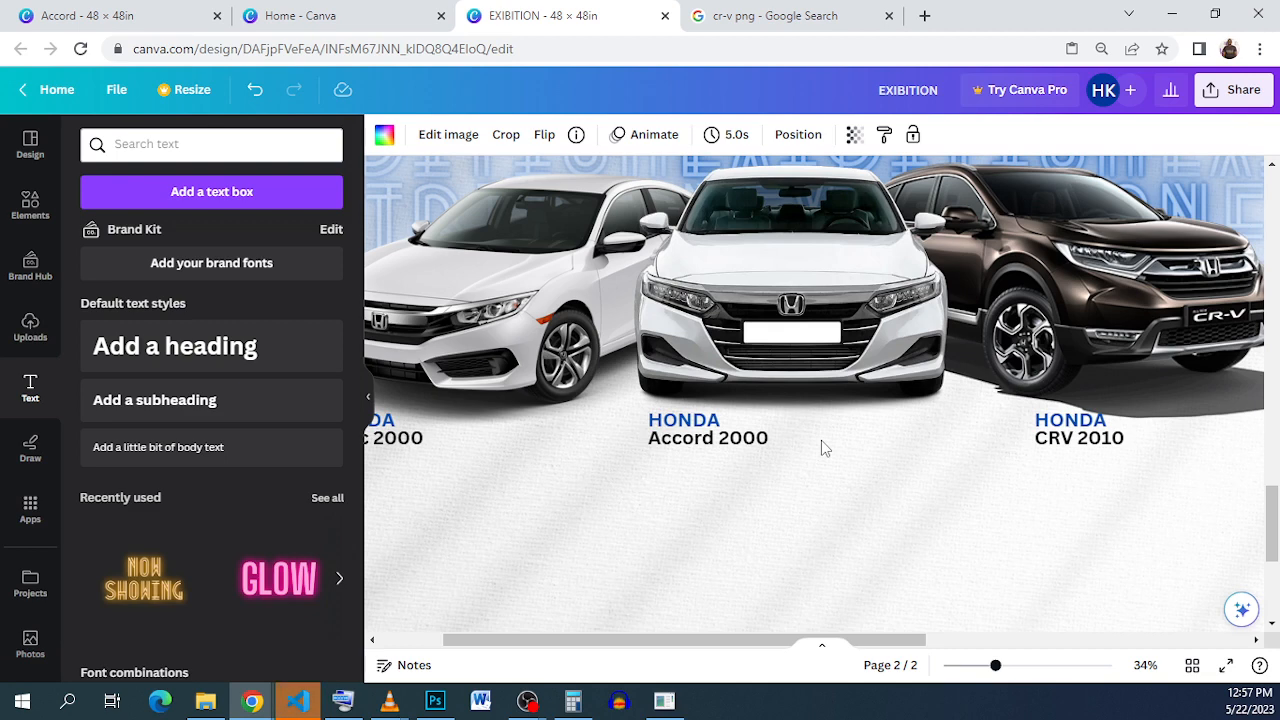
left_click(84, 17)
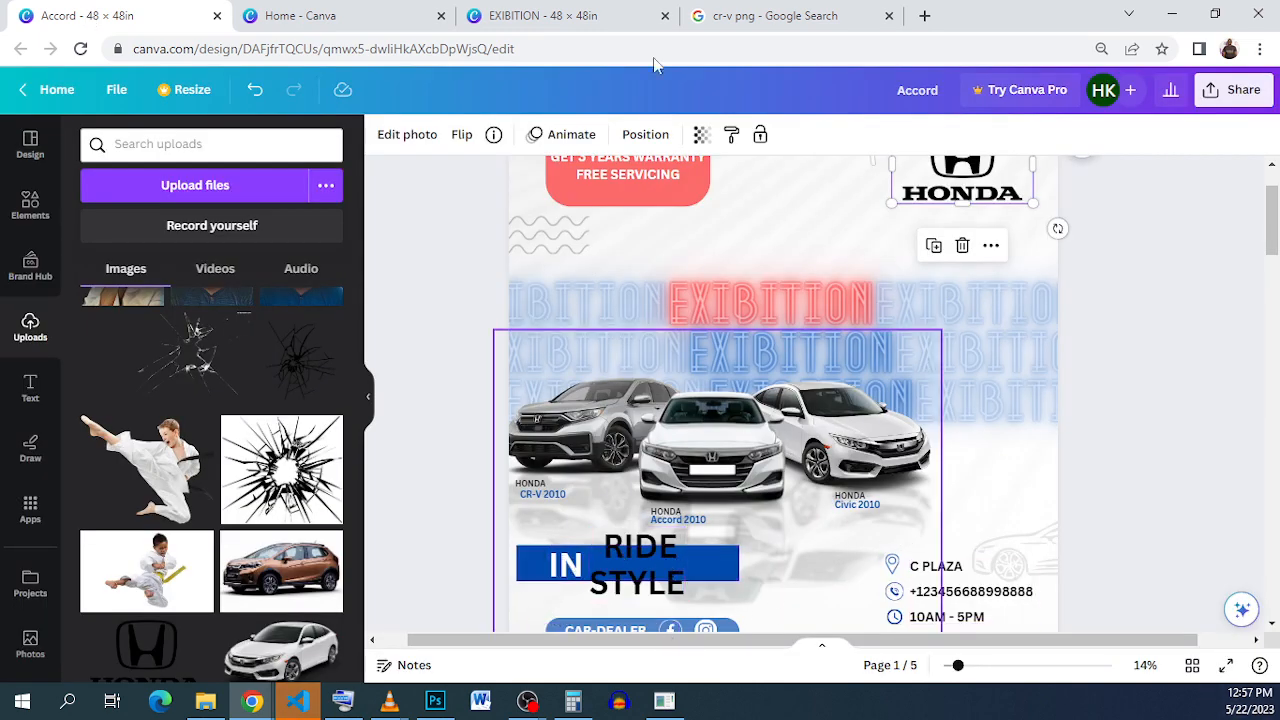
left_click(522, 18)
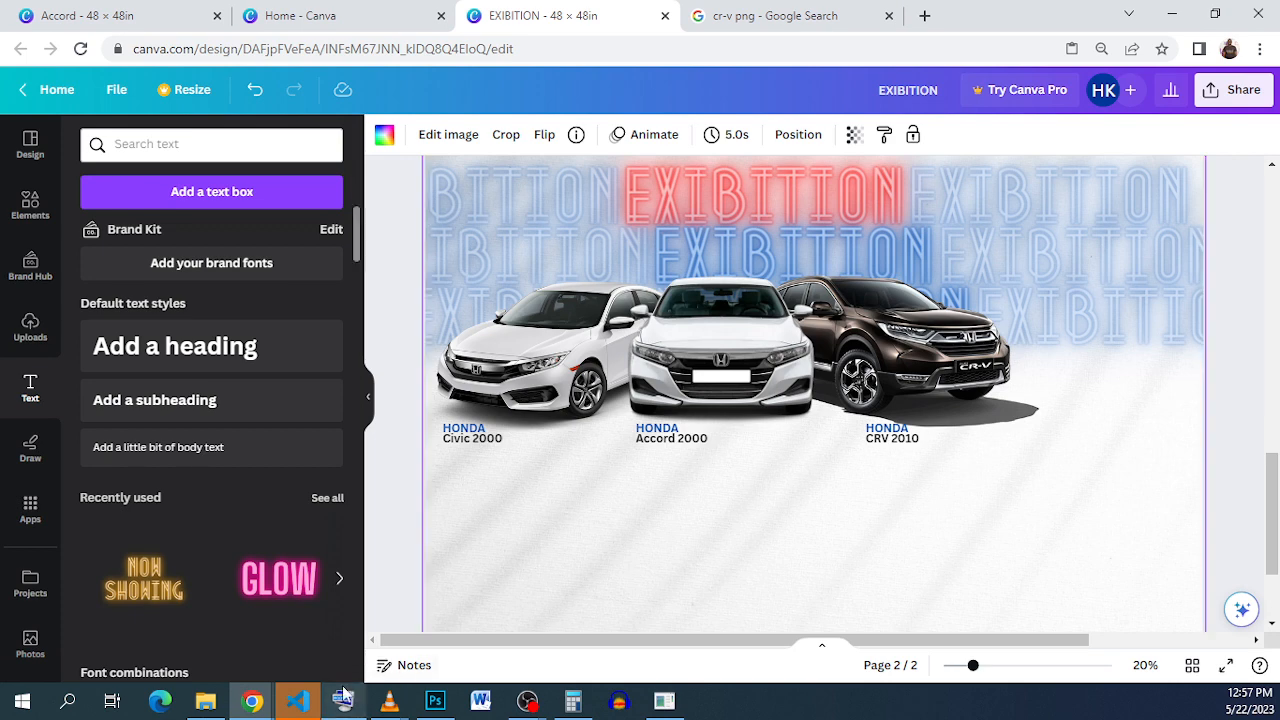
mouse_move(313, 708)
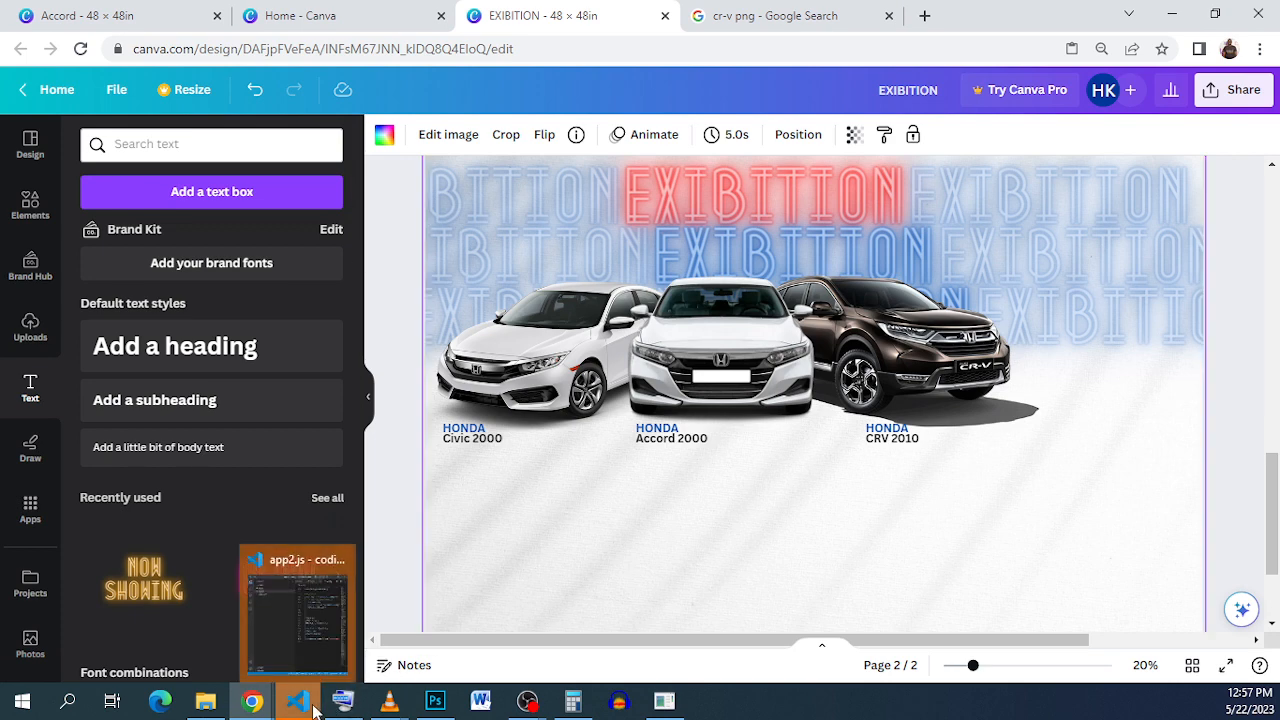
left_click(343, 561)
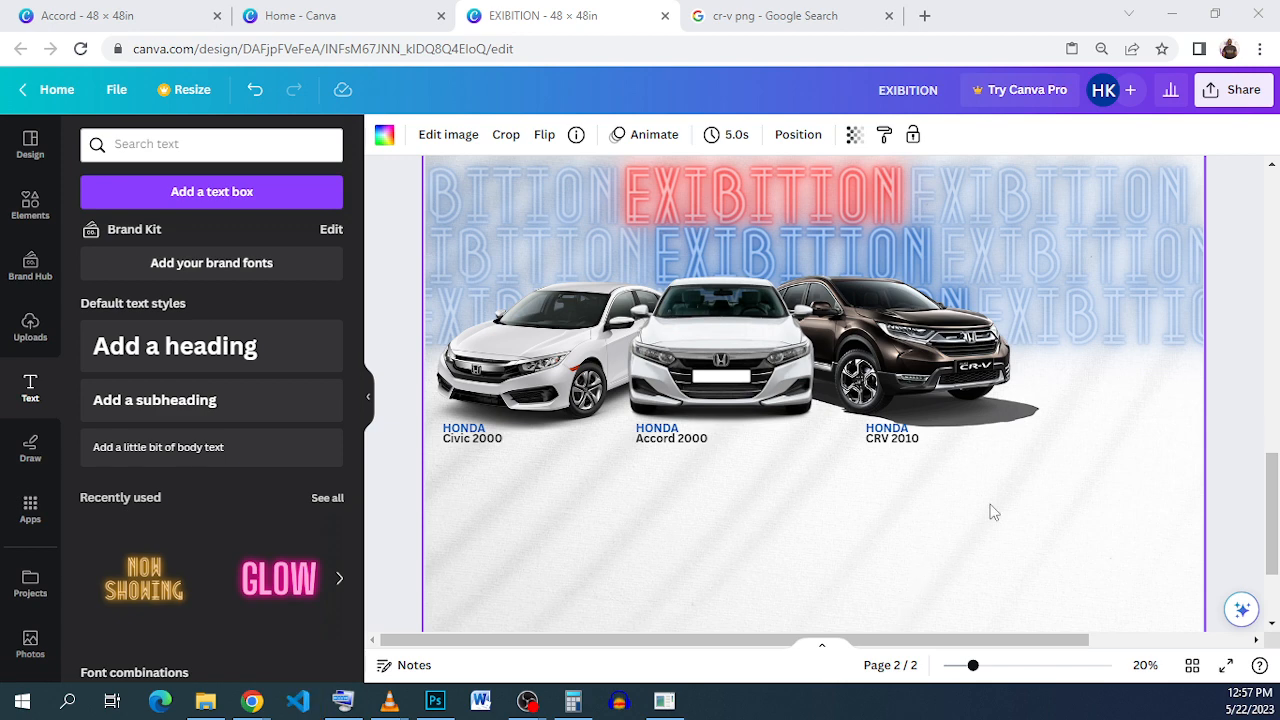
scroll(937, 492, "down", 1)
scroll(937, 494, "down", 1)
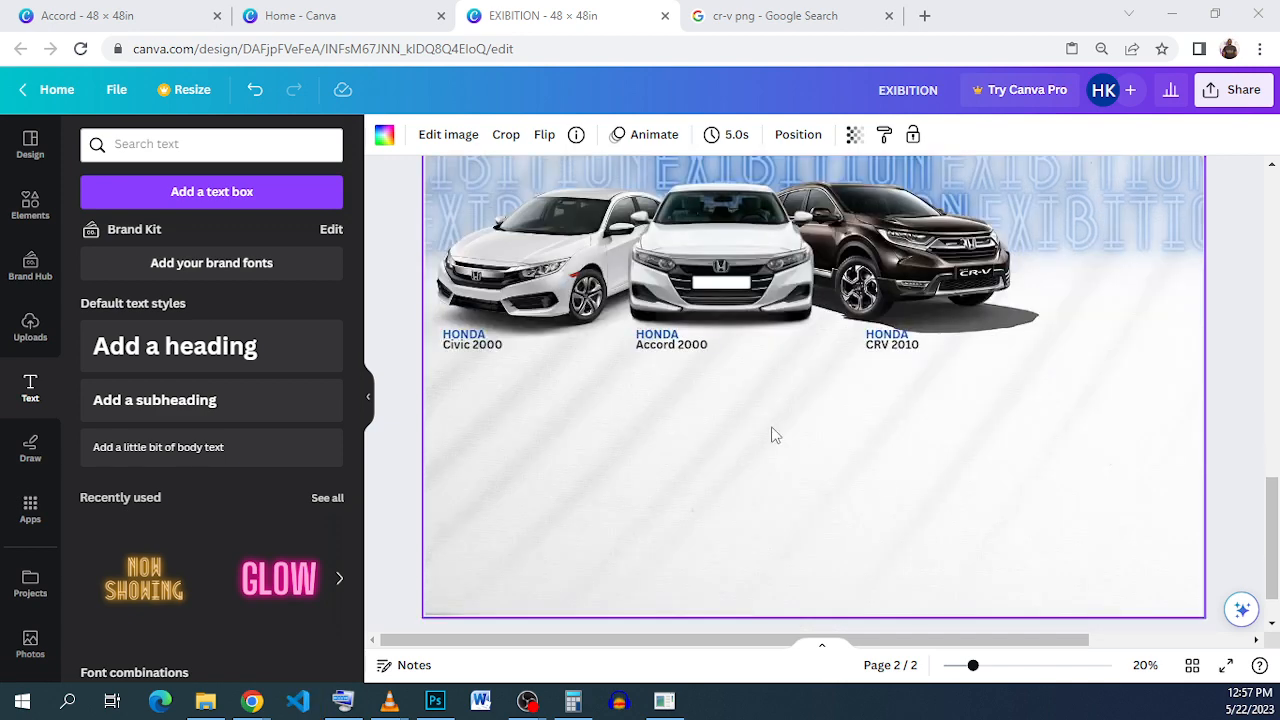
left_click(240, 470)
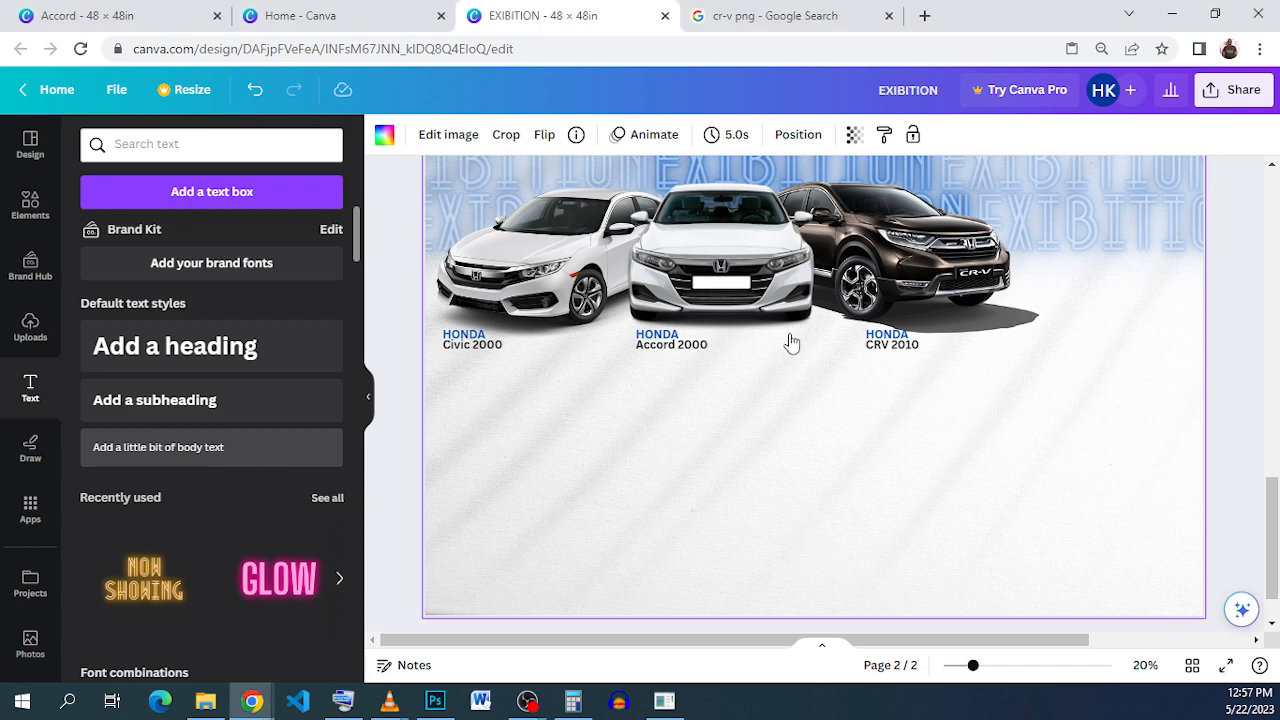
Step: Drag the new body text box left, into the empty area beneath the three captioned cars
left_click_drag(829, 443, 728, 470)
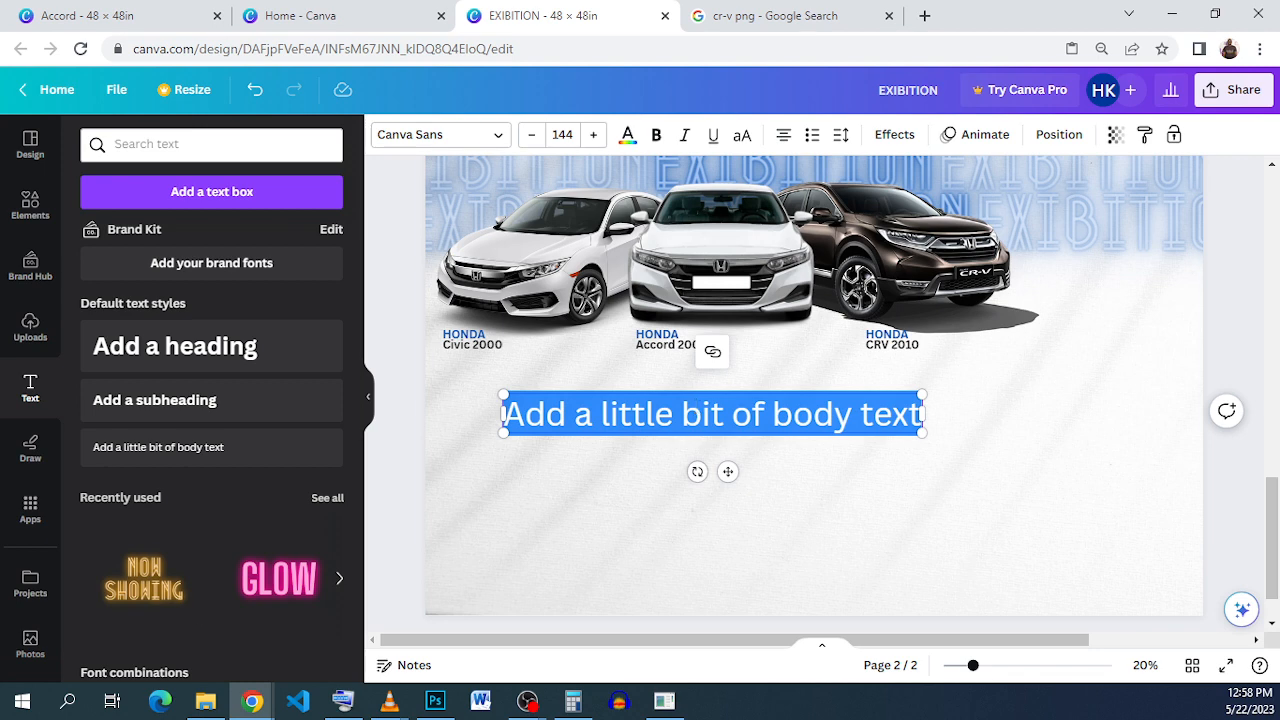
Step: Type RIDE and add a duplicate directly below it reading STYLE
type("RIDE")
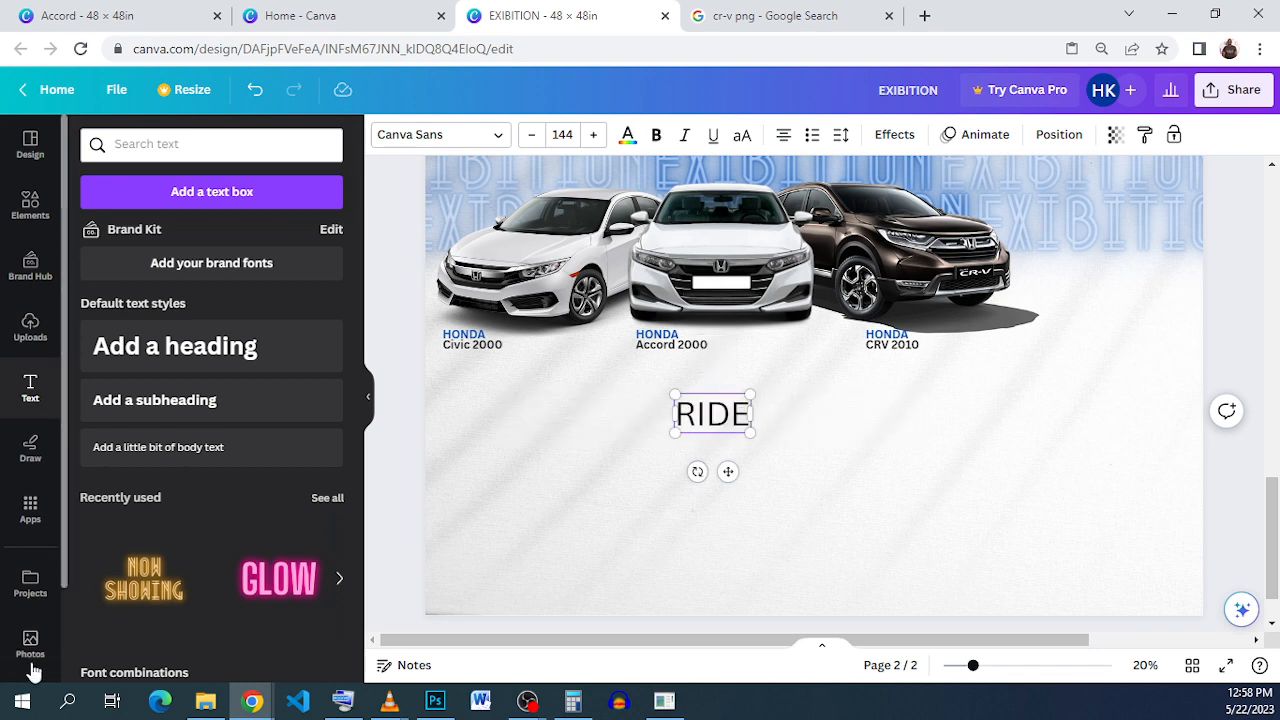
left_click(638, 422)
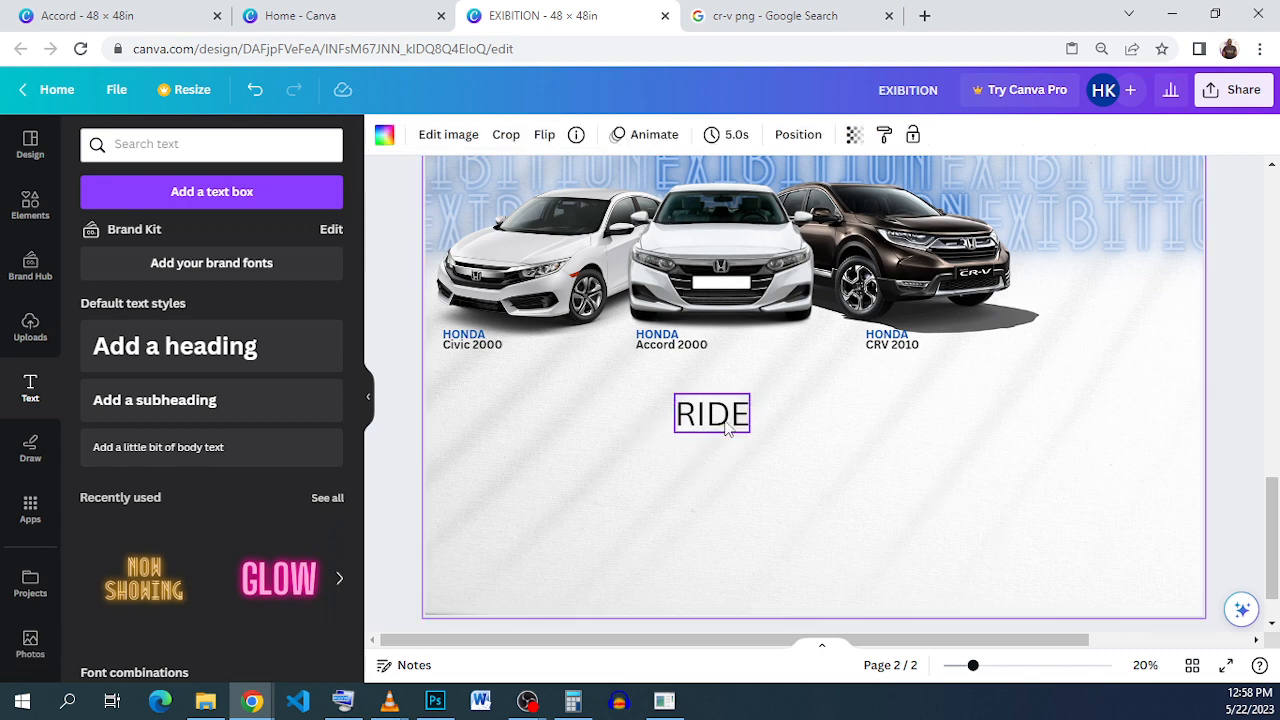
left_click(728, 422)
left_click(686, 356)
left_click_drag(722, 418, 722, 454)
double_click(722, 455)
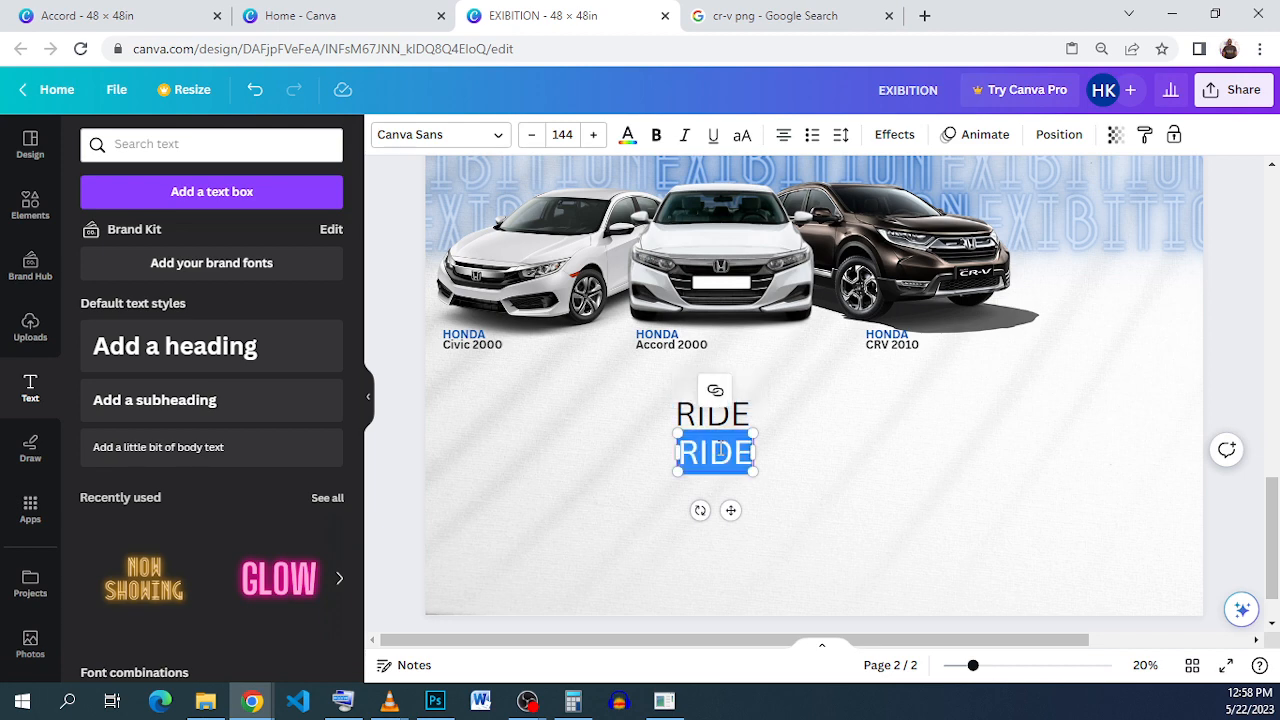
type("STYLE")
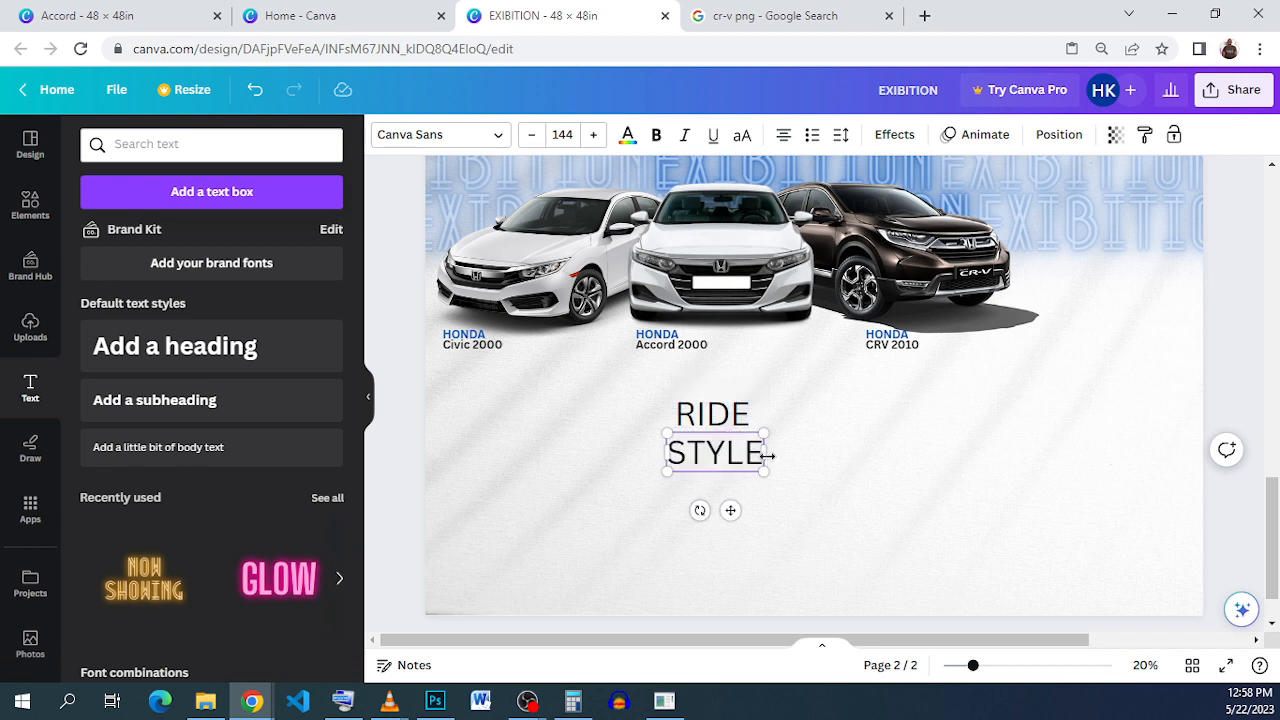
left_click(768, 453)
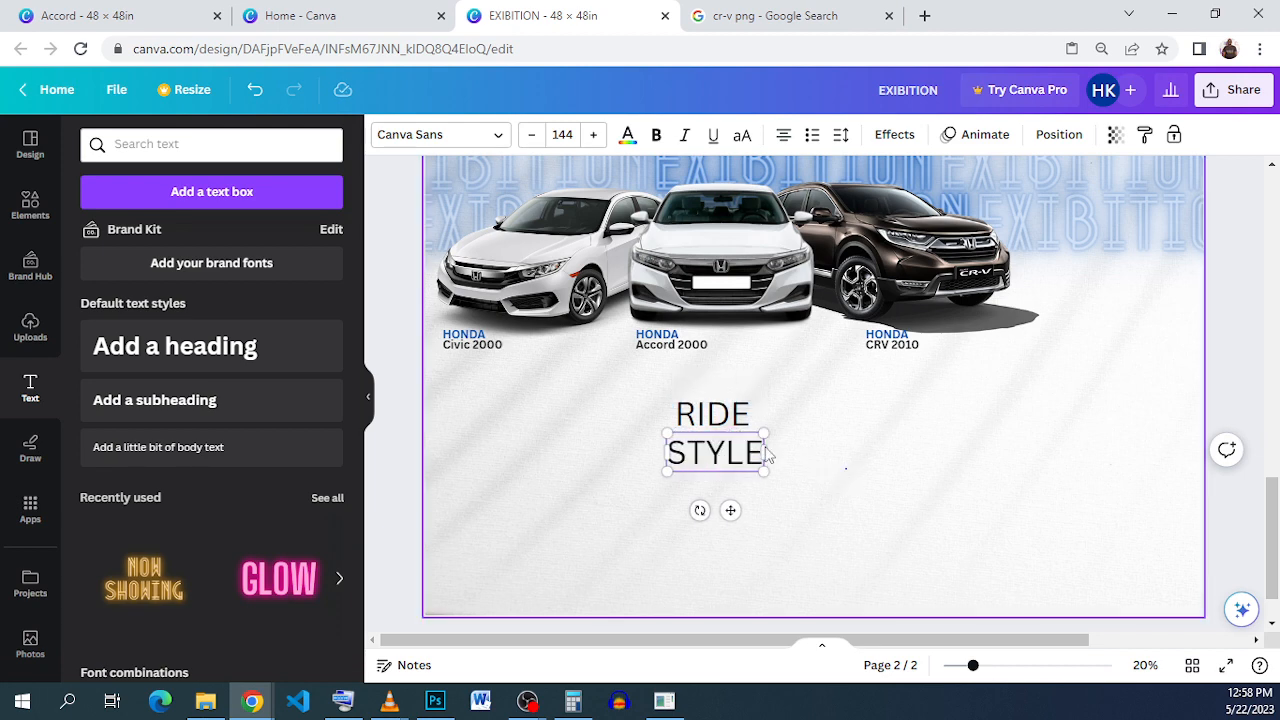
Step: Add a copy reading 'IN' to the left of RIDE STYLE
left_click(700, 405)
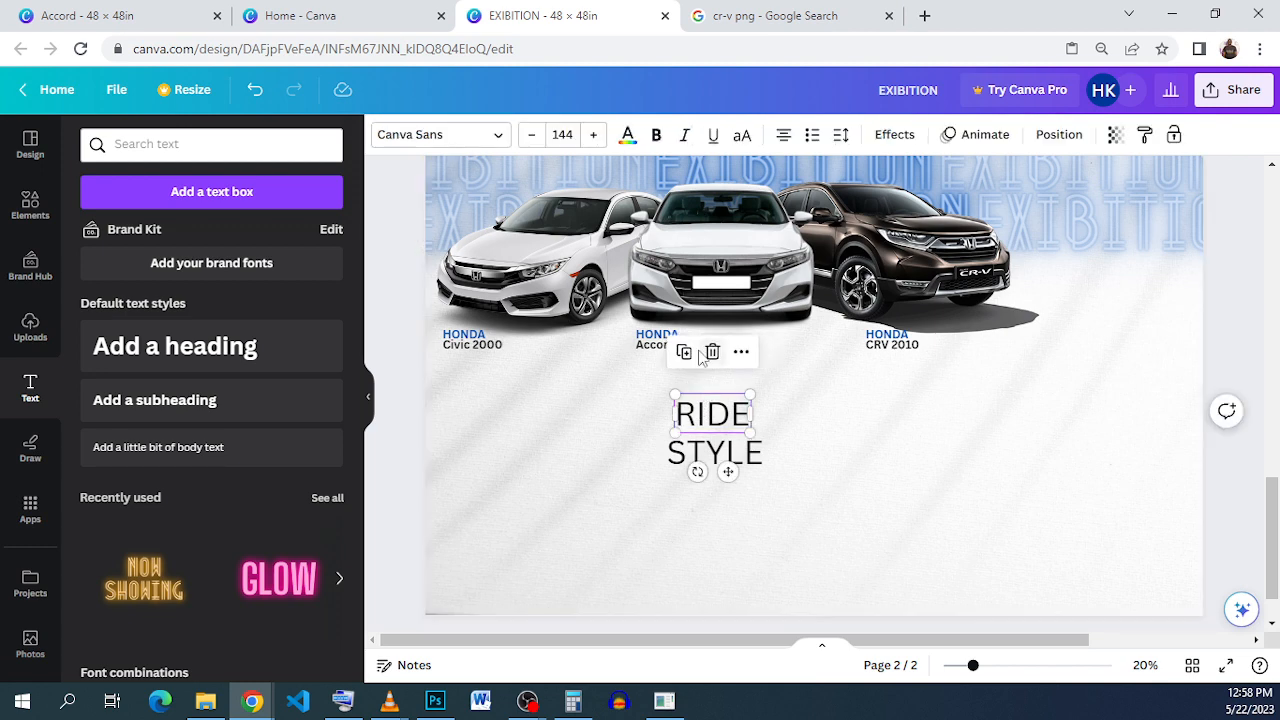
left_click_drag(716, 420, 563, 437)
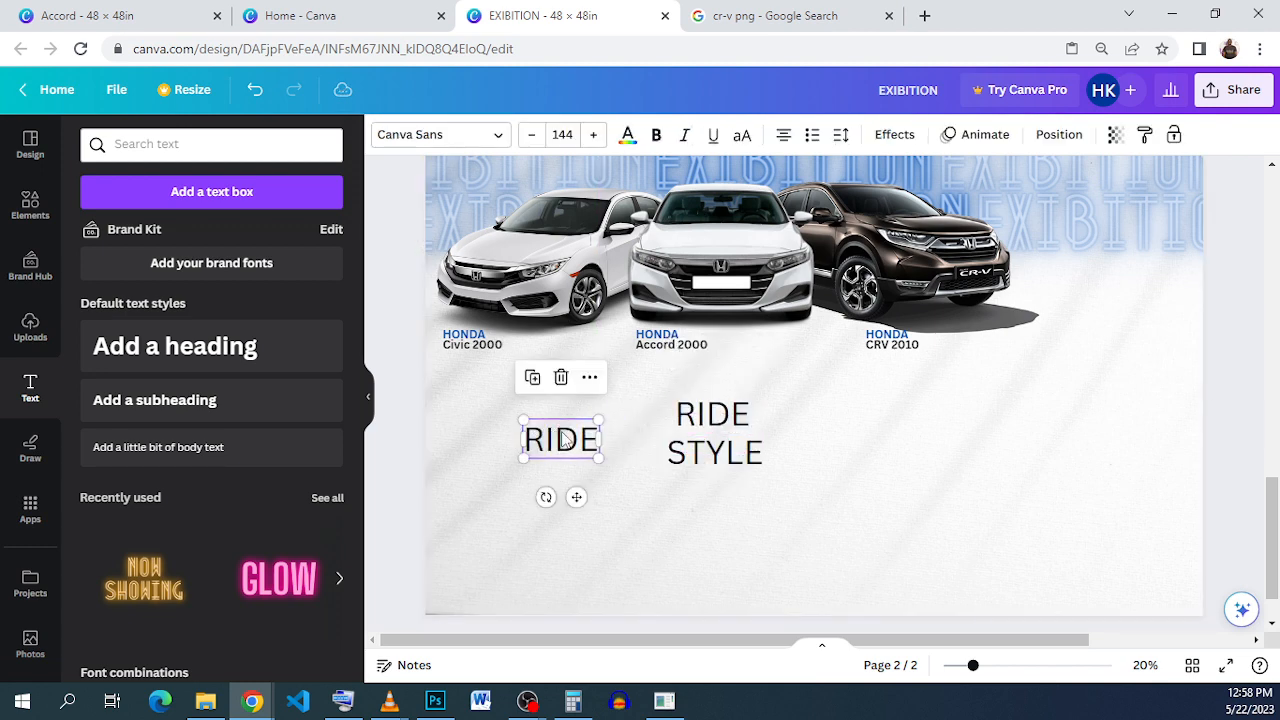
double_click(562, 436)
type("IN")
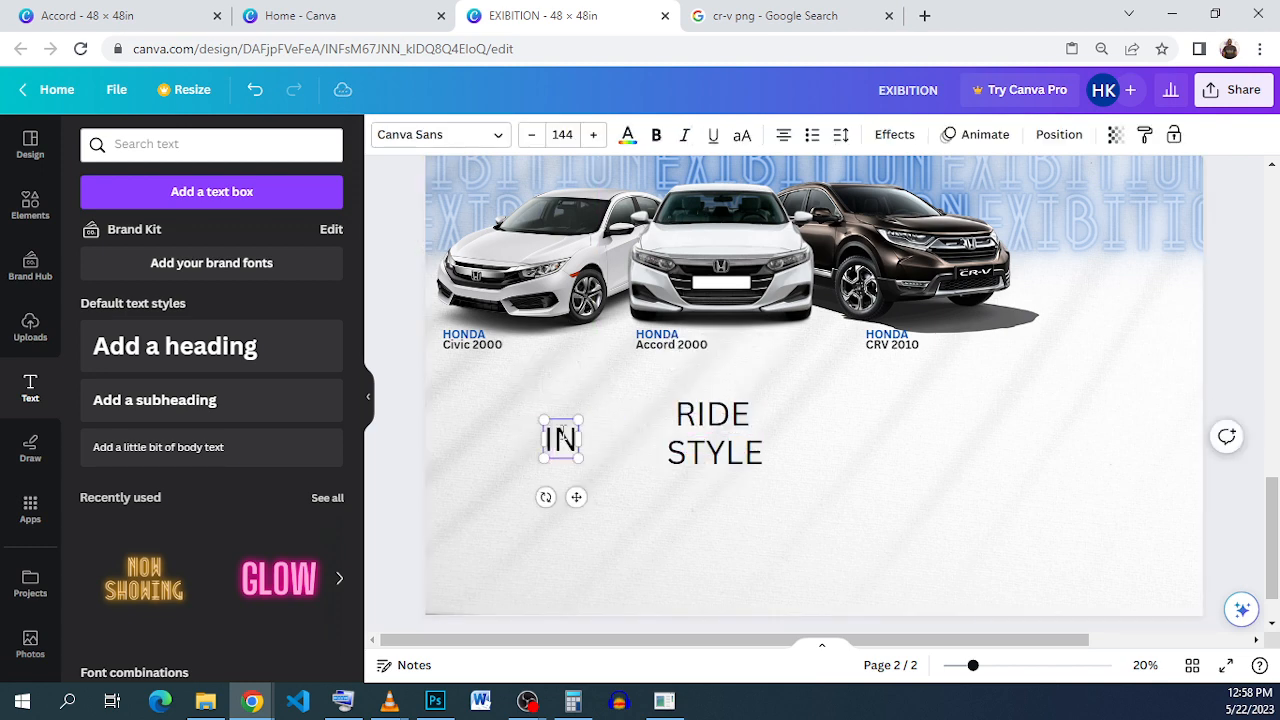
left_click(934, 506)
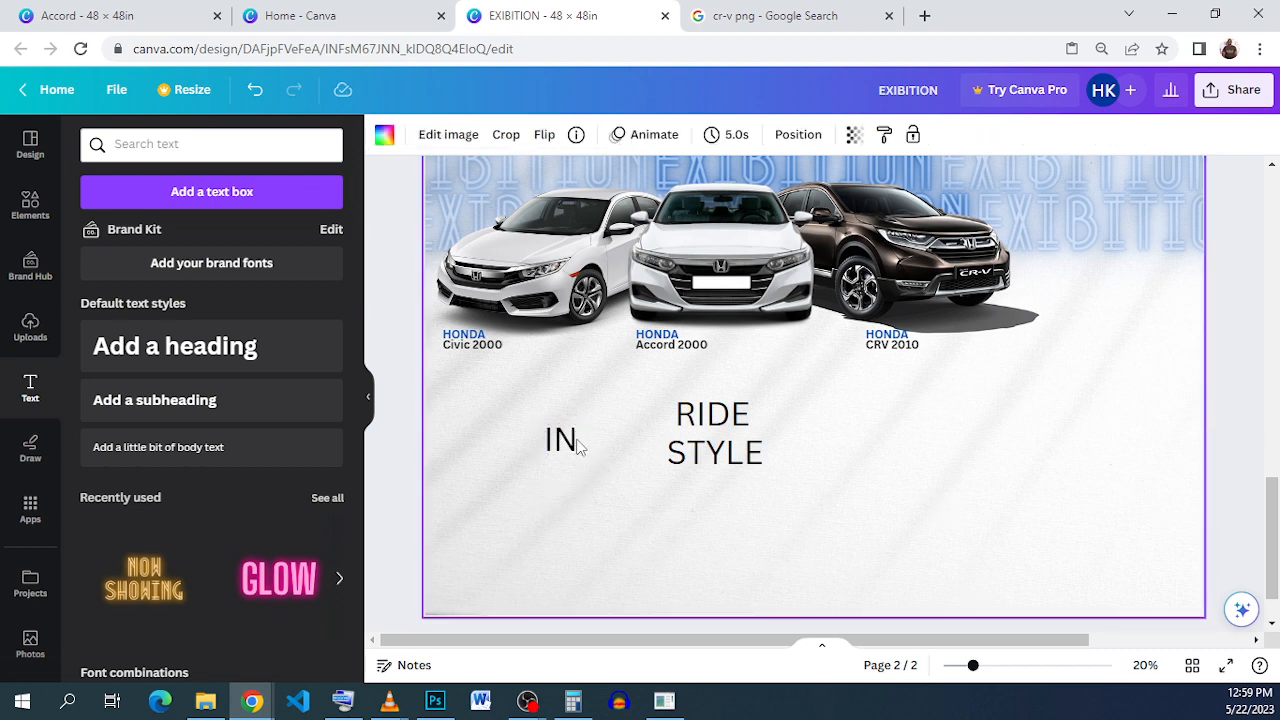
Step: Make IN, RIDE and STYLE bold
left_click(565, 438)
left_click(656, 134)
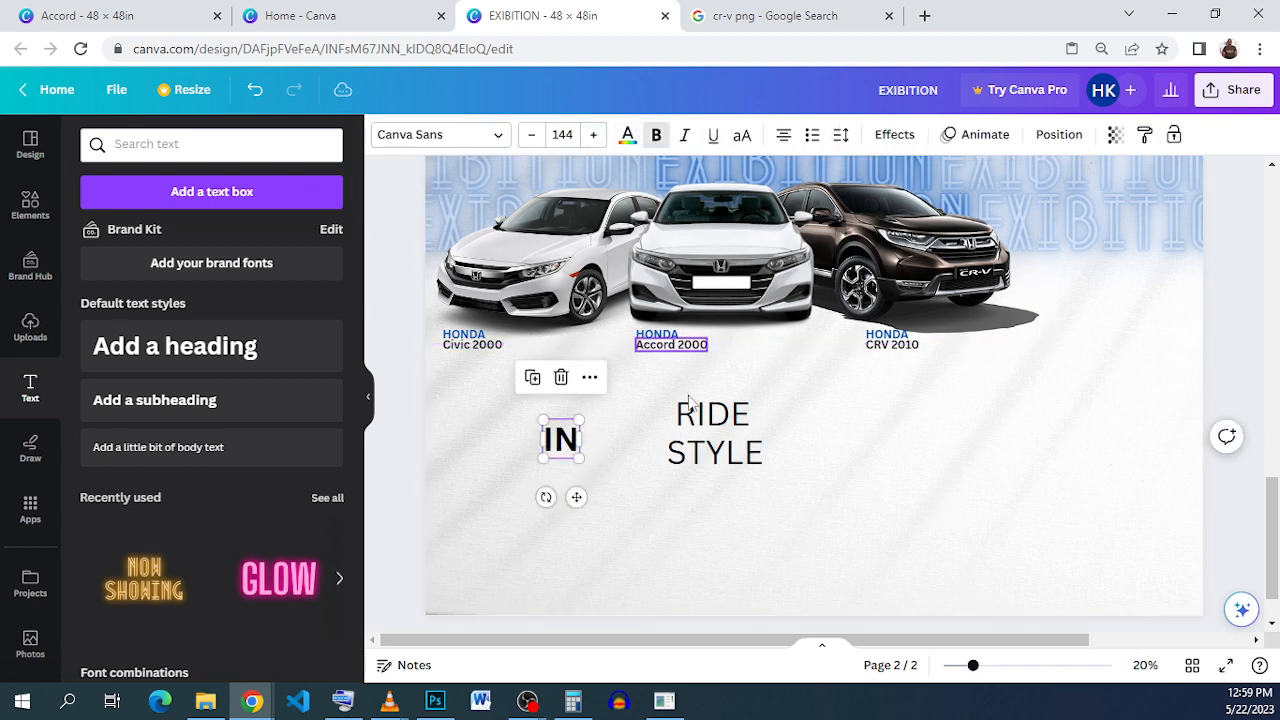
left_click(712, 414)
left_click(656, 134)
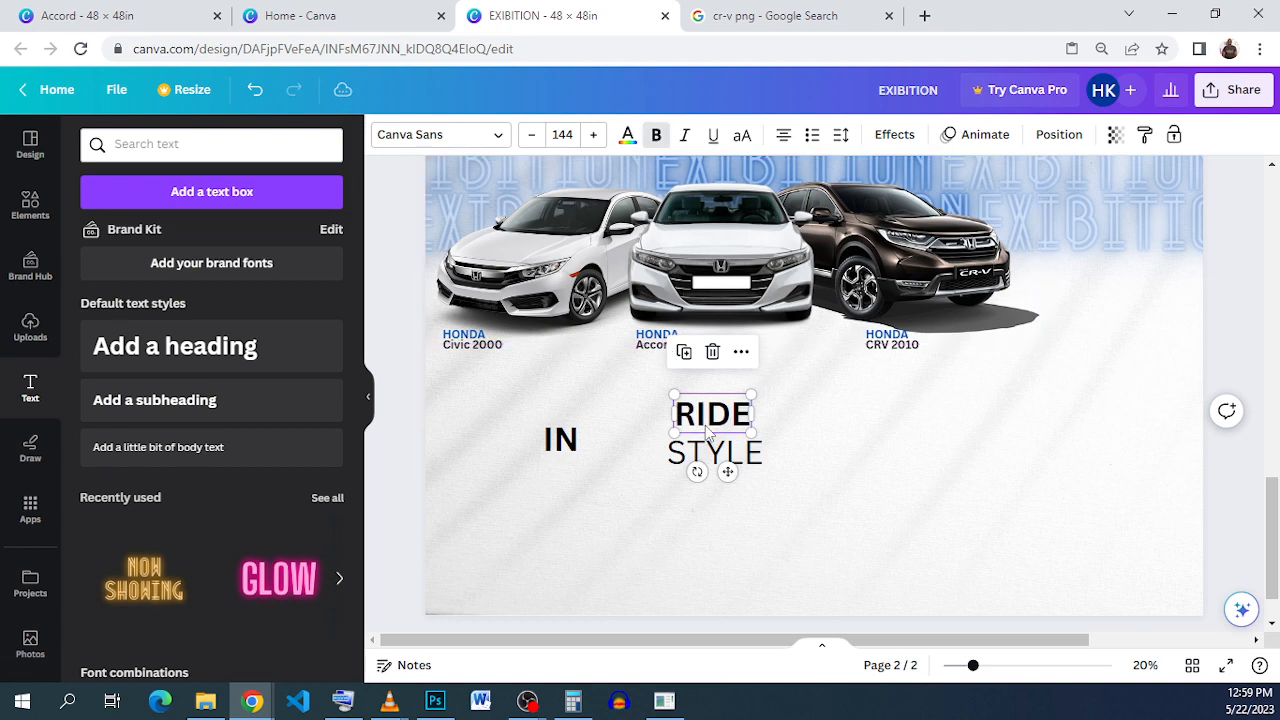
left_click(700, 450)
left_click(656, 134)
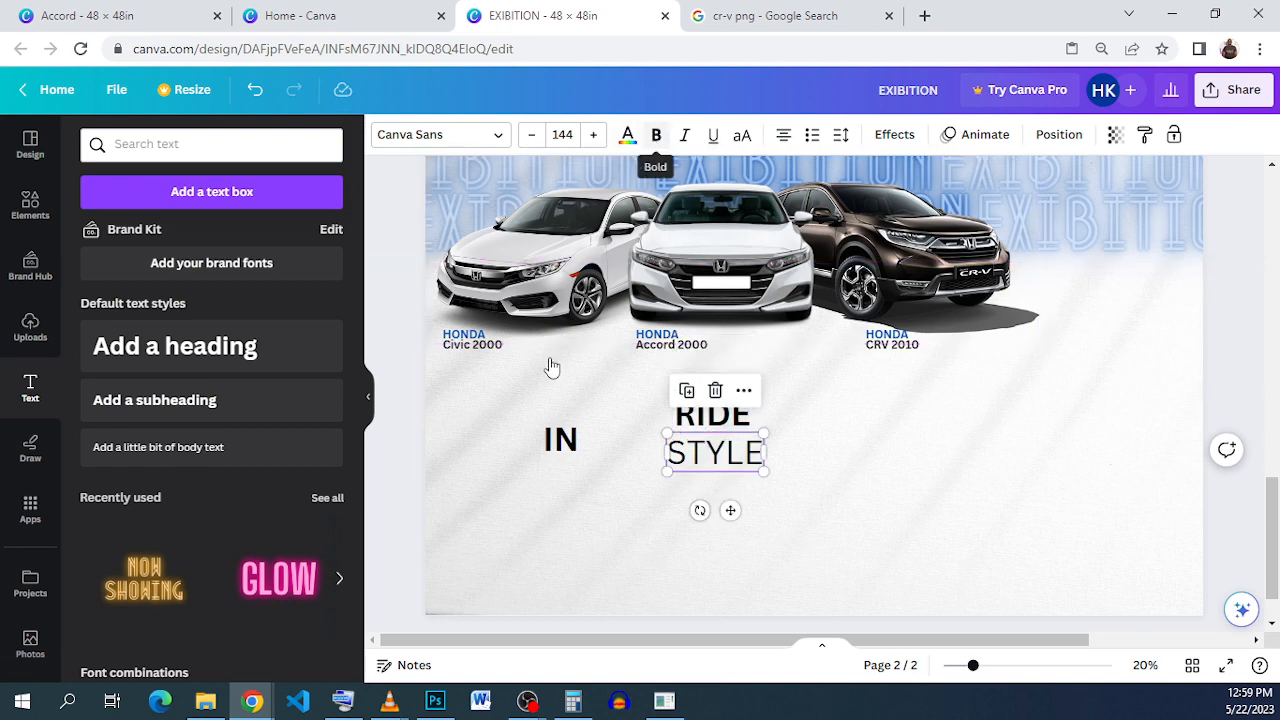
Step: Undo the heading accidentally added while browsing the elements panel
left_click(32, 208)
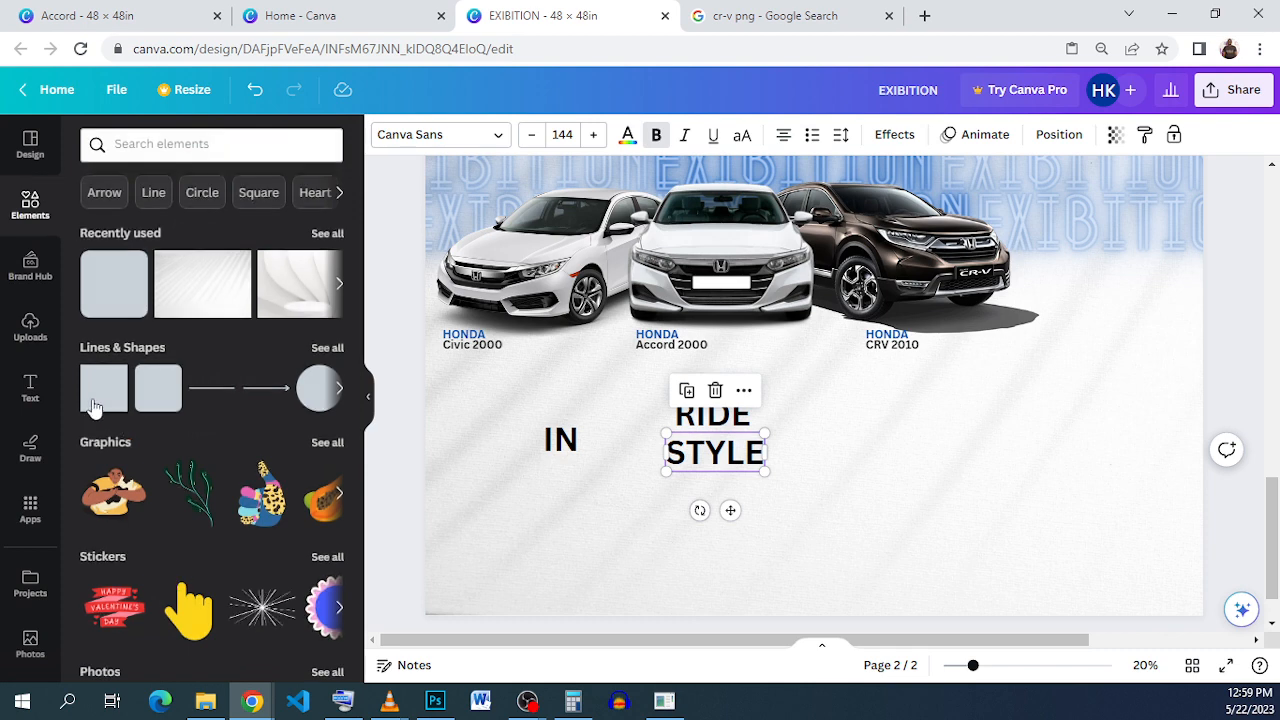
key("t")
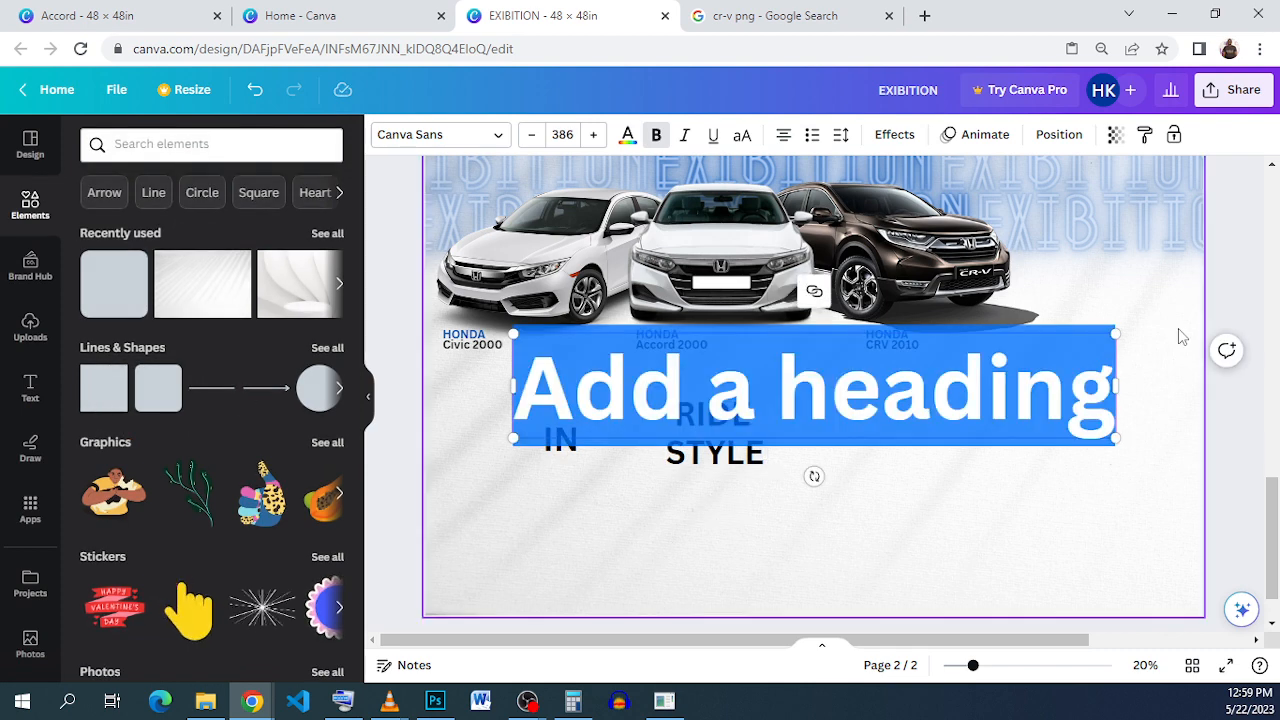
left_click(1001, 515)
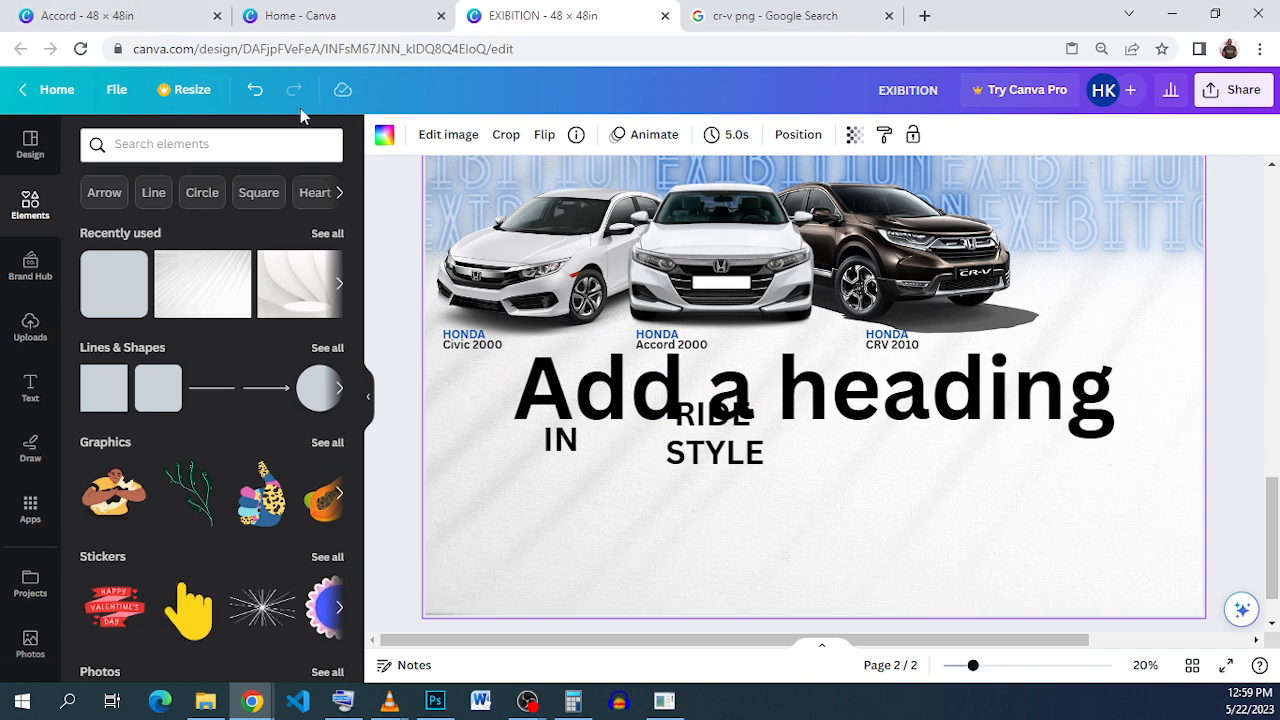
left_click(257, 98)
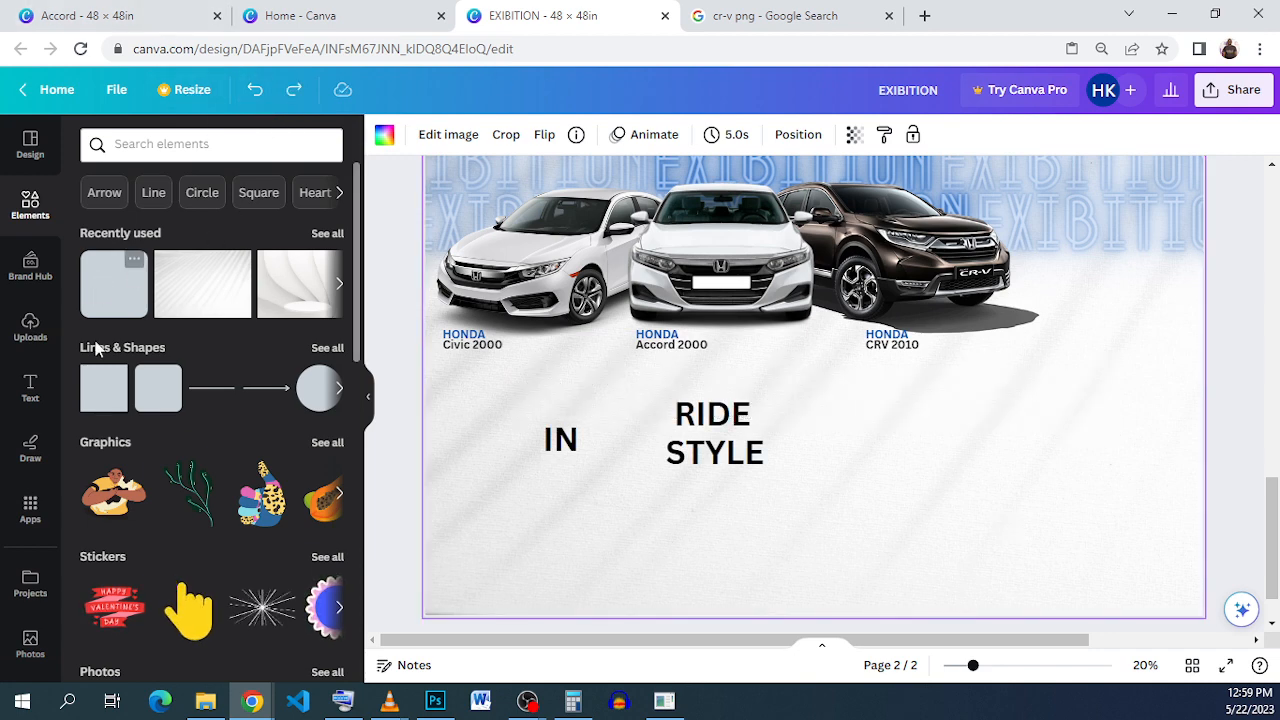
Step: Add a red square and squash it into a short wide bar over the IN text
left_click(93, 400)
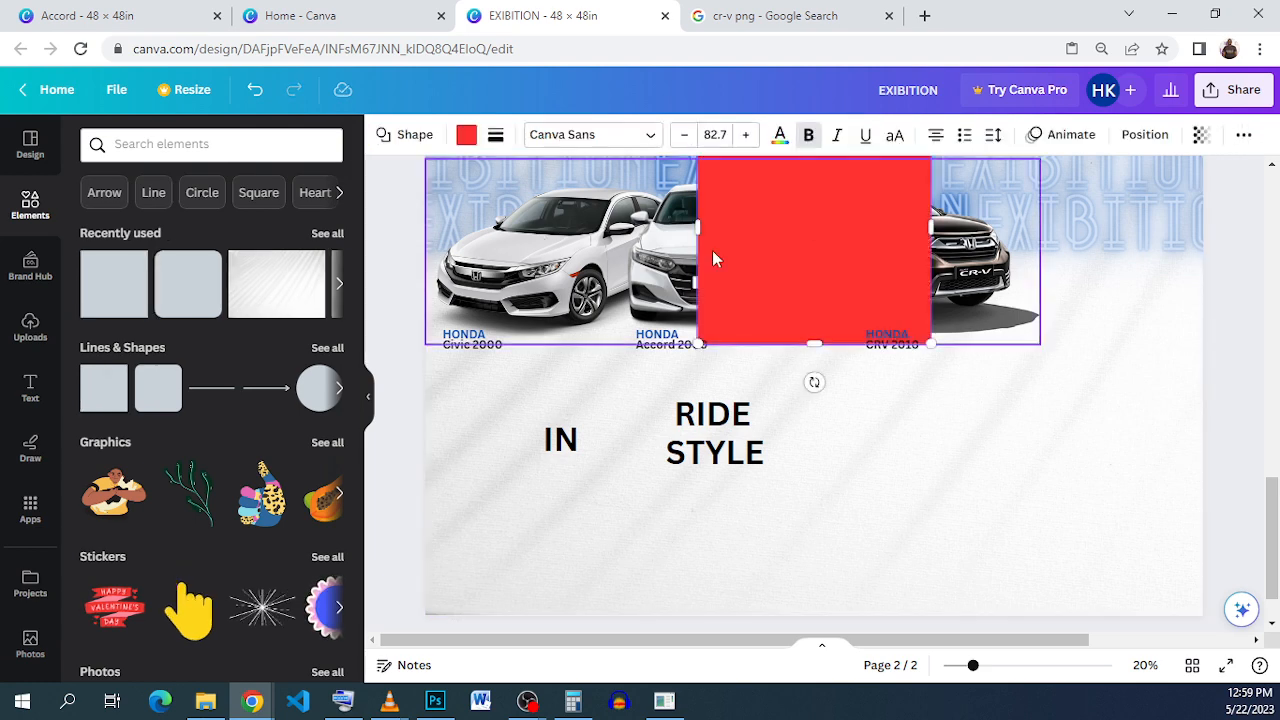
left_click_drag(831, 294, 596, 419)
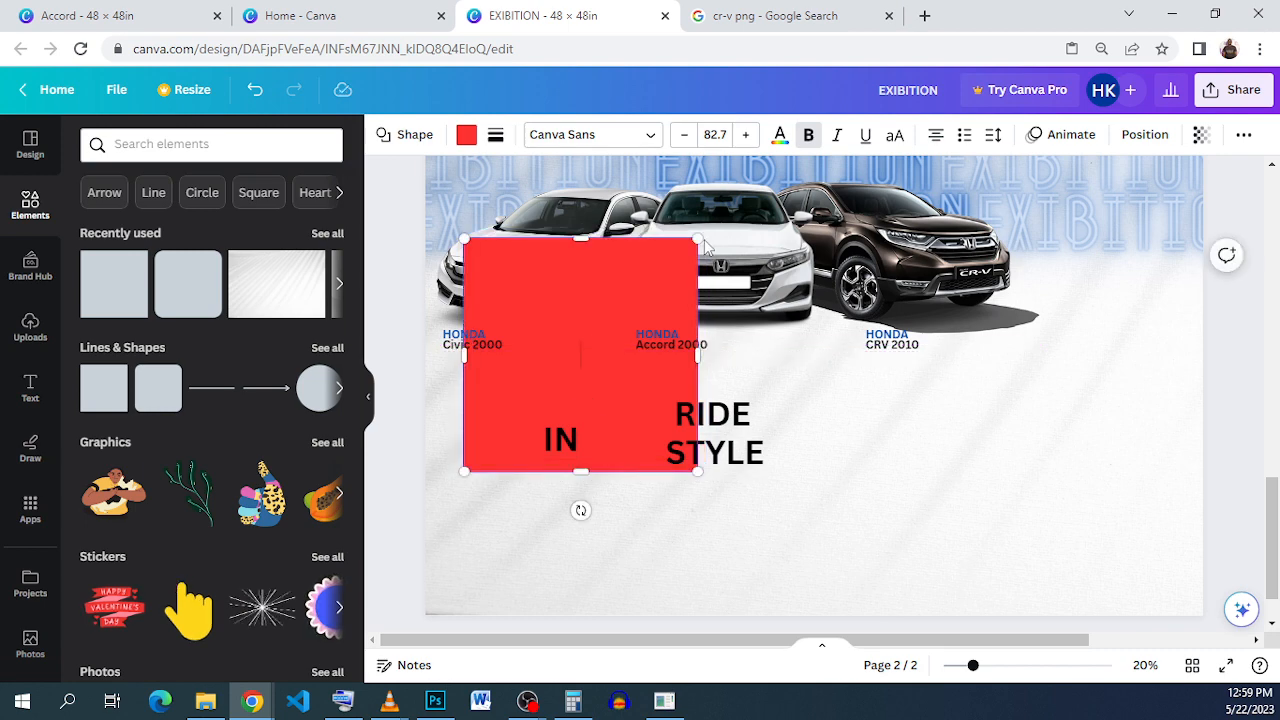
left_click_drag(697, 239, 702, 415)
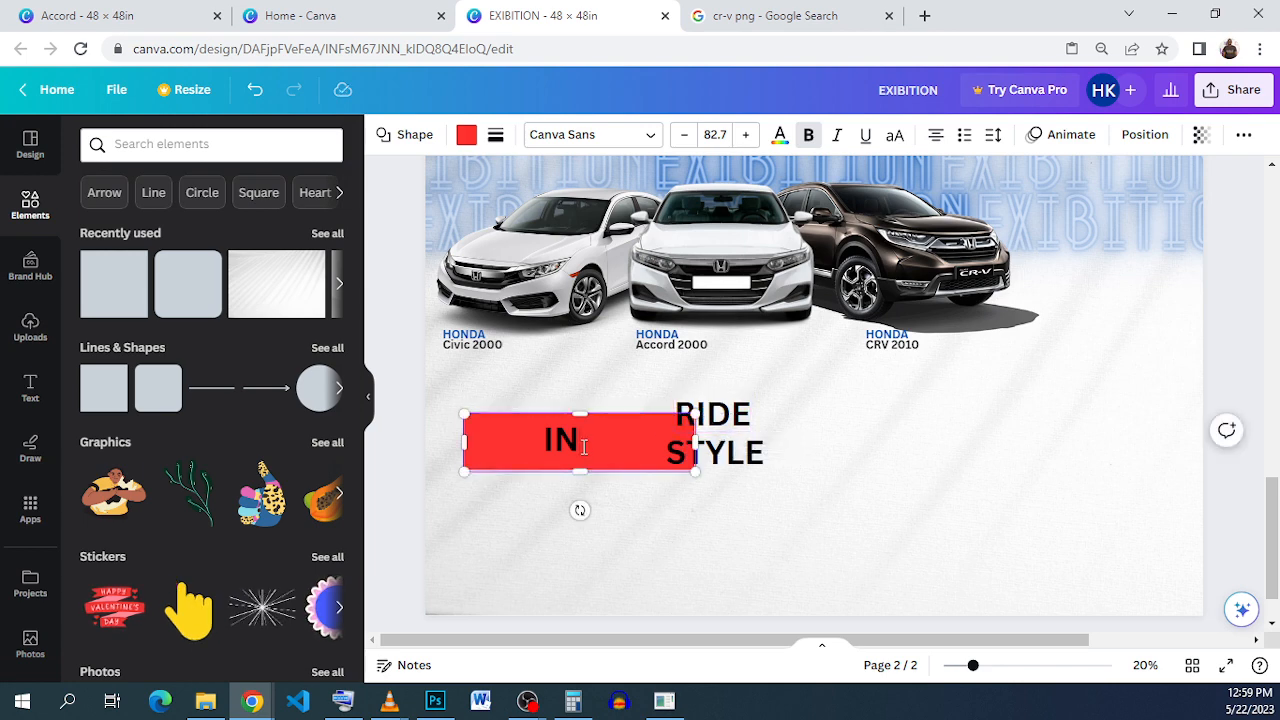
left_click(811, 443)
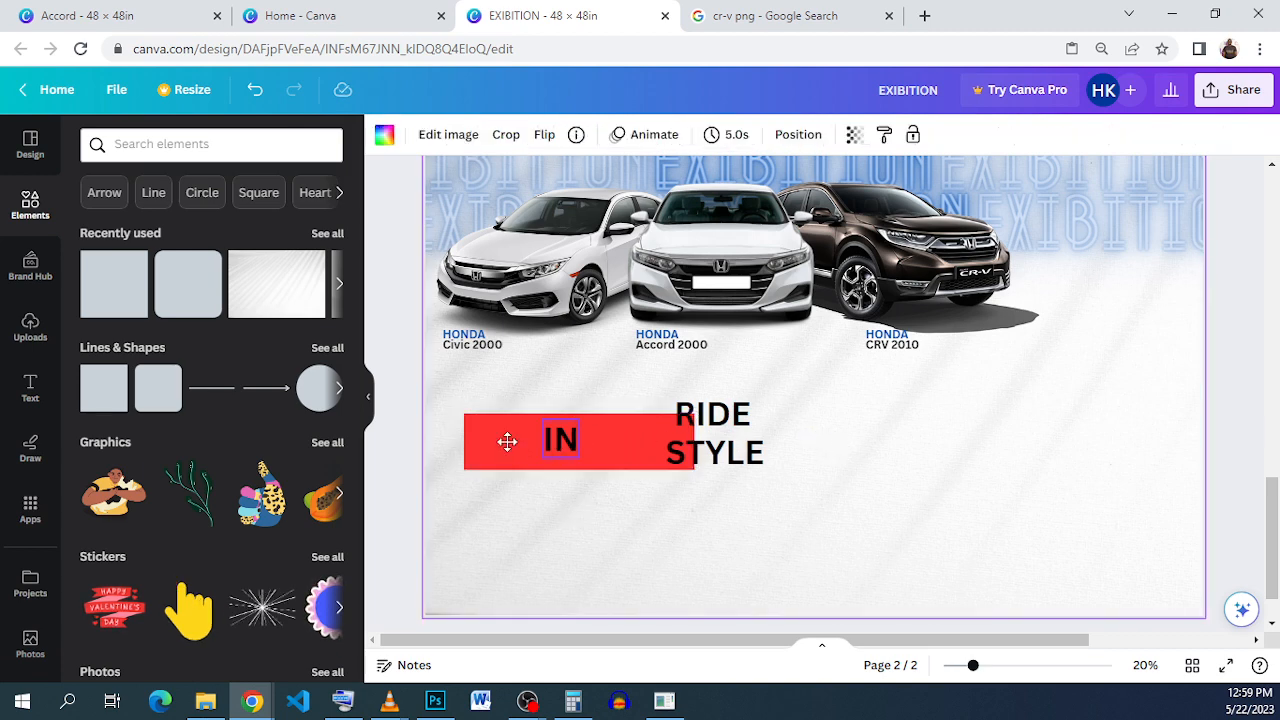
Step: Put IN at the bar's left end, RIDE beside it, and STYLE stacked under RIDE
left_click_drag(558, 441, 488, 443)
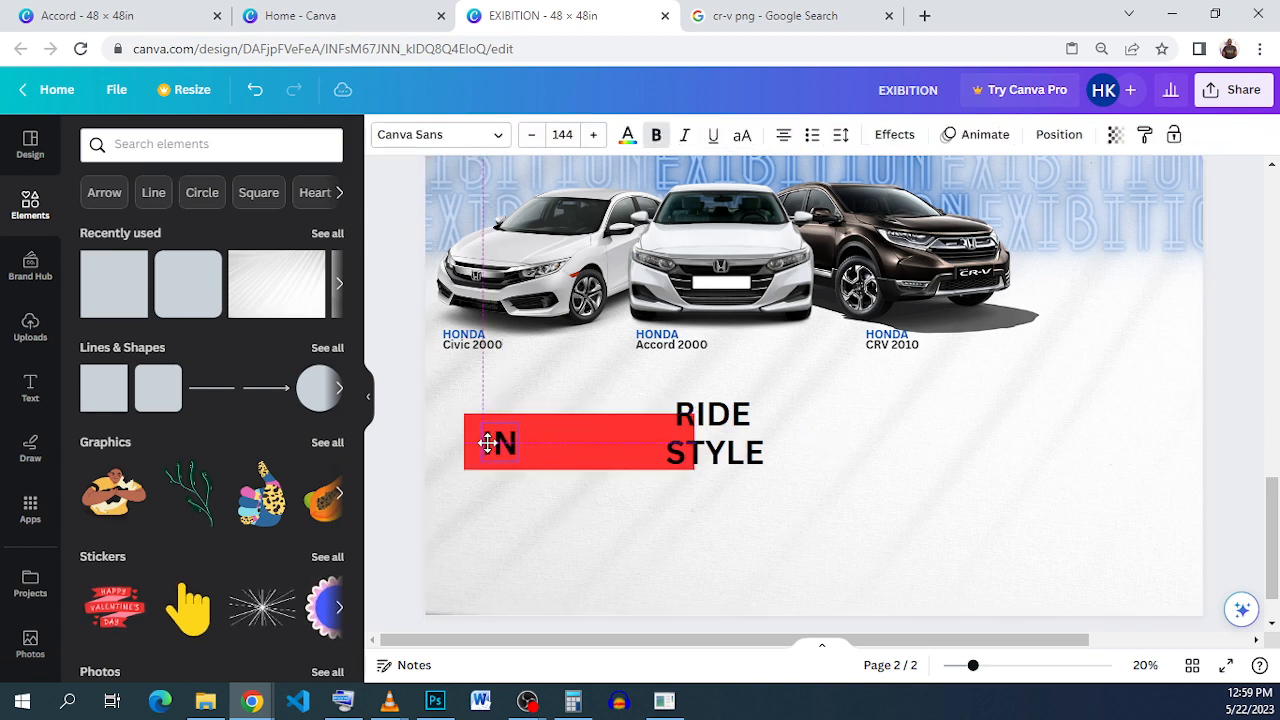
left_click(727, 418)
left_click_drag(727, 418, 585, 418)
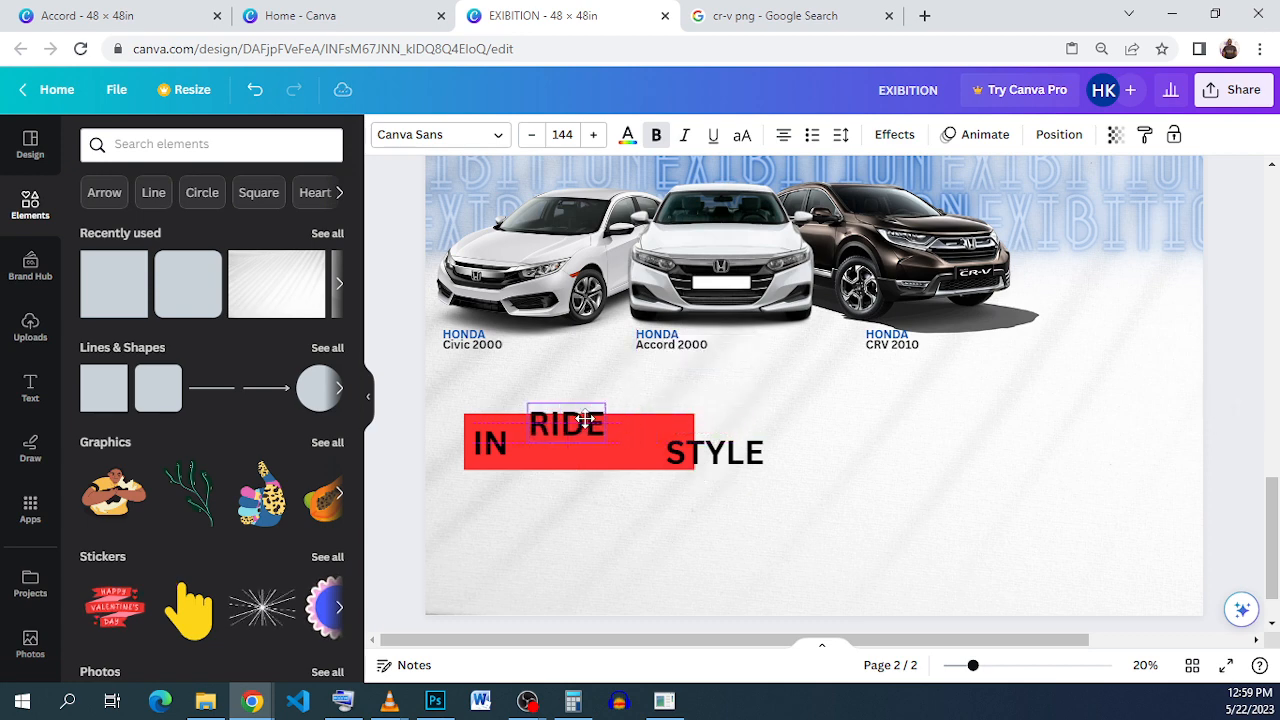
left_click(700, 465)
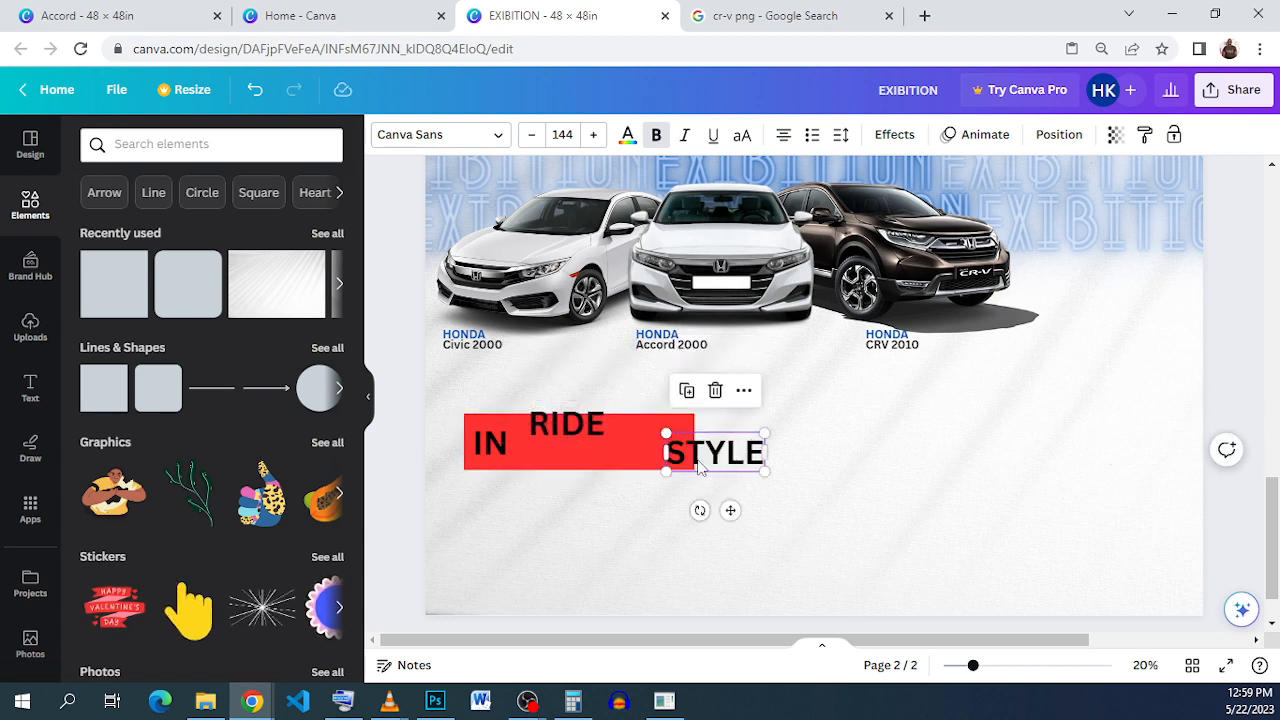
left_click_drag(700, 467, 575, 450)
Step: Nudge the red bar slightly down and shift IN a little left on it
left_click(630, 462)
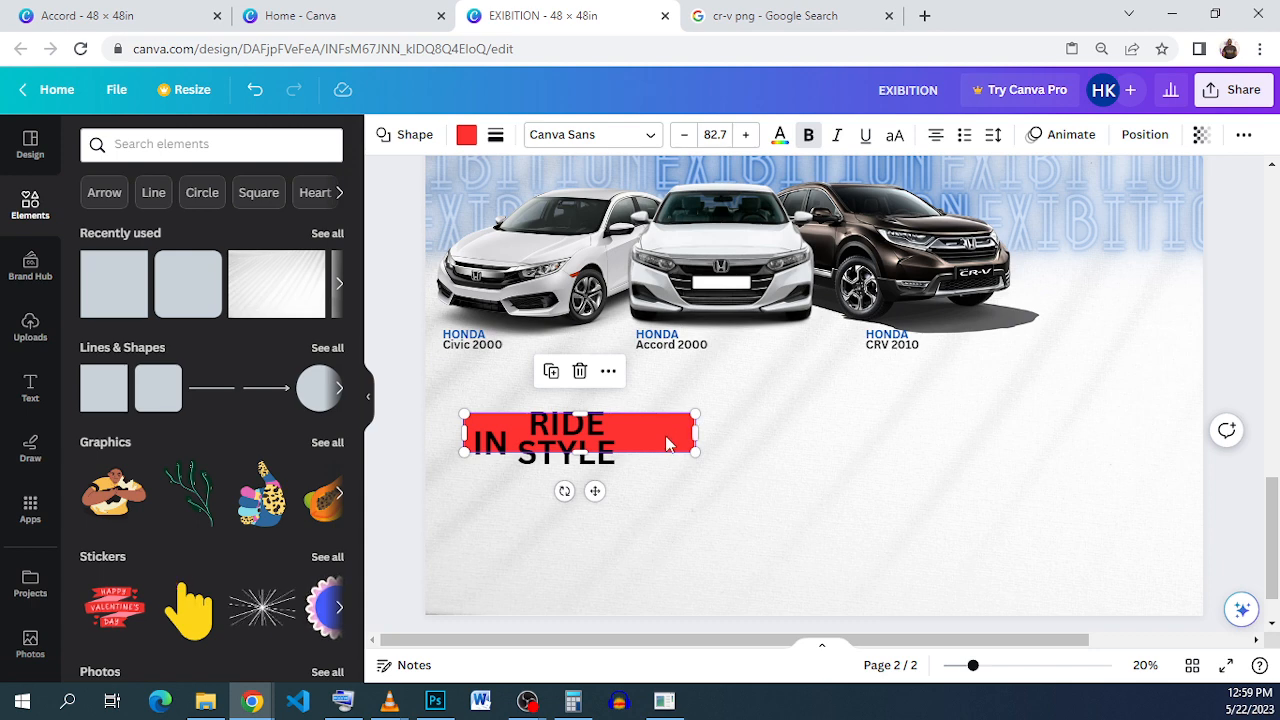
left_click_drag(666, 428, 663, 433)
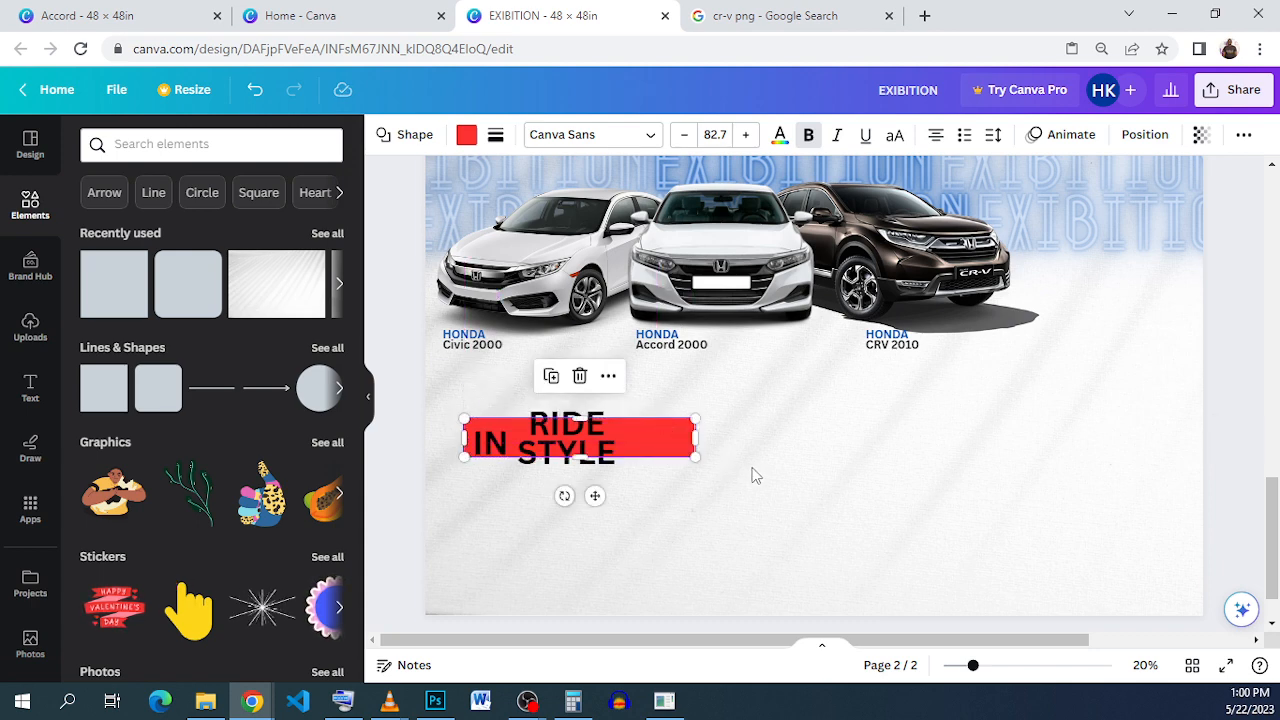
left_click(460, 446)
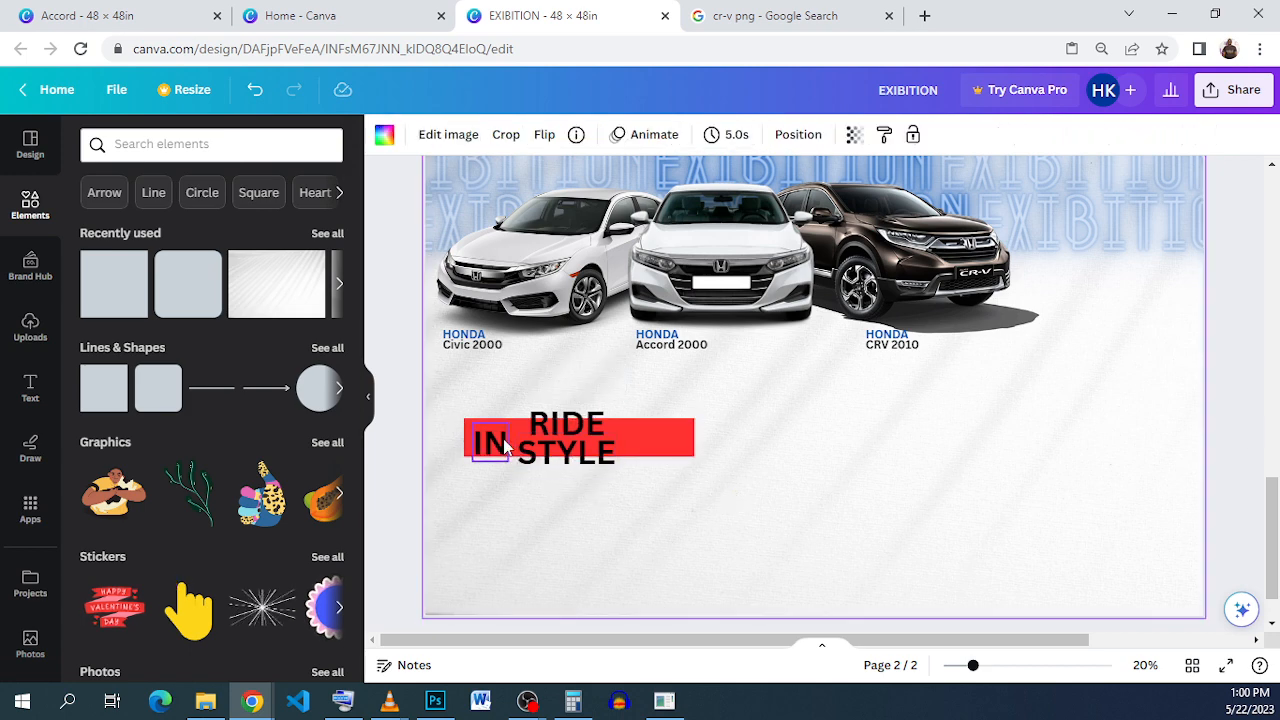
left_click(505, 446)
left_click_drag(505, 446, 509, 435)
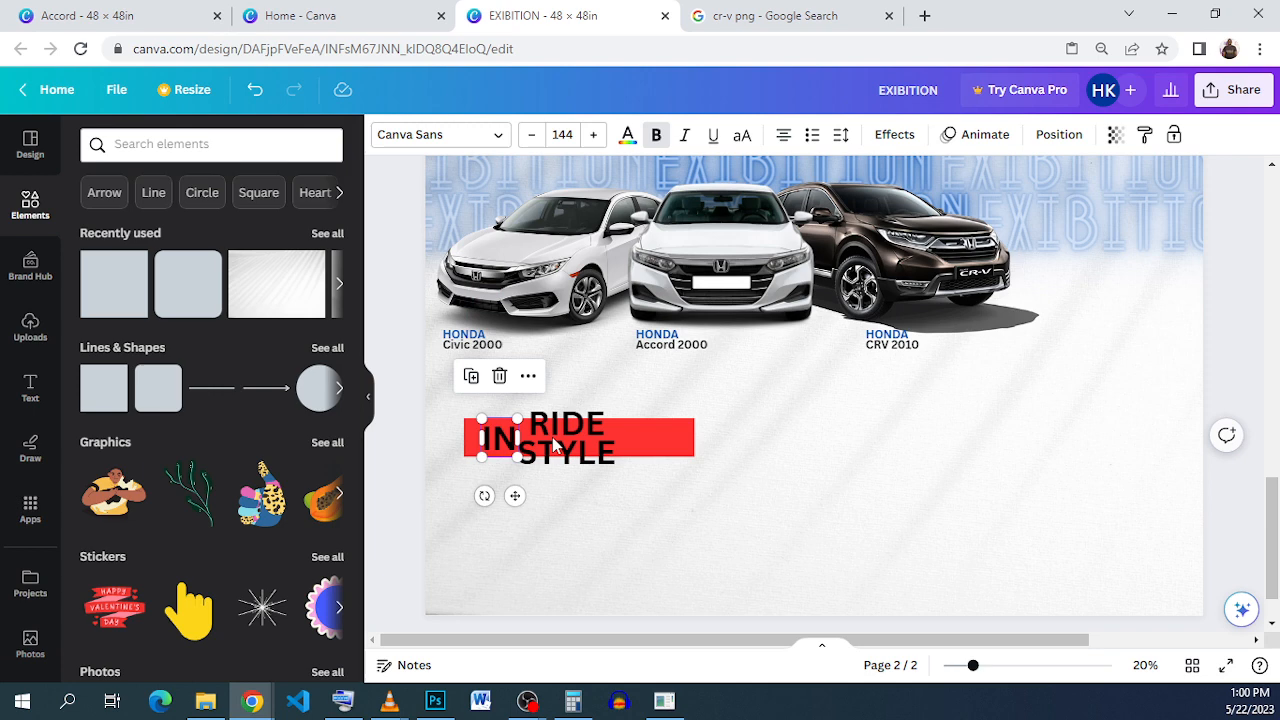
left_click(838, 500)
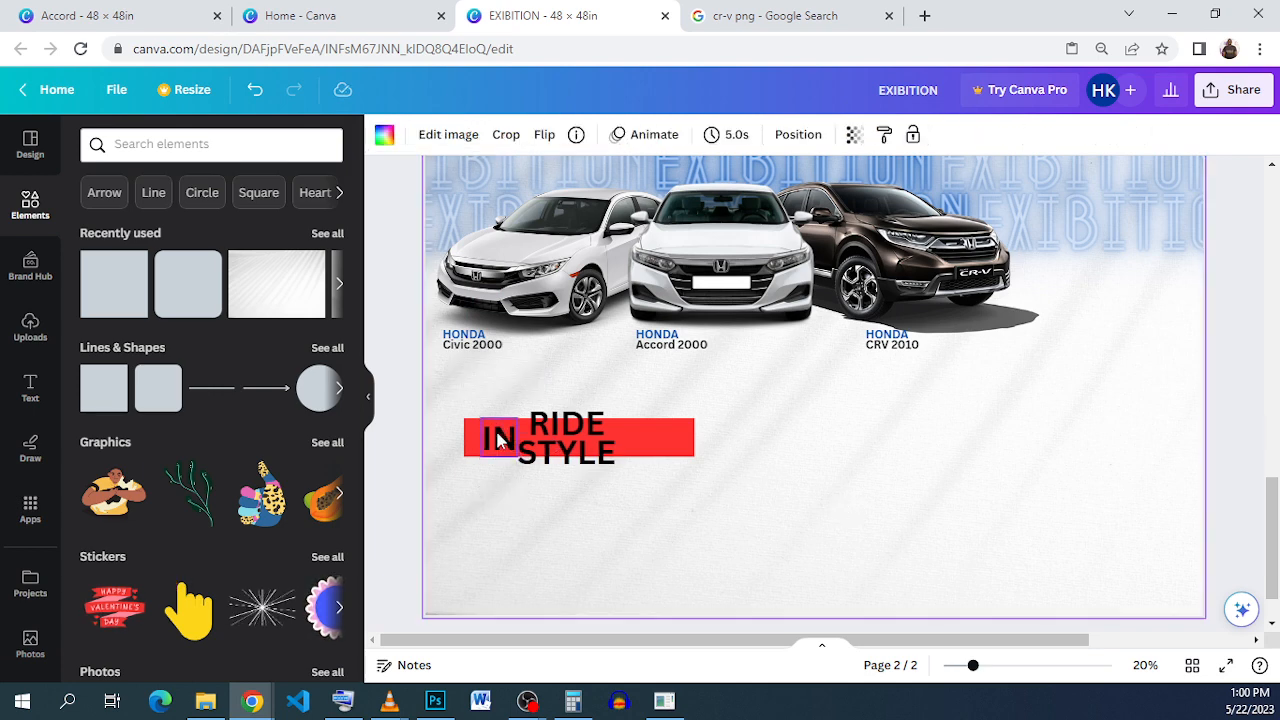
left_click(504, 440)
left_click_drag(502, 431, 498, 430)
left_click(878, 499)
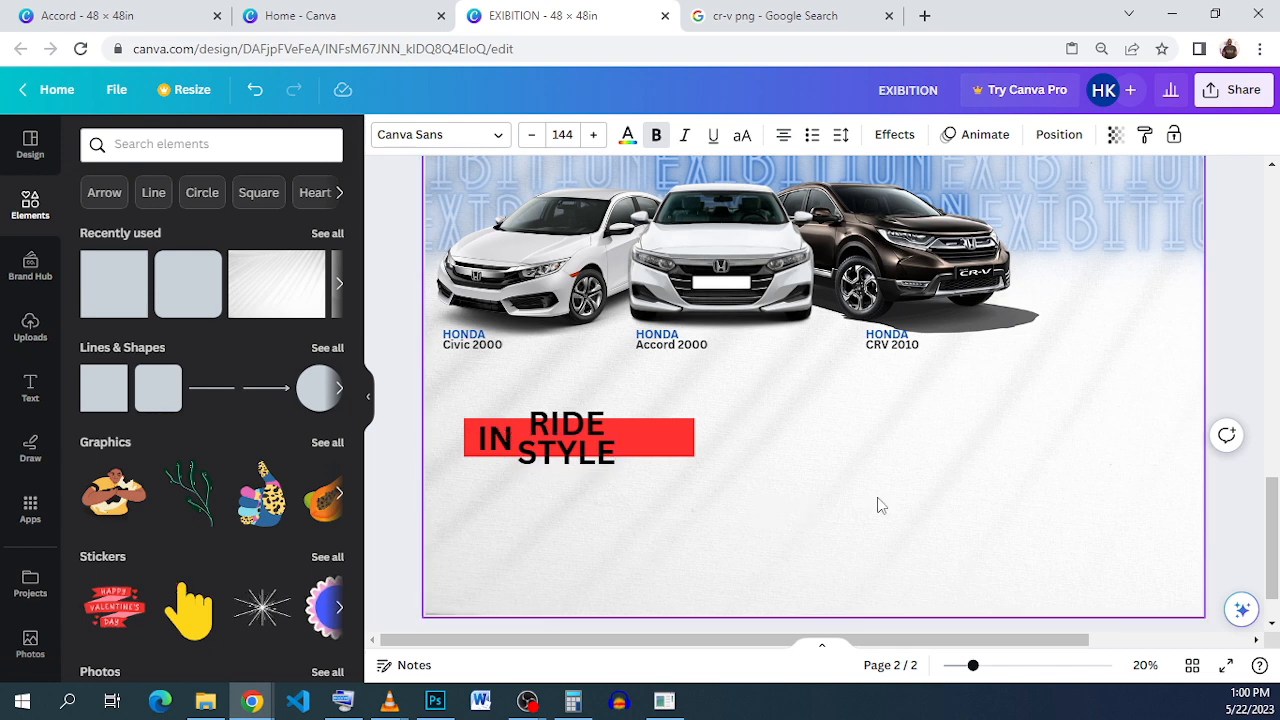
left_click(757, 486)
Step: Narrow the red bar to fit the words, then widen it slightly
left_click(598, 428)
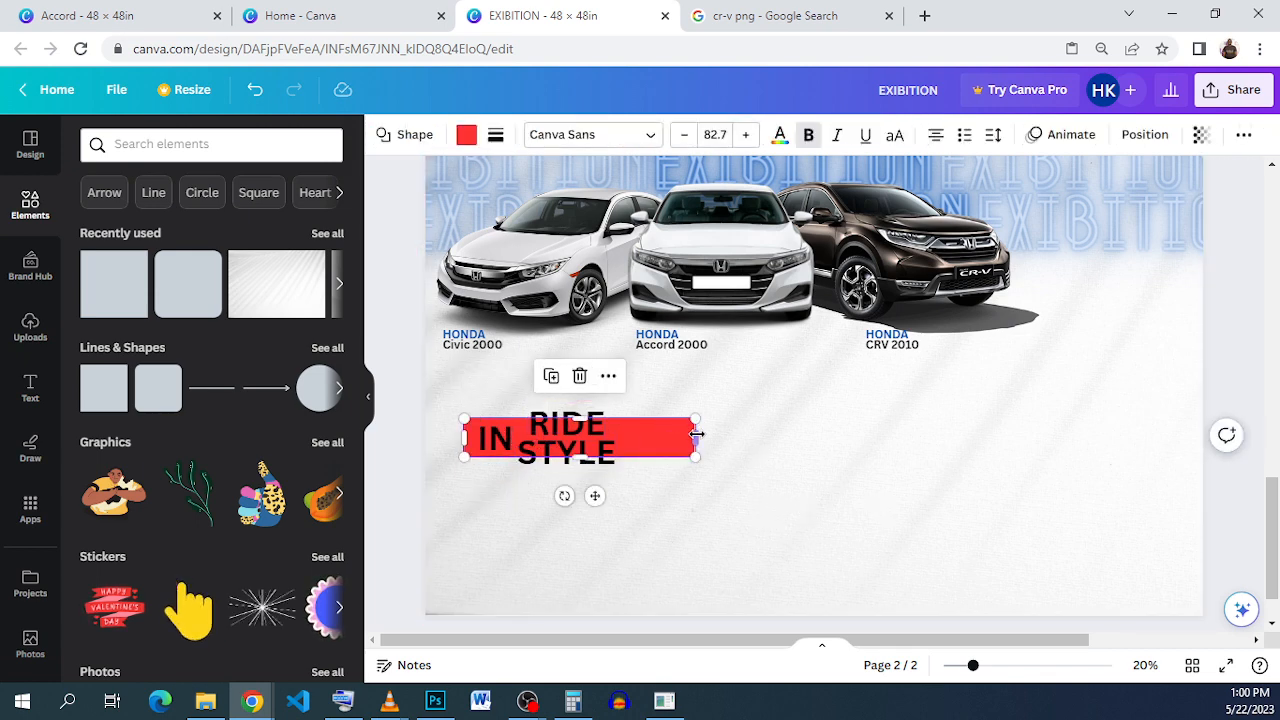
left_click_drag(697, 436, 625, 436)
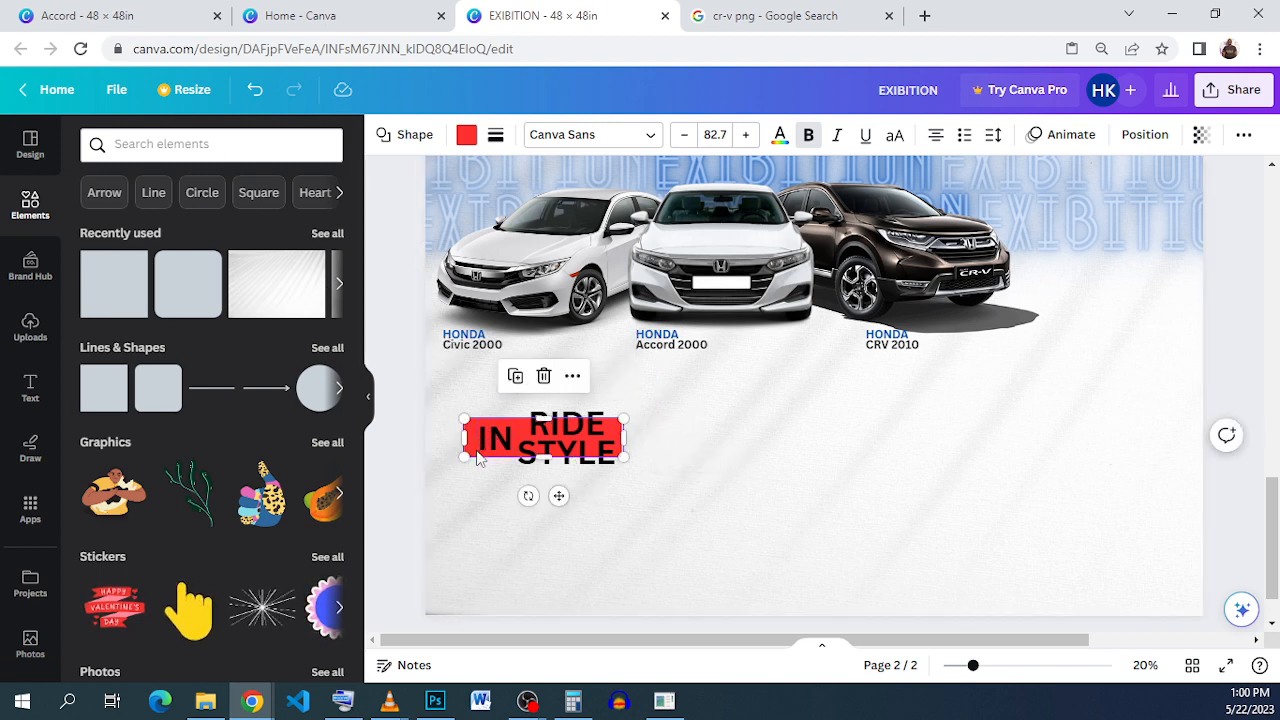
left_click_drag(628, 437, 634, 438)
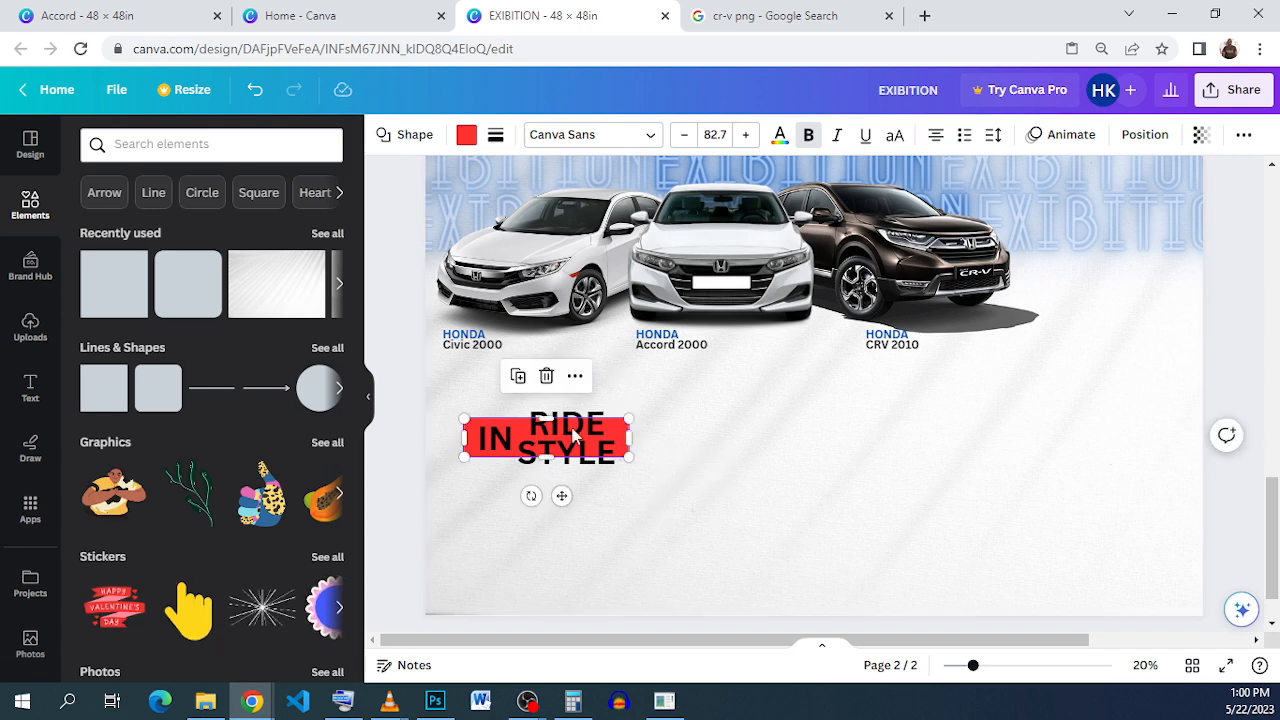
left_click(668, 457)
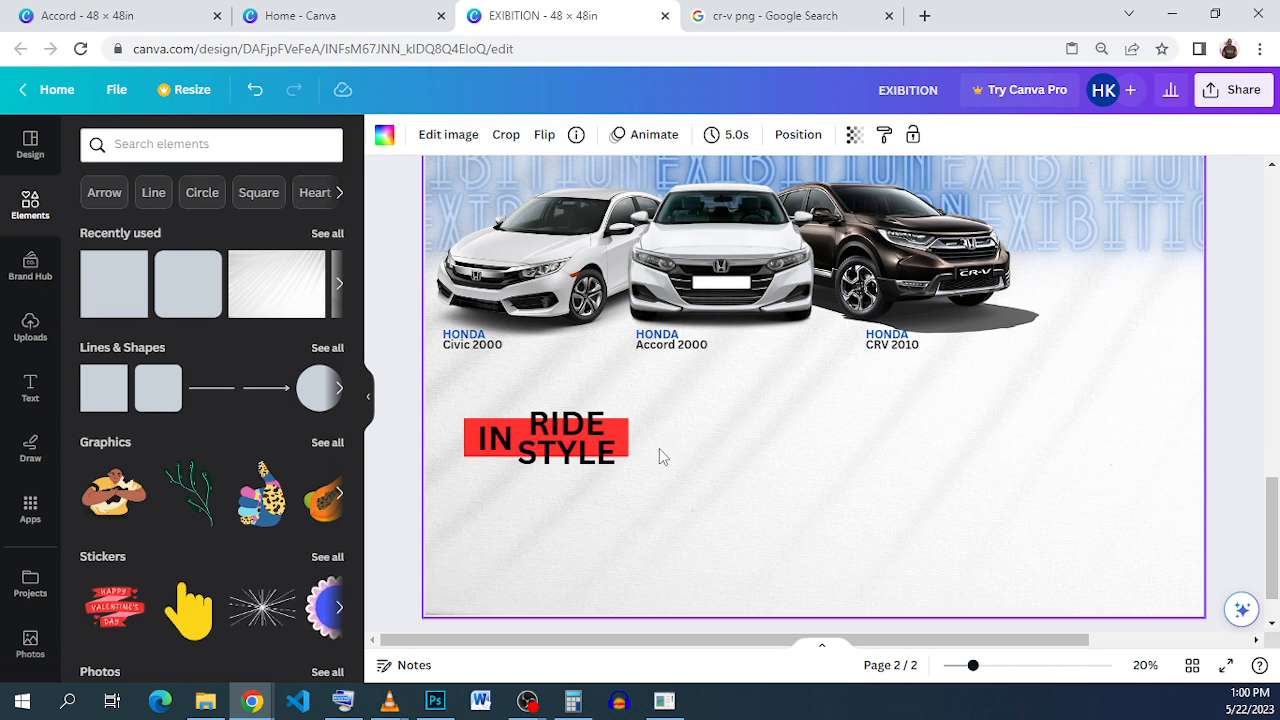
left_click(623, 436)
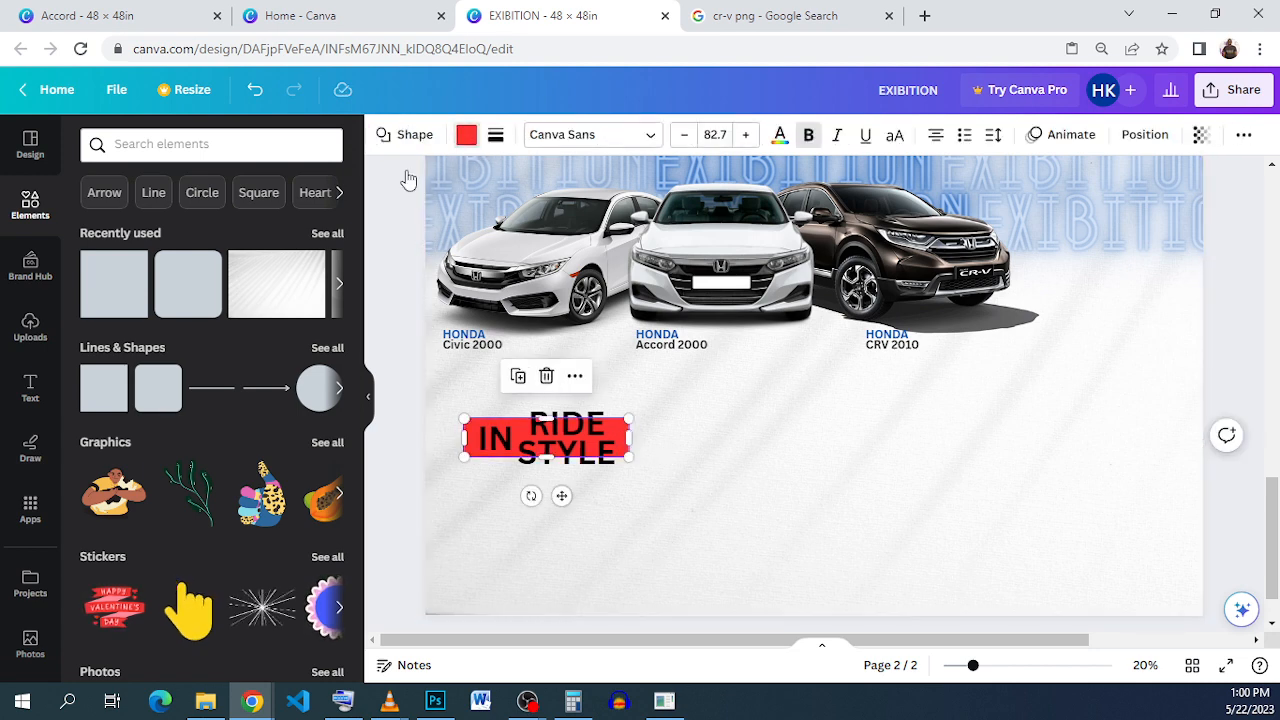
left_click(466, 134)
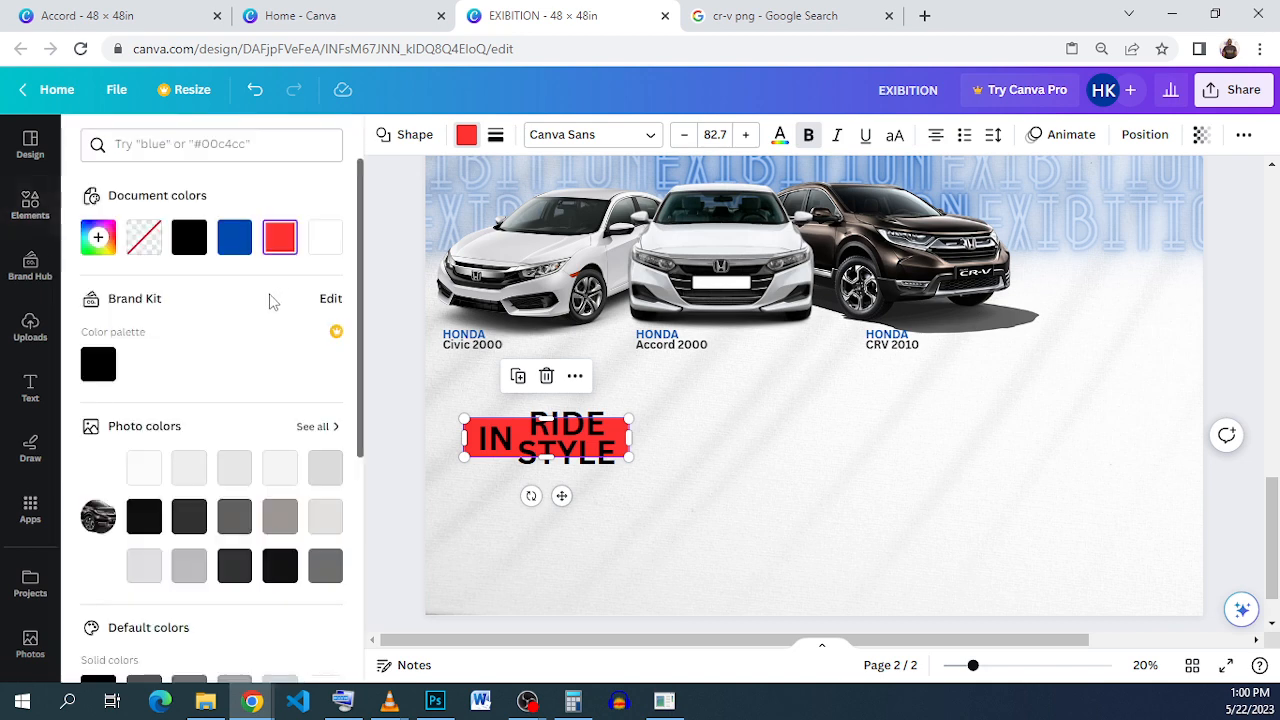
left_click(235, 247)
left_click(806, 443)
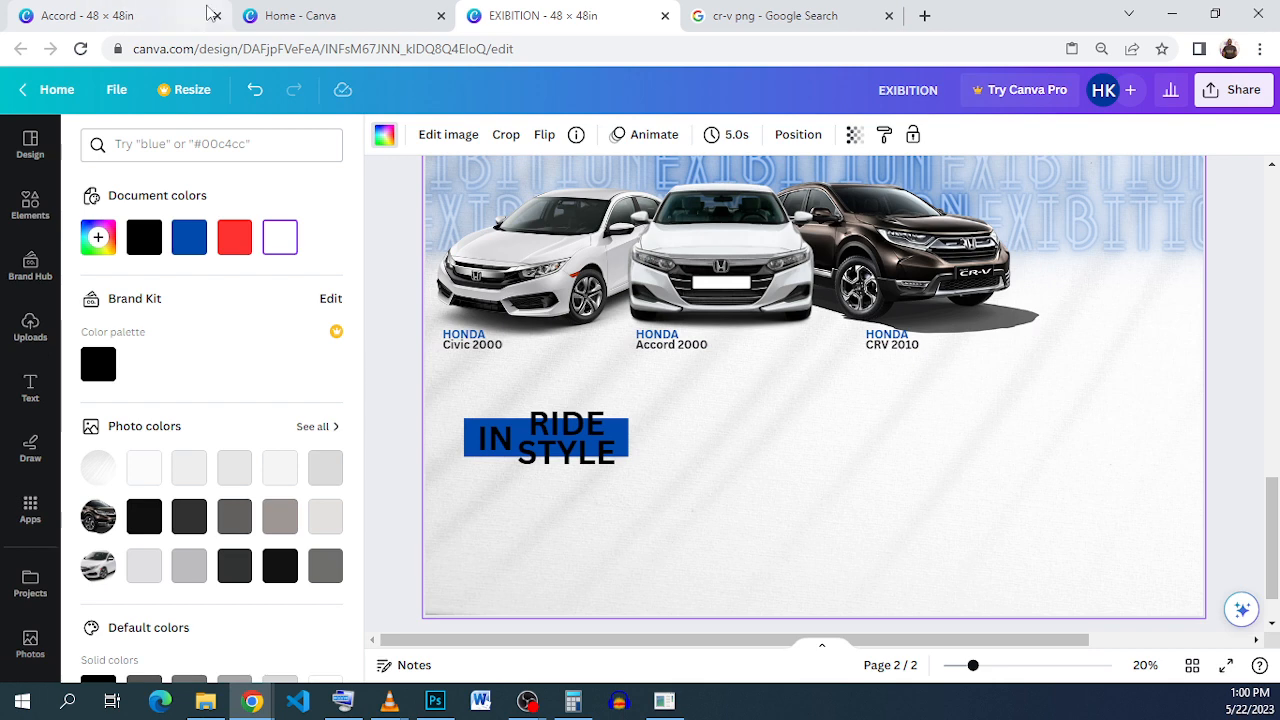
left_click(140, 16)
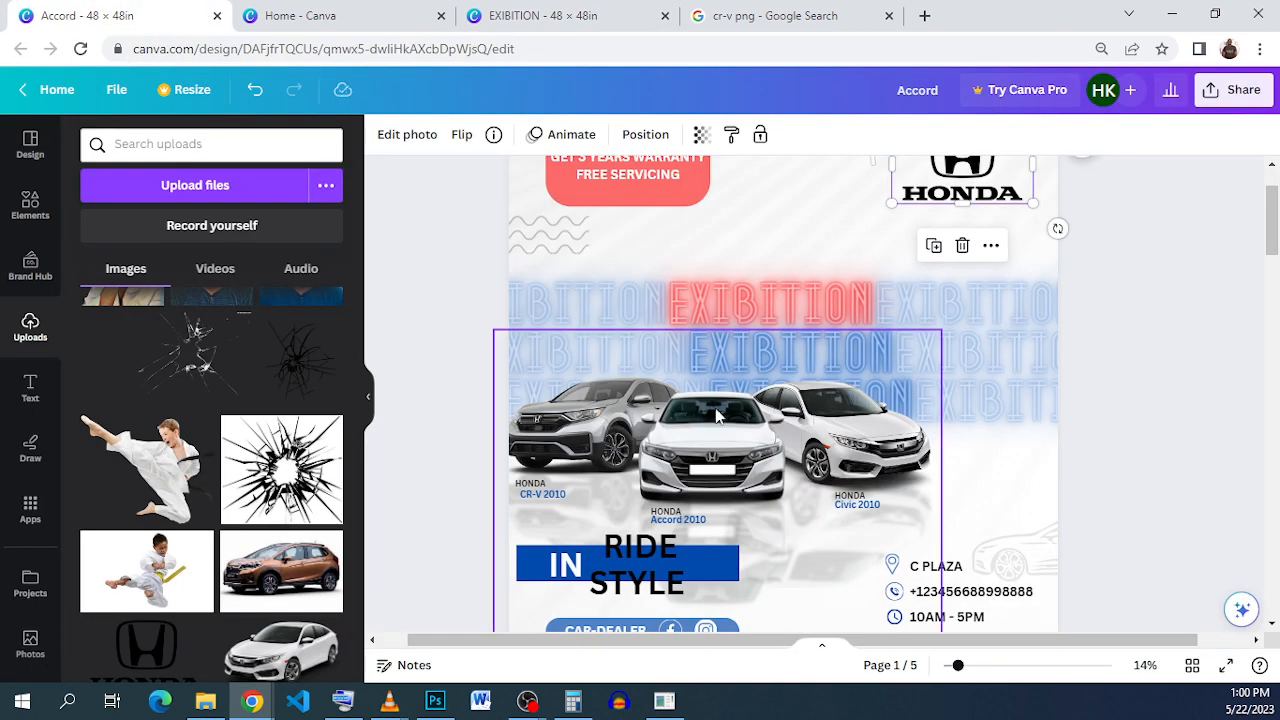
left_click(575, 12)
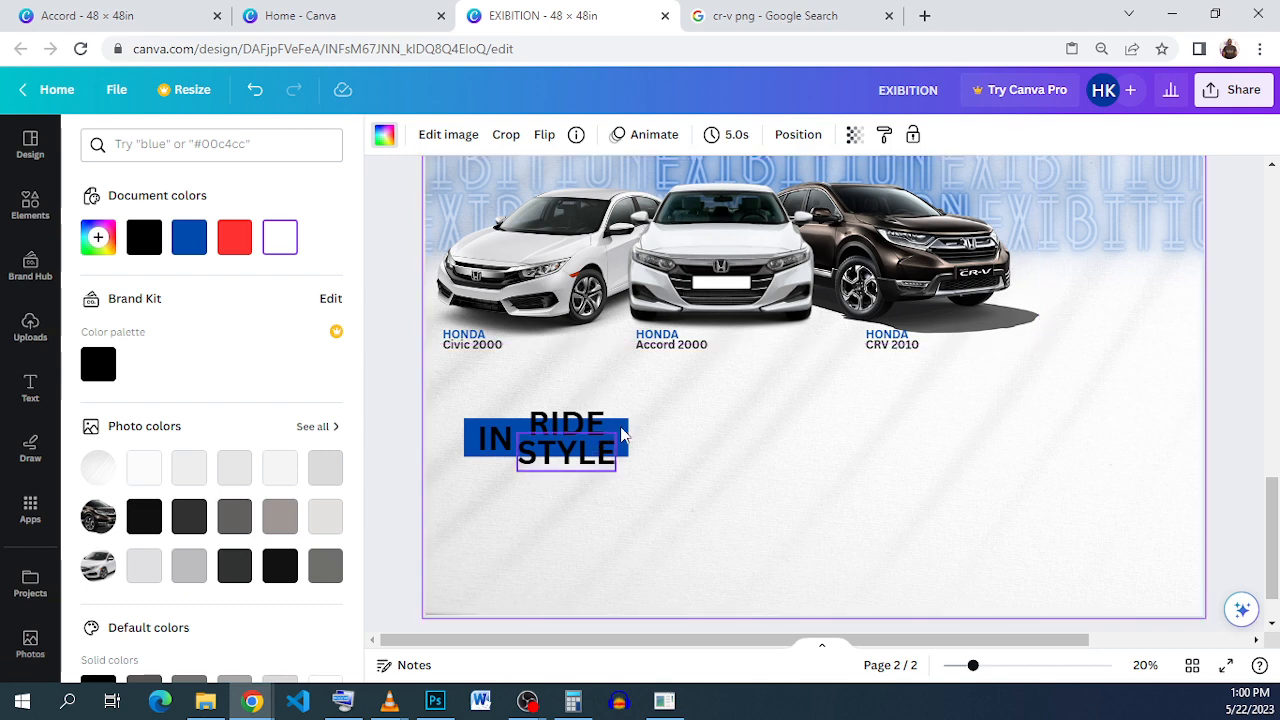
left_click(255, 90)
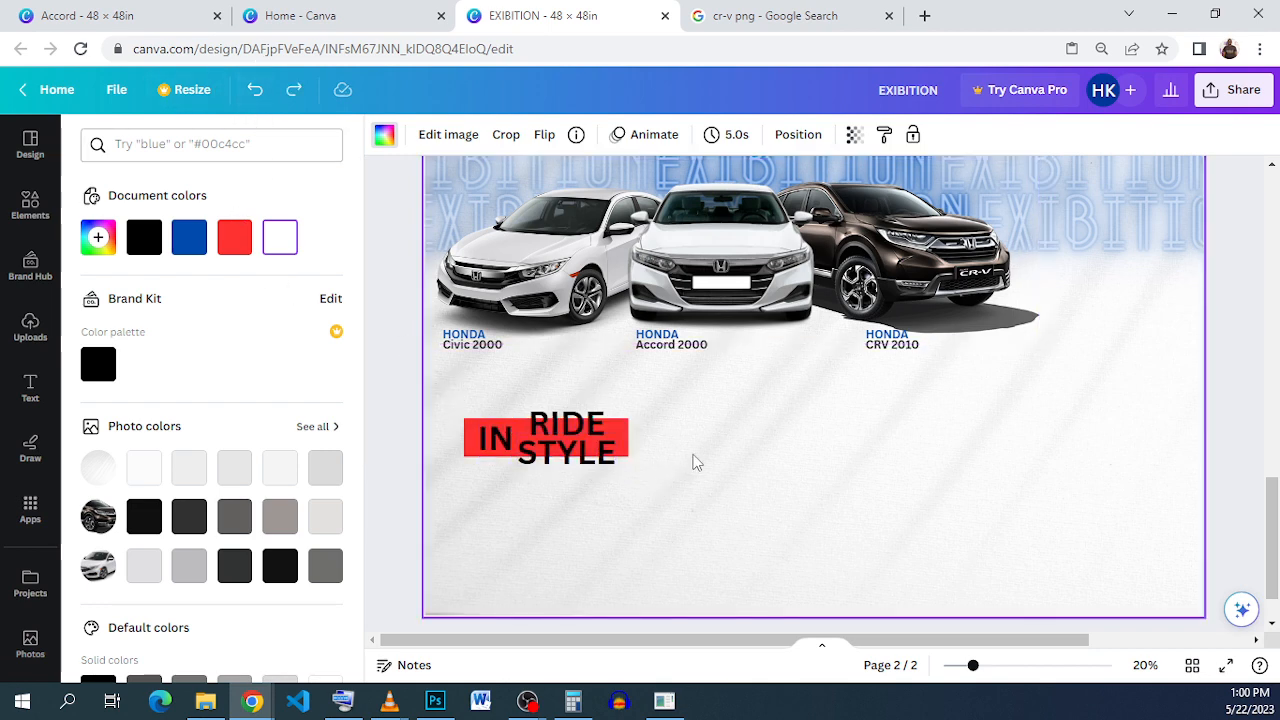
left_click(568, 415)
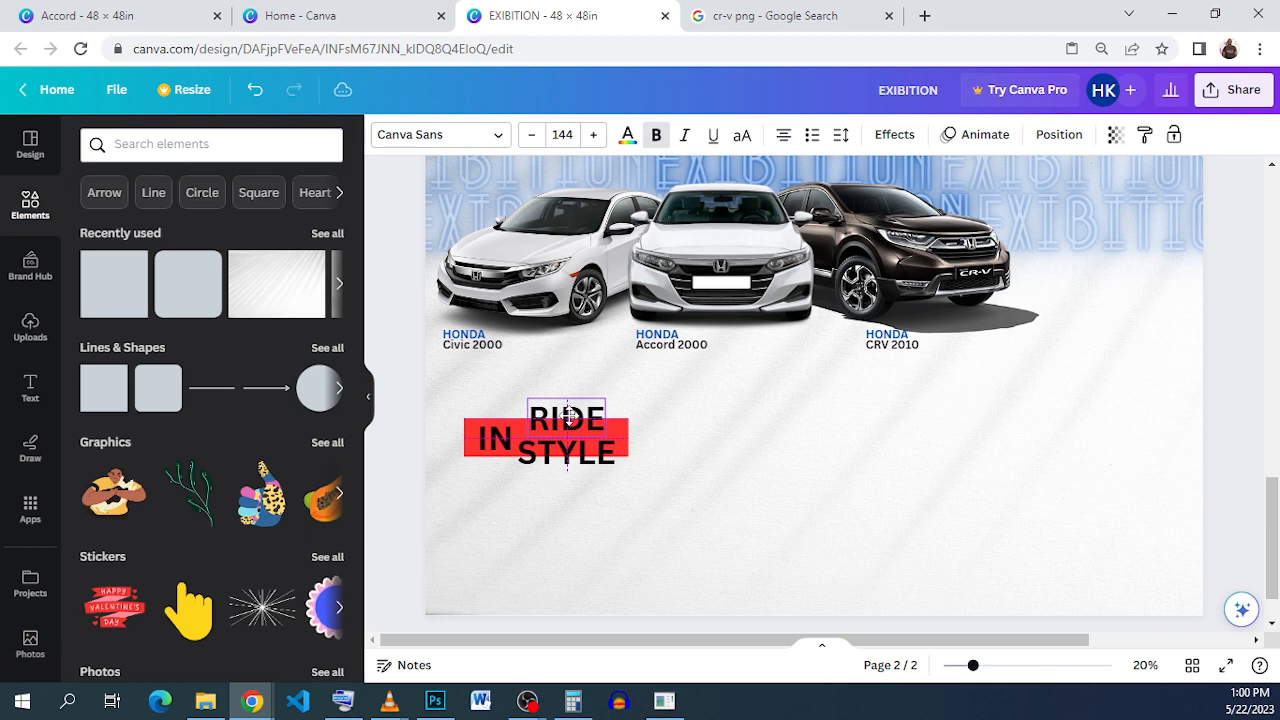
Step: Nudge RIDE up slightly and undo an accidental shift of the red bar
left_click_drag(568, 416, 568, 456)
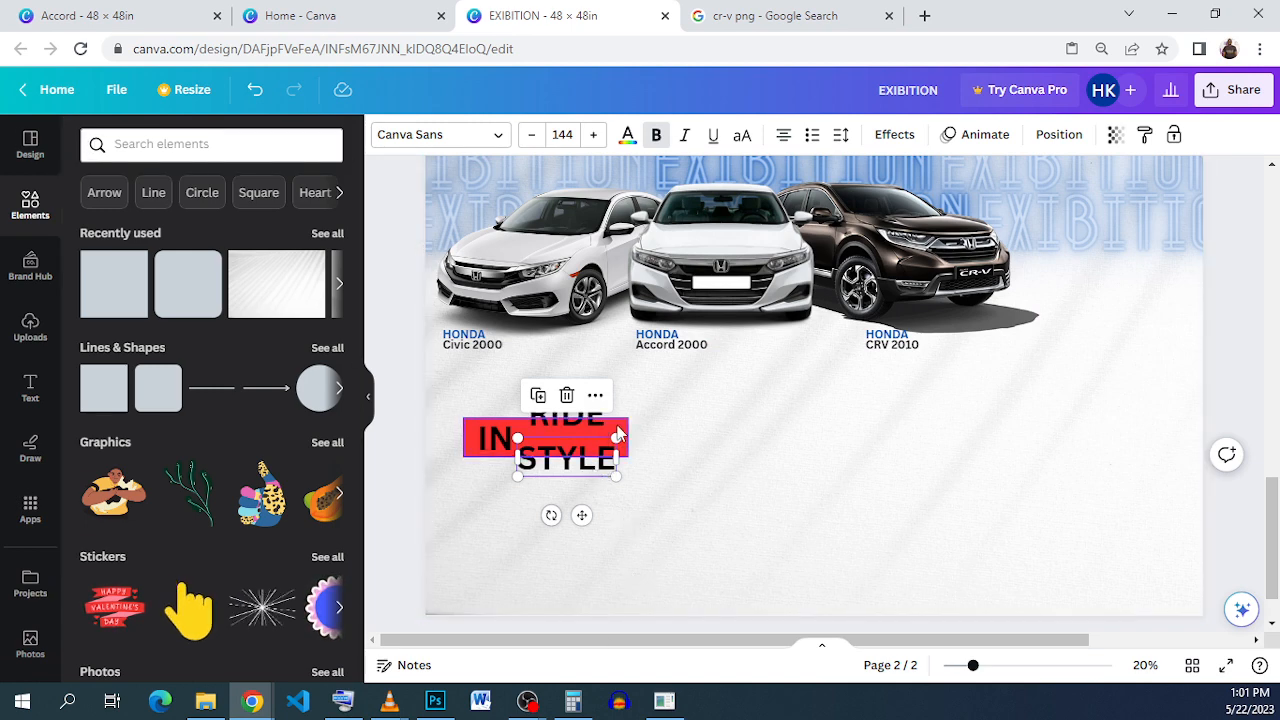
left_click(617, 432)
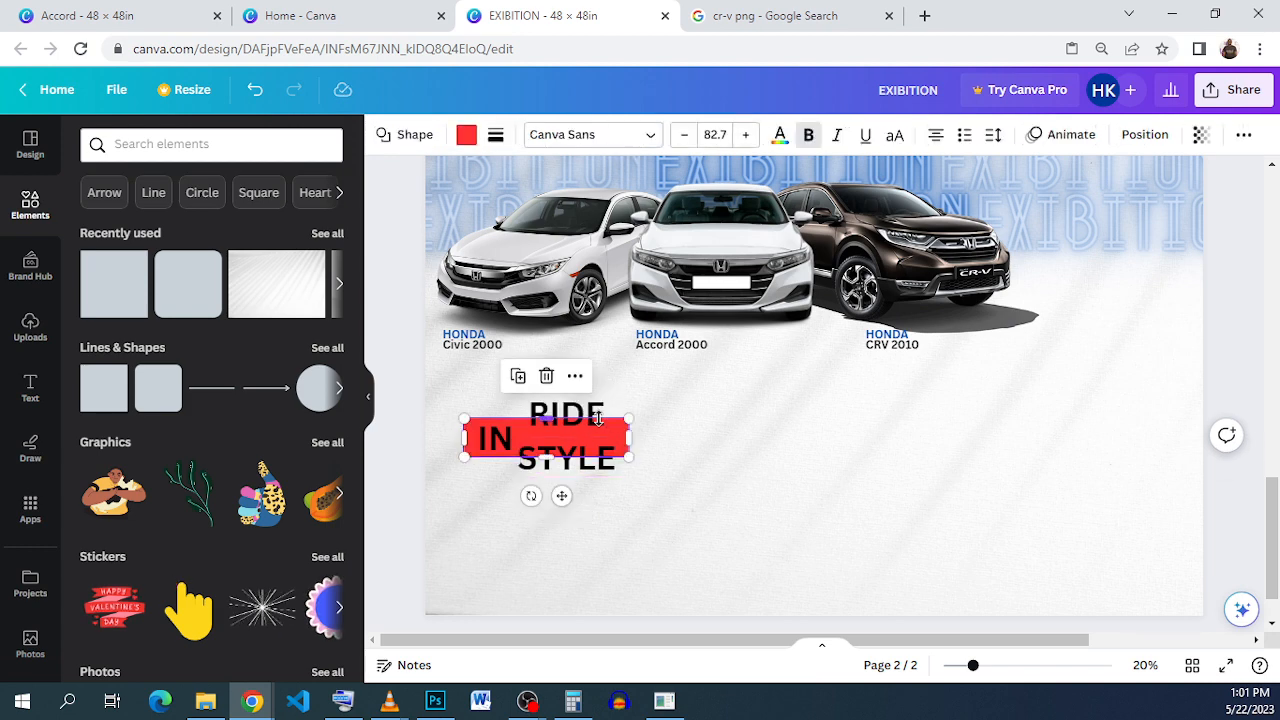
left_click(251, 97)
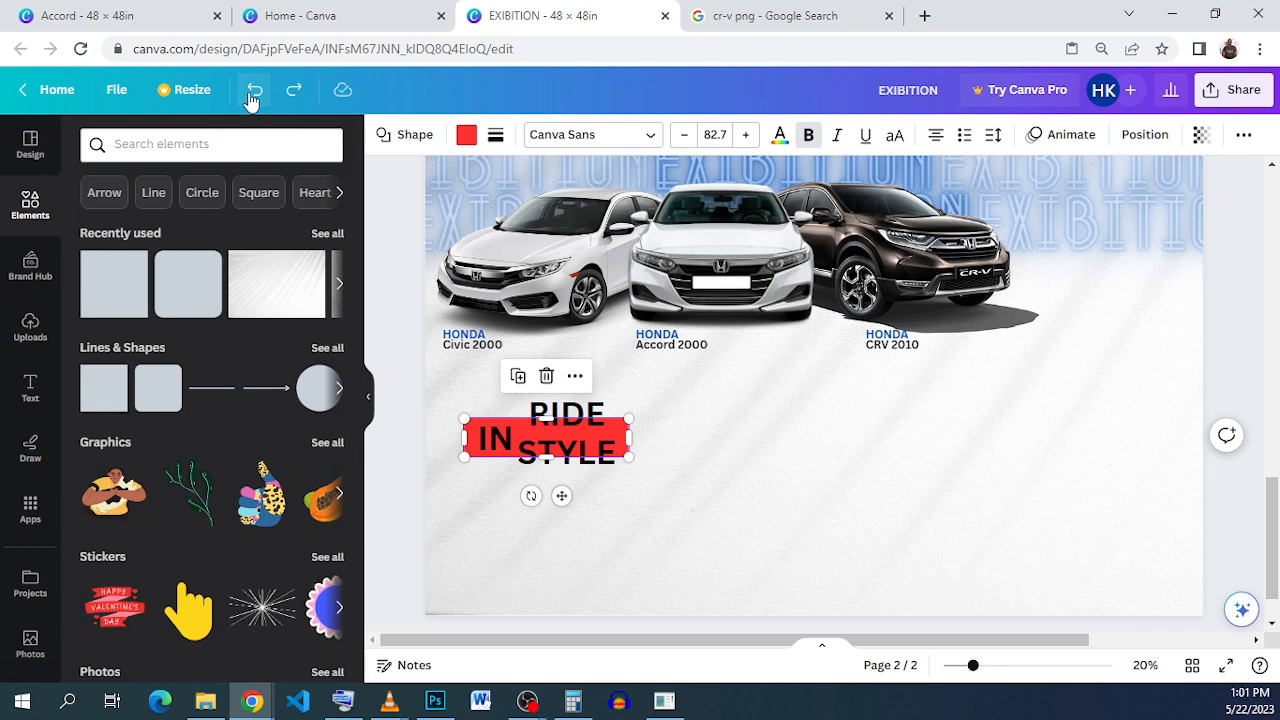
left_click(840, 473)
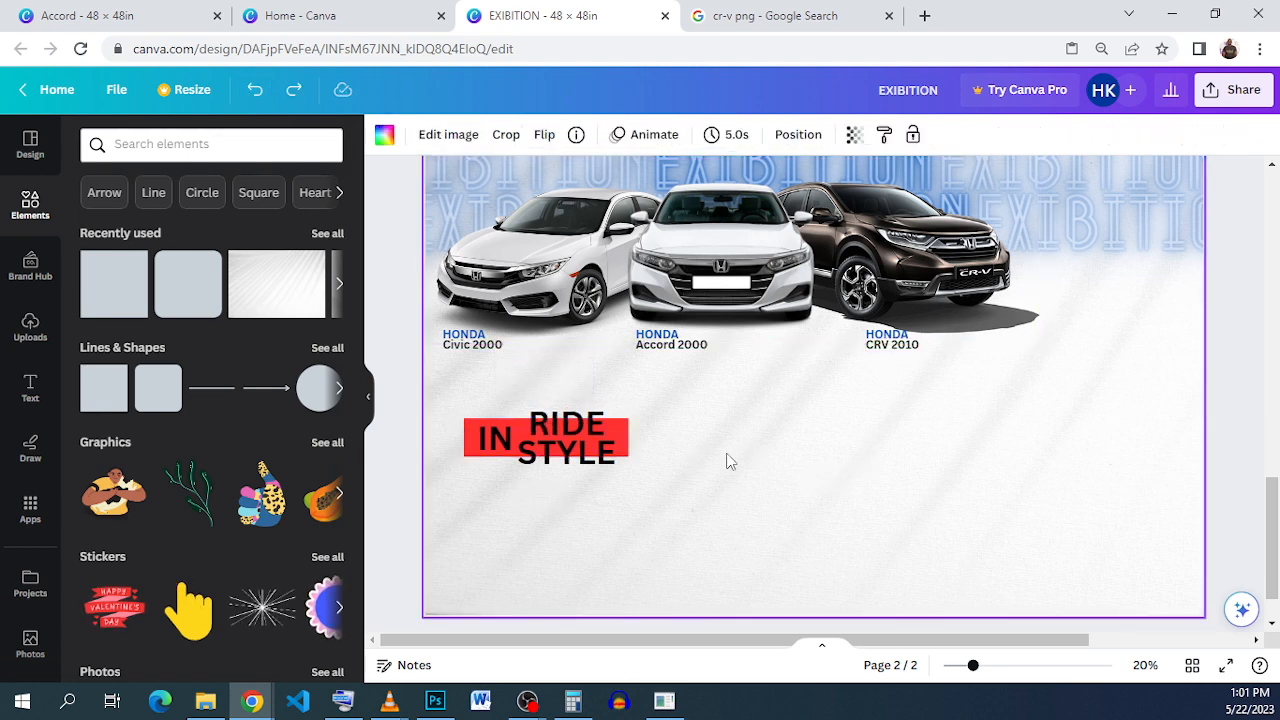
Step: Change the word IN's text colour to white
left_click(504, 441)
left_click(628, 138)
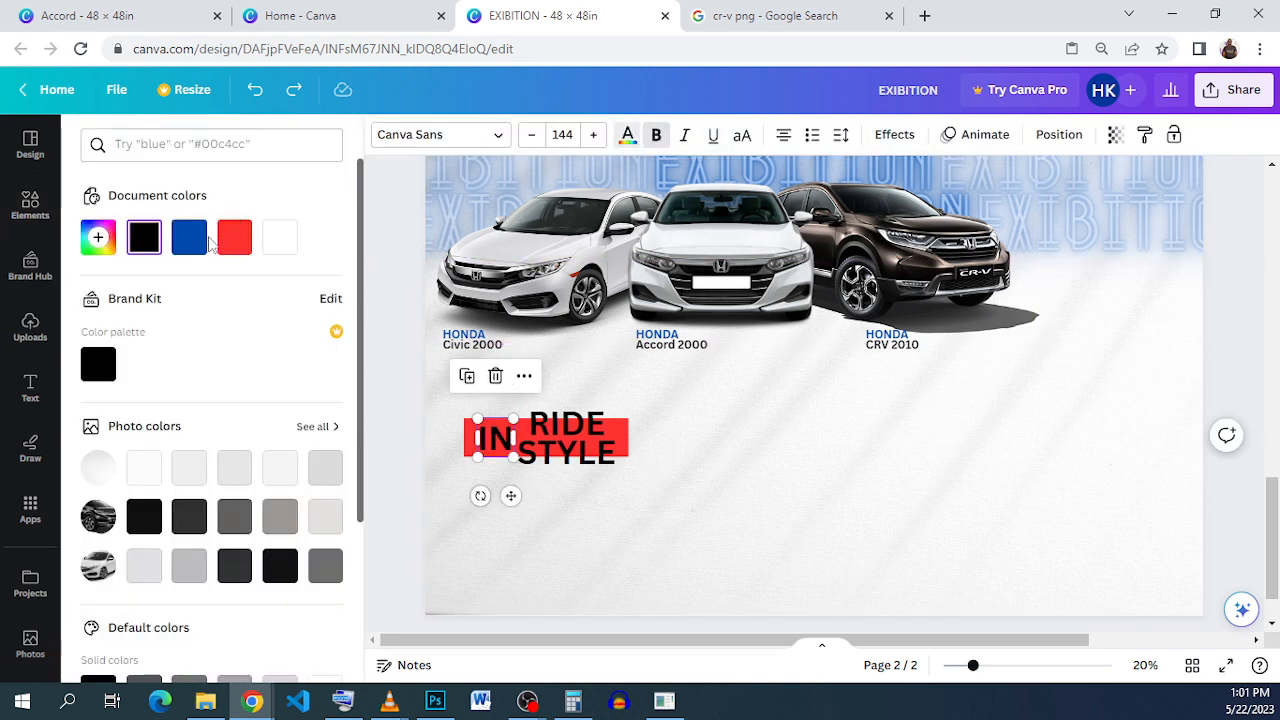
left_click(279, 240)
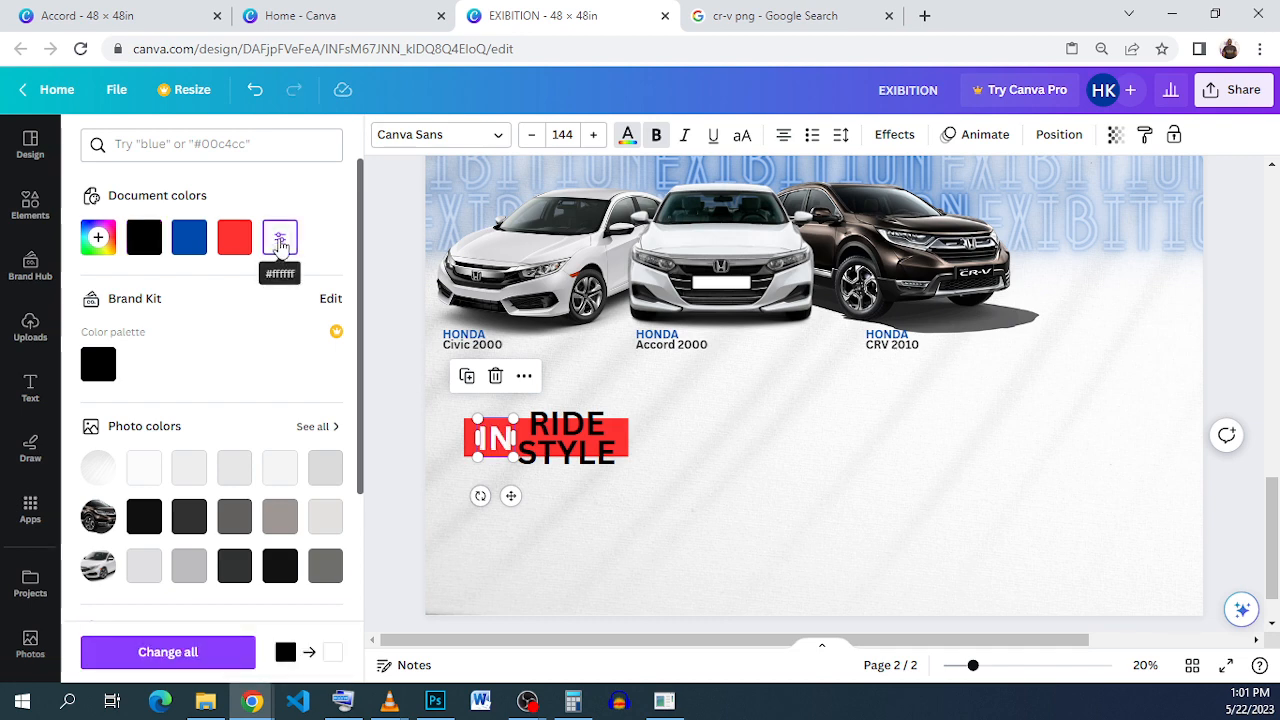
left_click(786, 493)
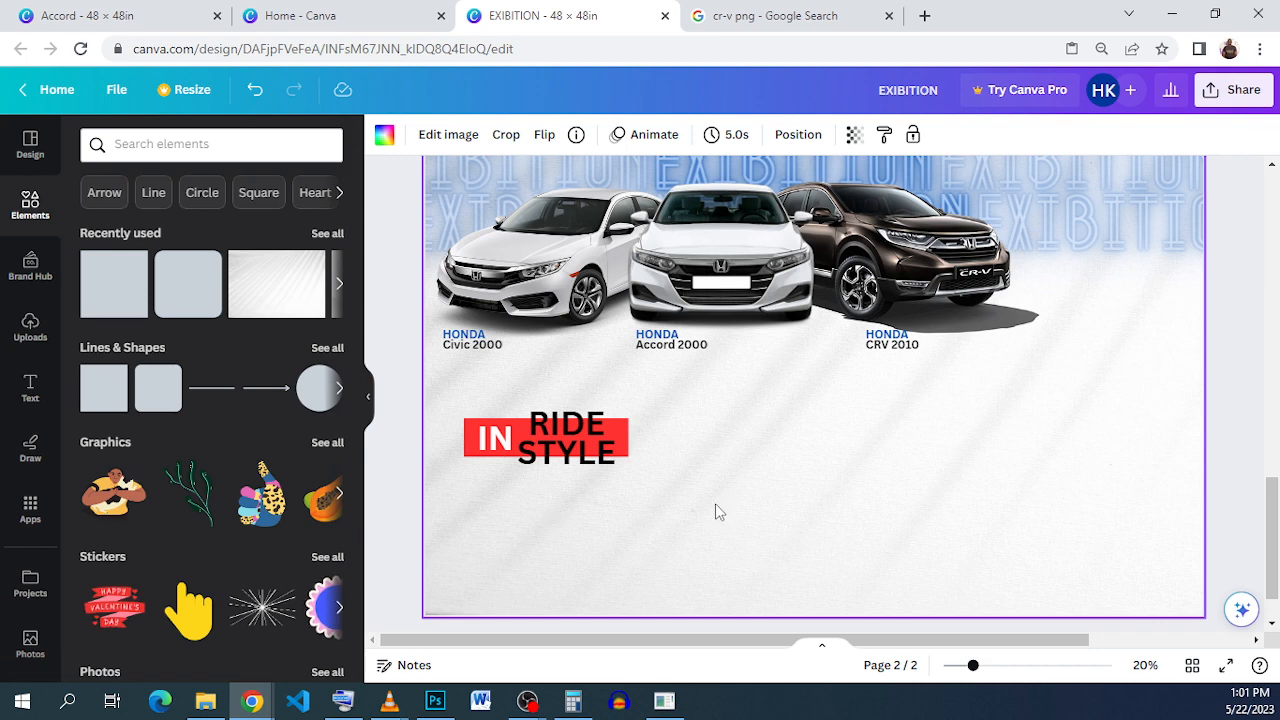
Step: Group the red bar with IN, RIDE and STYLE and move the group slightly higher
left_click_drag(720, 502, 537, 405)
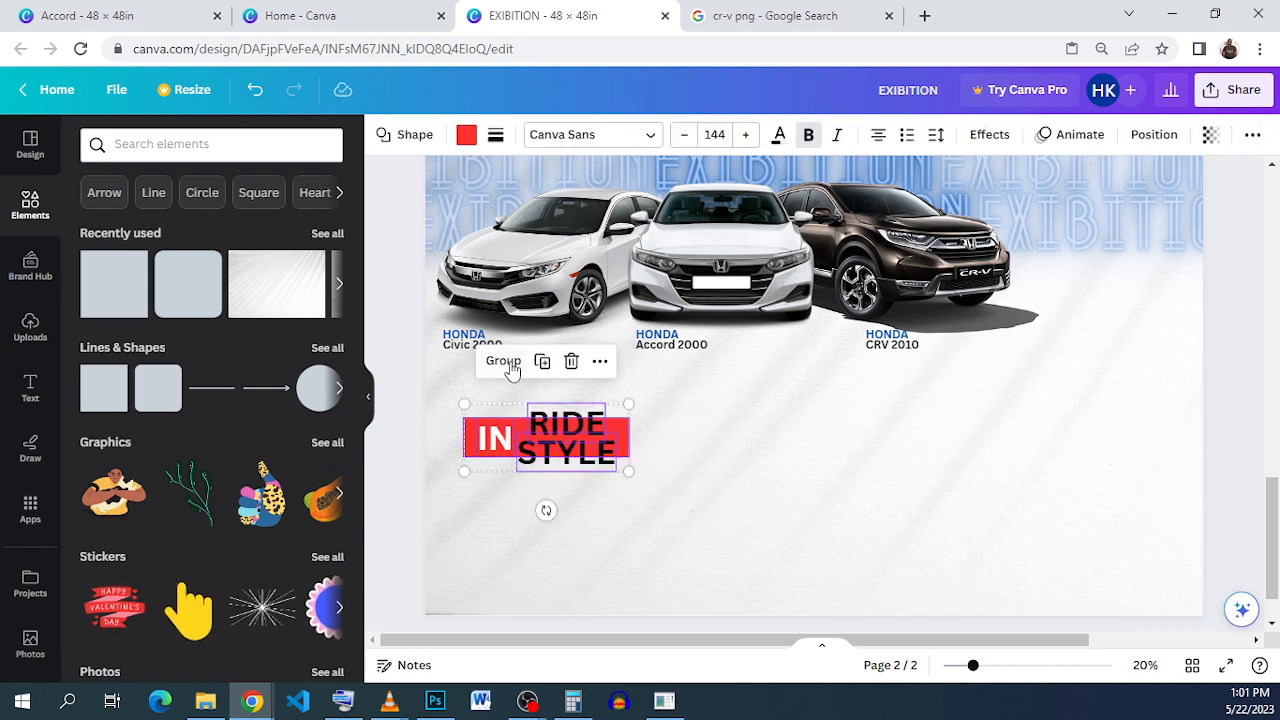
left_click(512, 362)
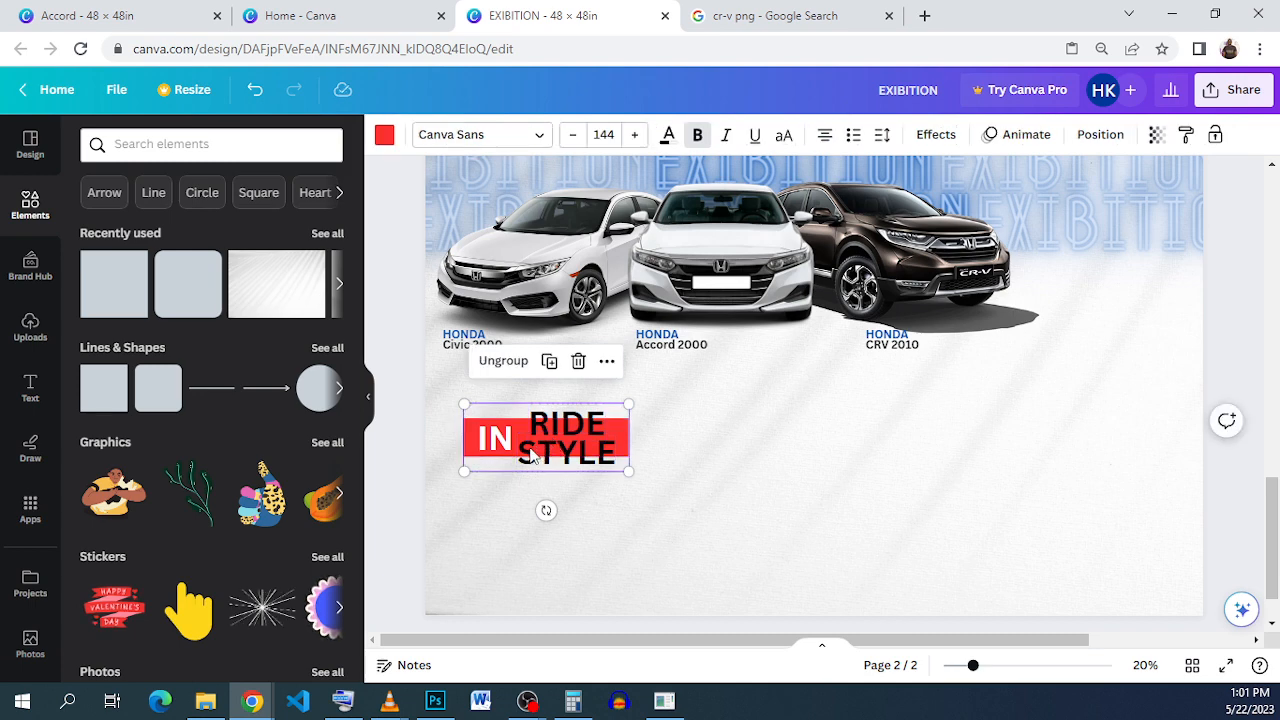
left_click_drag(531, 454, 571, 437)
scroll(500, 229, "up", 5)
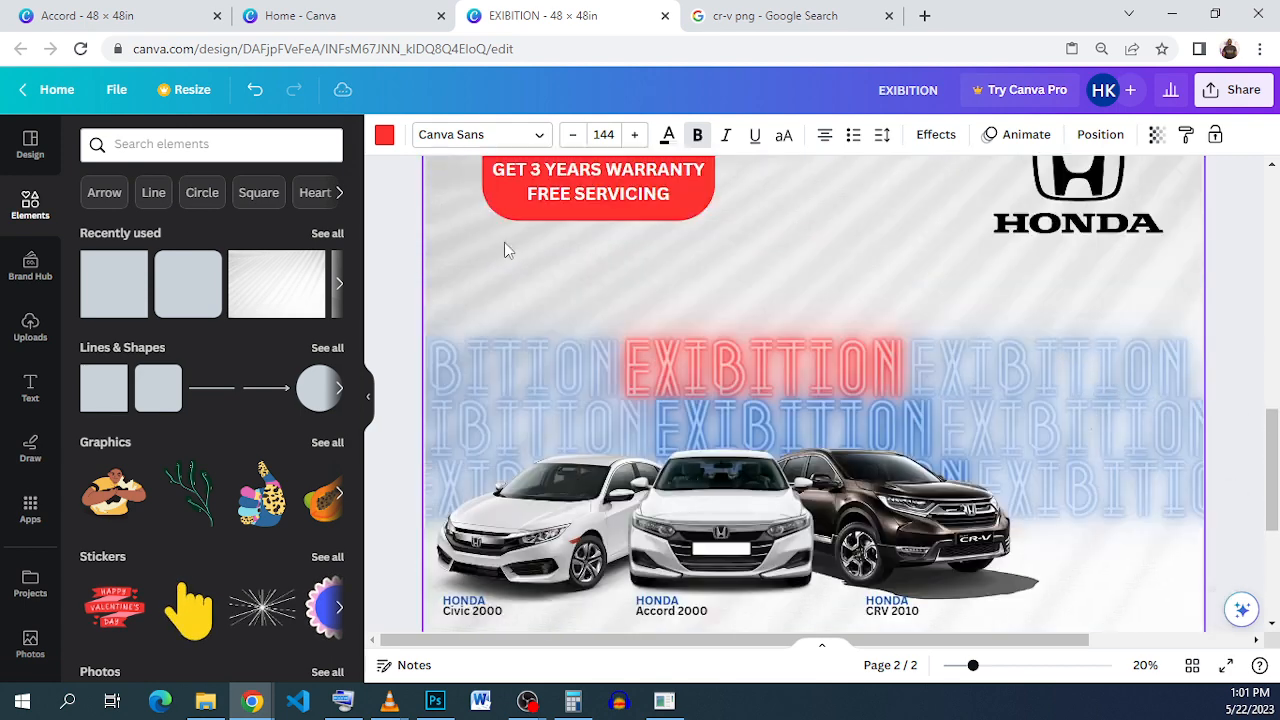
scroll(504, 242, "up", 1)
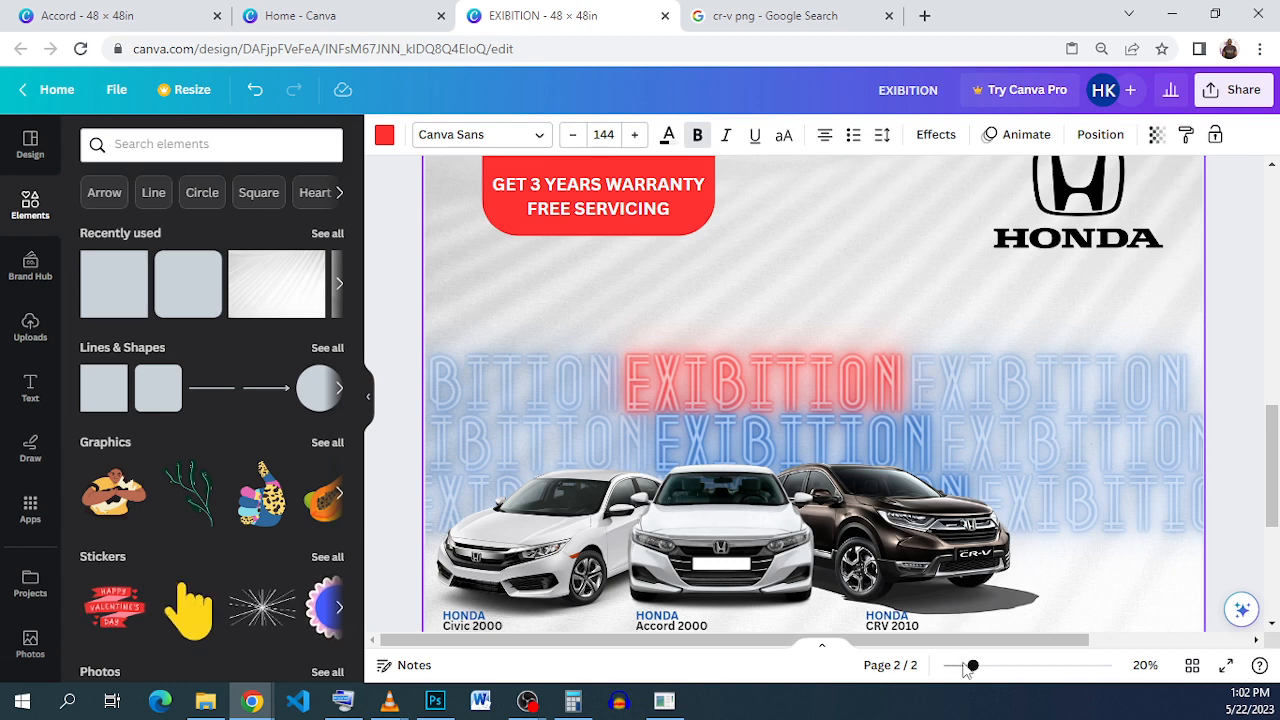
Step: Zoom out to view the whole page and select RIDE within the group
left_click_drag(968, 667, 957, 666)
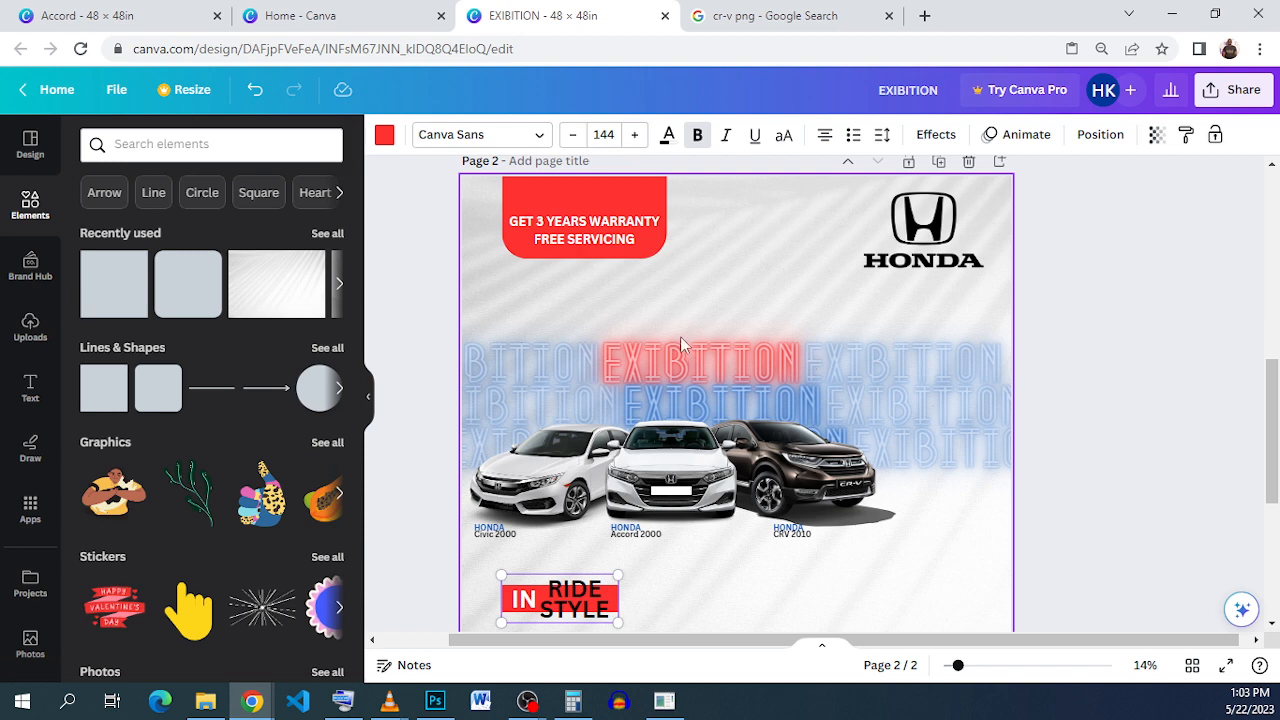
left_click(602, 597)
scroll(604, 600, "up", 1)
scroll(593, 295, "down", 3)
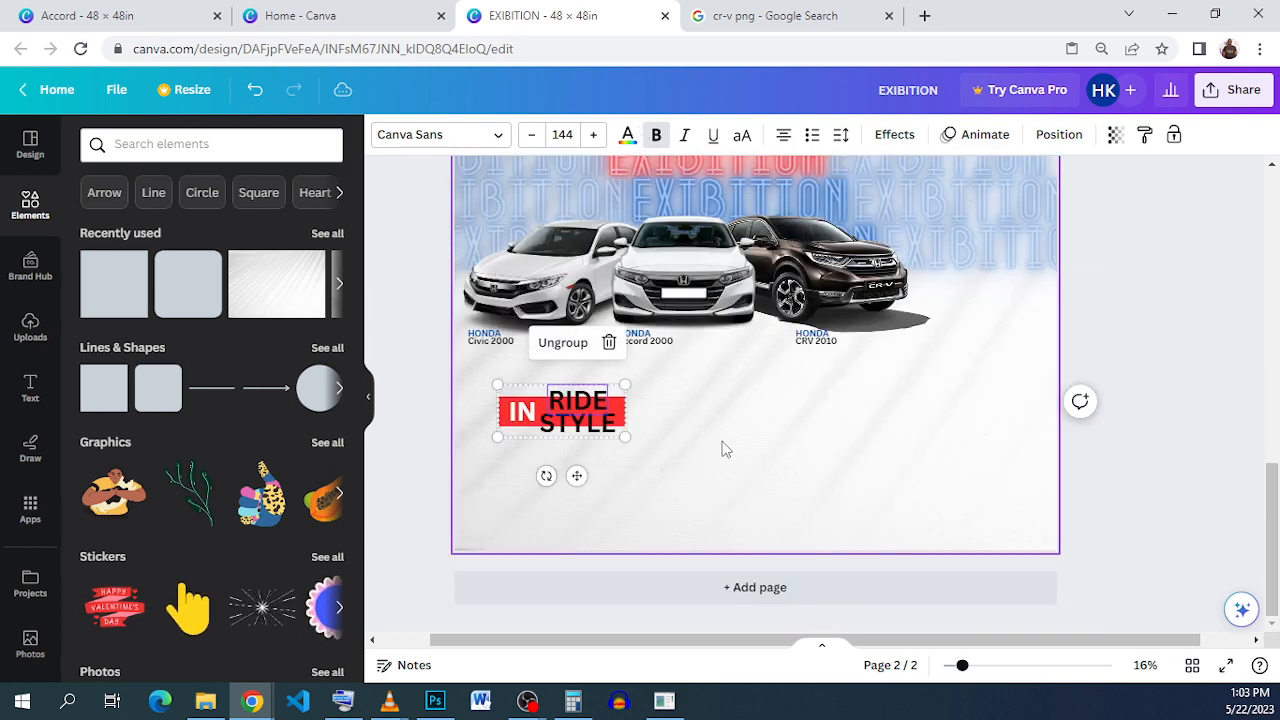
scroll(725, 450, "up", 3)
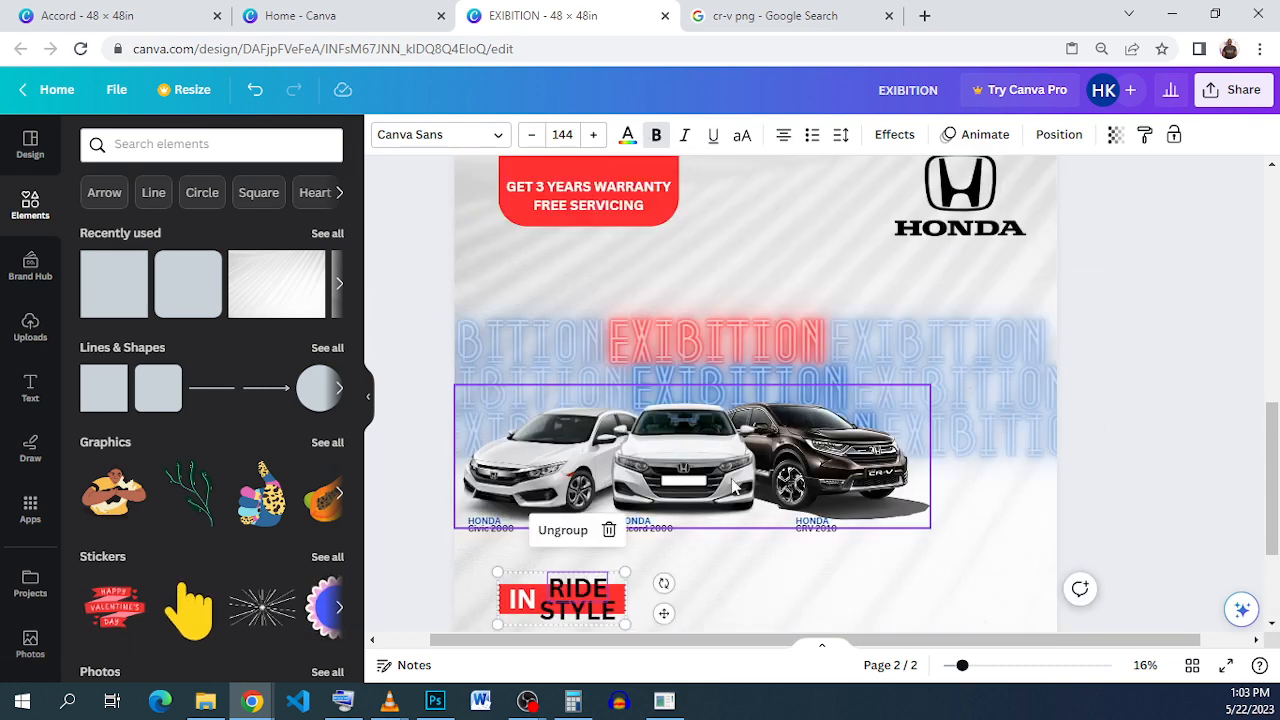
Step: Copy the location, phone and 10AM - 5PM contact block from Accord and paste it into EXIBITION
left_click(171, 13)
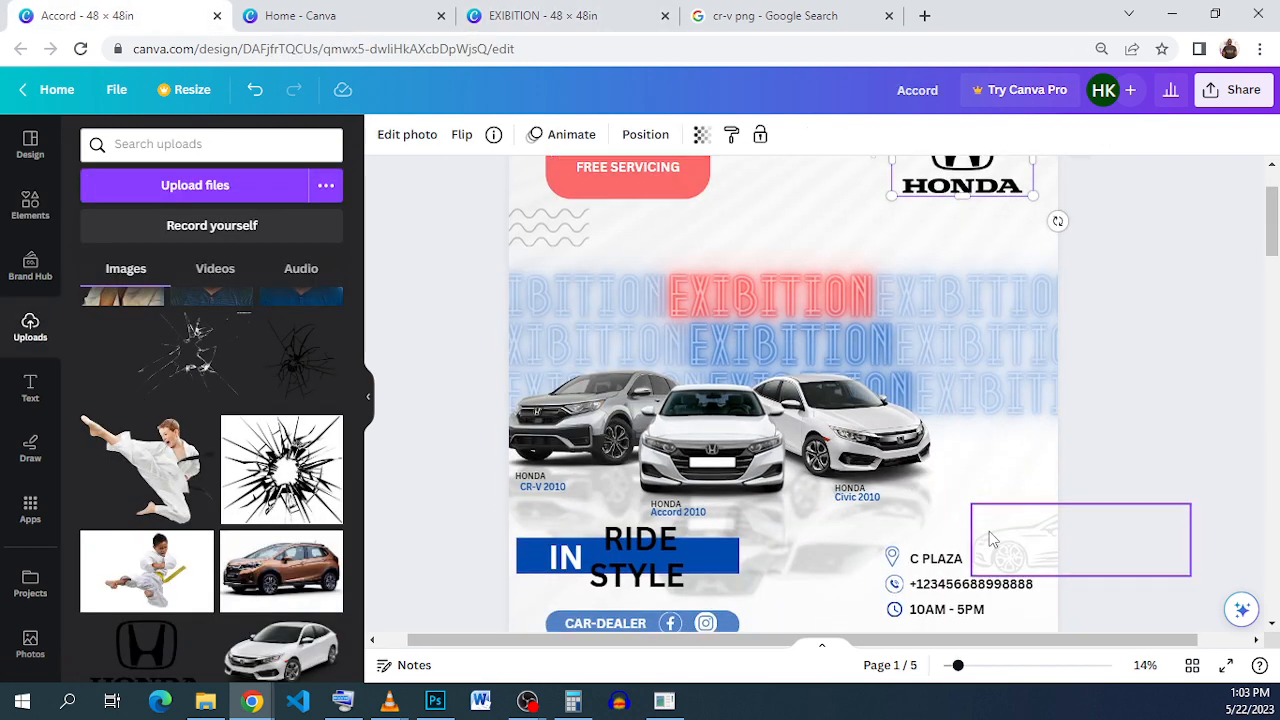
scroll(989, 535, "down", 2)
left_click(943, 511)
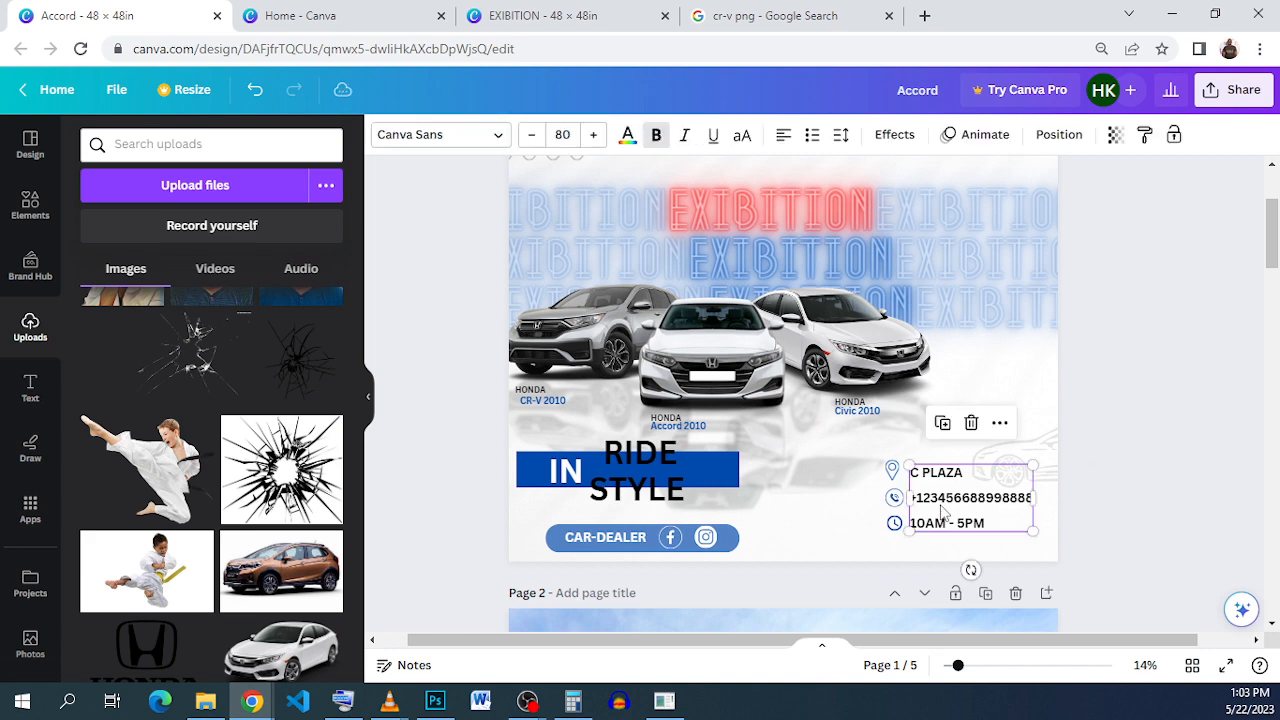
right_click(943, 513)
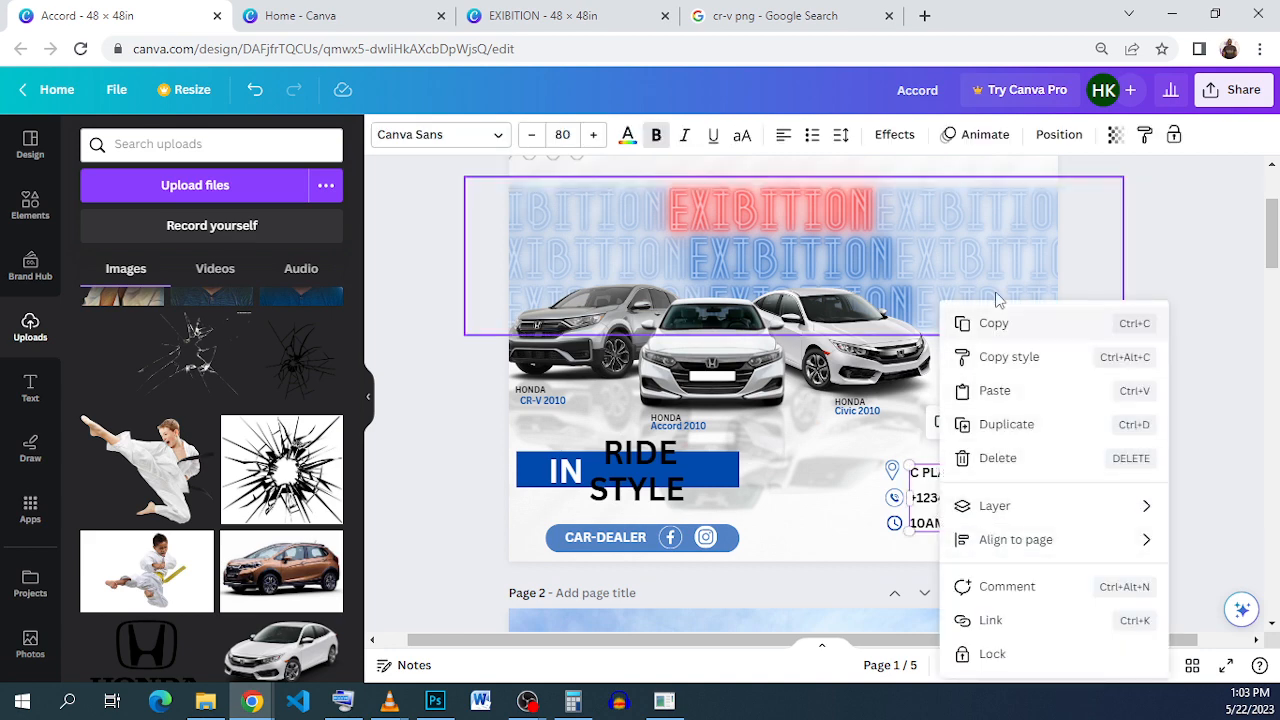
left_click(982, 326)
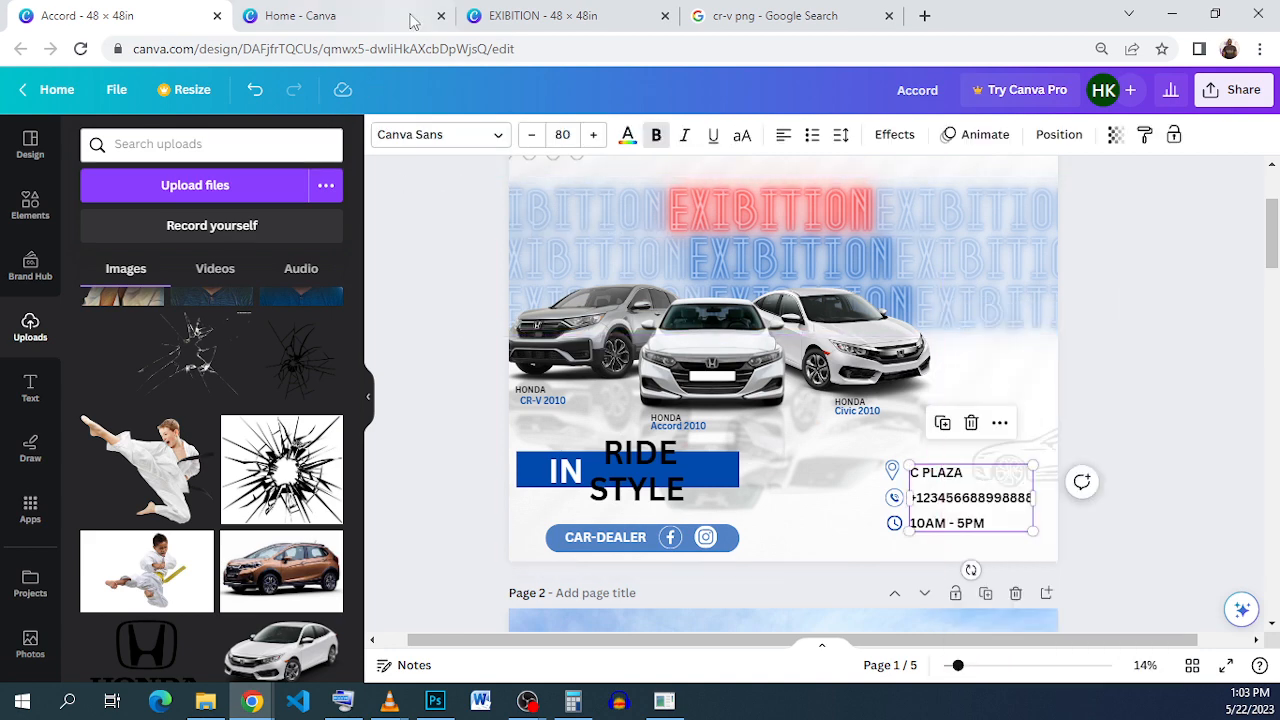
left_click(530, 15)
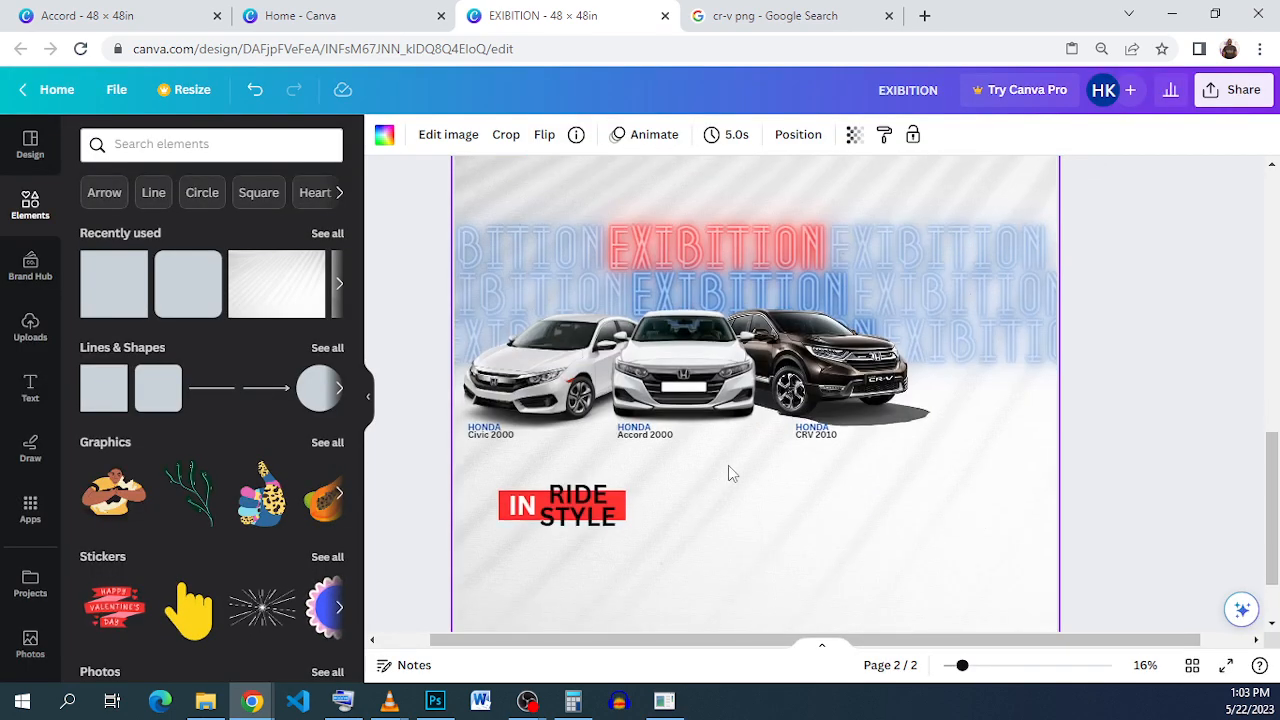
right_click(729, 464)
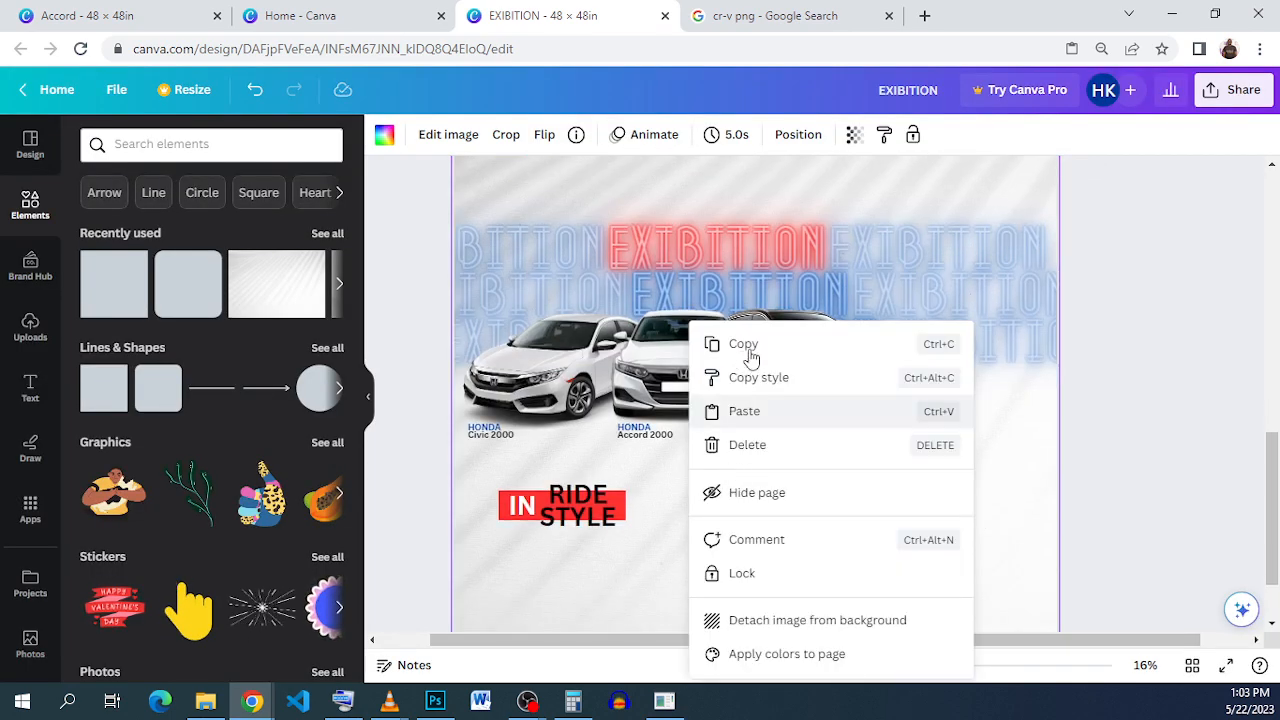
left_click(789, 418)
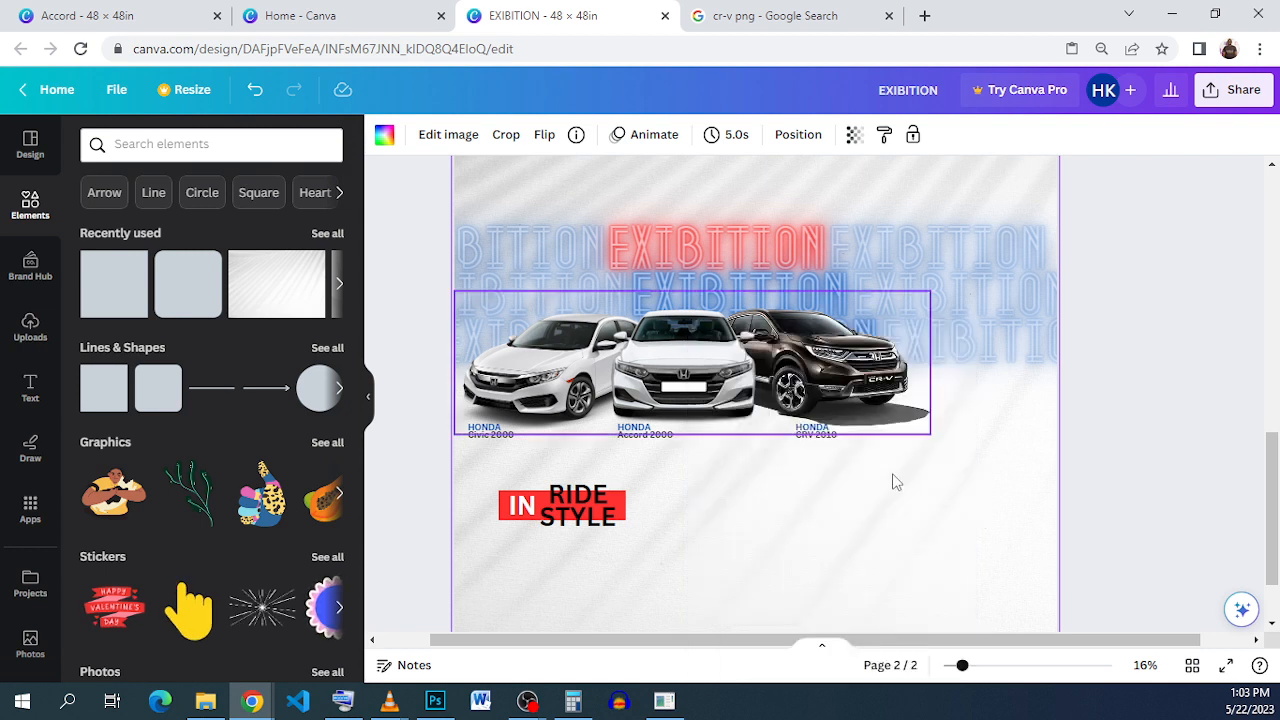
key("ctrl+v")
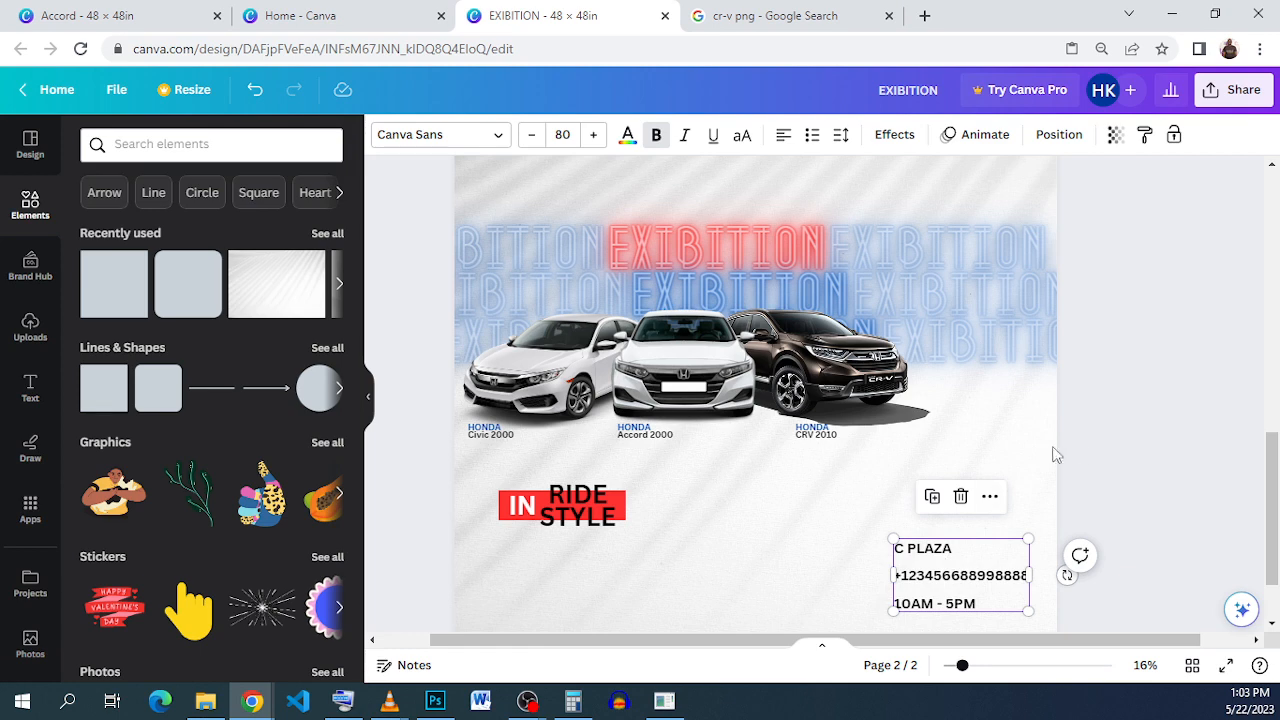
Step: Search Elements for LOCATION, add a black pin graphic and shrink it to icon size
left_click(161, 146)
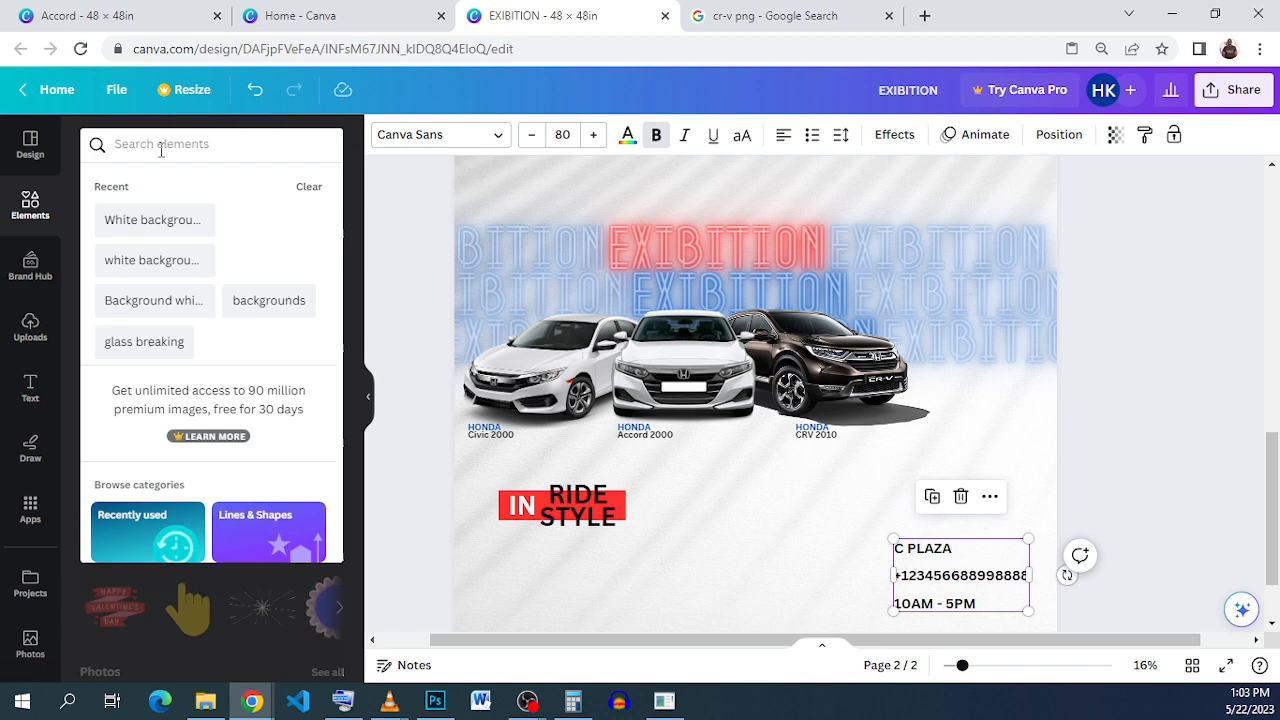
type("LOCA")
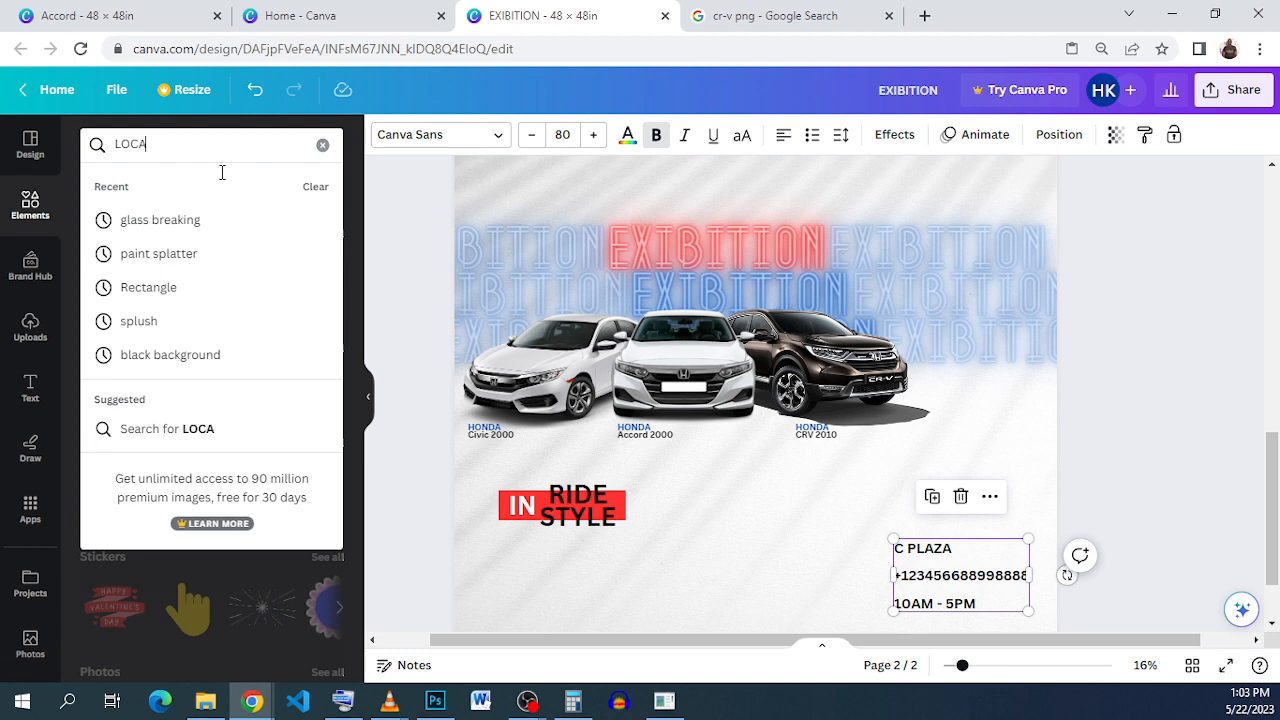
type("TION")
key("Return")
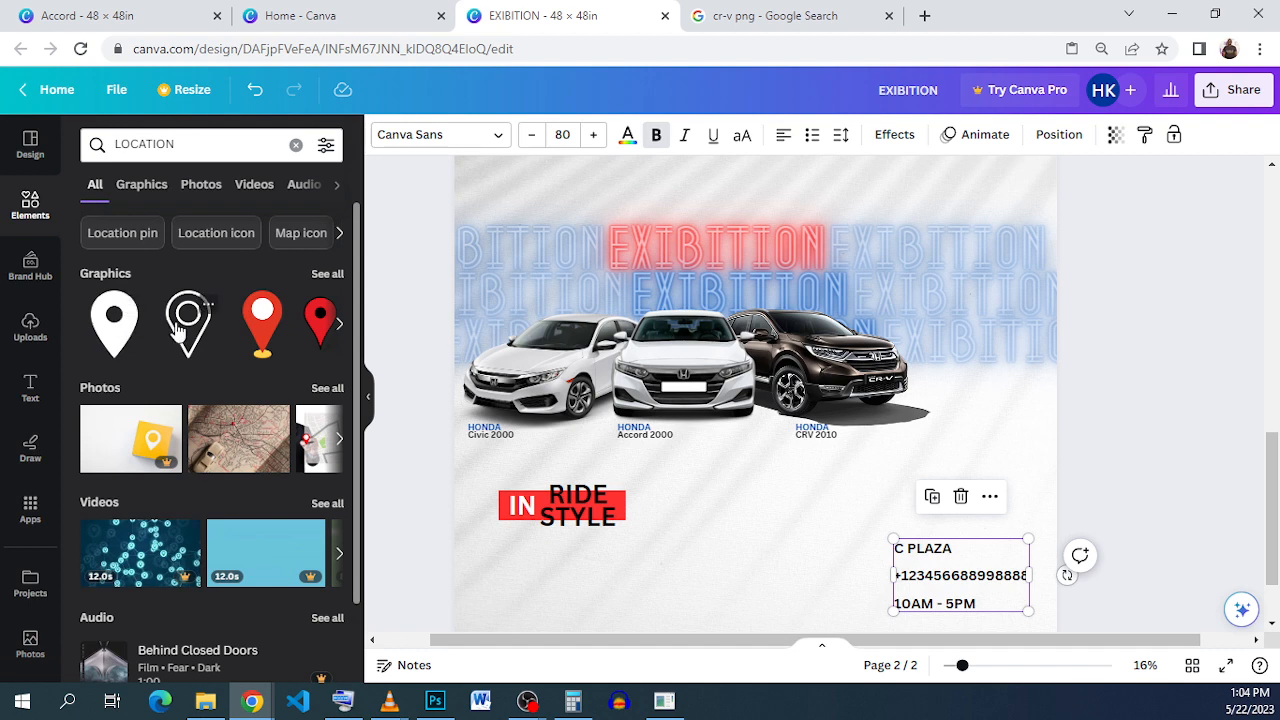
left_click(155, 337)
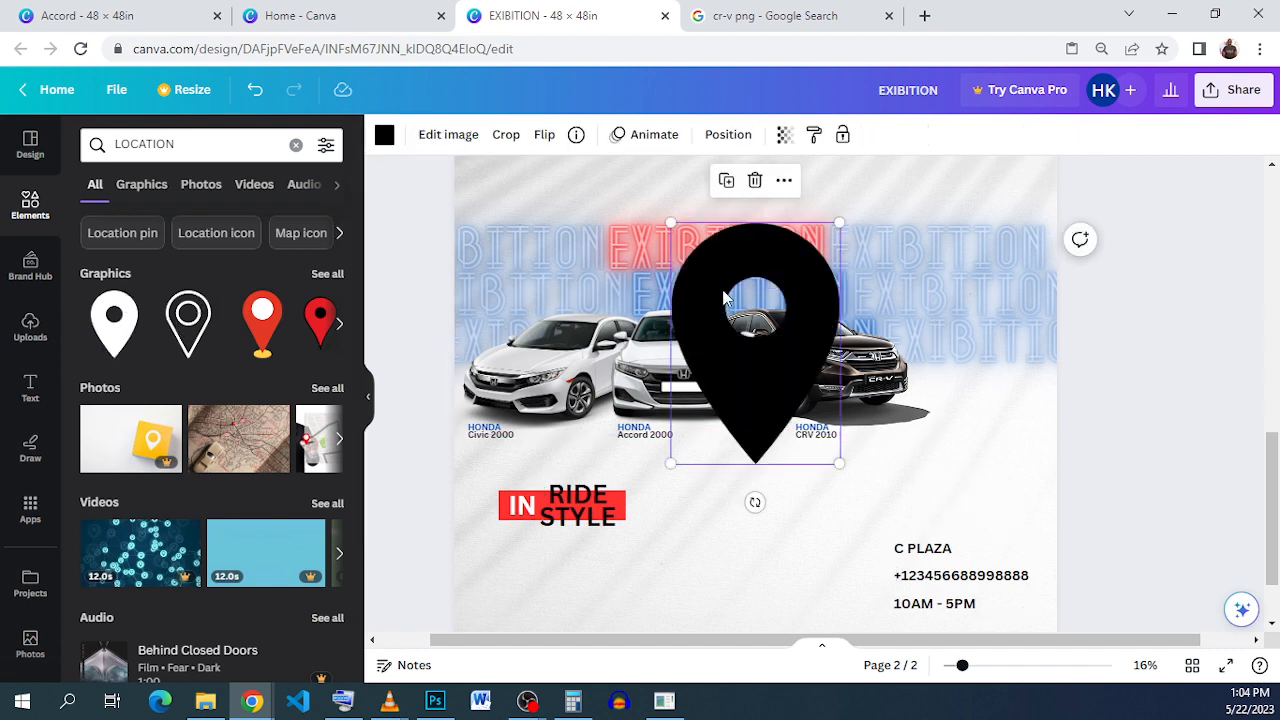
left_click_drag(754, 289, 882, 372)
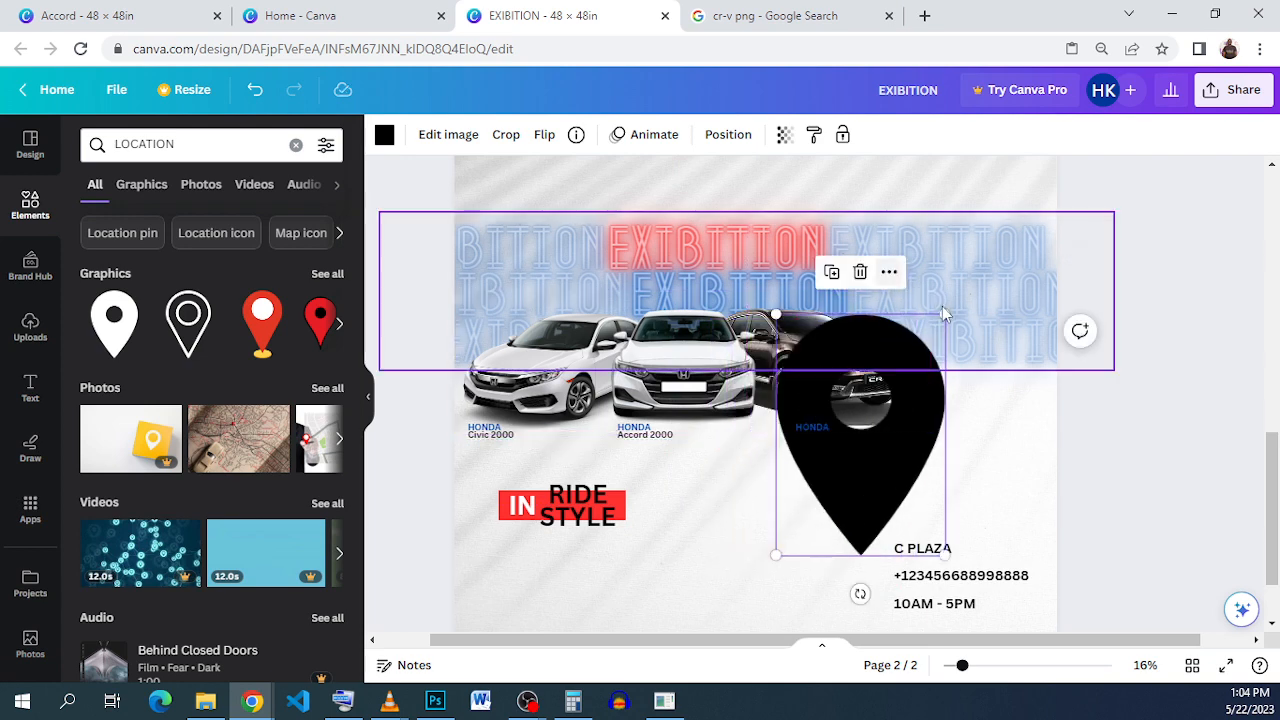
left_click_drag(944, 314, 806, 540)
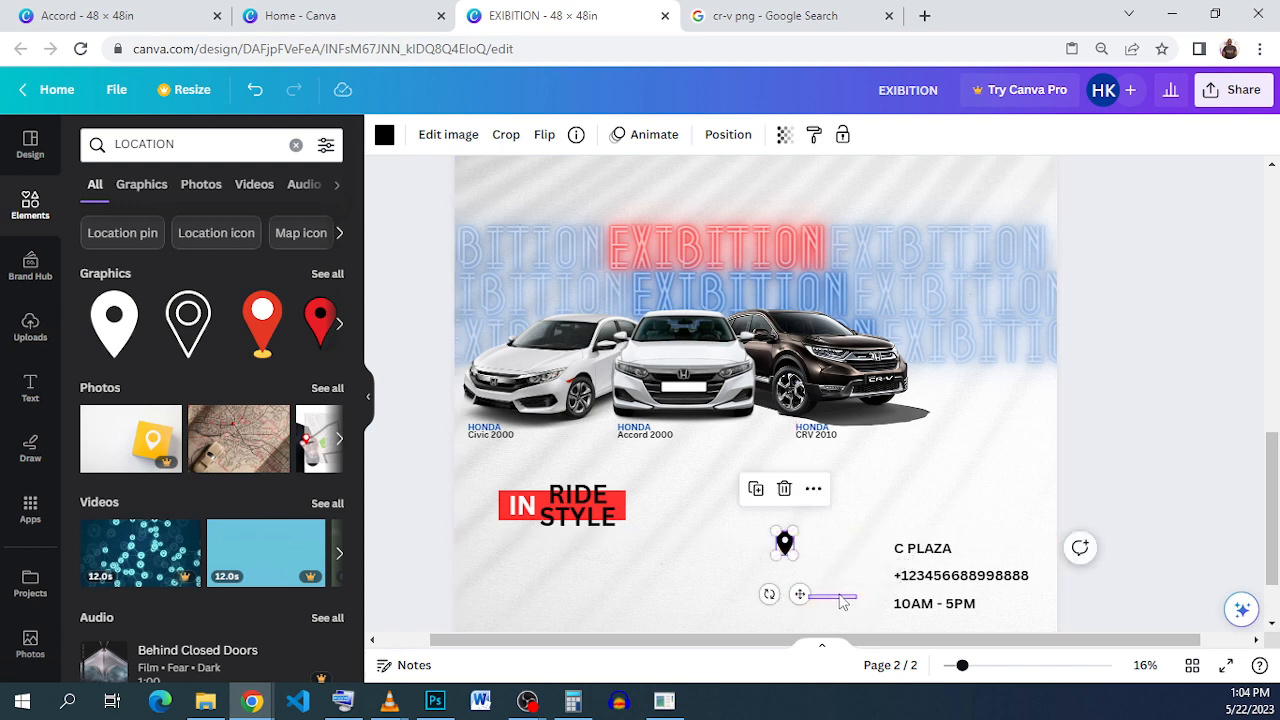
Step: Shrink the pin further and nudge it with arrow keys just left of C PLAZA
left_click(790, 551)
left_click(785, 548)
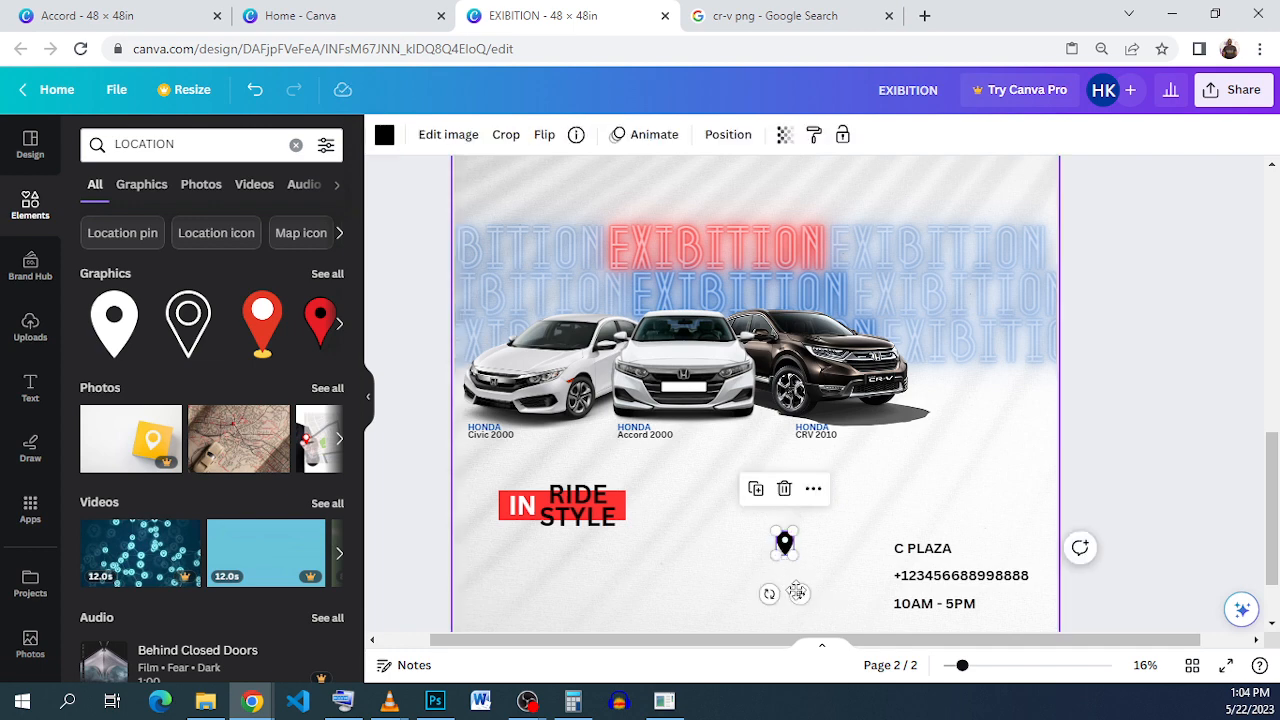
left_click_drag(797, 592, 886, 589)
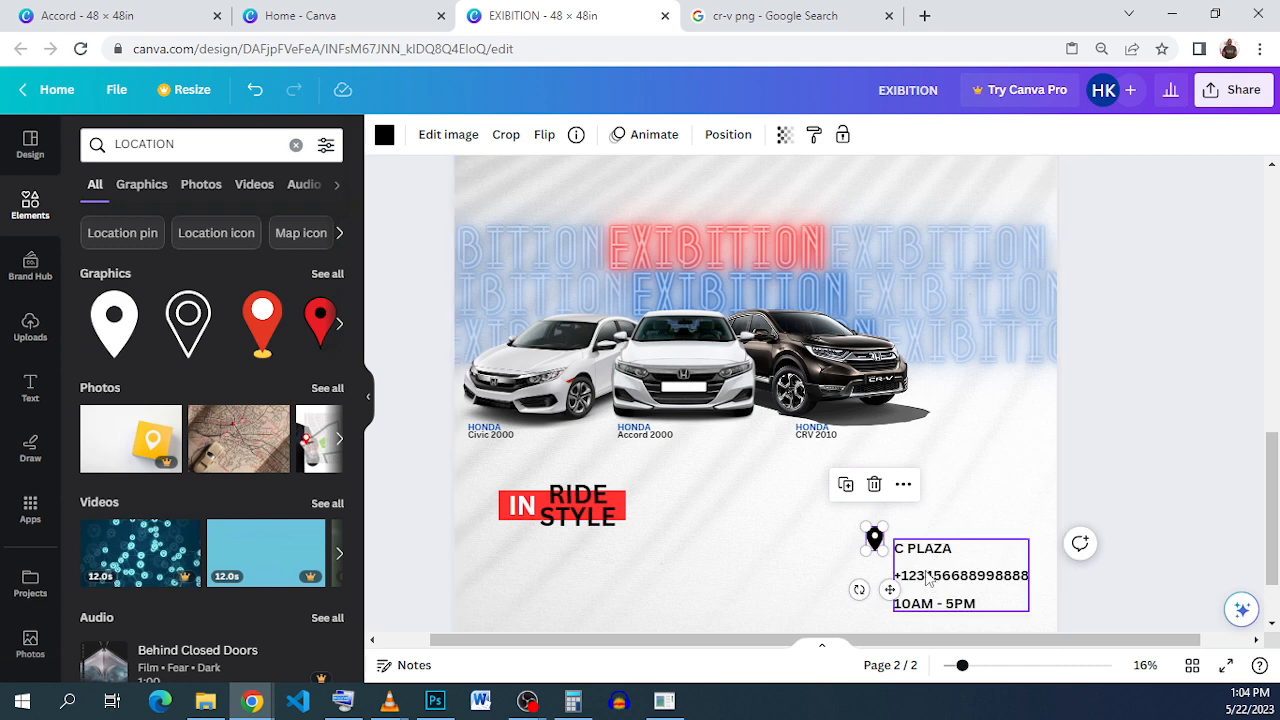
scroll(928, 578, "up", 2)
scroll(923, 577, "down", 2)
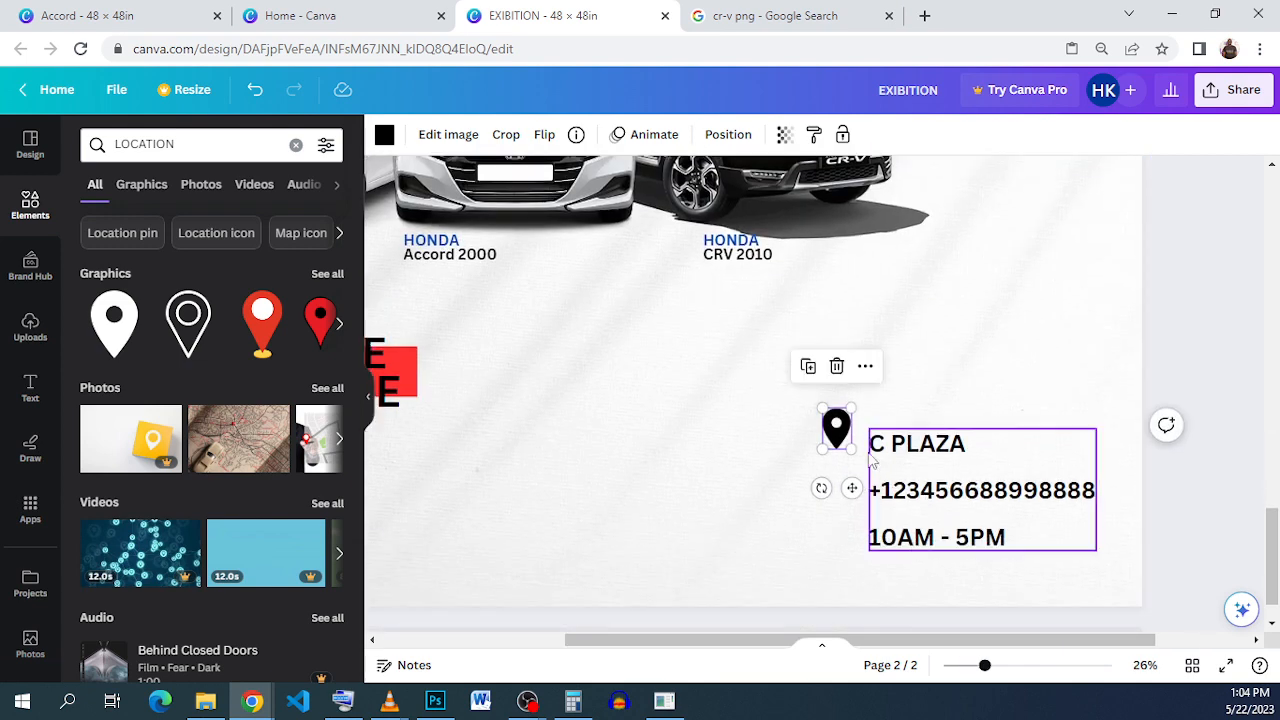
left_click_drag(848, 410, 843, 429)
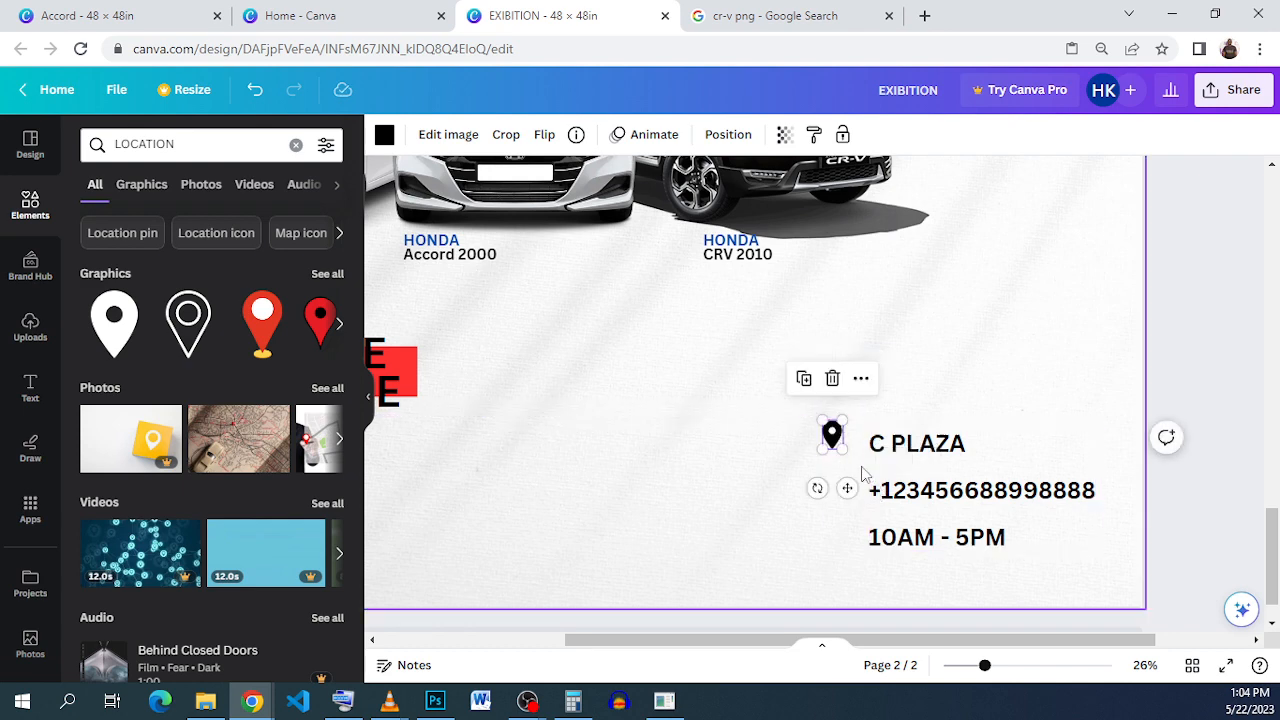
left_click(858, 473)
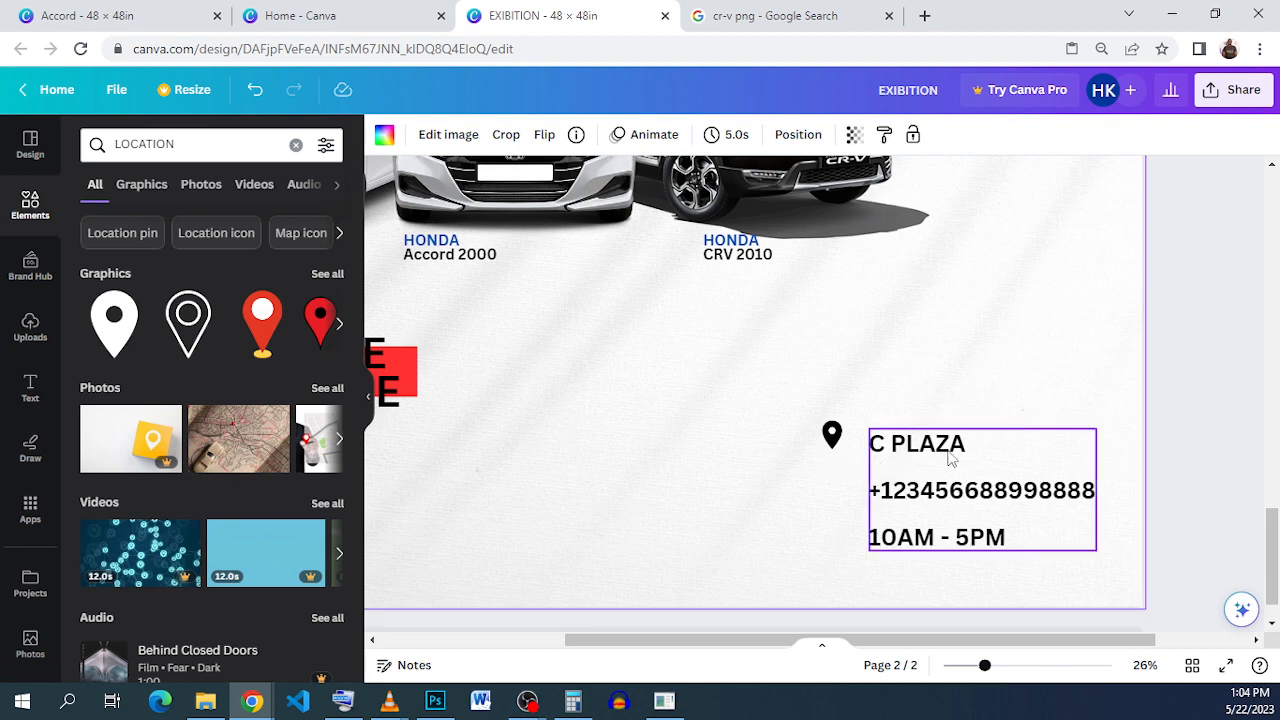
left_click(838, 438)
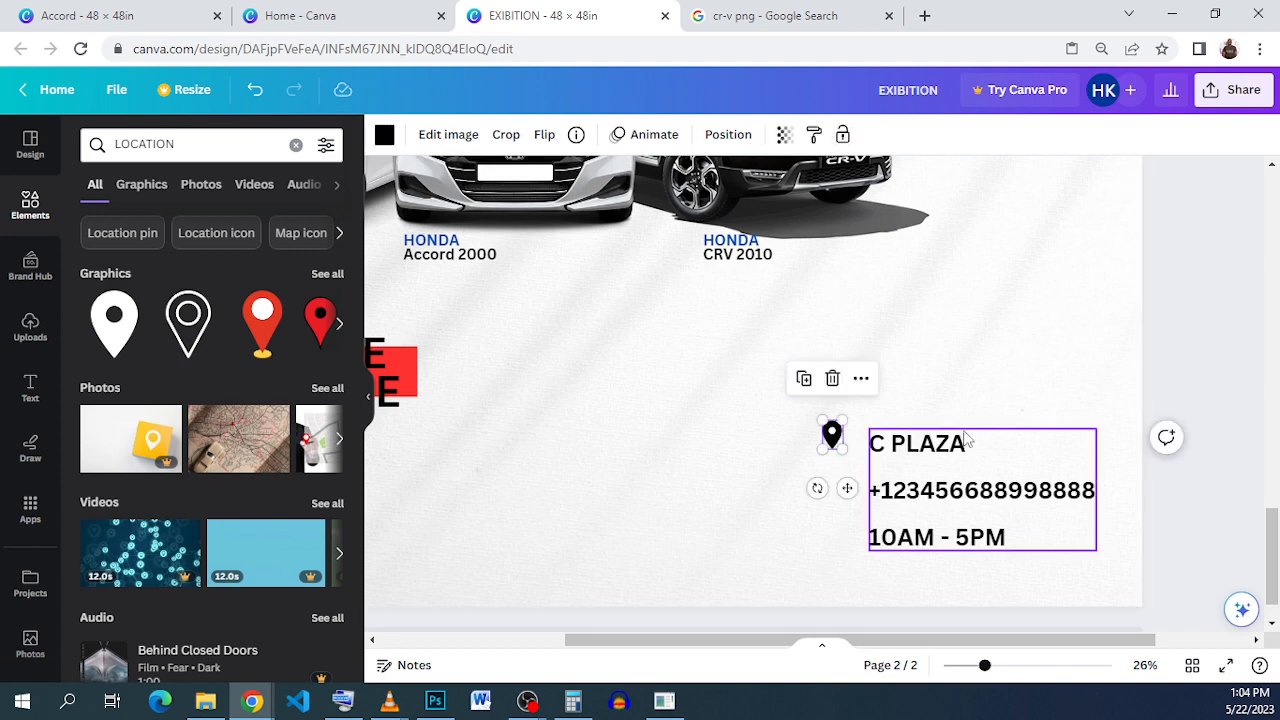
key("Down")
key("Down")
key("Down")
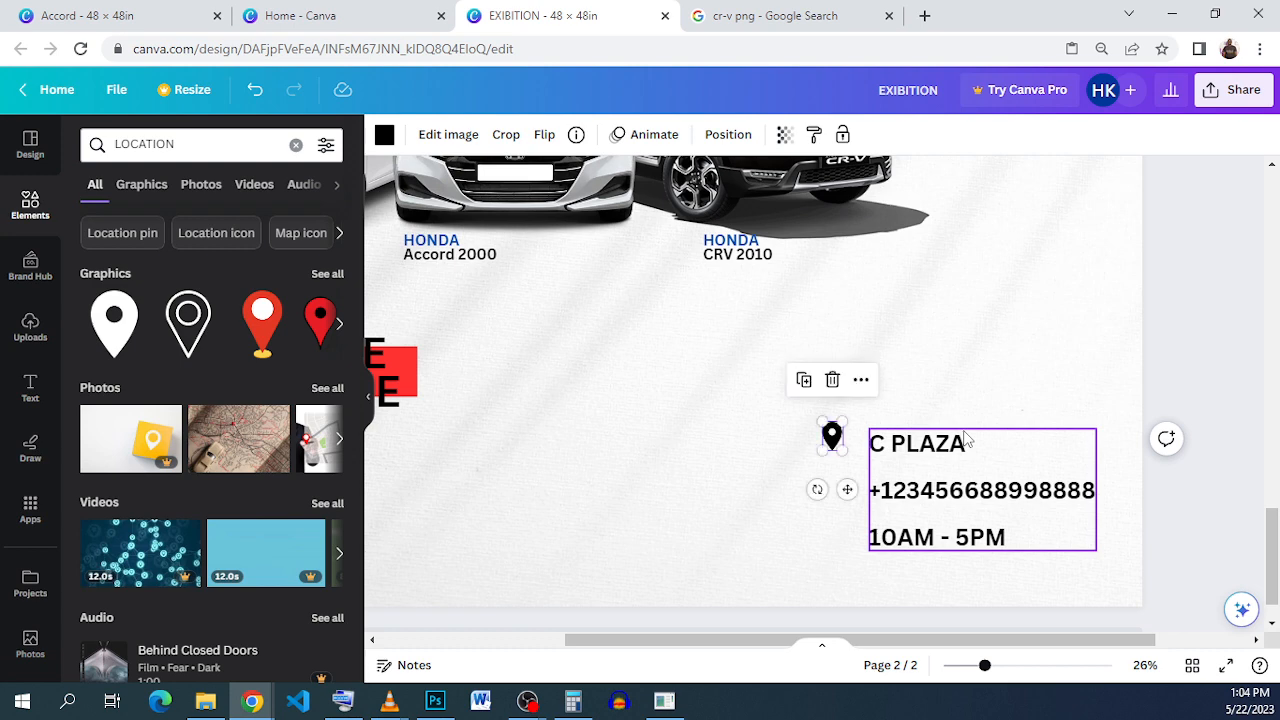
key("Right")
key("Right")
key("Right")
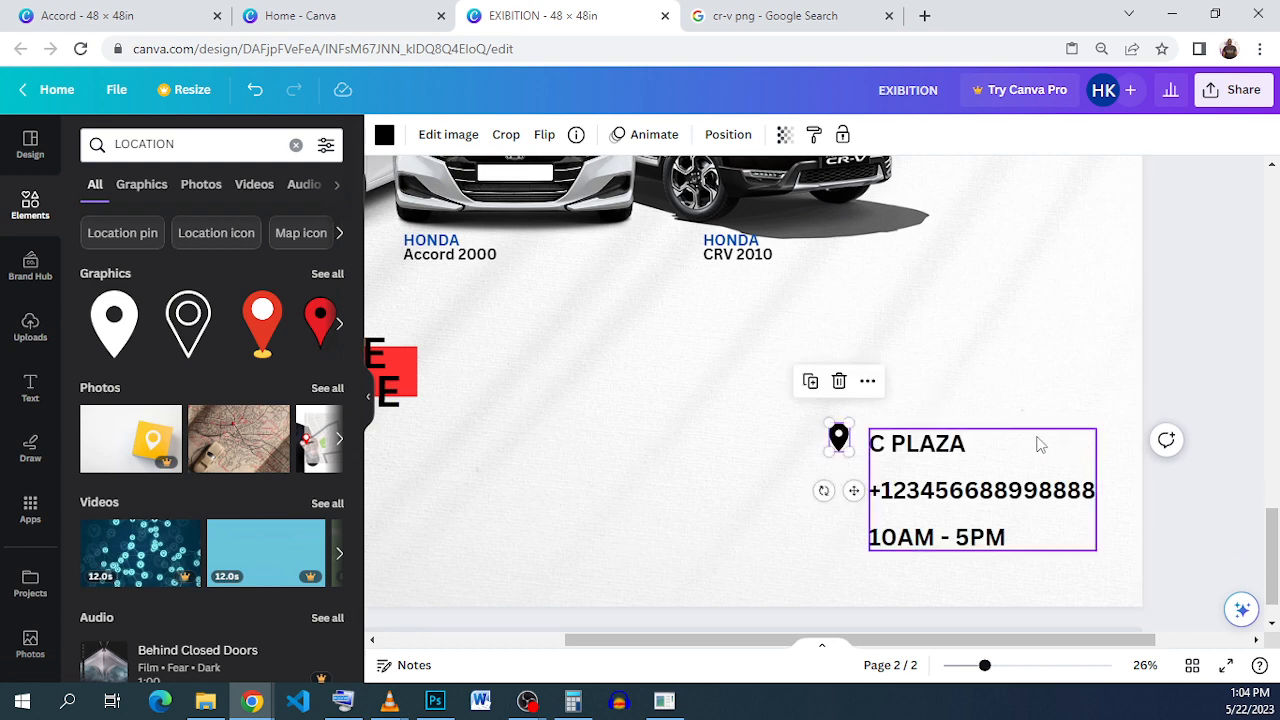
Step: Search Elements for CALL graphics and make the location pin blue
double_click(171, 144)
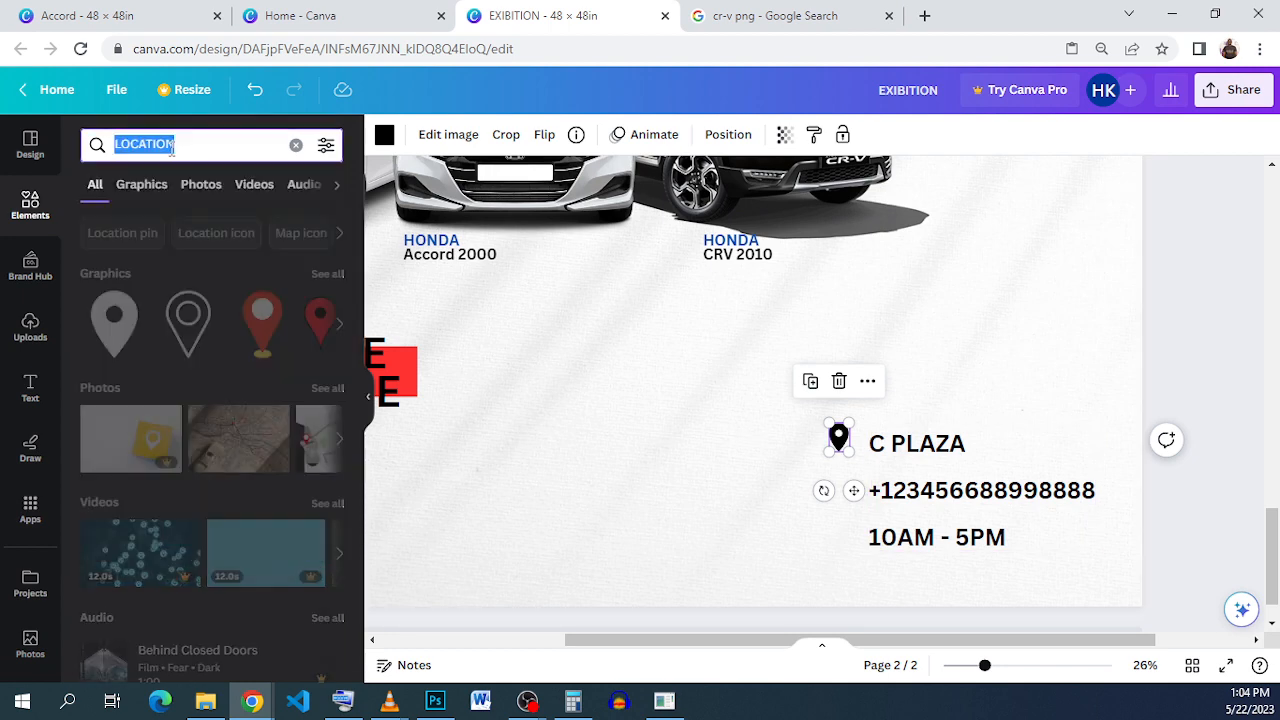
type("CALL")
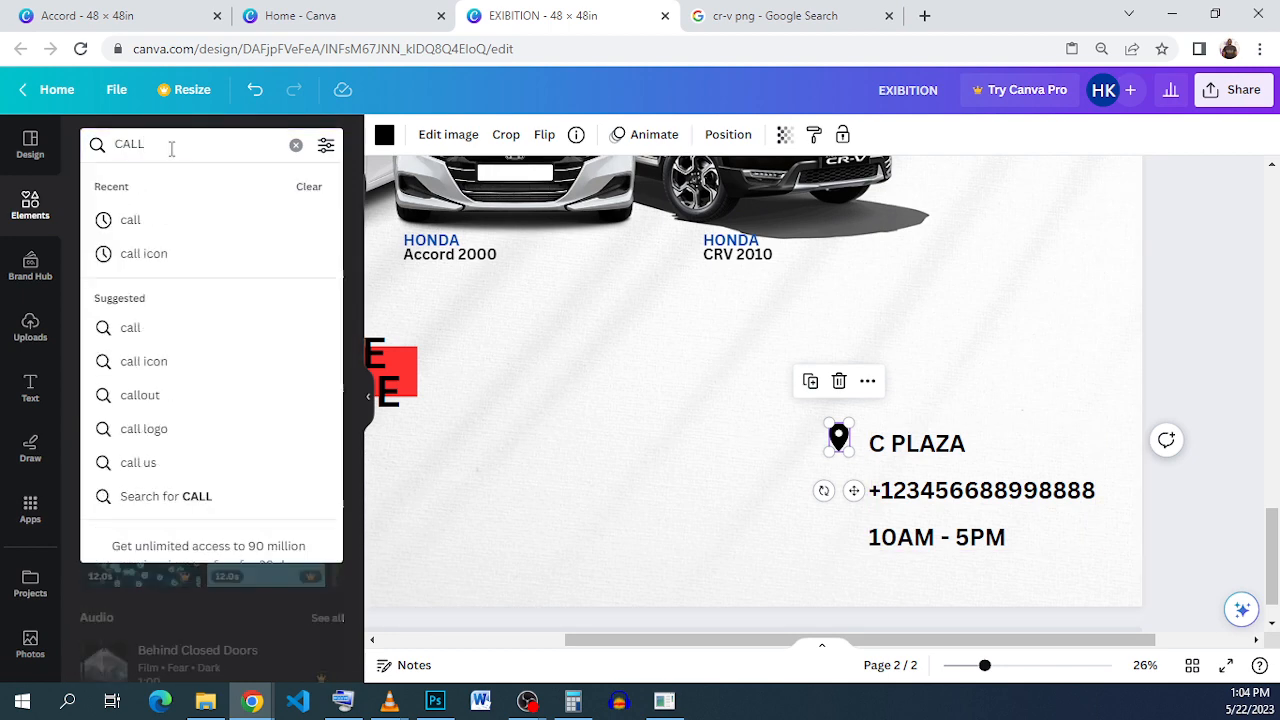
key("Return")
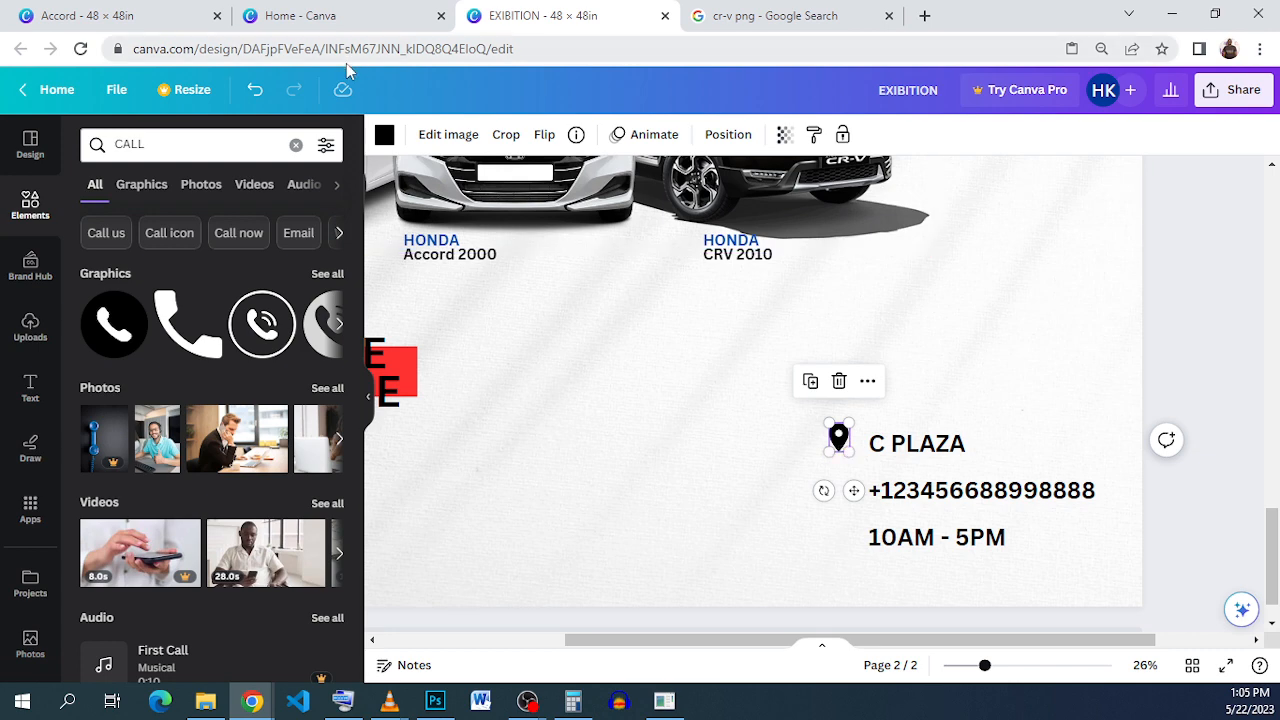
left_click(386, 136)
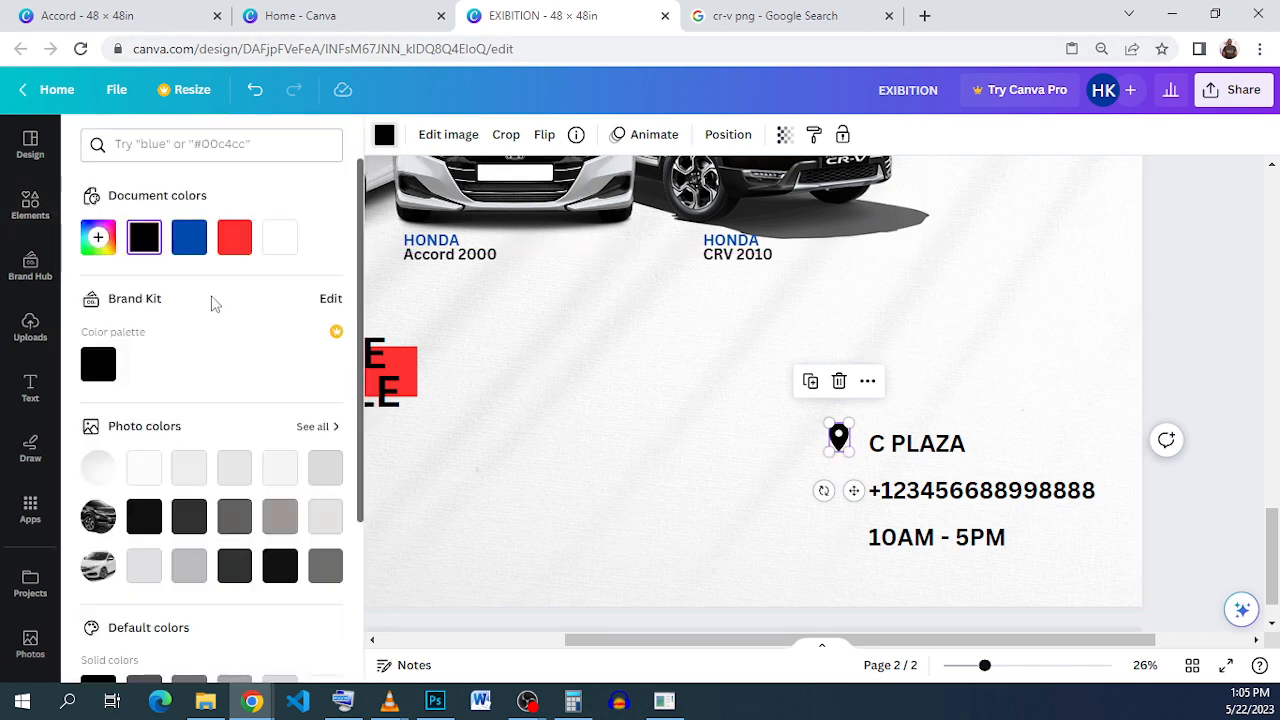
left_click(189, 237)
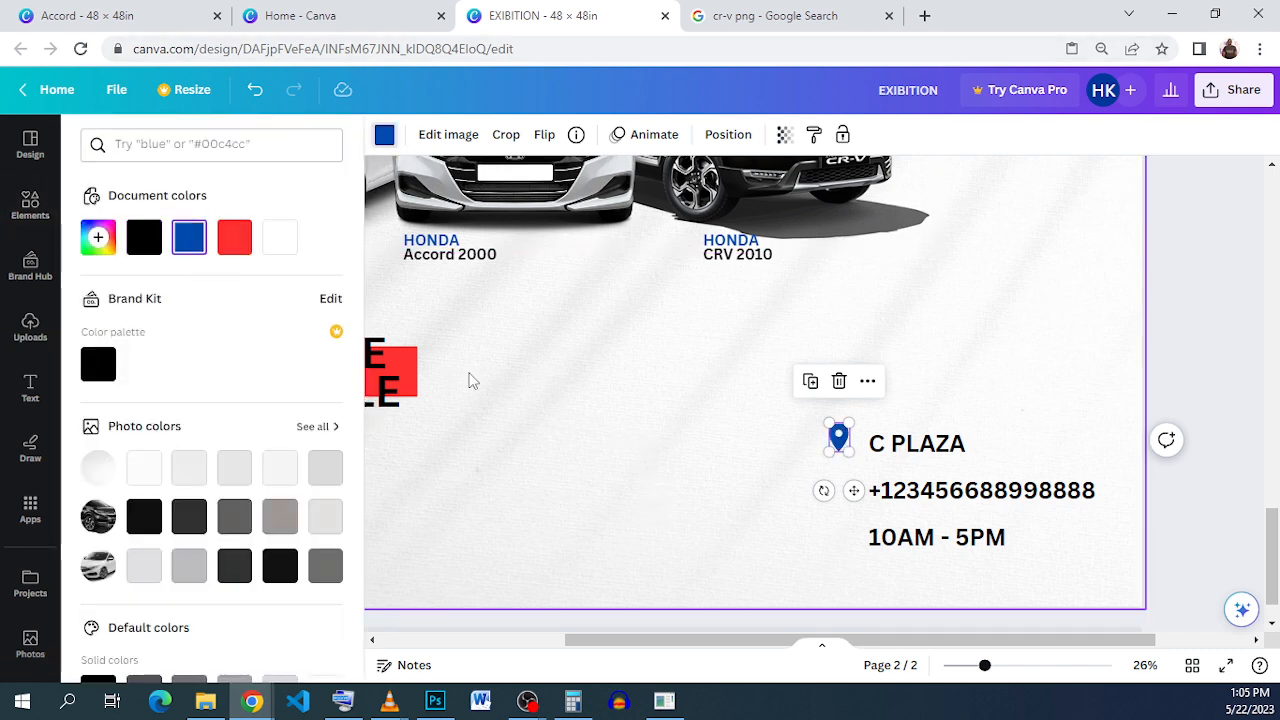
Step: Add the phone graphic, shrink it, and place it beside the phone number under the pin
left_click(16, 222)
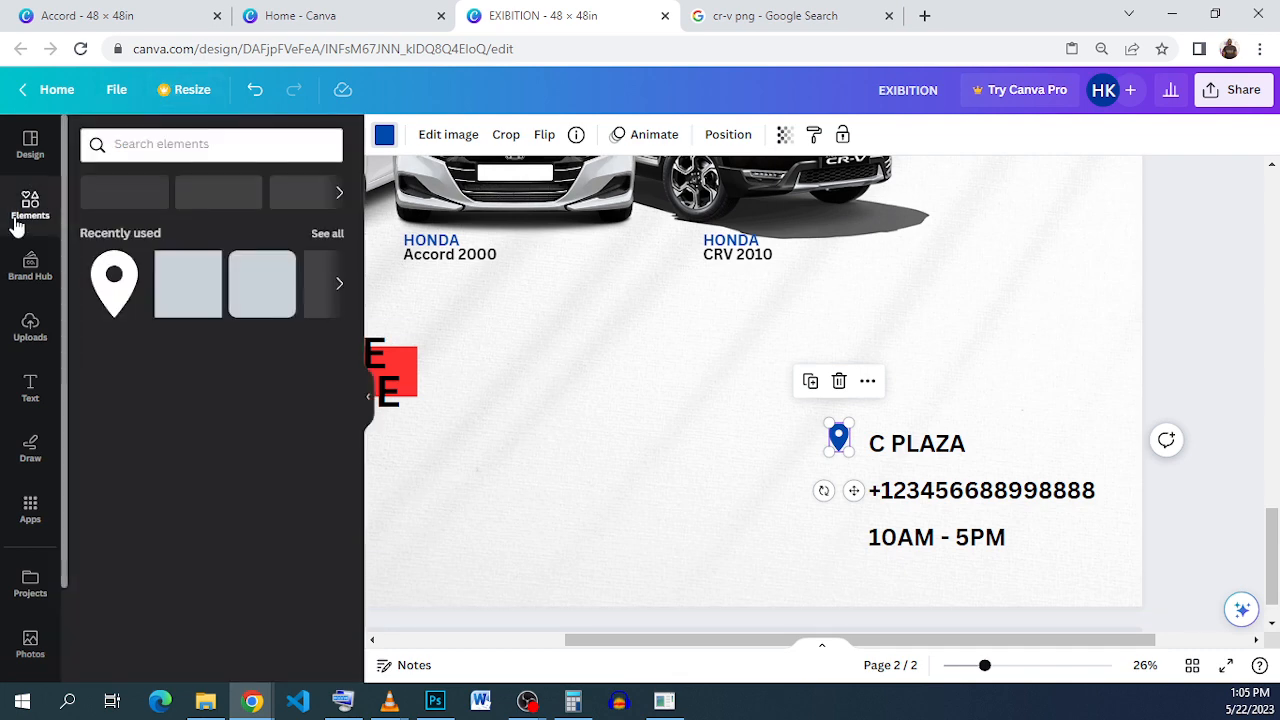
left_click(150, 145)
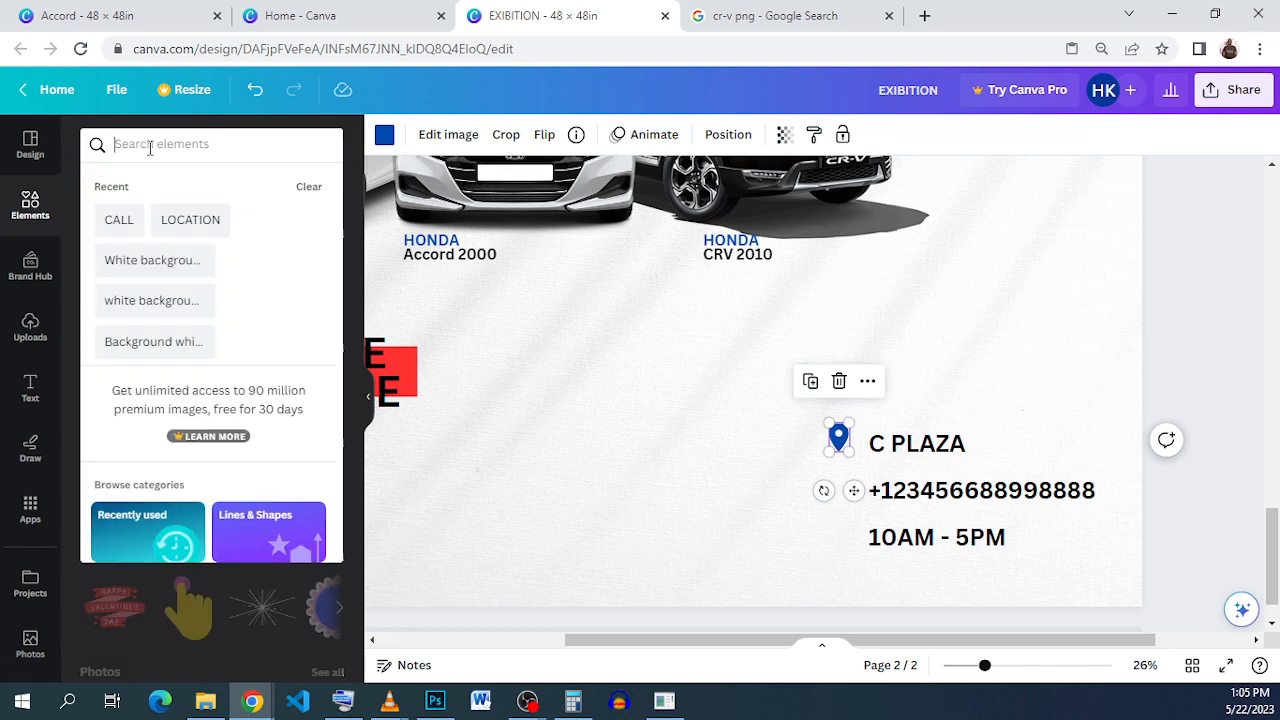
type("CA")
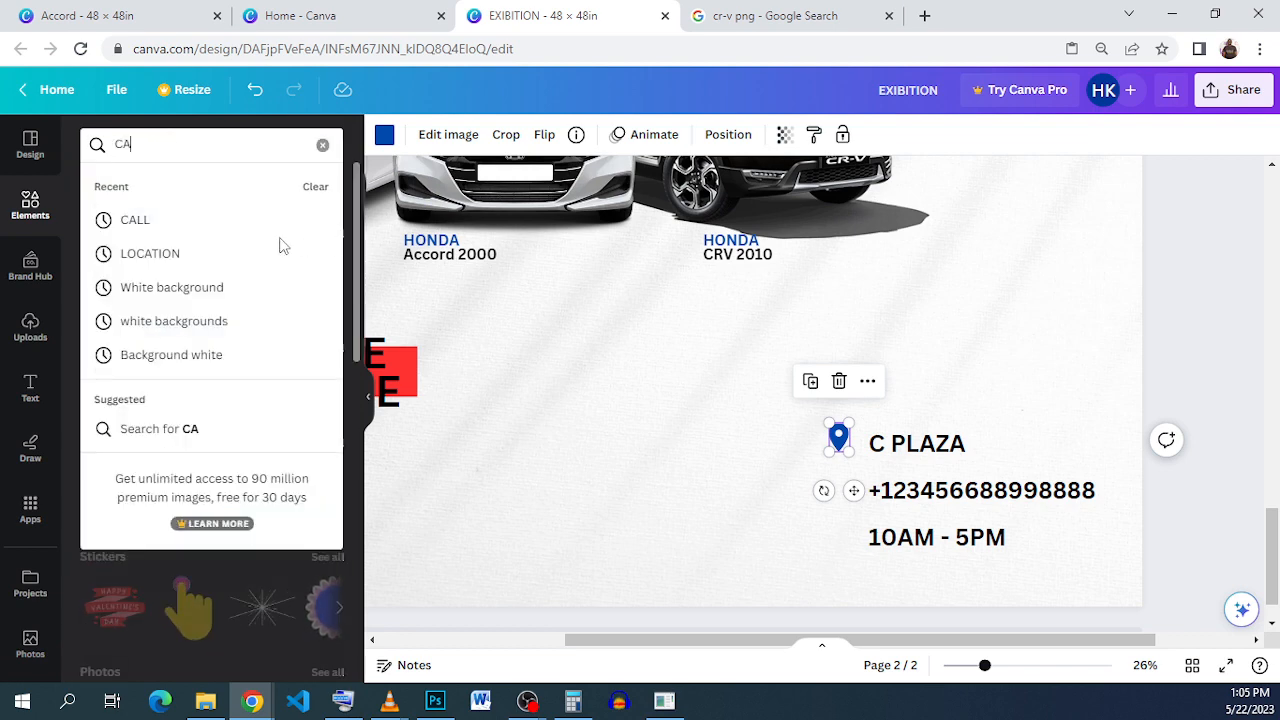
left_click(226, 224)
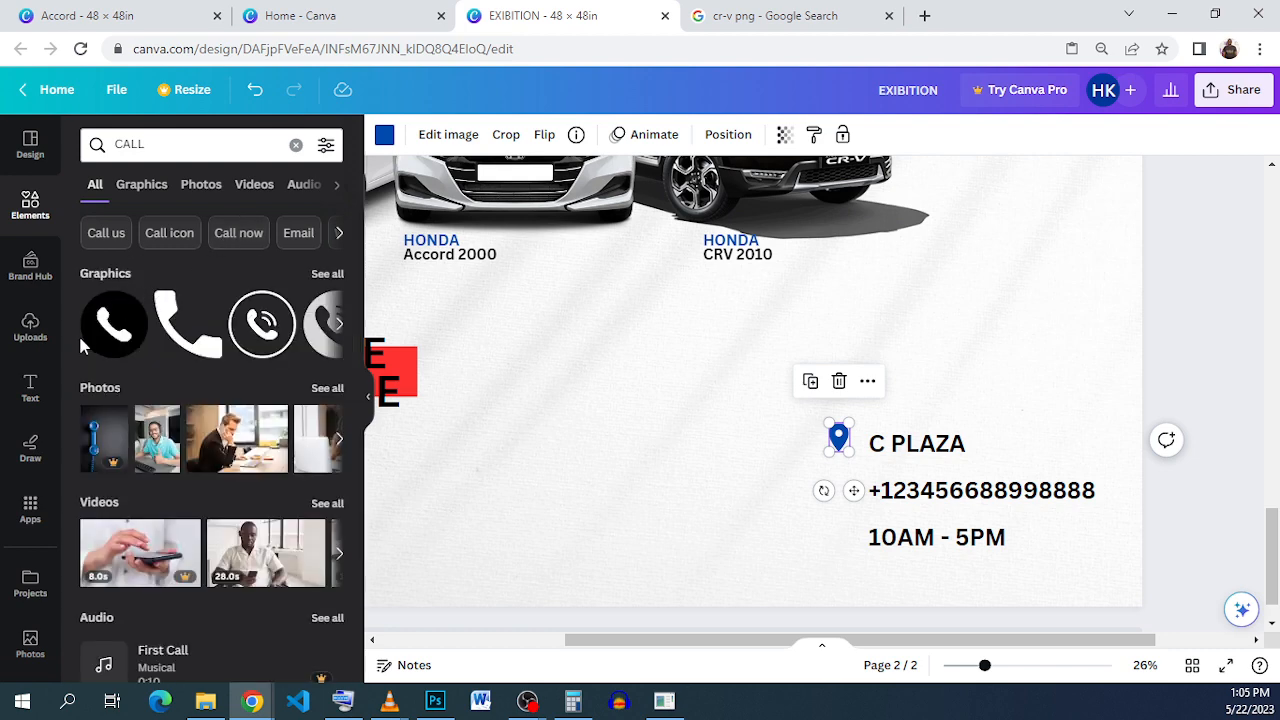
left_click(110, 325)
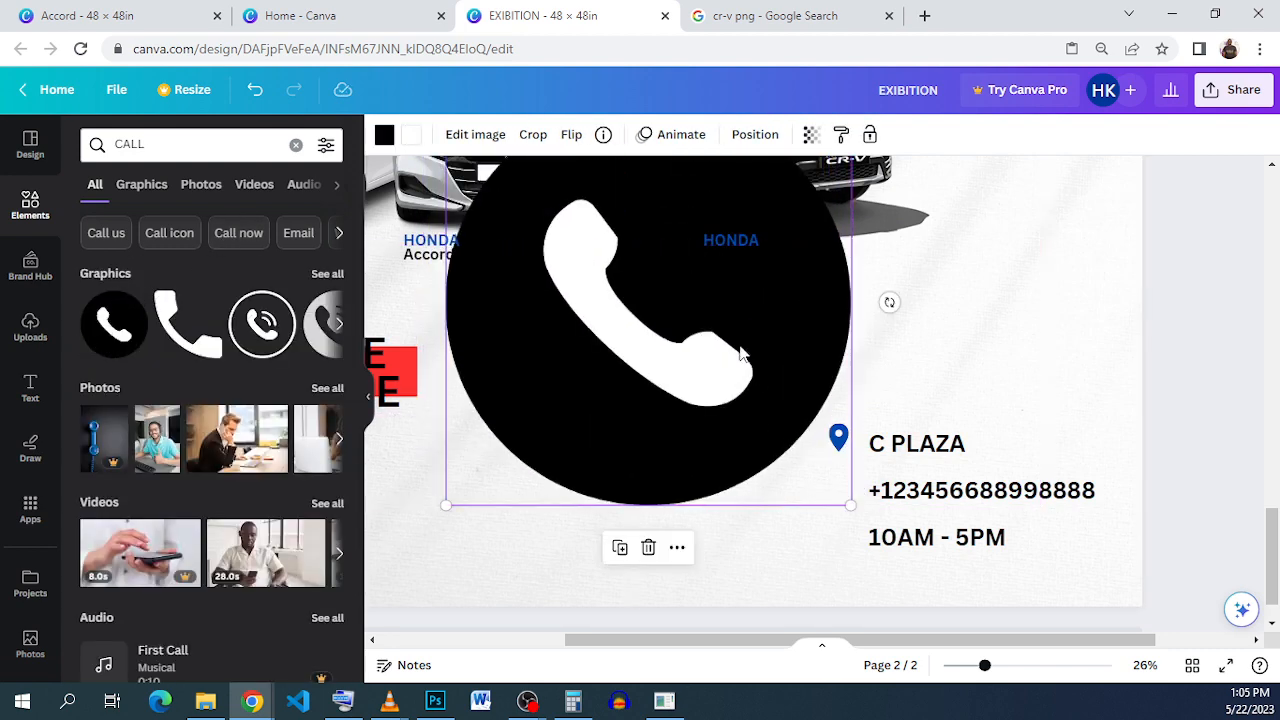
scroll(742, 352, "up", 1)
left_click_drag(500, 284, 824, 573)
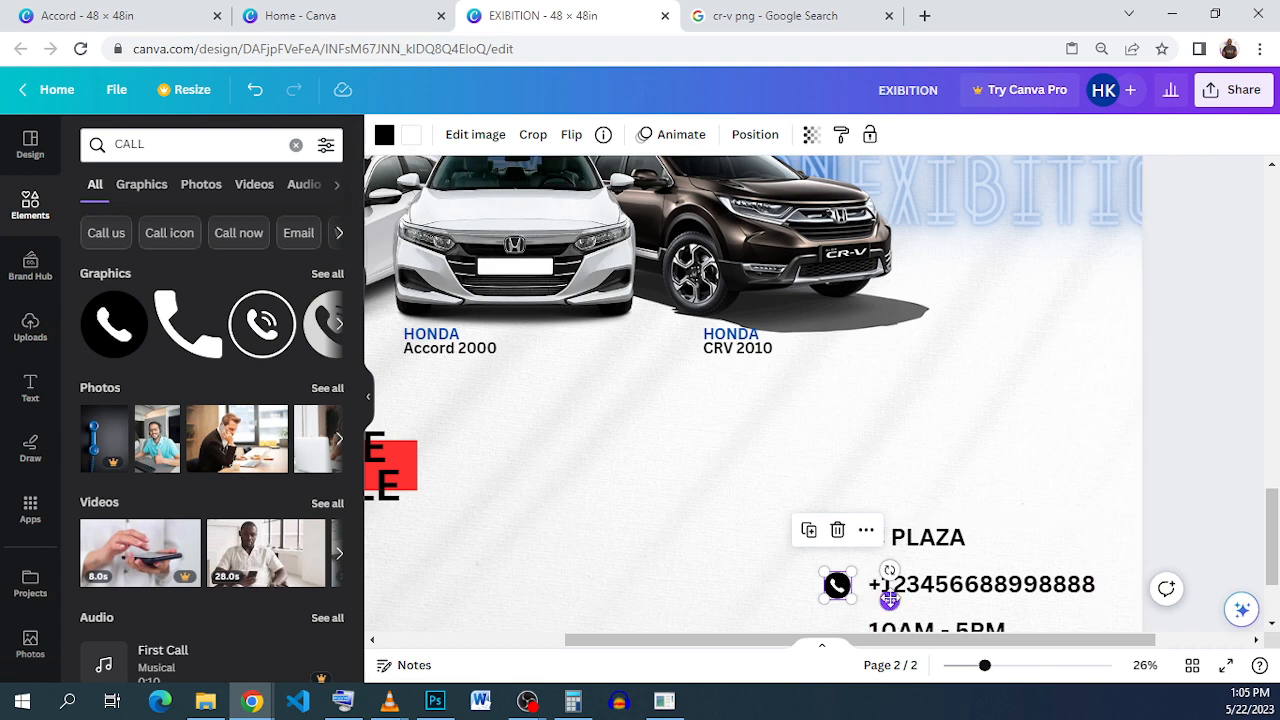
left_click_drag(889, 599, 852, 521)
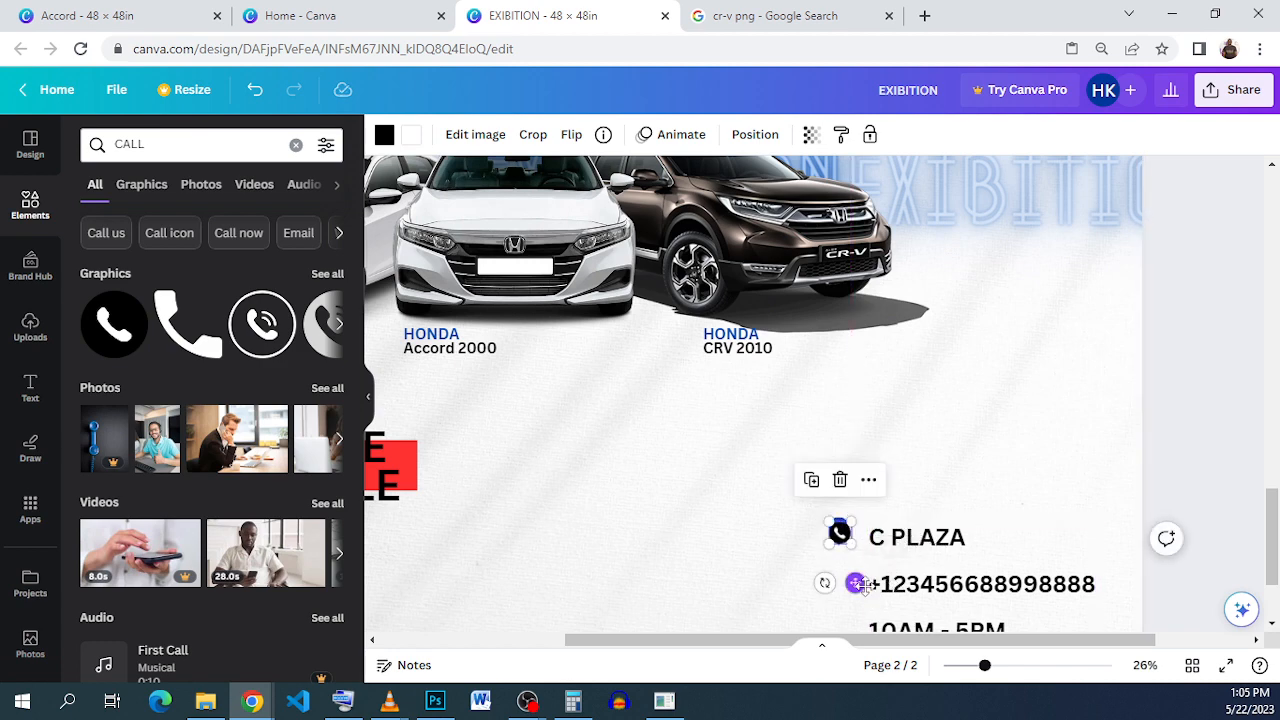
left_click_drag(863, 585, 870, 645)
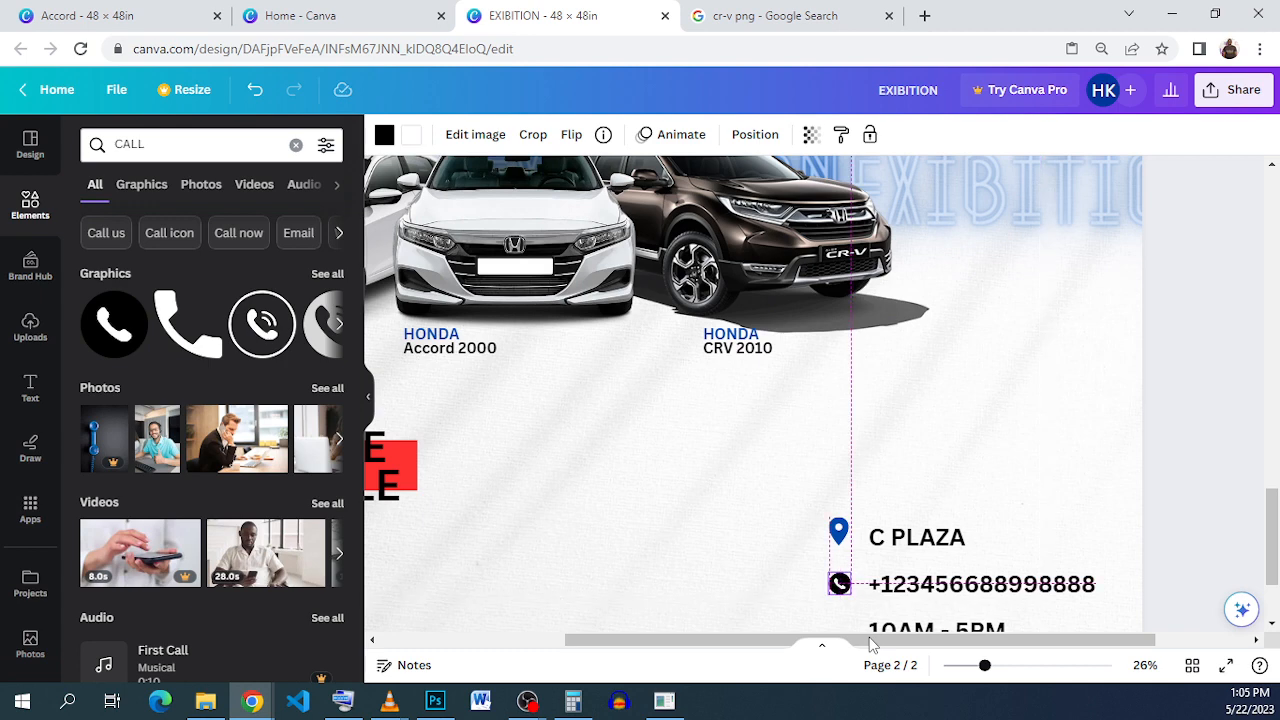
left_click_drag(870, 645, 870, 645)
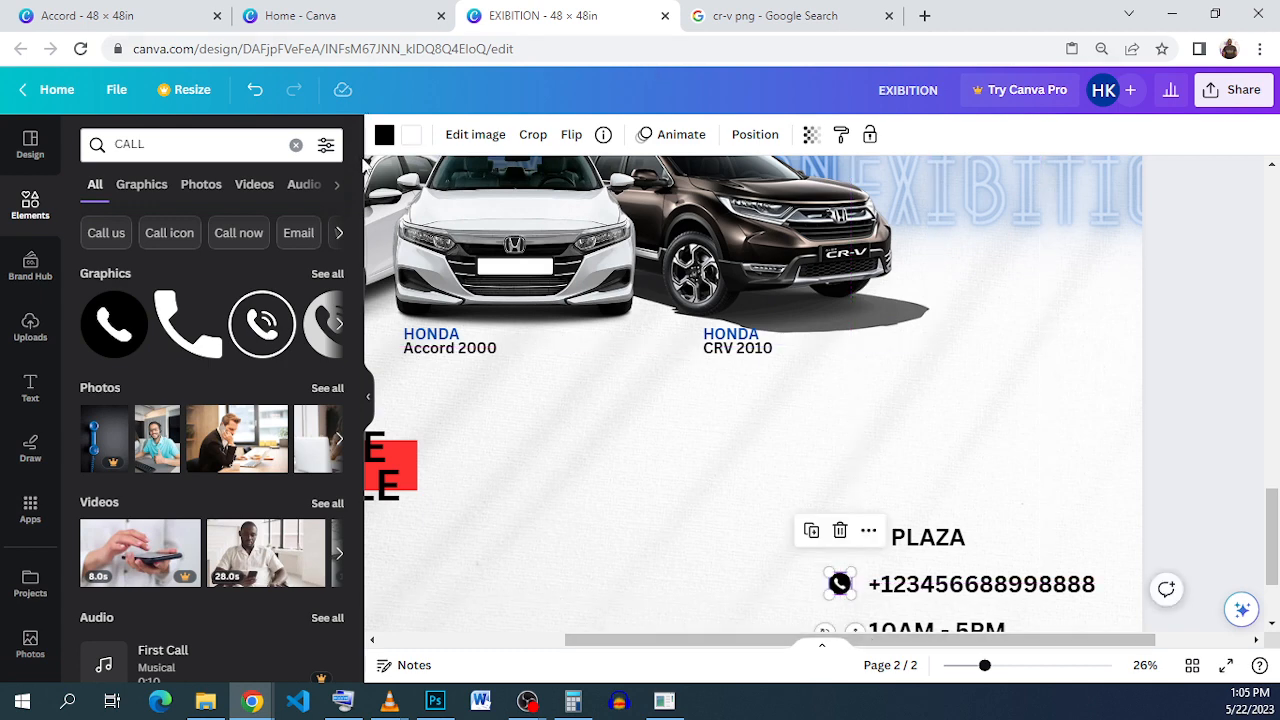
Step: Make the phone icon blue to match the pin
left_click(384, 135)
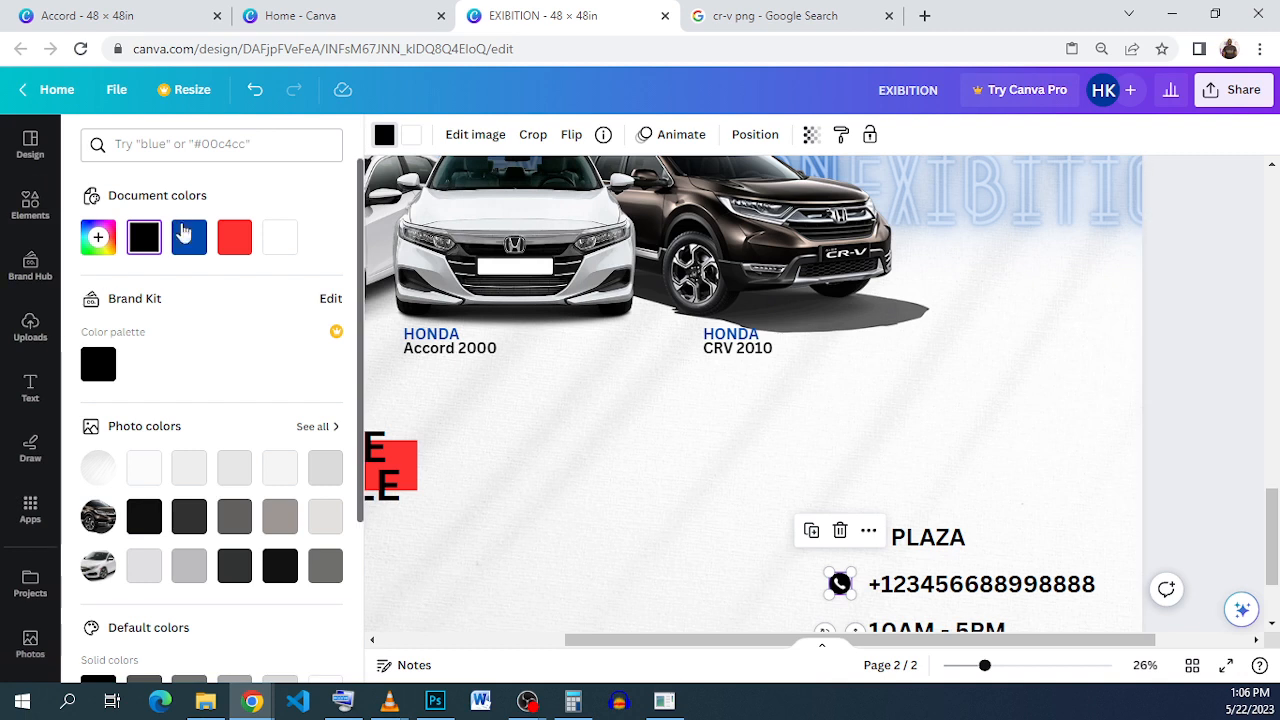
left_click(145, 238)
left_click(190, 245)
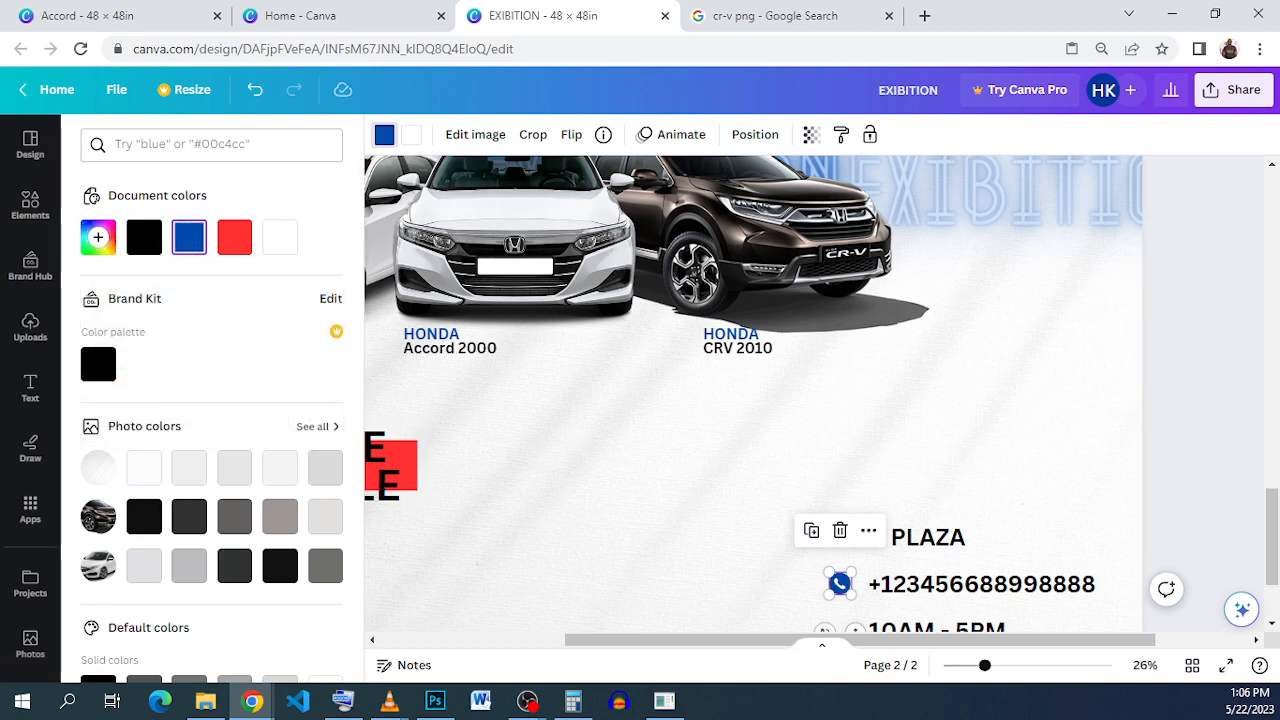
left_click(30, 205)
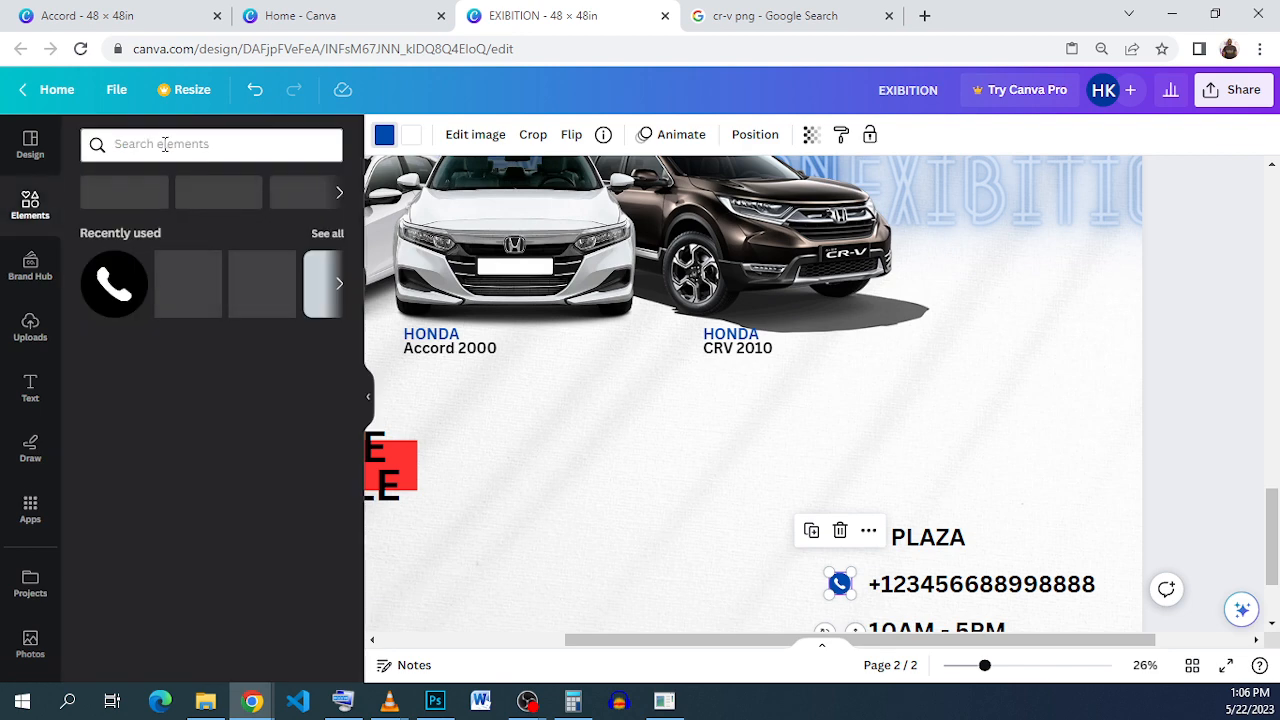
Step: Search Elements for a time graphic, add the clock and make it blue
left_click(165, 144)
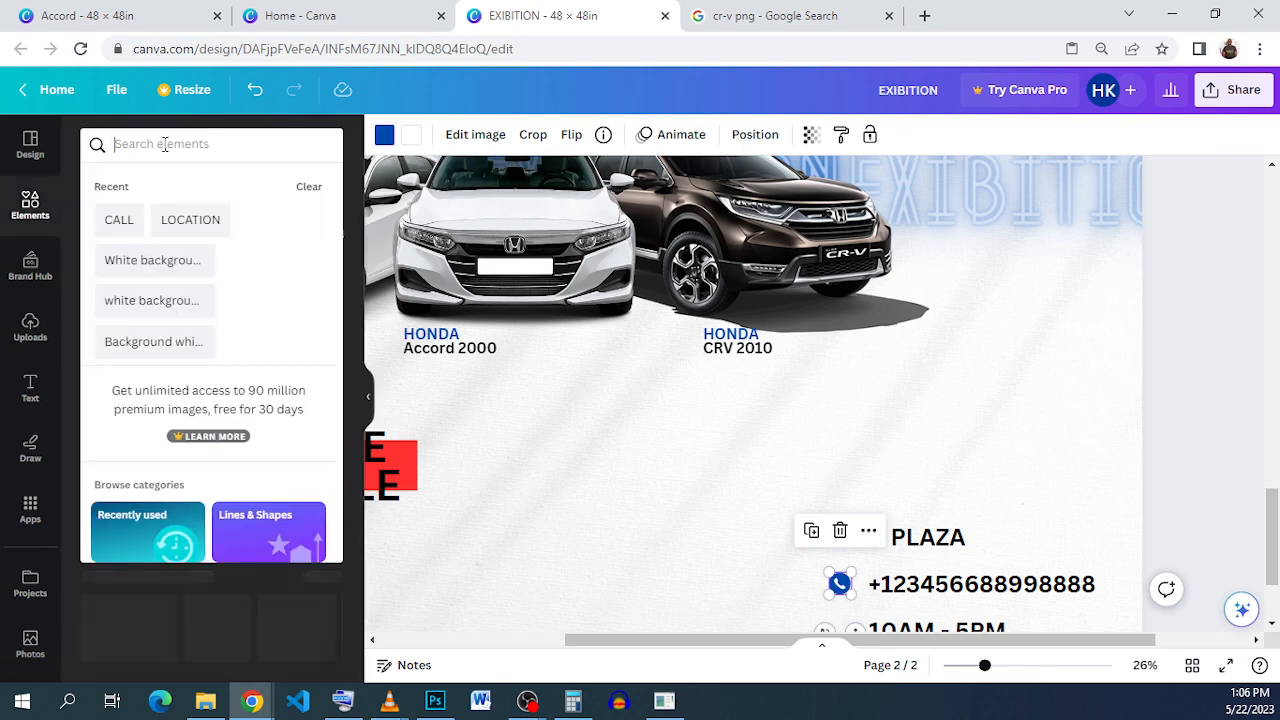
type("Ti")
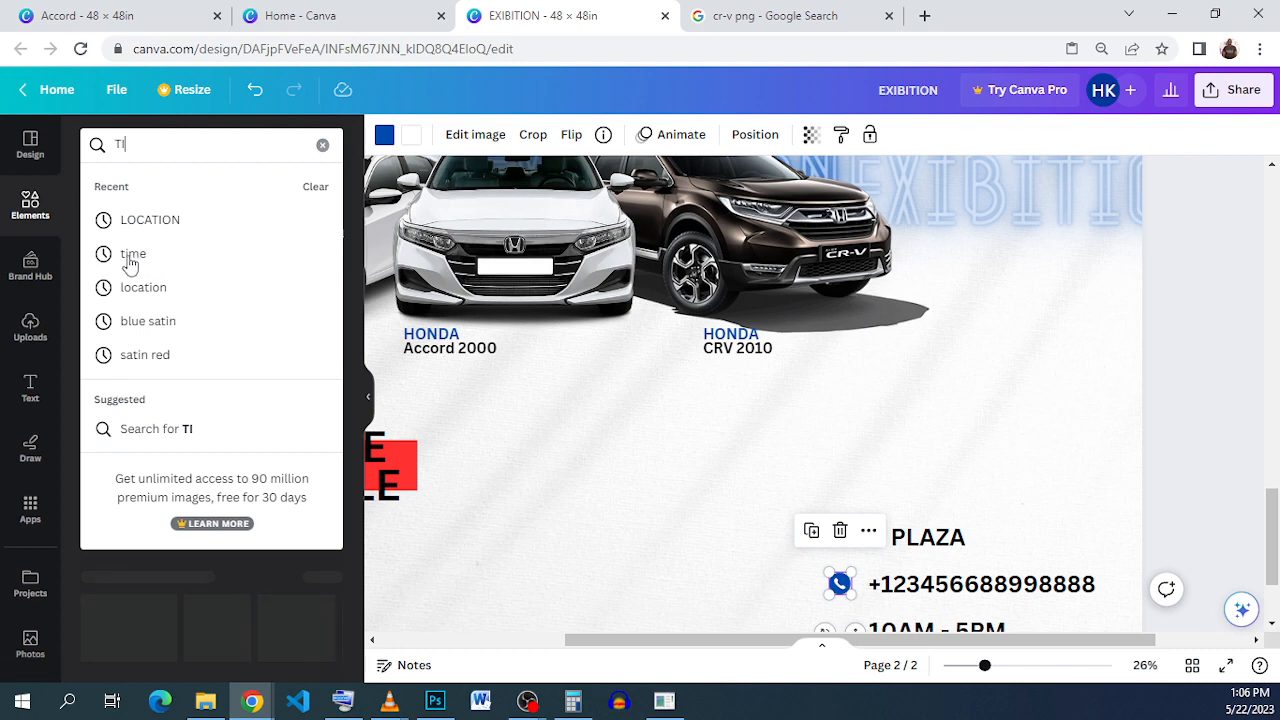
key("Down")
key("Down")
key("Return")
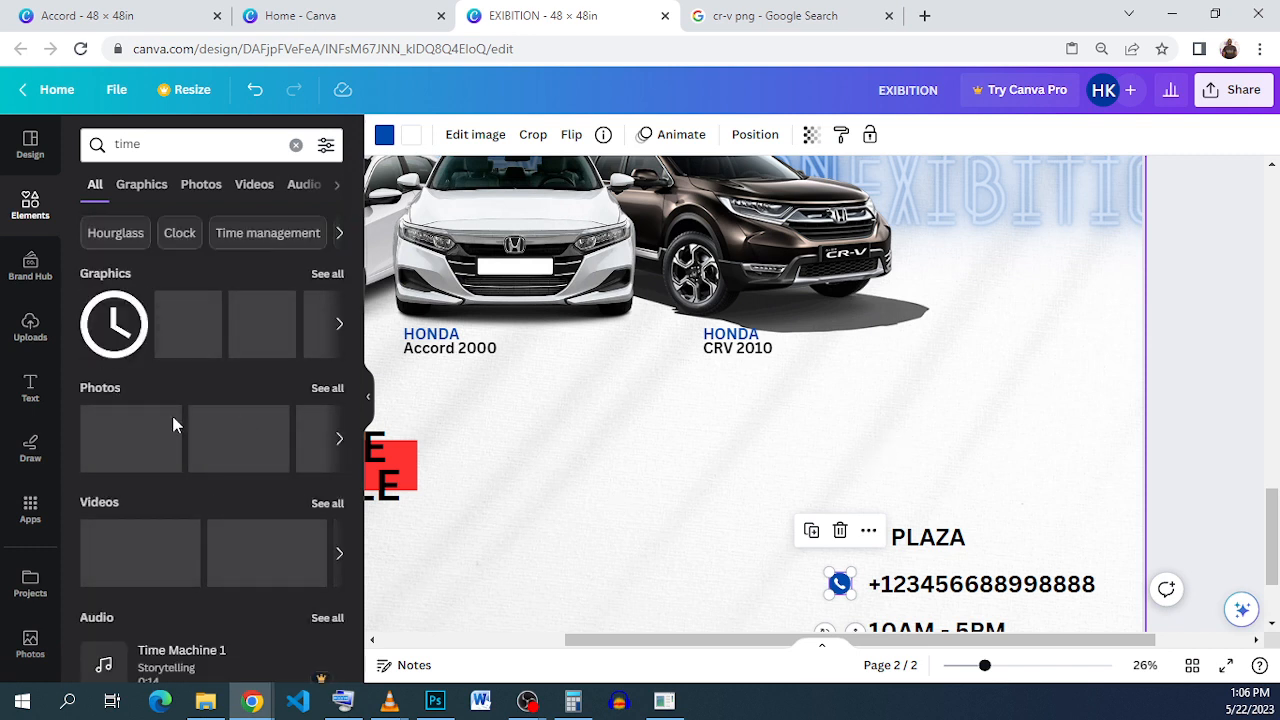
left_click(116, 336)
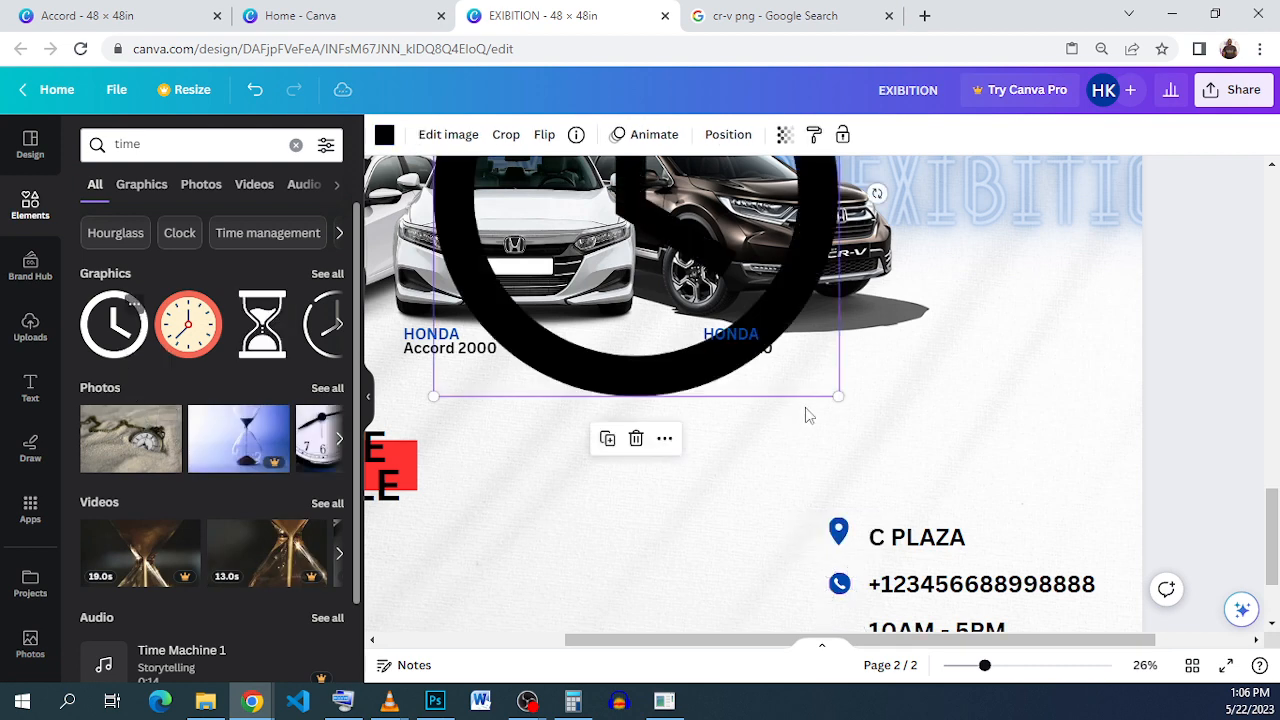
left_click(384, 134)
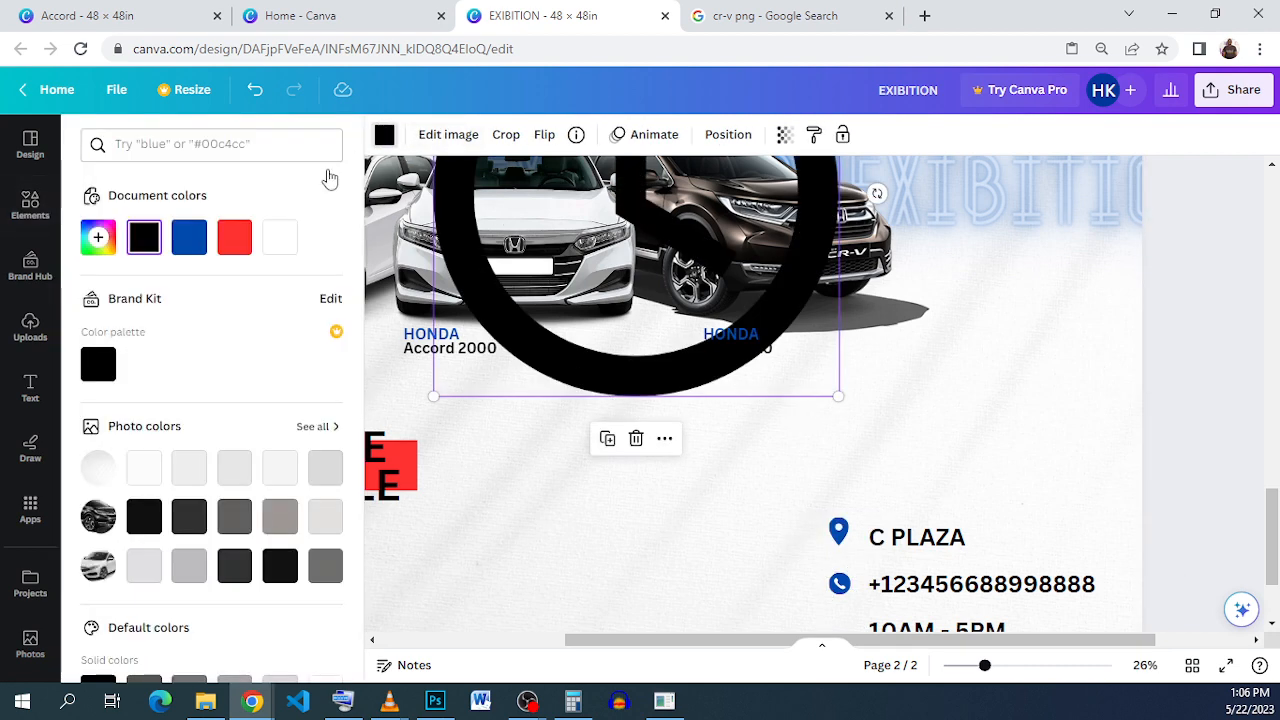
left_click(189, 240)
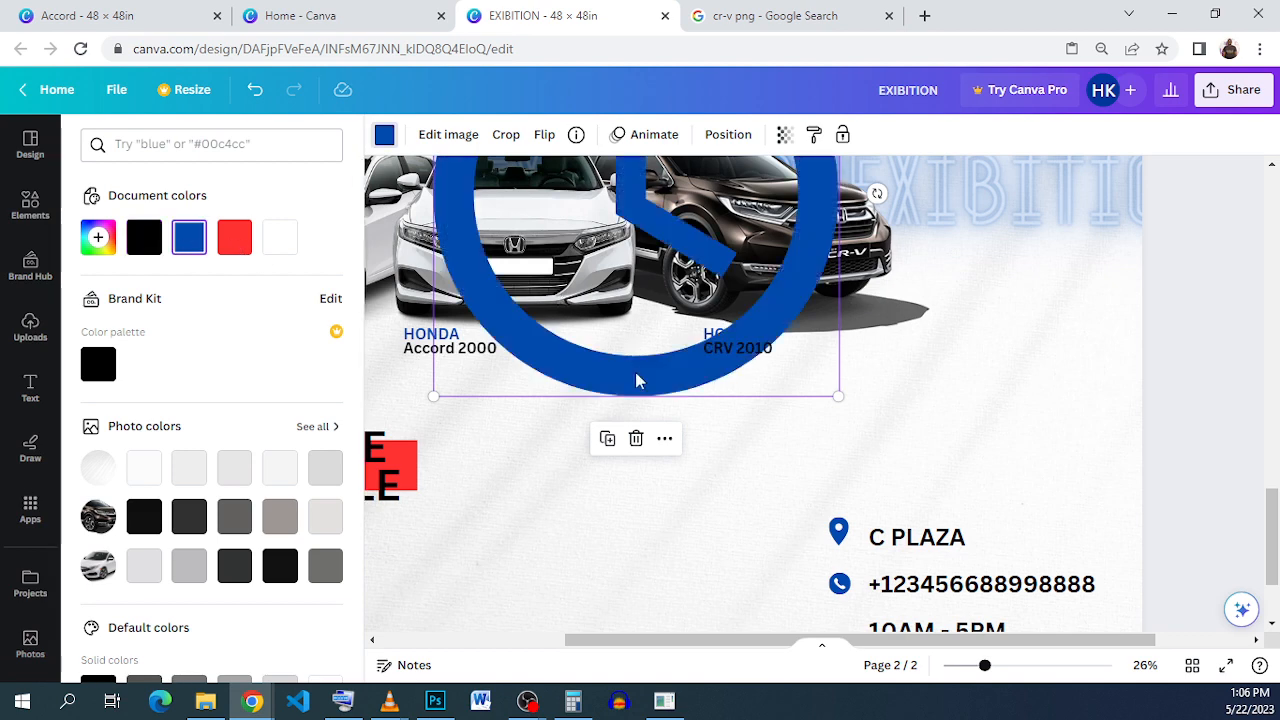
Step: Shrink the clock to icon size and align it beside 10AM - 5PM under the phone icon
left_click_drag(638, 381, 660, 574)
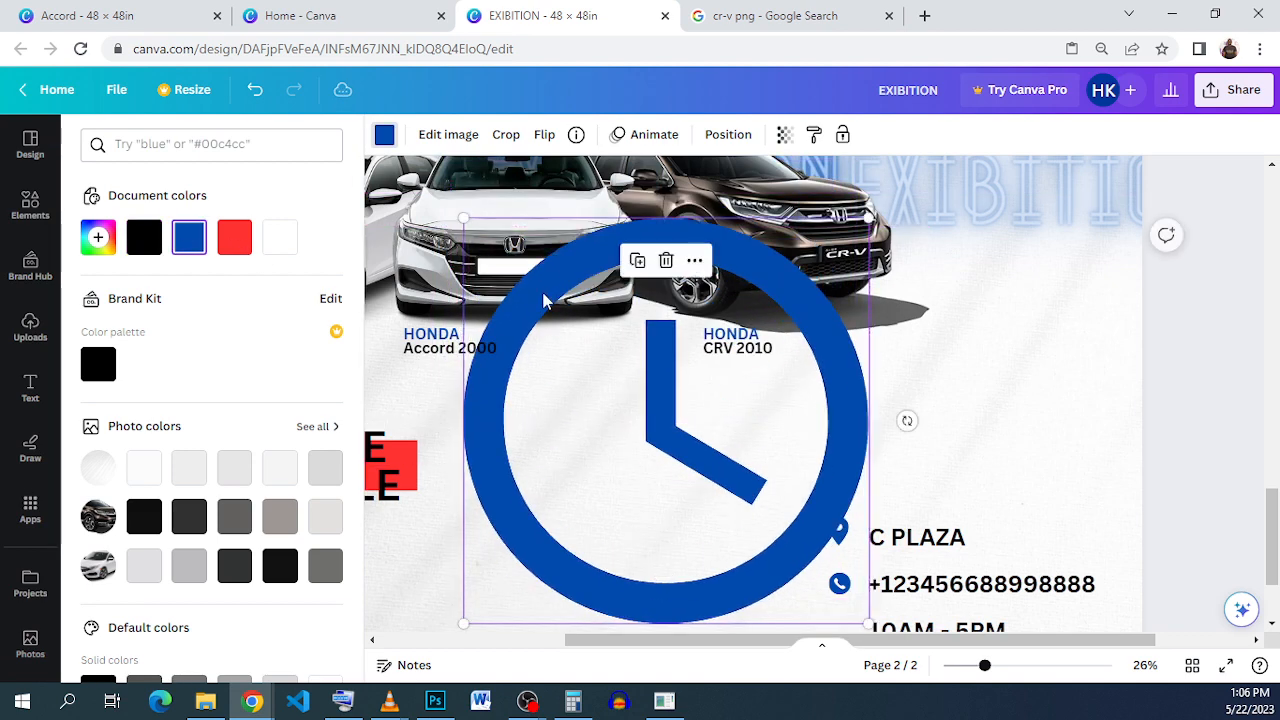
left_click_drag(468, 217, 845, 630)
scroll(830, 580, "down", 1)
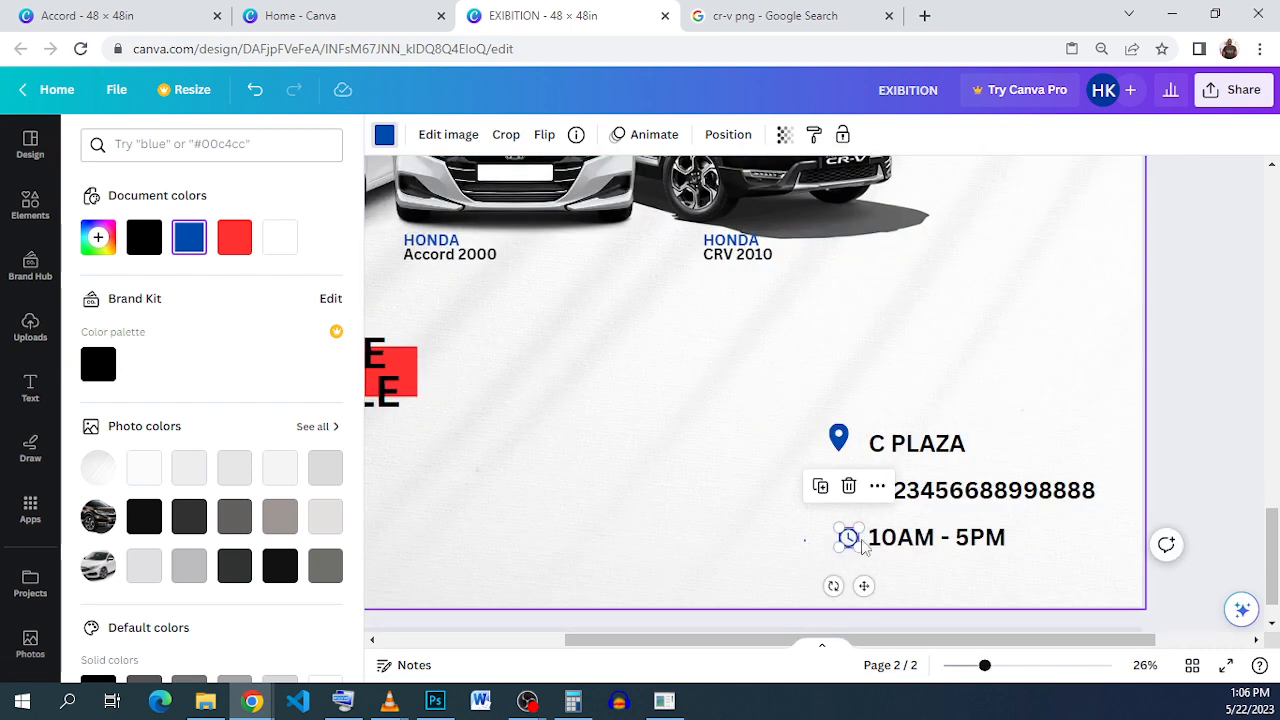
left_click(929, 555)
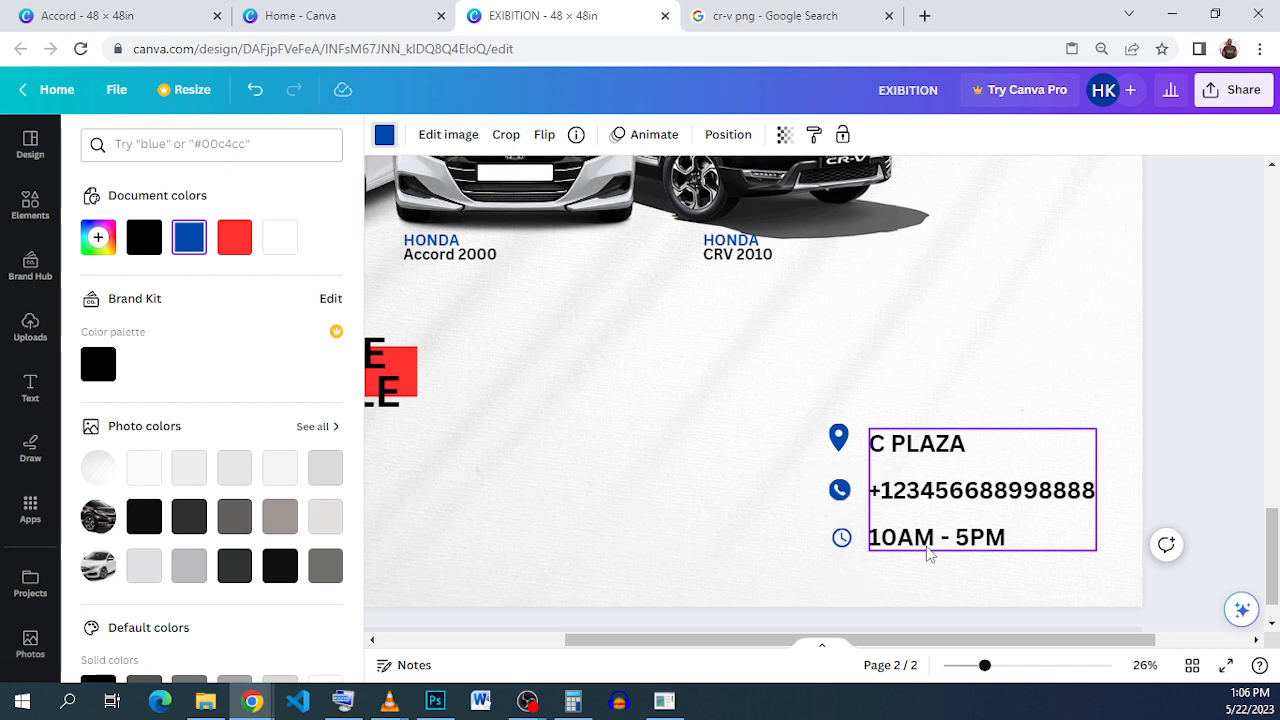
key("Left")
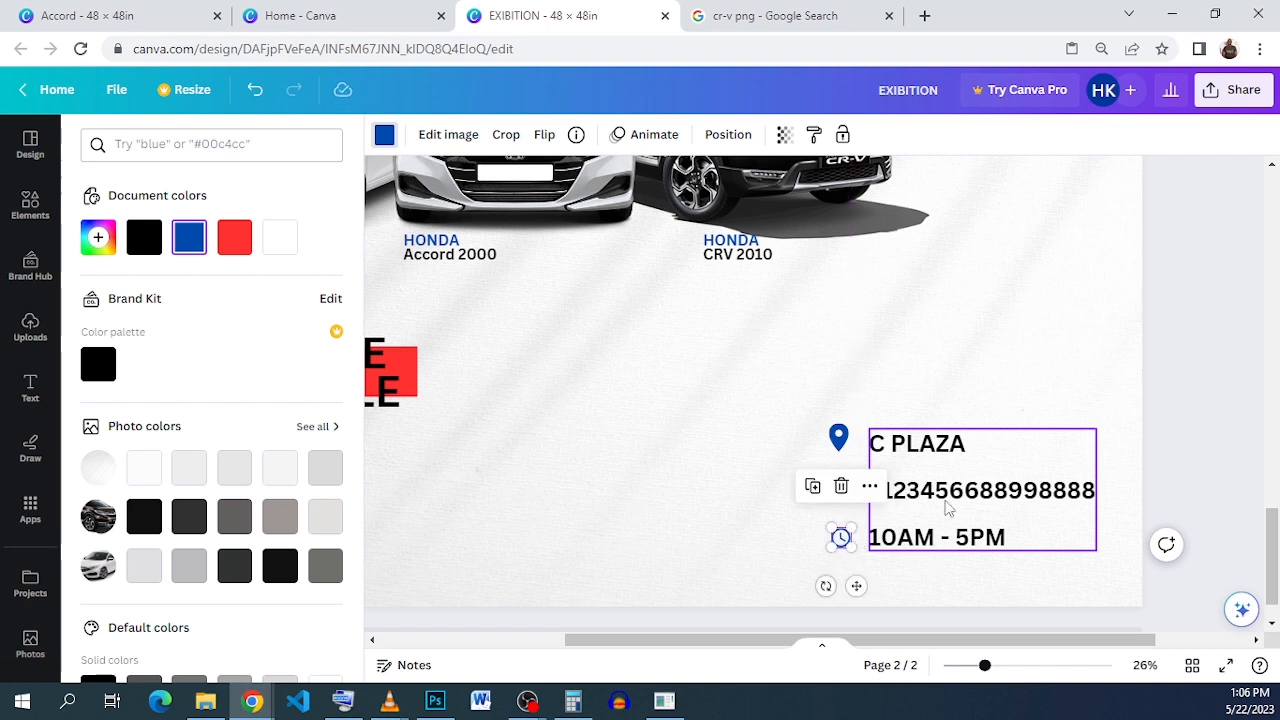
left_click(1178, 473)
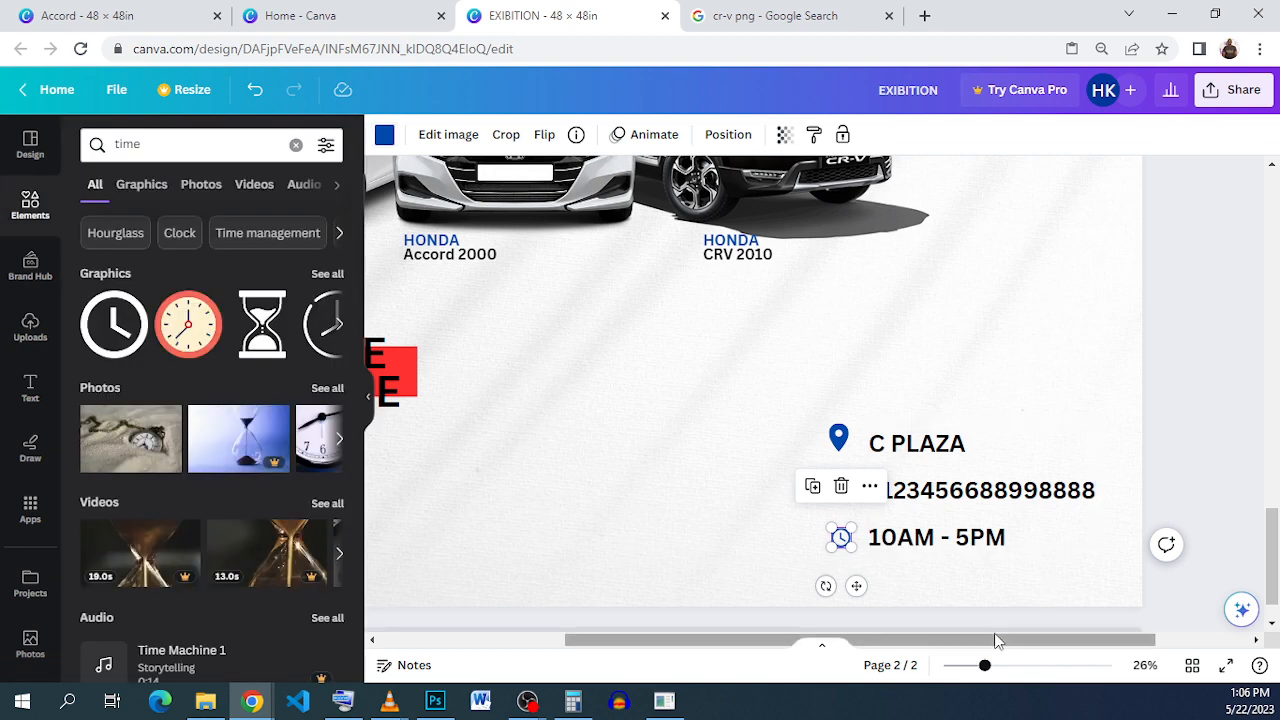
left_click_drag(994, 643, 733, 649)
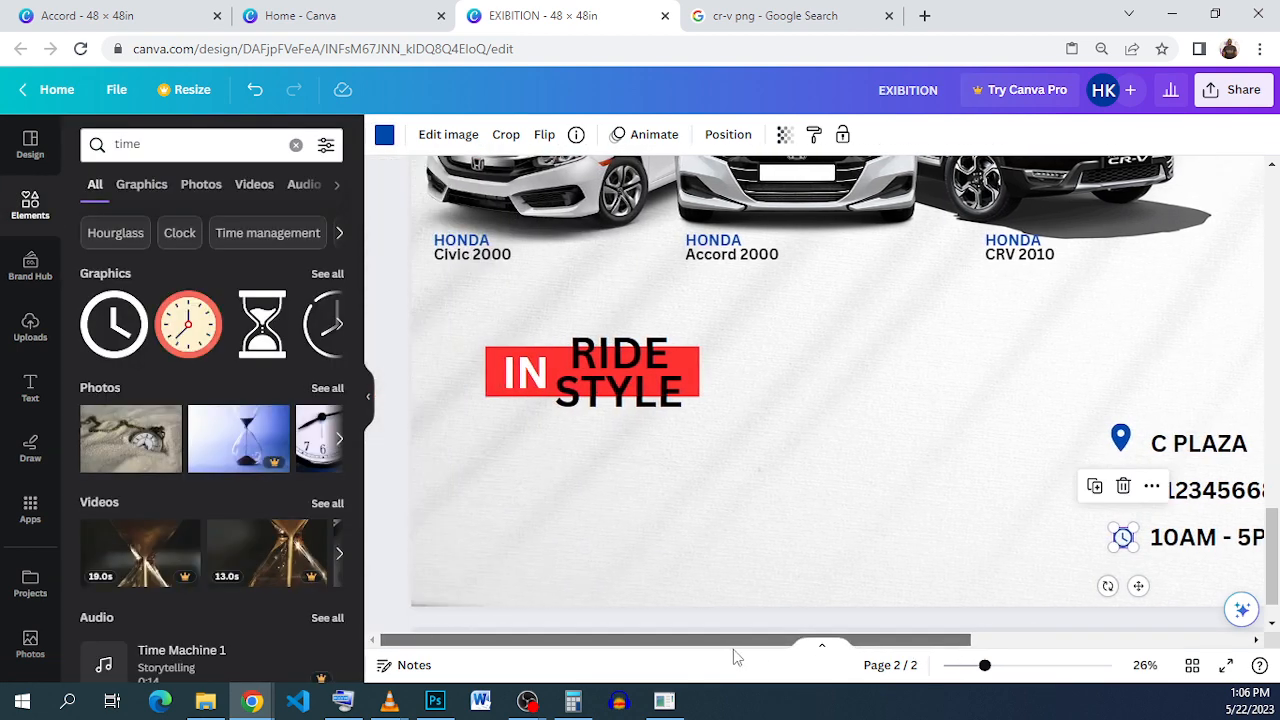
Step: Add a red rounded square below Civic 2000 and stretch it into a wide bar, about 25.5 × 3.1
left_click(30, 213)
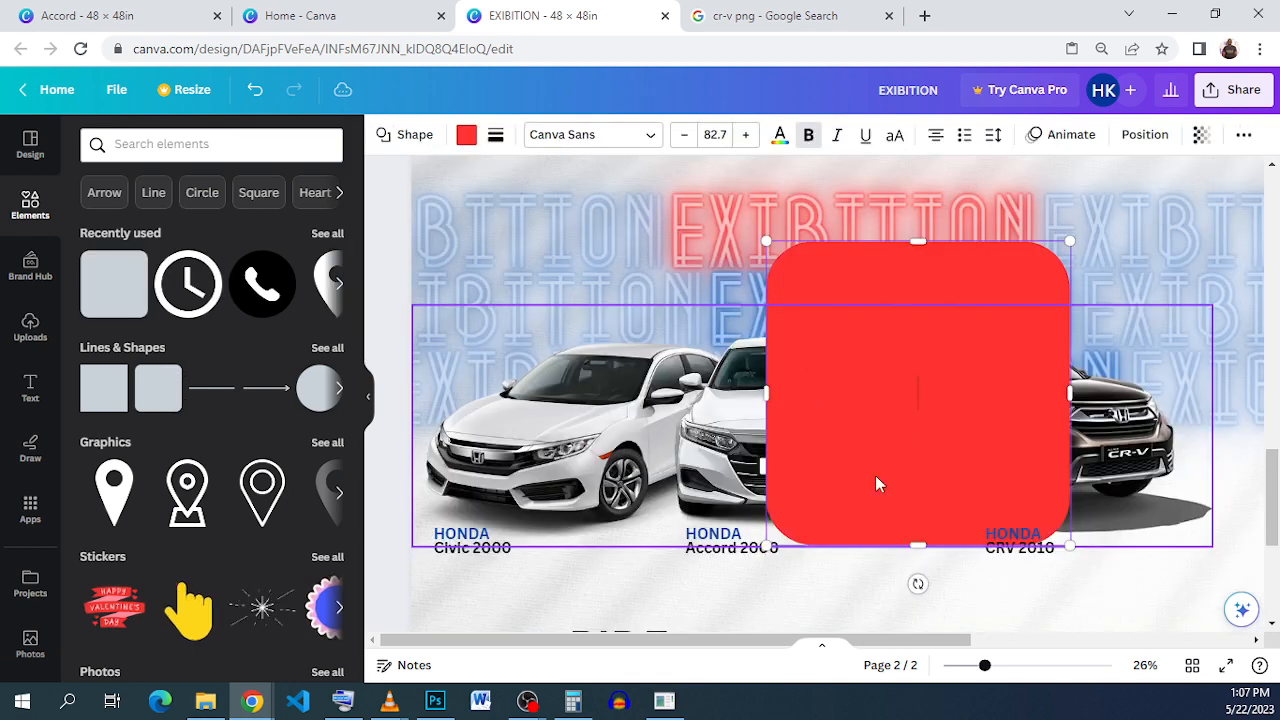
scroll(876, 482, "down", 3)
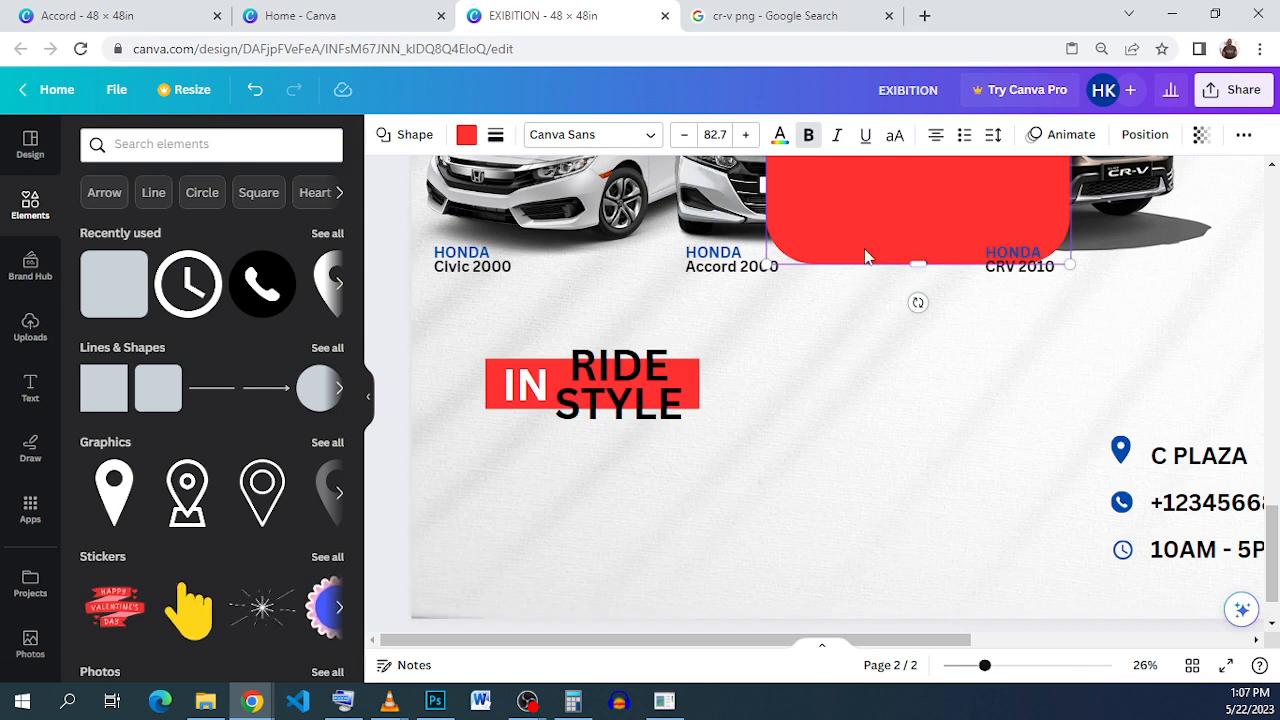
left_click_drag(866, 256, 497, 544)
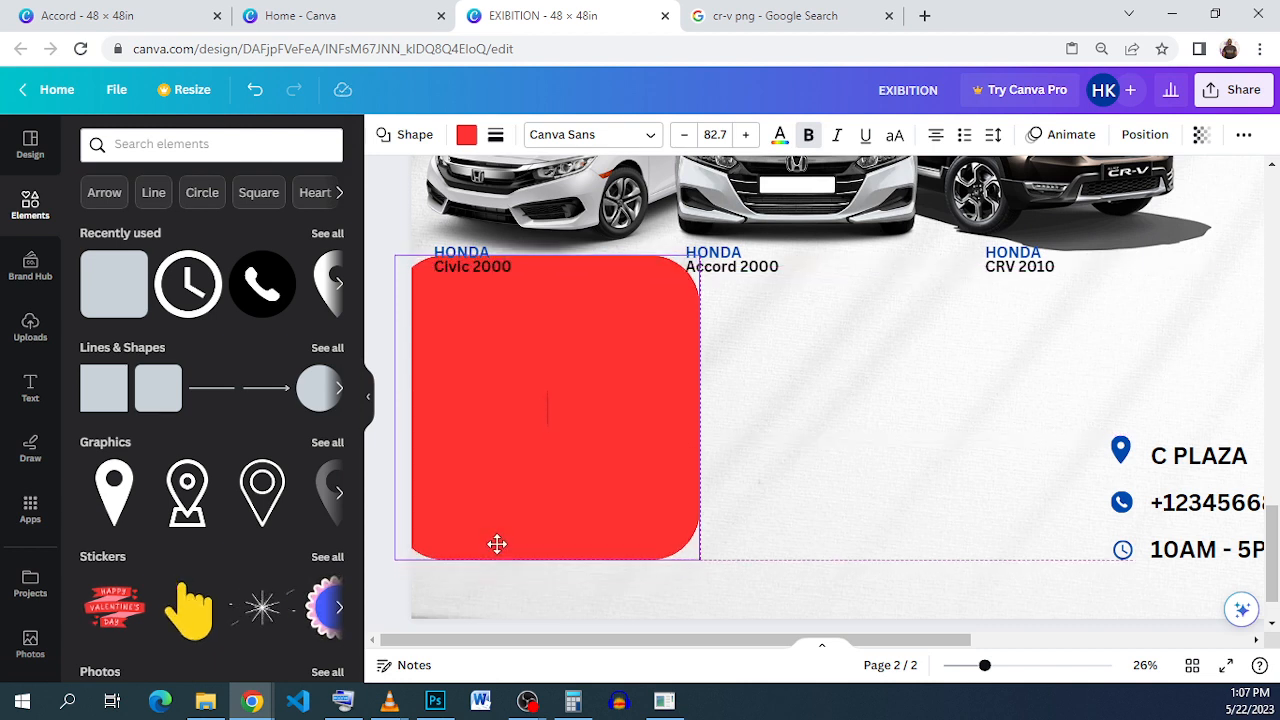
left_click_drag(497, 544, 497, 549)
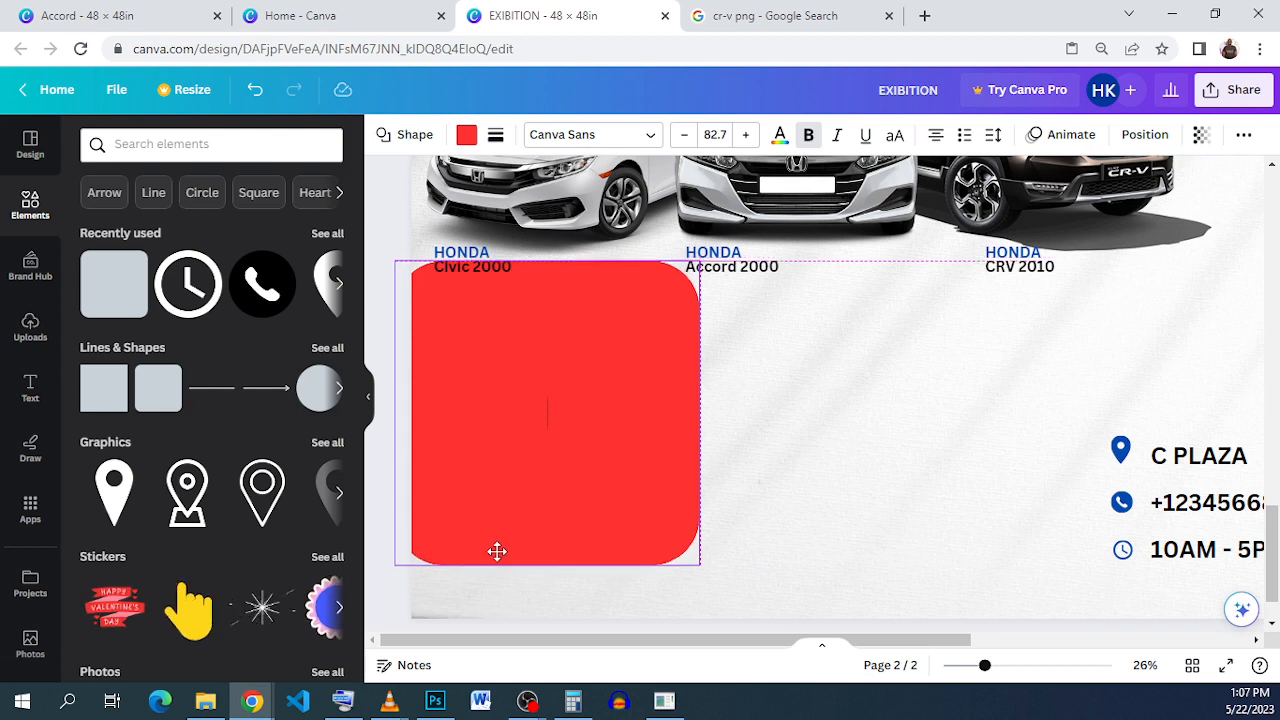
left_click_drag(497, 551, 498, 547)
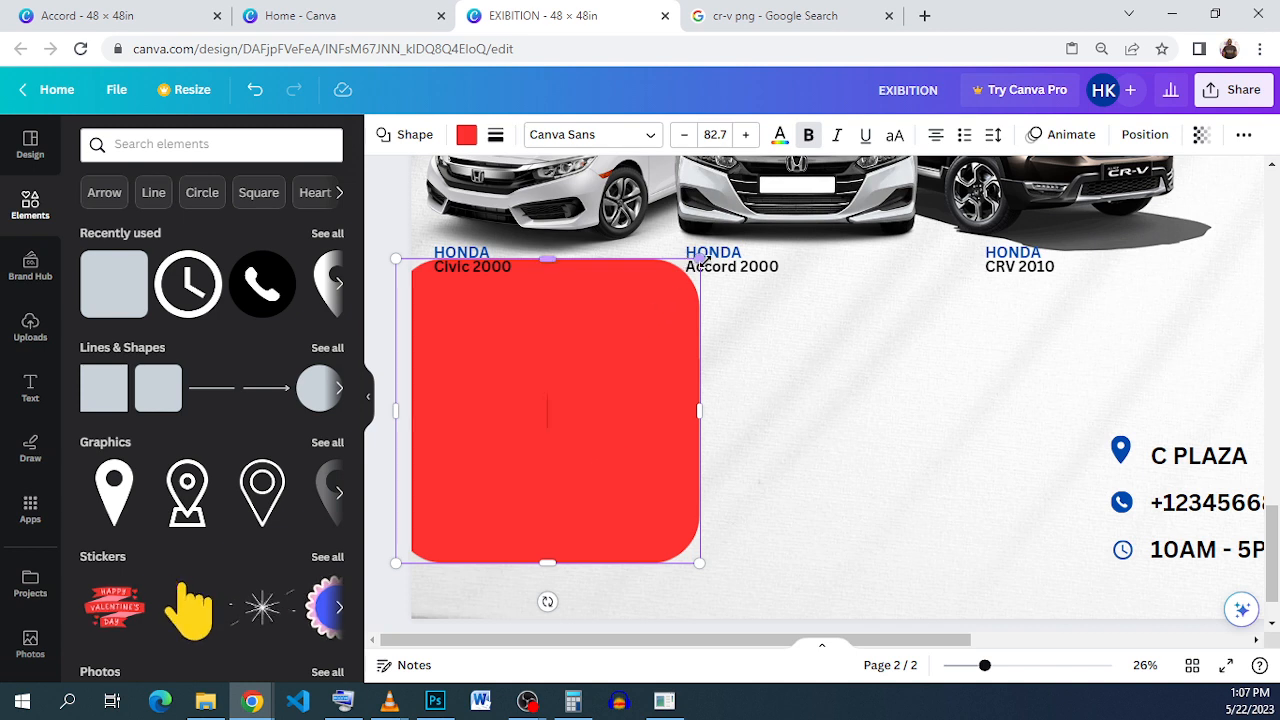
left_click_drag(702, 262, 937, 500)
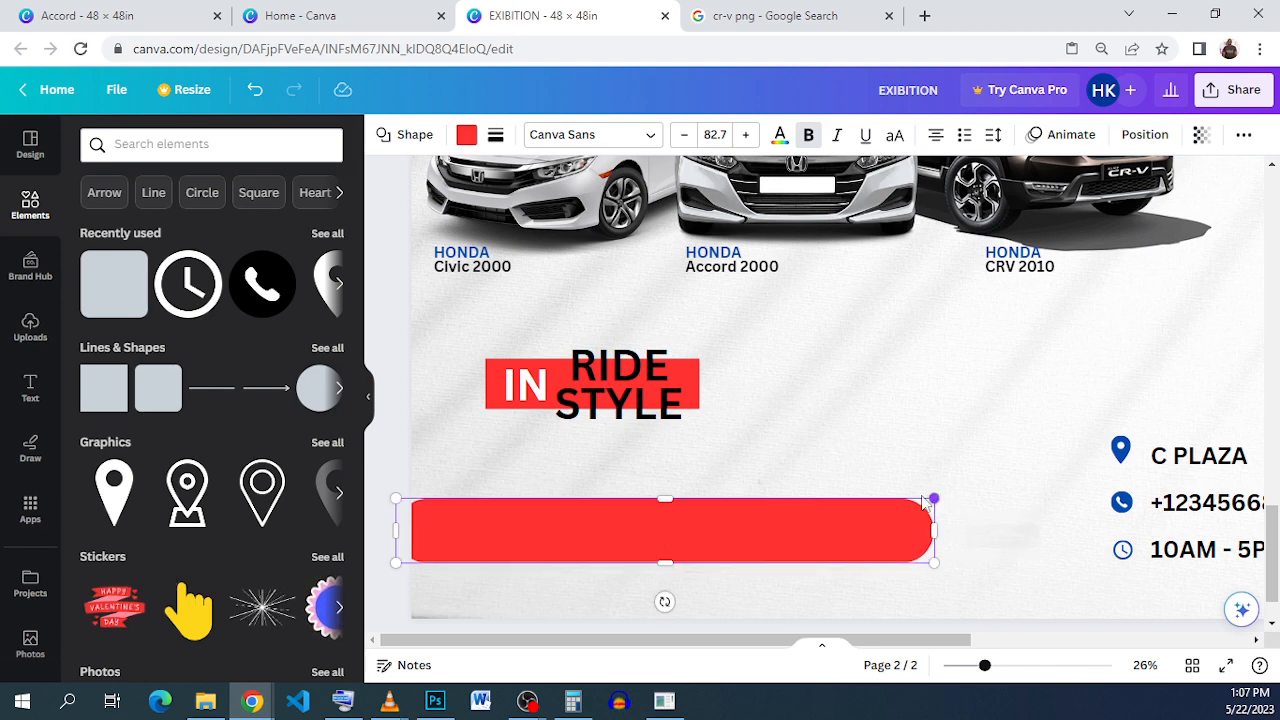
left_click(464, 143)
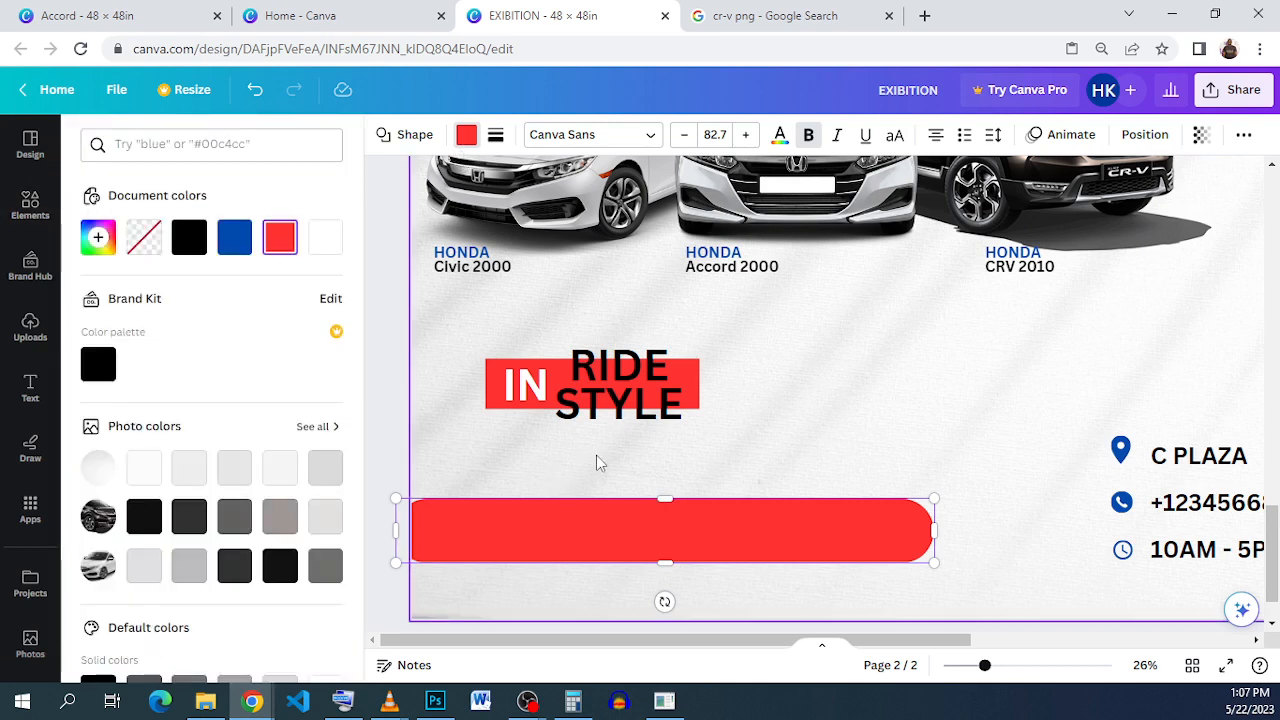
left_click(428, 378)
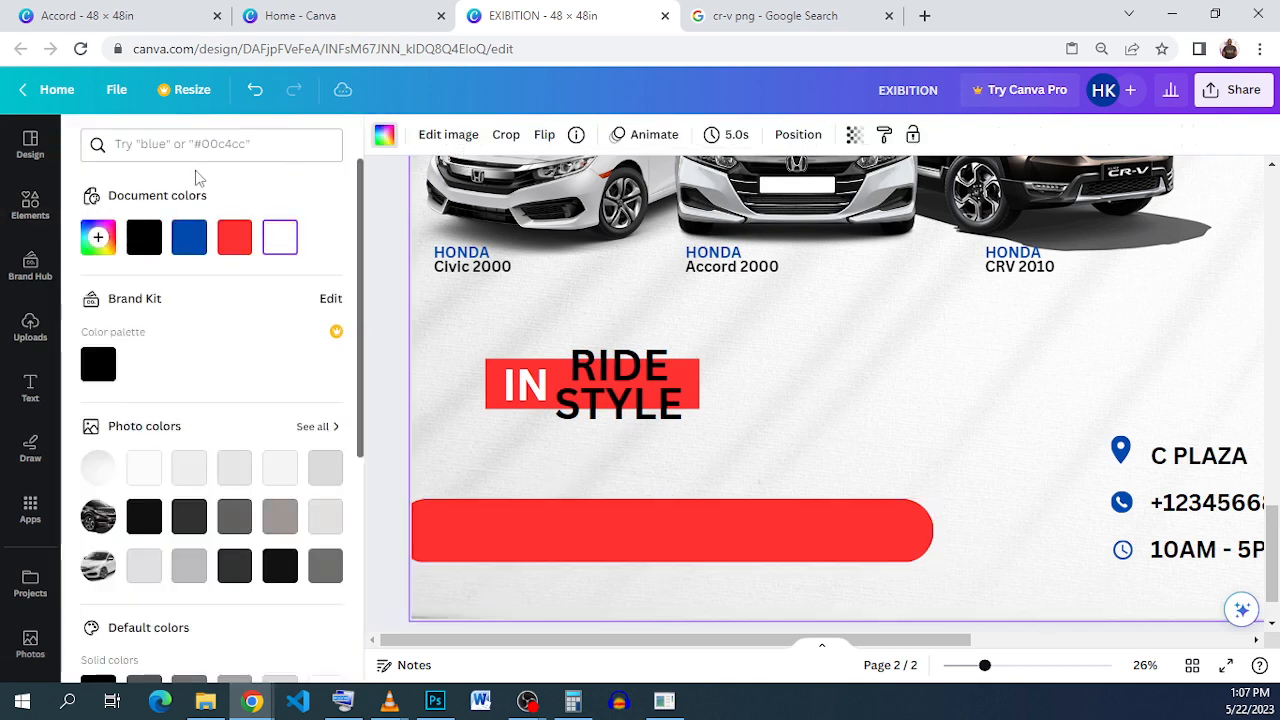
Step: Copy the Civic 2000 text onto the red bar, widen it, and retype it as CAR-CARS
left_click(505, 268)
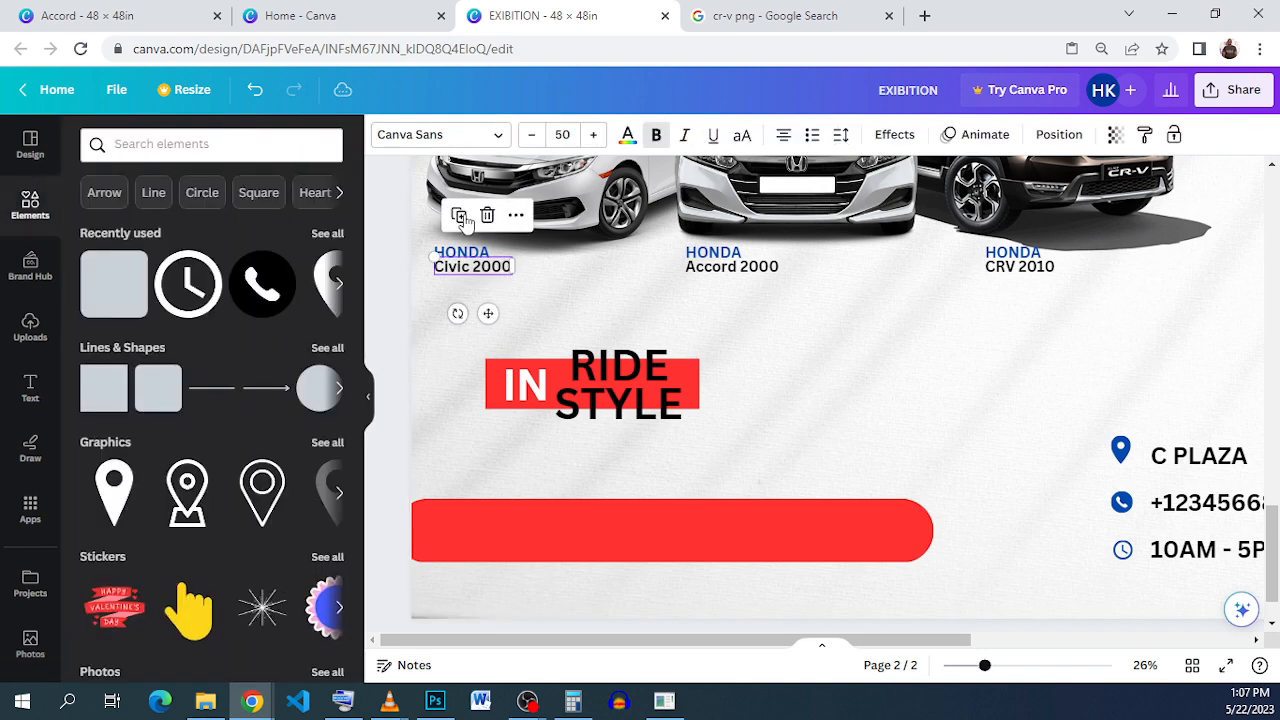
left_click_drag(490, 315, 510, 545)
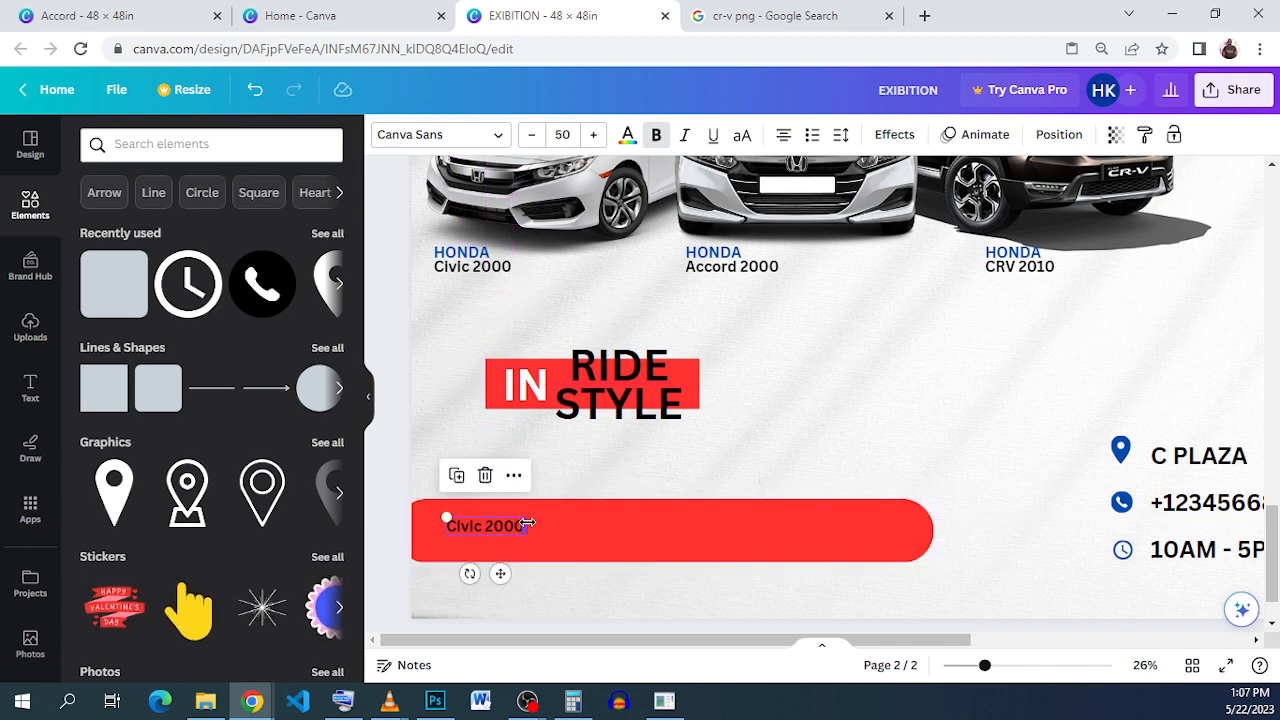
left_click_drag(620, 529, 627, 528)
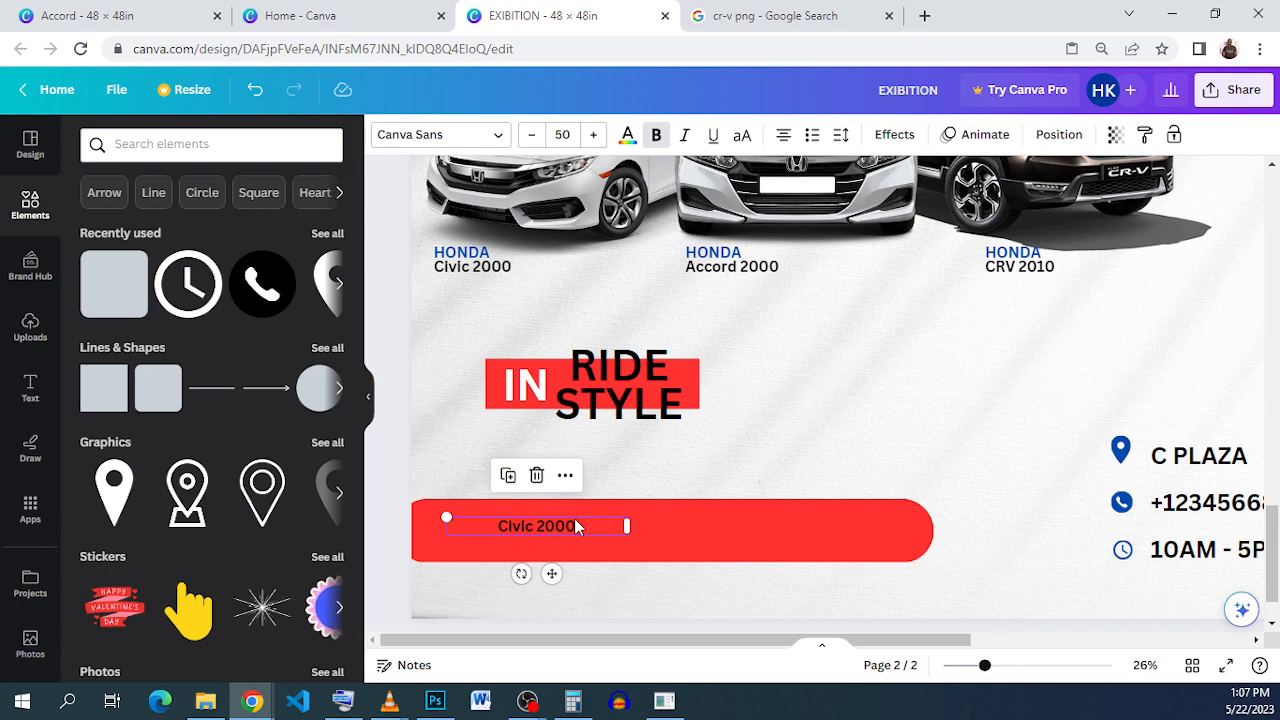
double_click(576, 527)
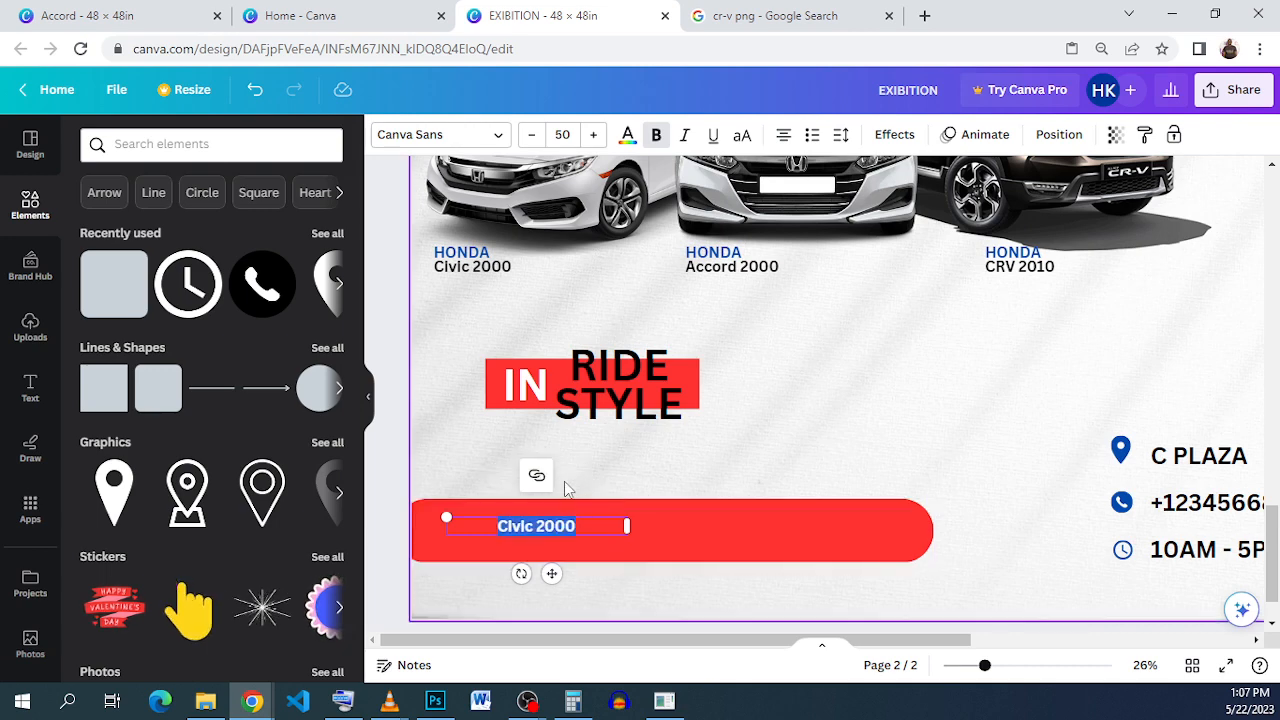
type("CAR-")
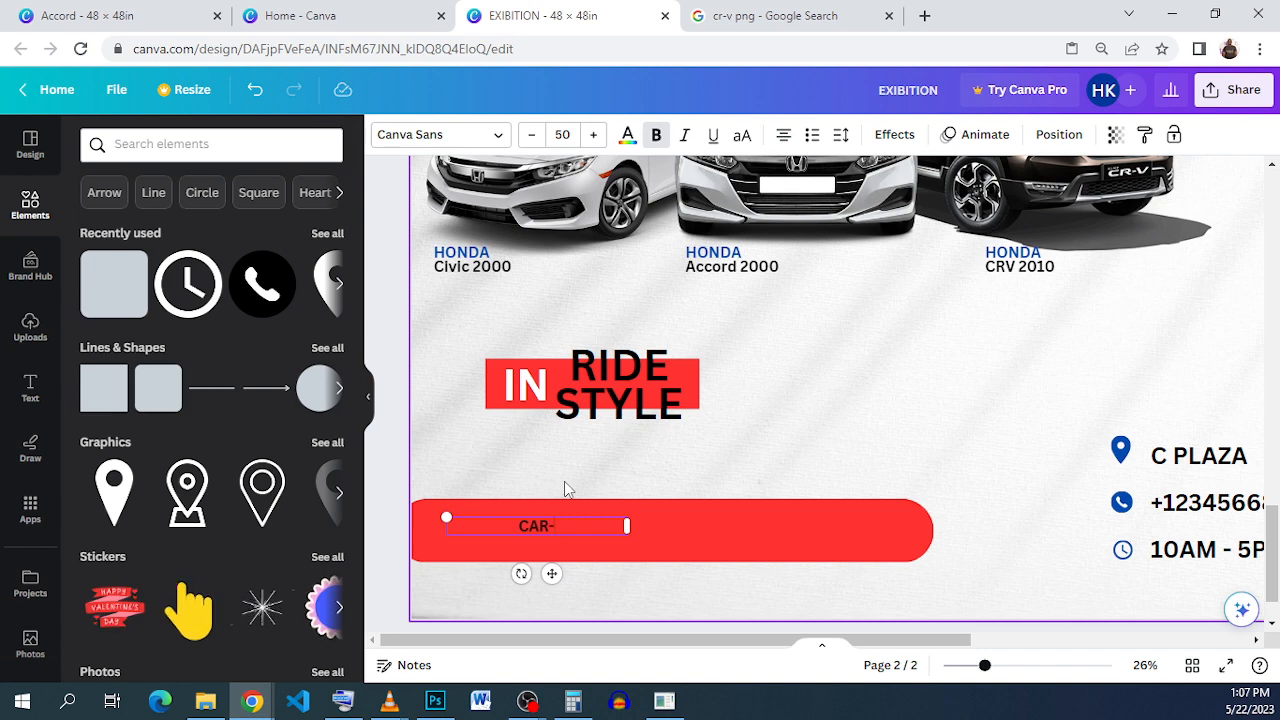
type("CARS")
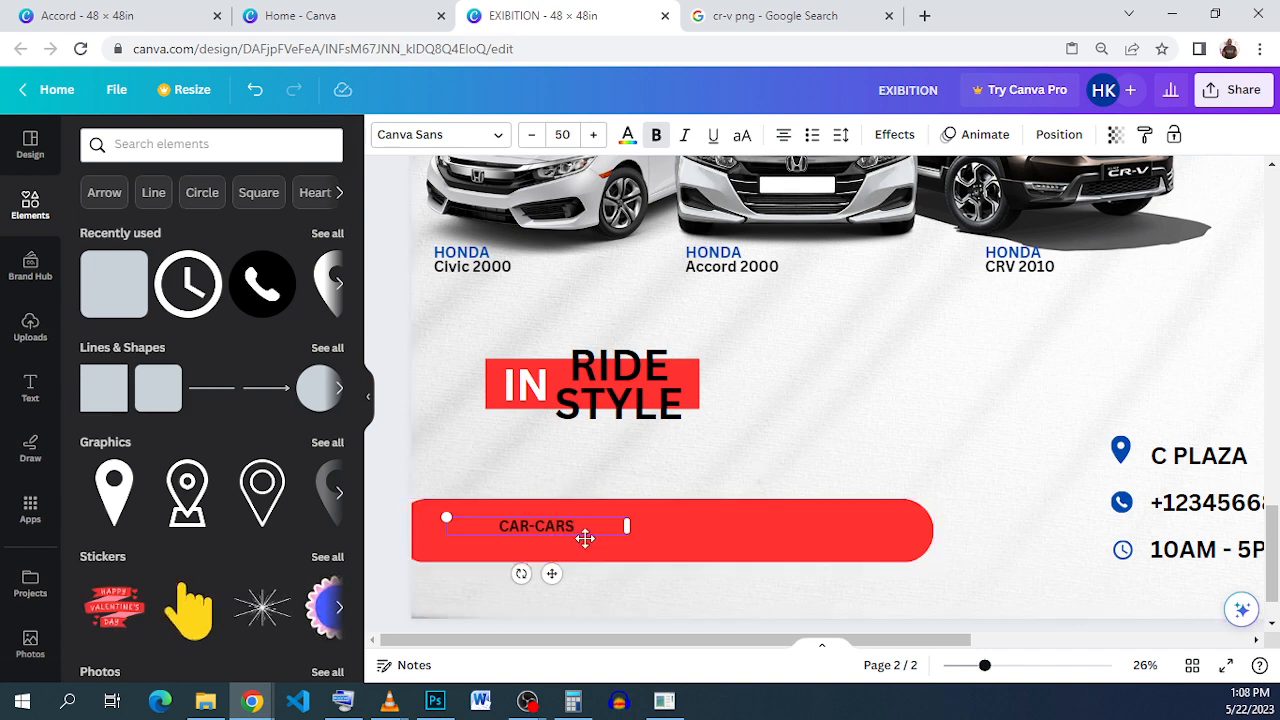
left_click(570, 511)
Step: Raise the CAR-CARS font size to 70
double_click(565, 523)
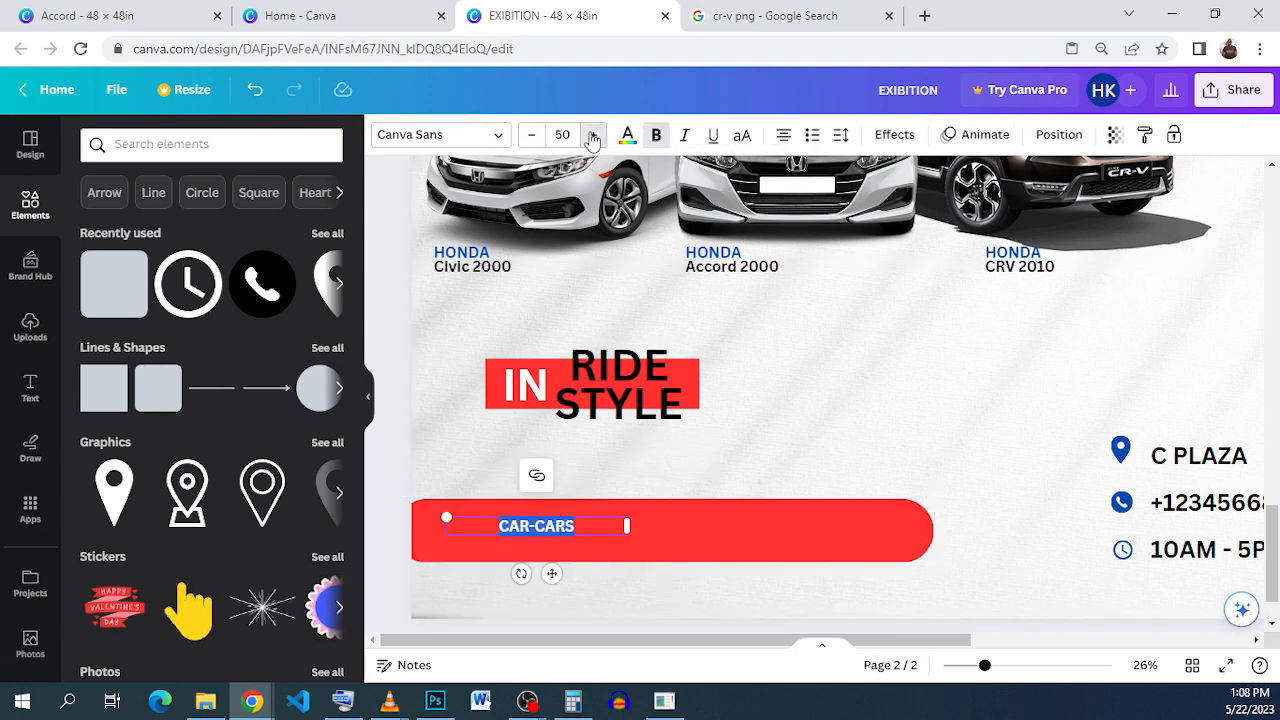
left_click(593, 135)
left_click(593, 135)
left_click(593, 135)
left_click(593, 135)
left_click(593, 135)
left_click(593, 135)
left_click(593, 135)
left_click(593, 135)
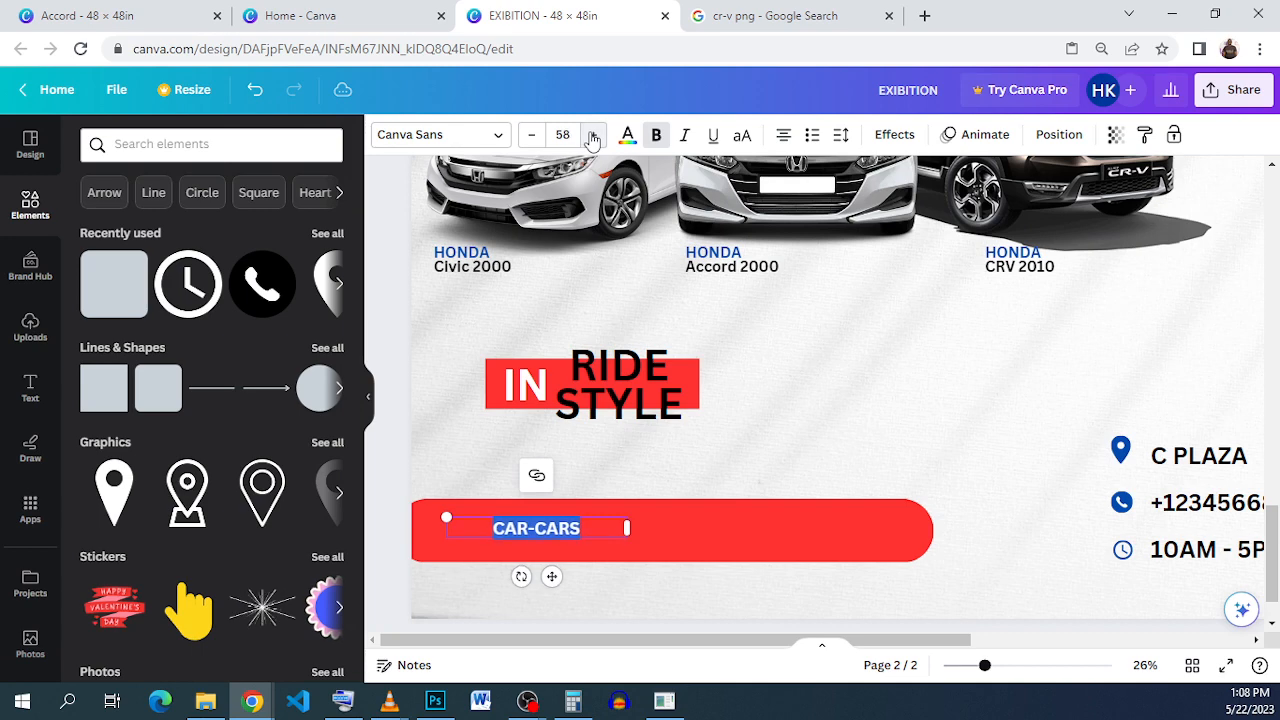
left_click(593, 135)
double_click(593, 135)
double_click(593, 135)
left_click(593, 135)
double_click(593, 135)
double_click(593, 135)
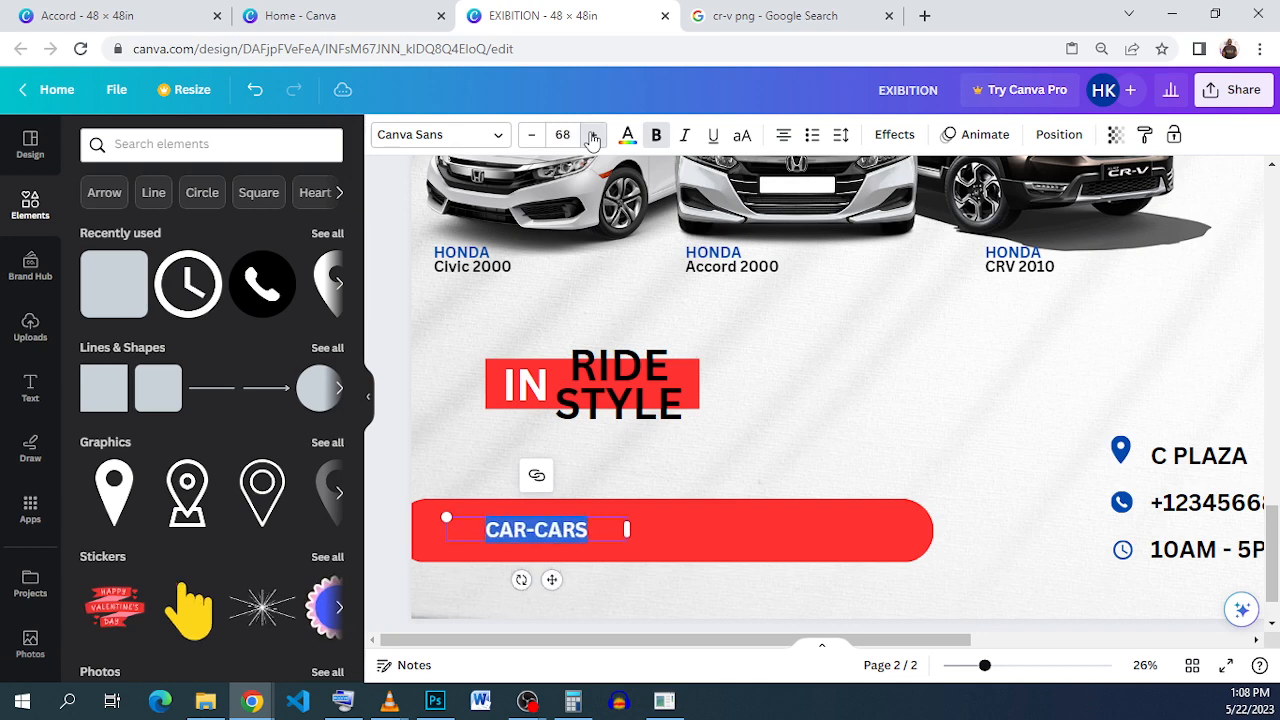
double_click(593, 135)
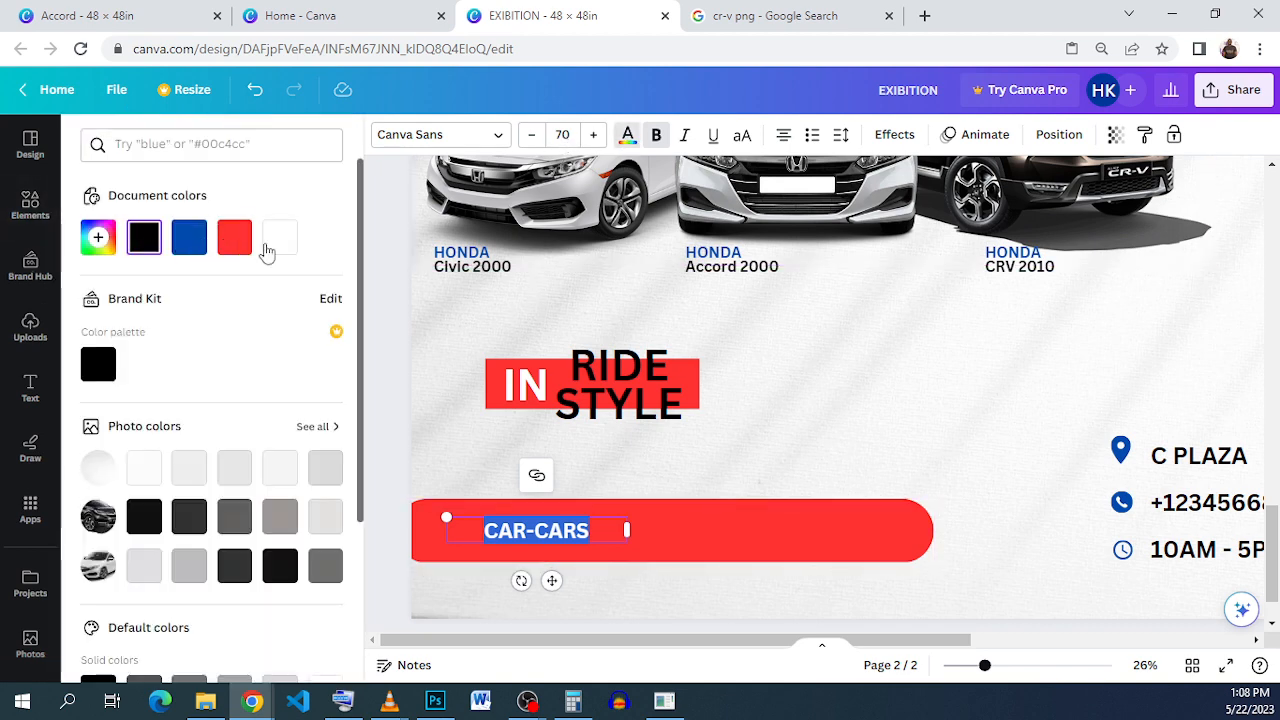
Step: Make the CAR-CARS text white
left_click(277, 248)
left_click(645, 554)
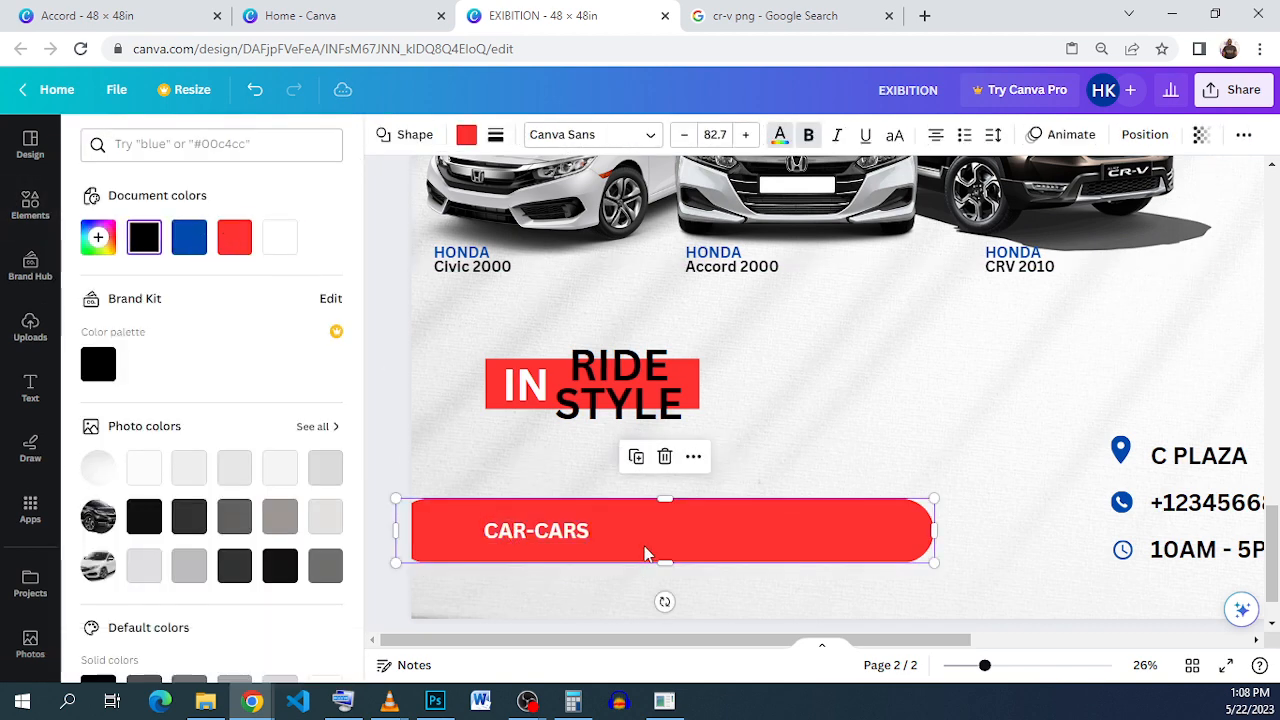
left_click(592, 537)
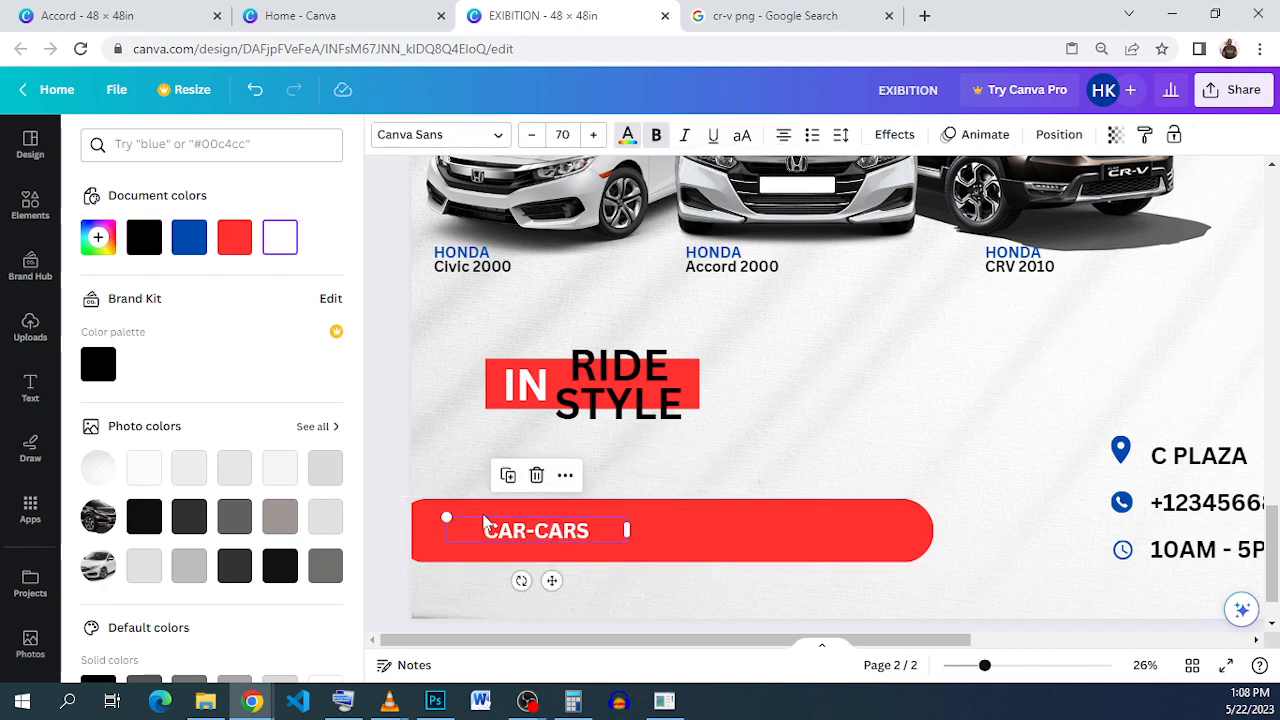
Step: Search the element library for 'FACE' and add a round Facebook logo
left_click(32, 202)
left_click(158, 143)
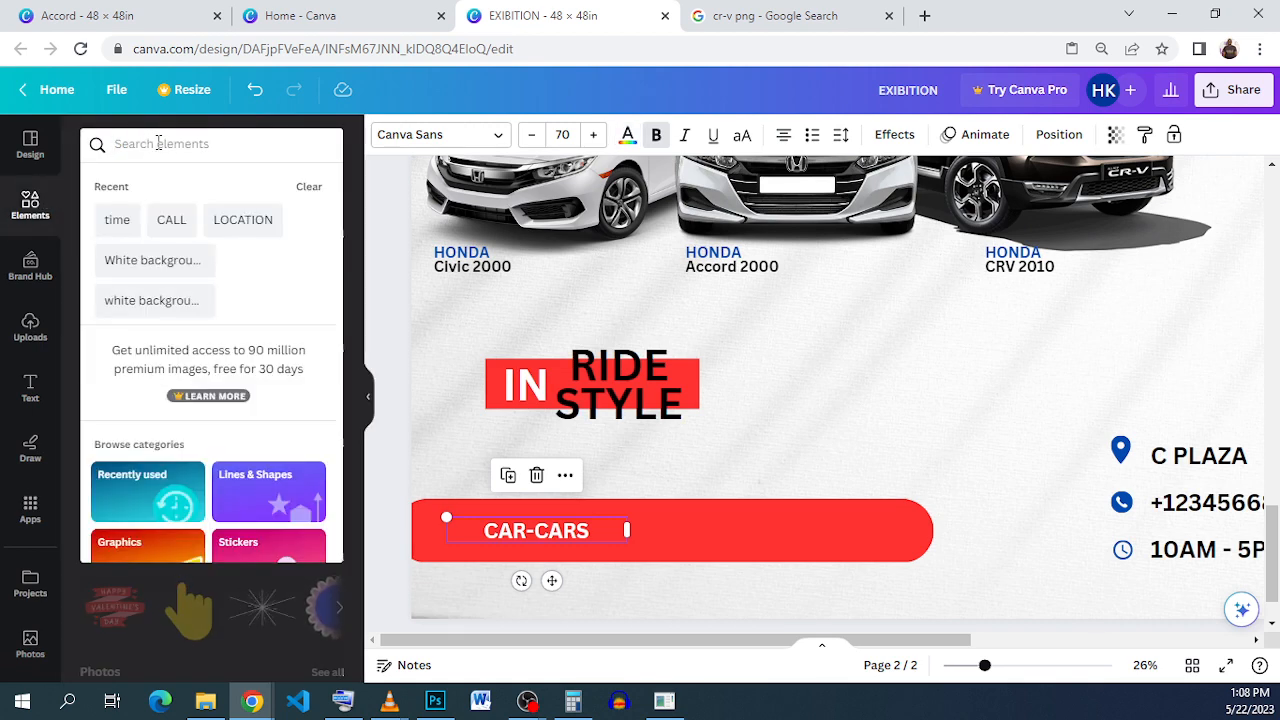
type("FACE")
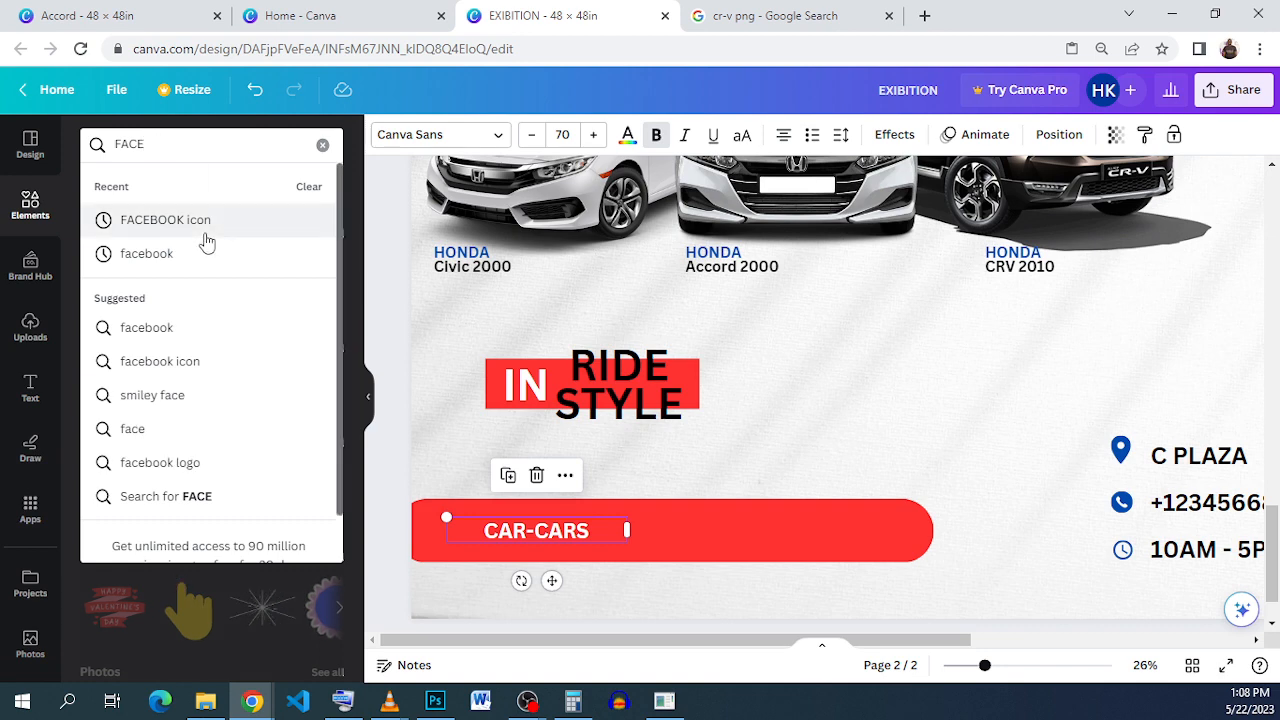
left_click(165, 220)
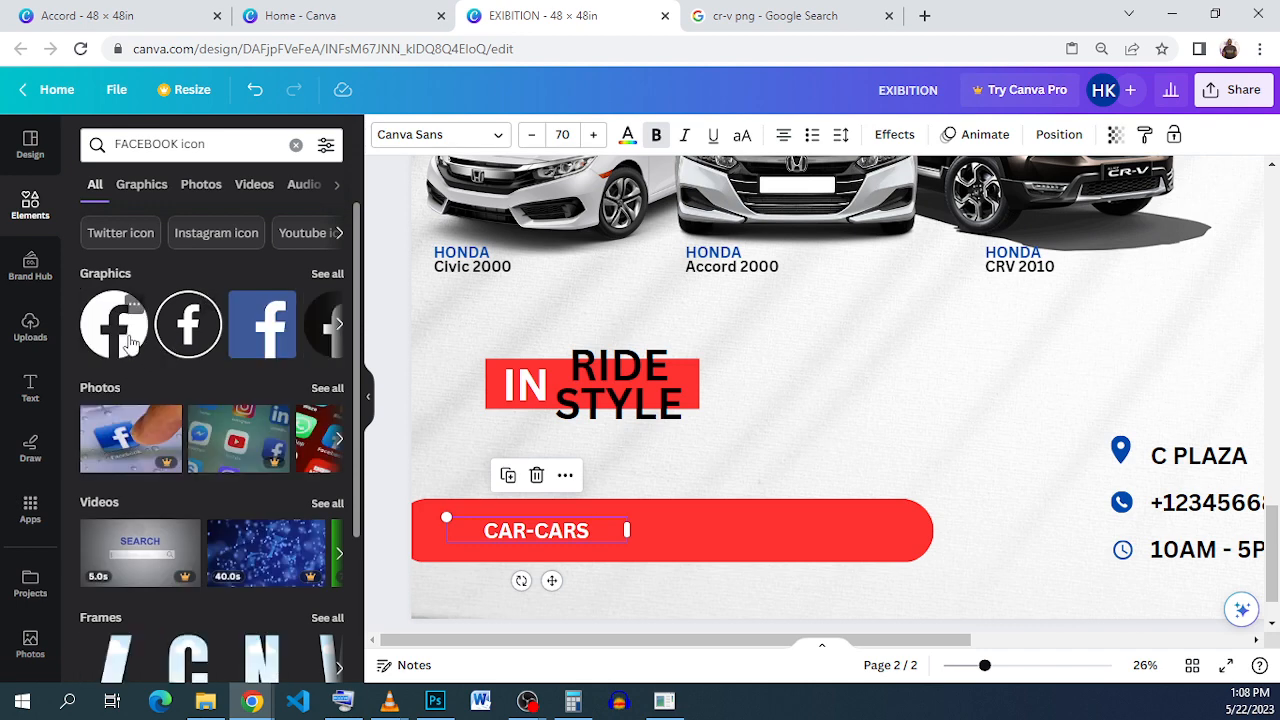
left_click(130, 343)
Step: Shrink the Facebook logo to a small icon right of CAR-CARS and colour it white
left_click_drag(852, 262, 688, 522)
scroll(962, 207, "up", 2)
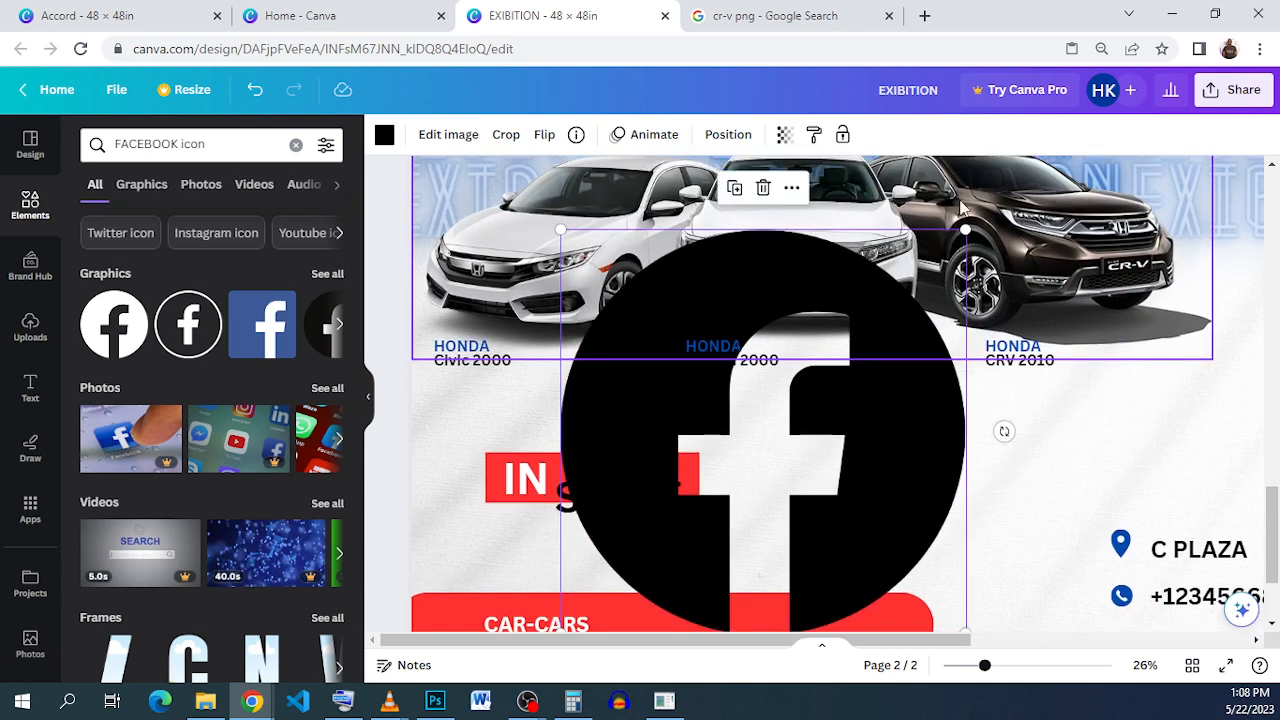
left_click_drag(963, 224, 823, 467)
scroll(823, 467, "down", 2)
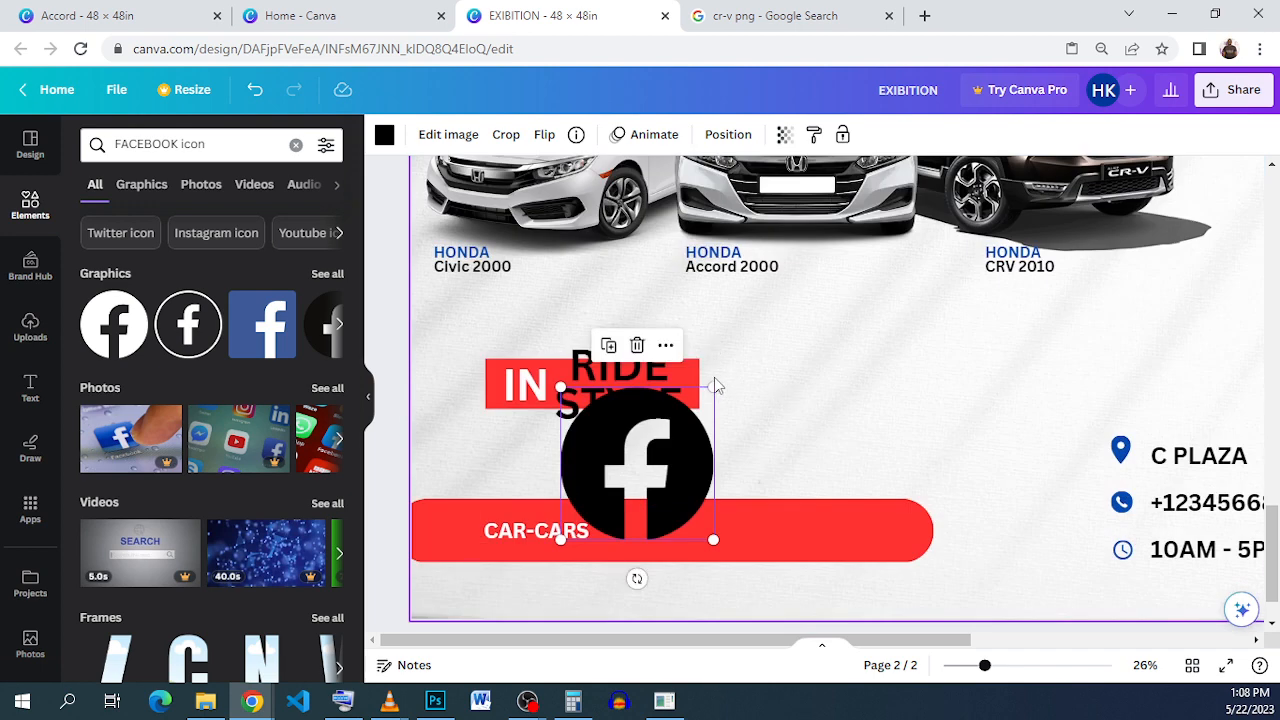
left_click_drag(714, 385, 589, 523)
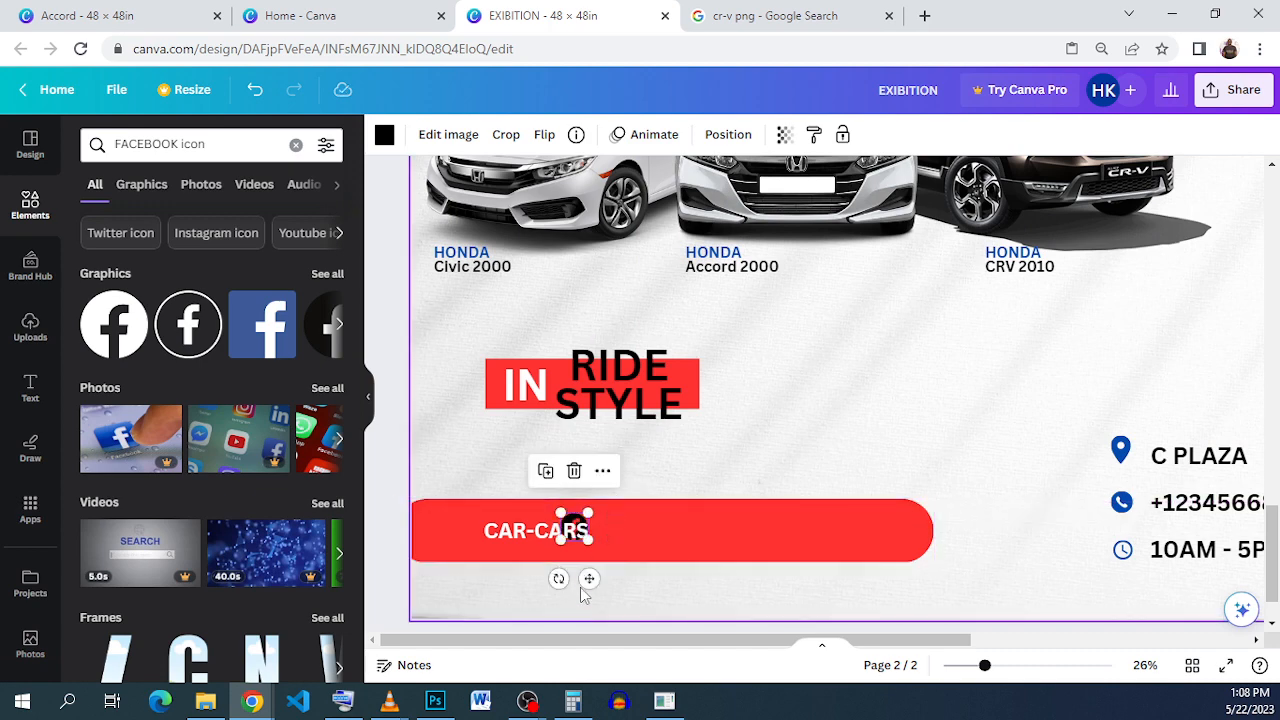
left_click_drag(589, 578, 633, 576)
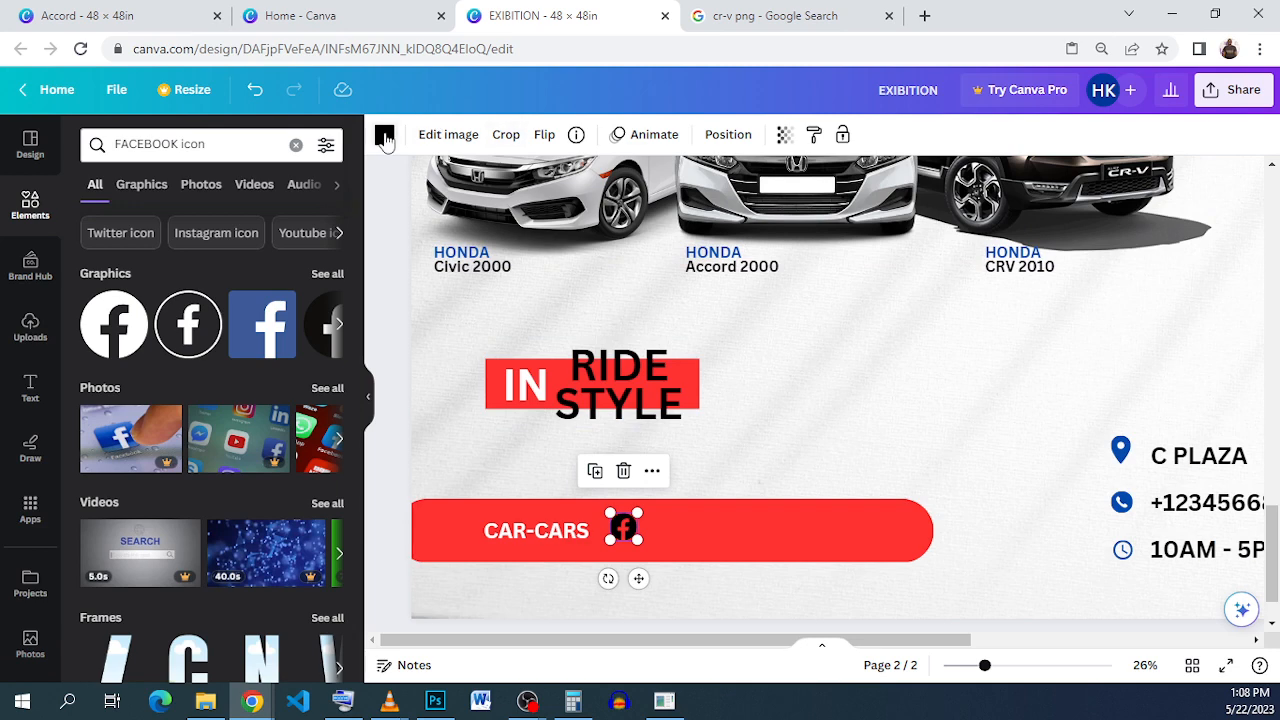
left_click(384, 136)
left_click(280, 237)
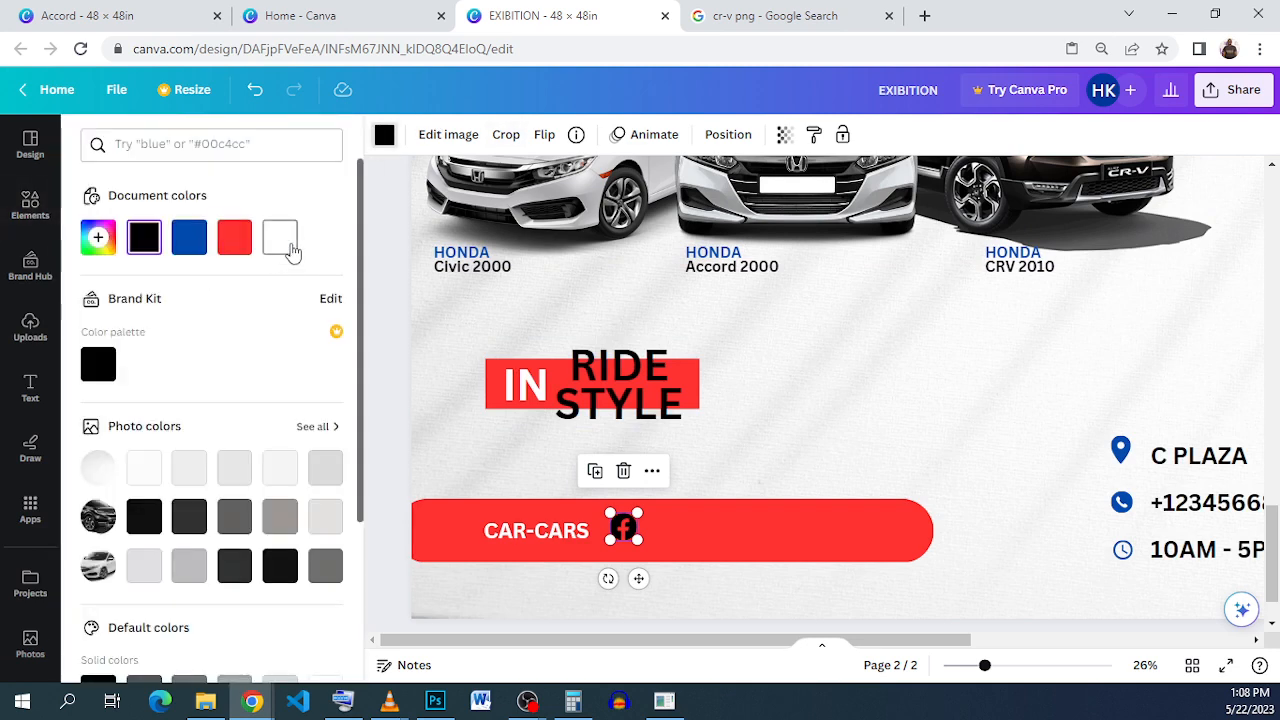
left_click(32, 218)
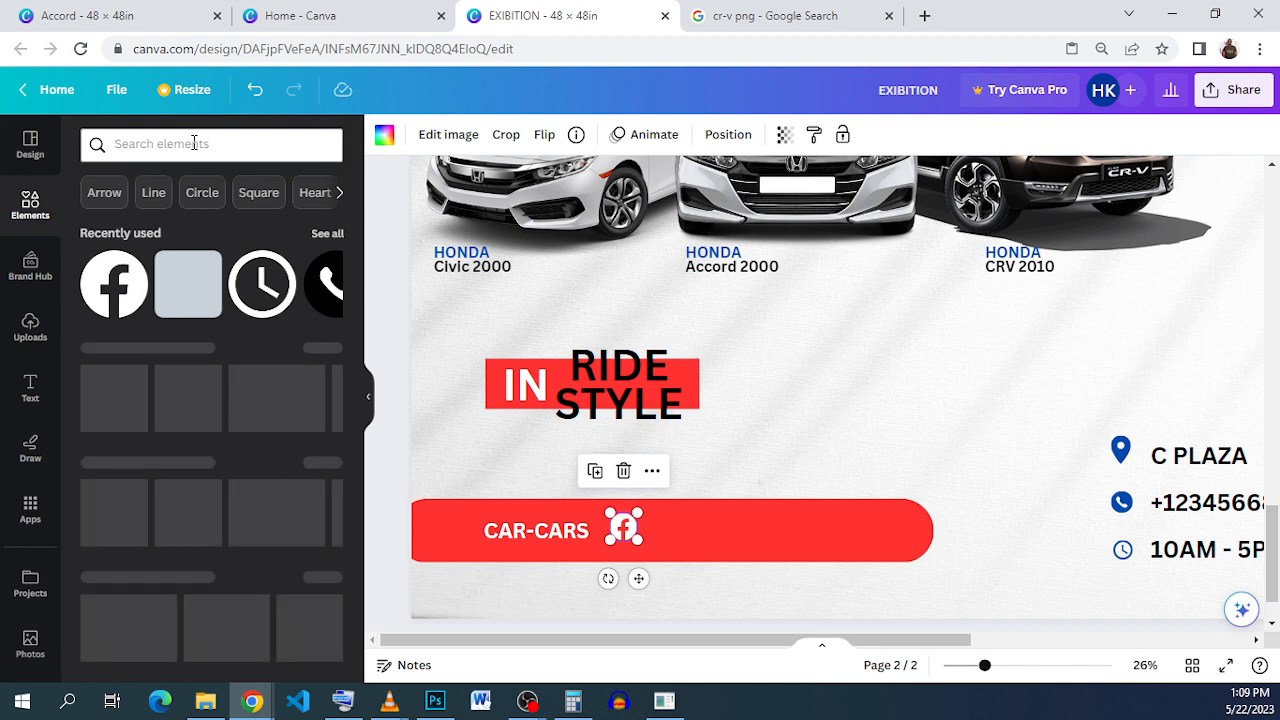
Step: Search elements for 'IN' and add the black Instagram icon
left_click(194, 143)
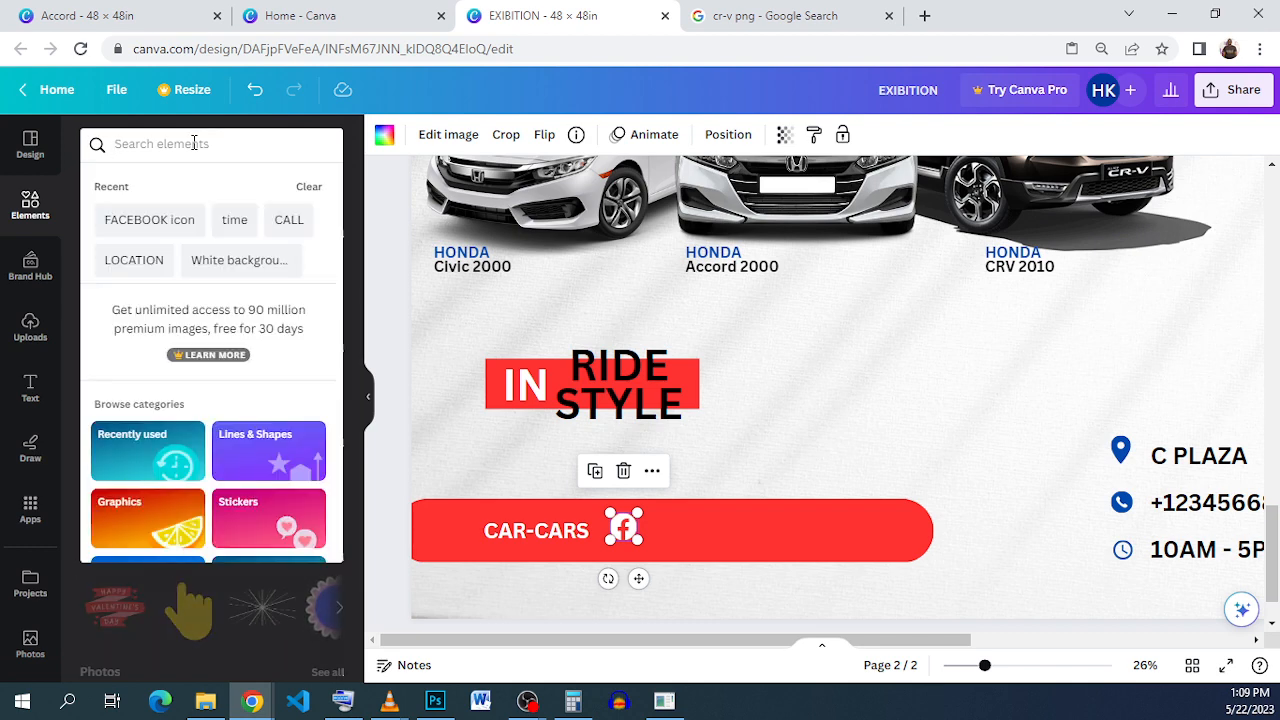
type("IN")
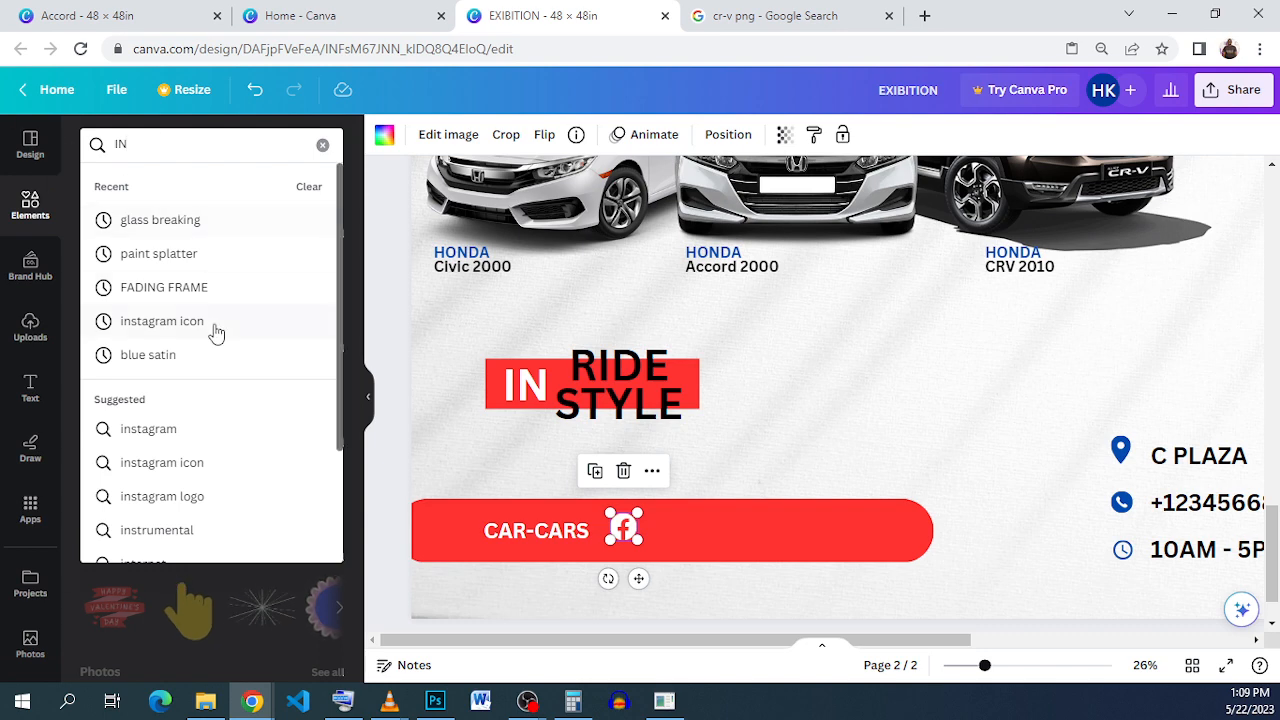
left_click(250, 330)
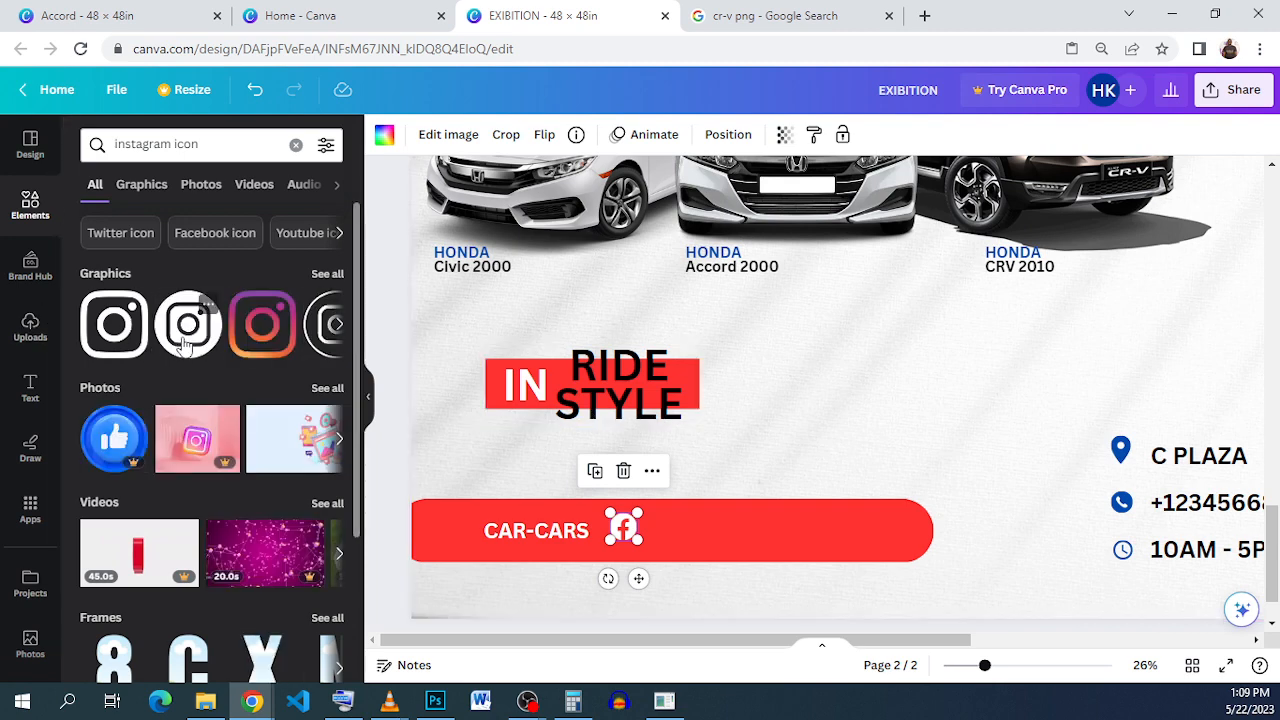
left_click(185, 345)
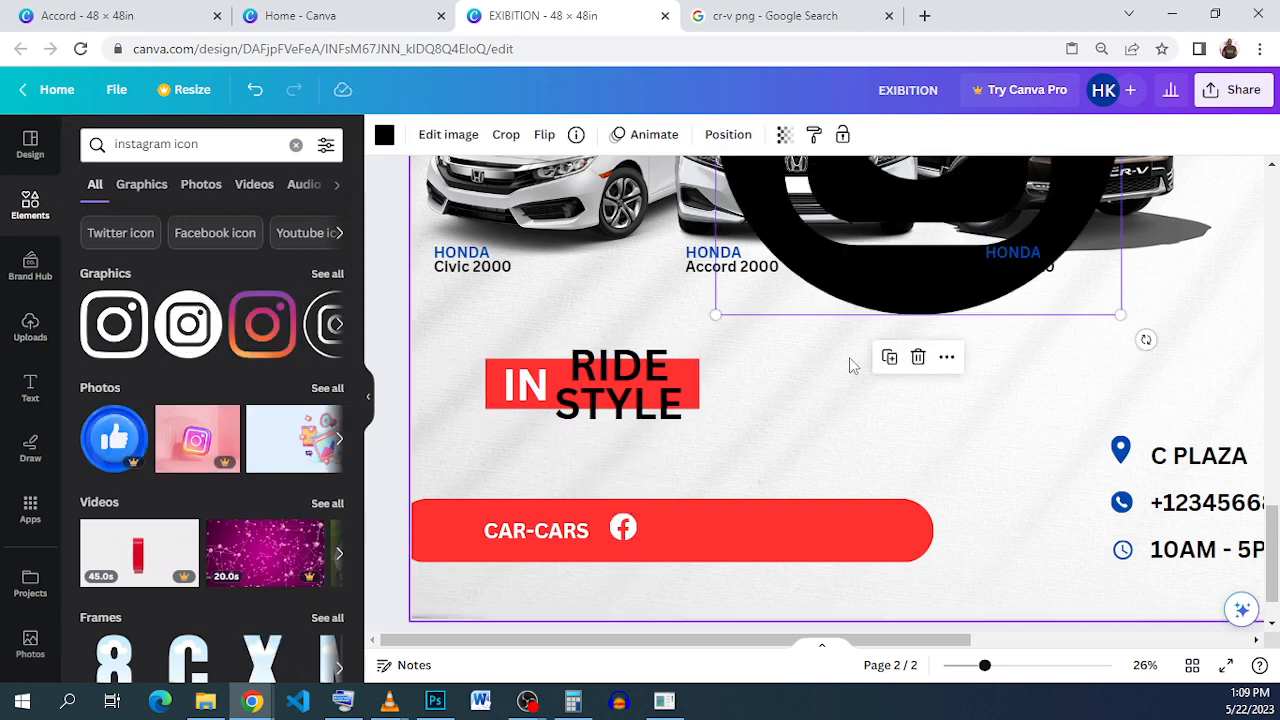
Step: Shrink the Instagram icon and place it on the red bar beside the Facebook icon
left_click_drag(823, 300, 787, 537)
left_click_drag(955, 330, 955, 330)
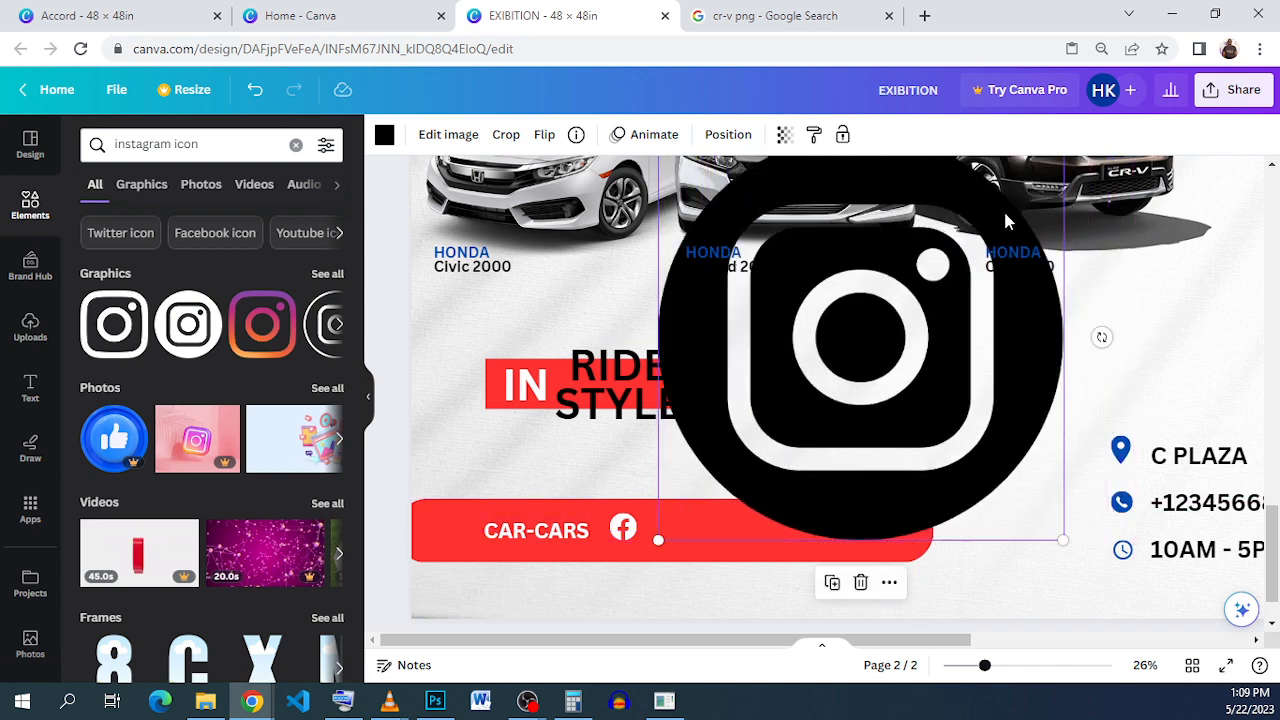
scroll(1003, 208, "up", 2)
left_click_drag(1062, 228, 740, 571)
scroll(755, 553, "down", 1)
scroll(755, 553, "down", 1)
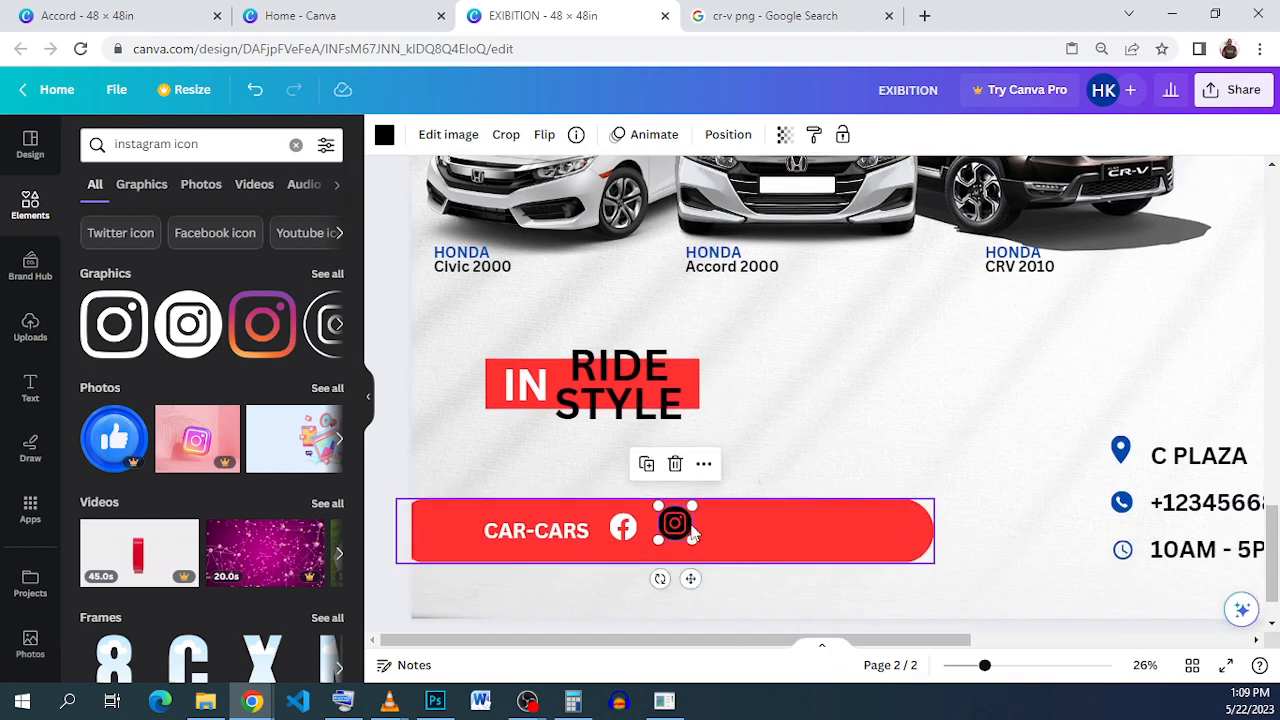
left_click_drag(692, 514, 693, 506)
mouse_move(661, 529)
left_mouse_down()
mouse_move(620, 526)
mouse_move(681, 527)
mouse_move(664, 528)
left_mouse_up()
left_click(755, 529)
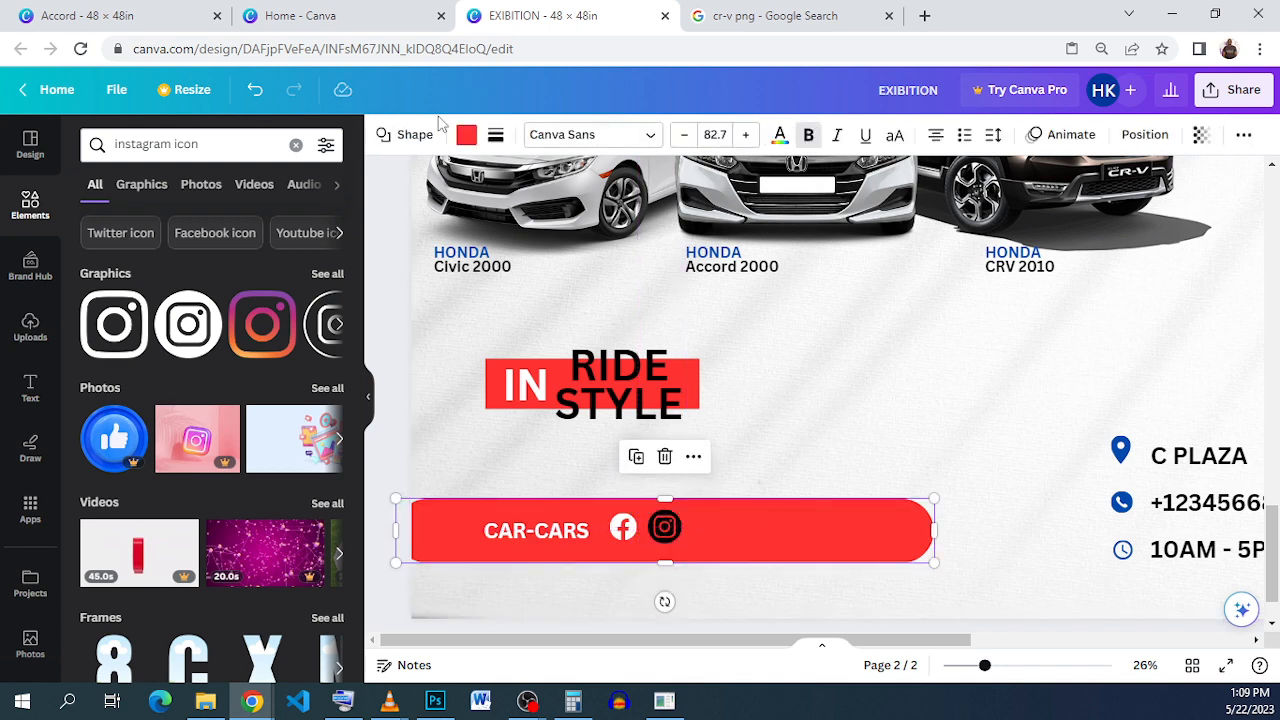
Step: Recolour the Instagram icon white to match the Facebook icon
left_click(668, 529)
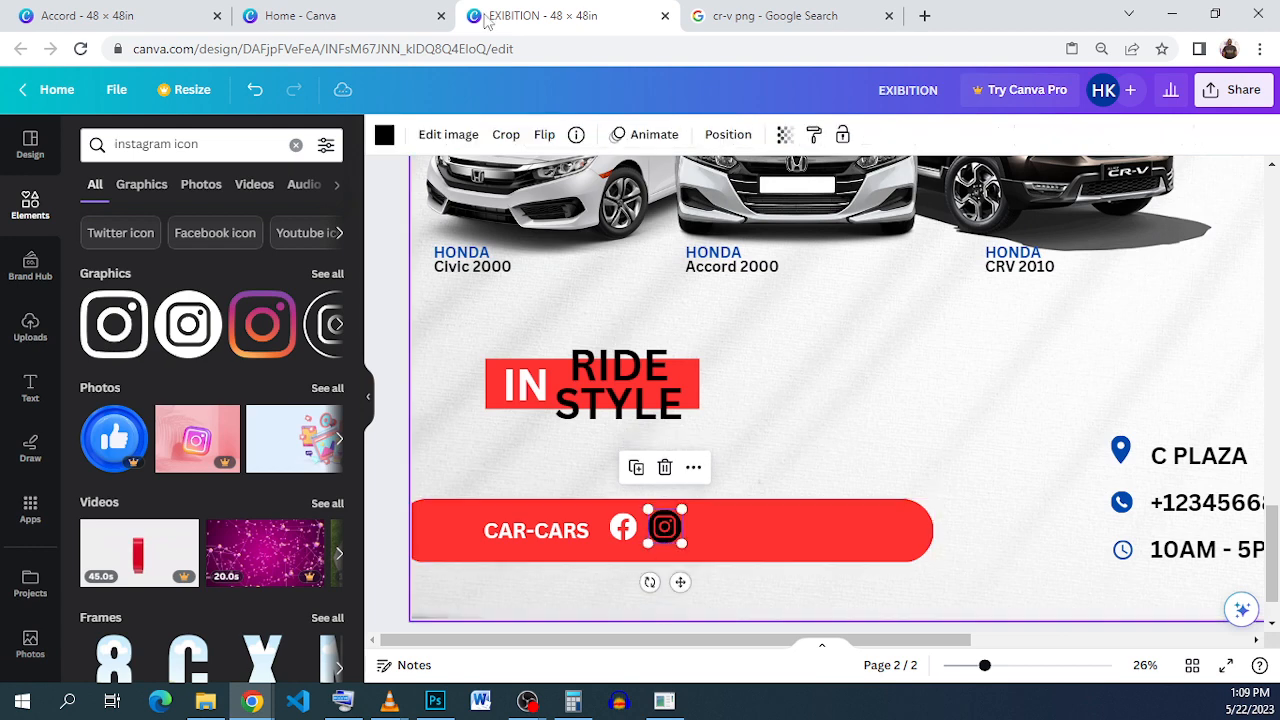
left_click(385, 135)
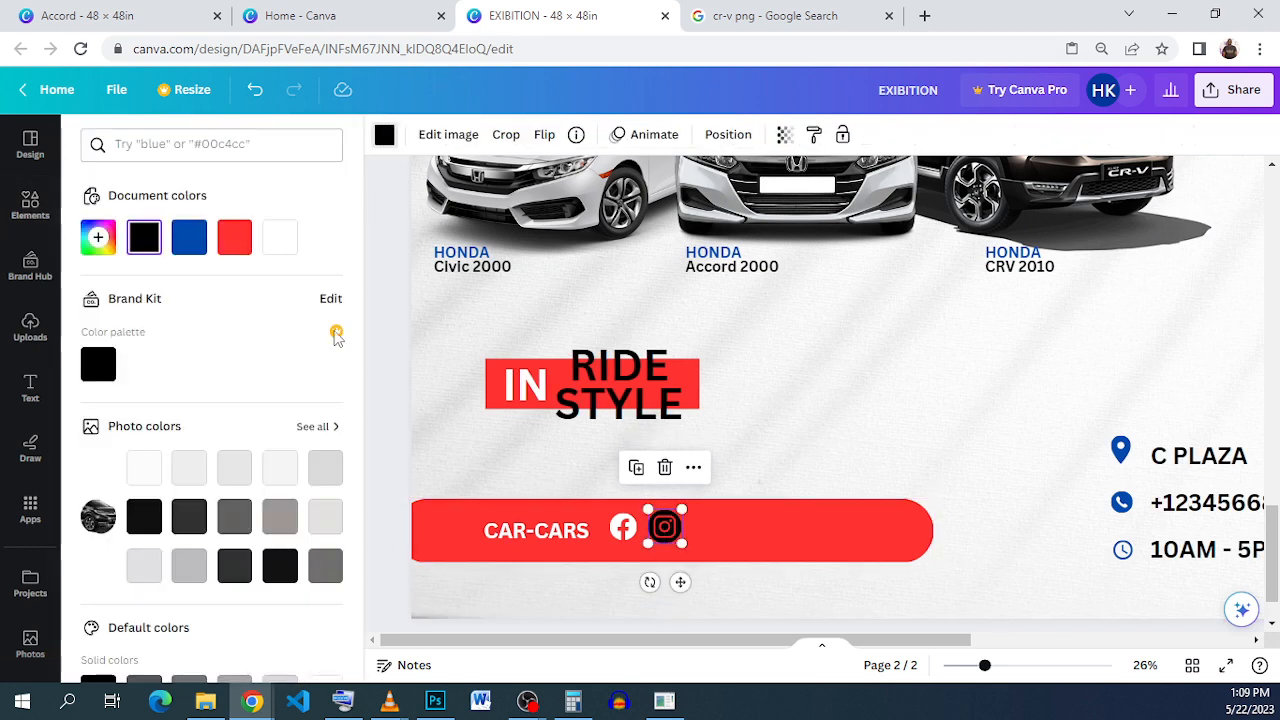
left_click(280, 238)
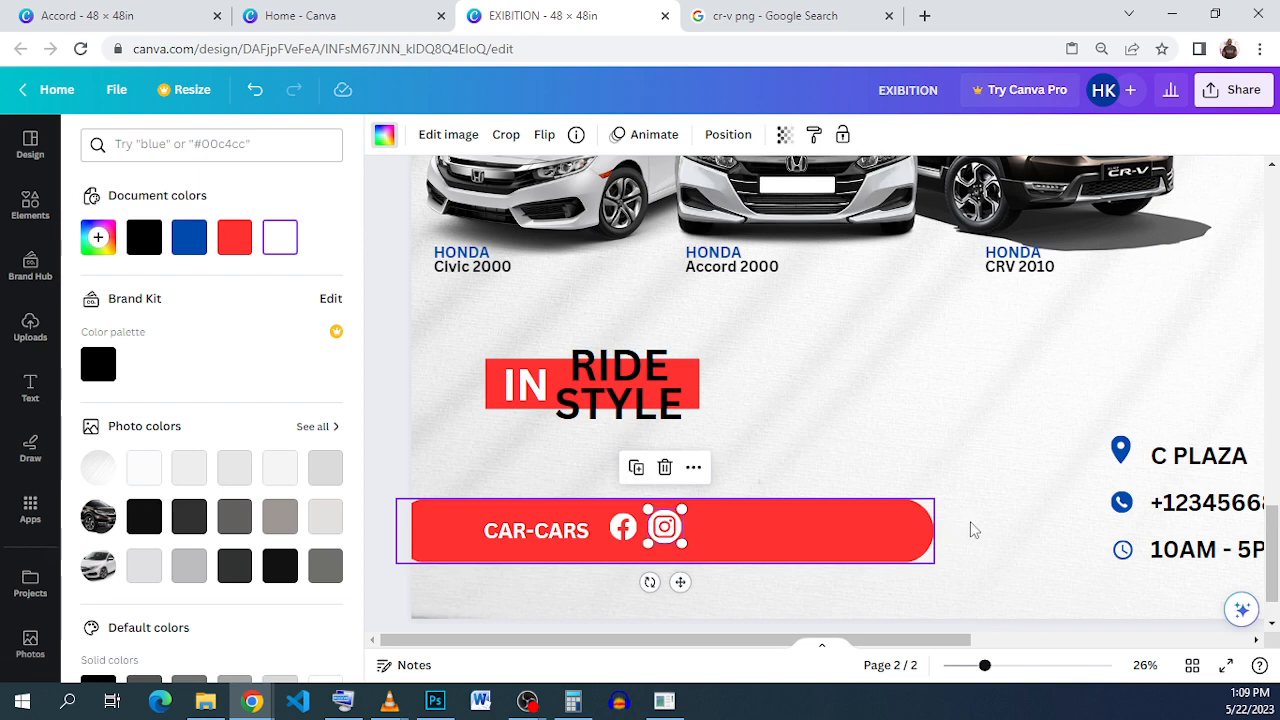
left_click(928, 535)
Step: Narrow the red CAR-CARS bar and align its end with the IN RIDE STYLE banner
left_click_drag(930, 531, 743, 526)
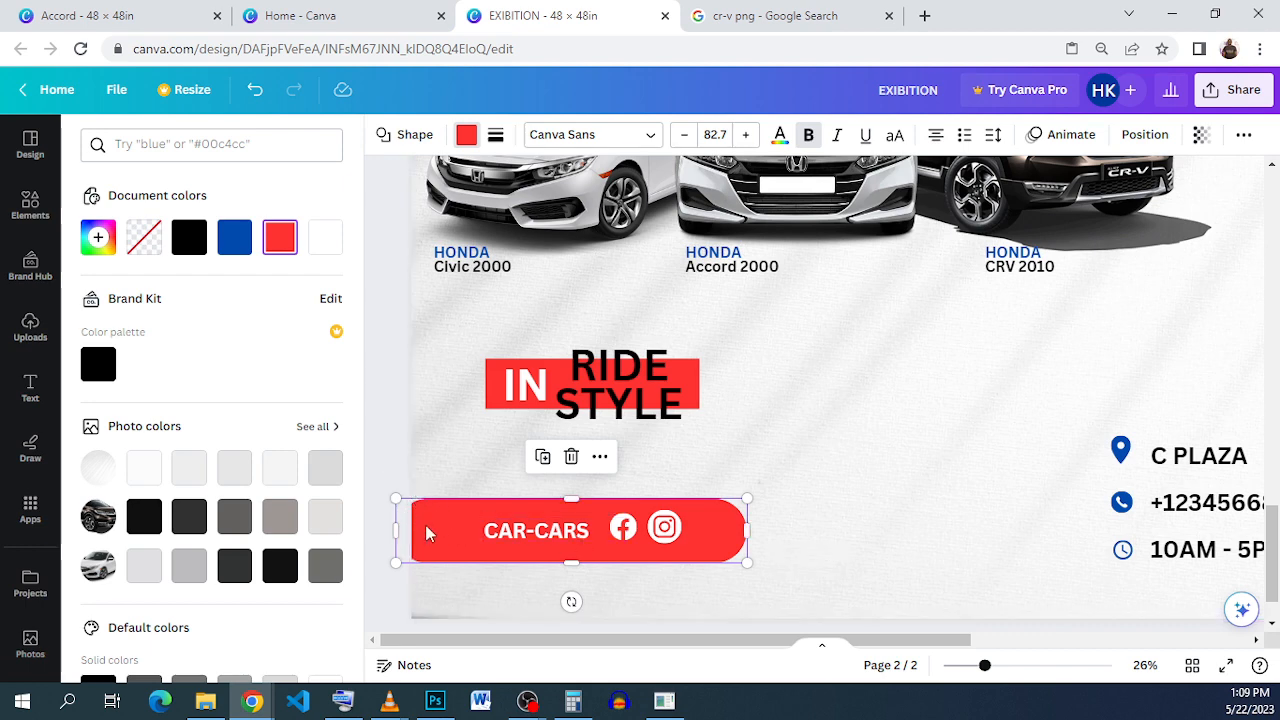
left_click_drag(430, 541, 402, 532)
left_click(884, 471)
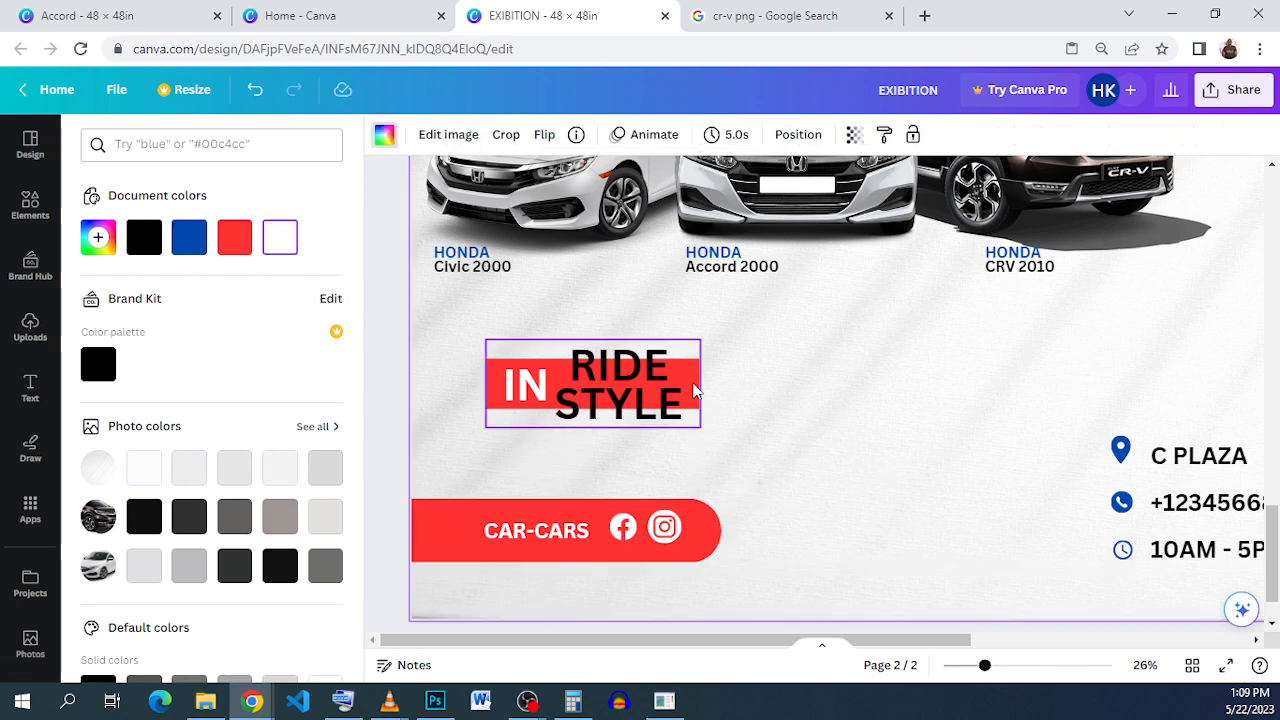
left_click_drag(705, 549, 682, 541)
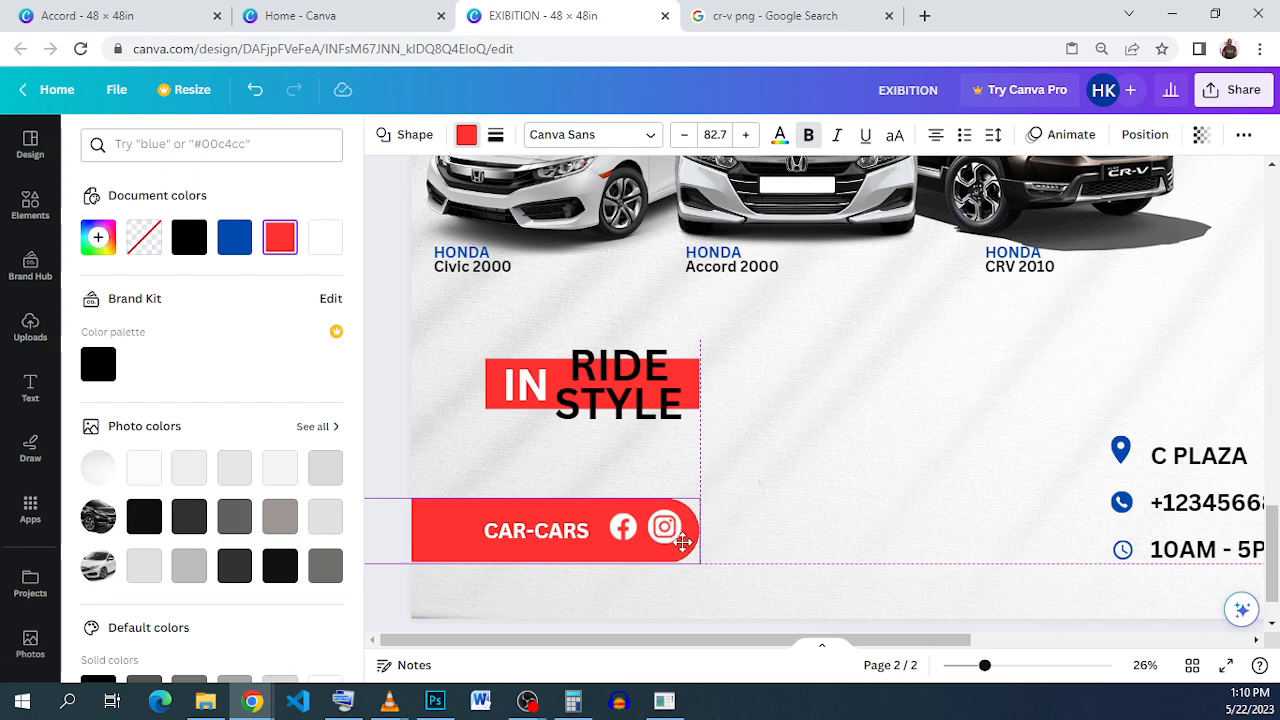
left_click(884, 500)
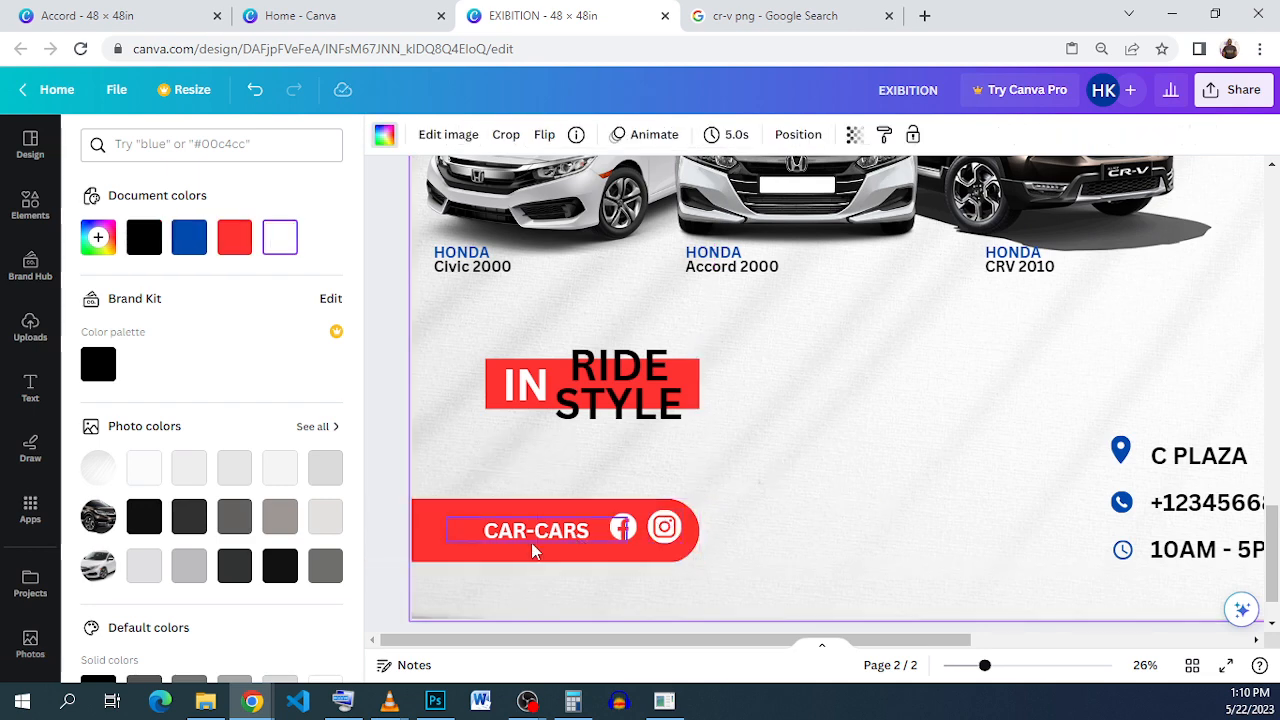
Step: Shrink the Instagram icon slightly so it sits evenly beside Facebook
left_click(675, 535)
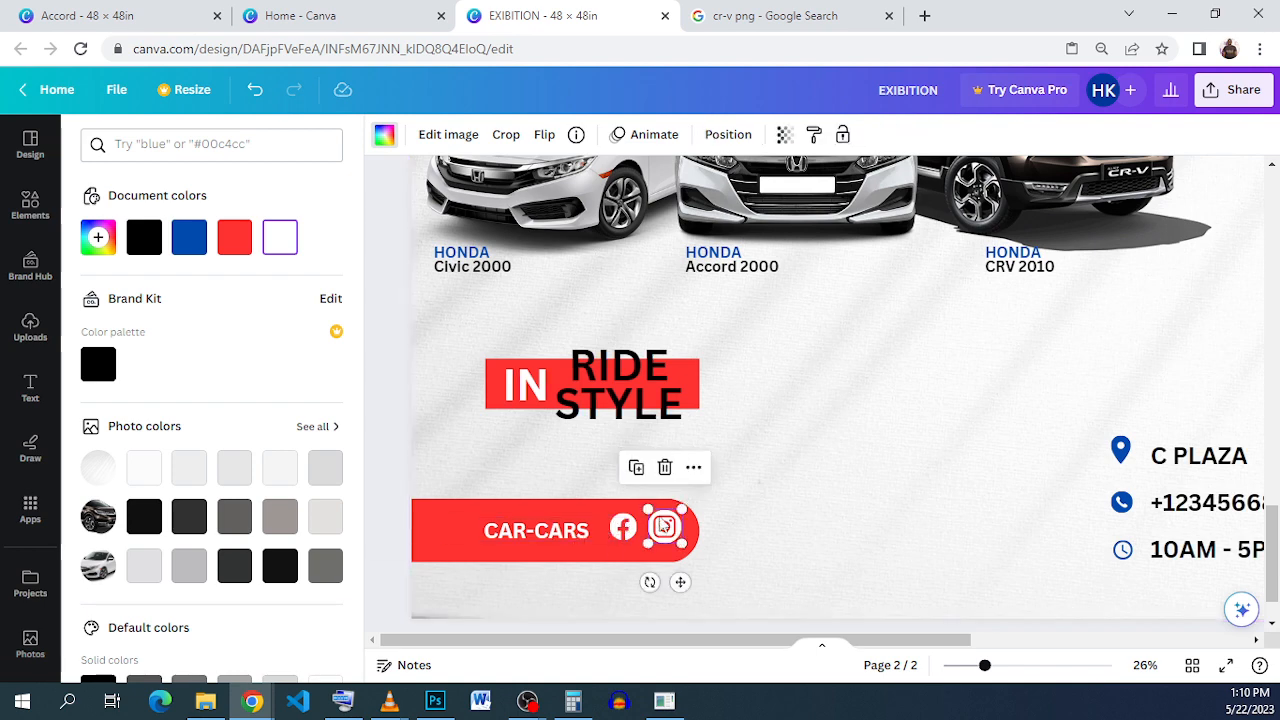
scroll(660, 525, "up", 2)
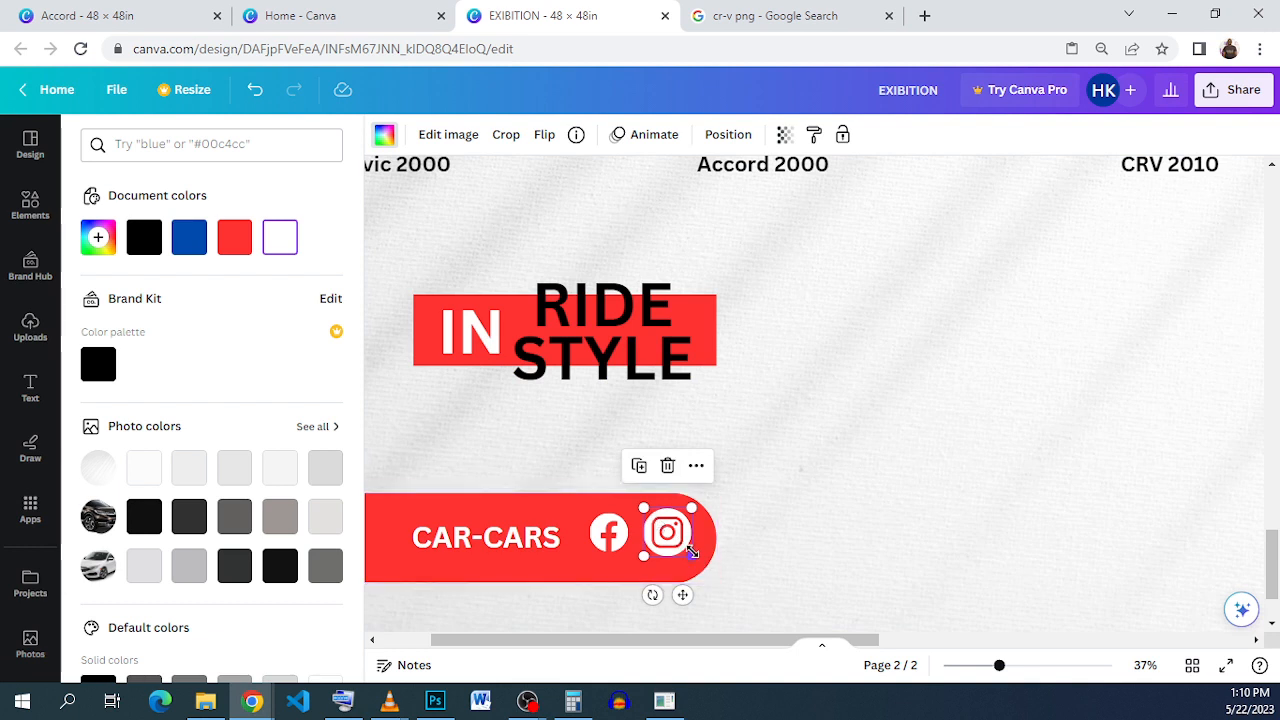
left_click_drag(691, 551, 667, 530)
left_click(855, 524)
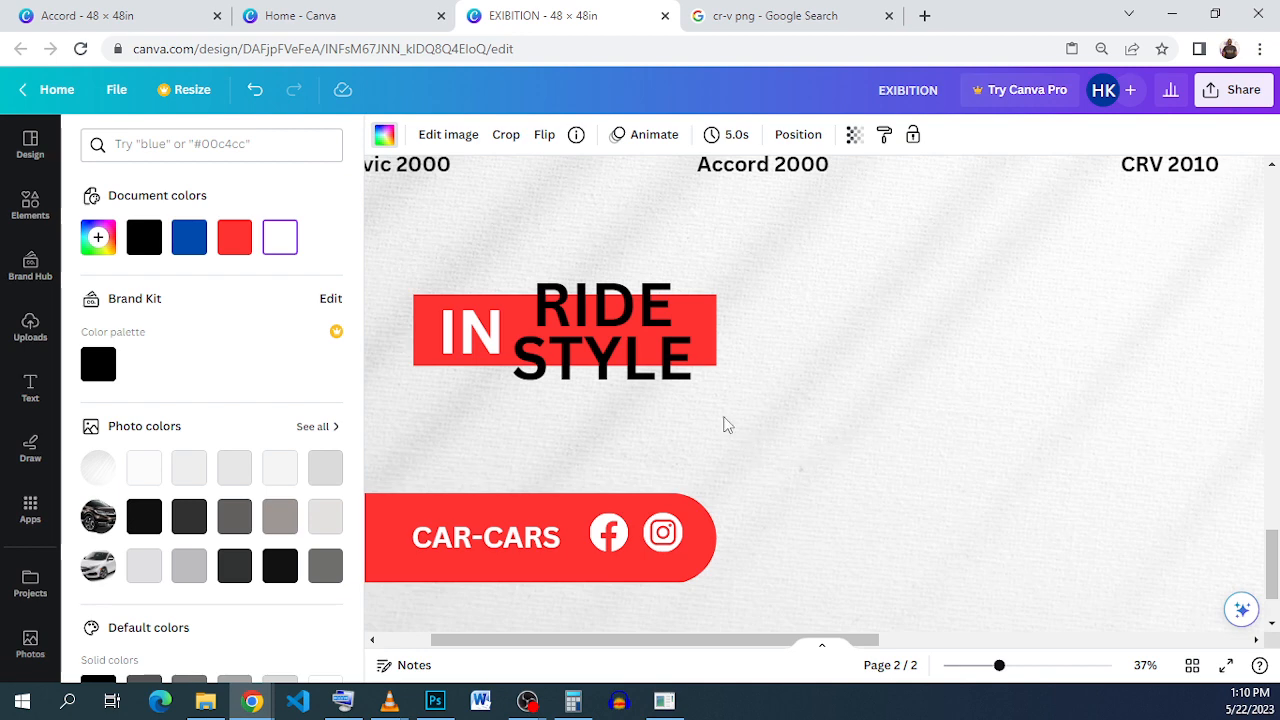
scroll(727, 425, "down", 3)
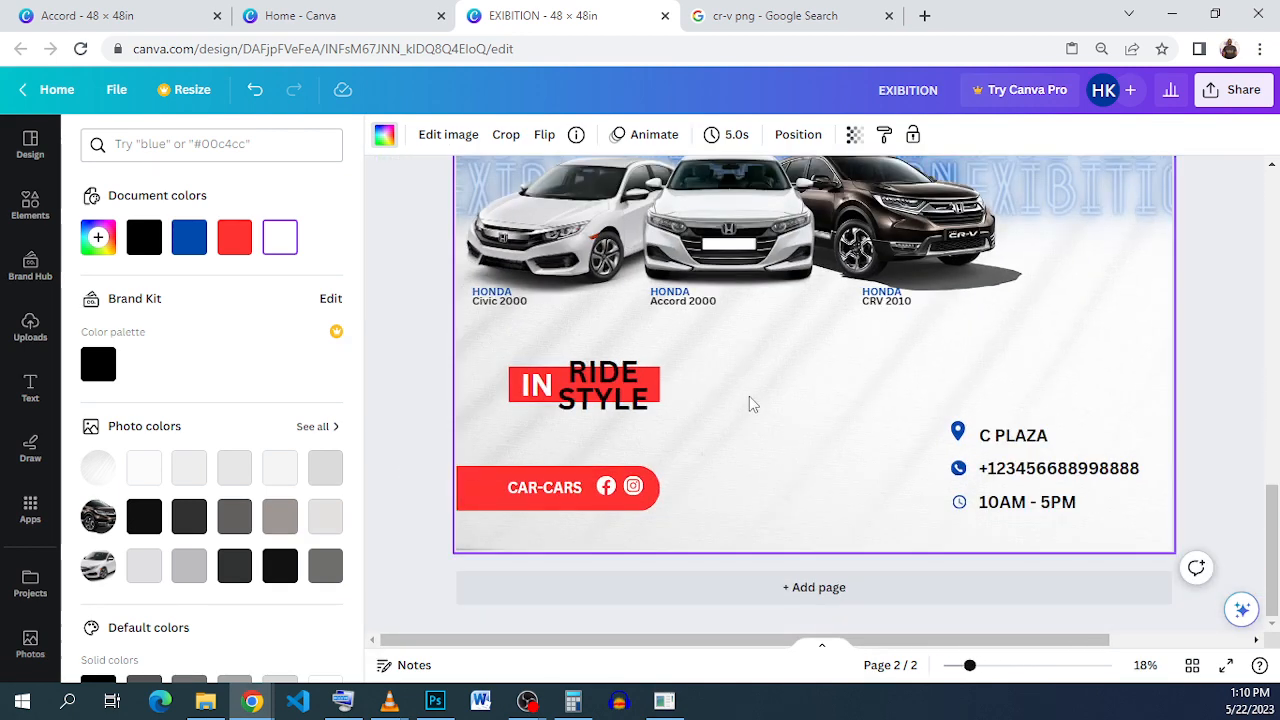
scroll(750, 398, "down", 1)
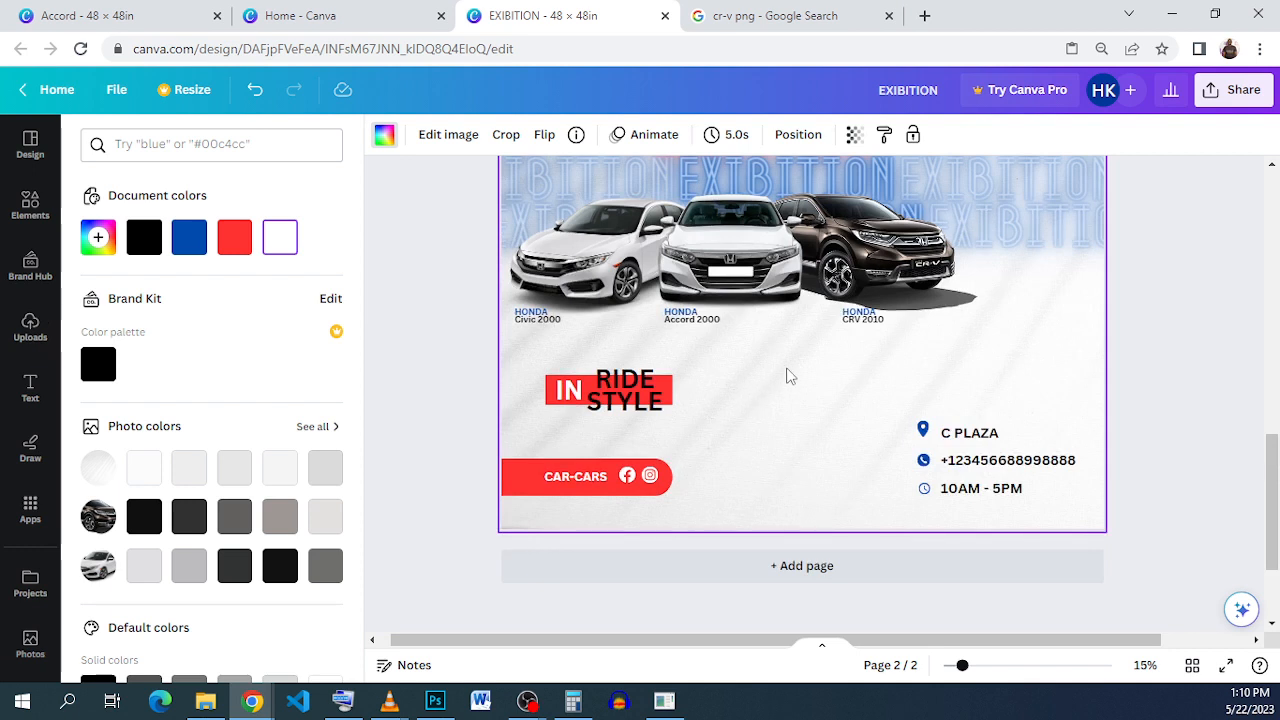
scroll(787, 375, "down", 1)
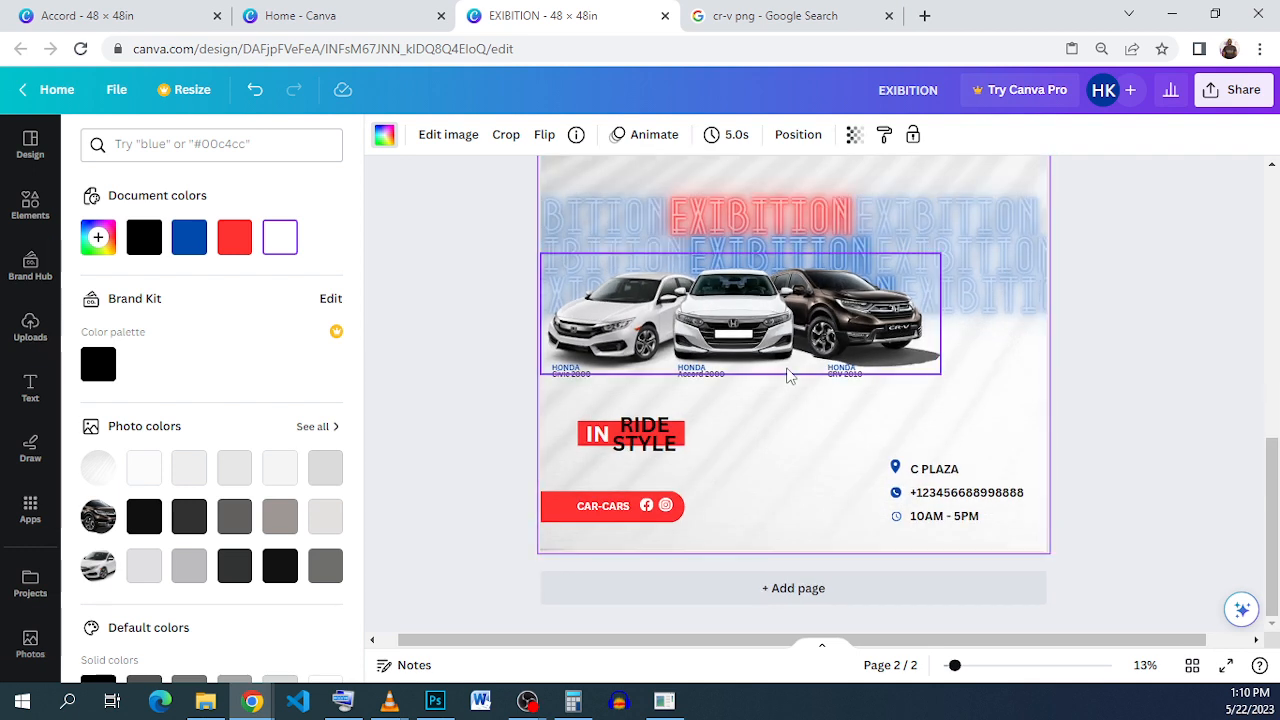
left_click(1092, 350)
scroll(1092, 350, "up", 1)
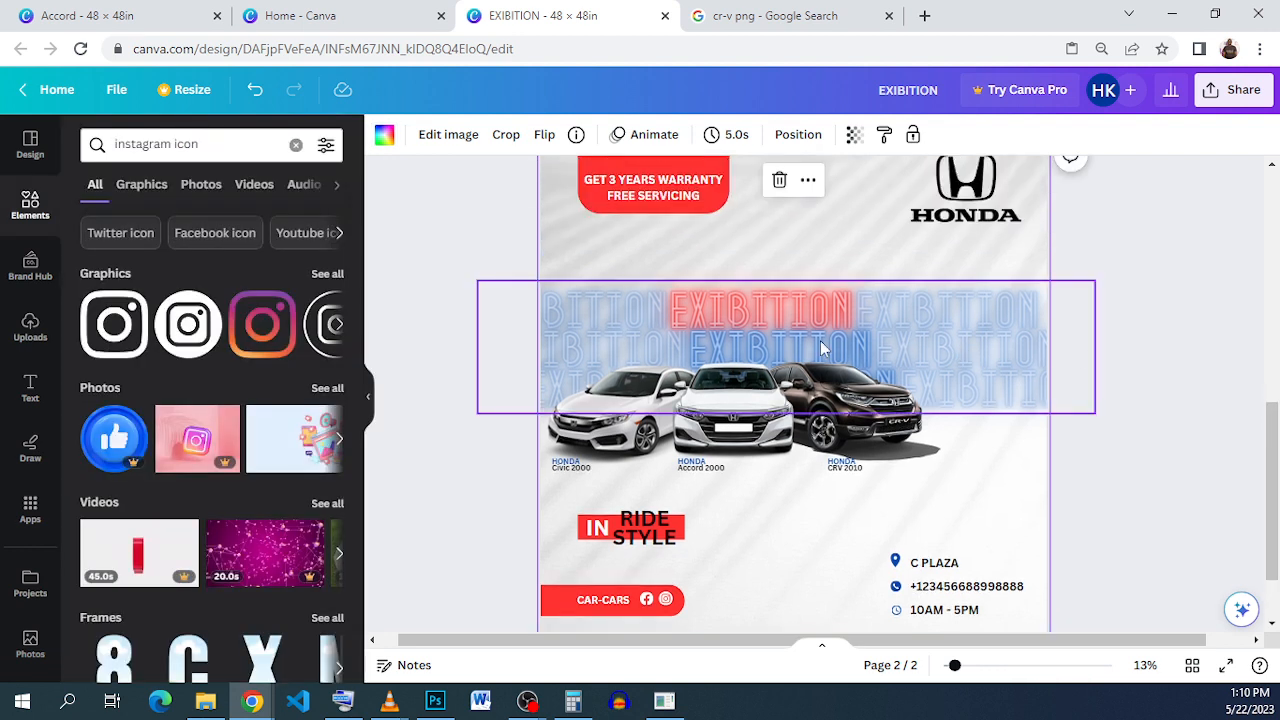
left_click(127, 10)
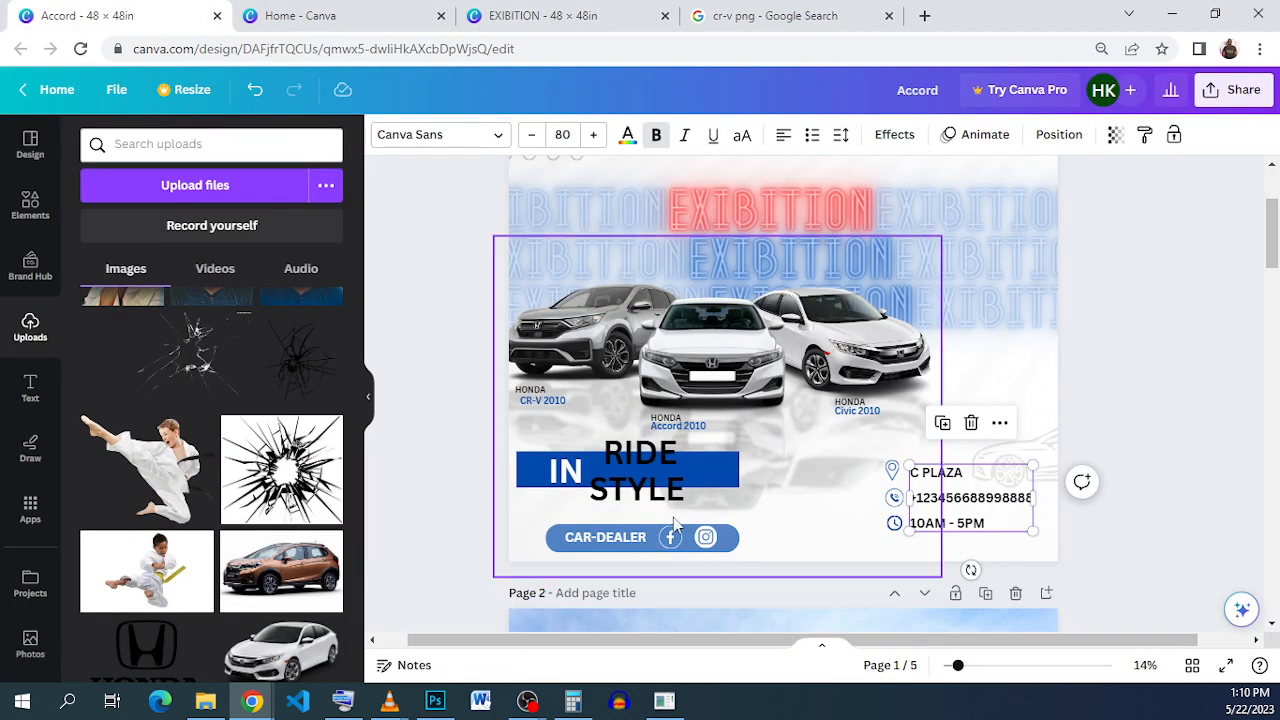
left_click(1048, 455)
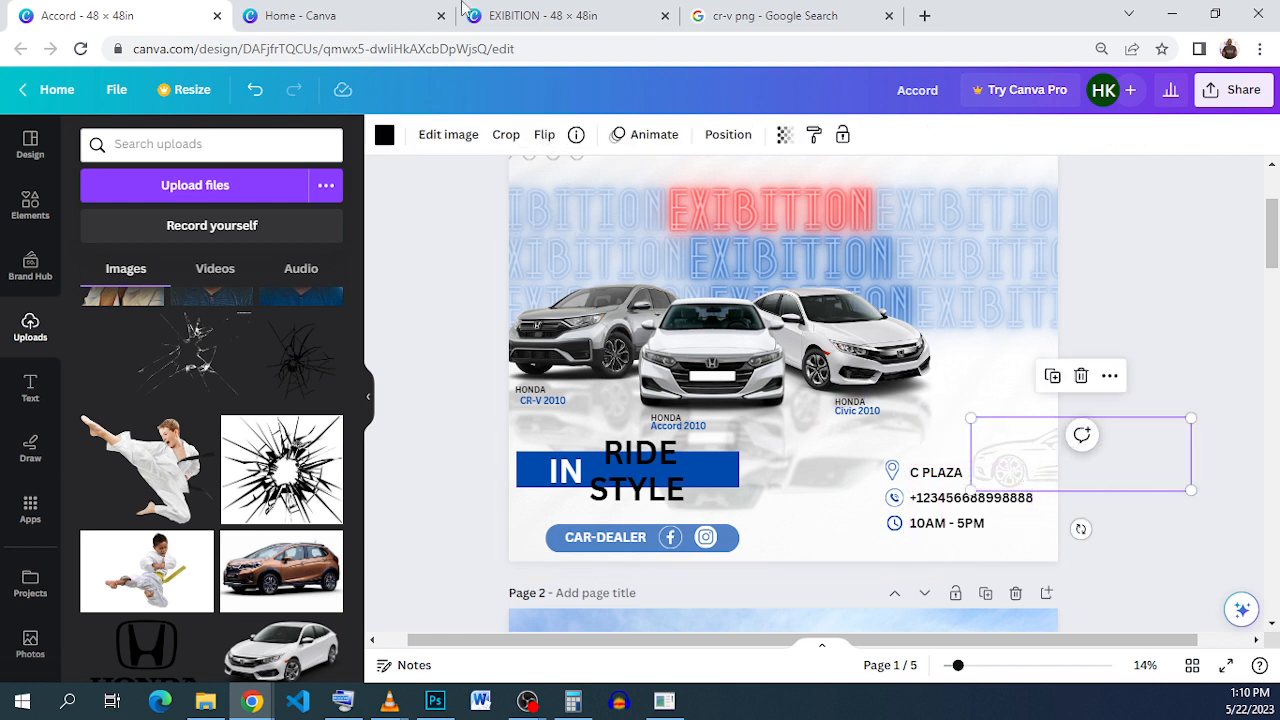
left_click(568, 18)
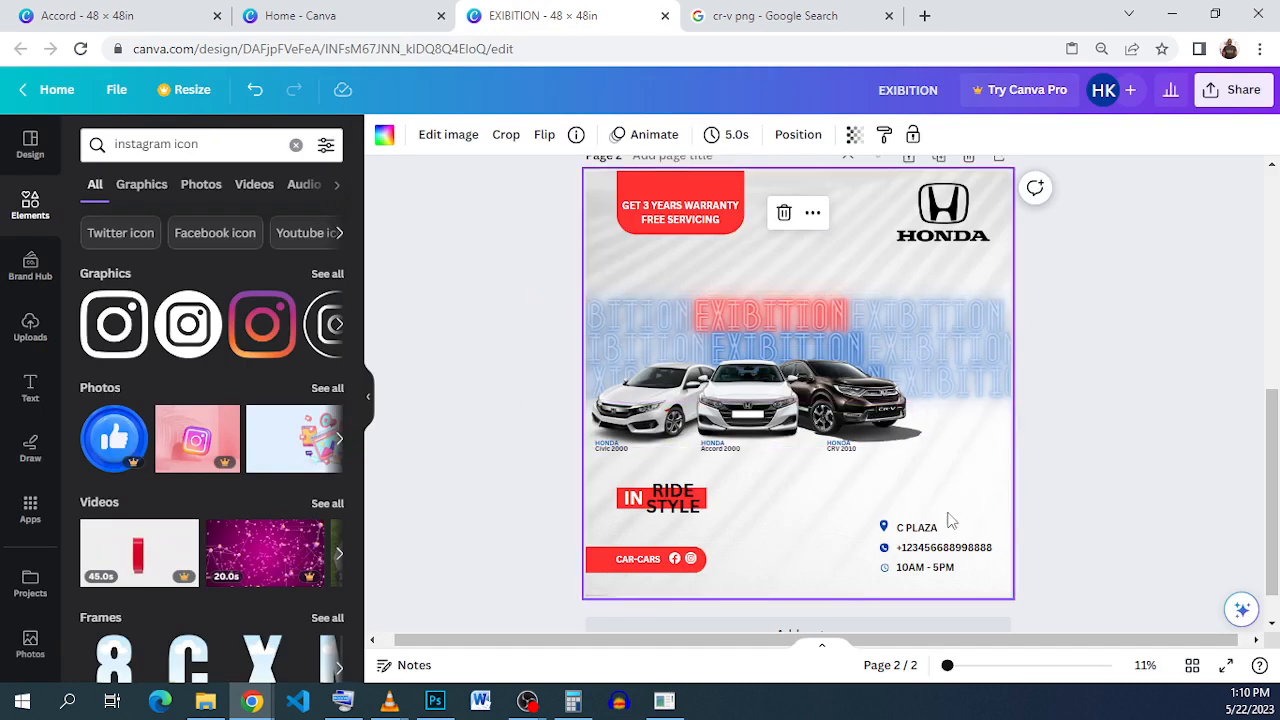
left_click(153, 24)
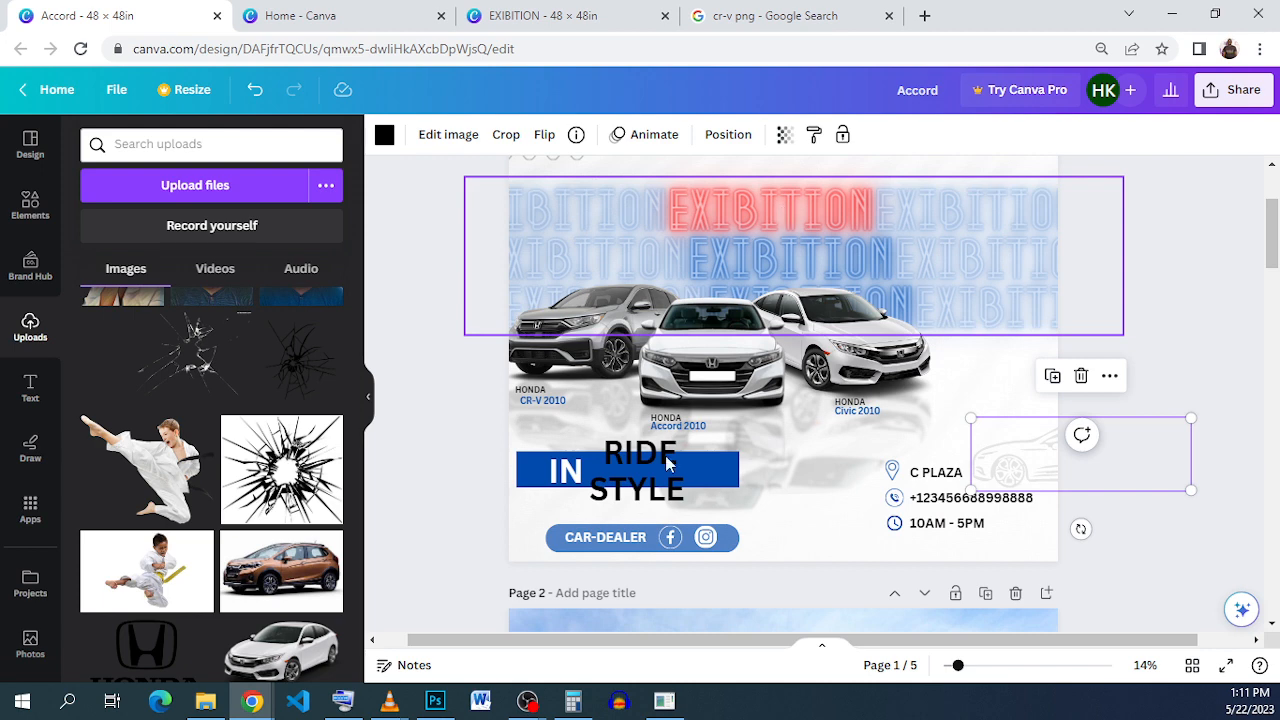
left_click(540, 15)
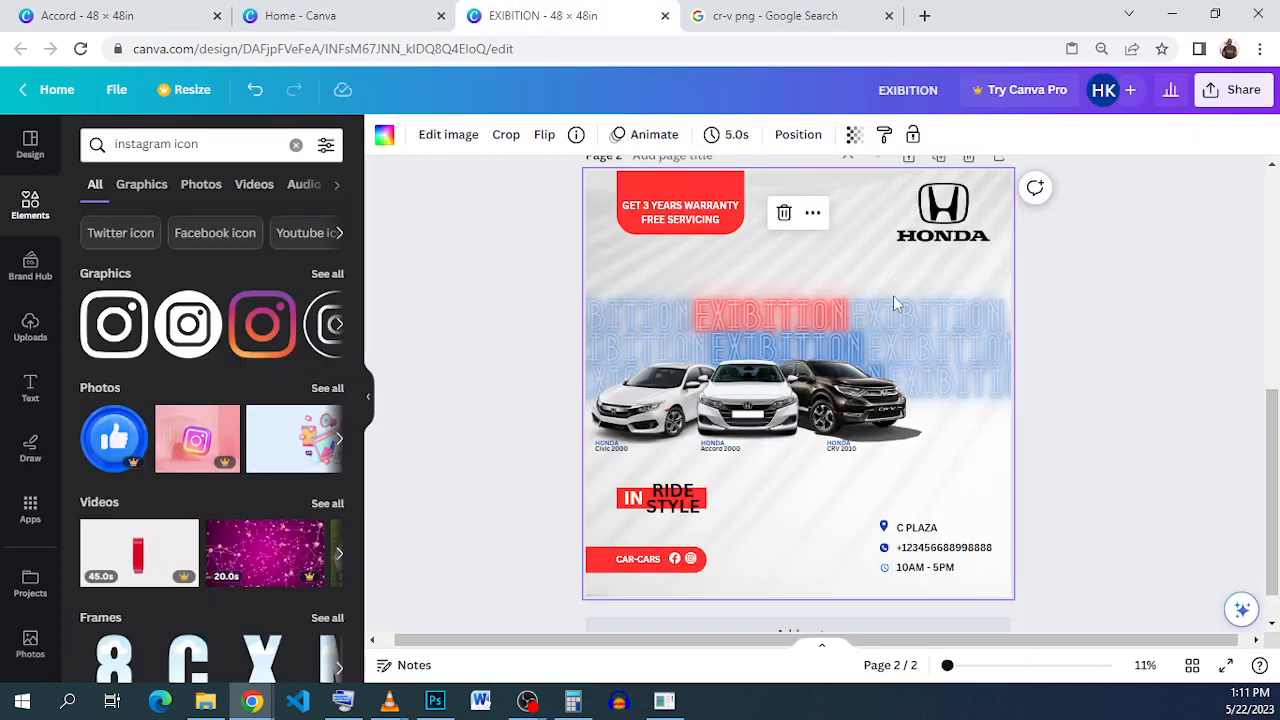
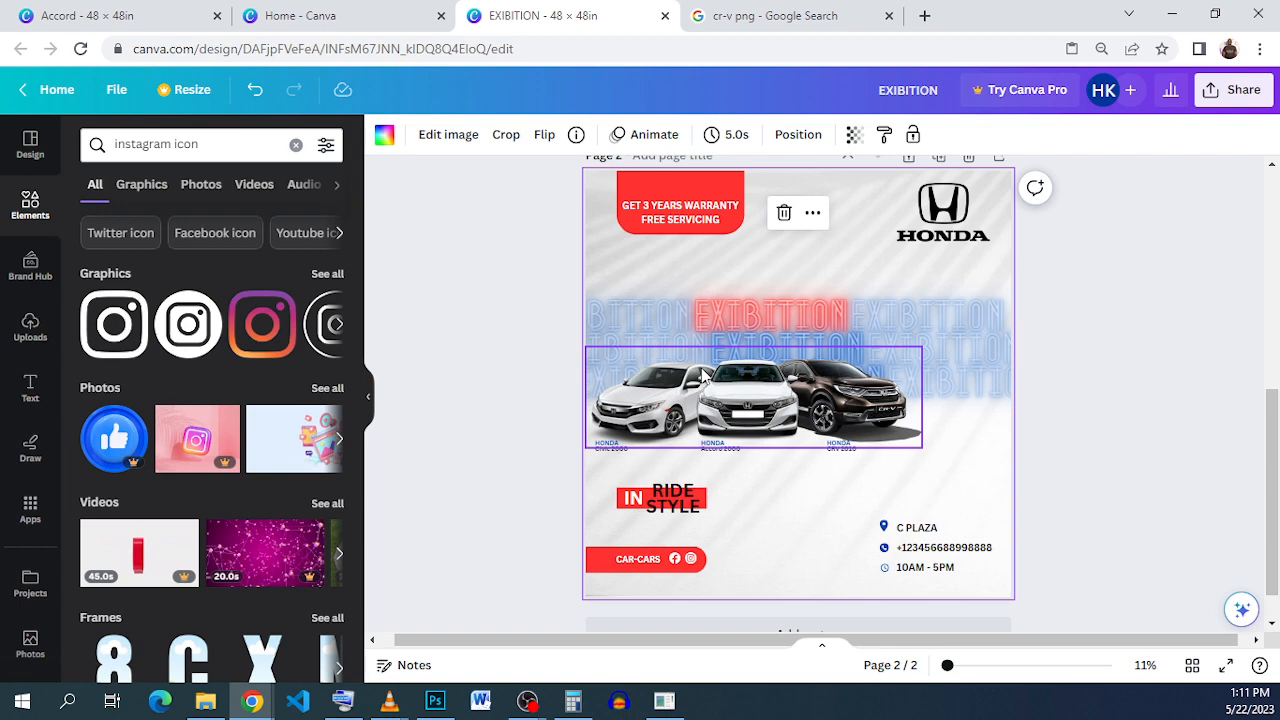
Step: Try duplicating the cars together with the EXIBITION text, then undo back to the original layout
scroll(705, 375, "up", 3)
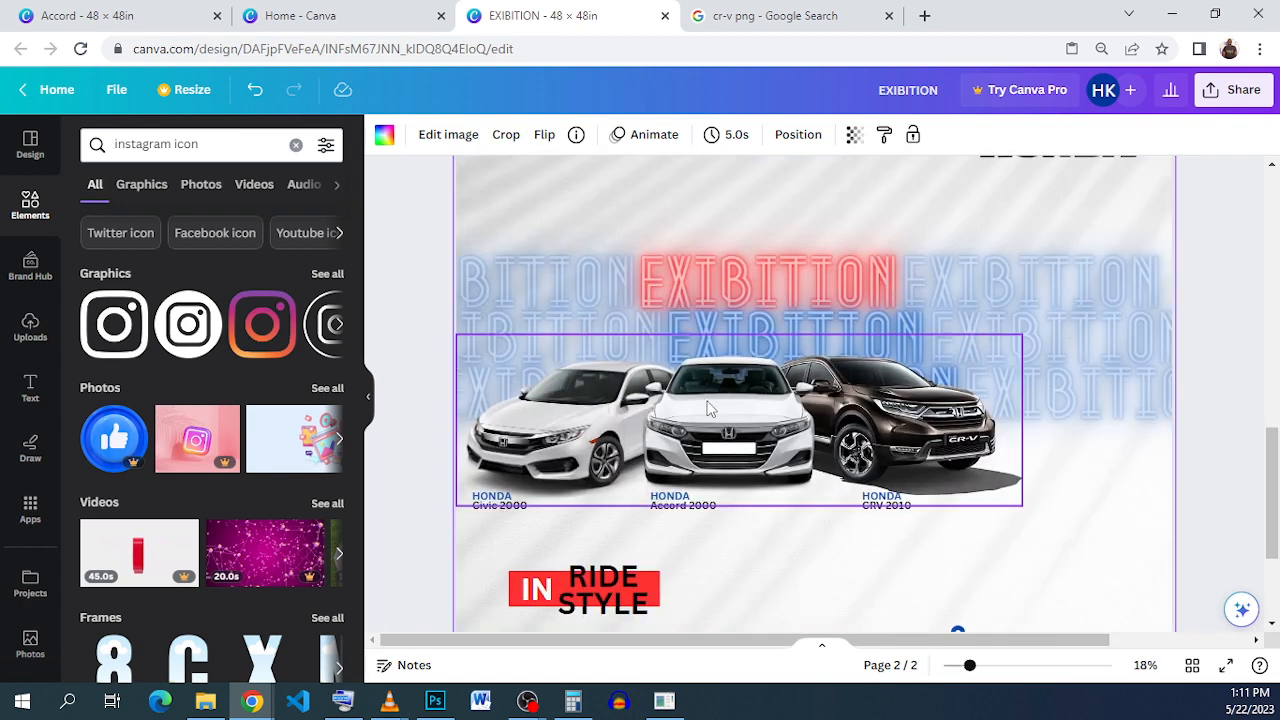
left_click(688, 432)
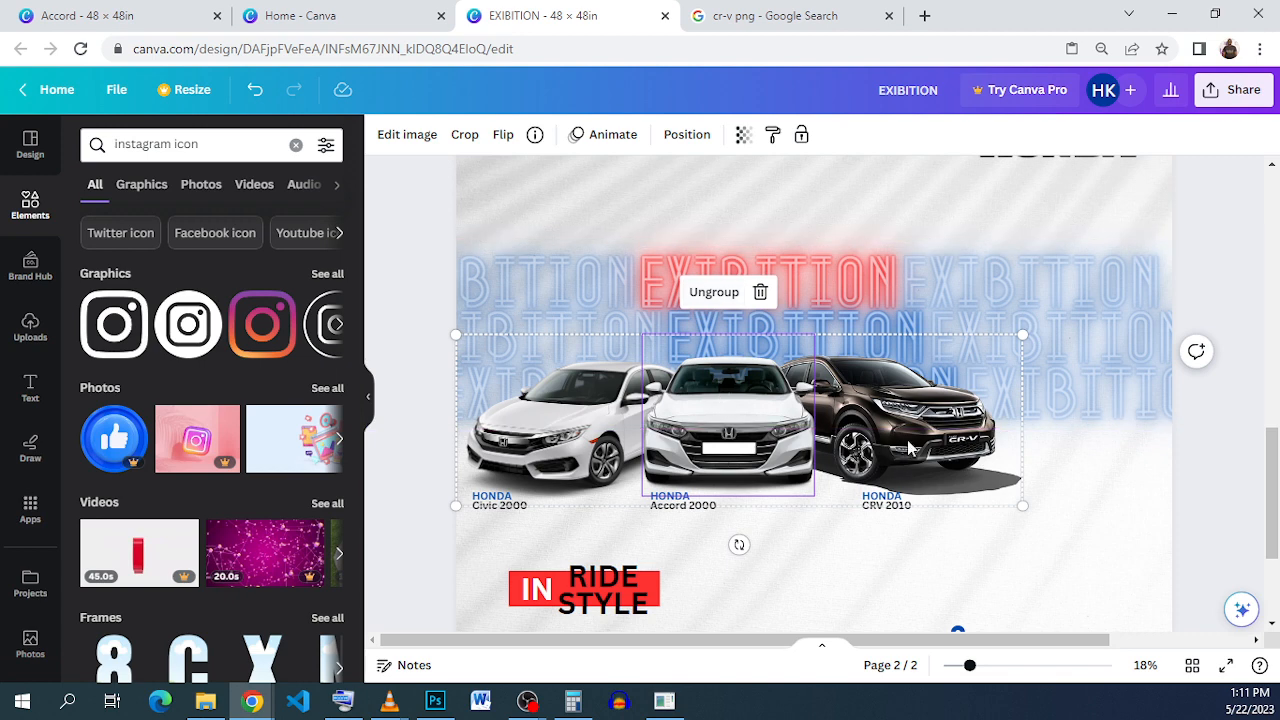
left_click(1074, 528)
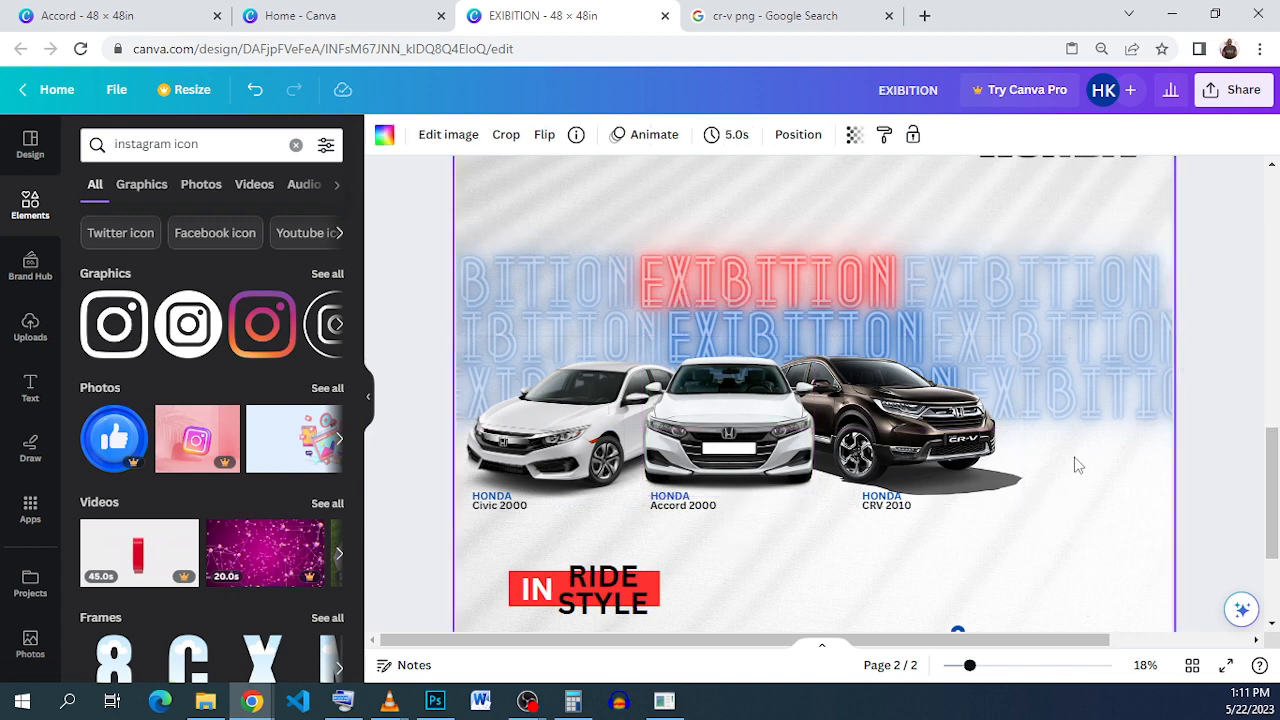
left_click_drag(1073, 456, 539, 432)
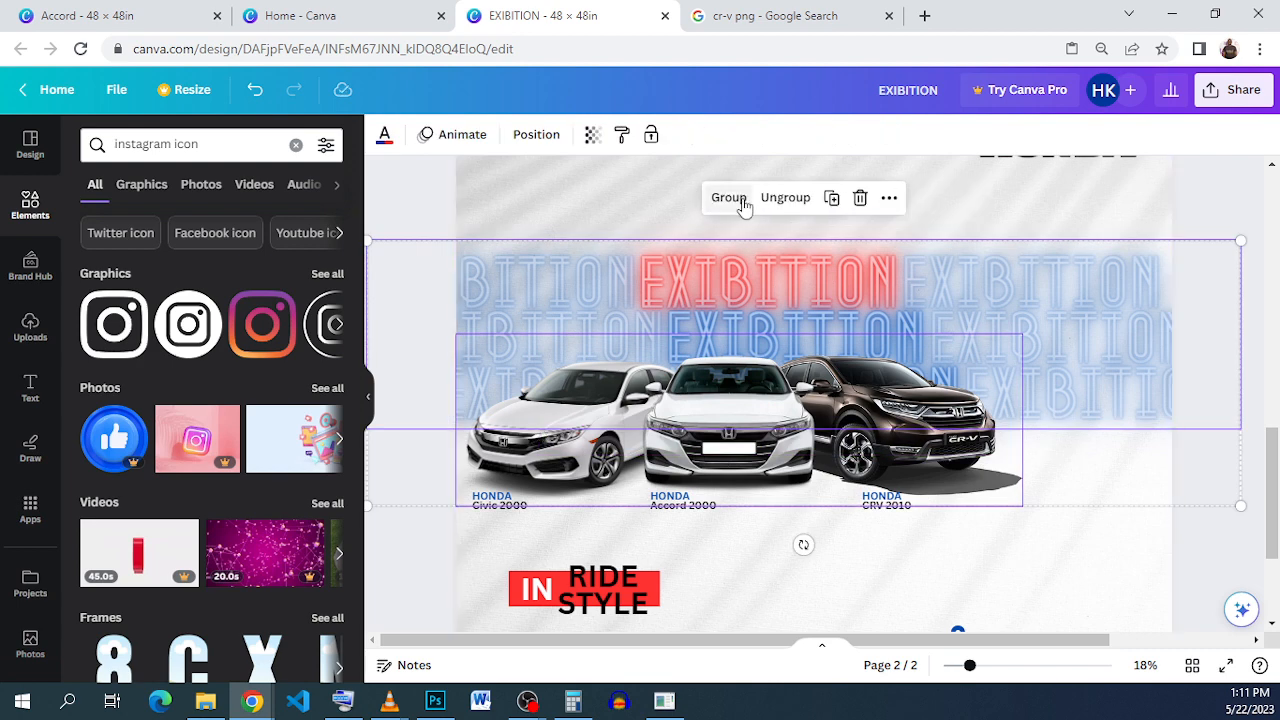
left_click(831, 197)
left_click_drag(648, 387, 665, 404)
left_click(255, 90)
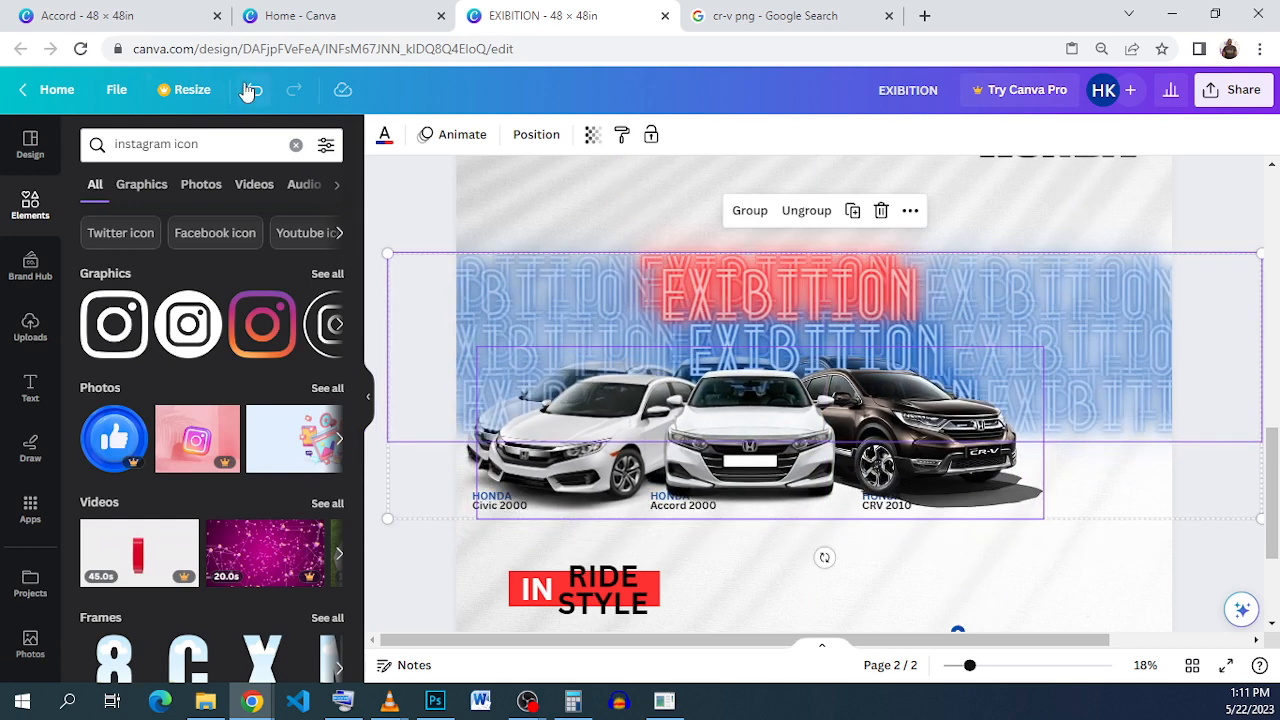
left_click(252, 90)
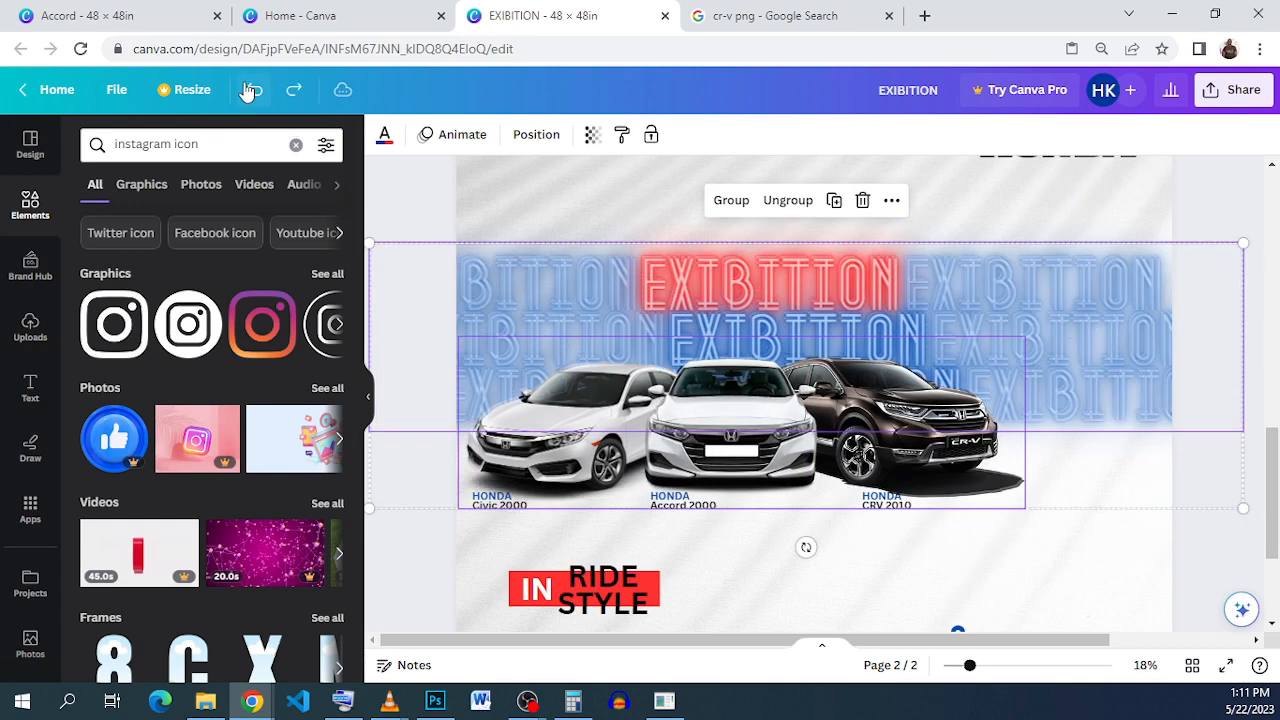
left_click(1011, 540)
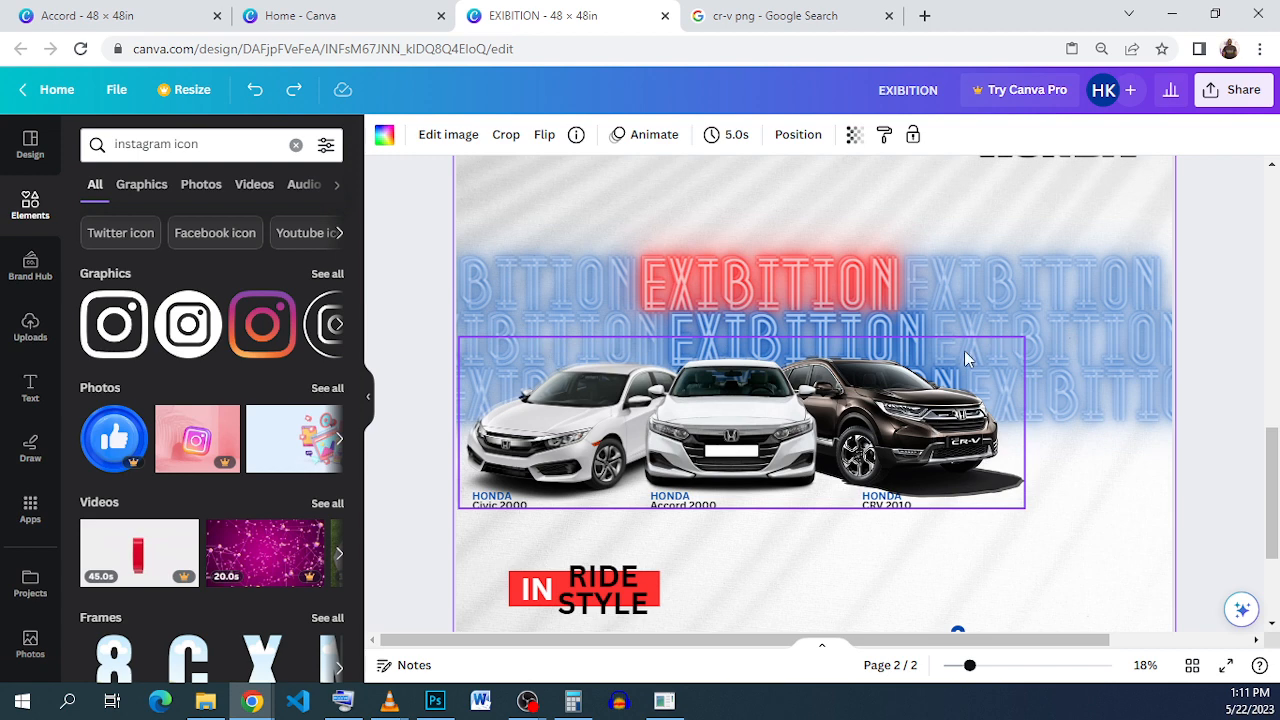
left_click(258, 92)
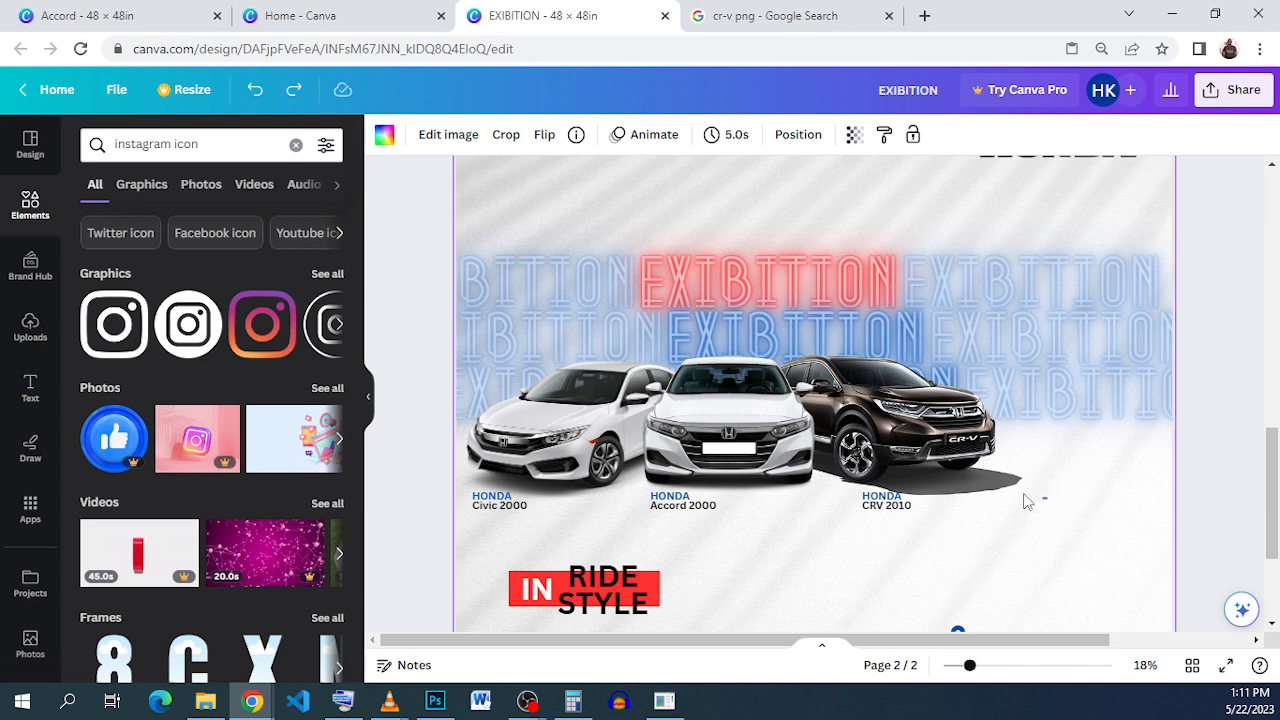
Step: Duplicate the three-car group and rotate the copy 180° so it is upside down
left_click_drag(1047, 500, 959, 475)
left_click_drag(1077, 451, 578, 462)
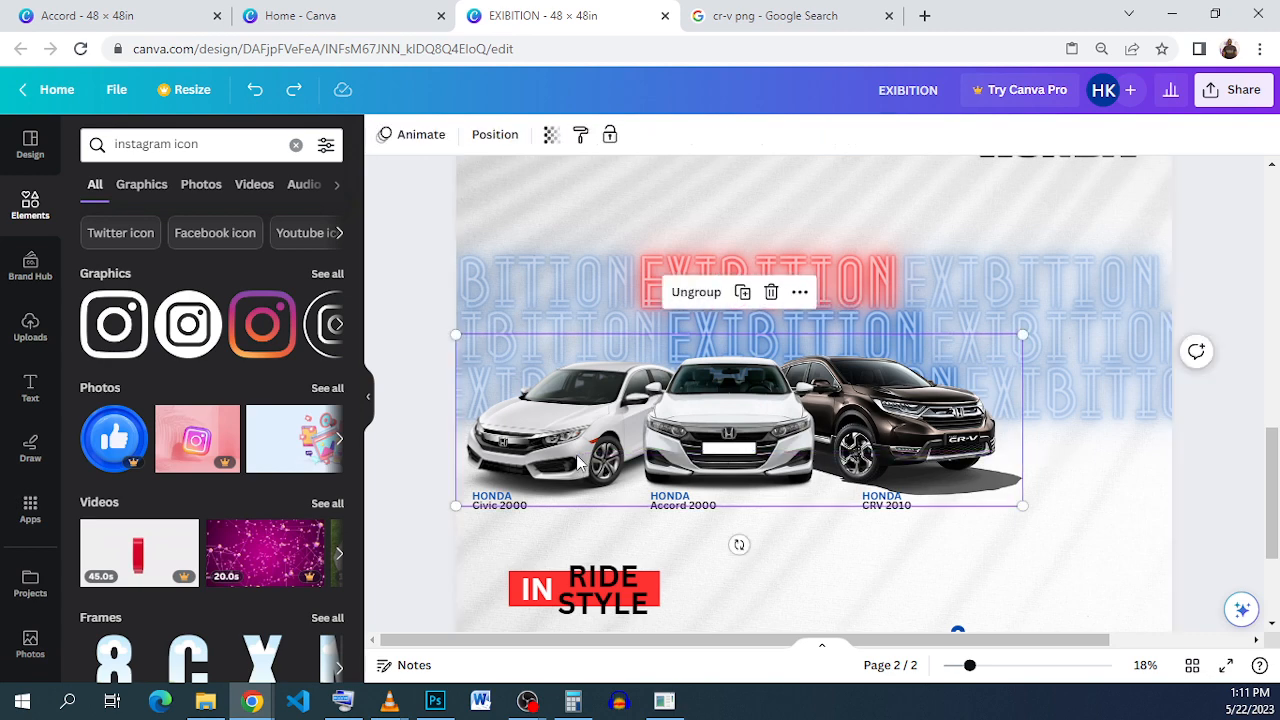
left_click(742, 293)
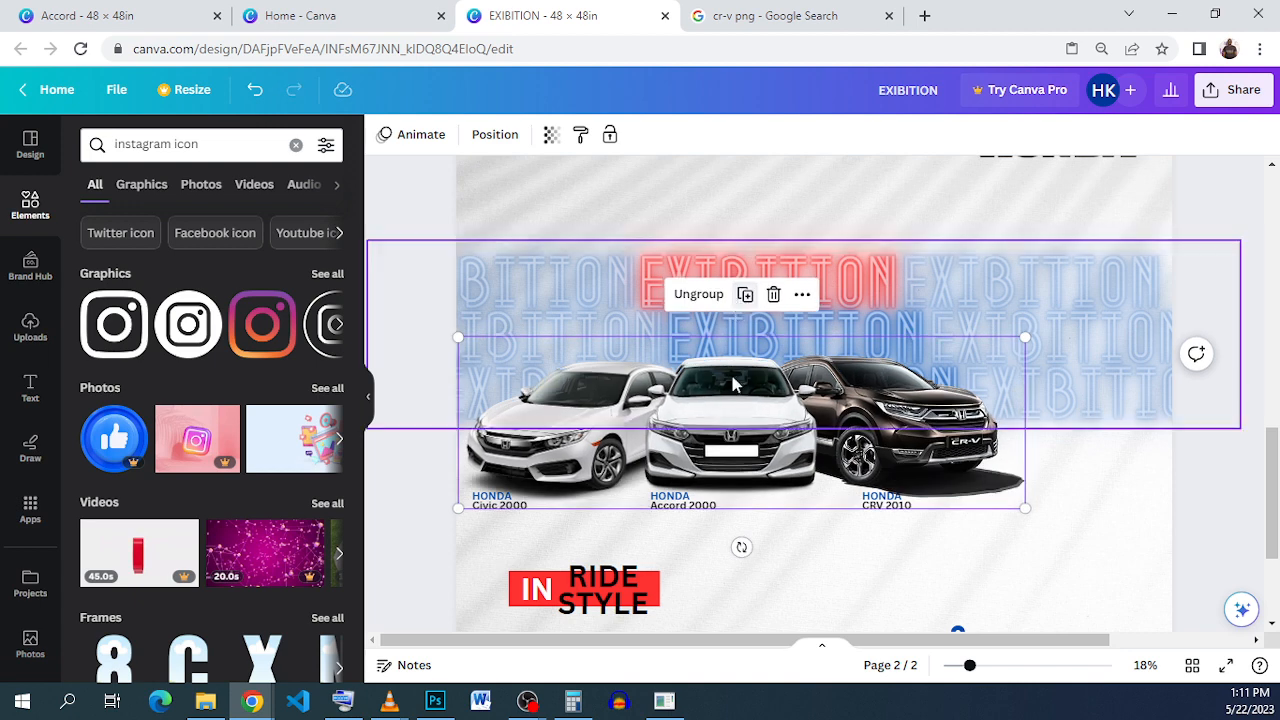
left_click_drag(730, 430, 729, 436)
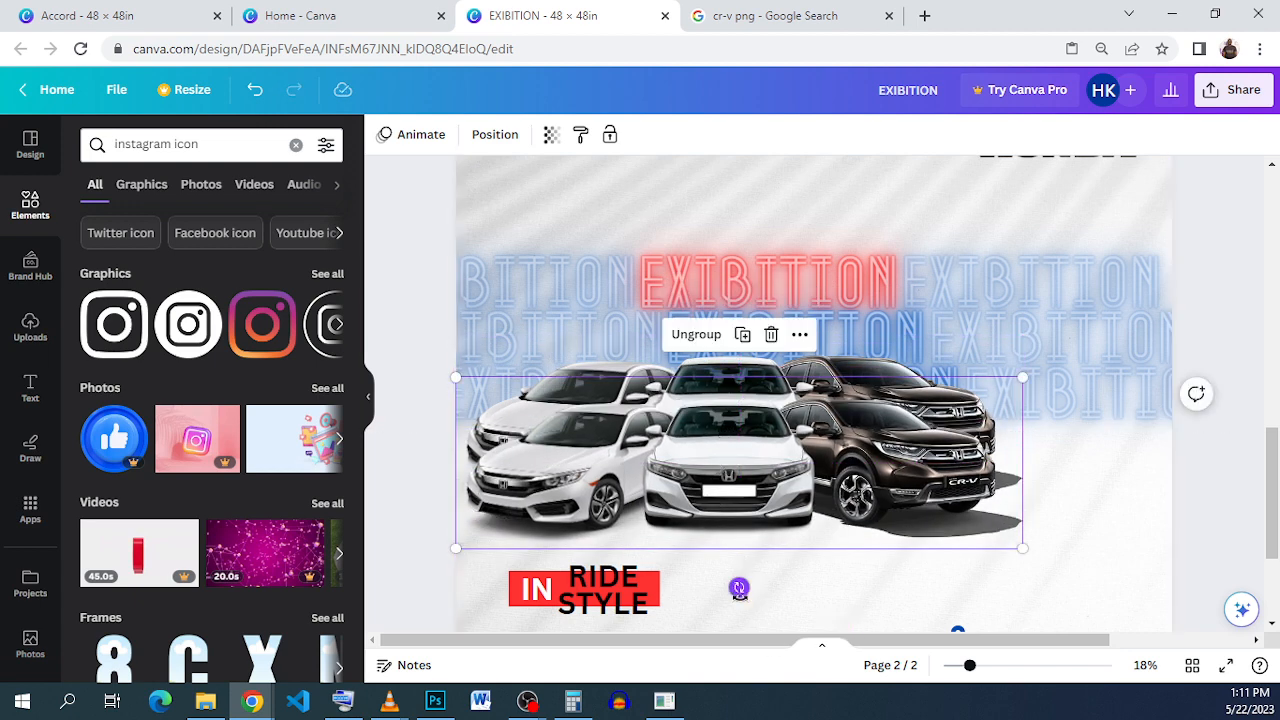
left_click_drag(737, 586, 742, 372)
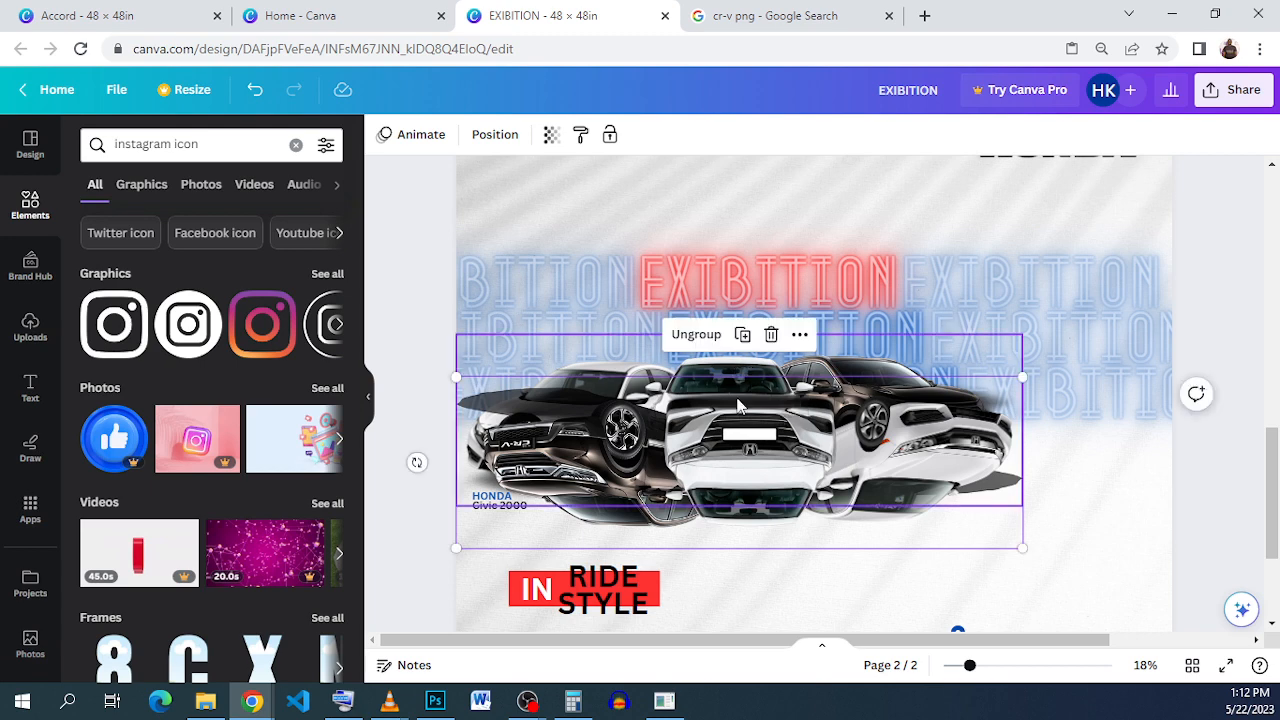
left_click_drag(738, 447, 714, 502)
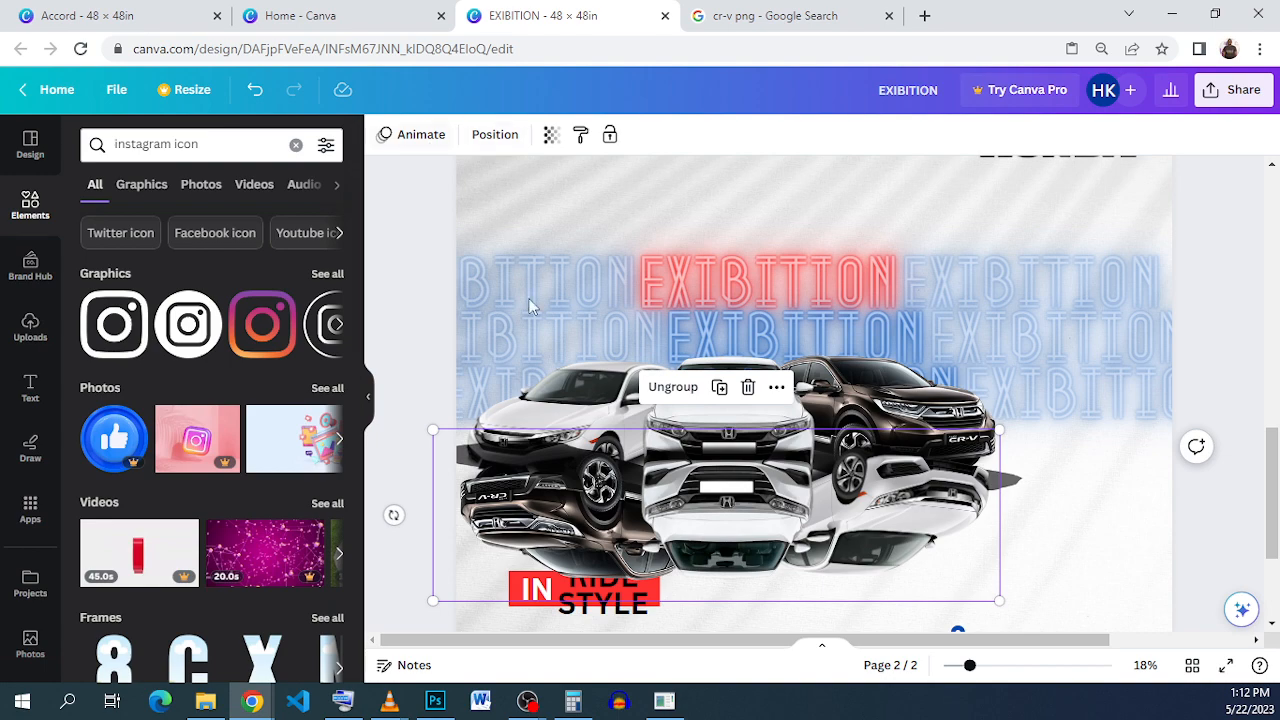
Step: Position the upside-down cars directly beneath the originals and adjust the middle white car
left_click(1120, 554)
left_click_drag(710, 507, 912, 552)
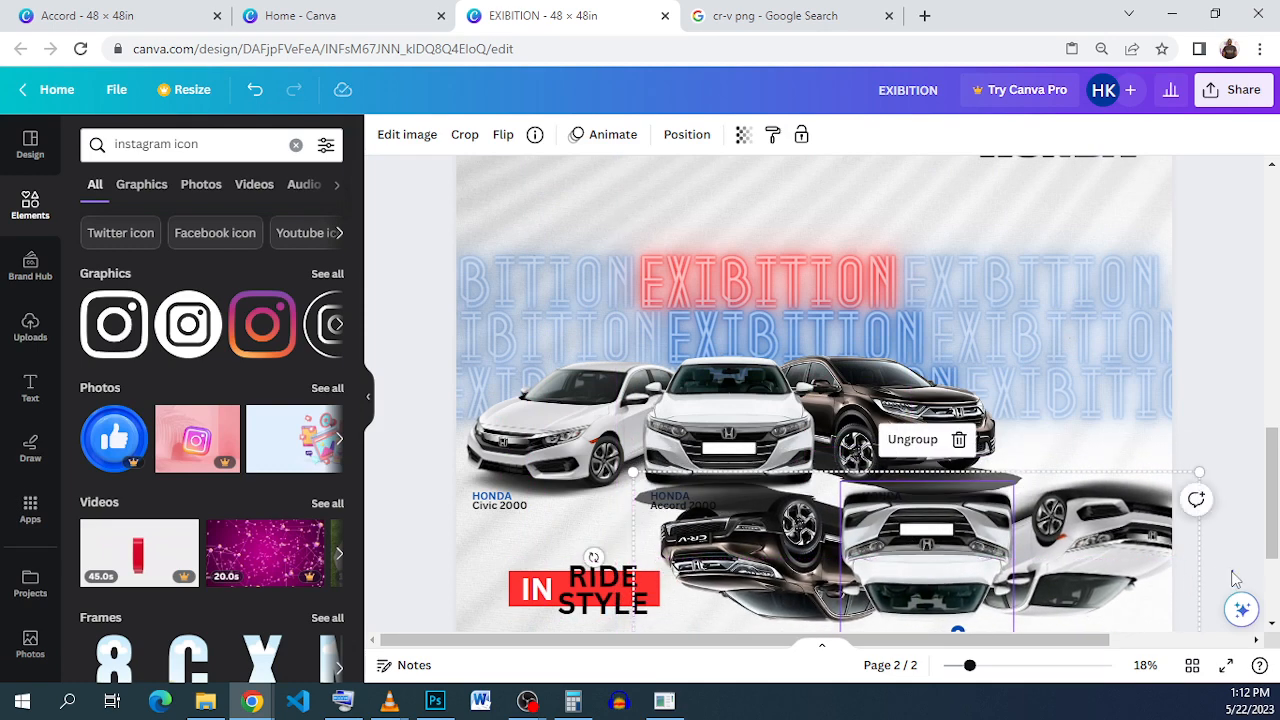
left_click_drag(1232, 572, 714, 567)
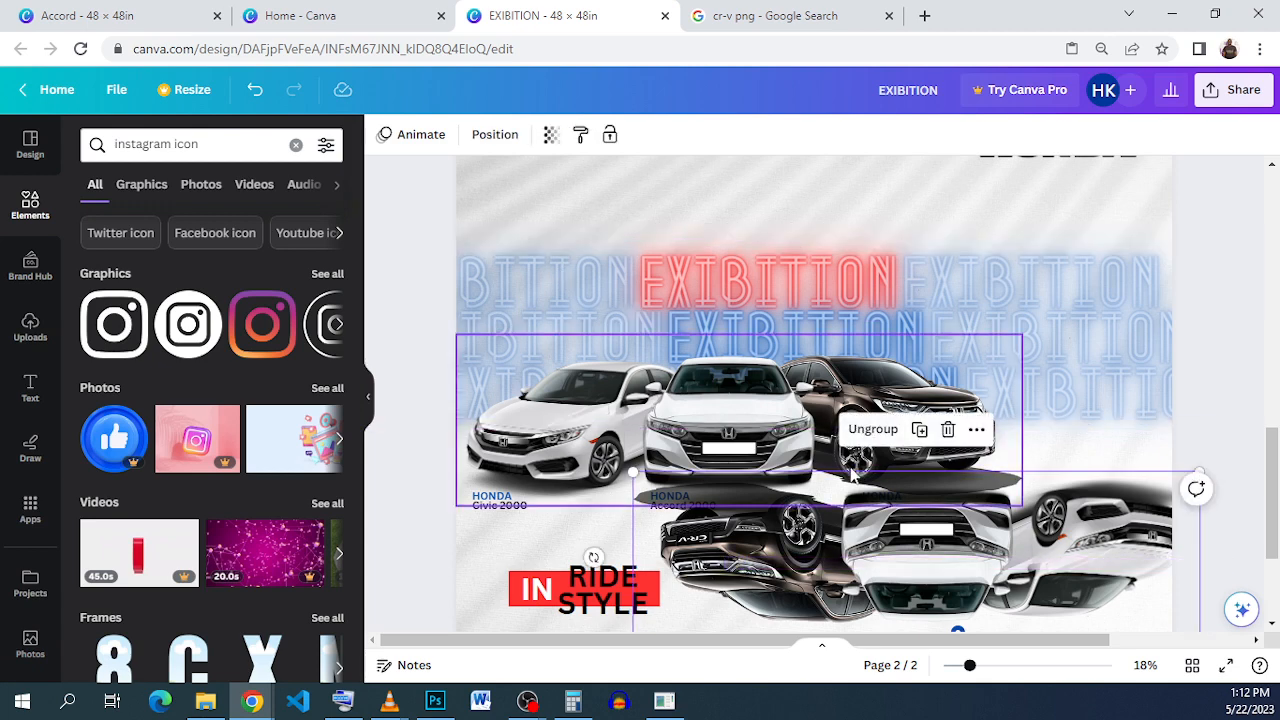
left_click_drag(966, 565, 756, 508)
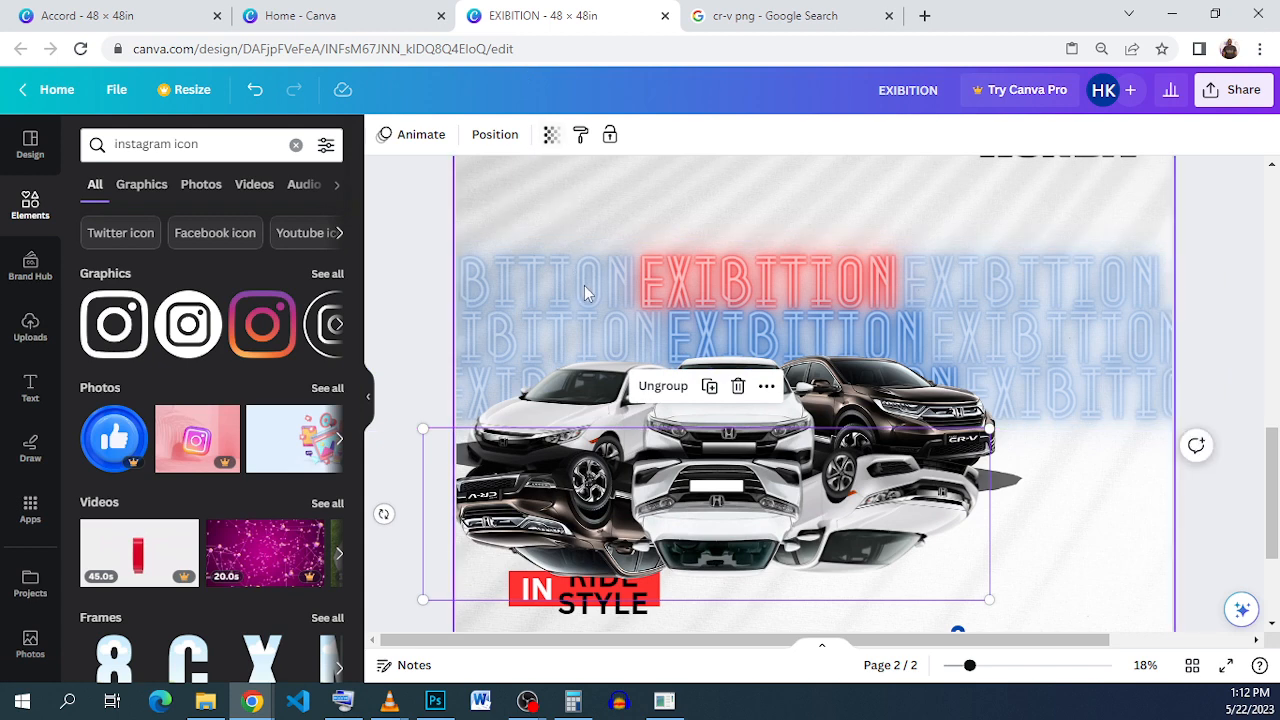
left_click(703, 528)
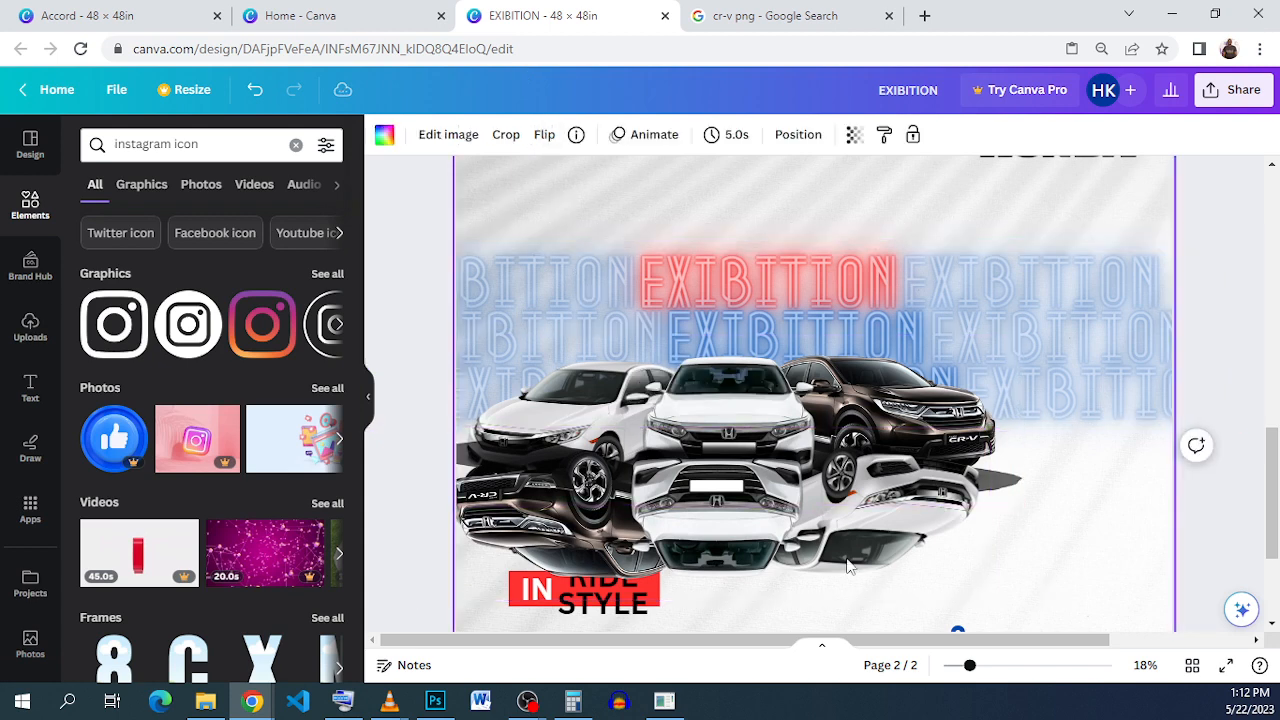
left_click_drag(716, 535, 732, 543)
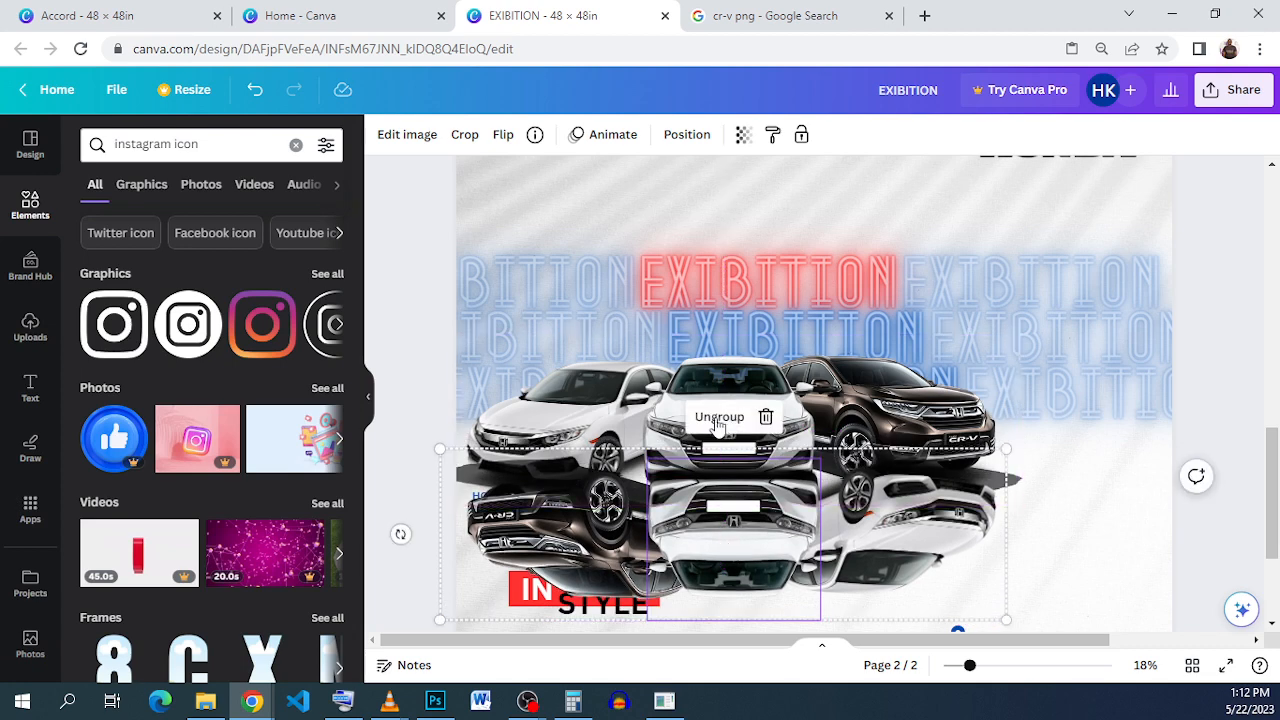
Step: Move the brown car reflection to the right and the white car reflection under the Civic
left_click(1070, 545)
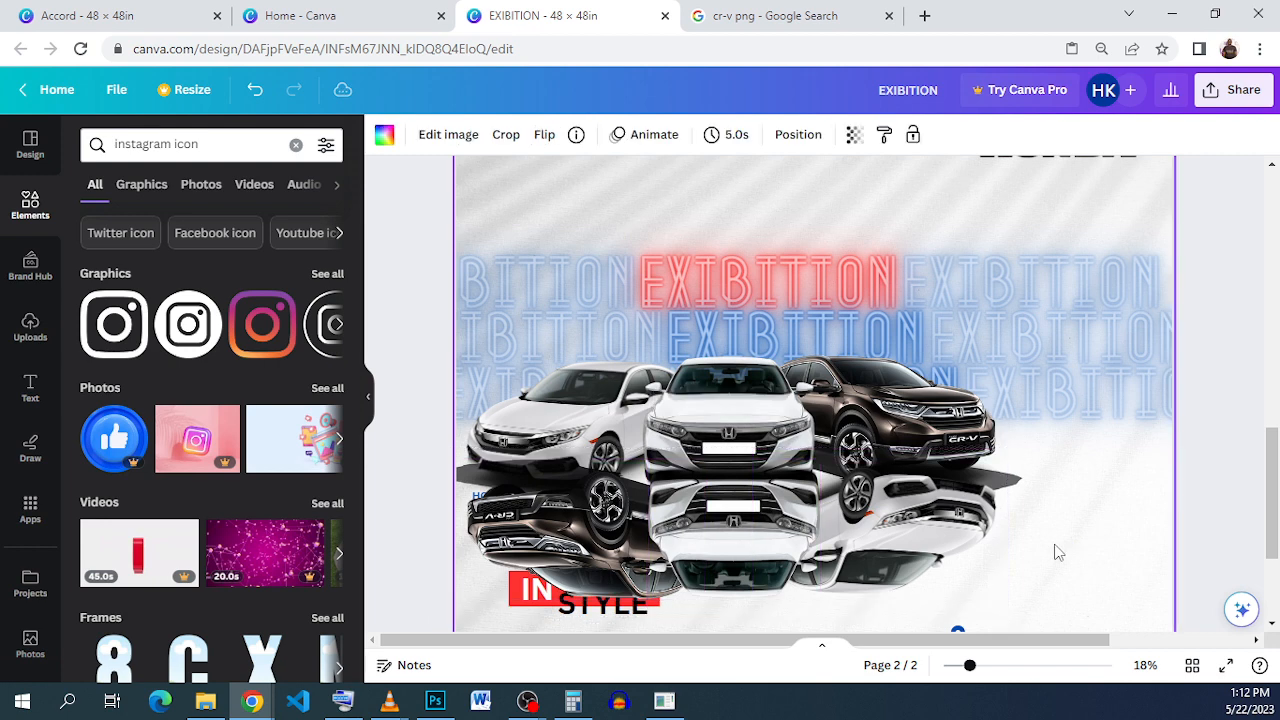
left_click(536, 519)
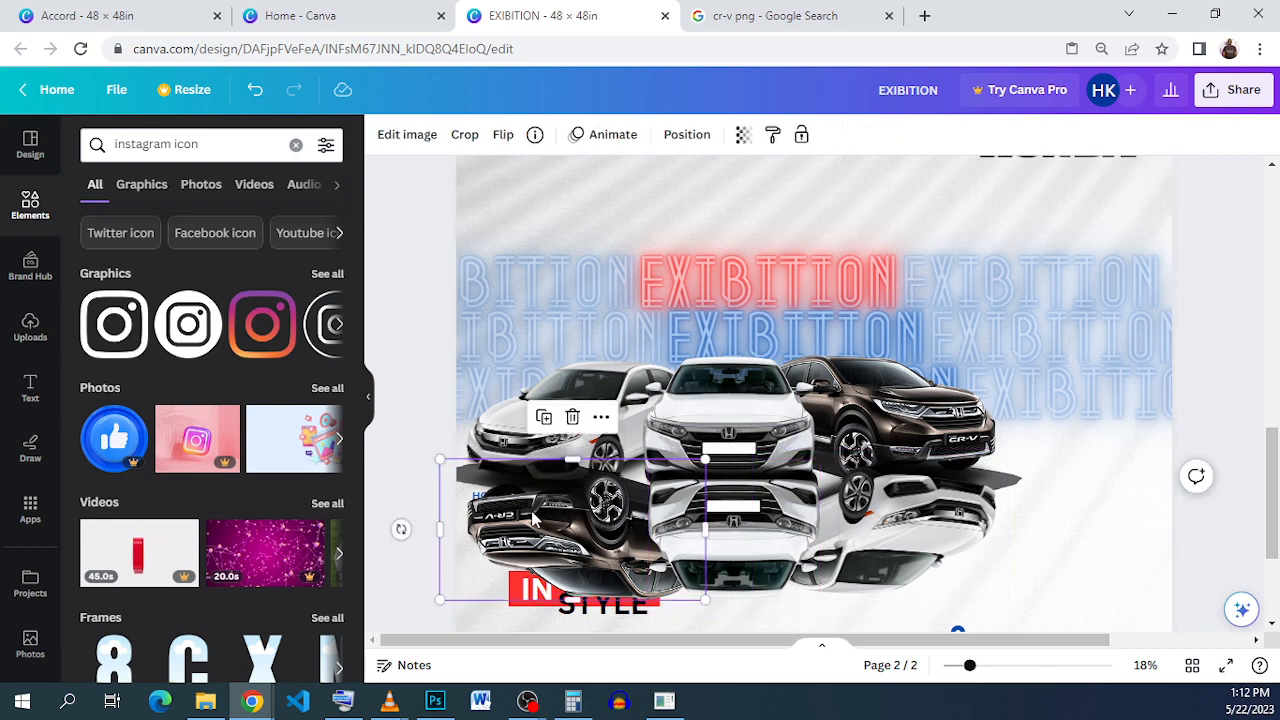
left_click_drag(536, 519, 1063, 493)
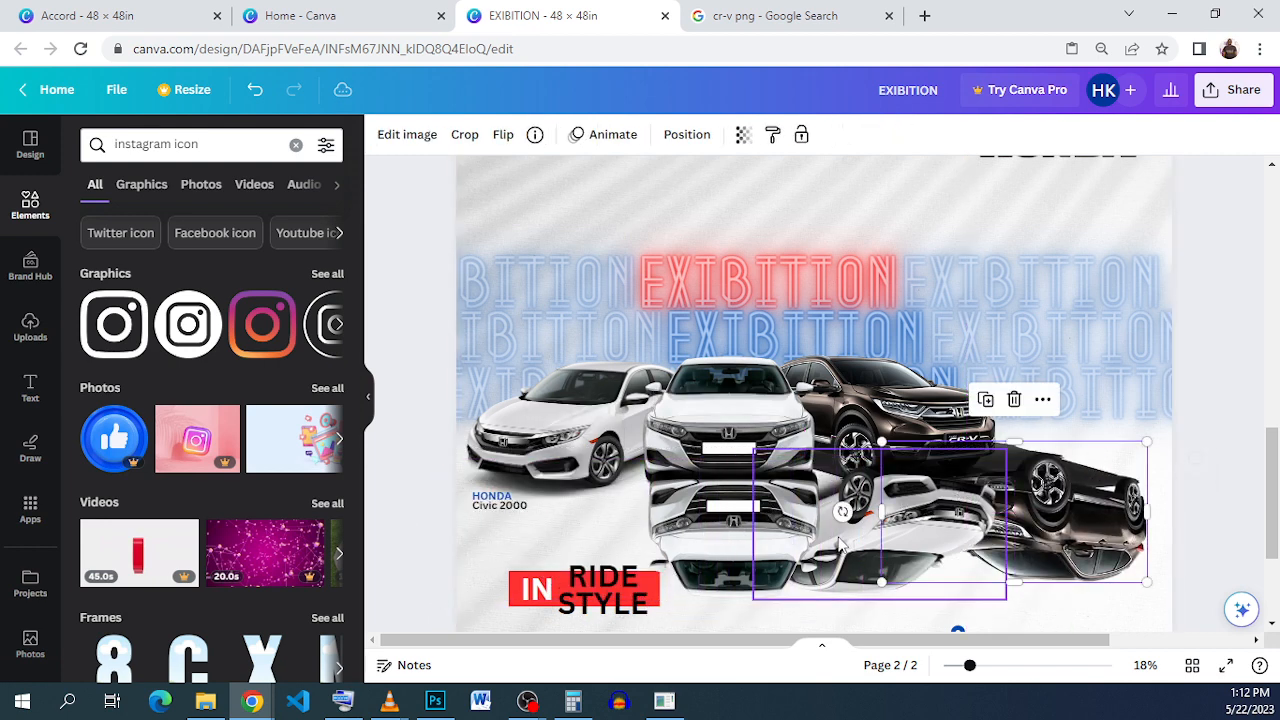
left_click(860, 540)
left_click_drag(865, 543, 543, 516)
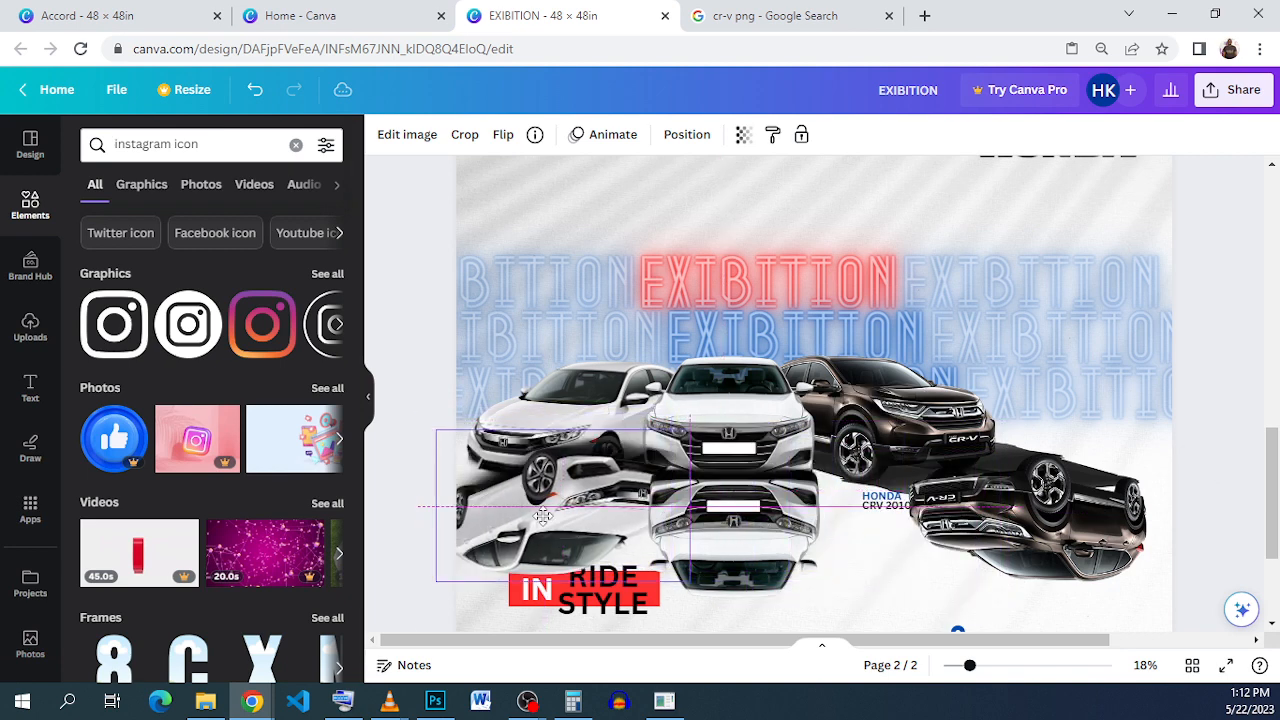
Step: Flip the white reflection horizontally, tilt it to about -173°, and narrow it to 15.2 wide
left_click(503, 136)
left_click(533, 180)
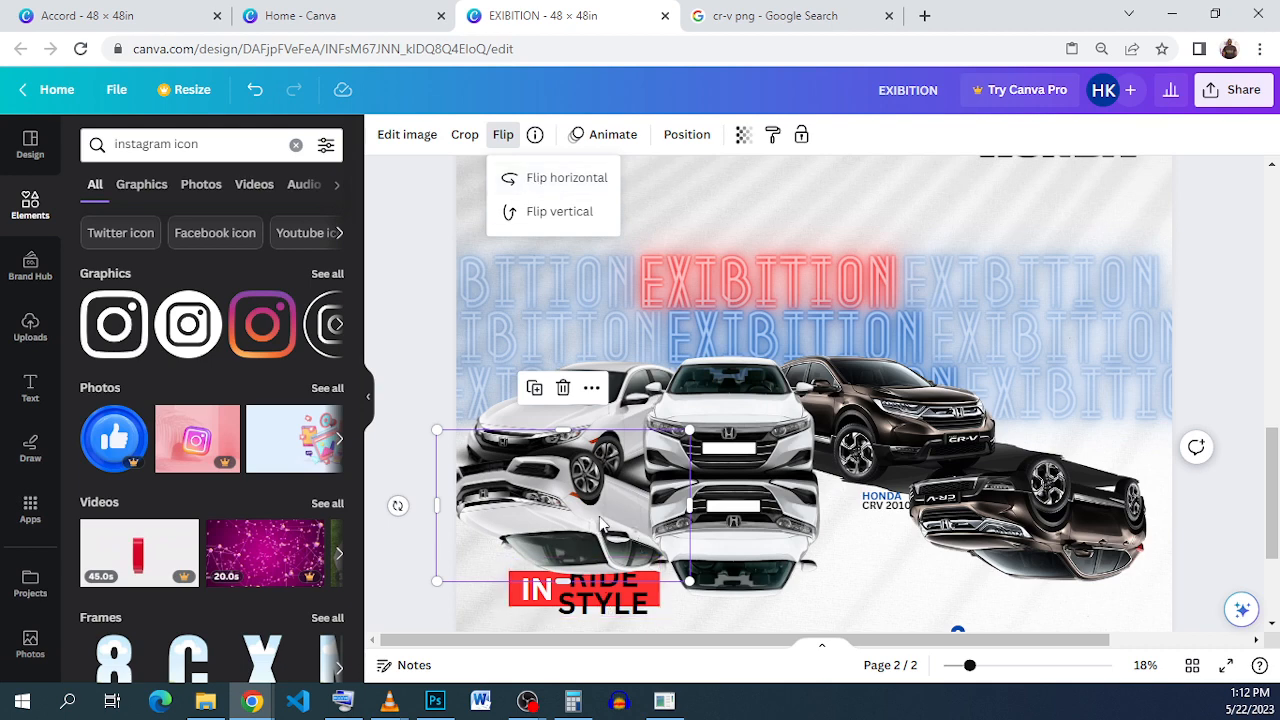
left_click_drag(590, 518, 597, 540)
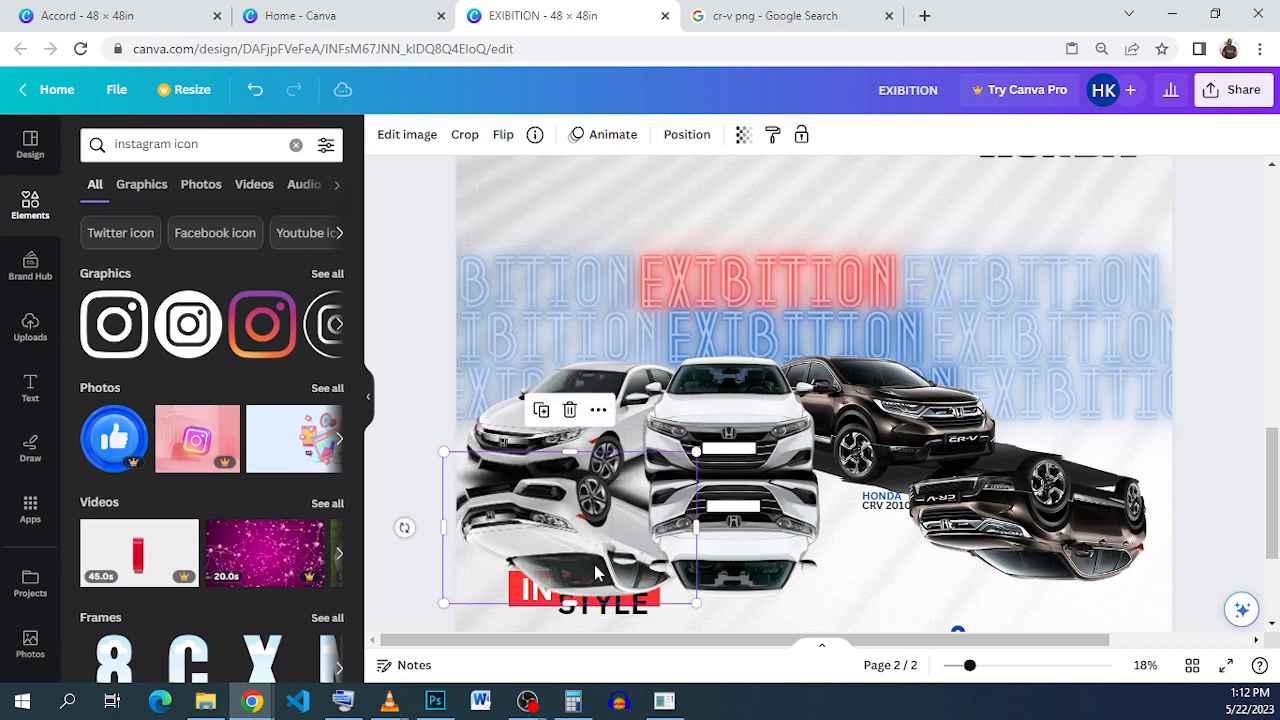
left_click_drag(404, 527, 385, 513)
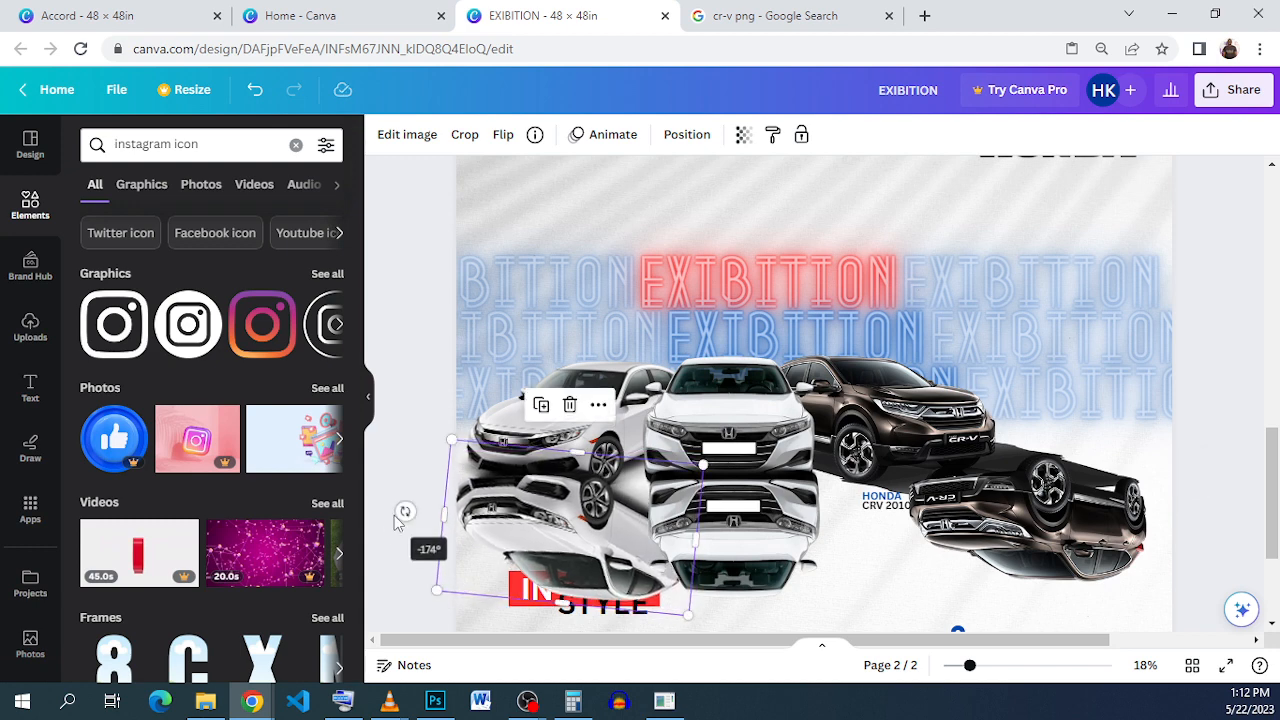
left_click_drag(560, 502, 566, 495)
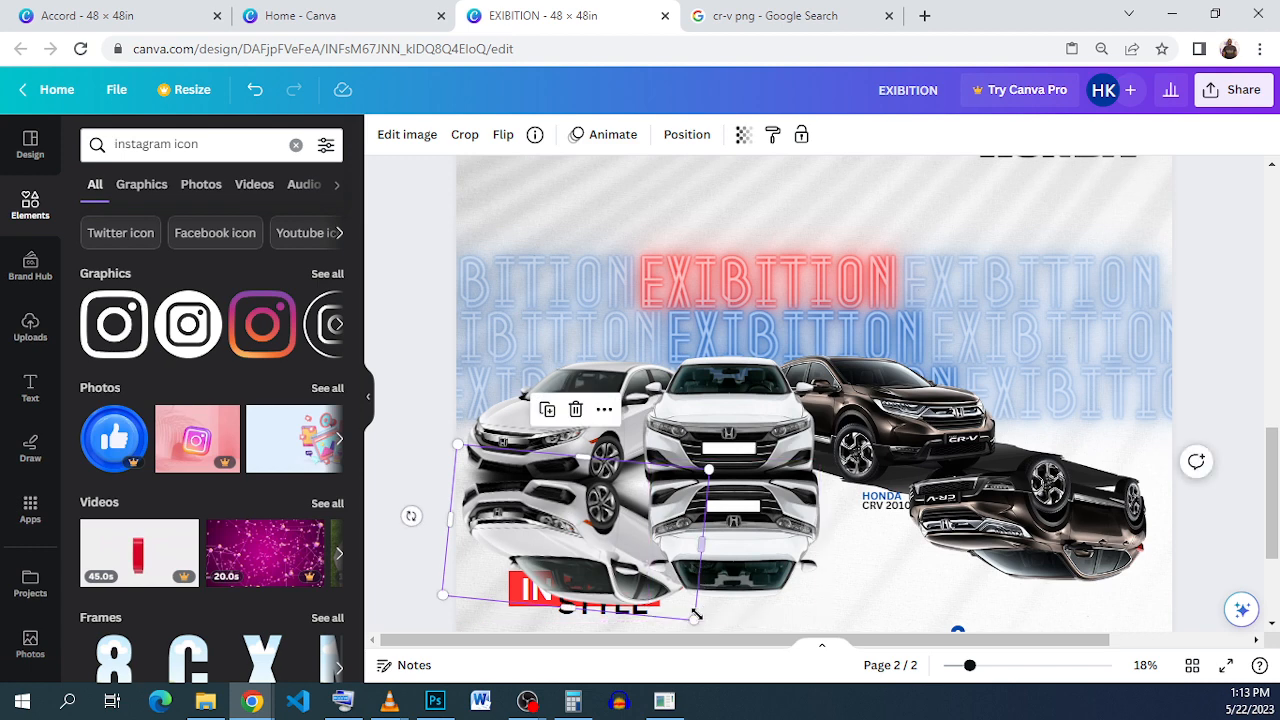
left_click_drag(700, 541, 674, 541)
Step: Flip the CR-V reflection horizontally, move it under the CR-V, and shorten and narrow it
left_click(1005, 515)
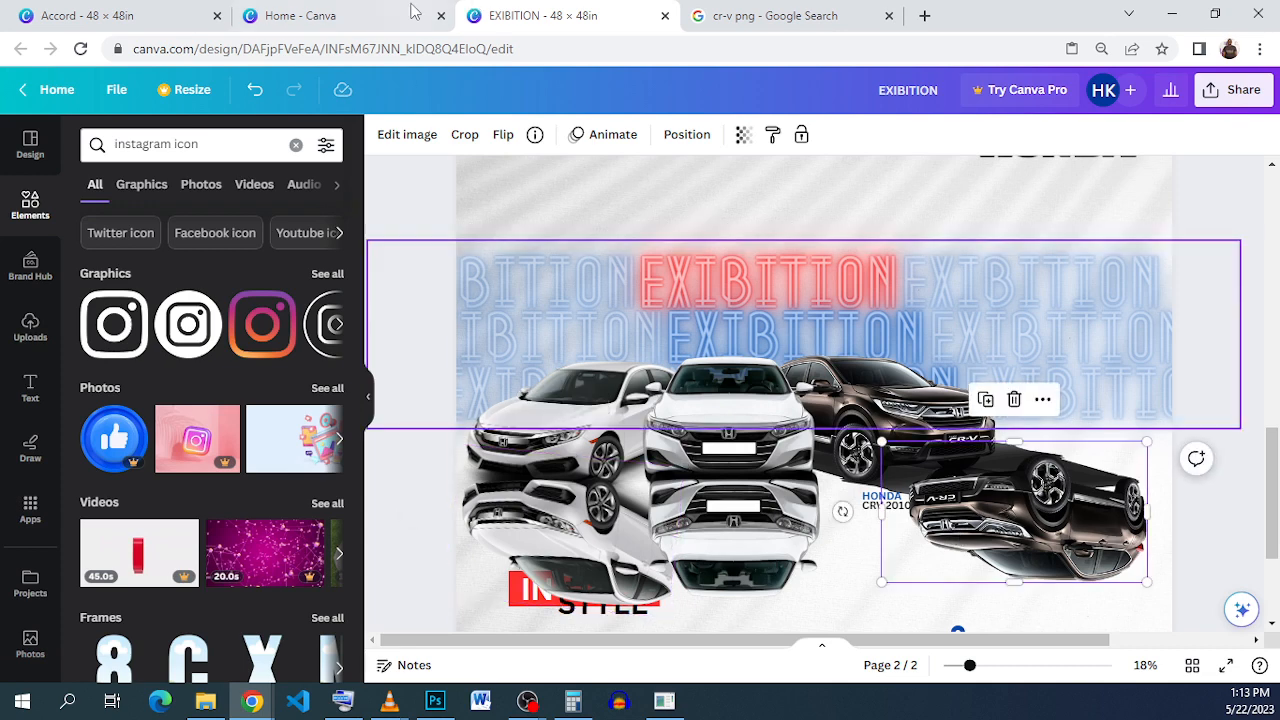
left_click(503, 136)
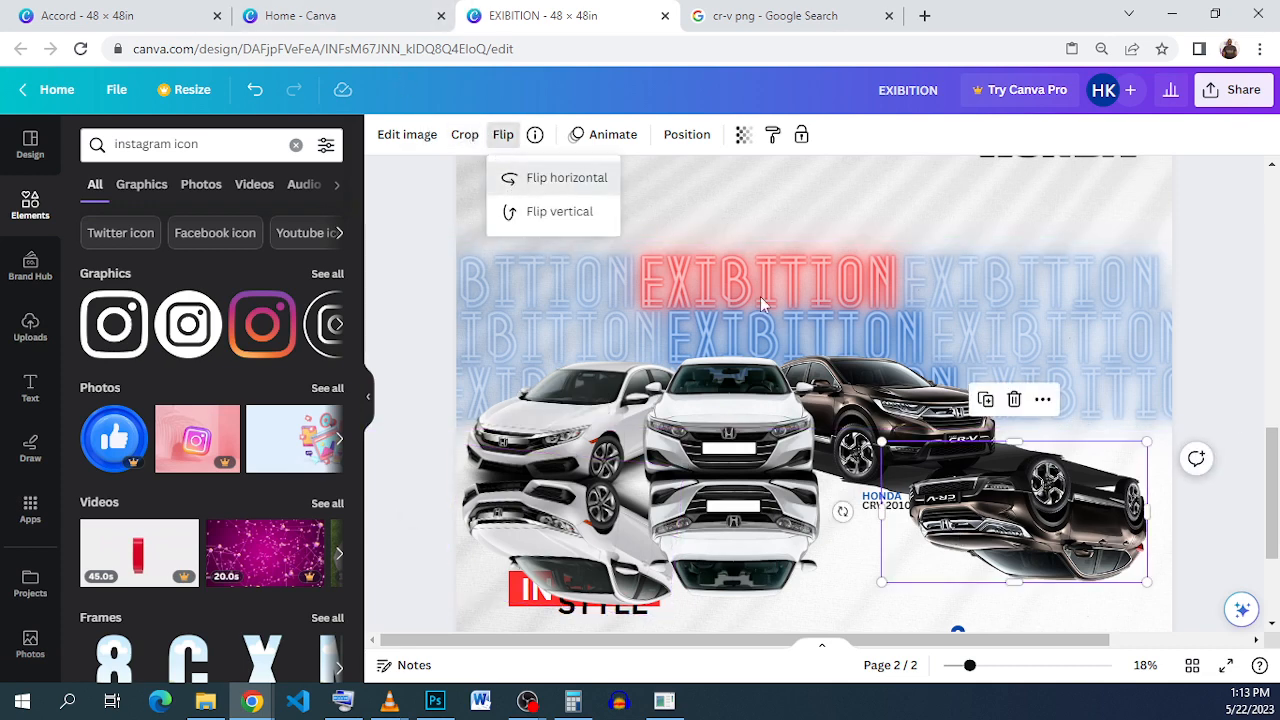
left_click(566, 177)
left_click_drag(1039, 508, 948, 530)
left_click_drag(922, 461, 921, 476)
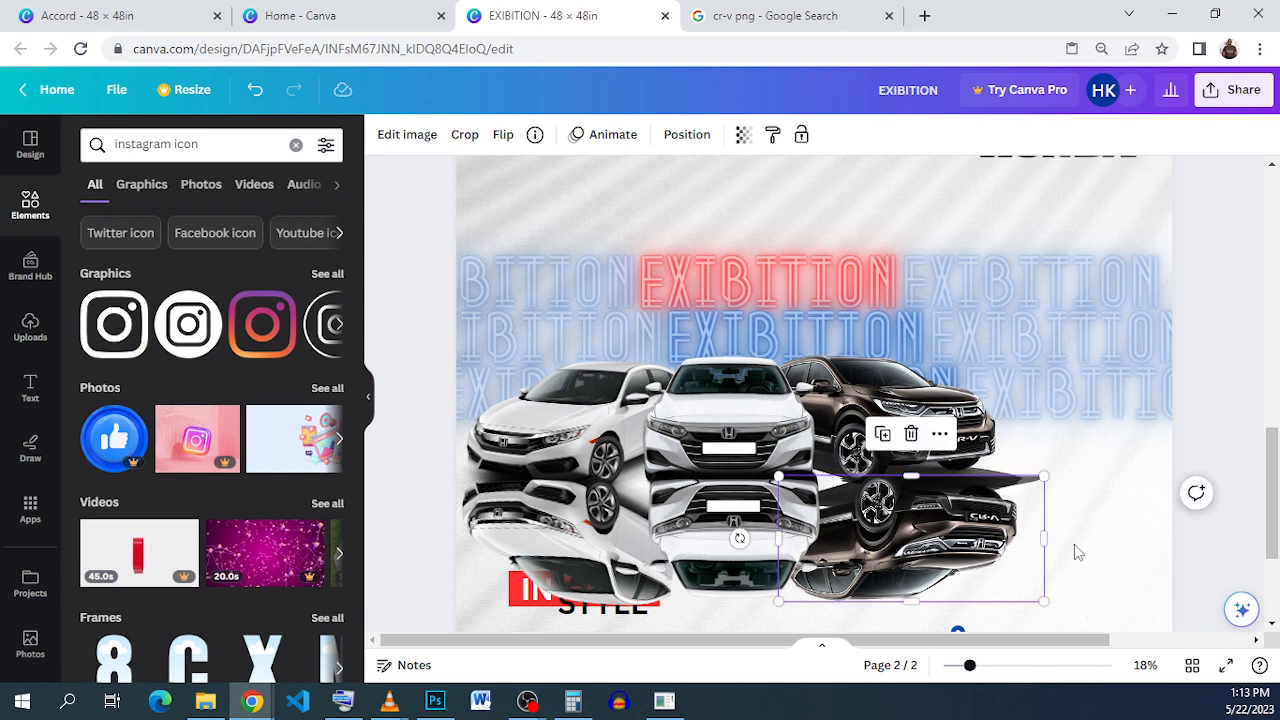
left_click_drag(1043, 537, 1022, 537)
Step: Nudge the CR-V reflection slightly left, then select all three car reflections
left_click(890, 523)
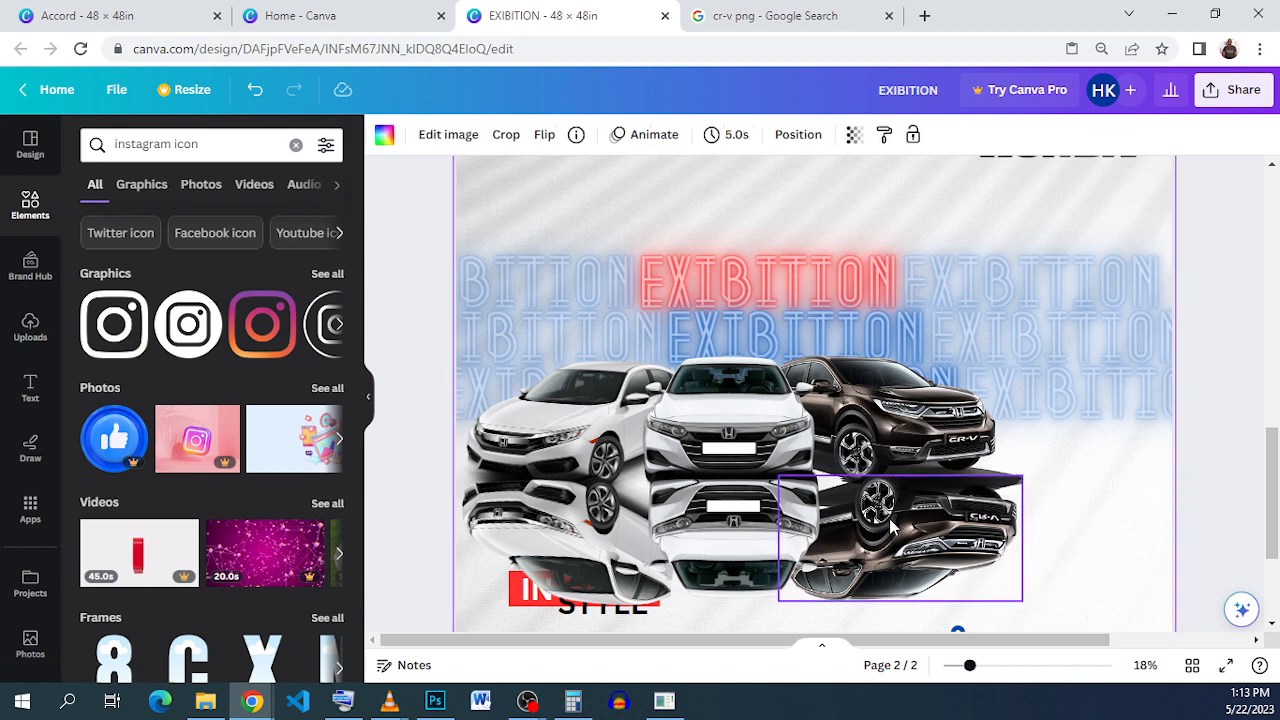
left_click_drag(890, 520, 881, 515)
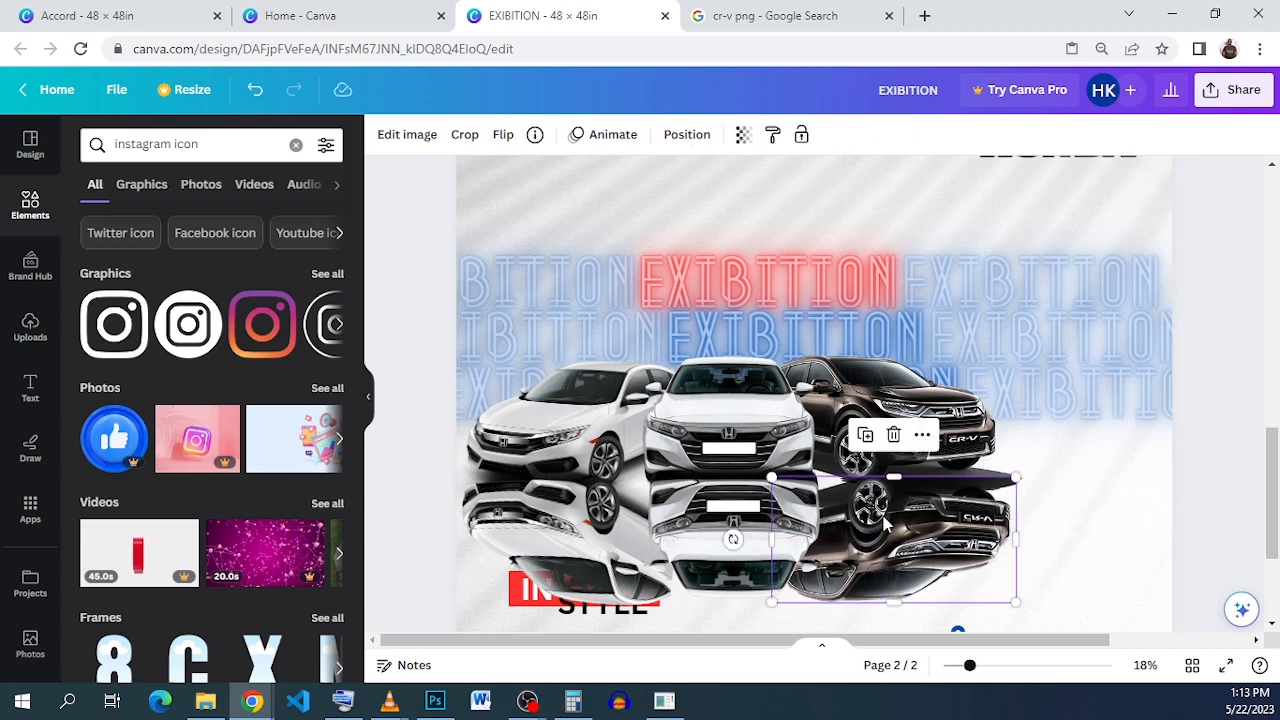
left_click(1054, 568)
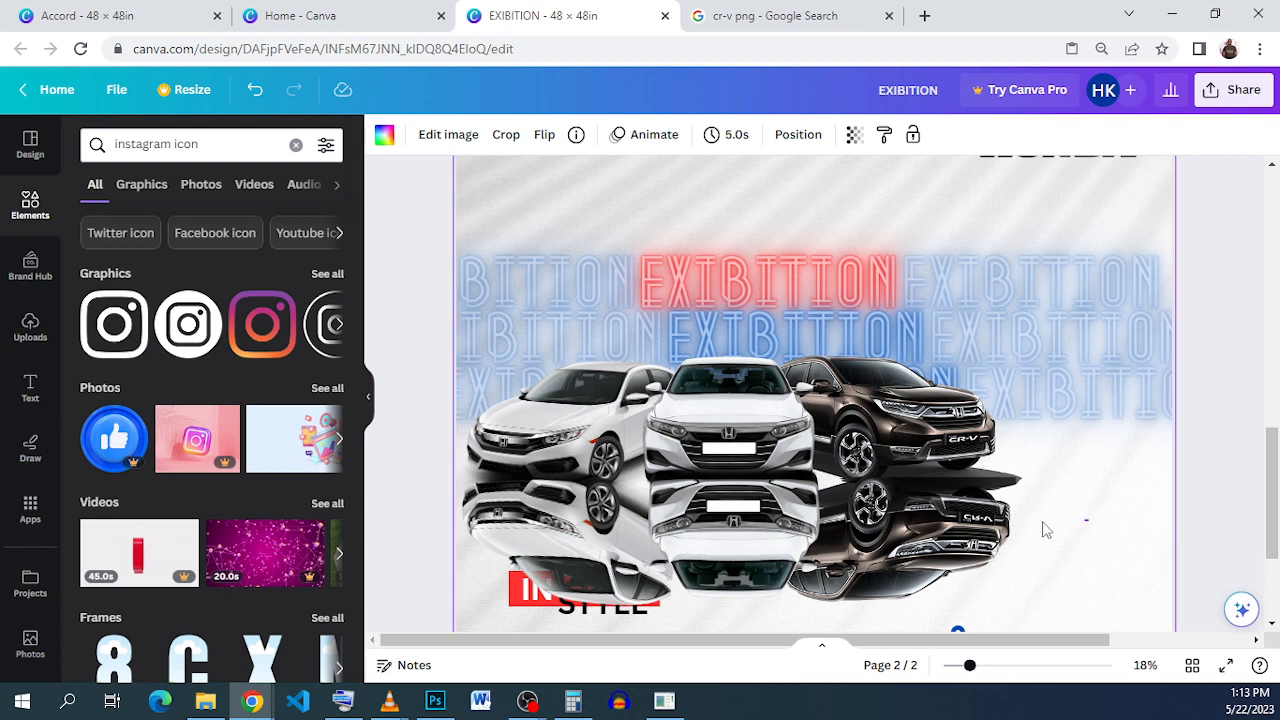
left_click_drag(862, 518, 603, 532)
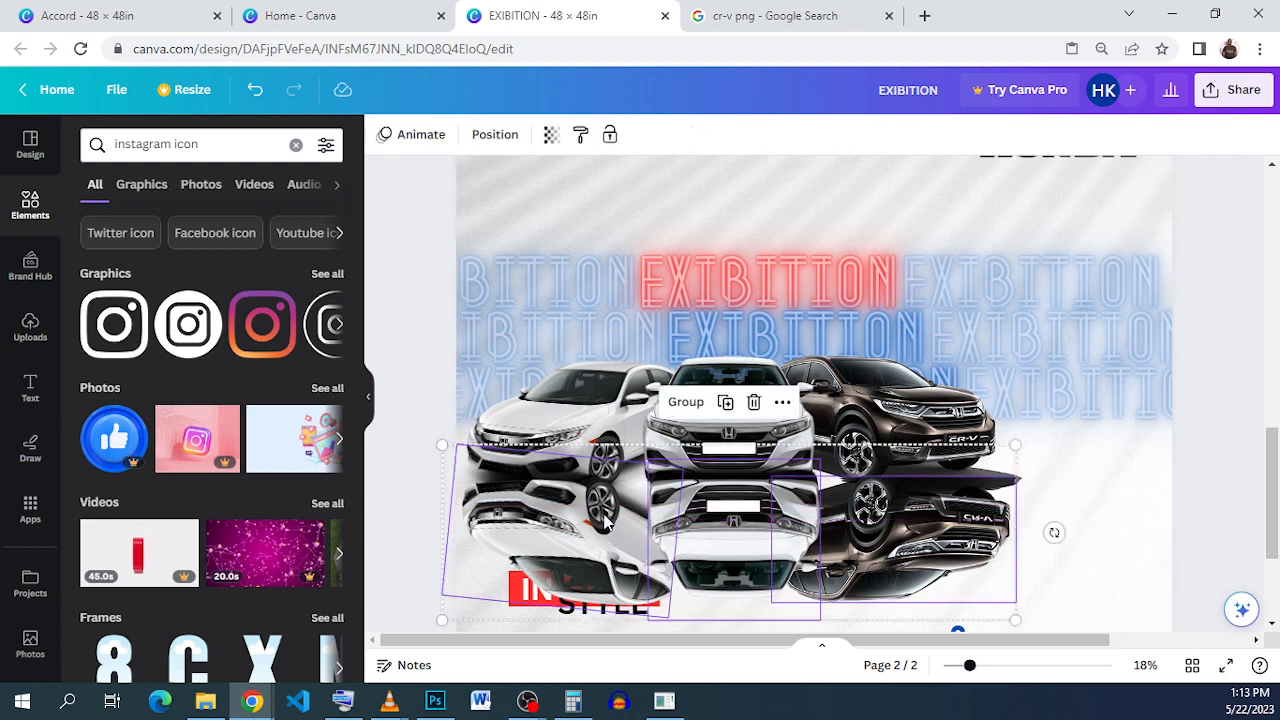
Step: Set the three reflections to 16 transparency, group them, and send the group to the back
left_click(551, 135)
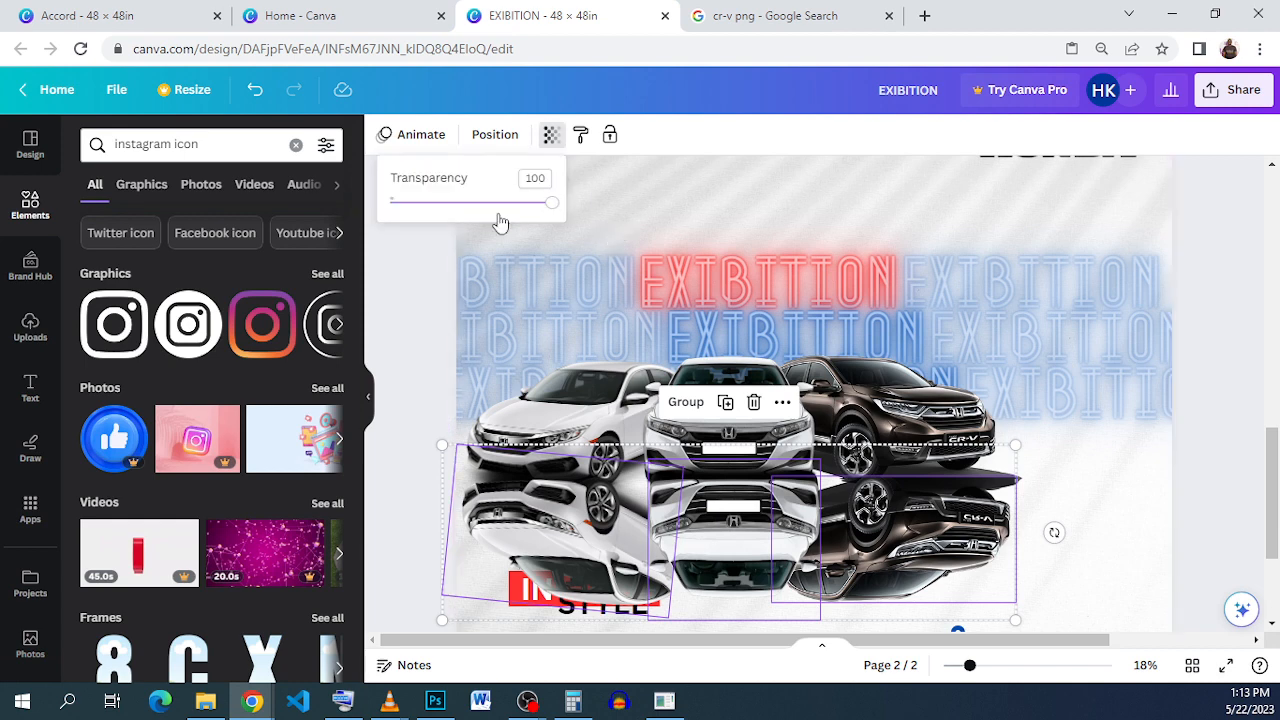
left_click(428, 204)
left_click_drag(428, 204, 417, 205)
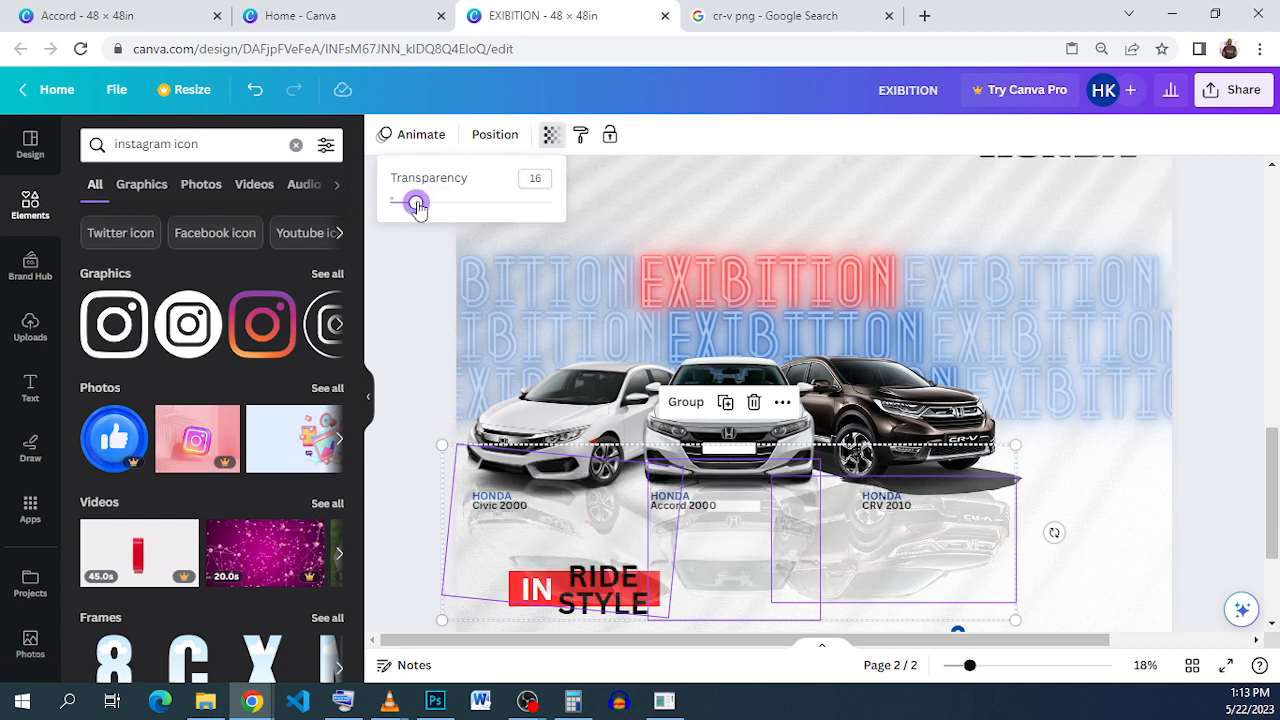
left_click(686, 401)
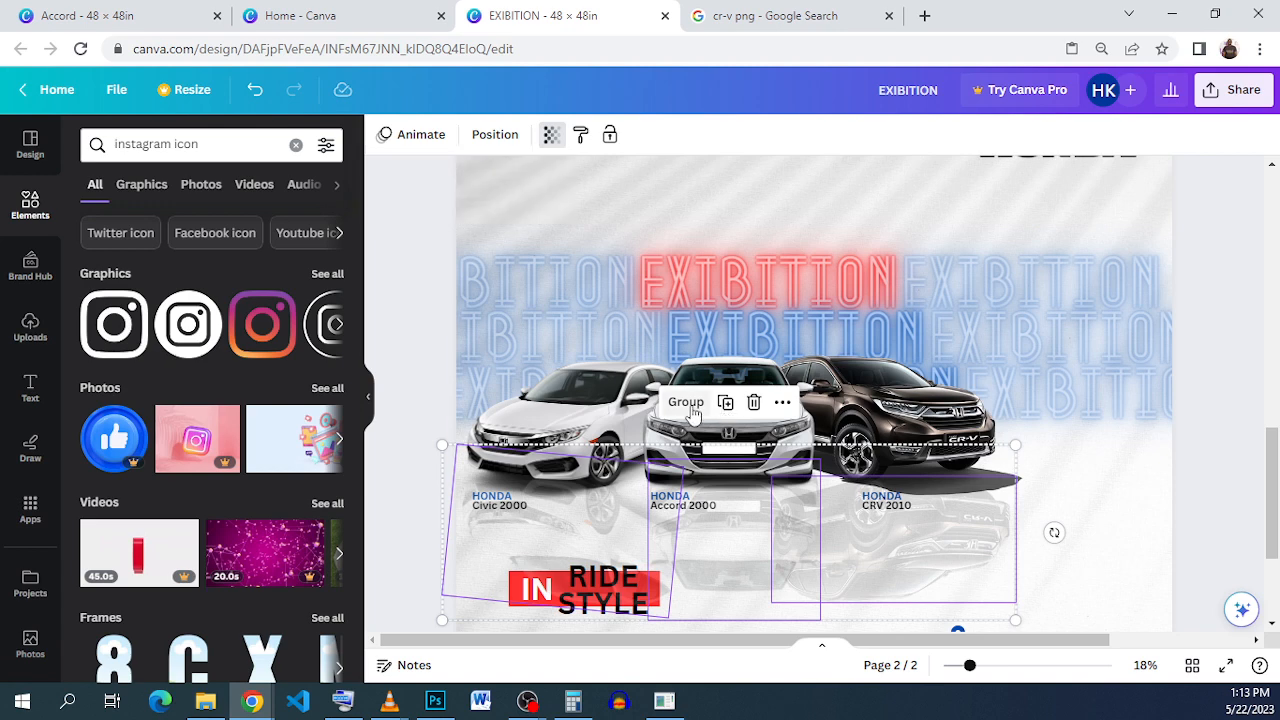
left_click(488, 140)
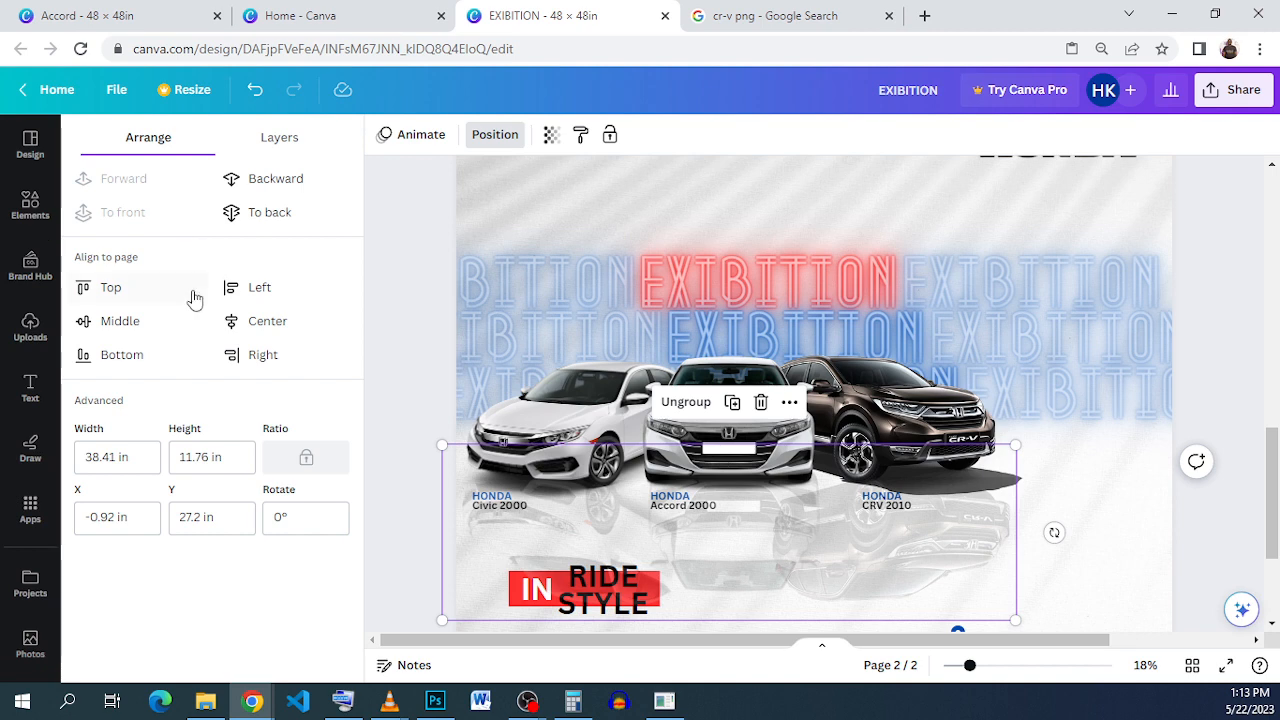
left_click(288, 209)
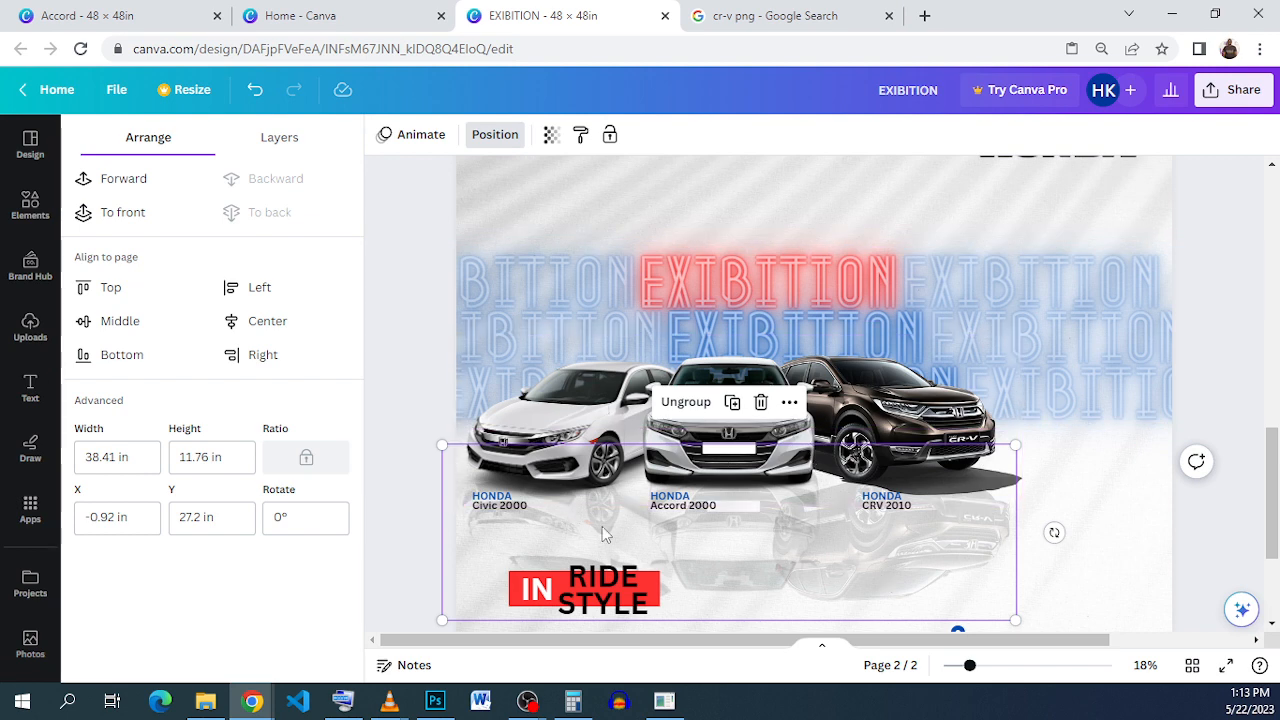
Step: Ungroup the reflections, narrow the CR-V reflection from the left and the Civic reflection from the right
left_click(1100, 552)
left_click(808, 543)
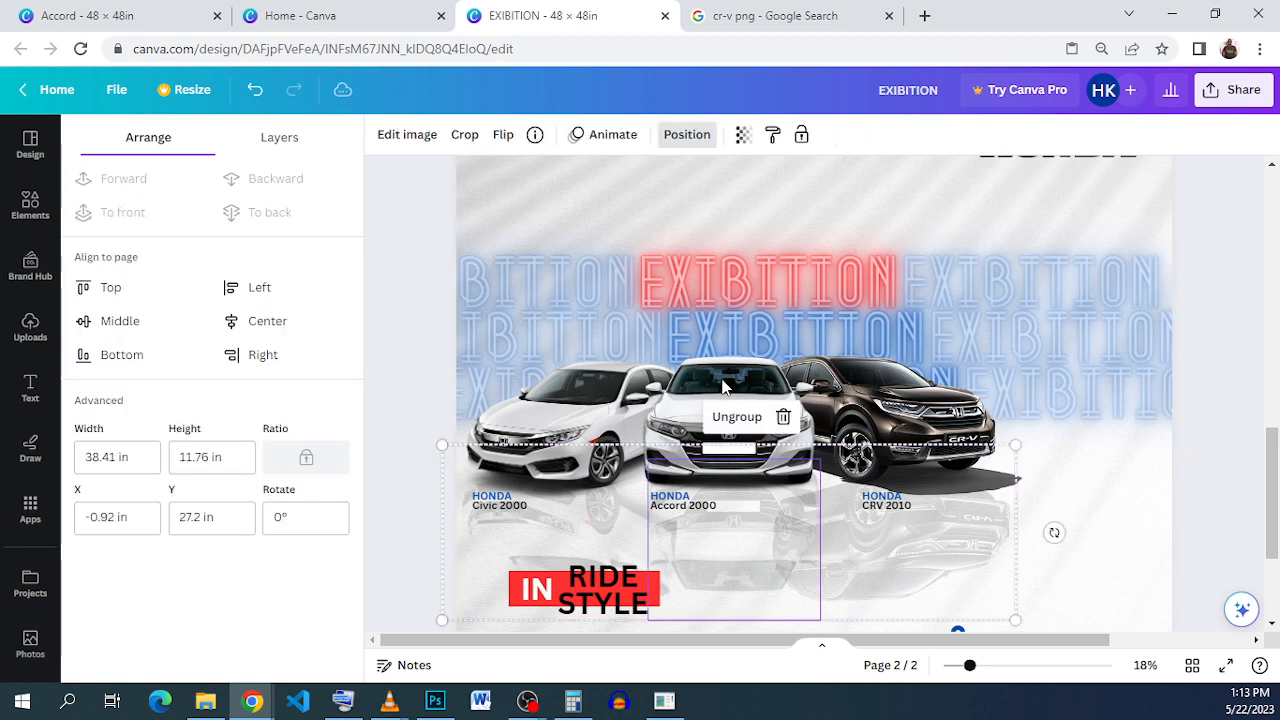
left_click(962, 590)
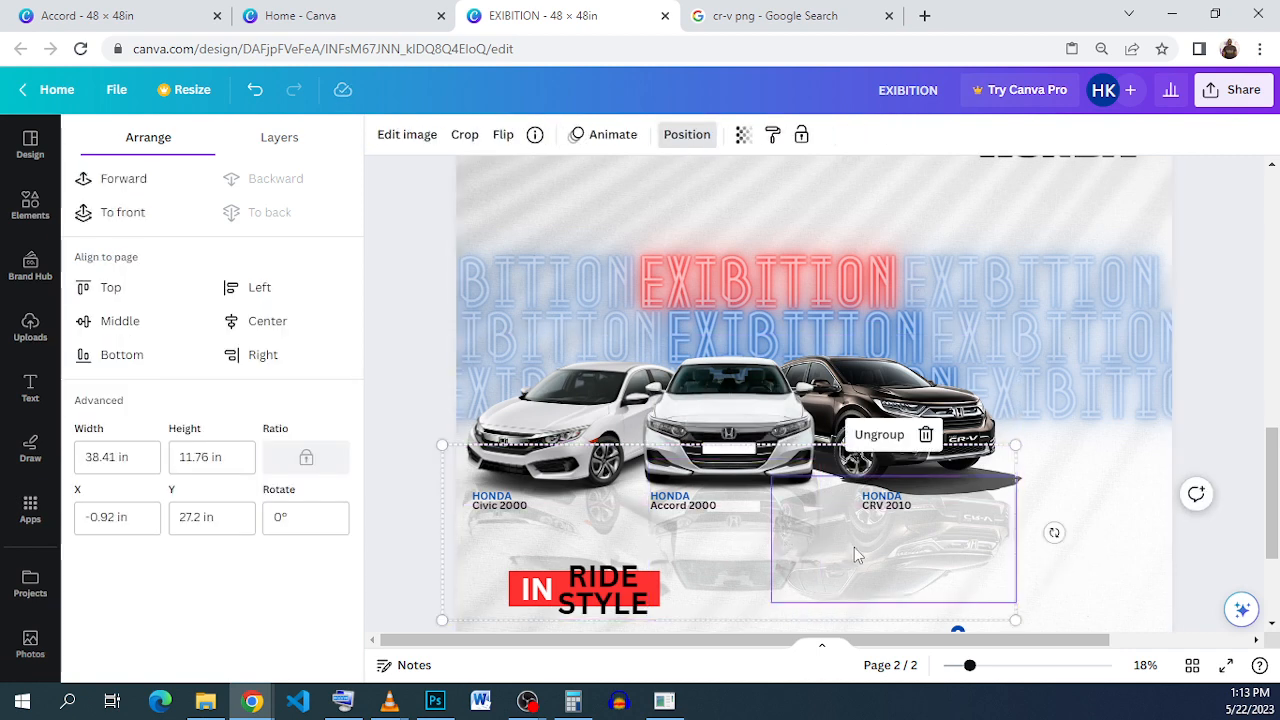
left_click(878, 438)
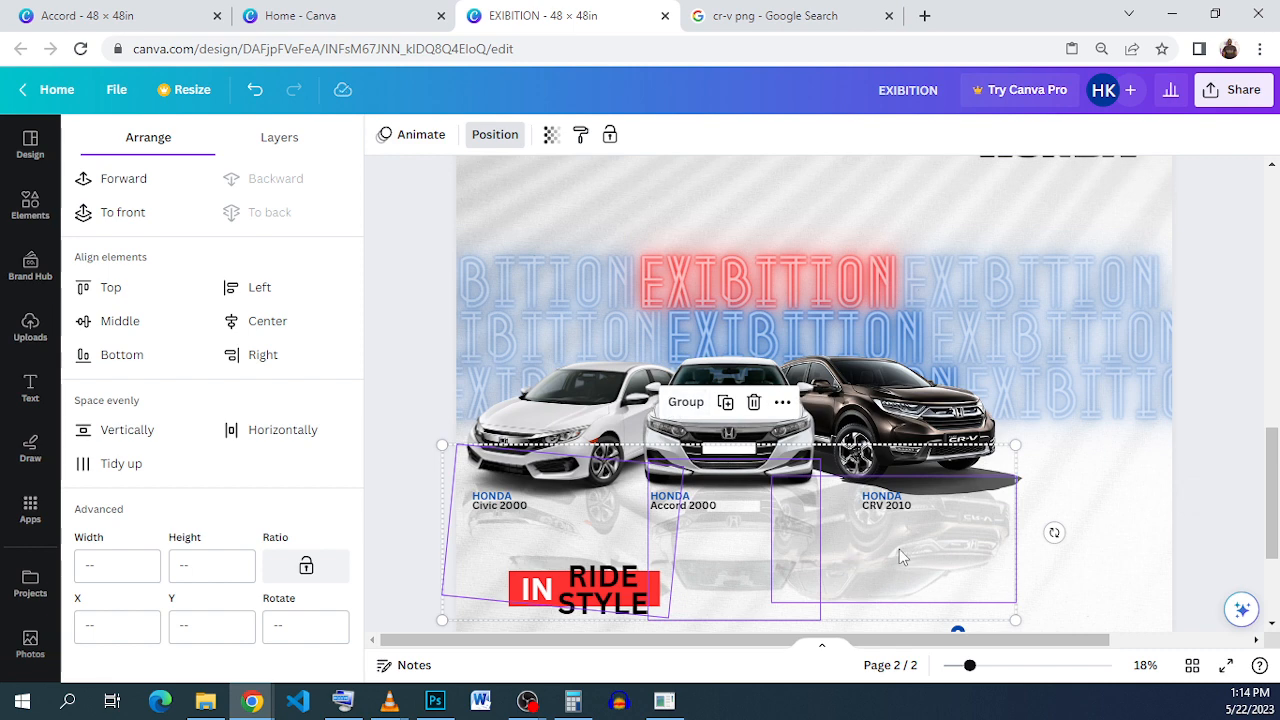
left_click(940, 560)
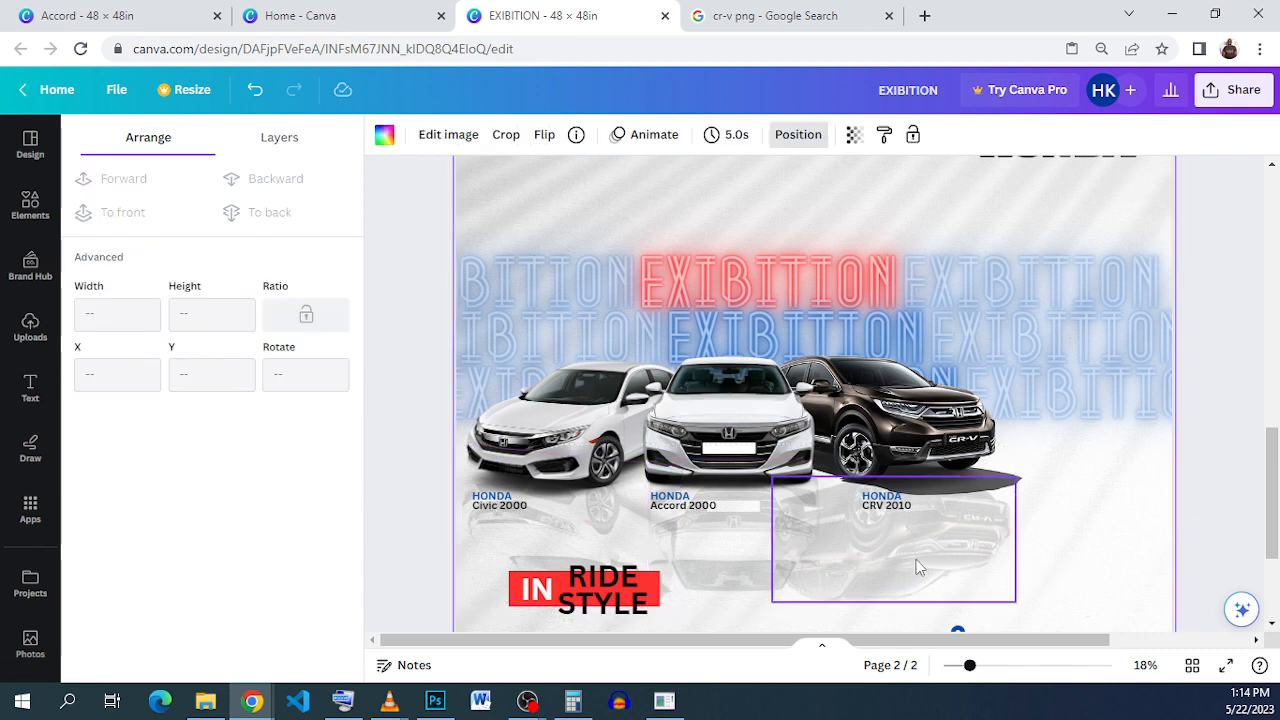
left_click_drag(768, 530, 819, 527)
left_click(584, 541)
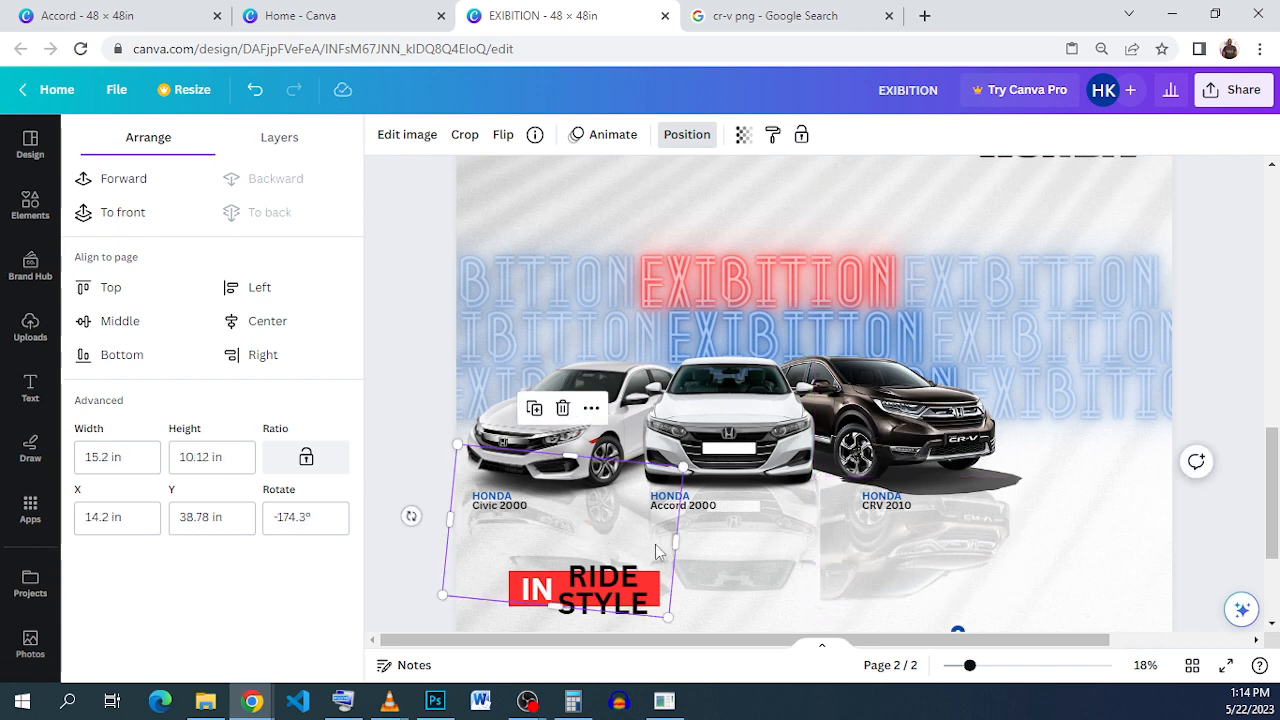
left_click_drag(668, 540, 631, 541)
Step: Widen the CR-V reflection to 13.5 in and shorten it to 5.98 in tall
left_click(1114, 543)
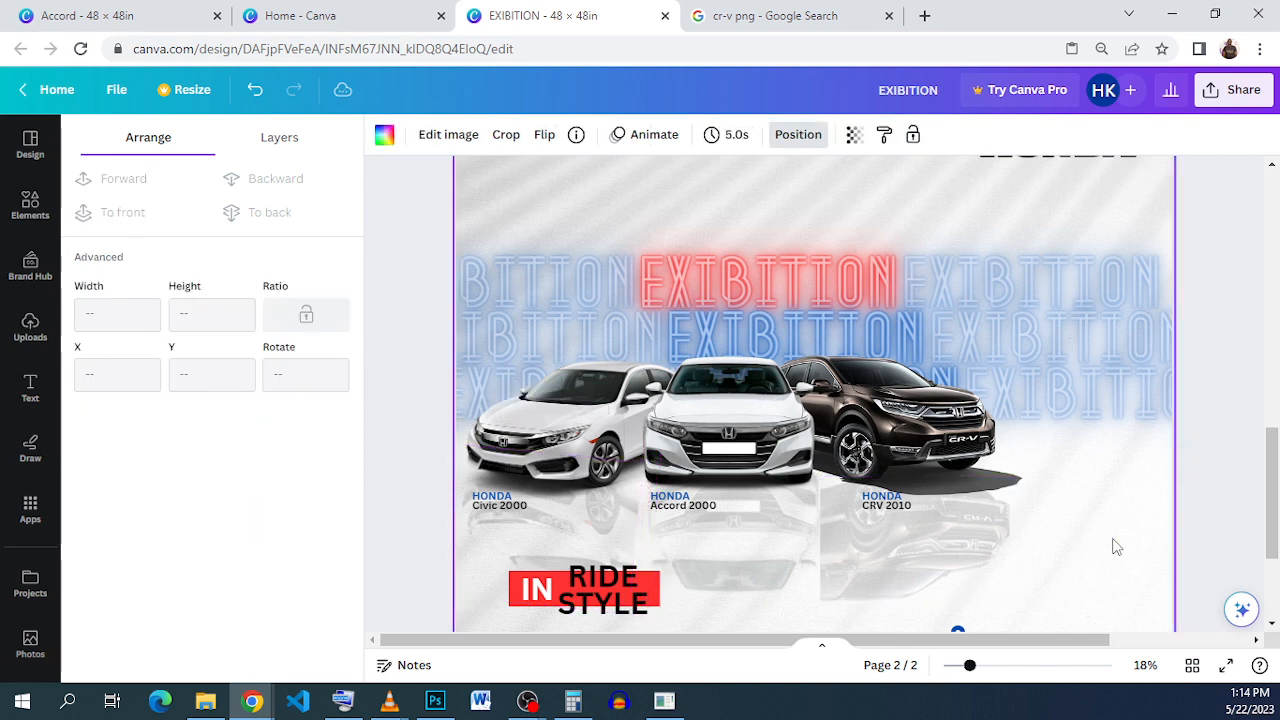
left_click(875, 542)
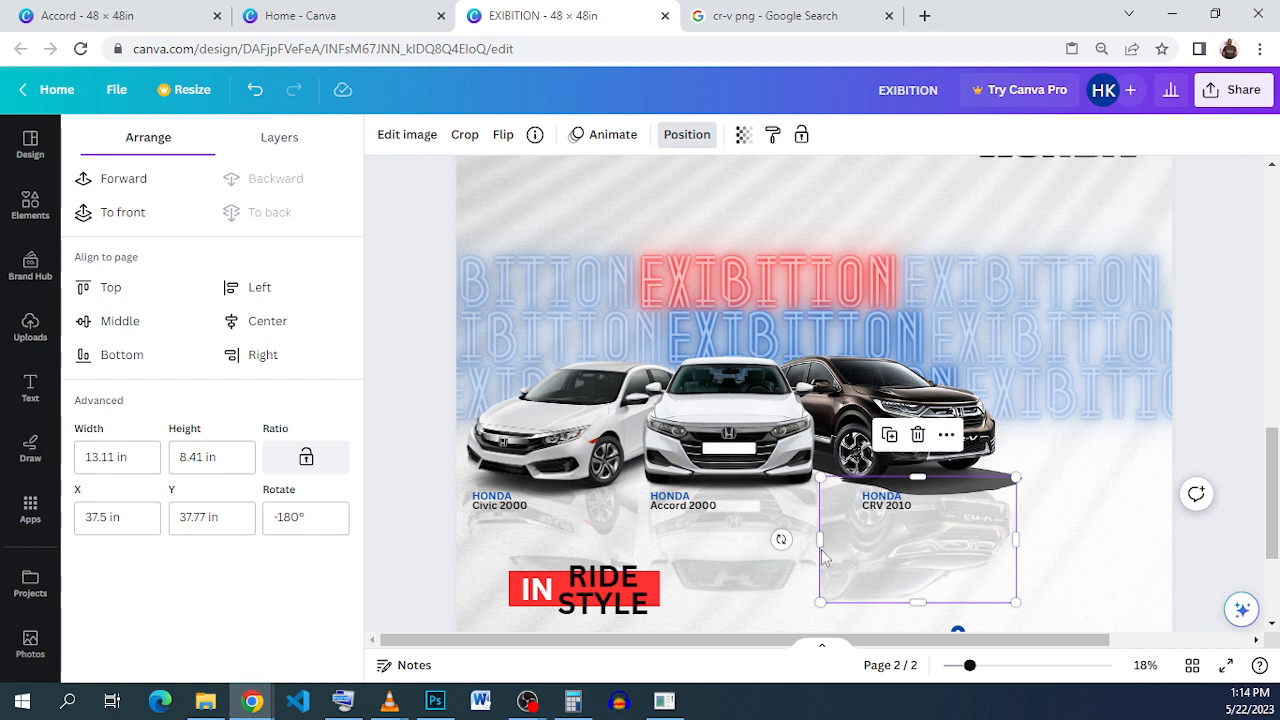
left_click_drag(815, 541, 805, 541)
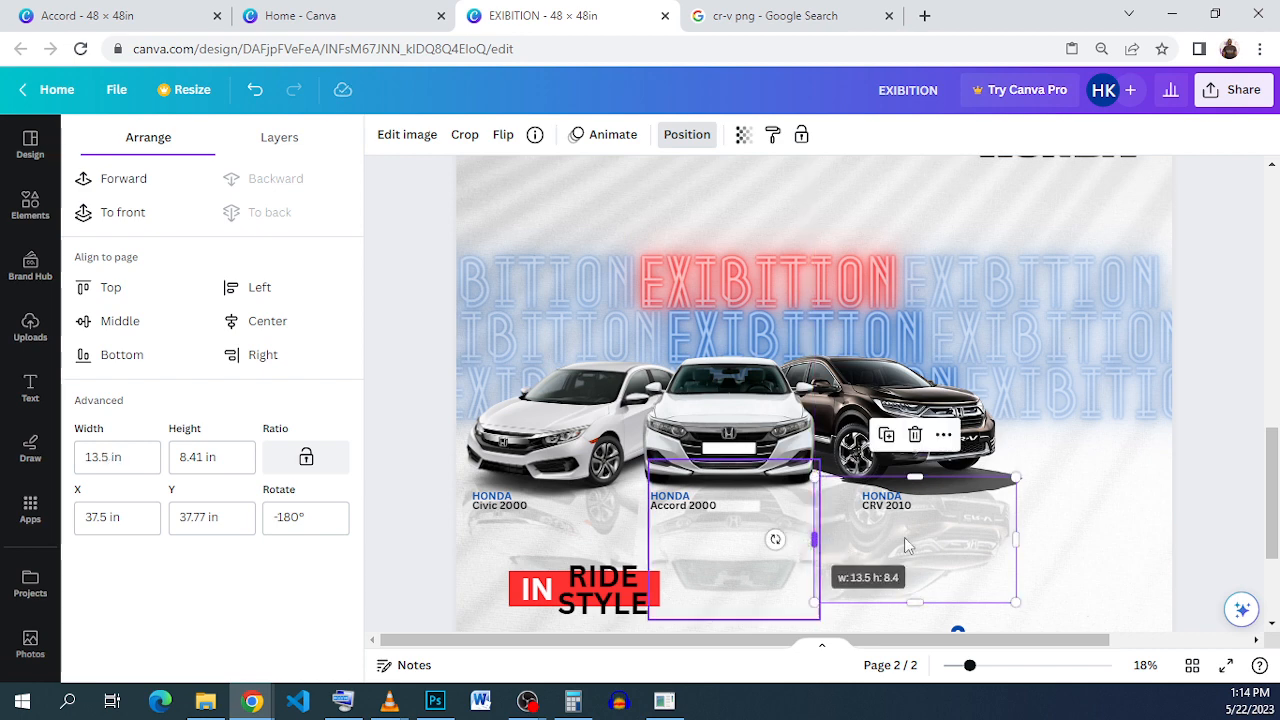
left_click(1100, 551)
left_click(905, 558)
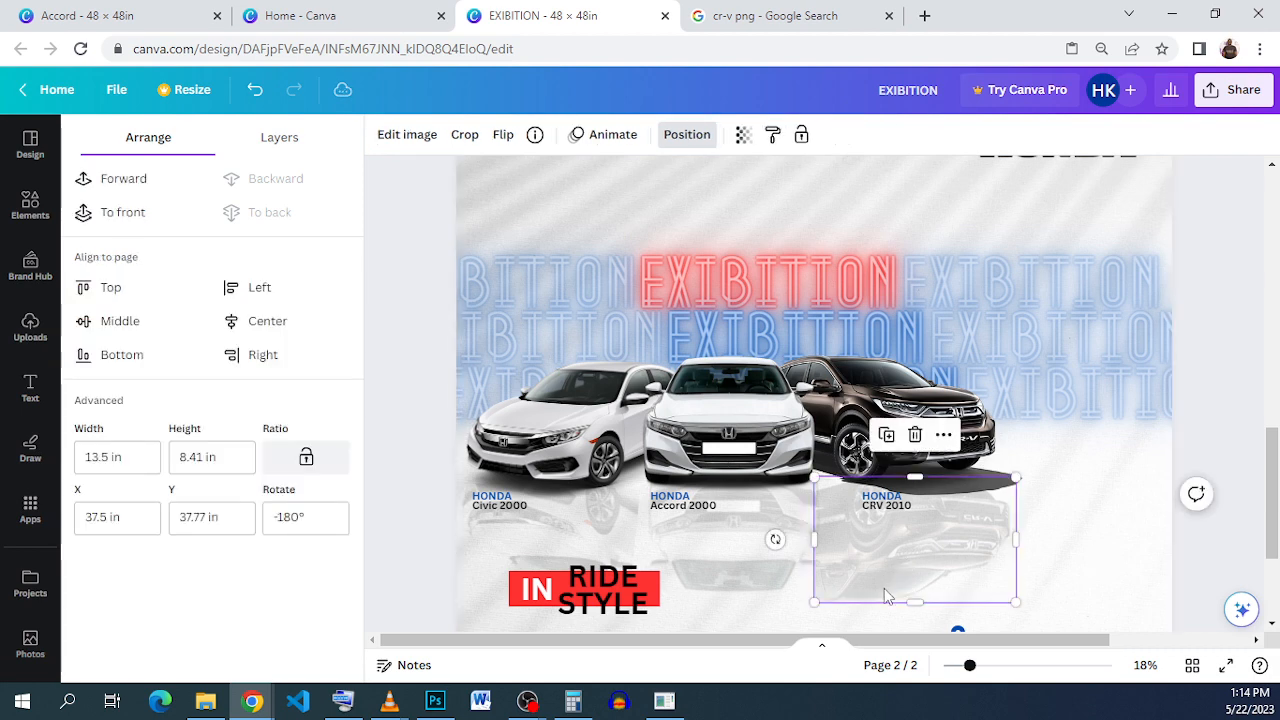
left_click_drag(915, 601, 914, 566)
left_click(1100, 562)
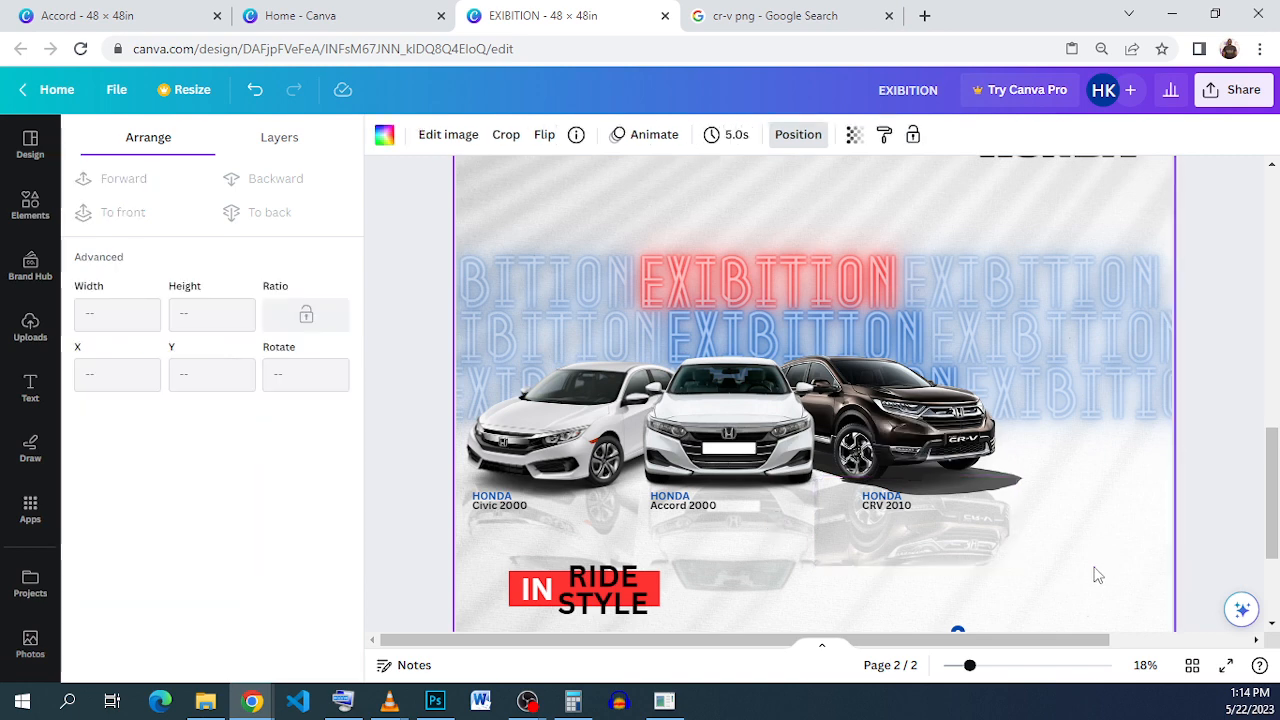
Step: Stretch the CR-V reflection to 14.2 in wide and 7.95 in tall, then select all three reflections
left_click(879, 521)
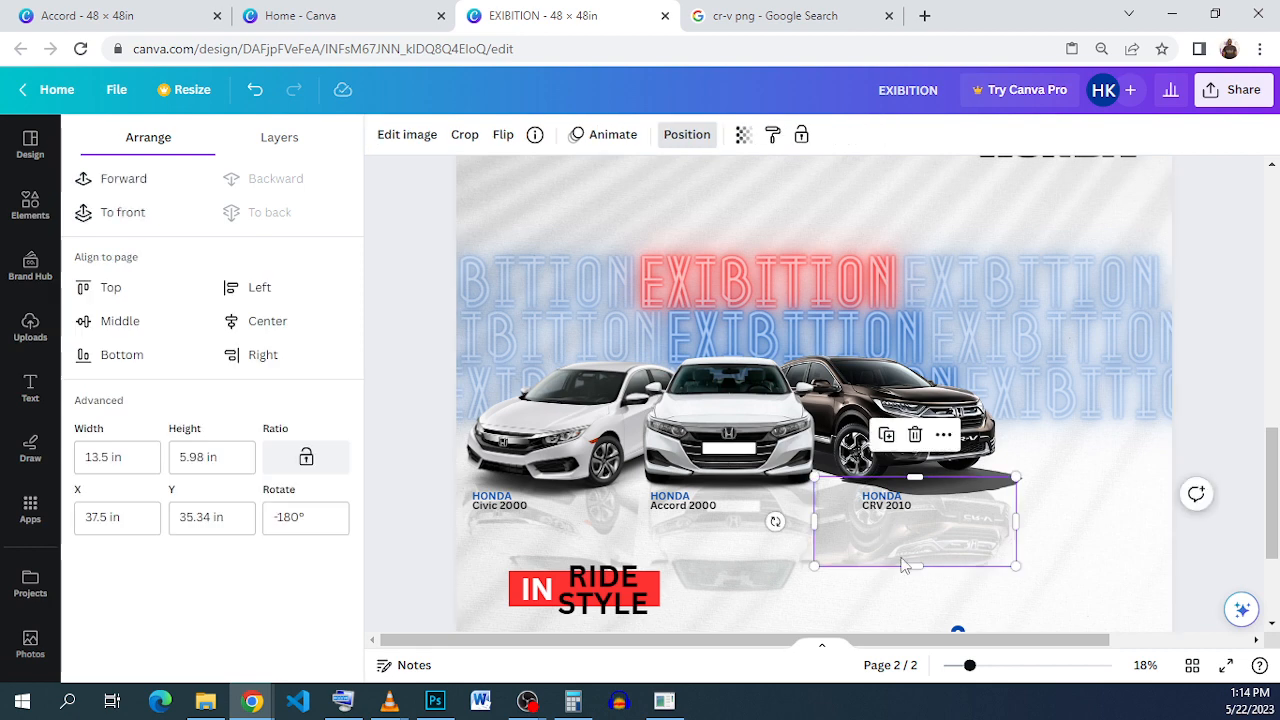
left_click_drag(911, 568, 897, 593)
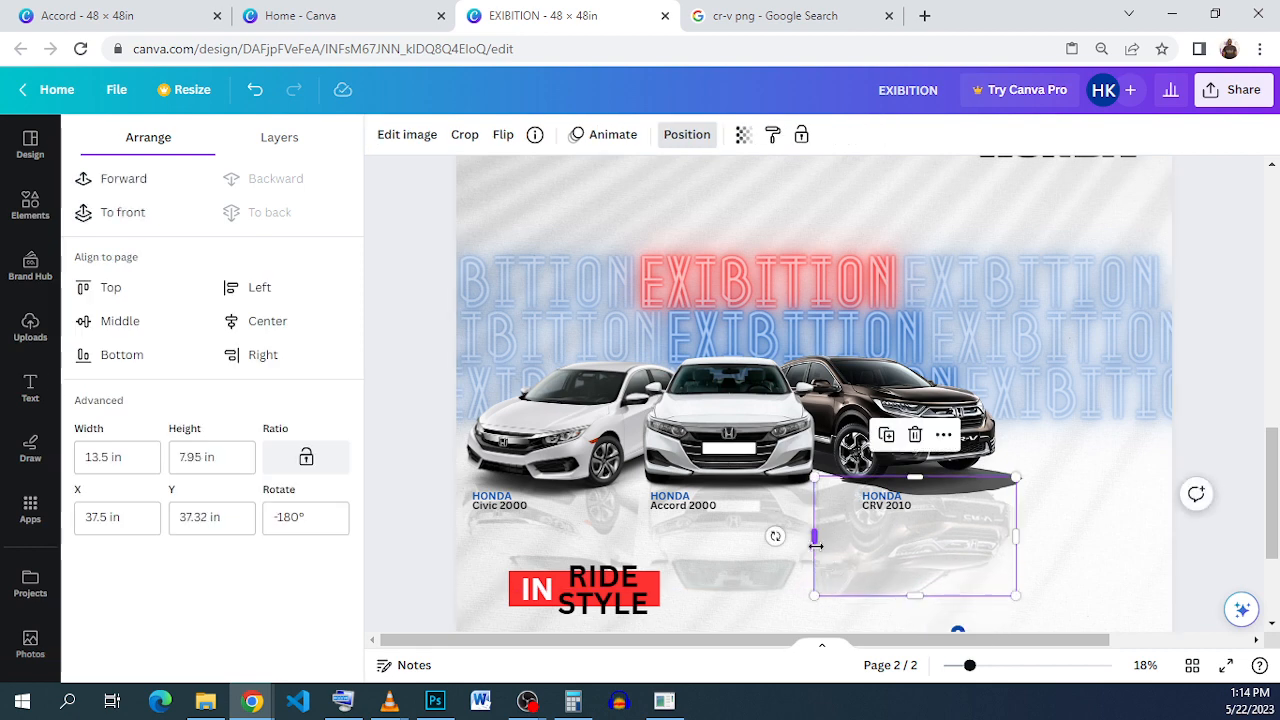
left_click_drag(815, 542, 806, 545)
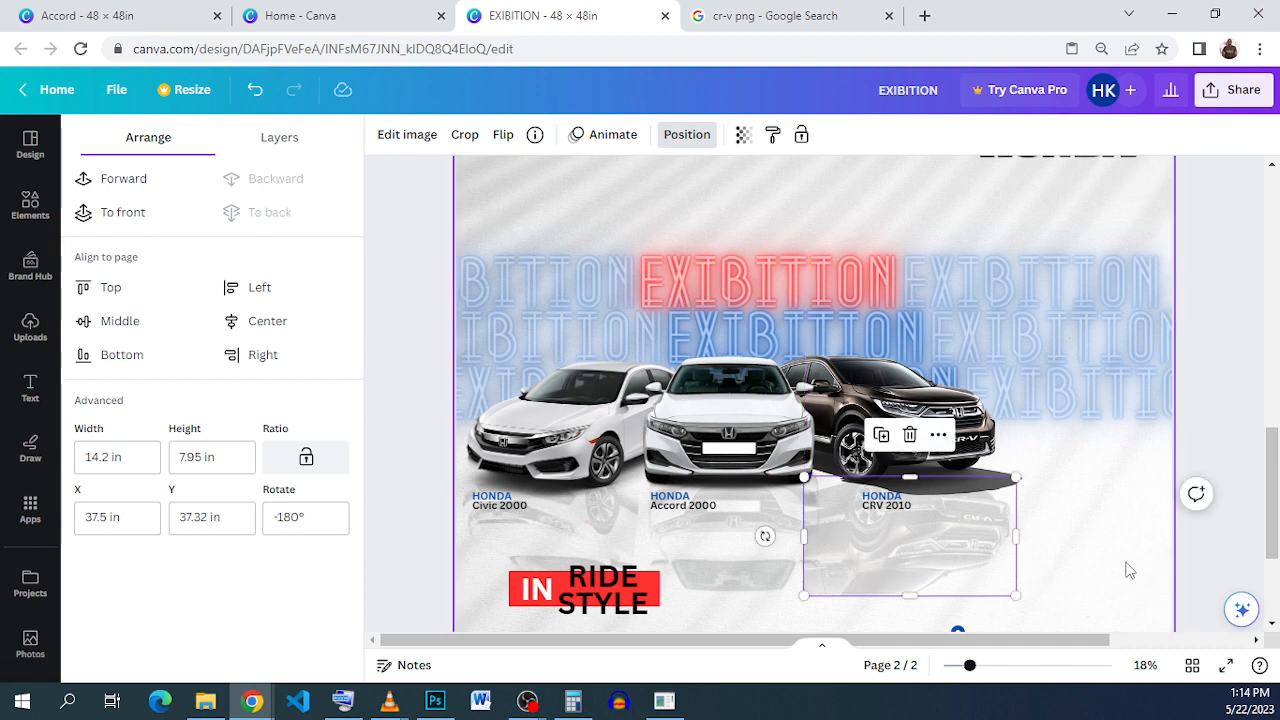
left_click(1056, 550)
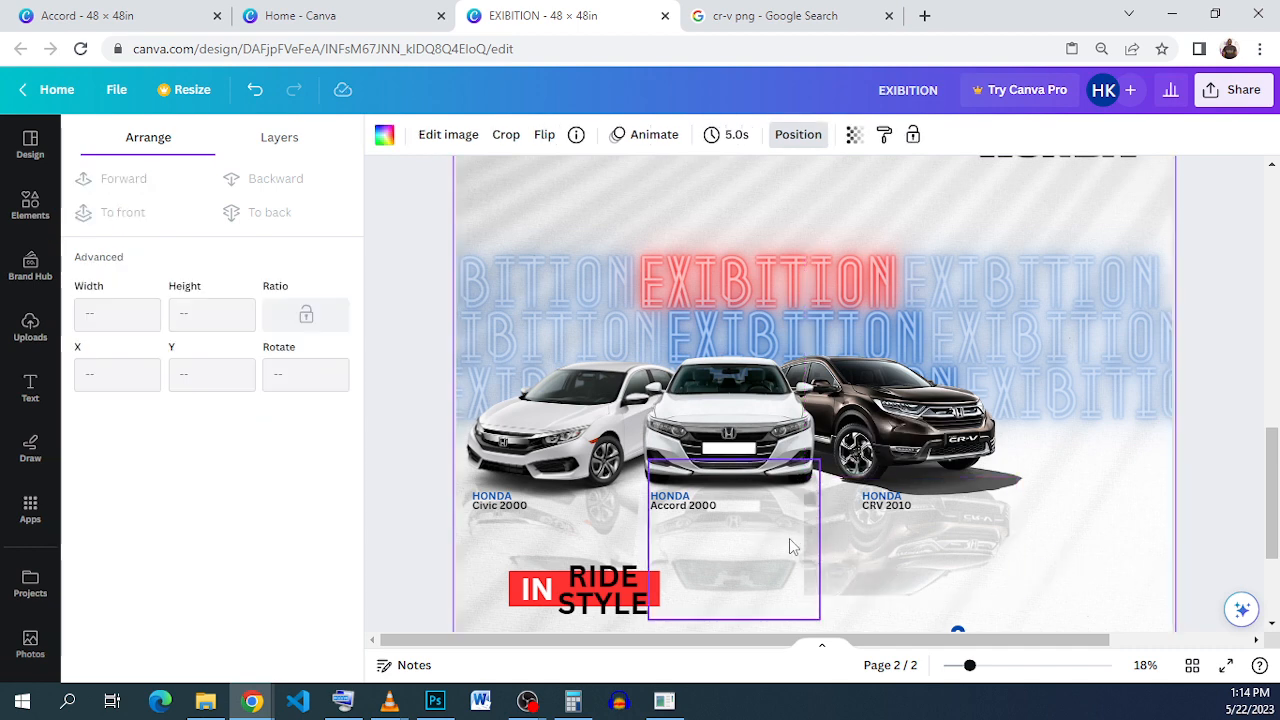
left_click(620, 558)
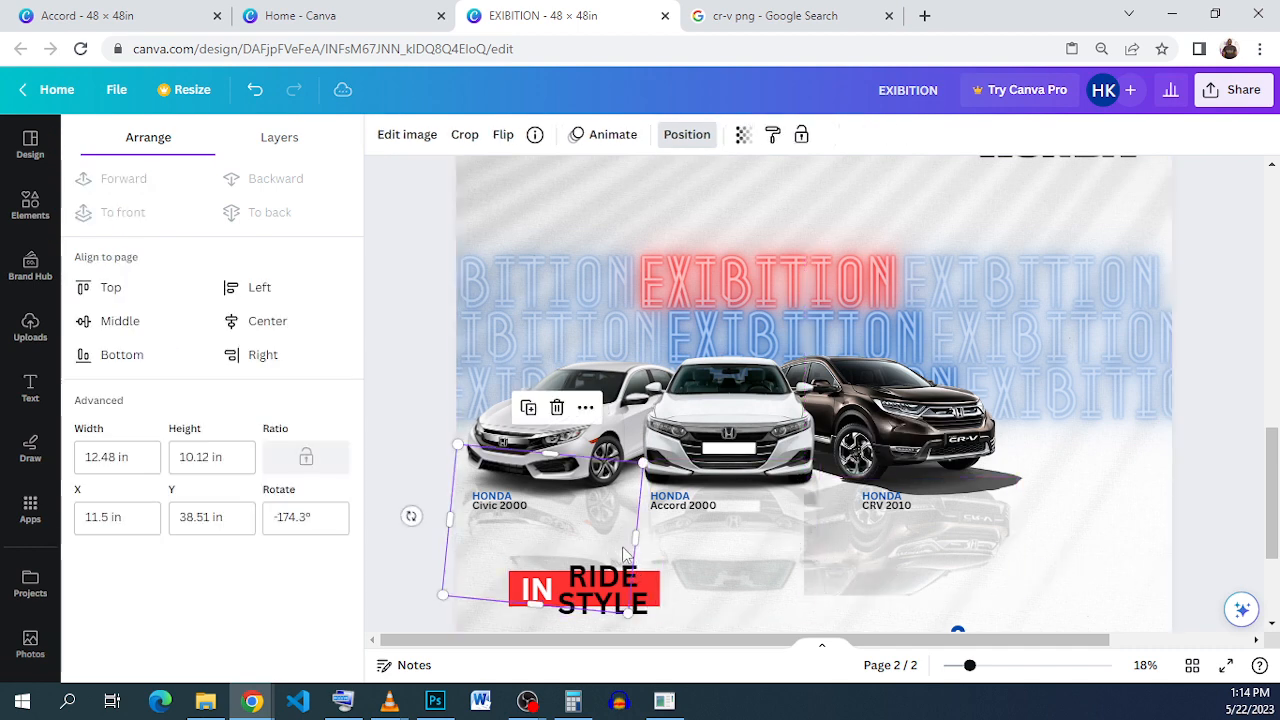
left_click(1048, 556)
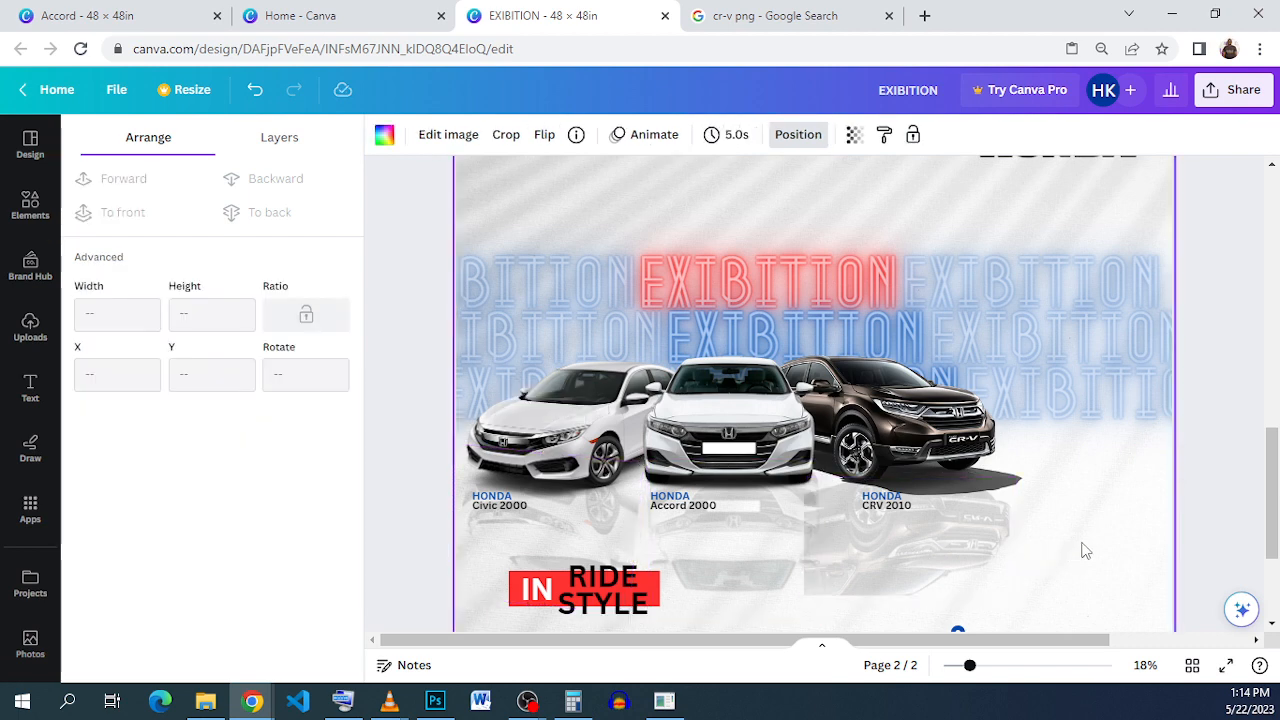
left_click_drag(679, 523, 601, 537)
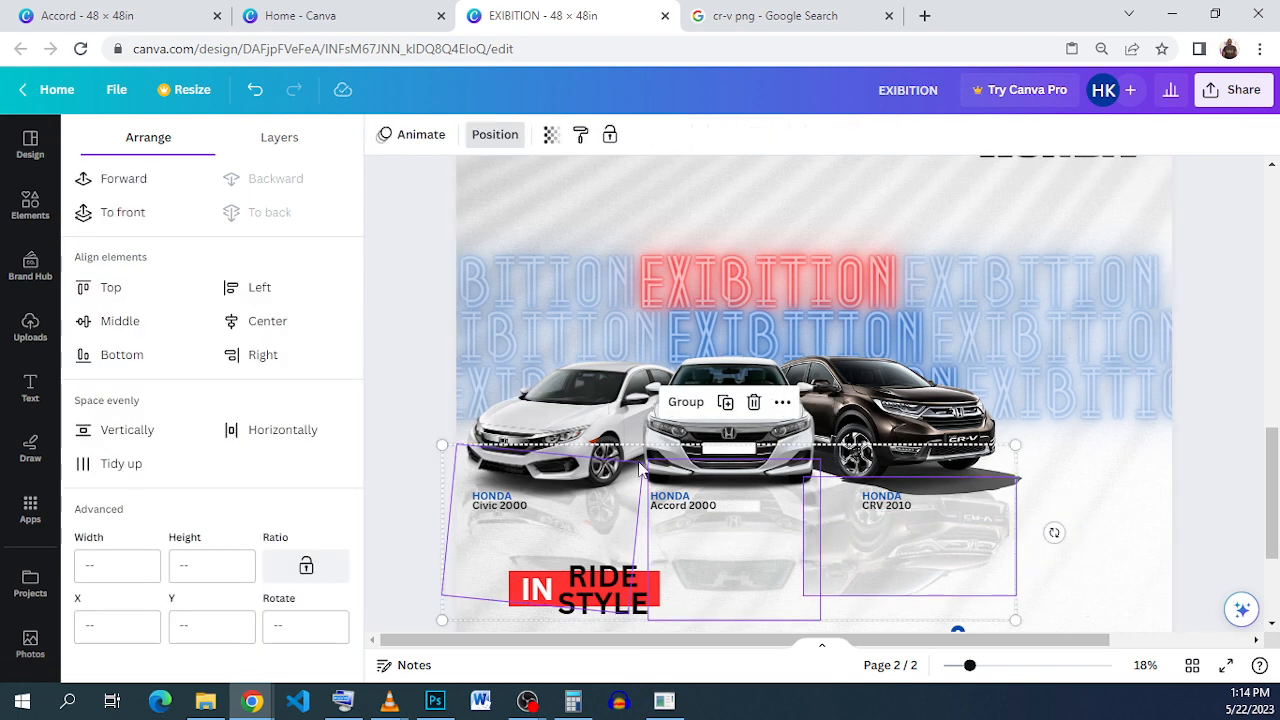
Step: Regroup the three car reflections and lower the group's opacity
left_click(686, 401)
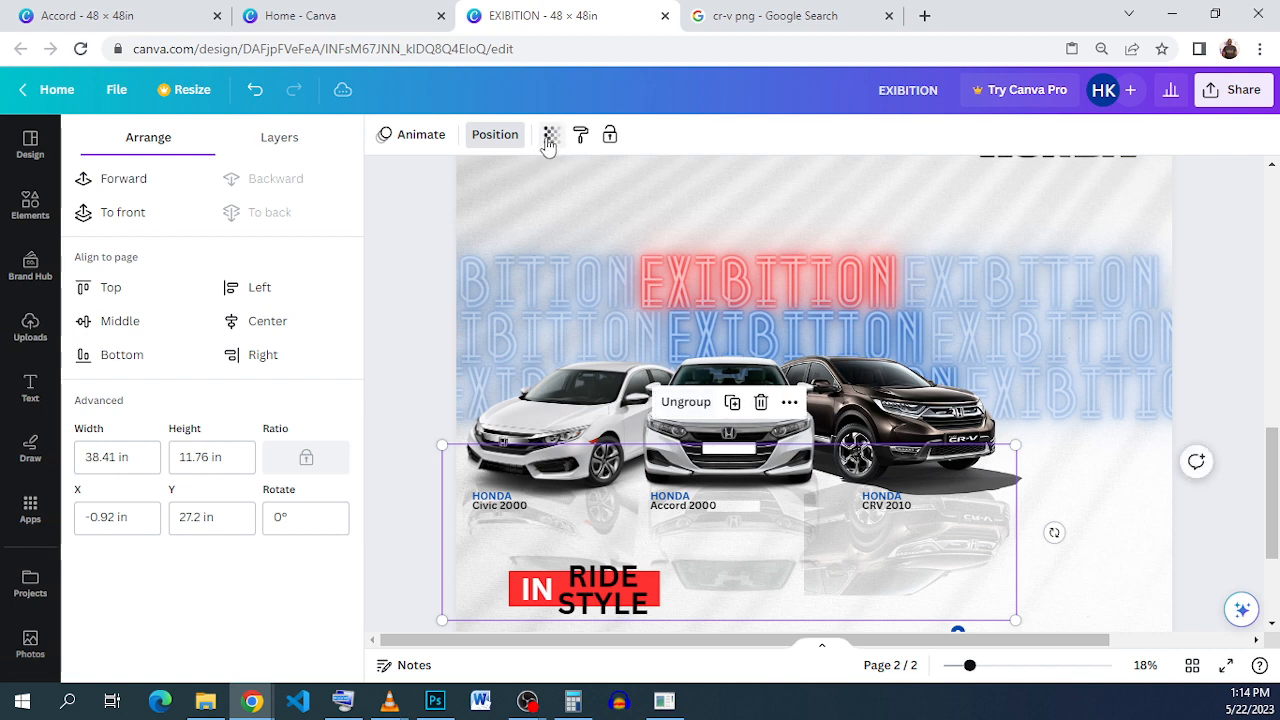
left_click(549, 135)
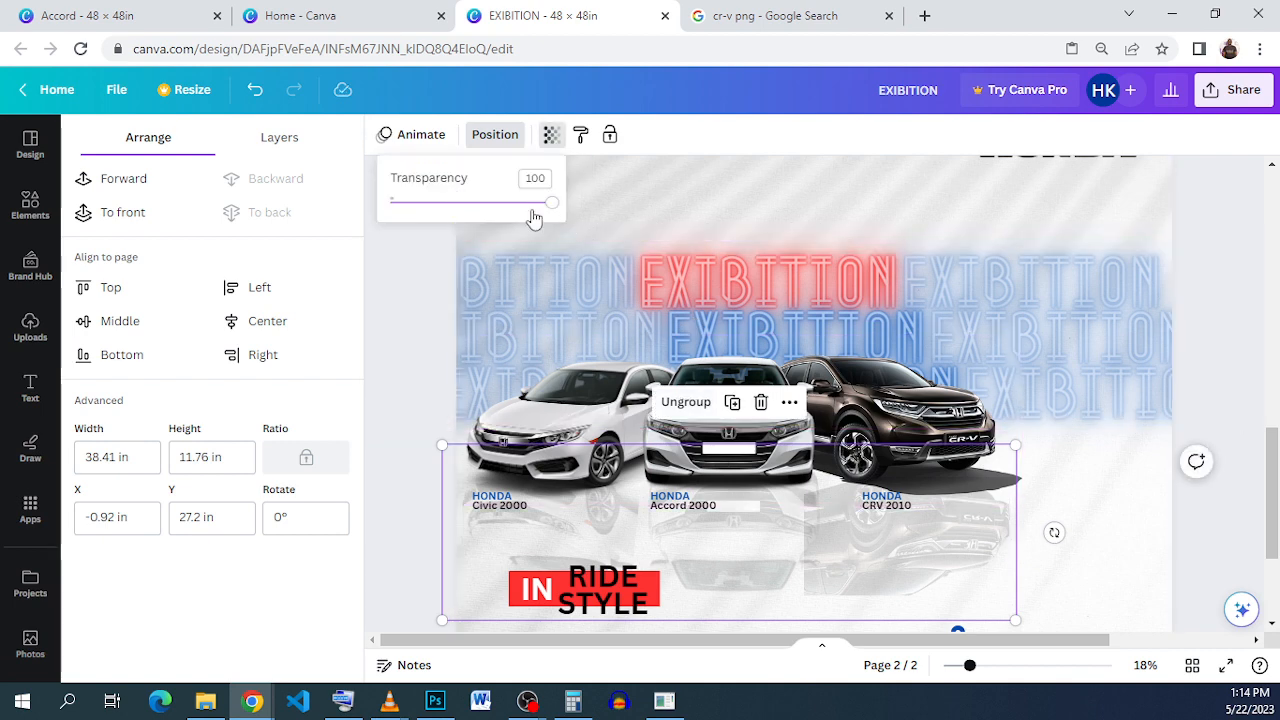
left_click_drag(551, 202, 455, 213)
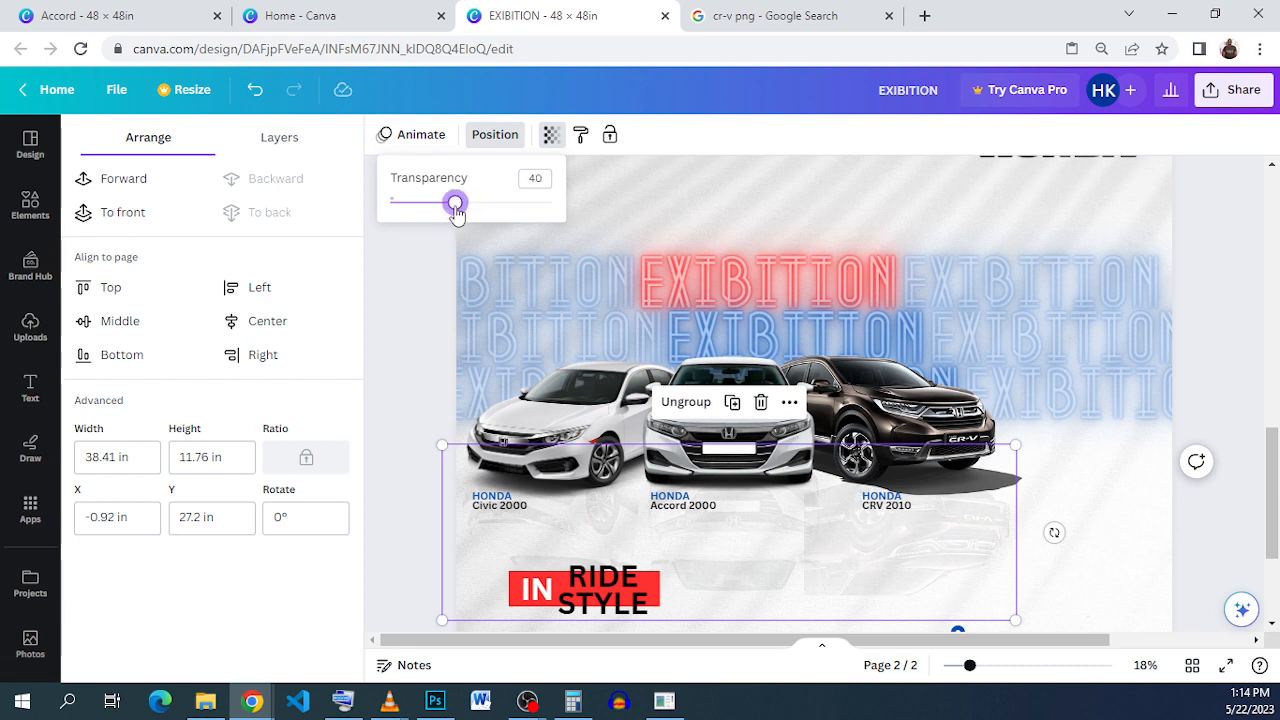
left_click(437, 318)
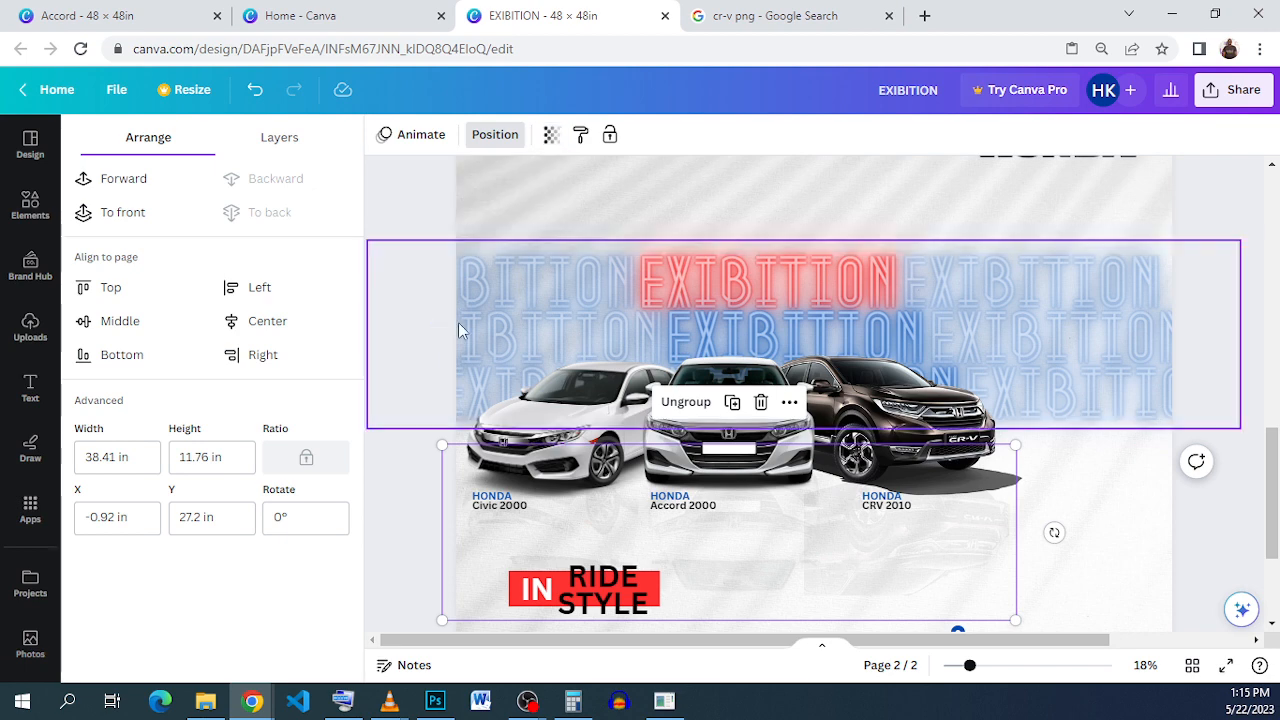
left_click(1217, 410)
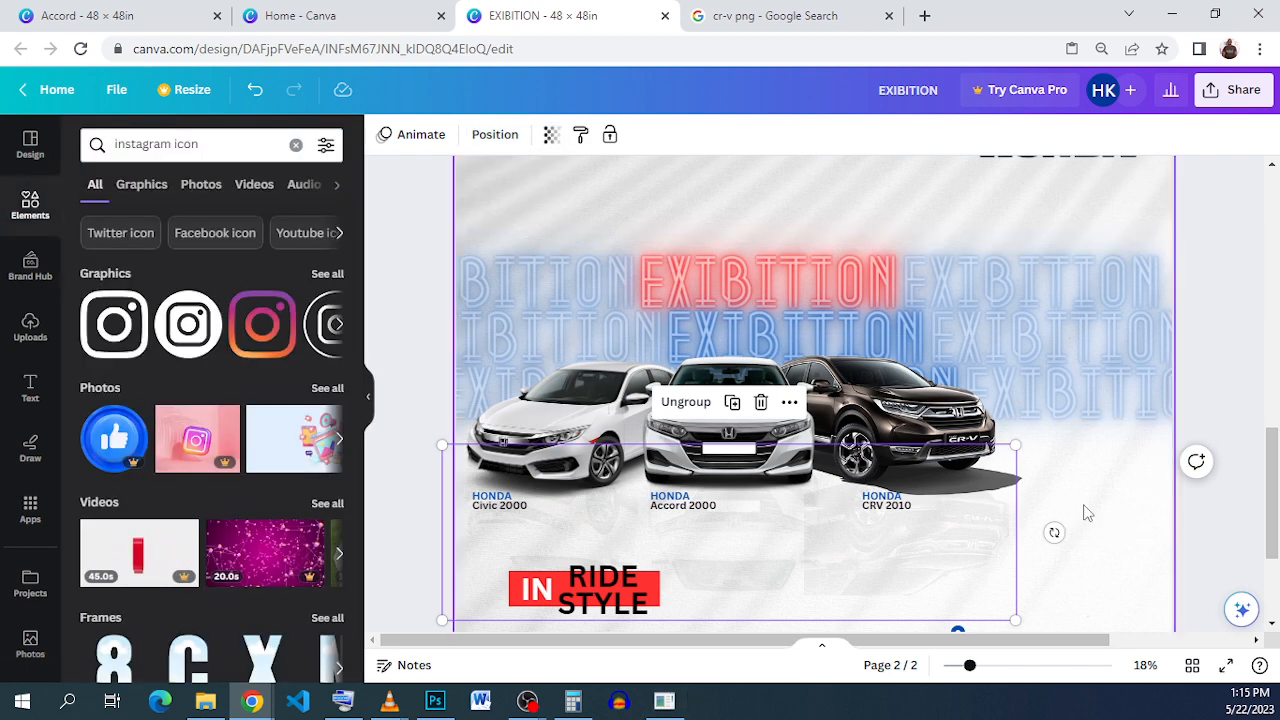
left_click(1258, 409)
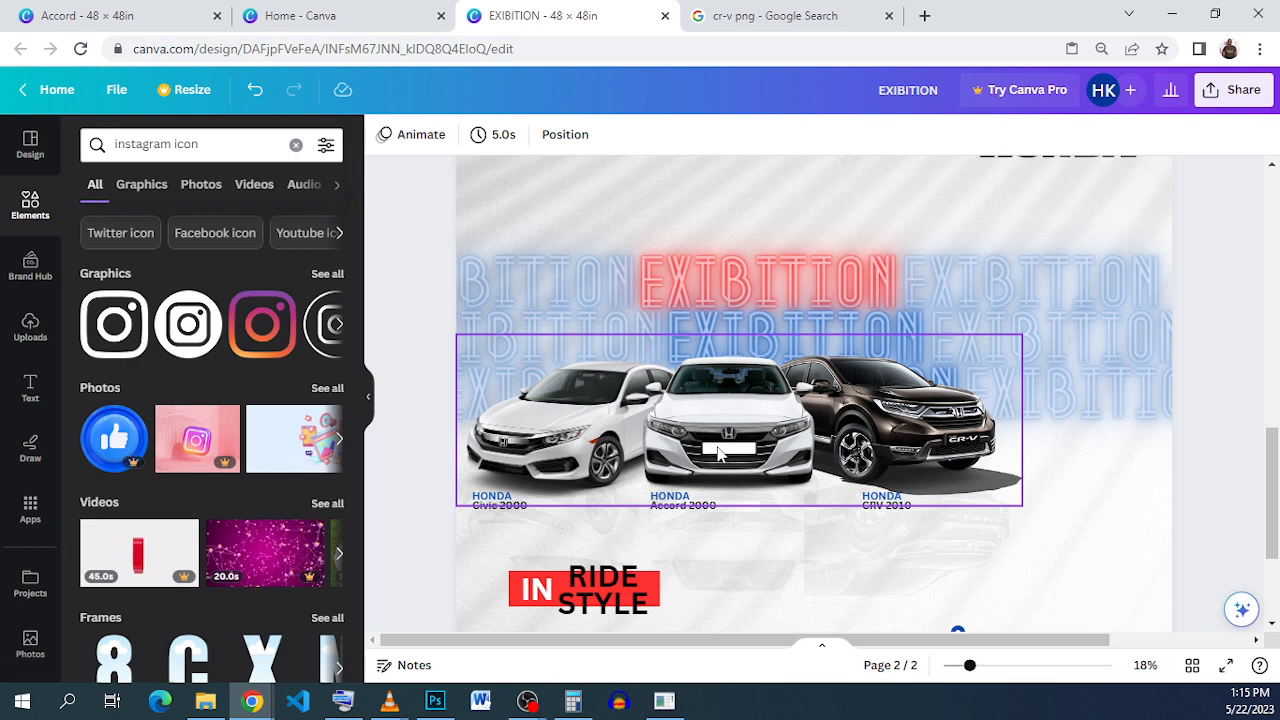
scroll(718, 452, "down", 2)
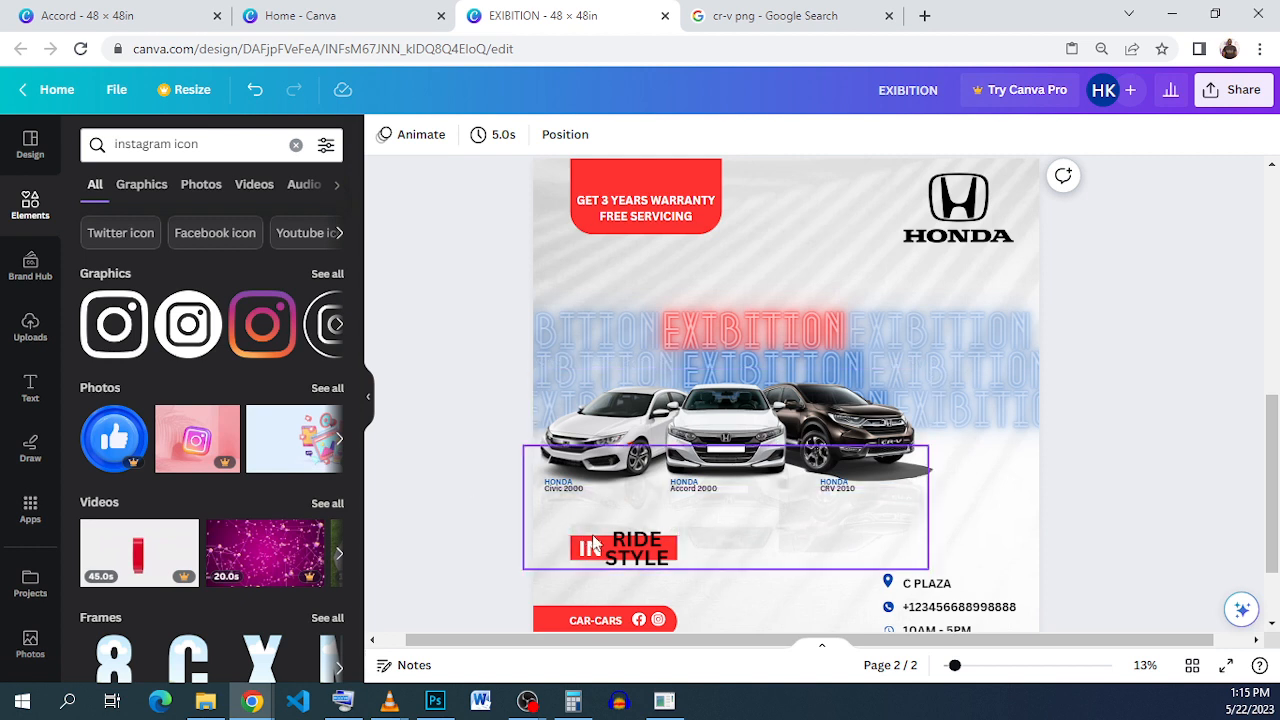
Step: Set the reflection group beneath the cars to transparency 45
left_click(663, 521)
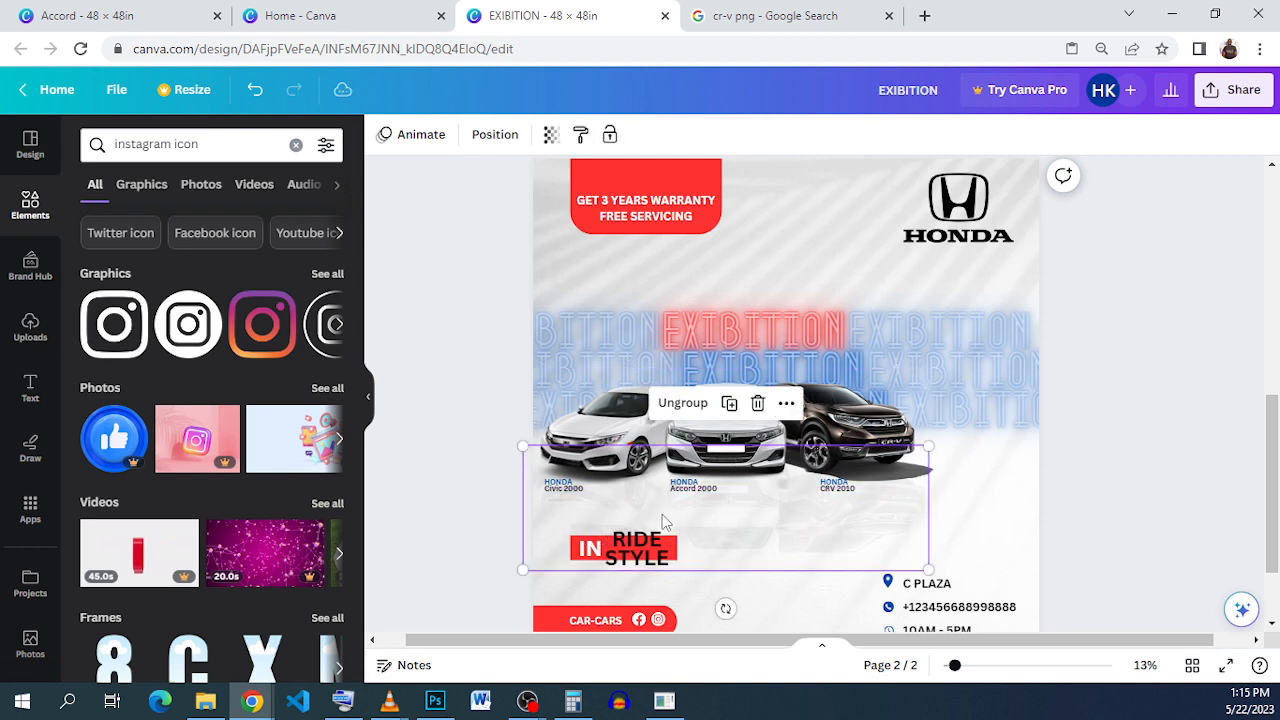
left_click(550, 135)
mouse_move(452, 203)
left_mouse_down()
mouse_move(477, 204)
mouse_move(463, 204)
left_mouse_up()
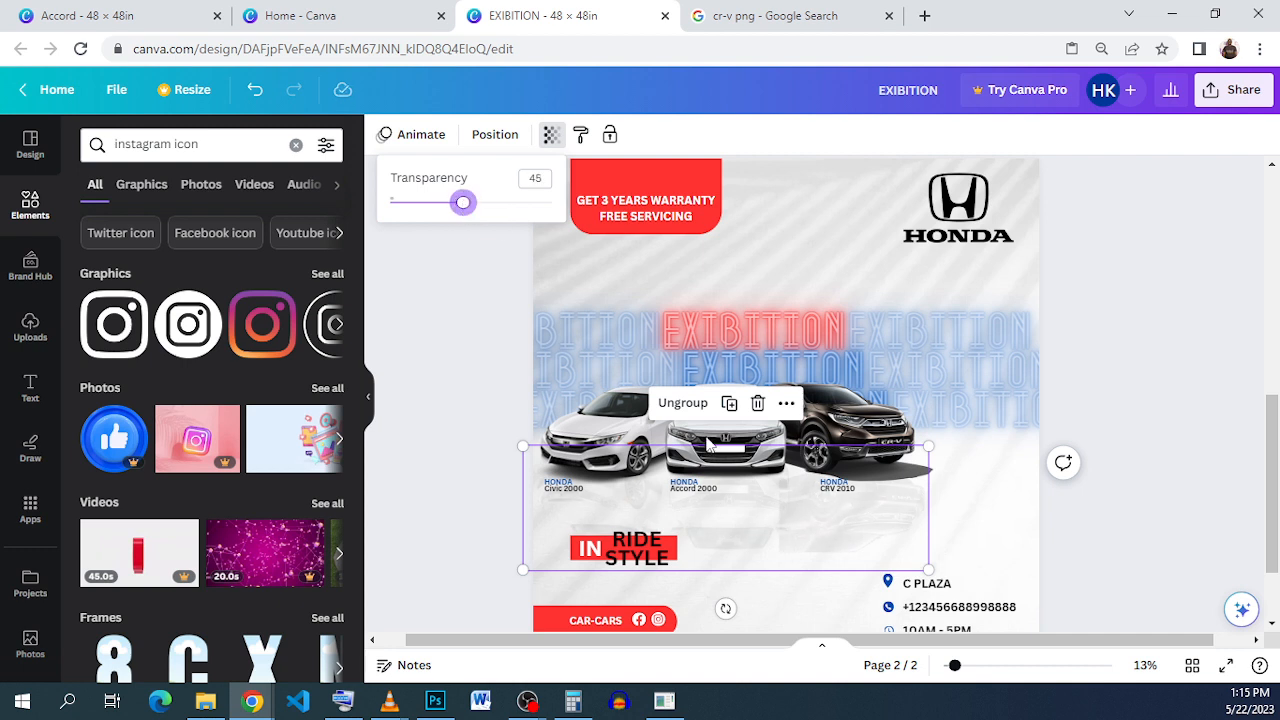
left_click(1127, 558)
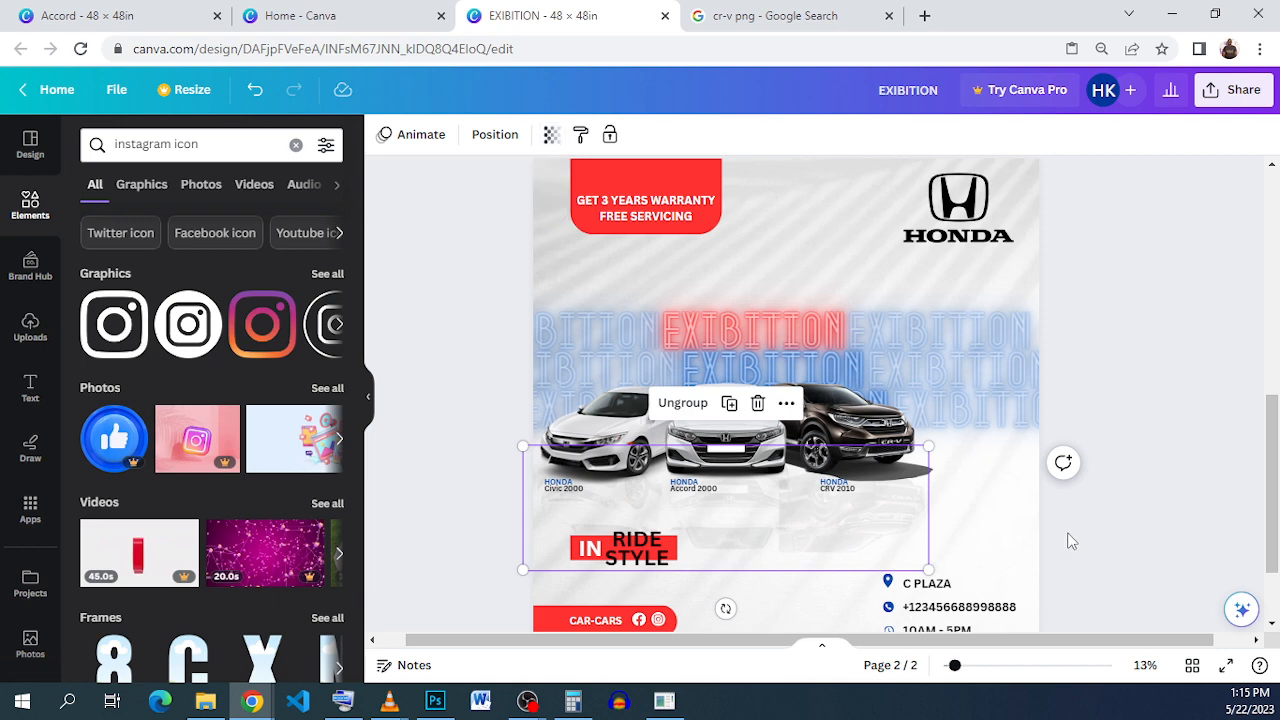
left_click(1085, 551)
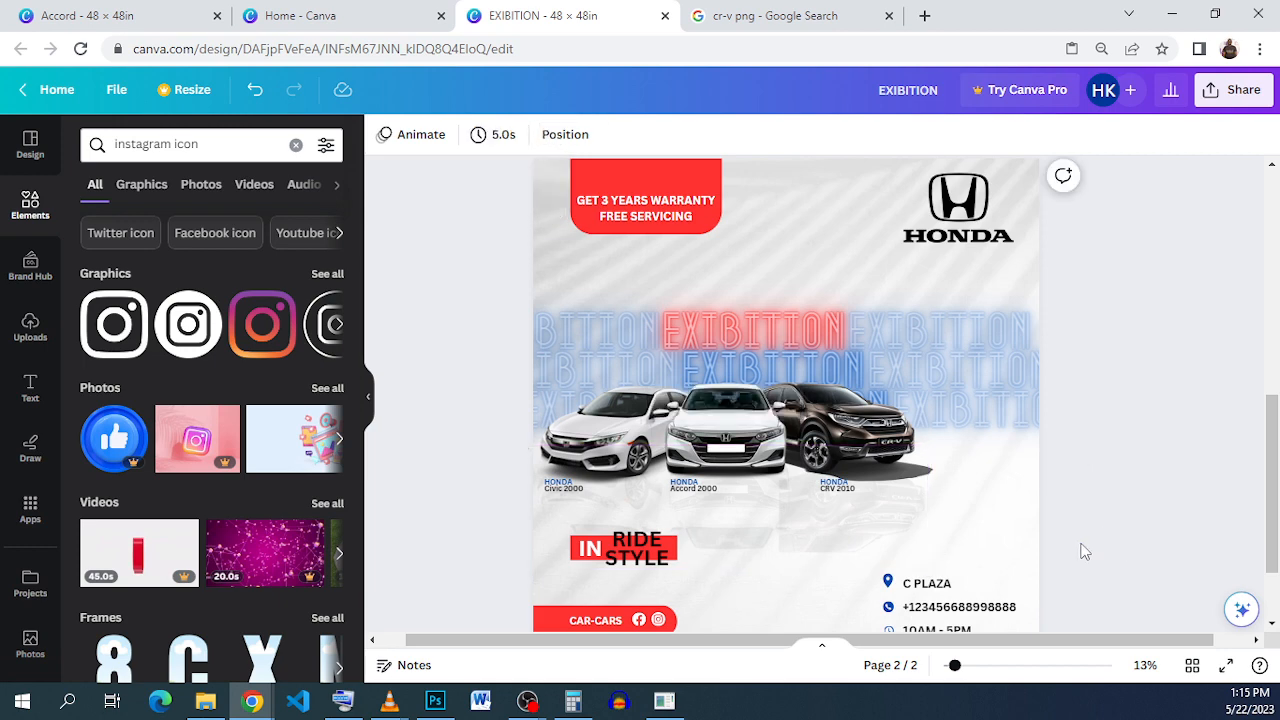
scroll(1085, 551, "down", 2)
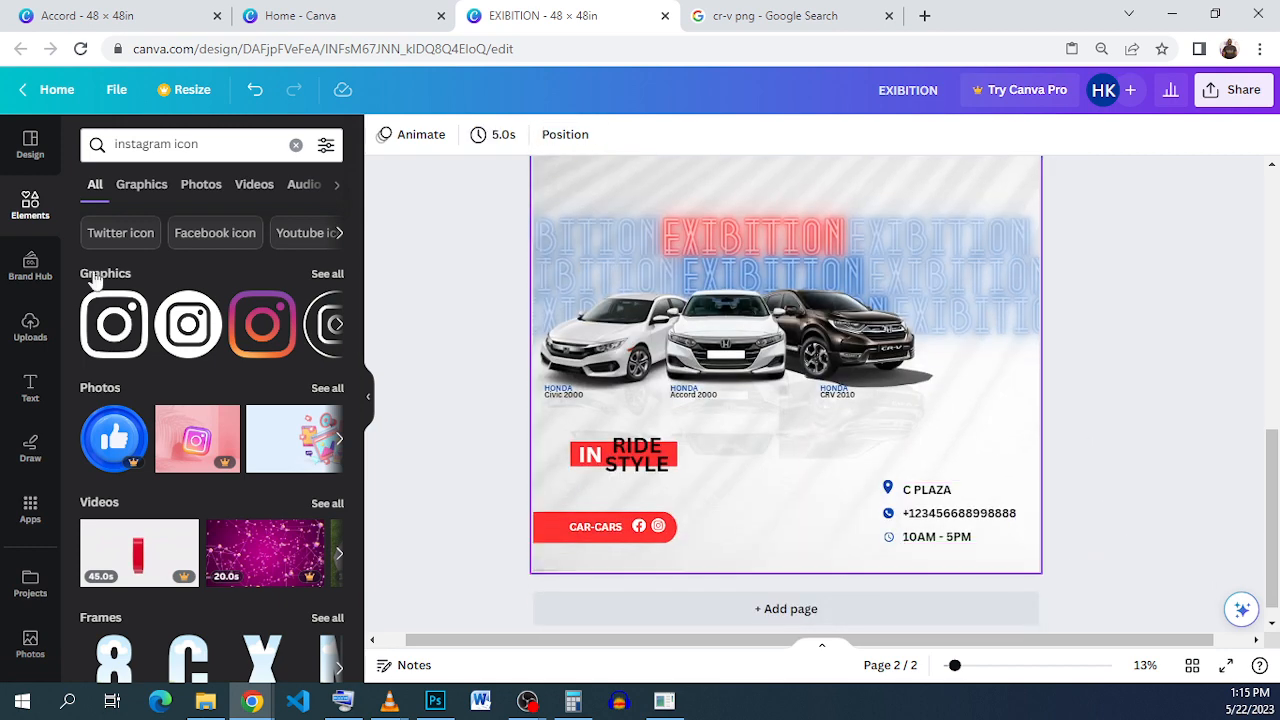
Step: Search Elements for CAR graphics and add the line-drawn car outline to the page
left_click(26, 214)
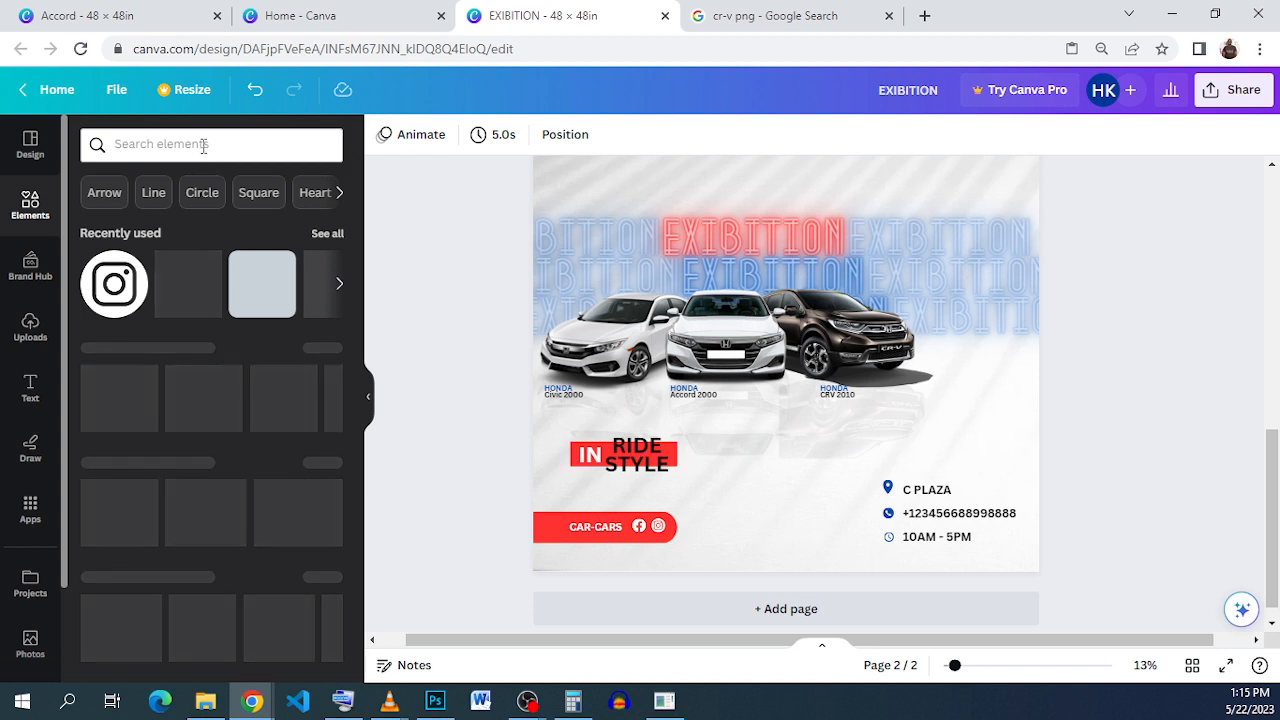
left_click(202, 145)
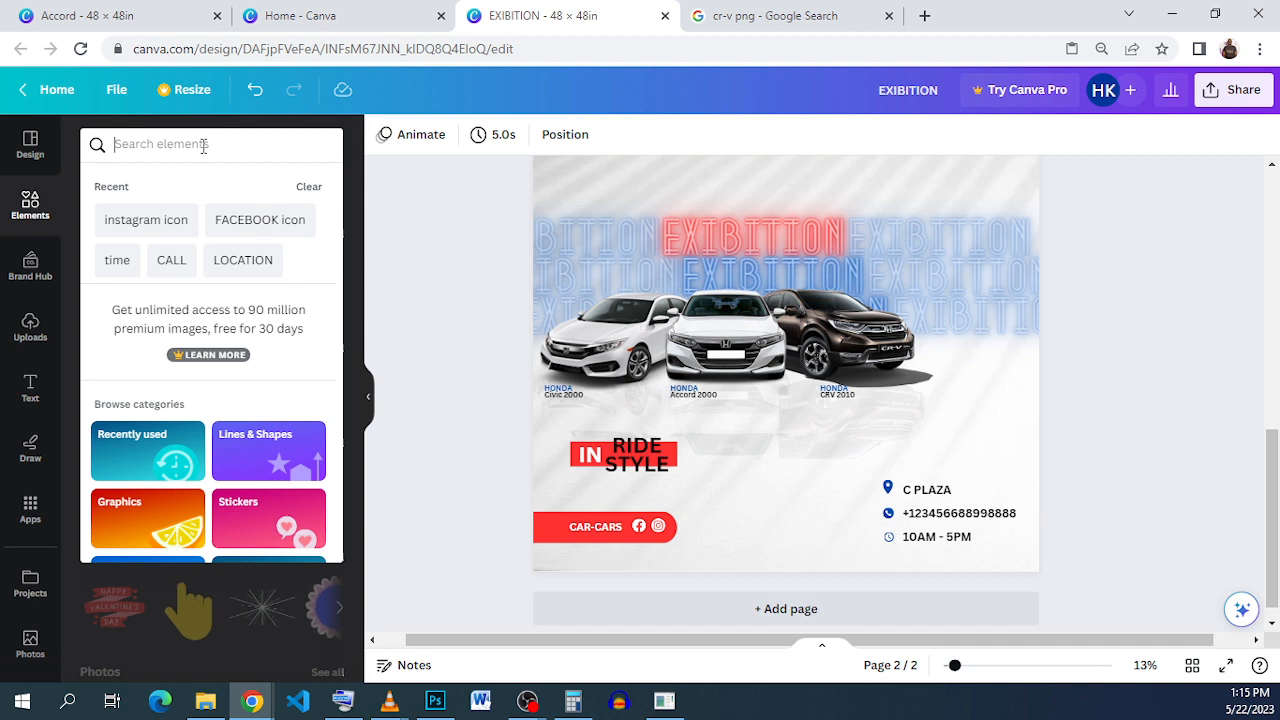
type("CAR")
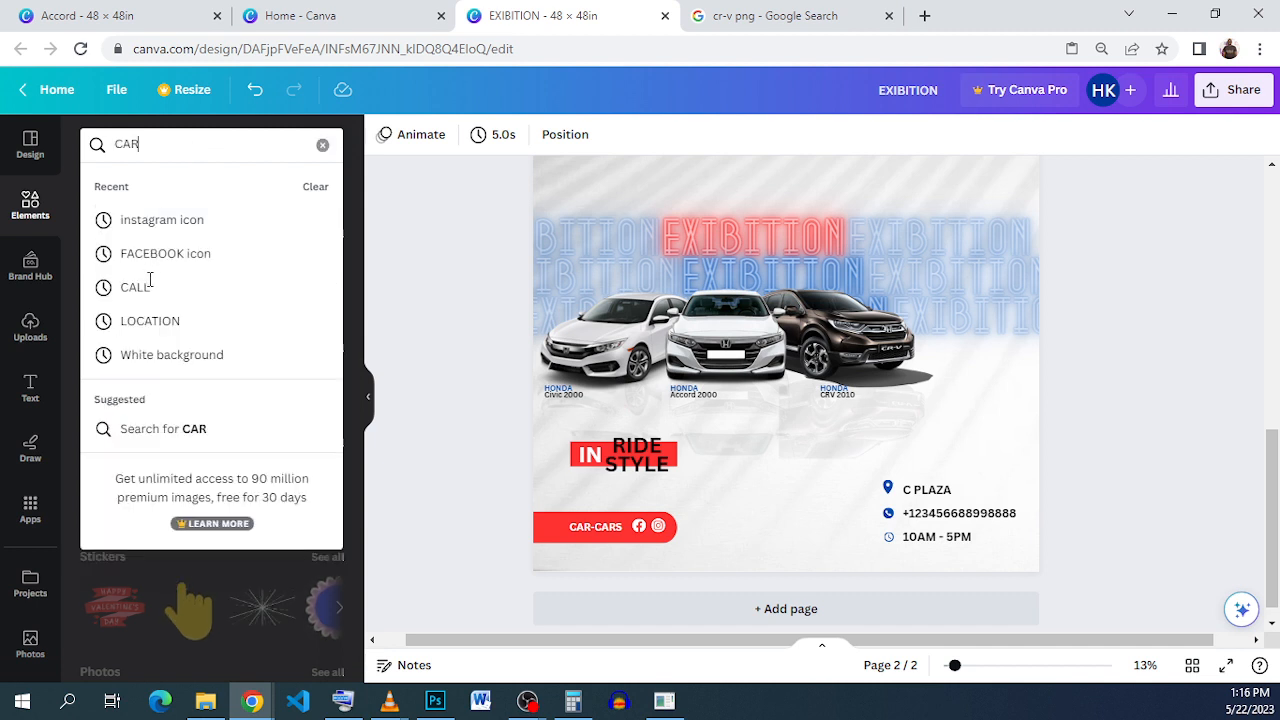
key("Return")
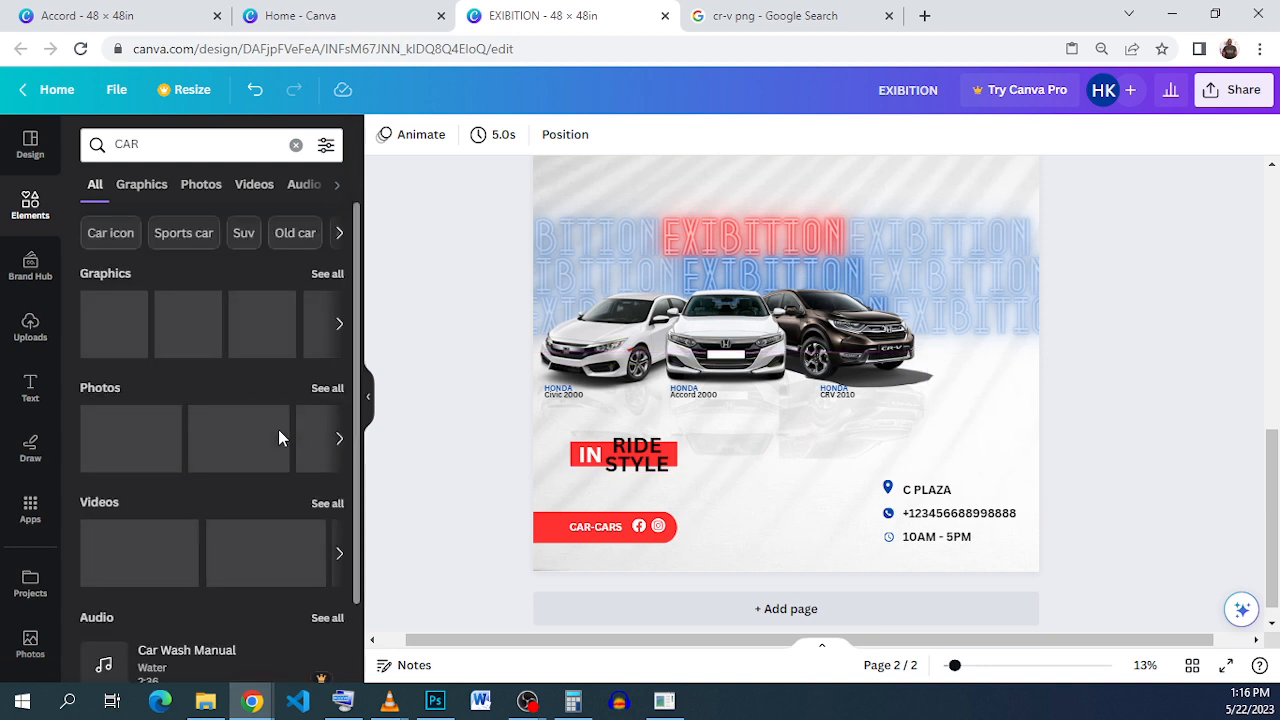
left_click(327, 275)
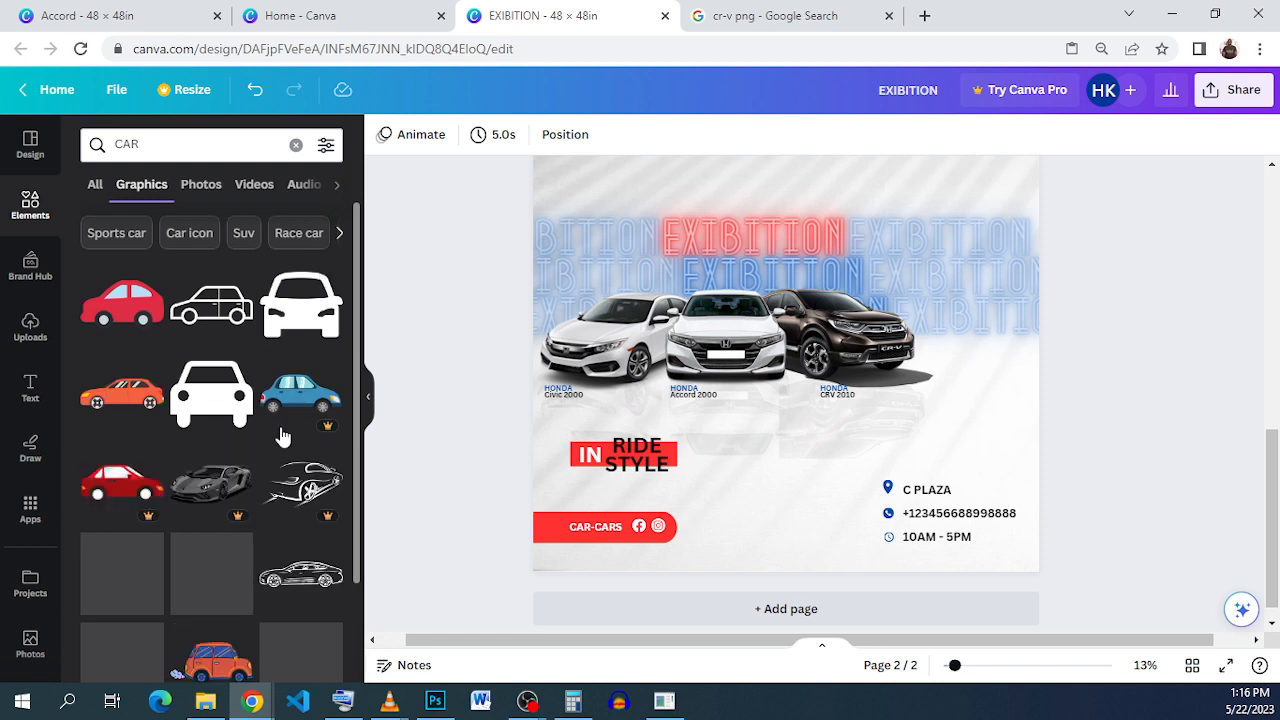
left_click(308, 594)
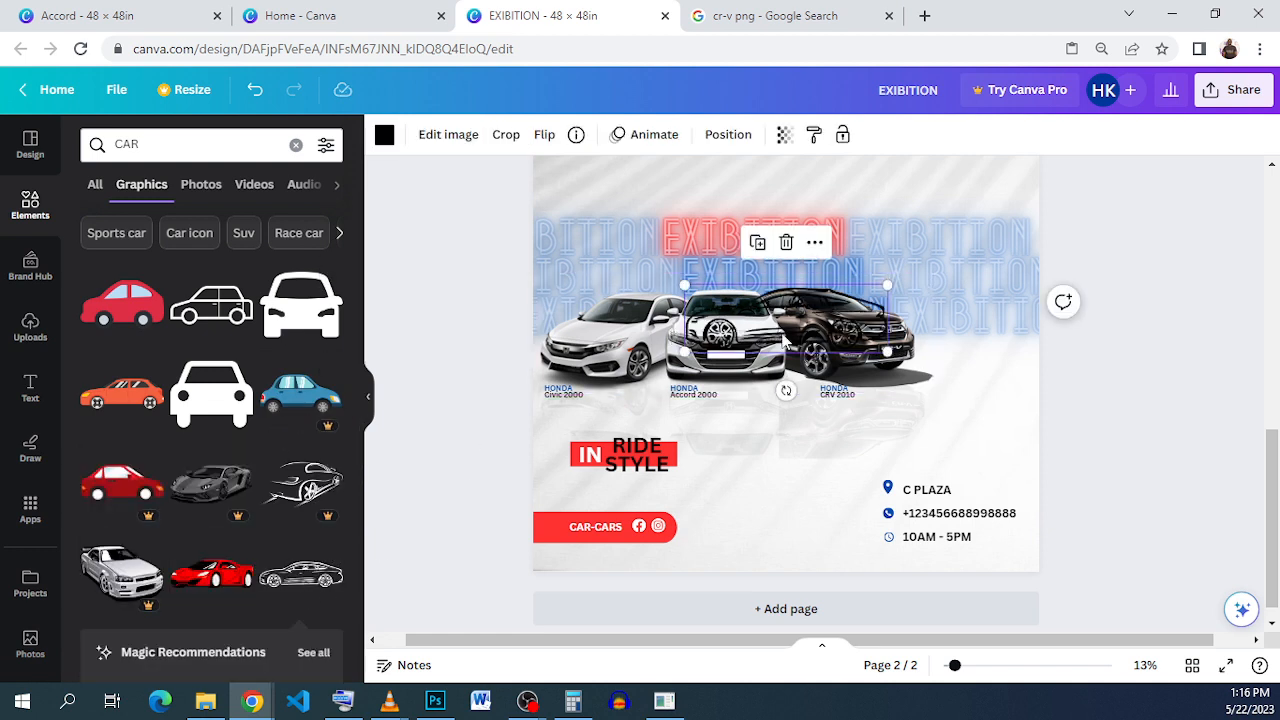
Step: Move the car outline above the C PLAZA details and recolour it blue (#004aad)
left_click_drag(1004, 494, 1006, 452)
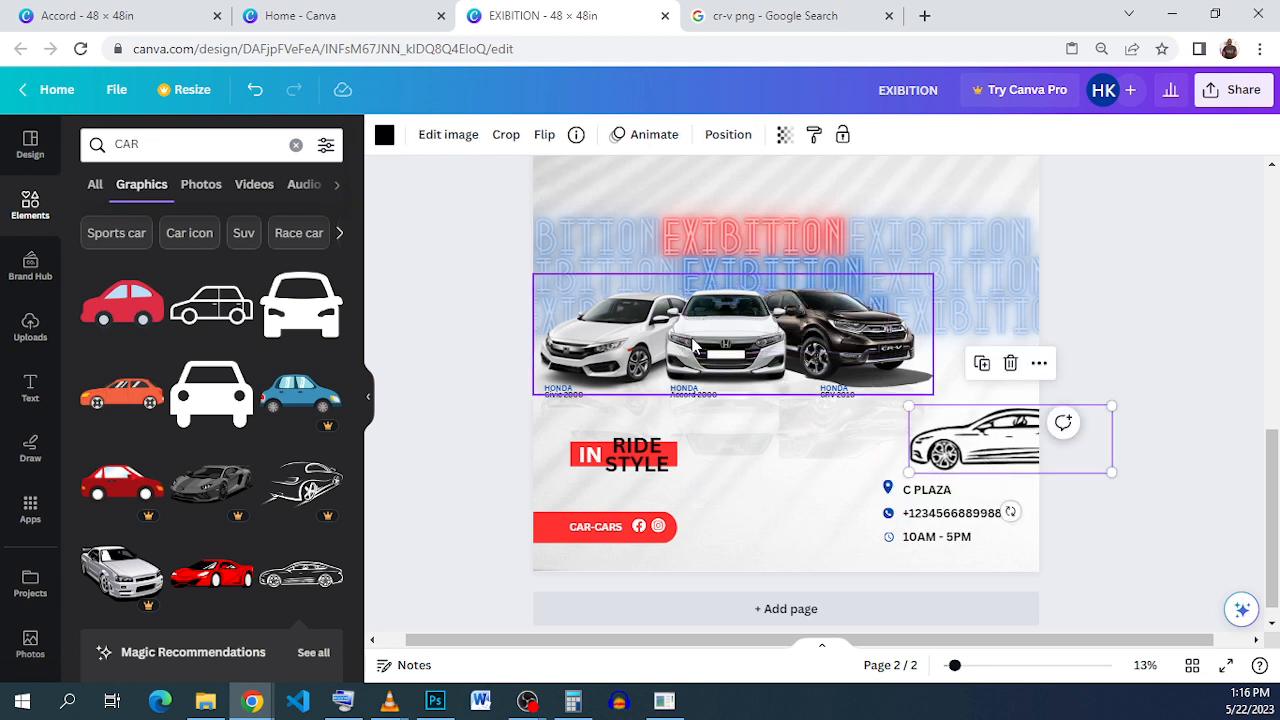
left_click(384, 137)
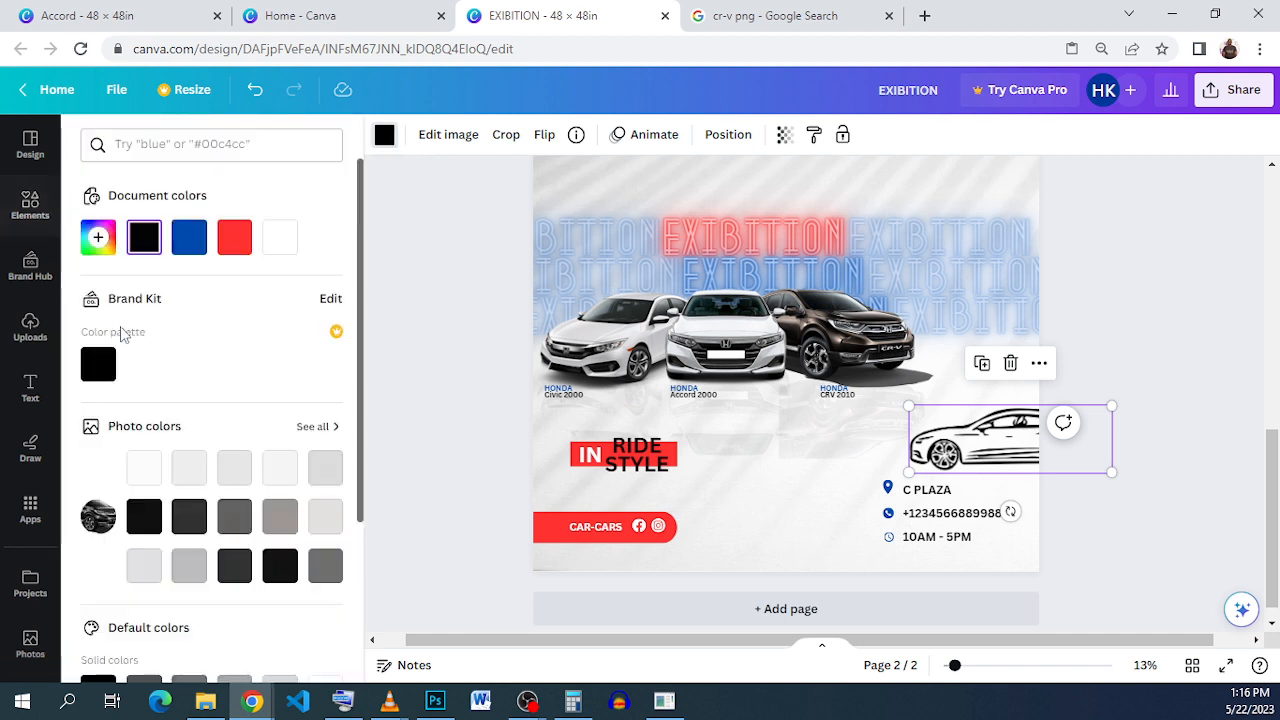
left_click(279, 240)
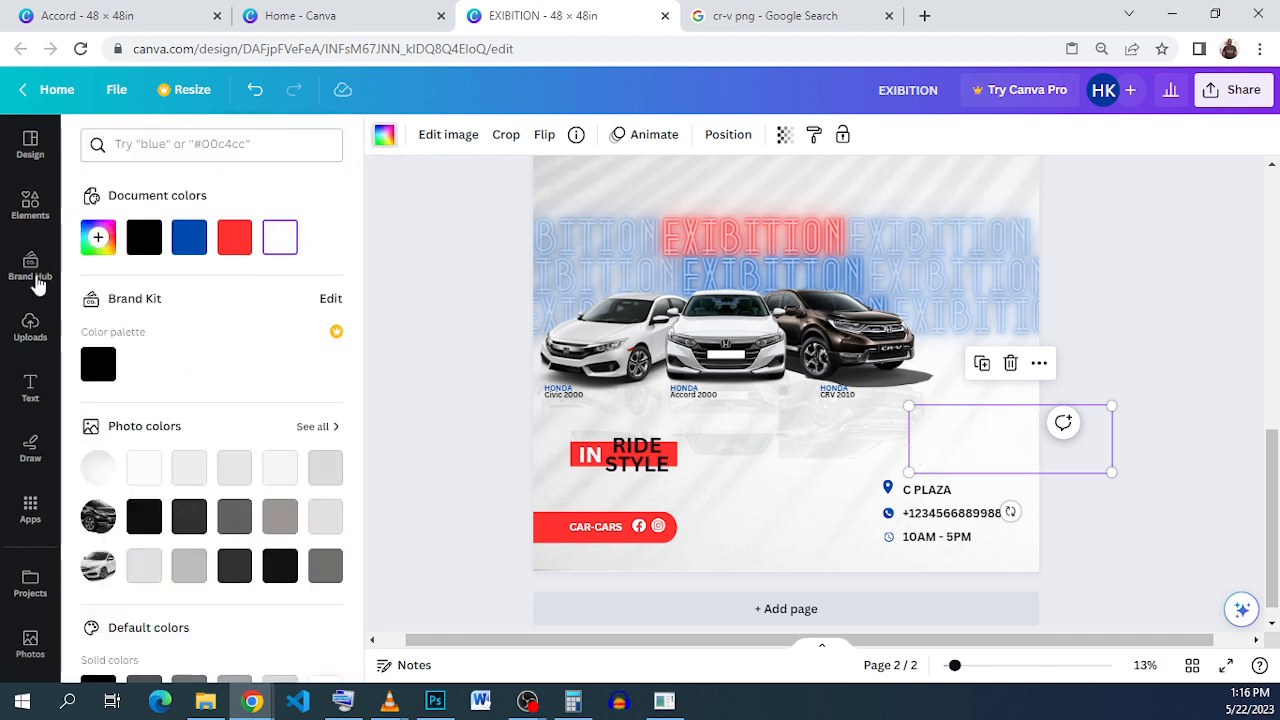
left_click(187, 240)
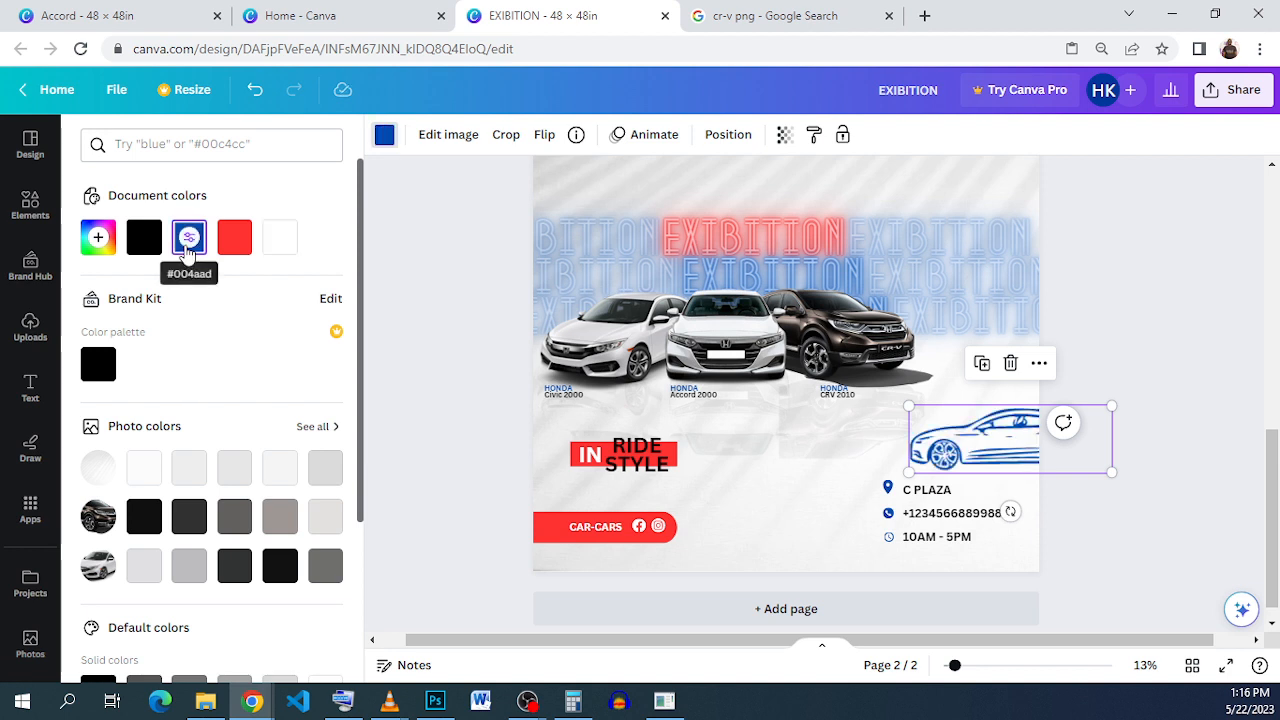
left_click(784, 134)
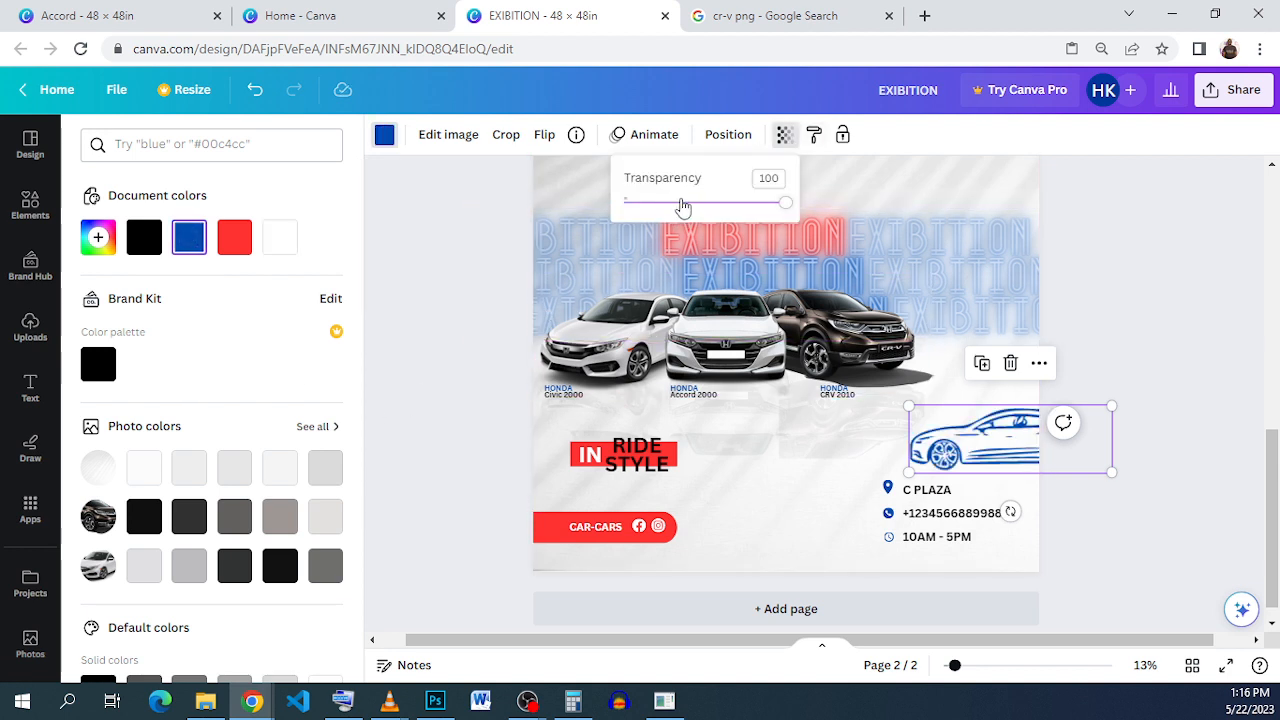
Step: Fade the blue car outline to transparency 12 and deselect it
left_click(679, 203)
left_click_drag(679, 203, 643, 203)
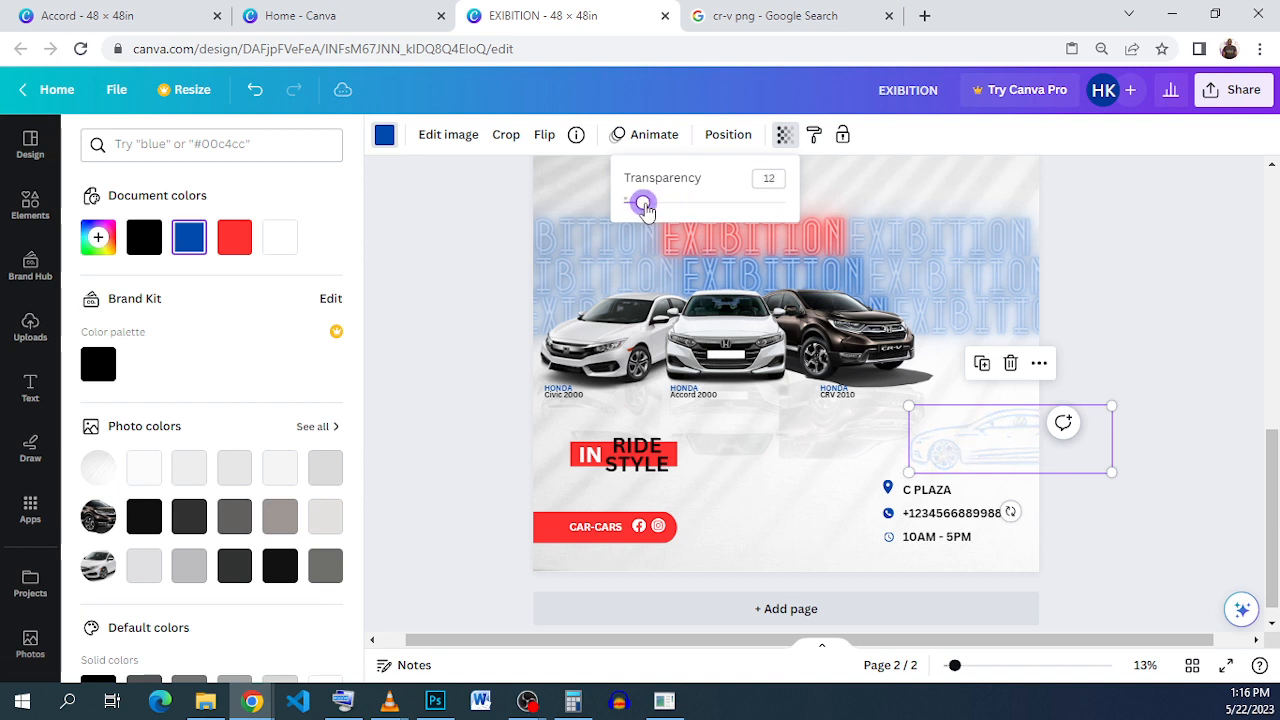
left_click(1173, 345)
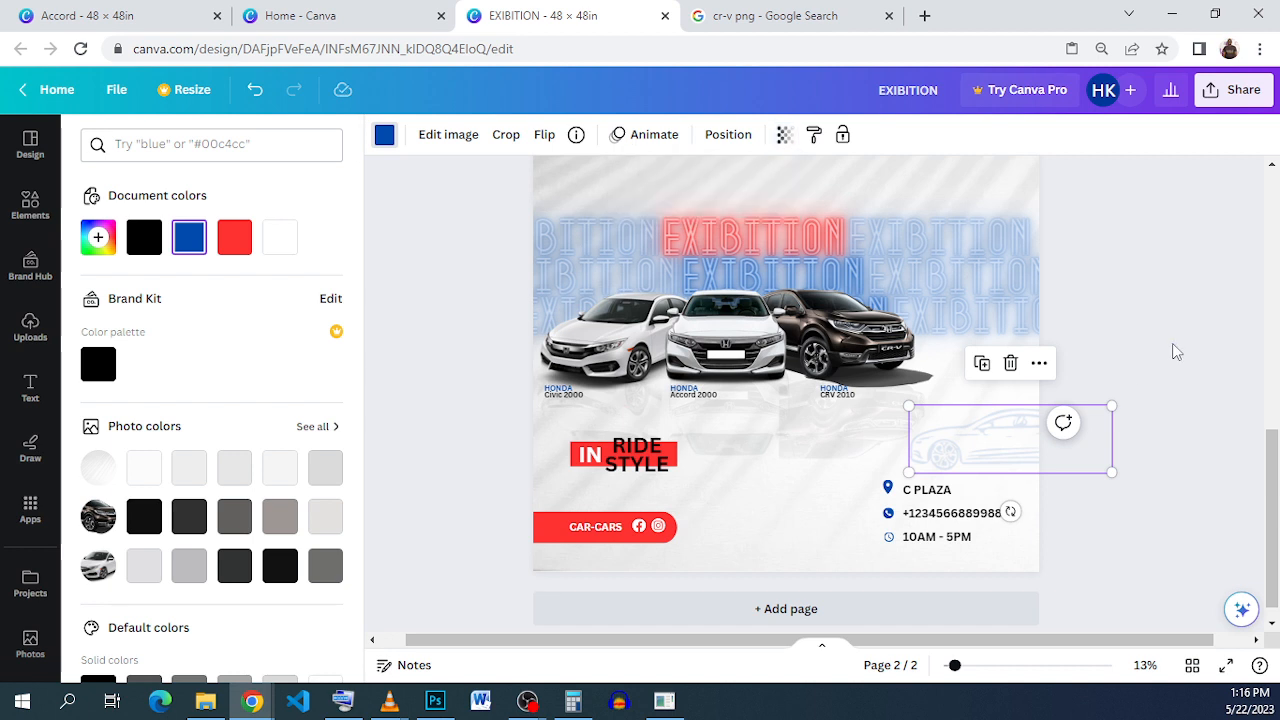
left_click(1128, 371)
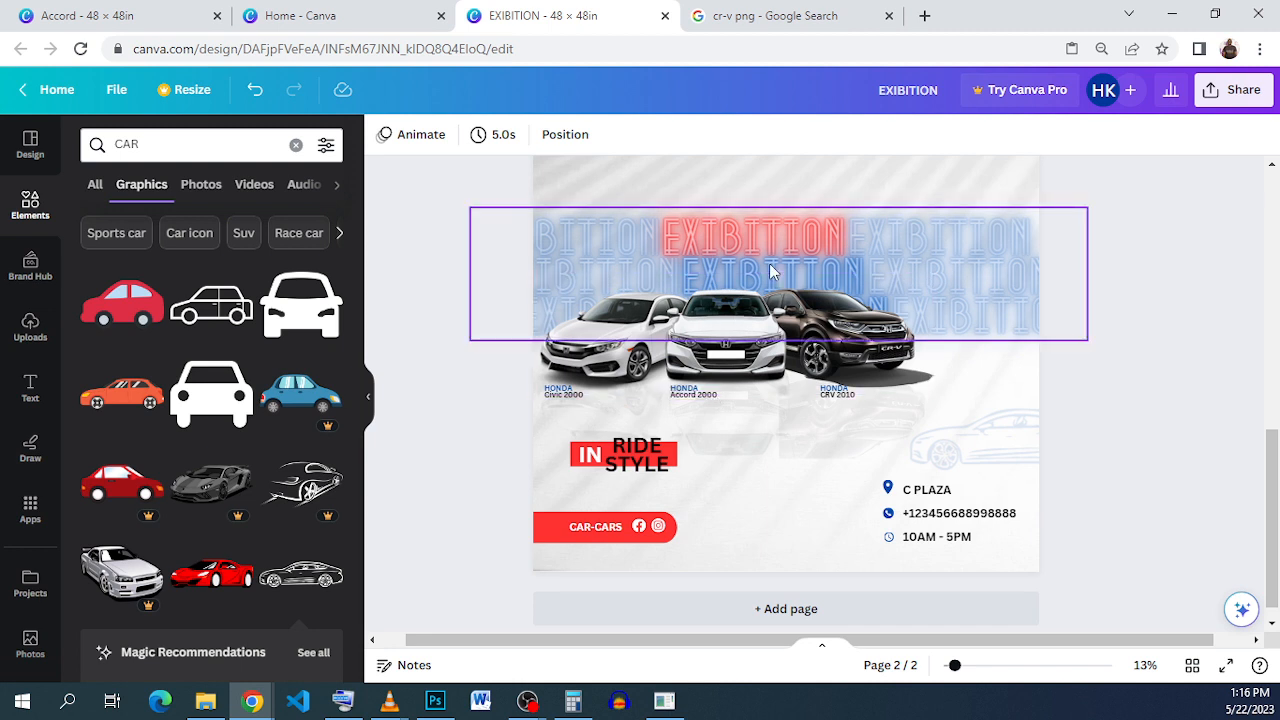
scroll(770, 270, "down", 2)
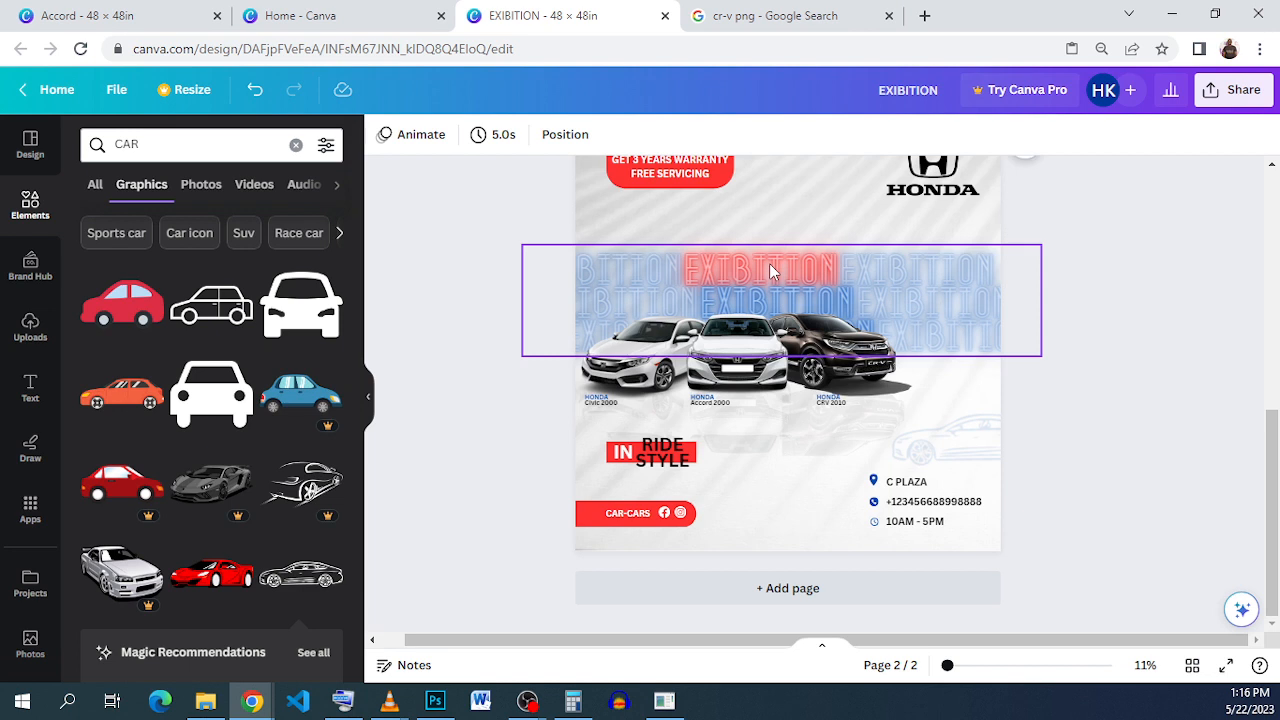
scroll(769, 263, "up", 1)
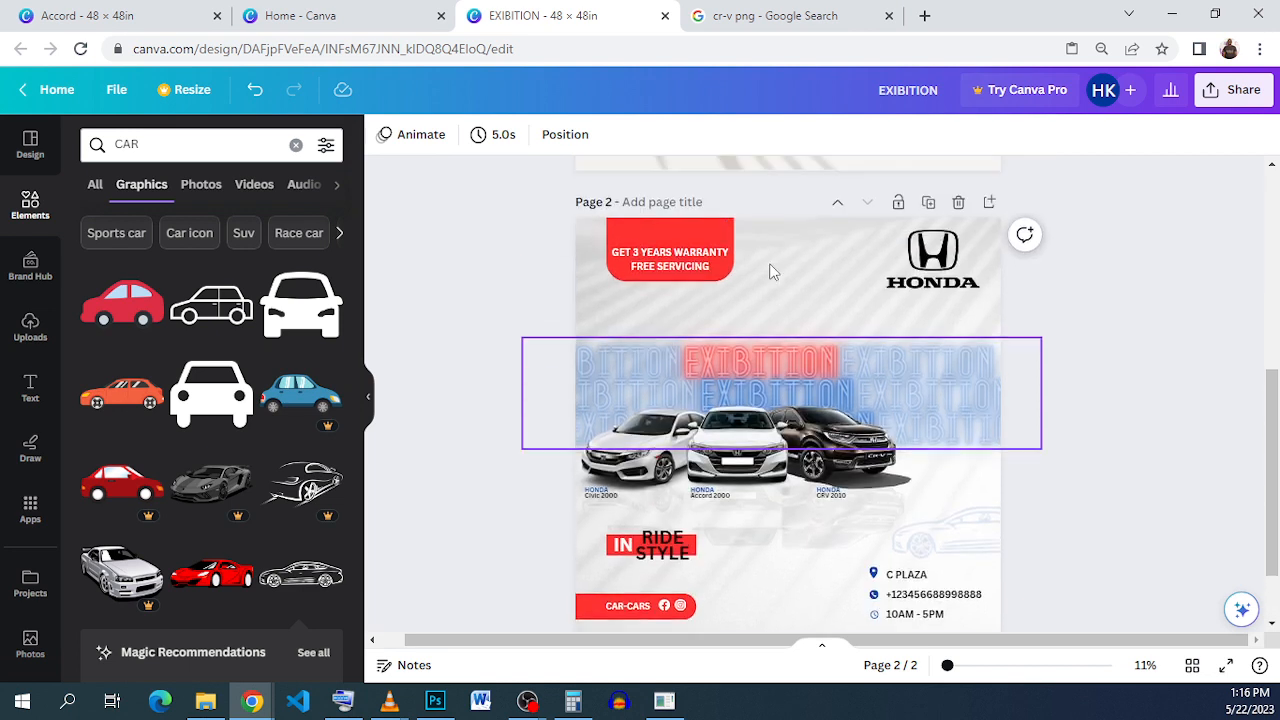
scroll(769, 263, "down", 1)
scroll(769, 263, "up", 1)
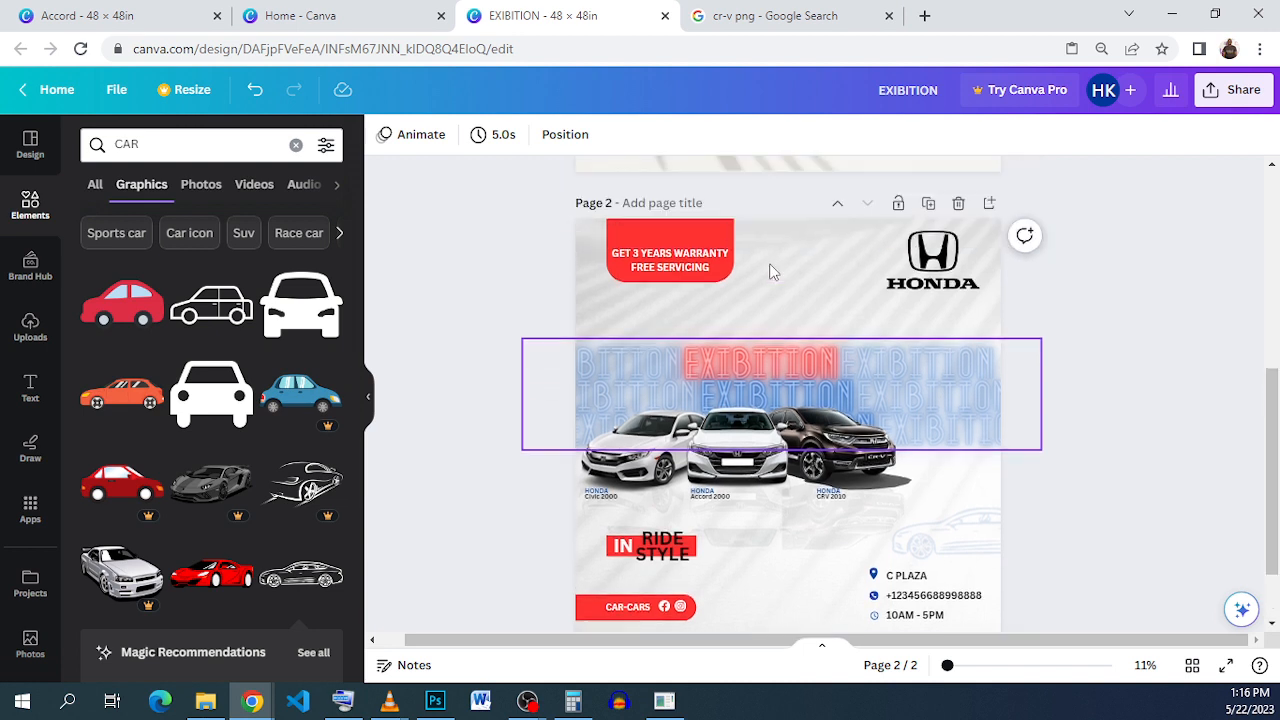
left_click_drag(1270, 430, 1270, 453)
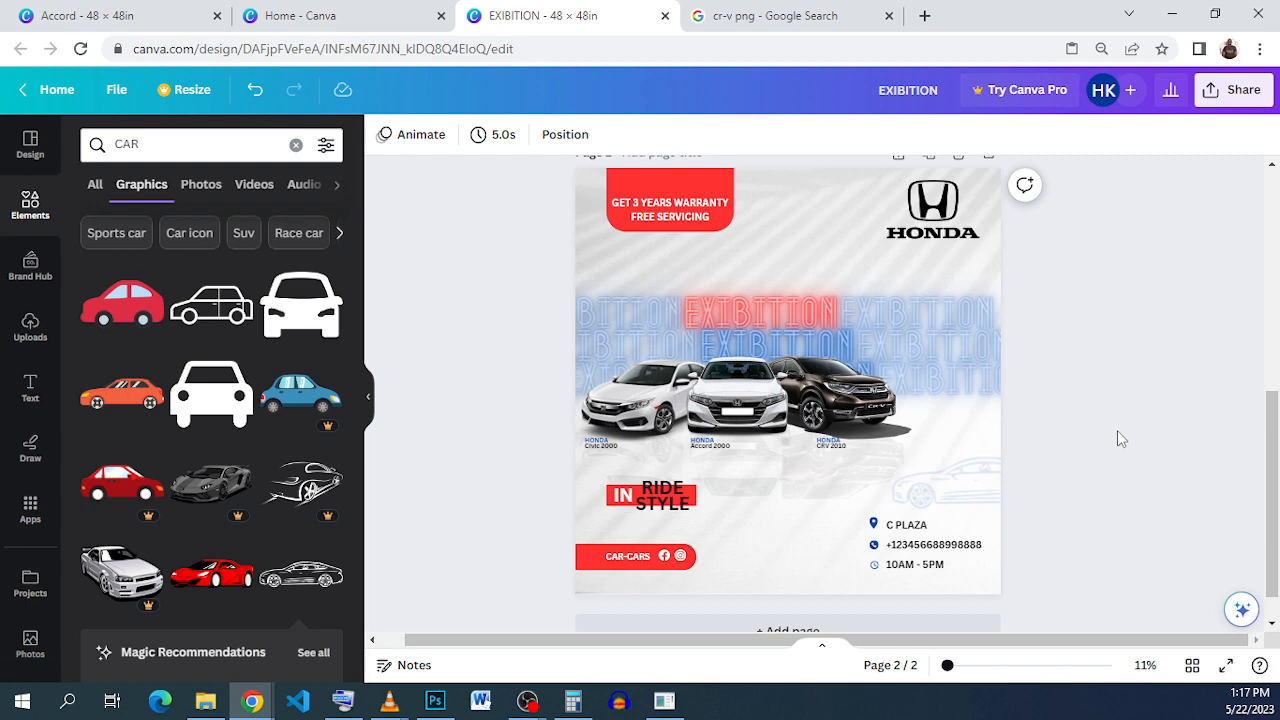
left_click(116, 22)
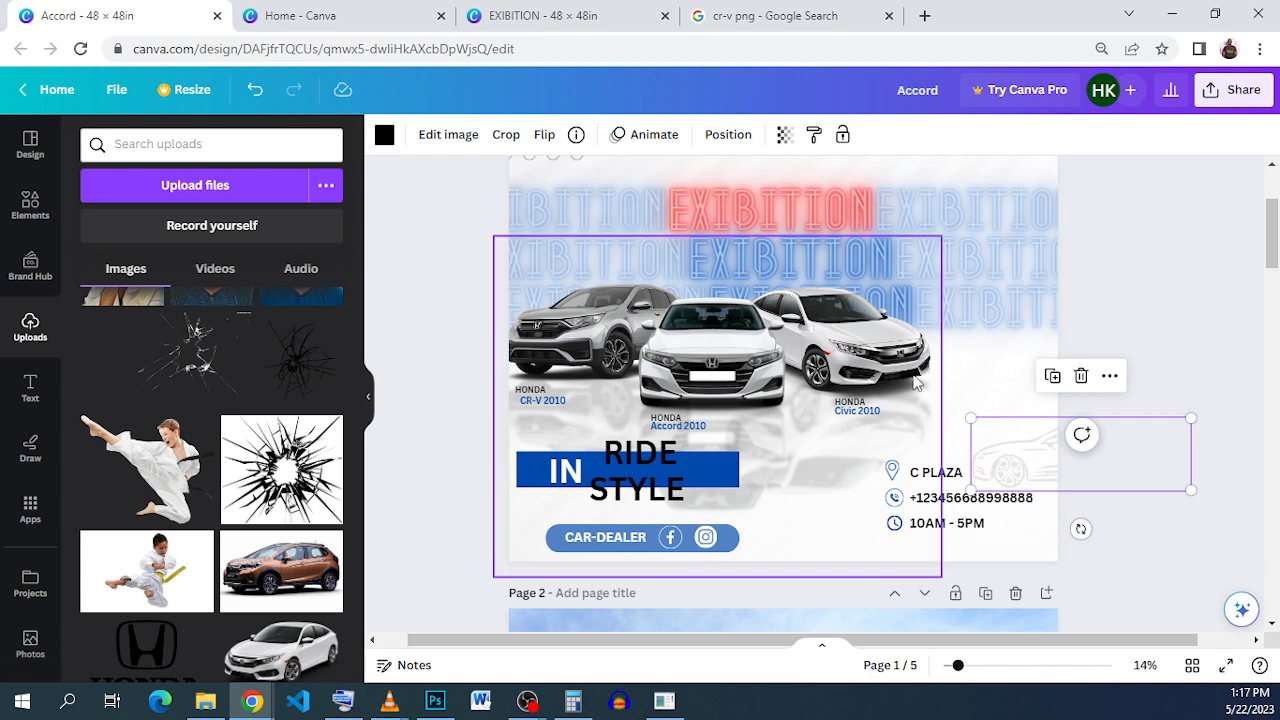
left_click(590, 20)
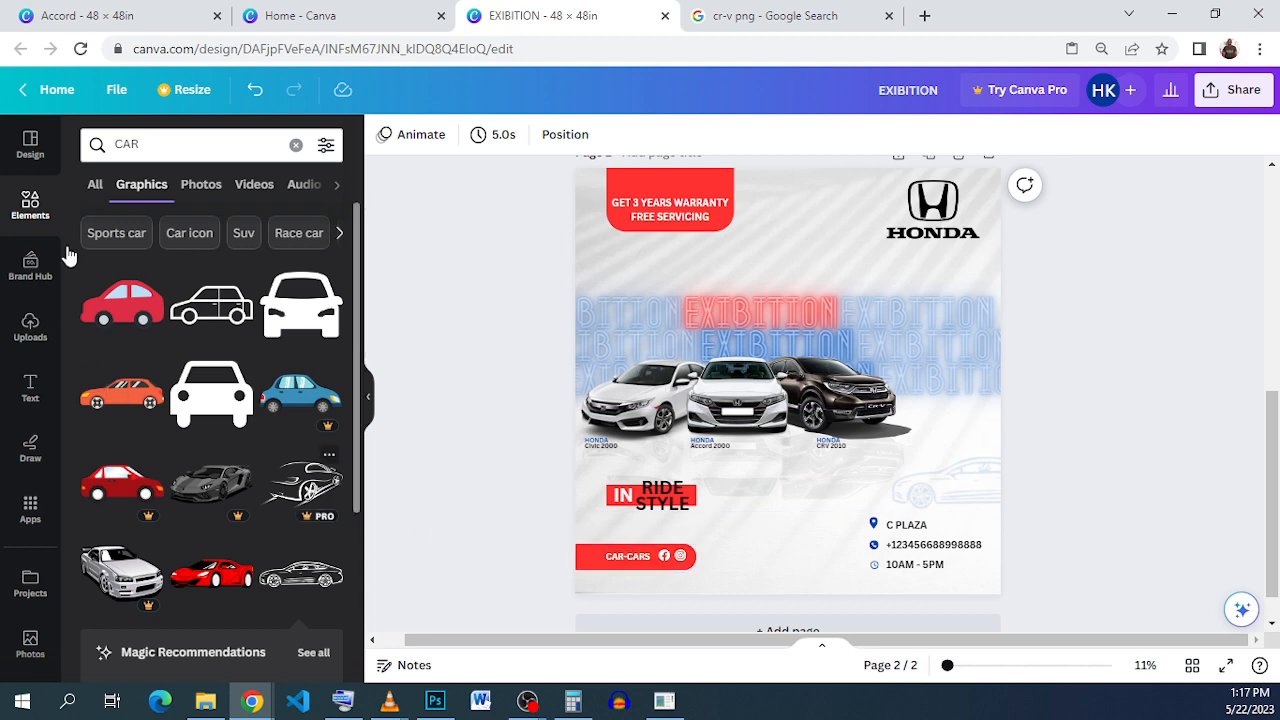
Step: Search Elements for ARROWS and add the outlined chevron arrow graphic to the flyer
left_click(187, 148)
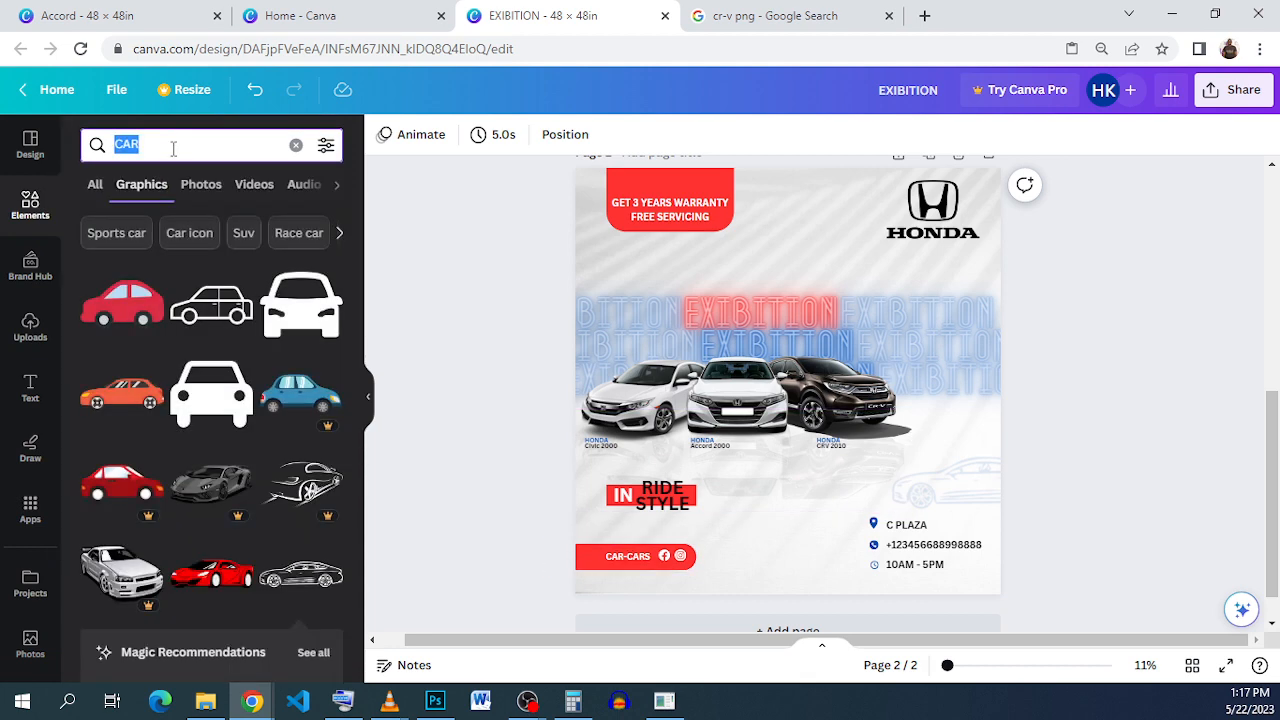
type("AR")
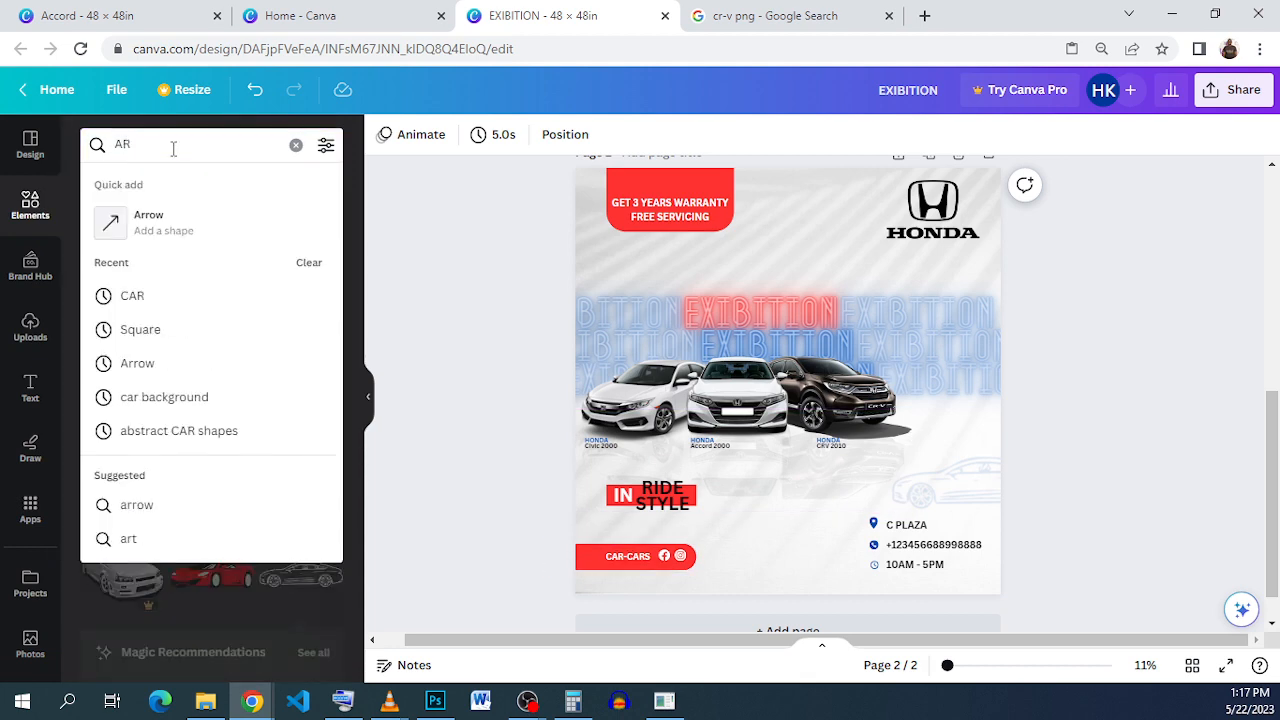
type("ROWS")
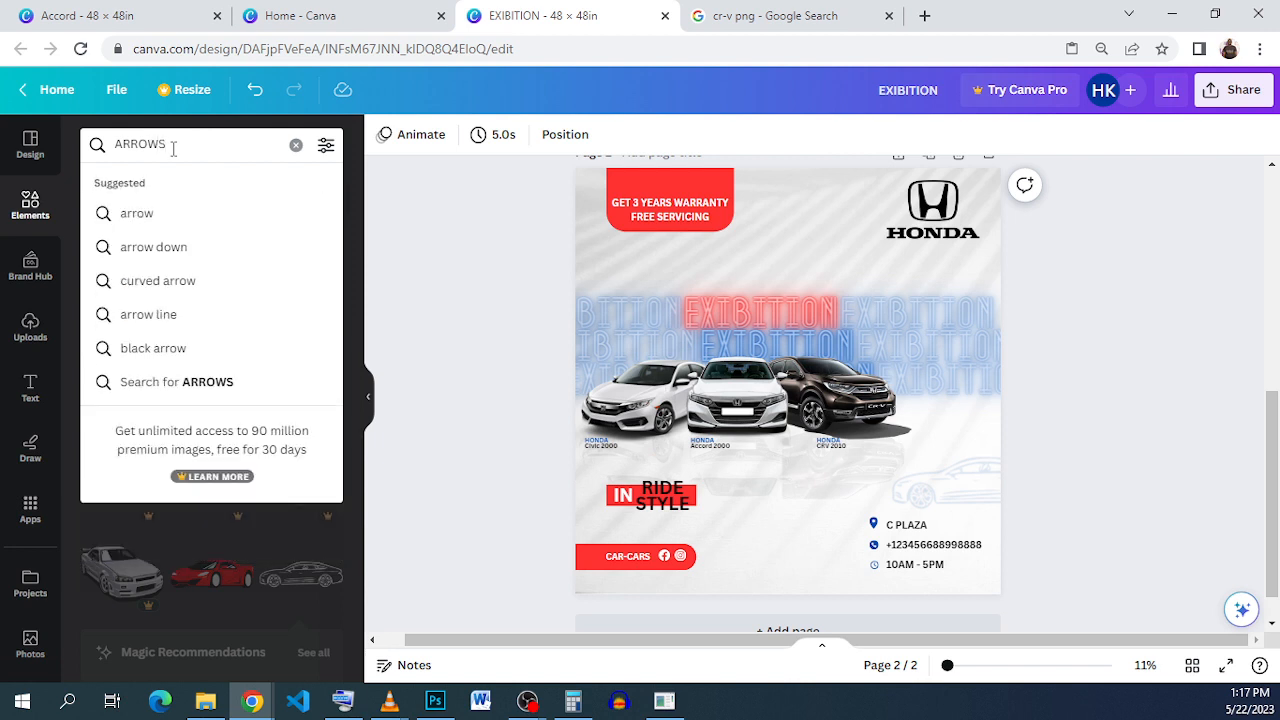
key("Return")
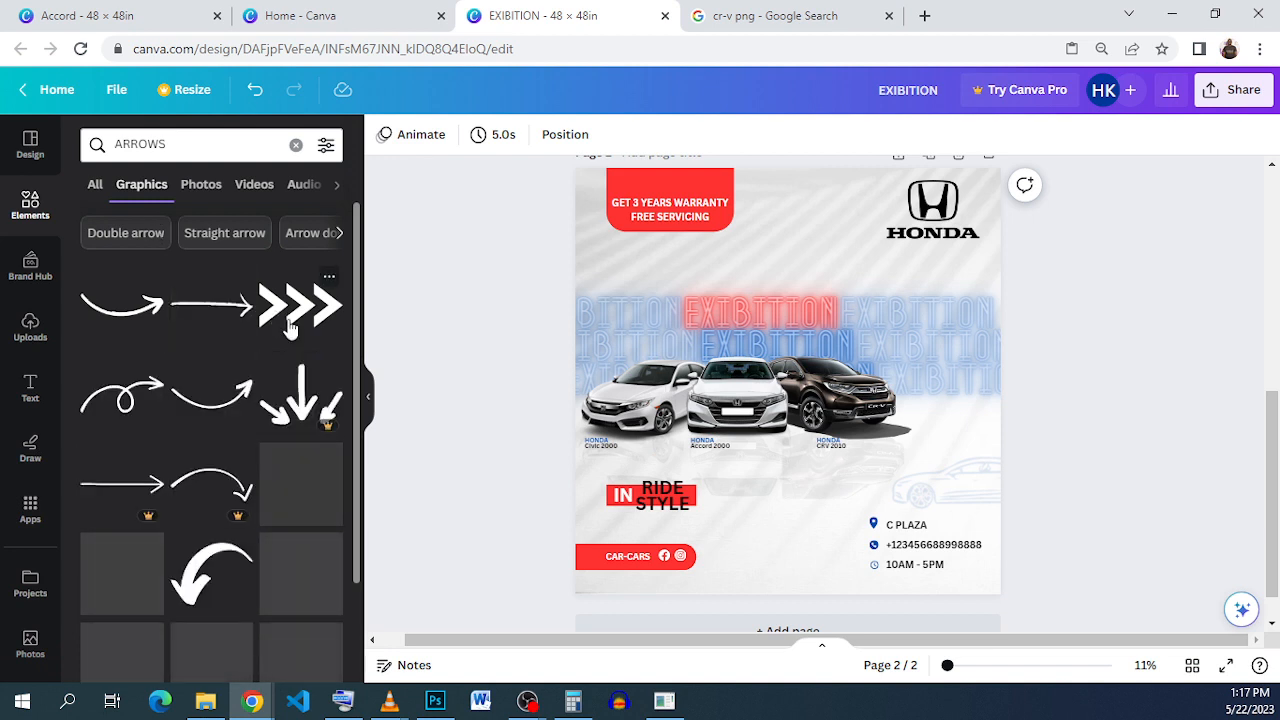
scroll(286, 345, "down", 1)
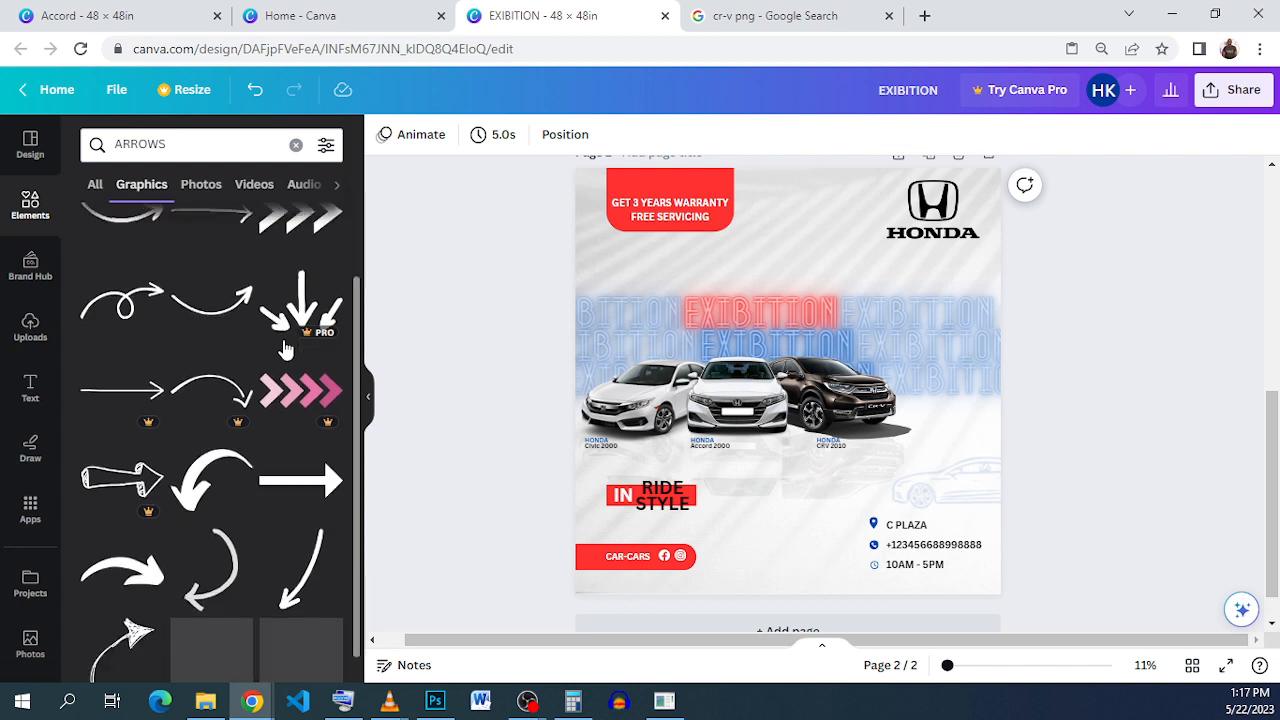
scroll(286, 348, "down", 1)
scroll(286, 348, "down", 2)
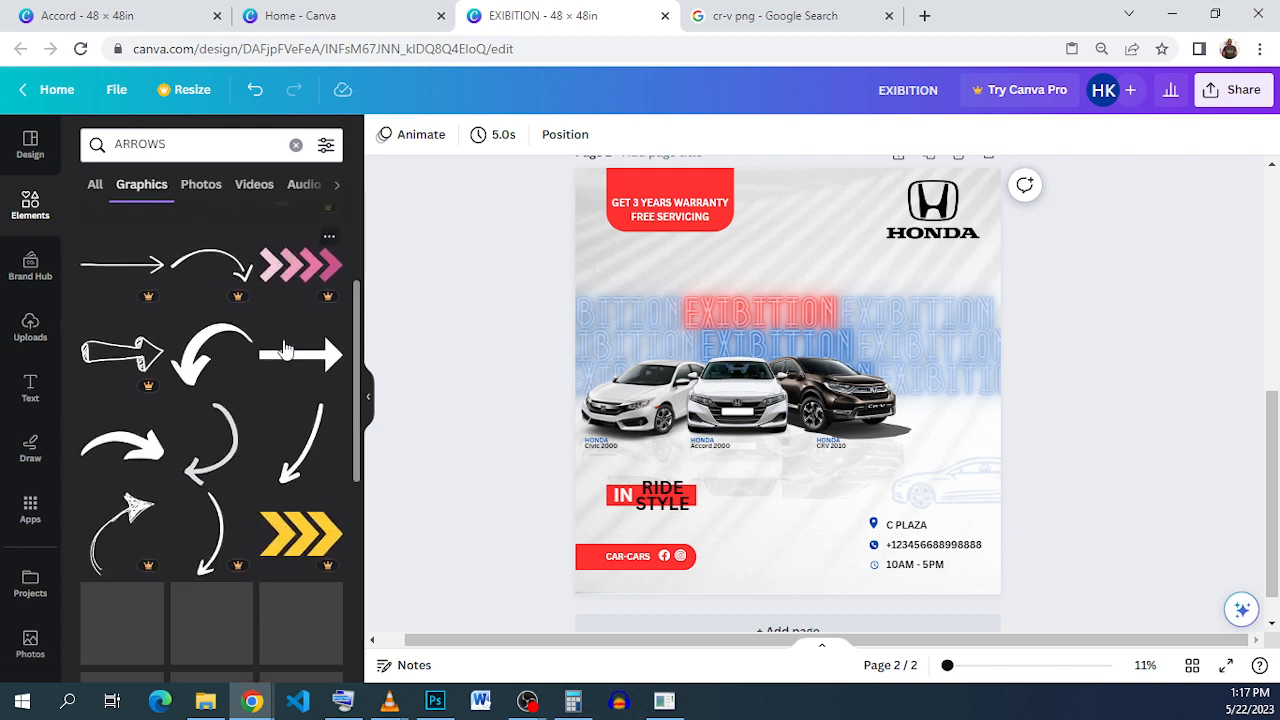
scroll(286, 348, "down", 2)
scroll(286, 348, "down", 1)
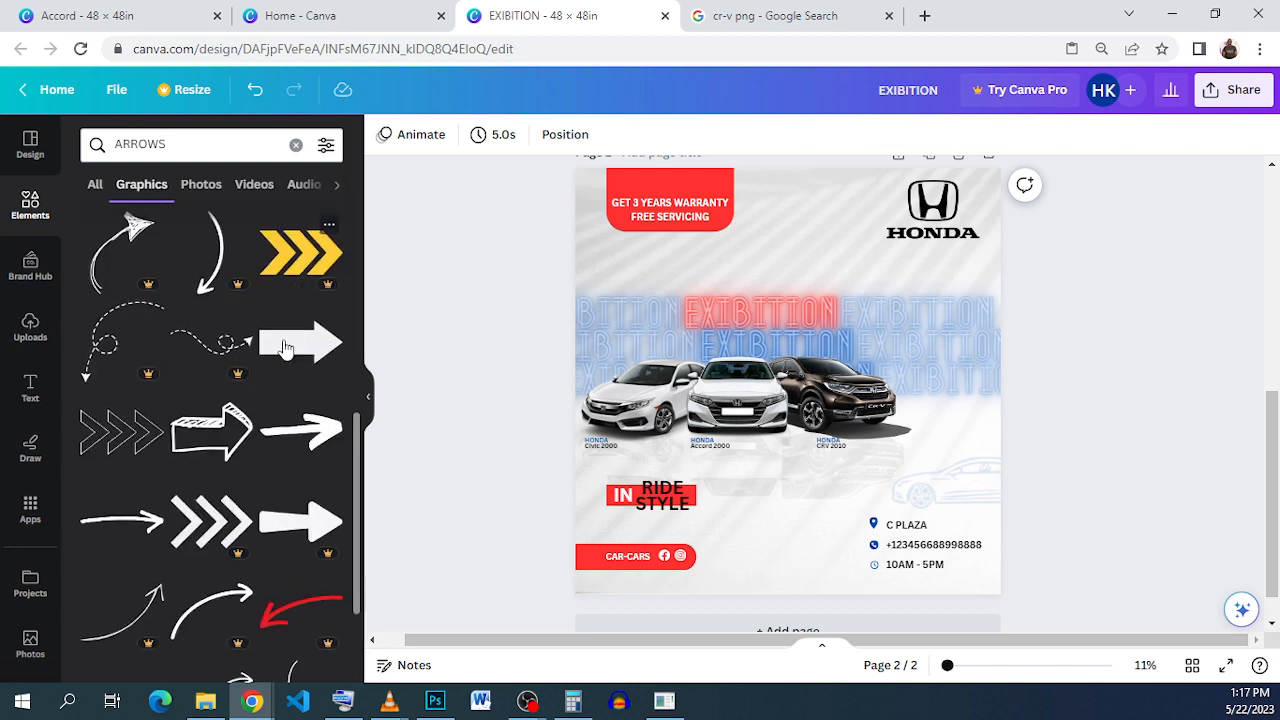
scroll(286, 348, "down", 3)
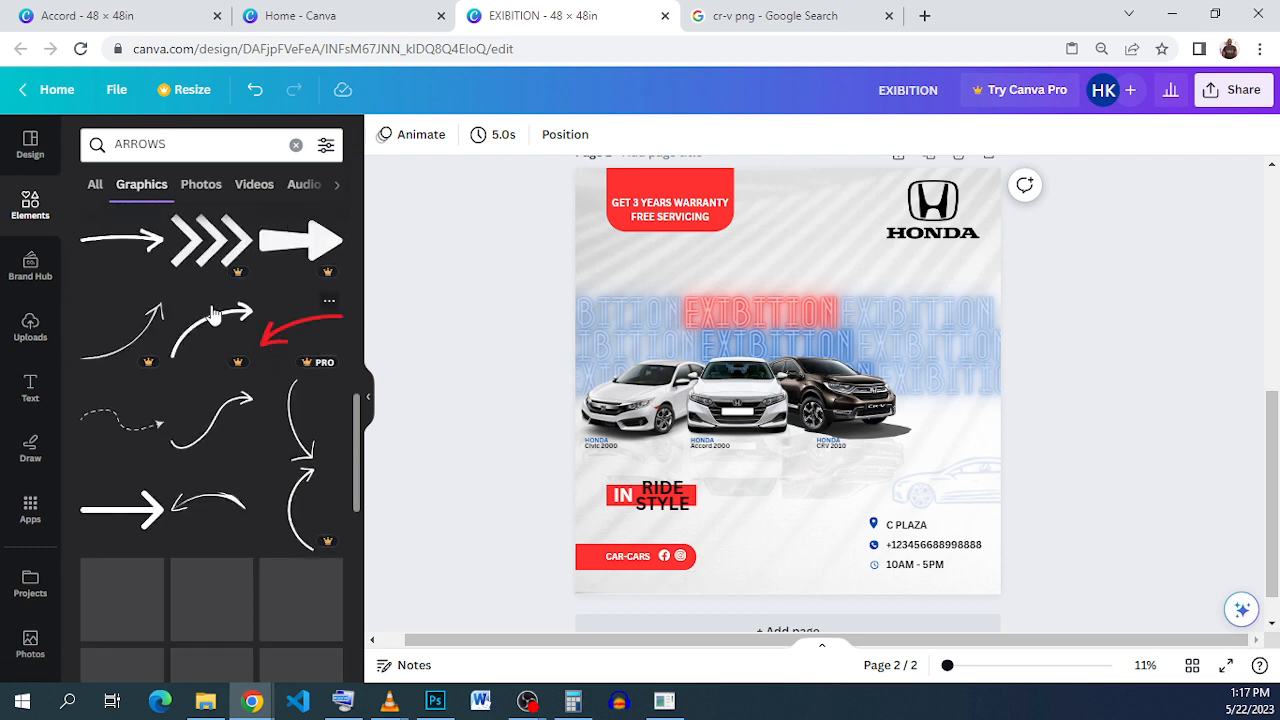
scroll(213, 320, "up", 1)
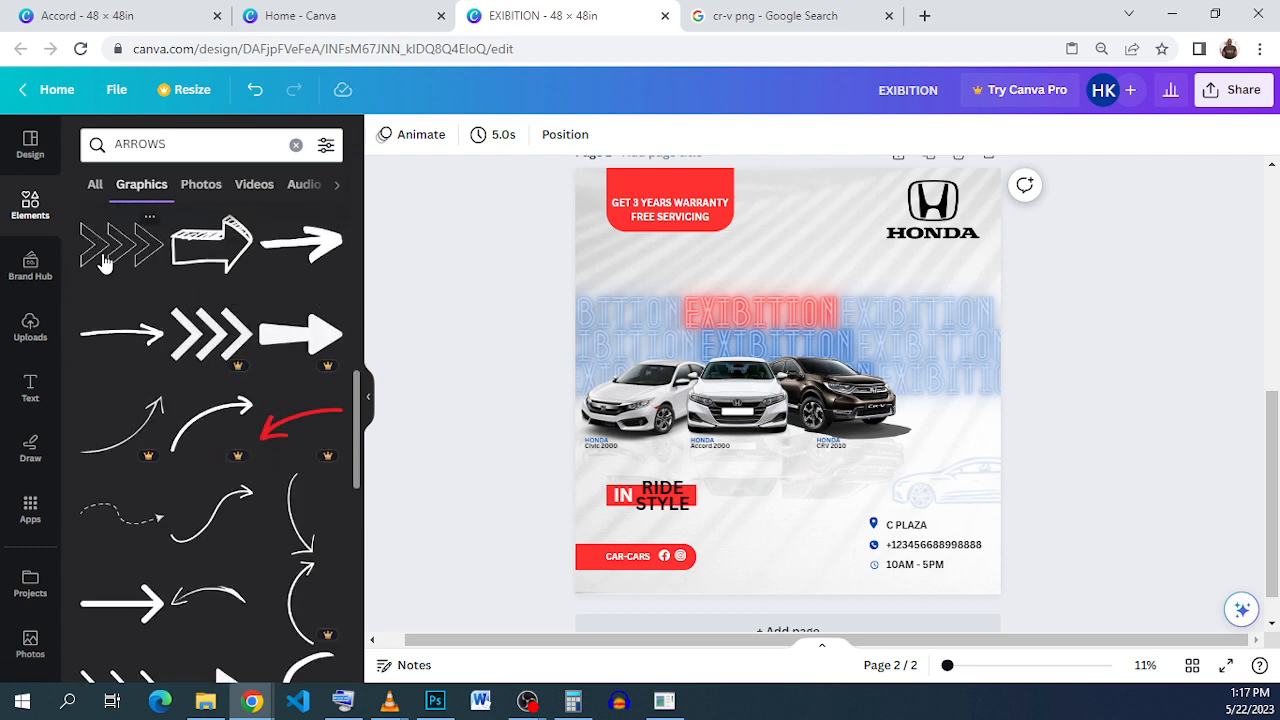
left_click(105, 262)
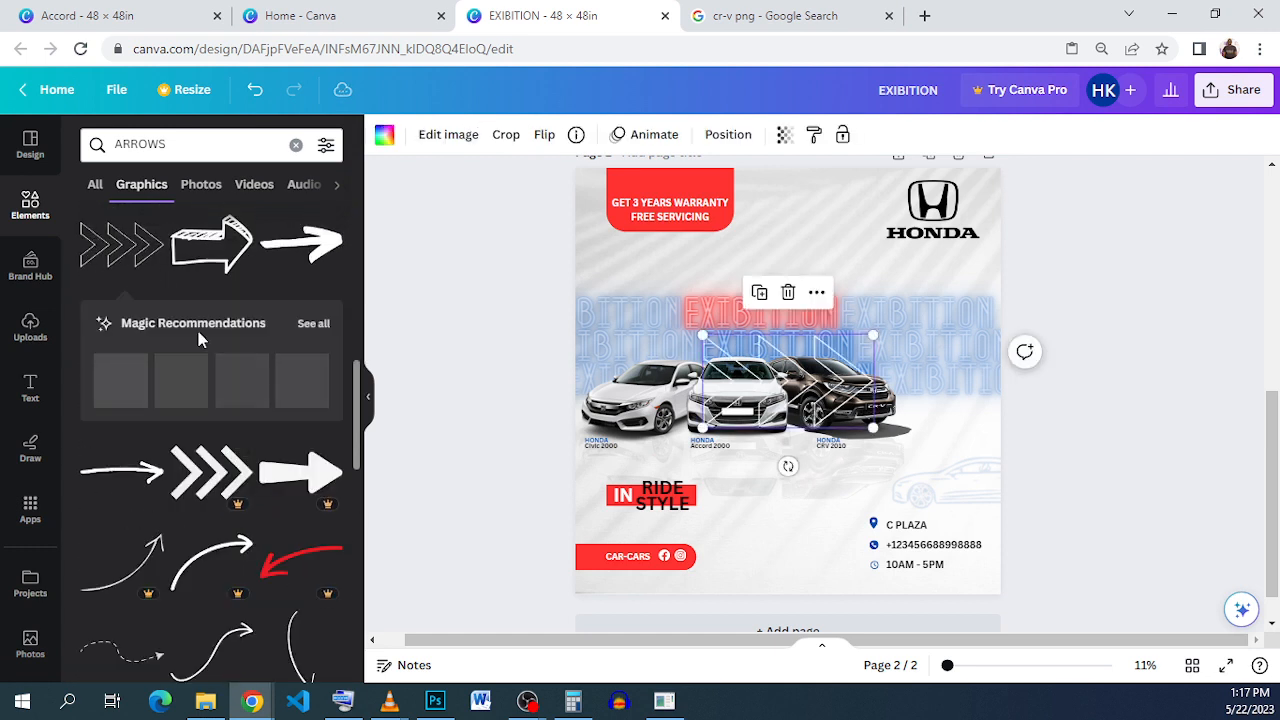
Step: Add the pink chevron-row graphic from further down the results
scroll(198, 338, "down", 1)
scroll(198, 345, "down", 5)
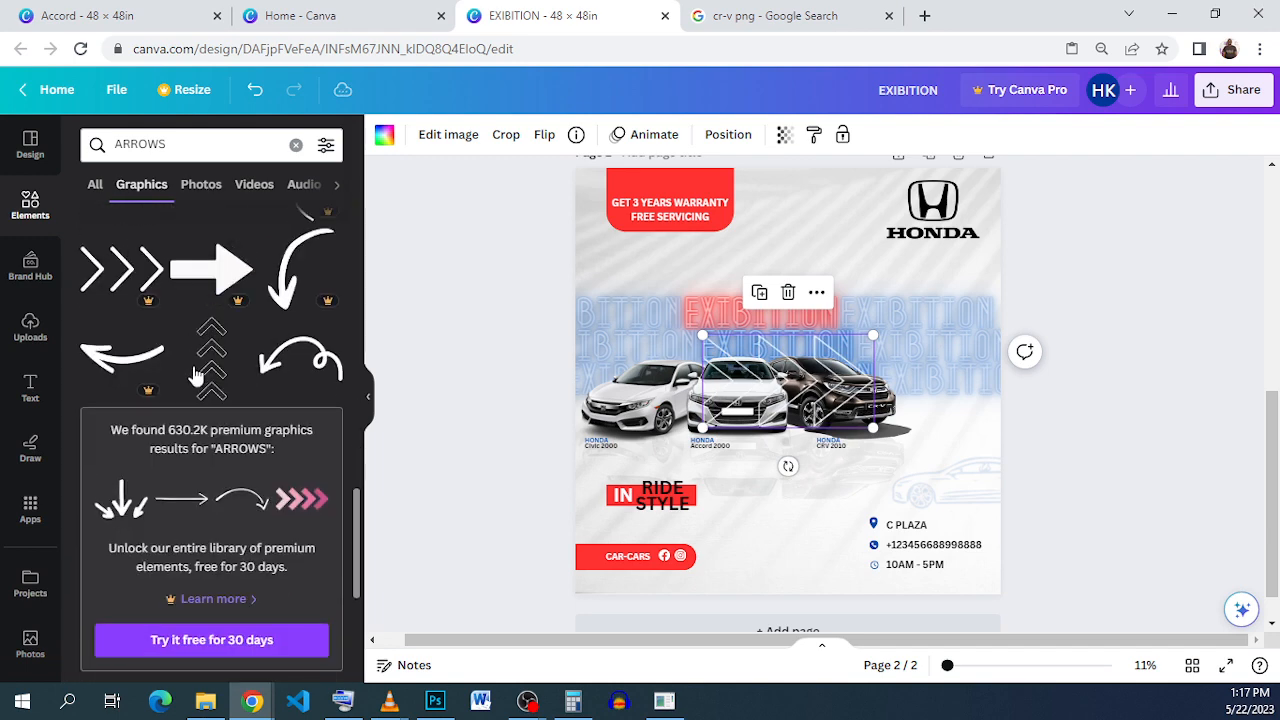
scroll(265, 383, "down", 3)
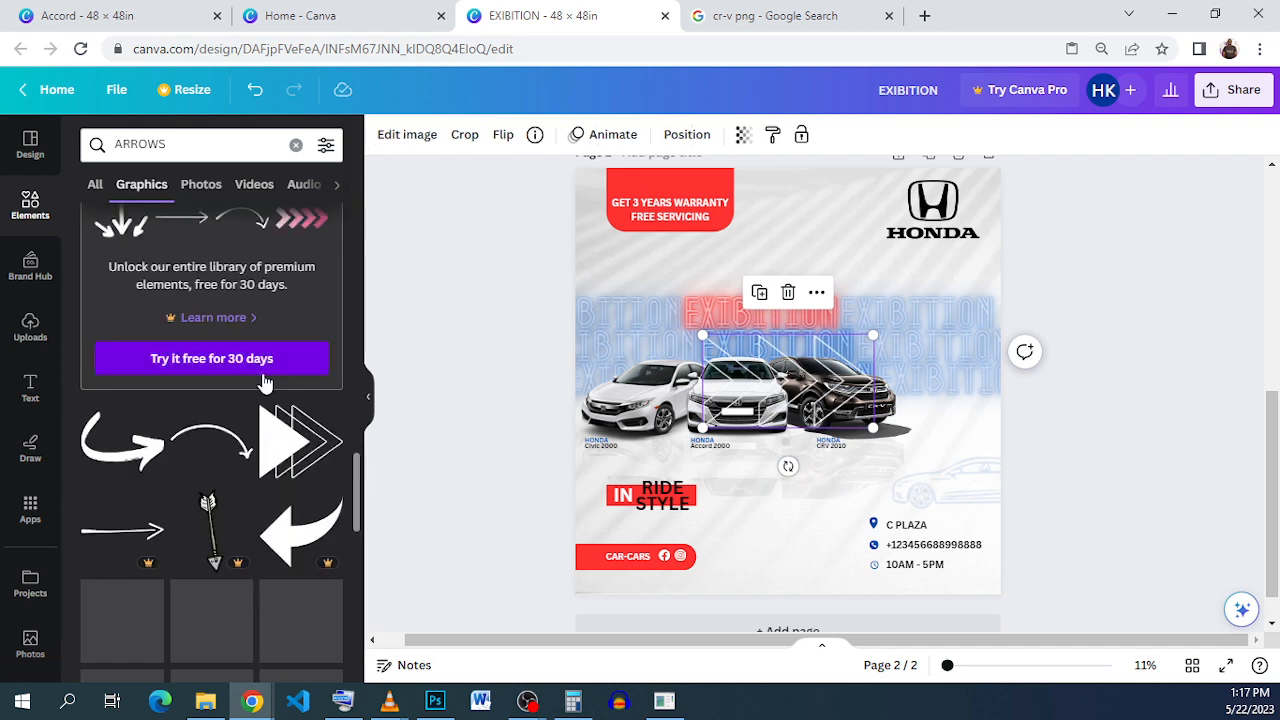
scroll(265, 383, "down", 1)
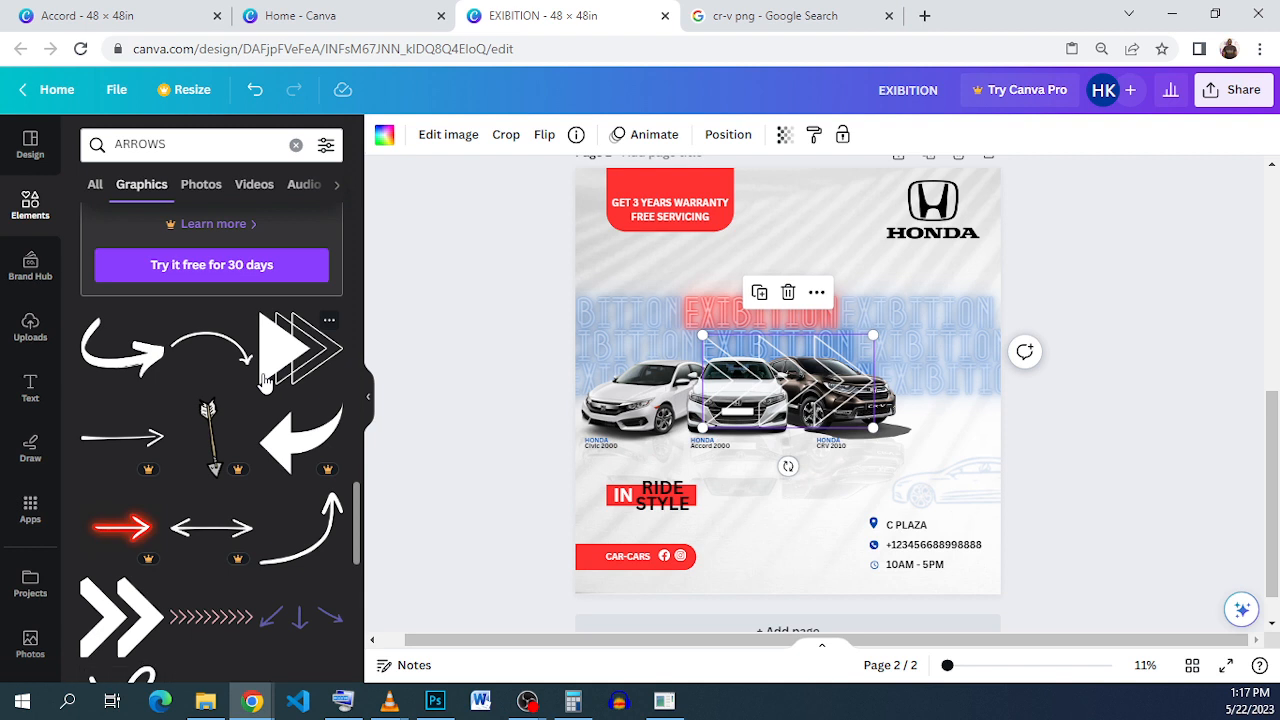
scroll(232, 418, "down", 2)
left_click(218, 550)
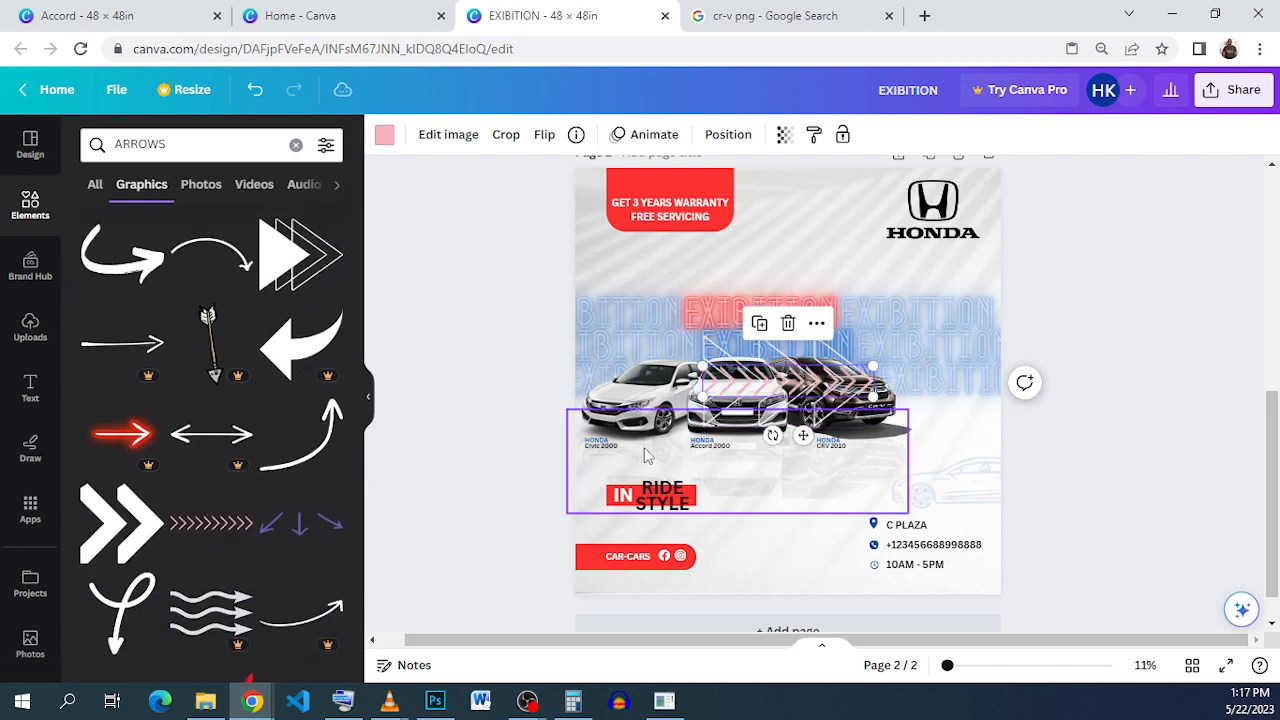
Step: Move the chevron row to the top edge, recolour it blue #004aad, and send it behind the warranty box
left_click_drag(815, 378, 813, 174)
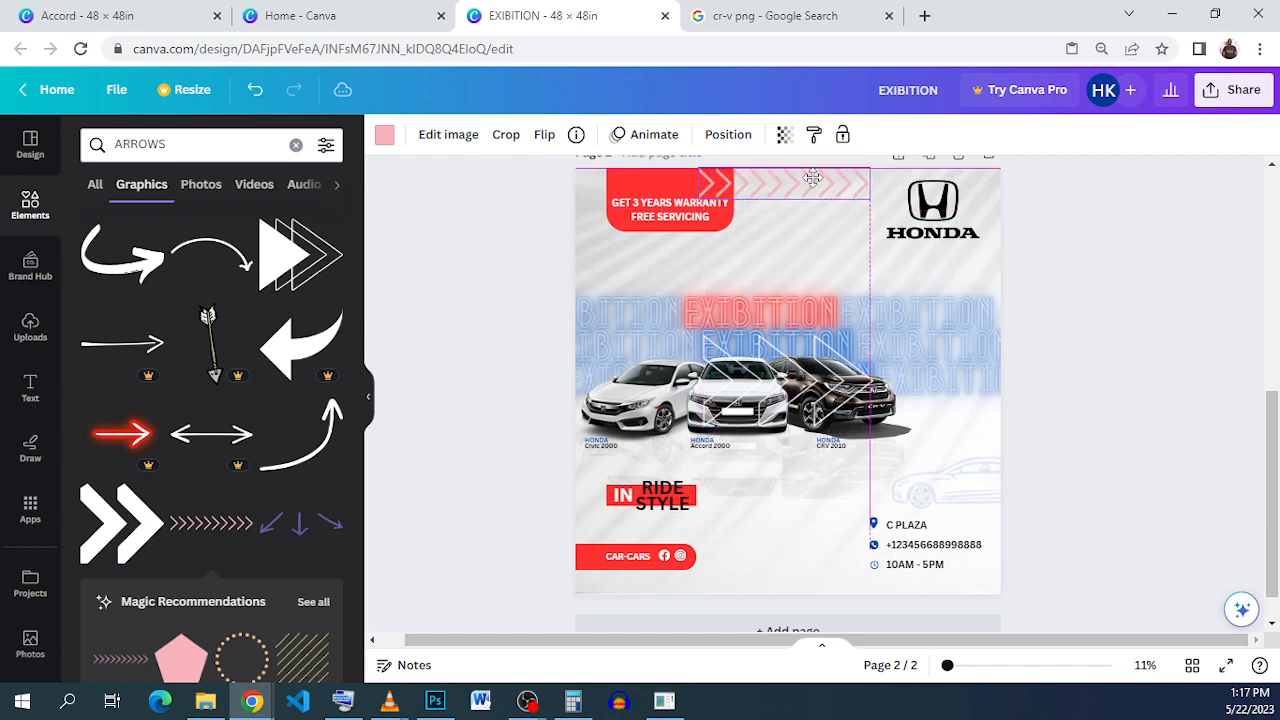
left_click(384, 140)
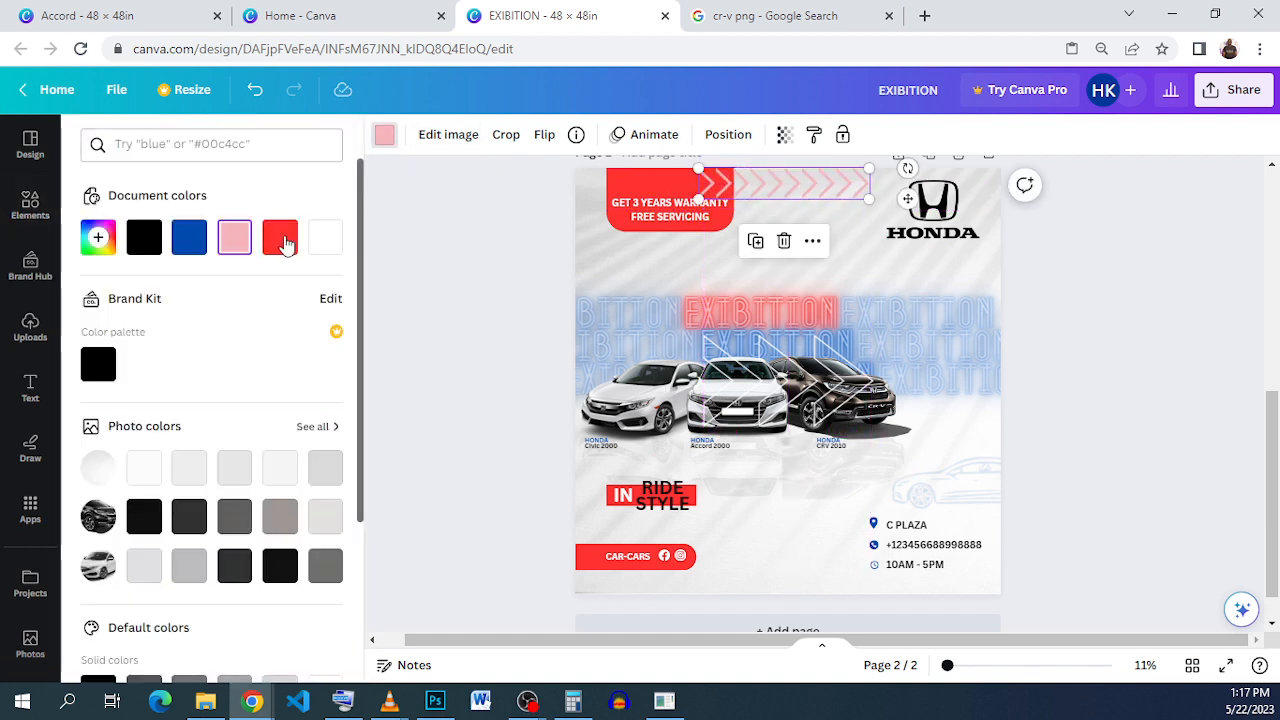
left_click(280, 237)
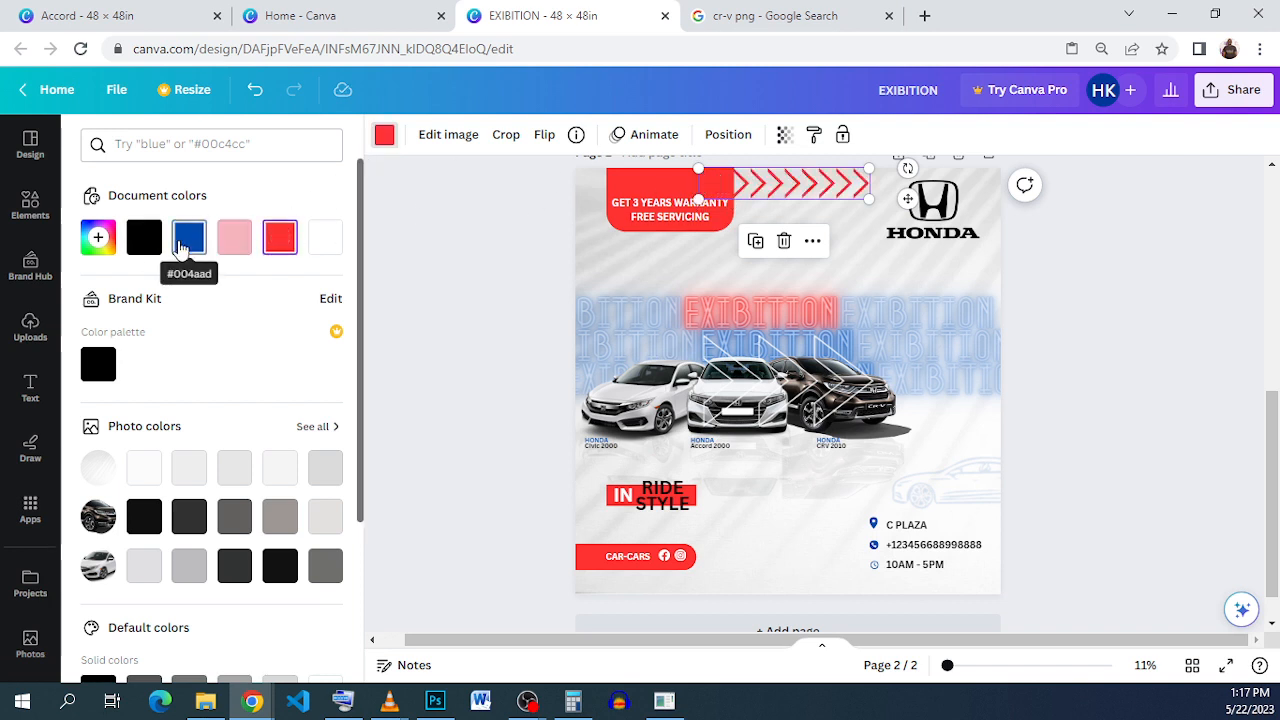
left_click(180, 248)
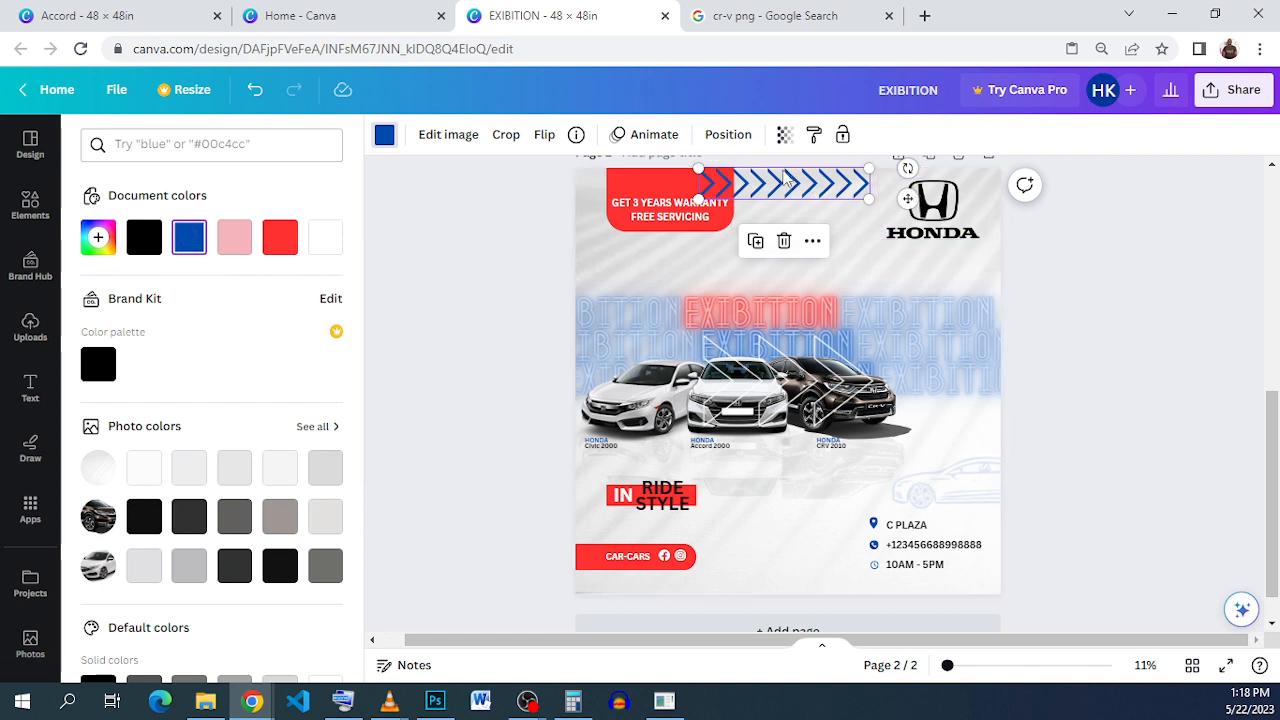
left_click(727, 136)
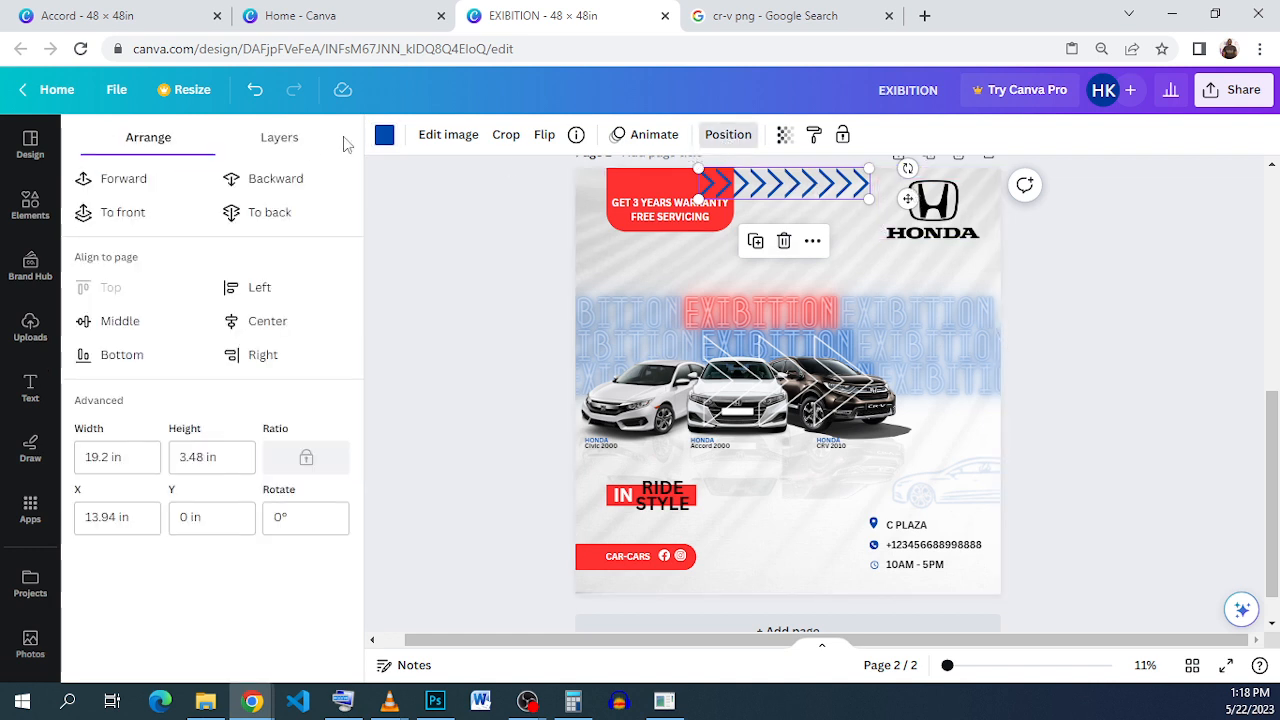
left_click(280, 181)
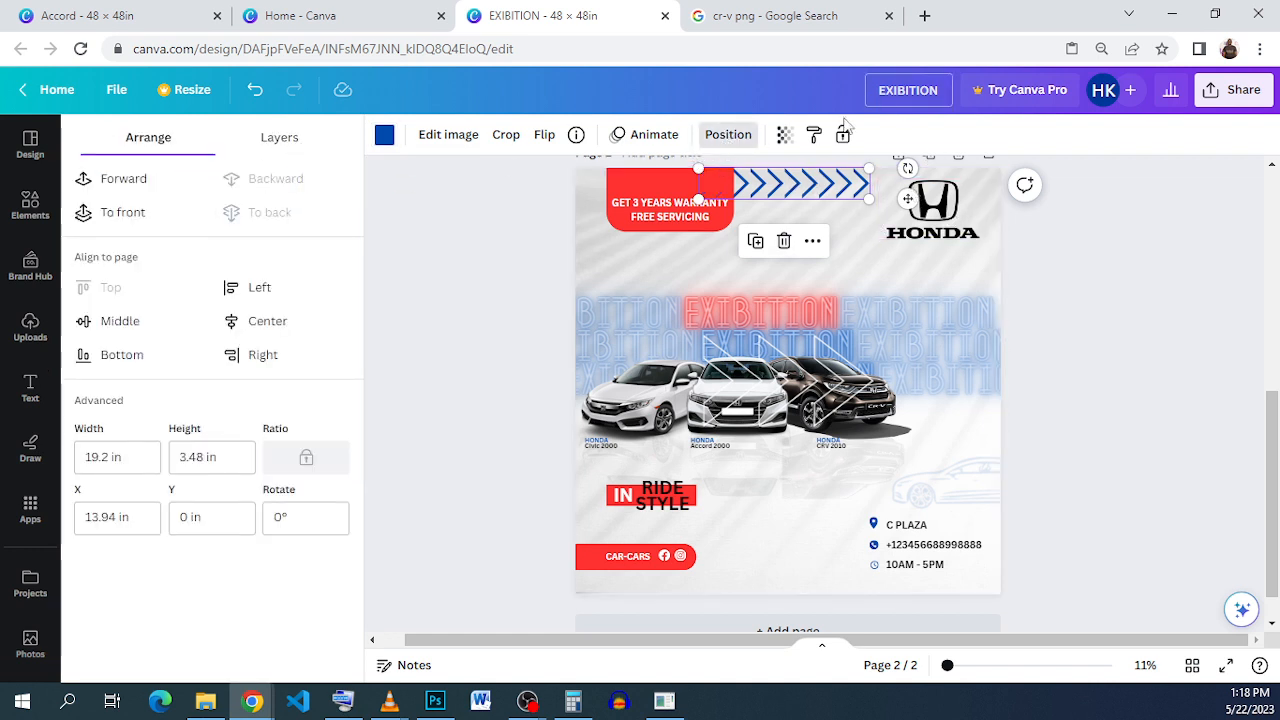
left_click(785, 135)
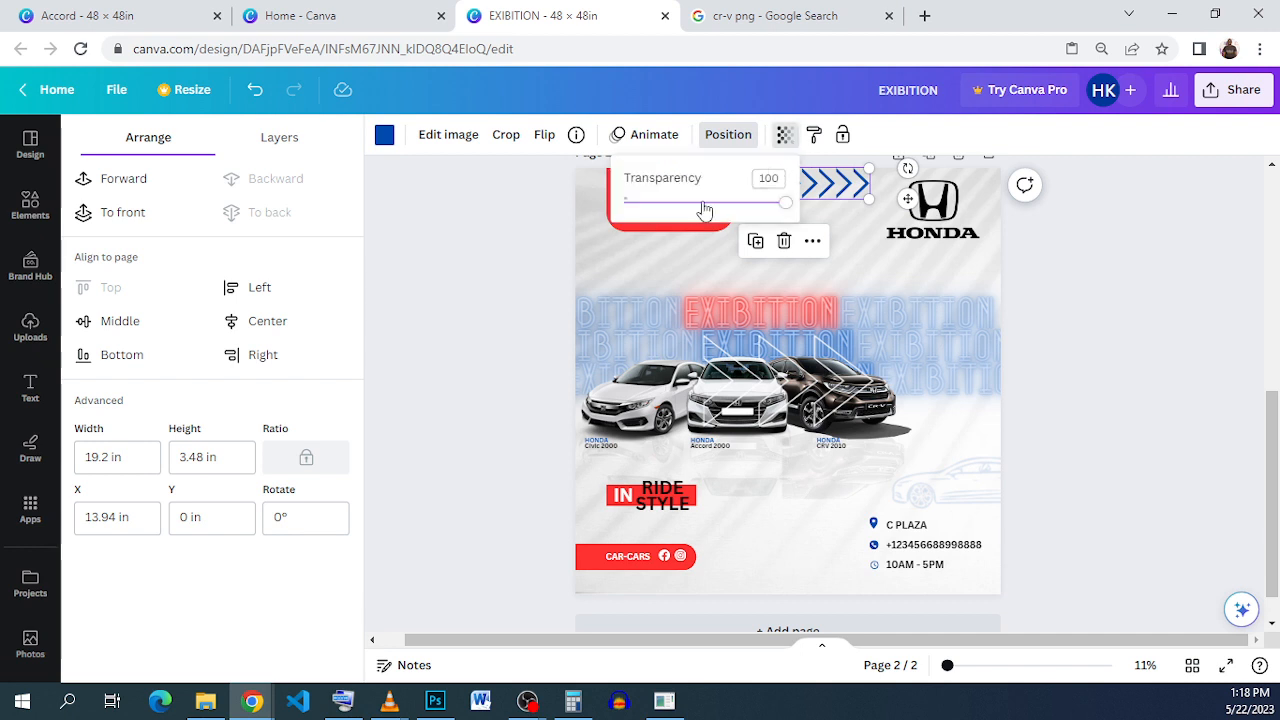
Step: Fade the blue chevron row to transparency 38 and move the white outline chevrons to the upper-left edge
left_click_drag(704, 205, 662, 208)
left_click(1068, 312)
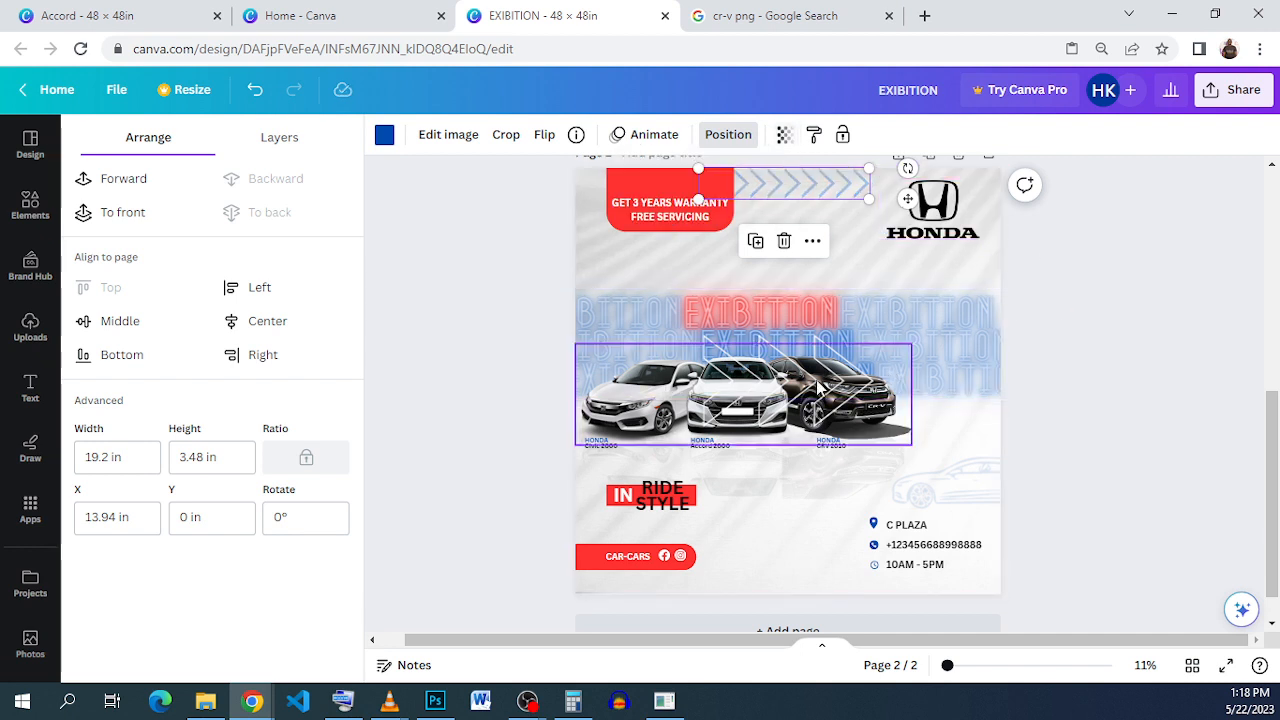
left_click_drag(808, 376, 607, 260)
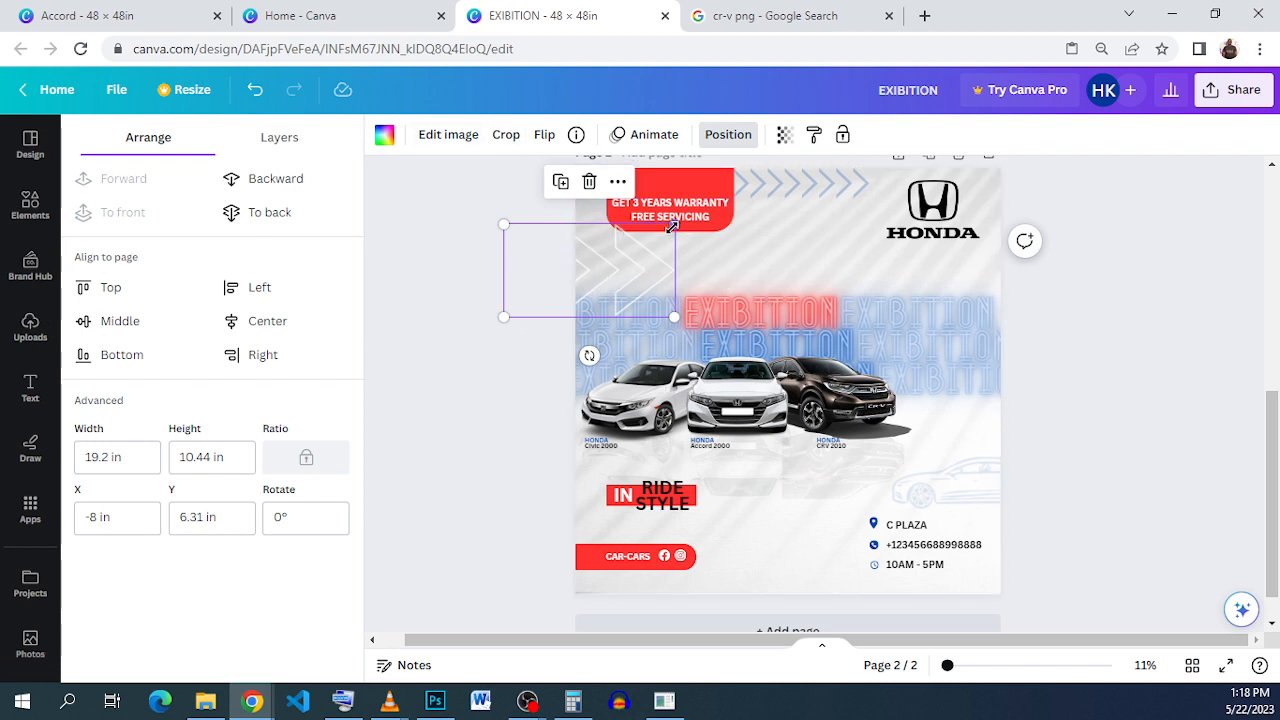
Step: Resize the white chevrons to about 17.73 × 9.64 in and send them behind the CAR-CARS bar at lower left
left_click_drag(674, 224, 655, 560)
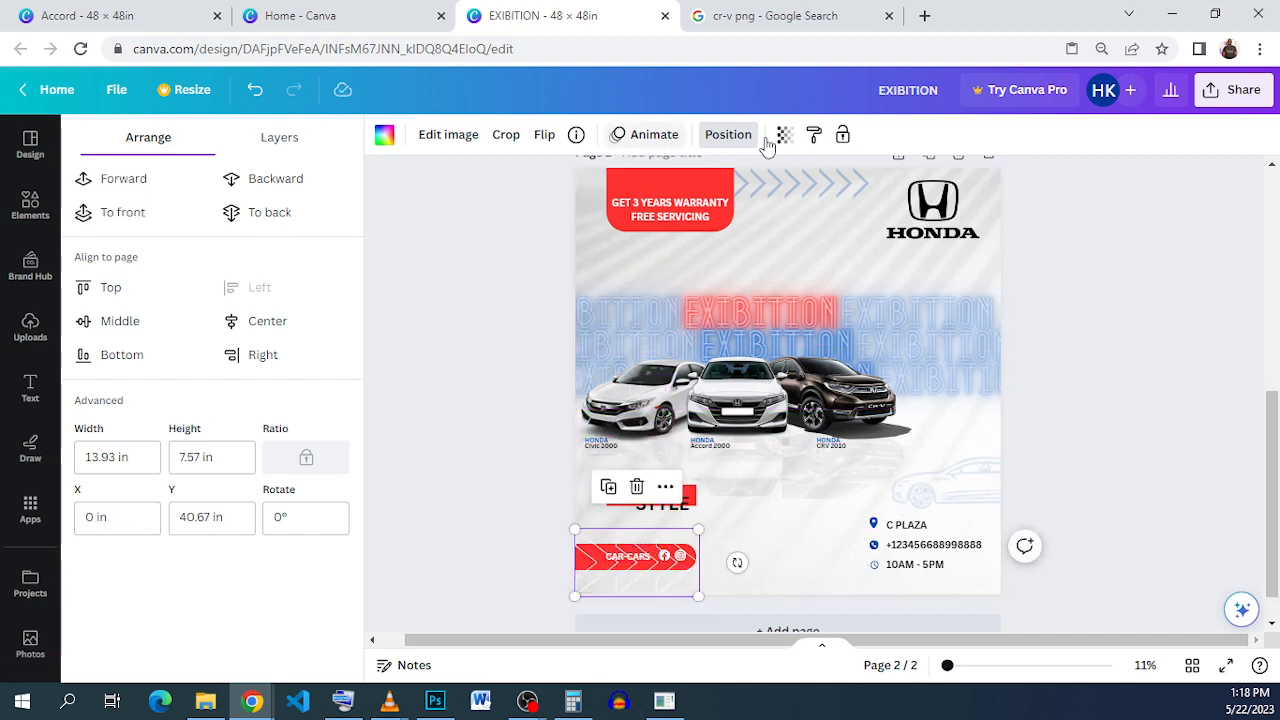
left_click(258, 179)
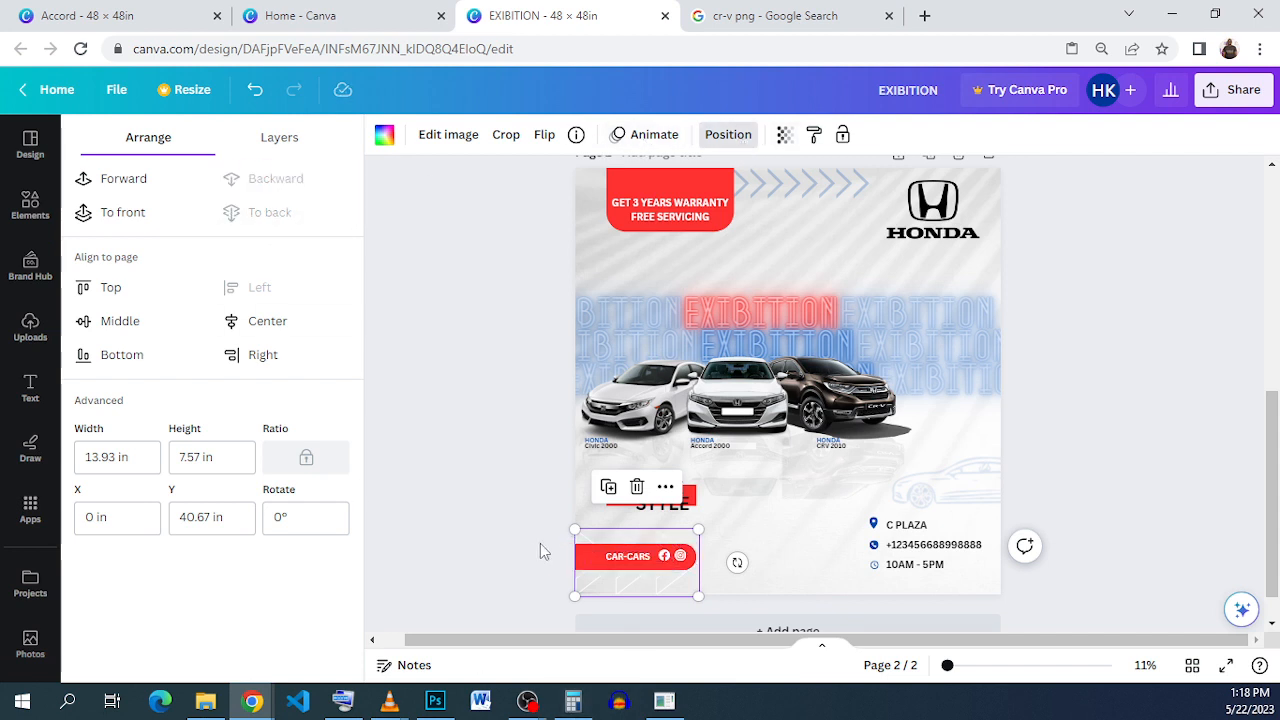
left_click_drag(572, 523, 540, 512)
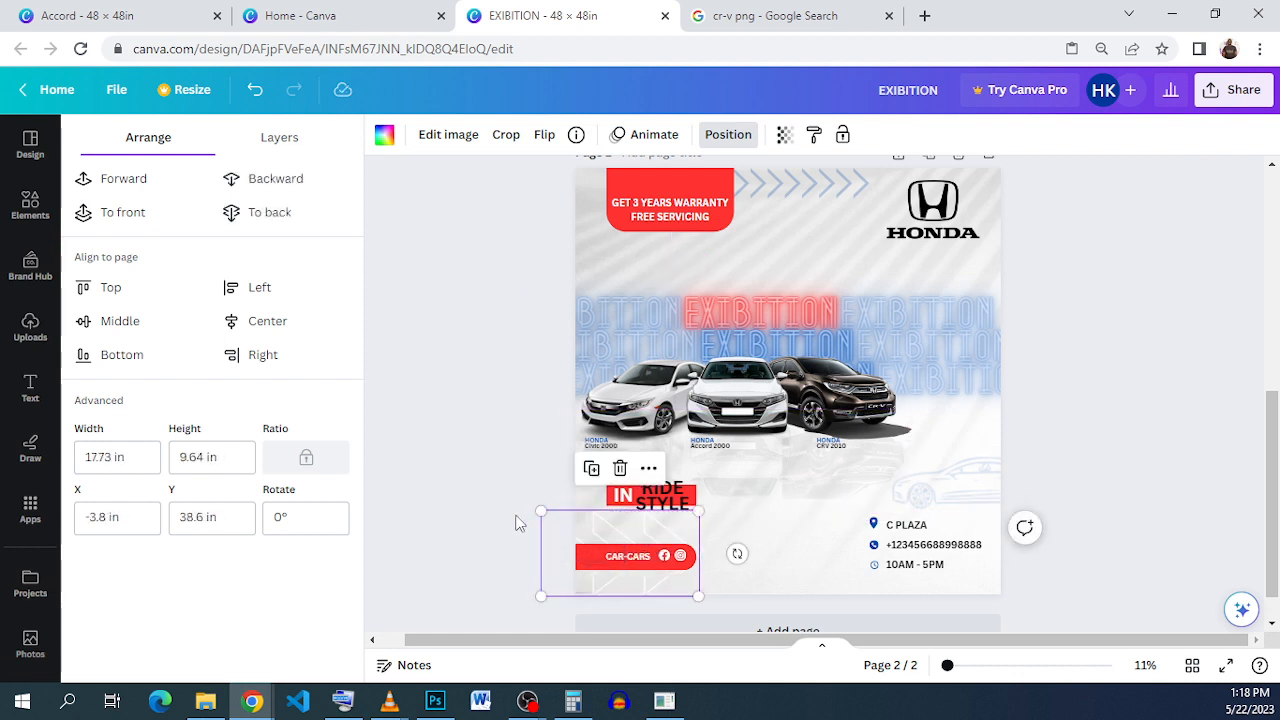
Step: Deselect the chevrons, check the Accord design for reference, and return to the EXIBITION flyer
left_click(1055, 476)
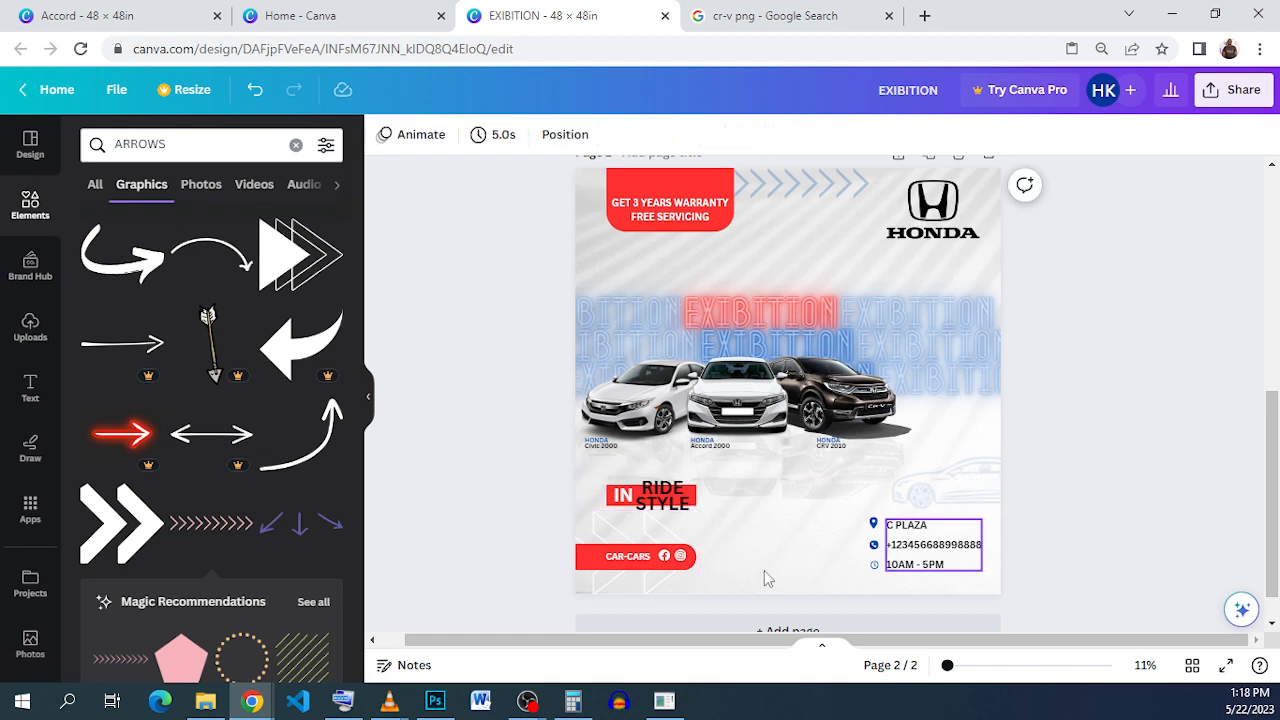
left_click(166, 15)
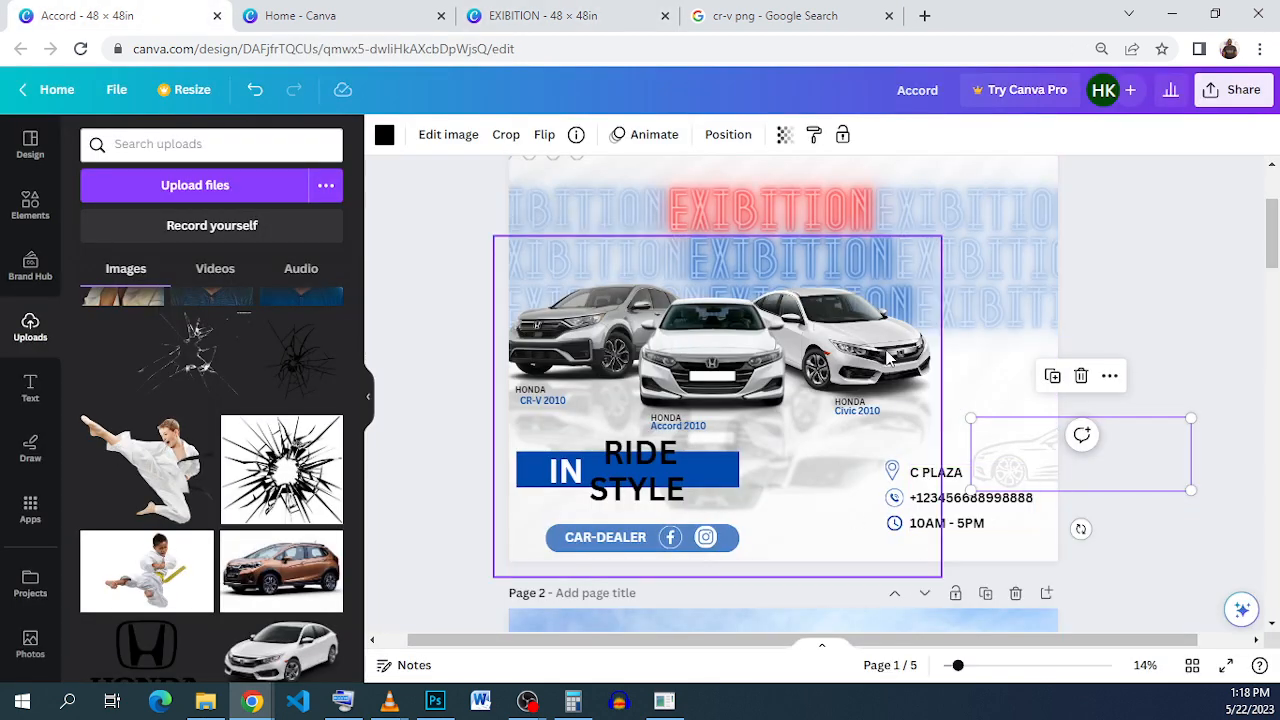
left_click(560, 22)
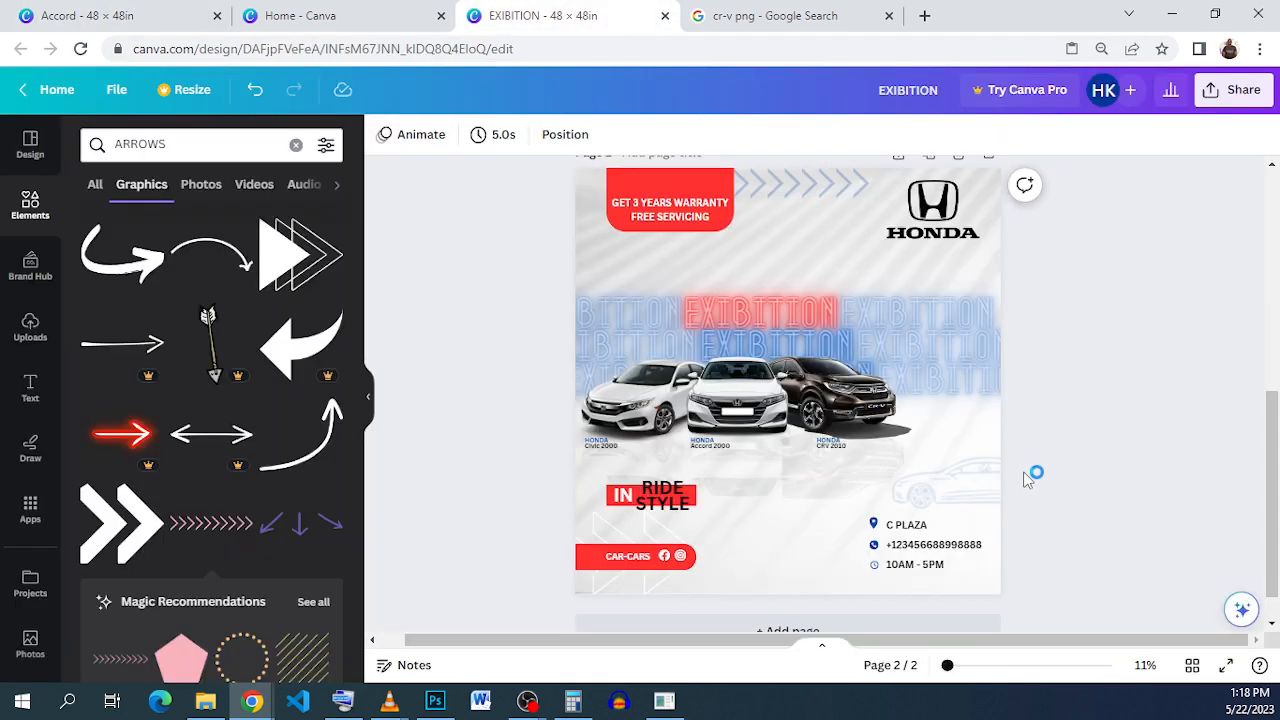